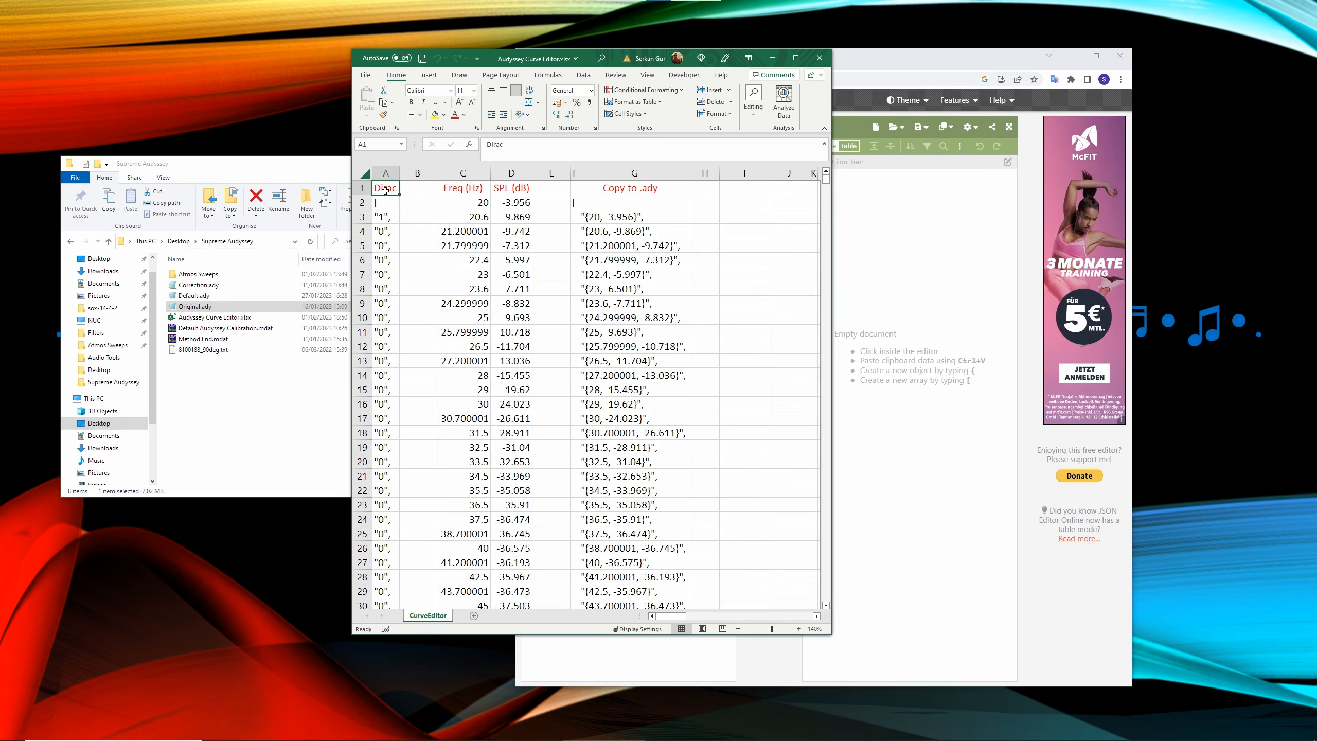
Copy the Dirac column data from the opening bracket in A2 down to its closing bracket
click(389, 204)
click(379, 274)
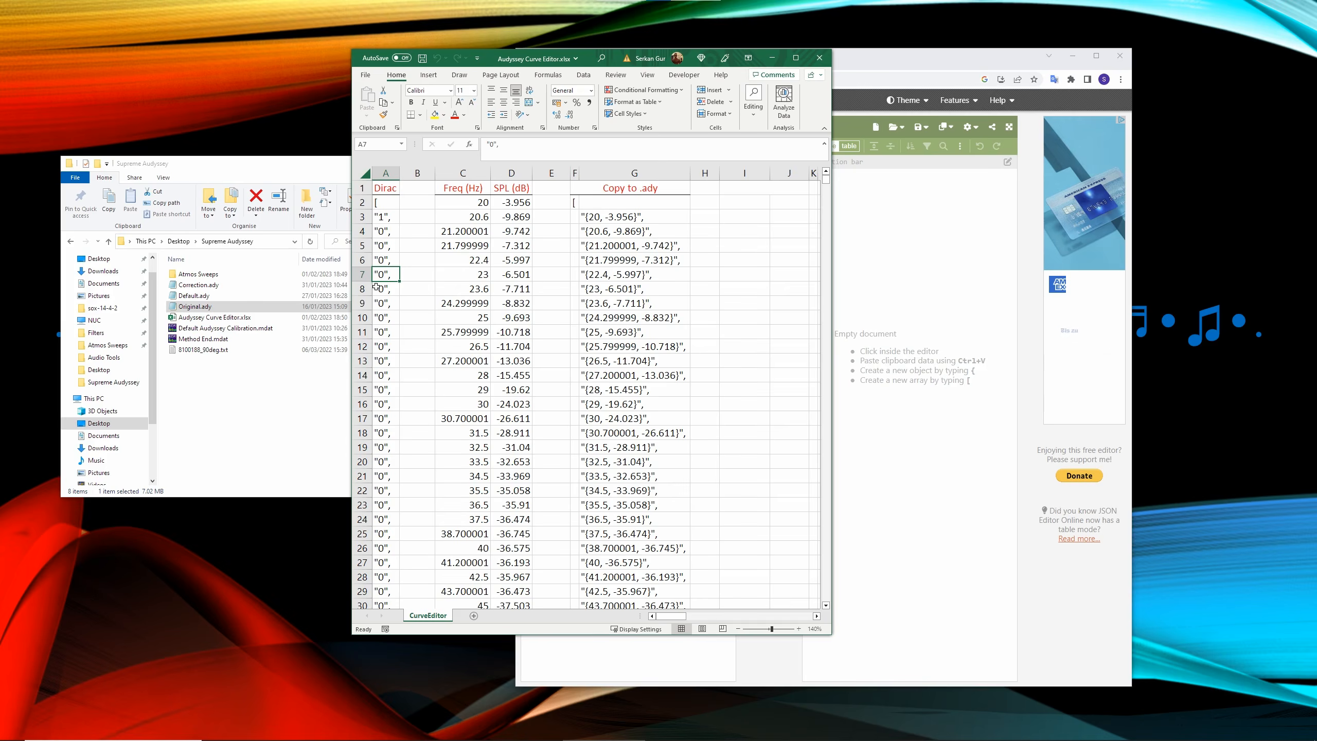
key(ctrl+Down)
key(ctrl+Up)
key(Down)
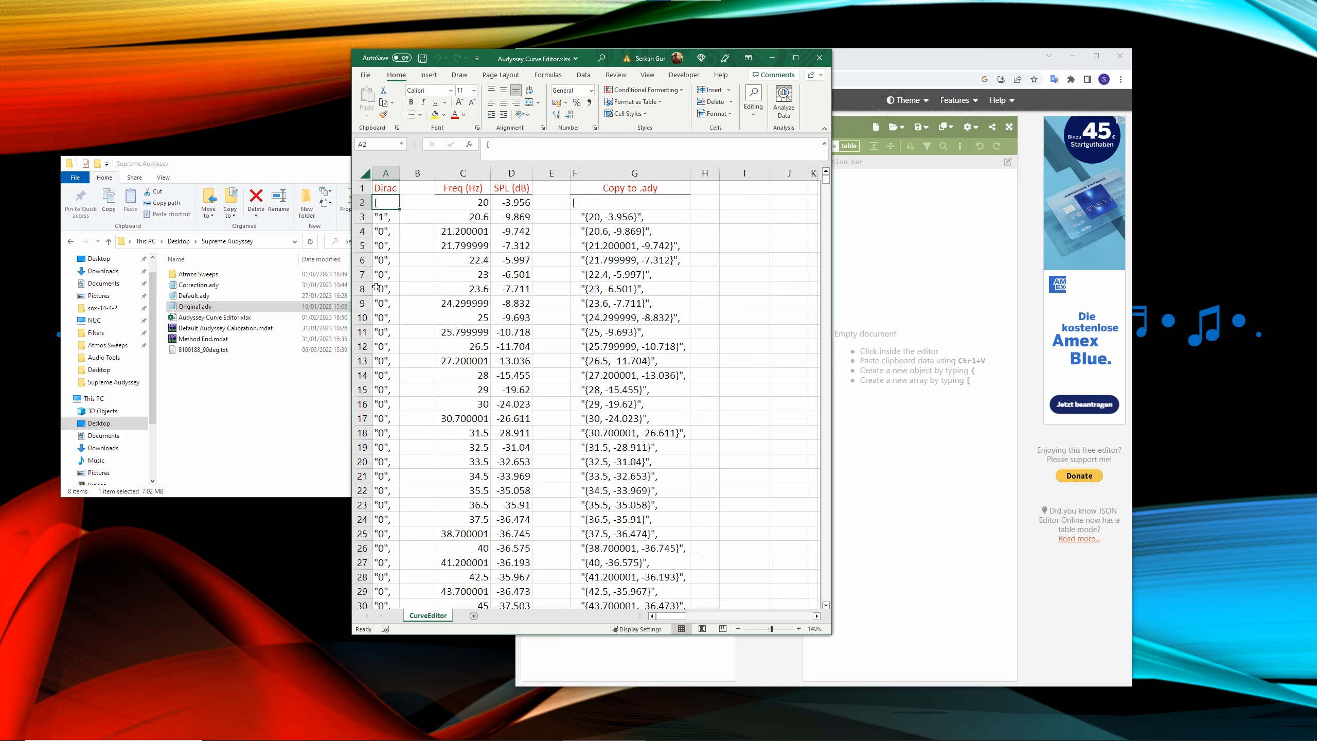
key(ctrl+shift+Down)
key(ctrl+c)
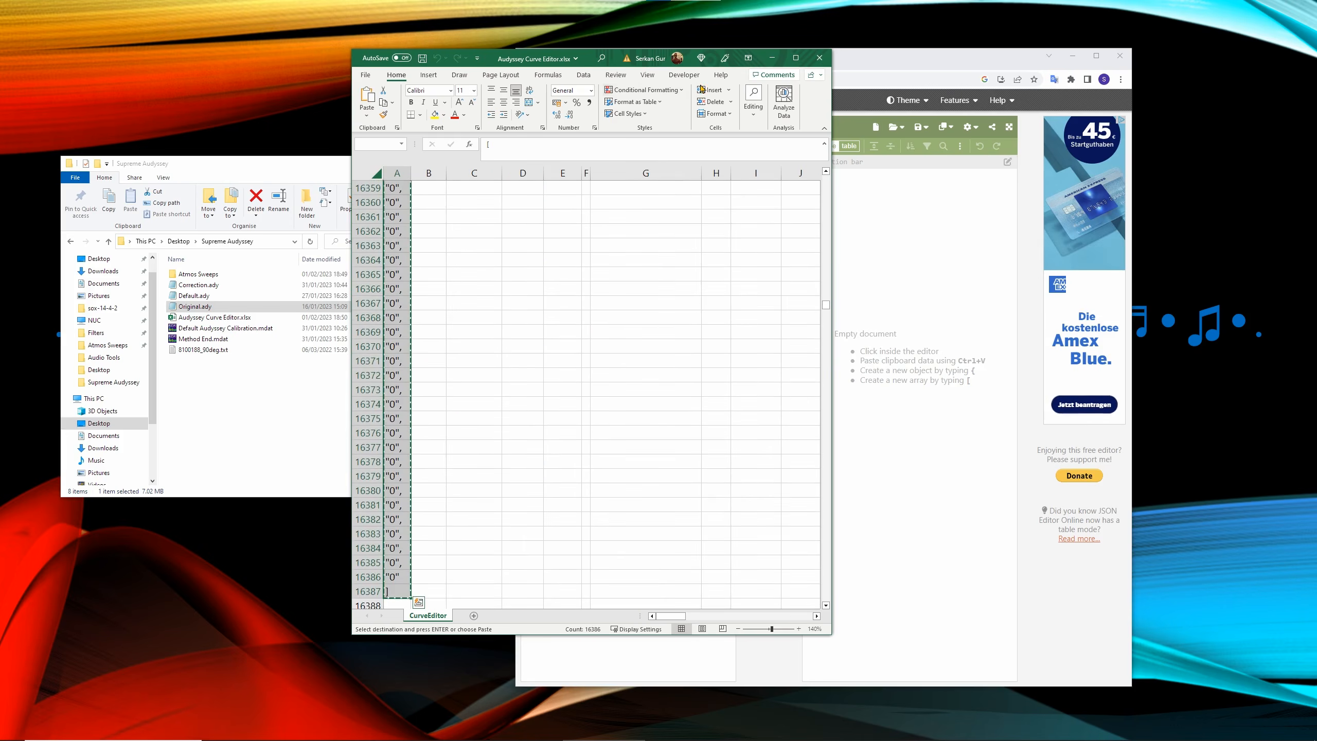
Switch to JSON Editor Online and replace responseData array 0 of detected channel 0 with the copied Dirac values
click(908, 65)
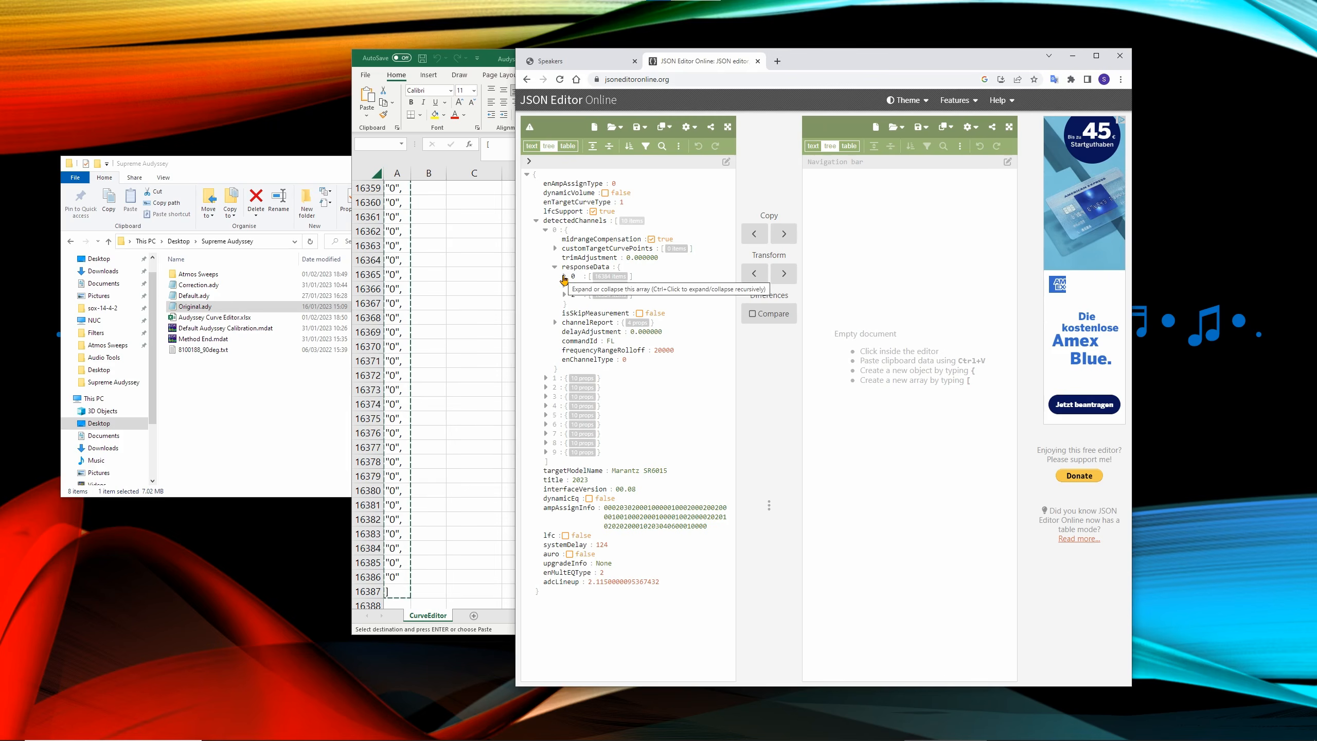
click(564, 279)
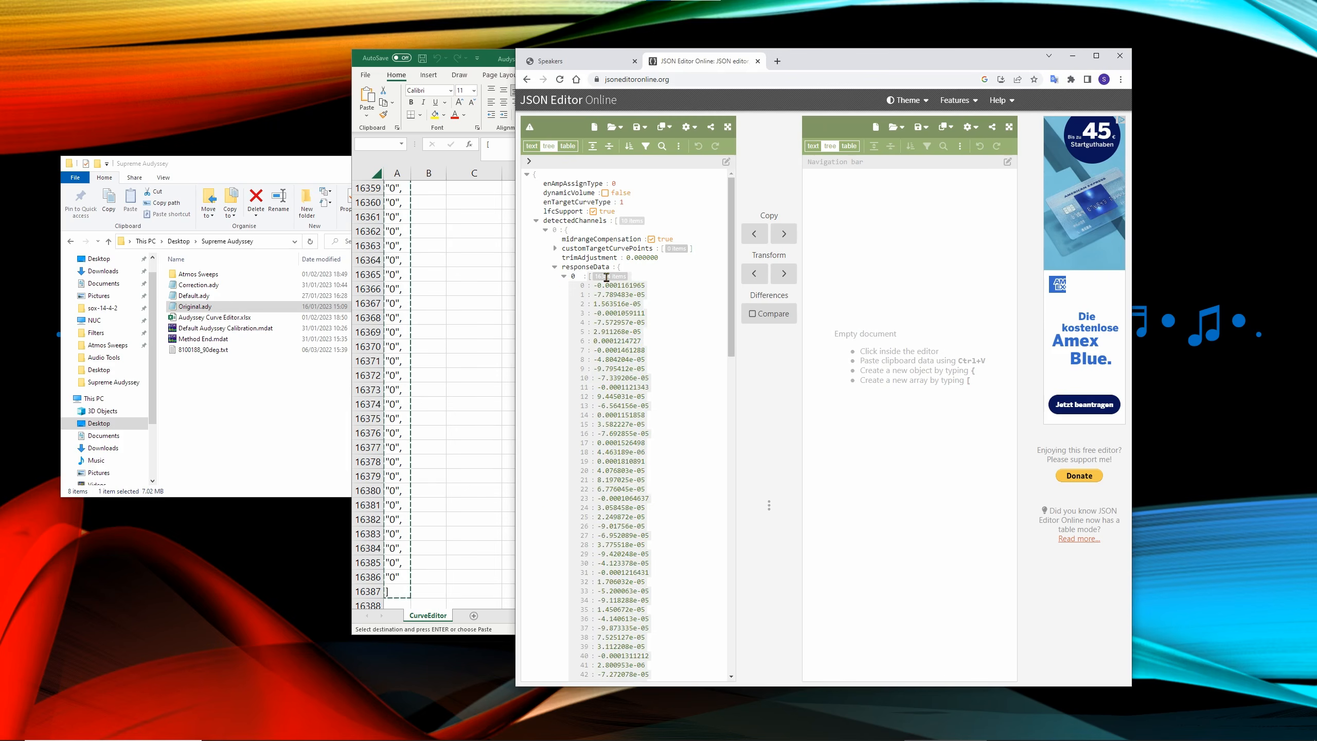
click(607, 278)
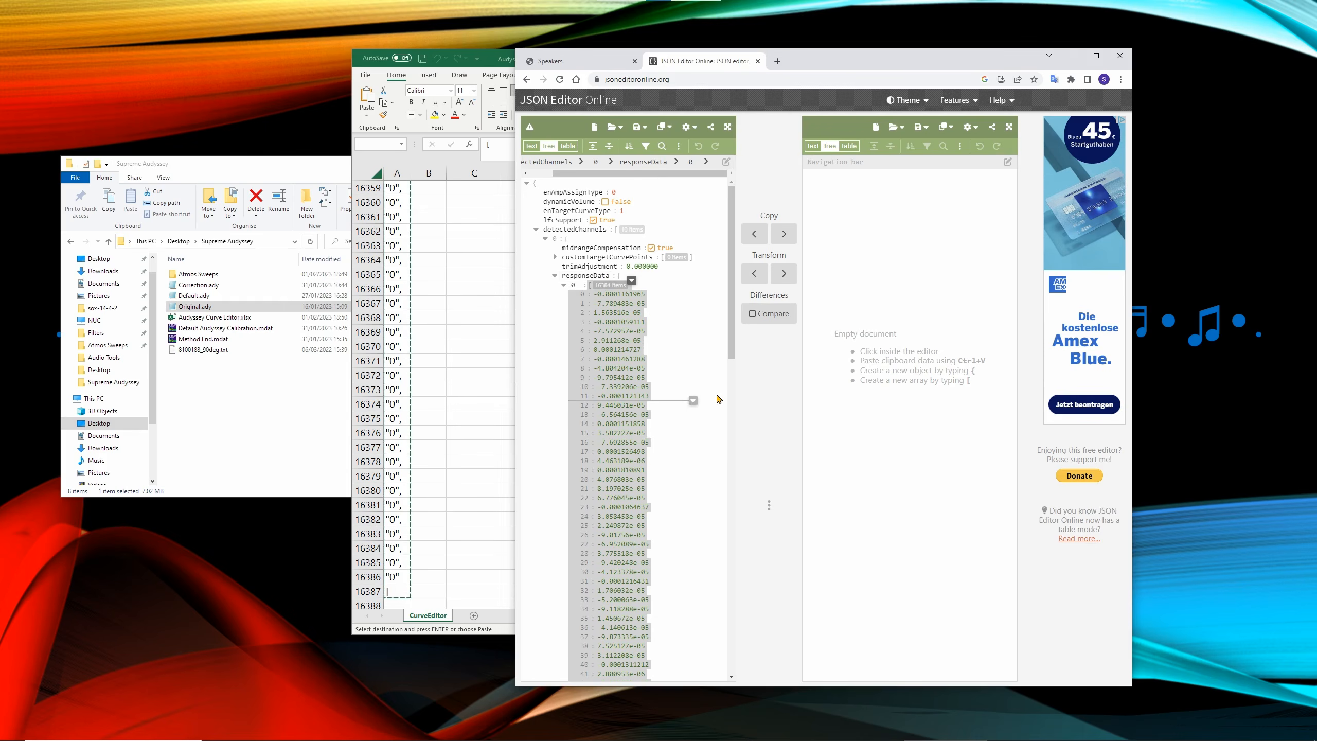
key(ctrl+v)
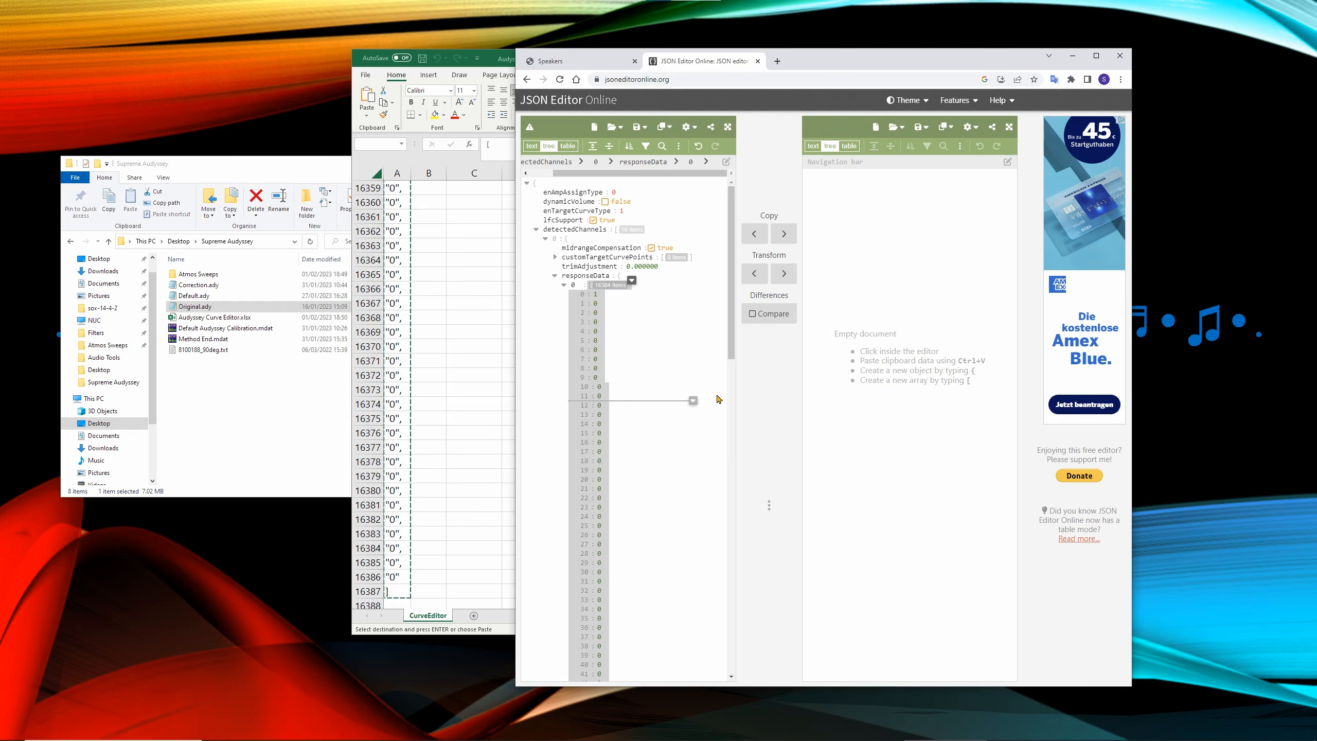
click(564, 285)
Replace responseData arrays 1 and 2 of detected channel 0 with the copied Dirac values
click(602, 295)
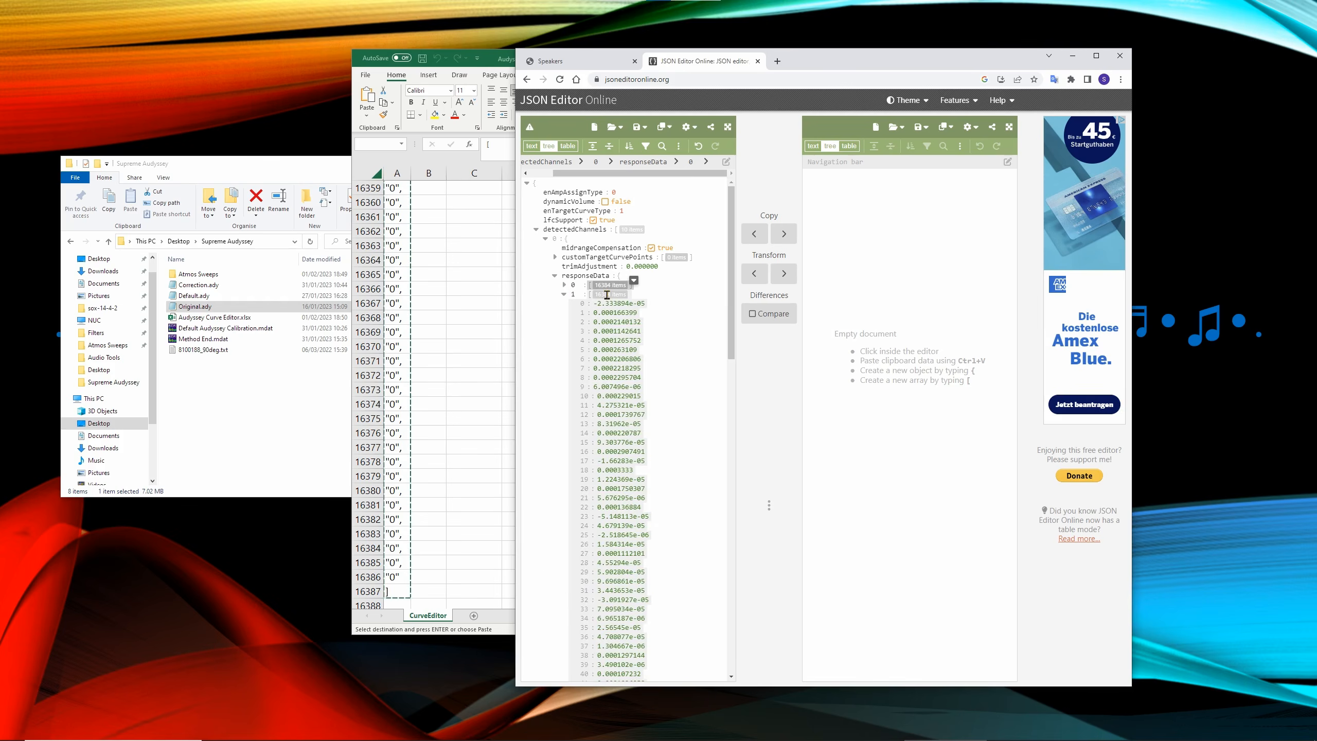
click(607, 295)
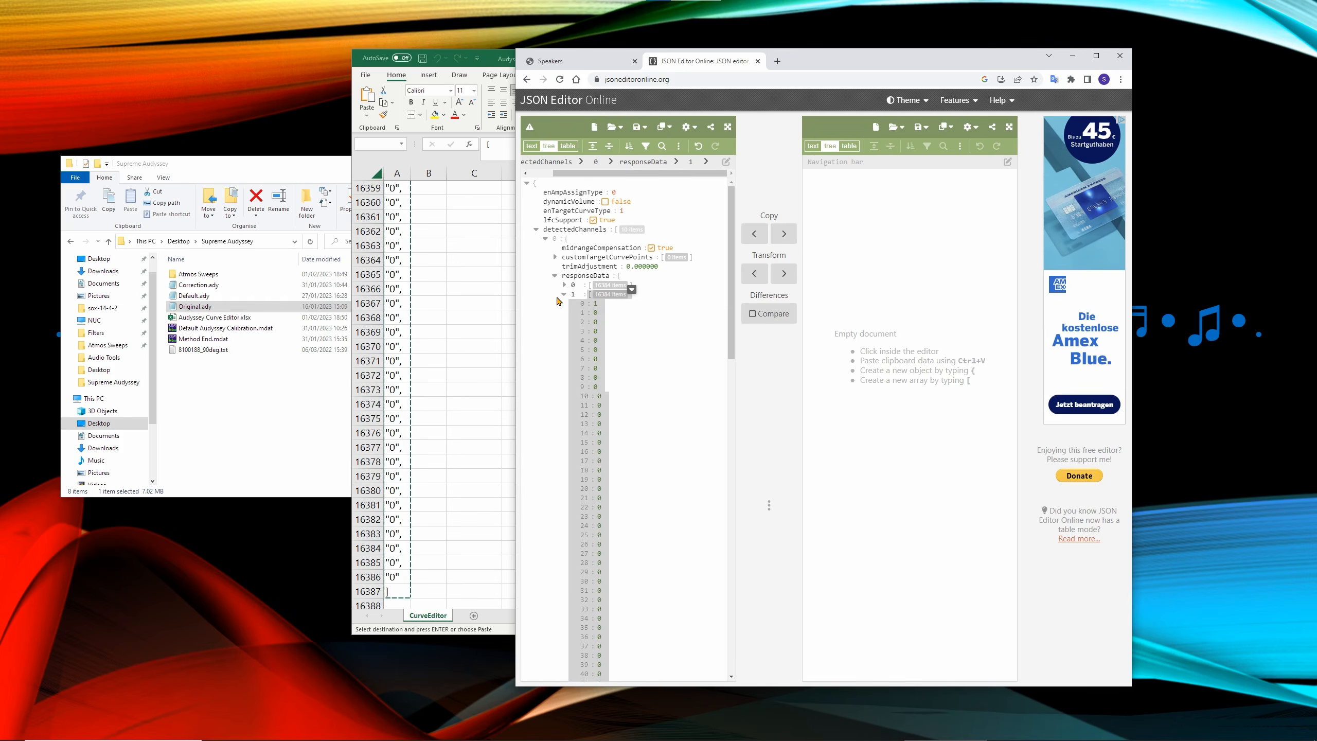
click(564, 294)
click(564, 303)
click(607, 304)
drag(608, 304, 695, 335)
key(ctrl+v)
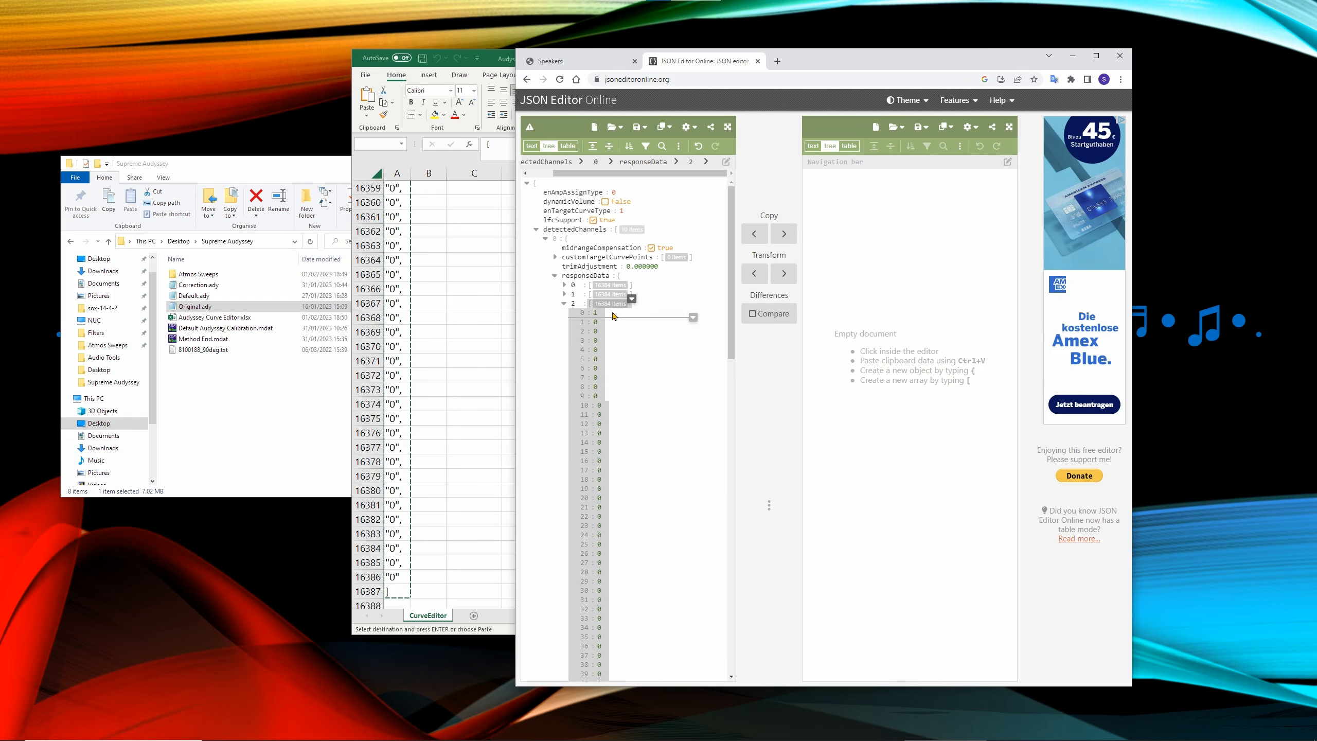
click(565, 303)
Replace responseData arrays 0, 1 and 2 of detected channel 1 with the copied Dirac values
click(547, 388)
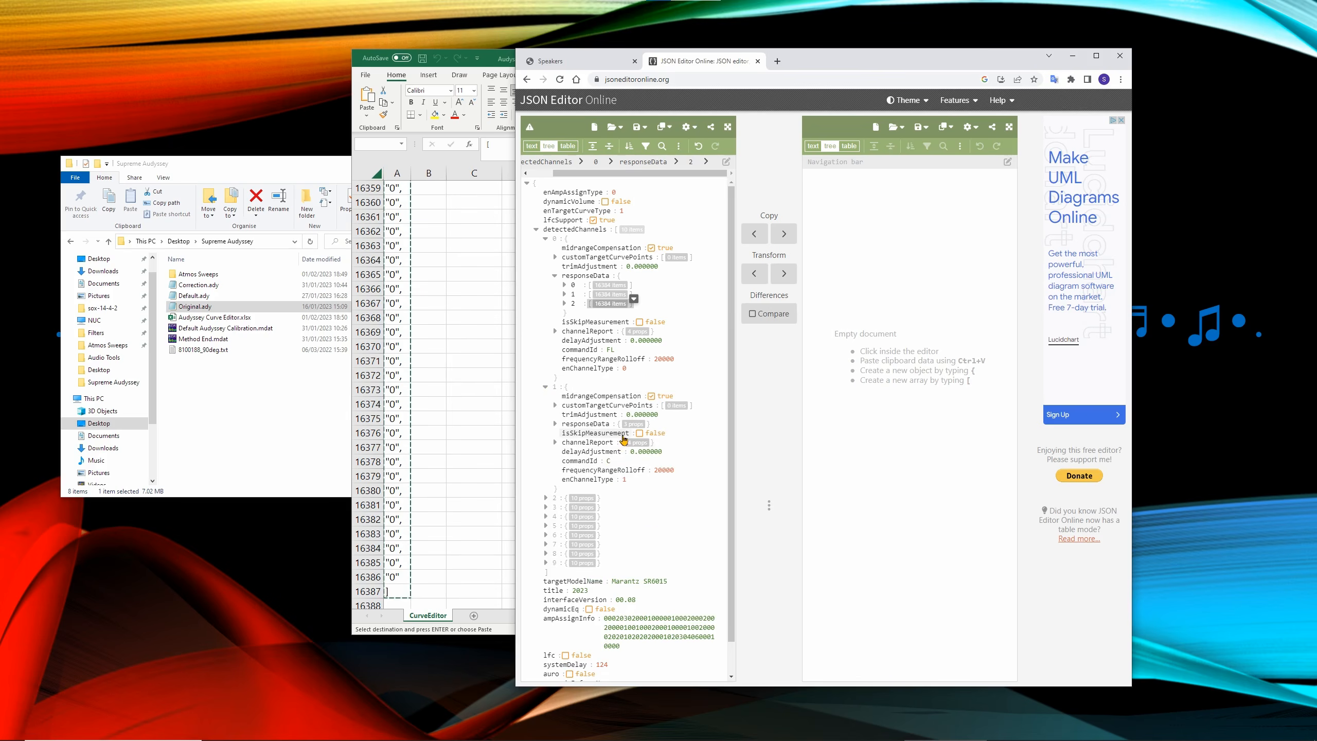
click(555, 424)
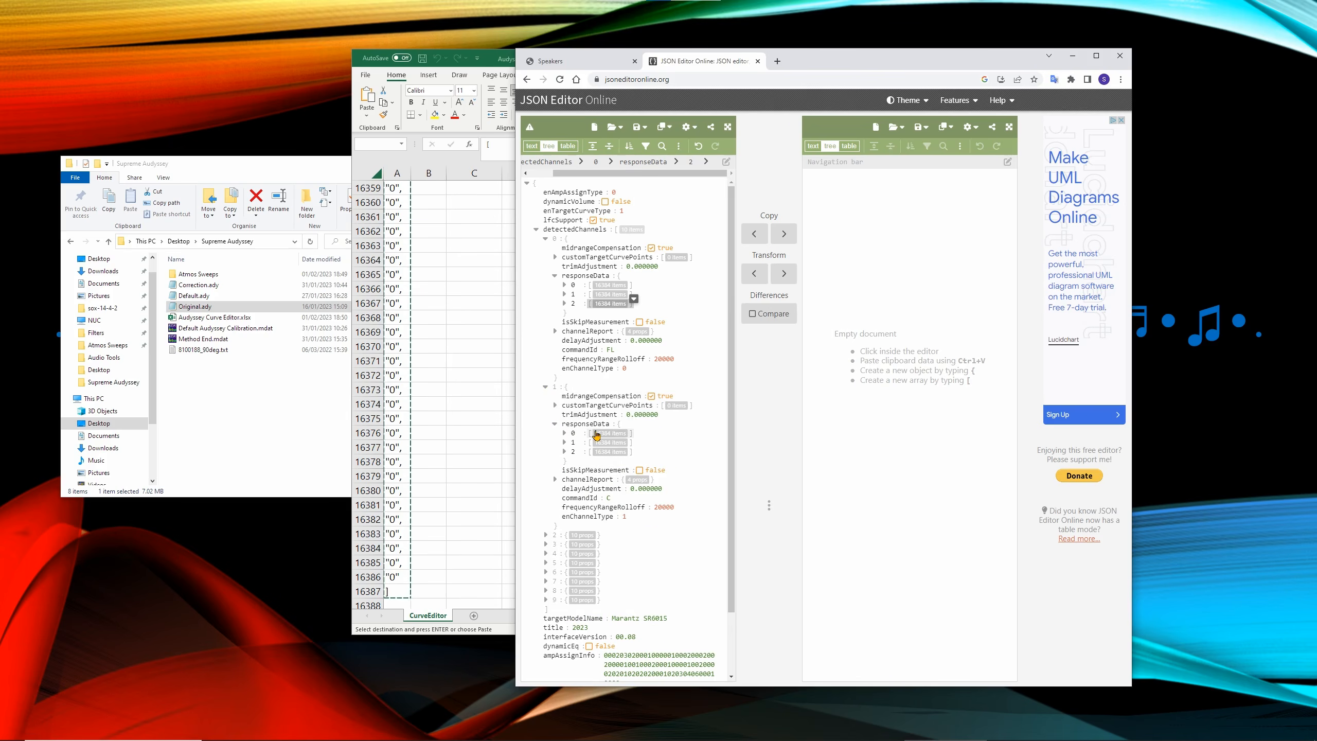
click(595, 437)
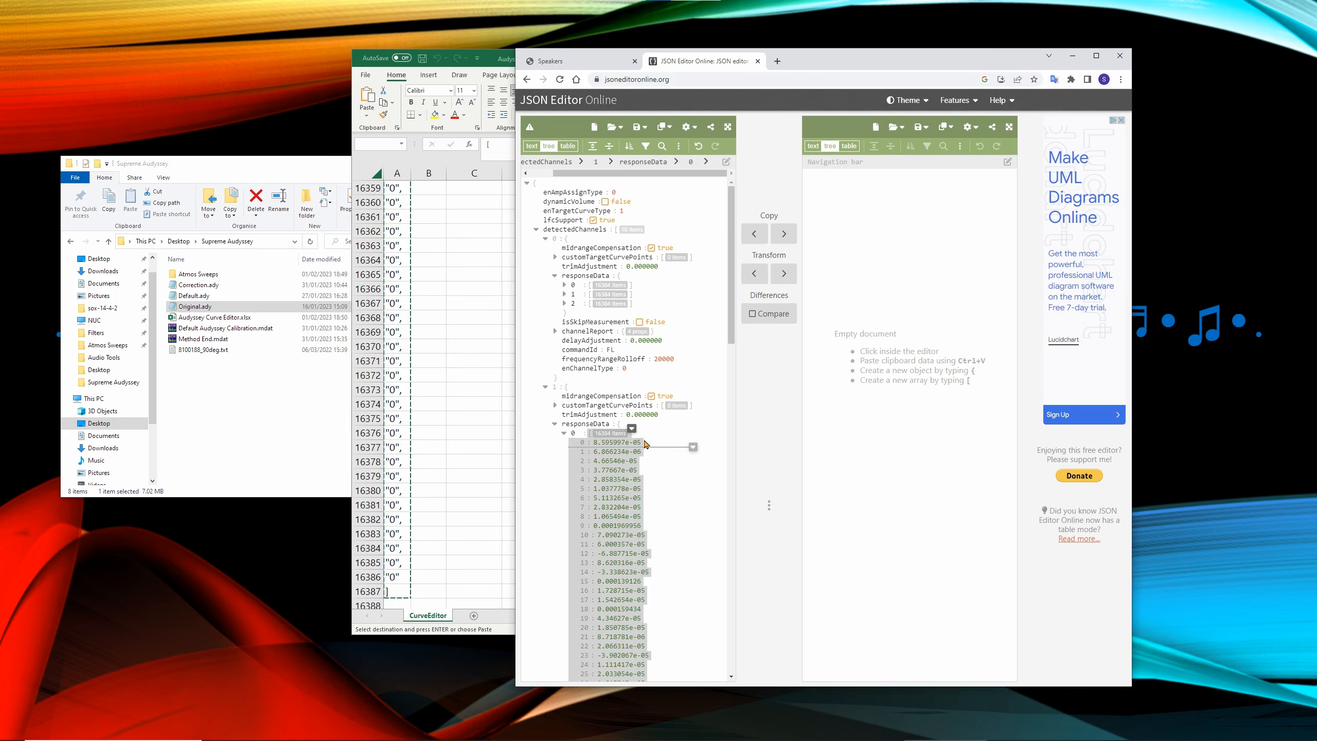
click(565, 433)
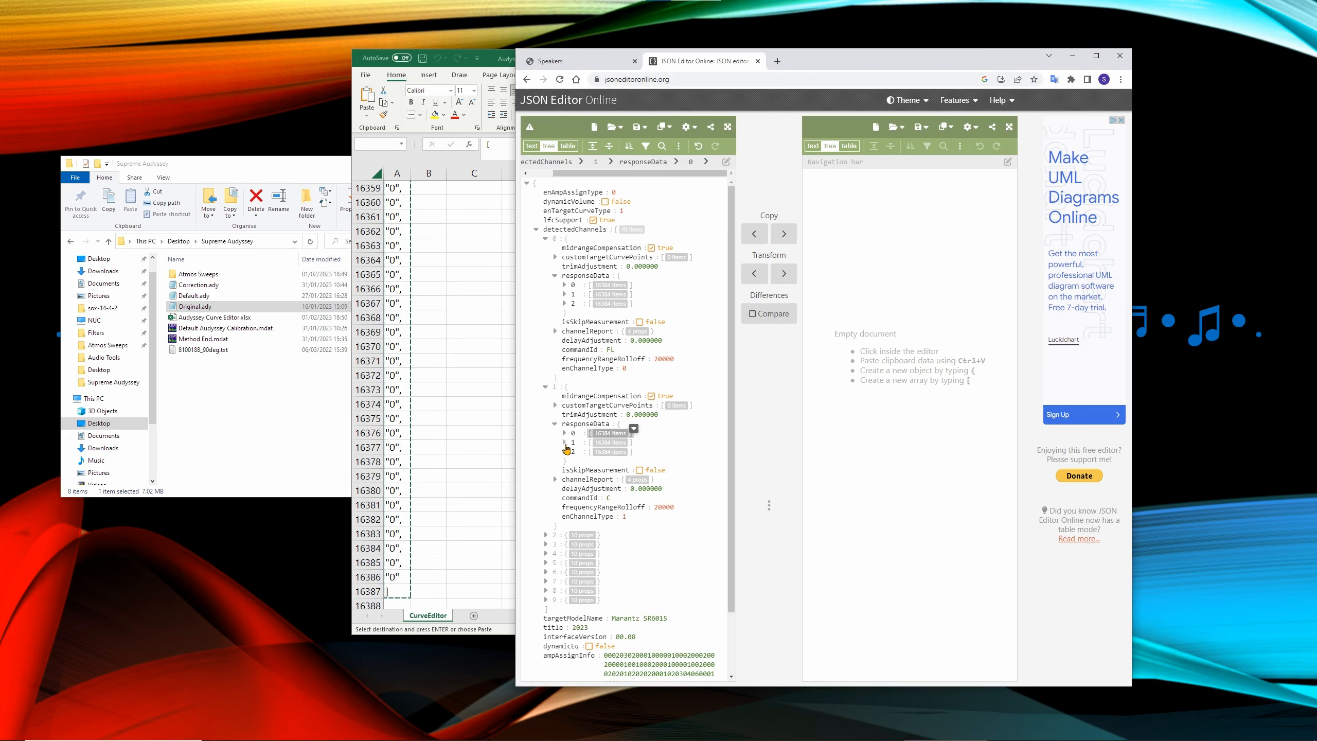
click(610, 443)
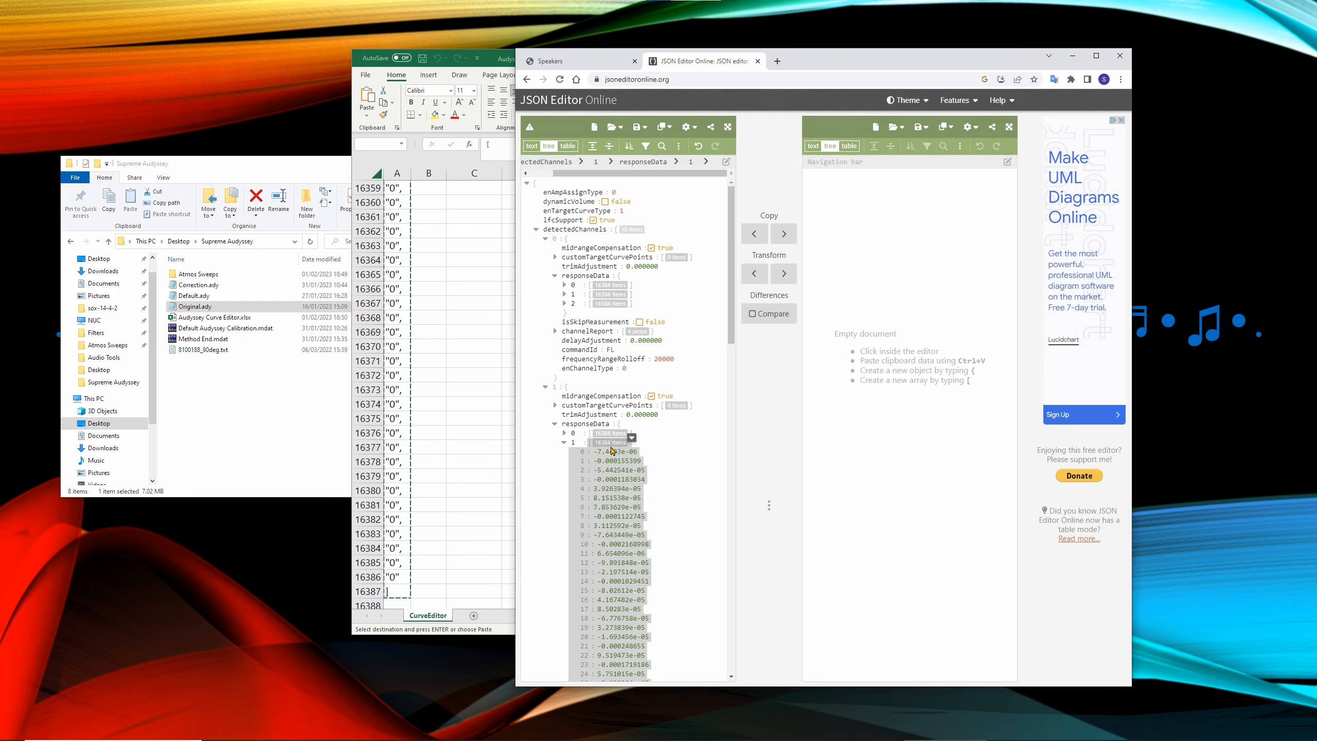
key(ctrl+v)
click(564, 443)
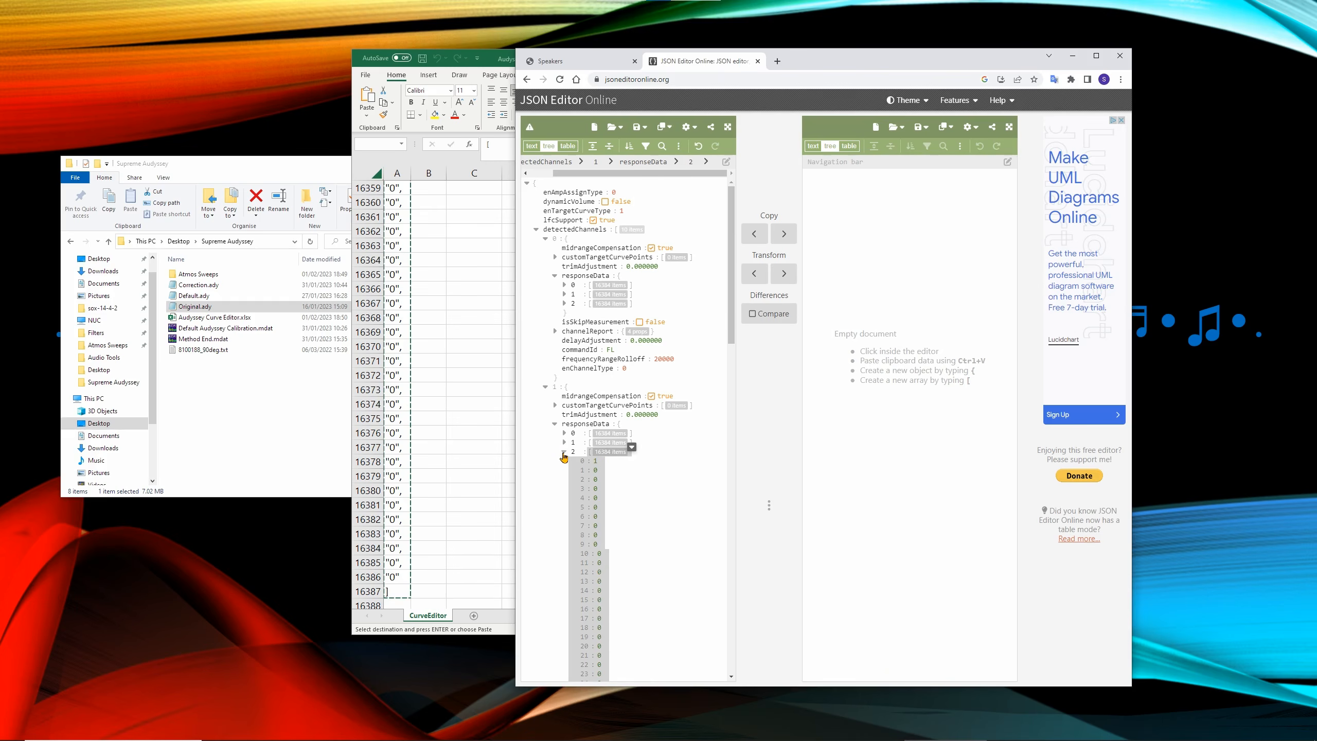
click(564, 453)
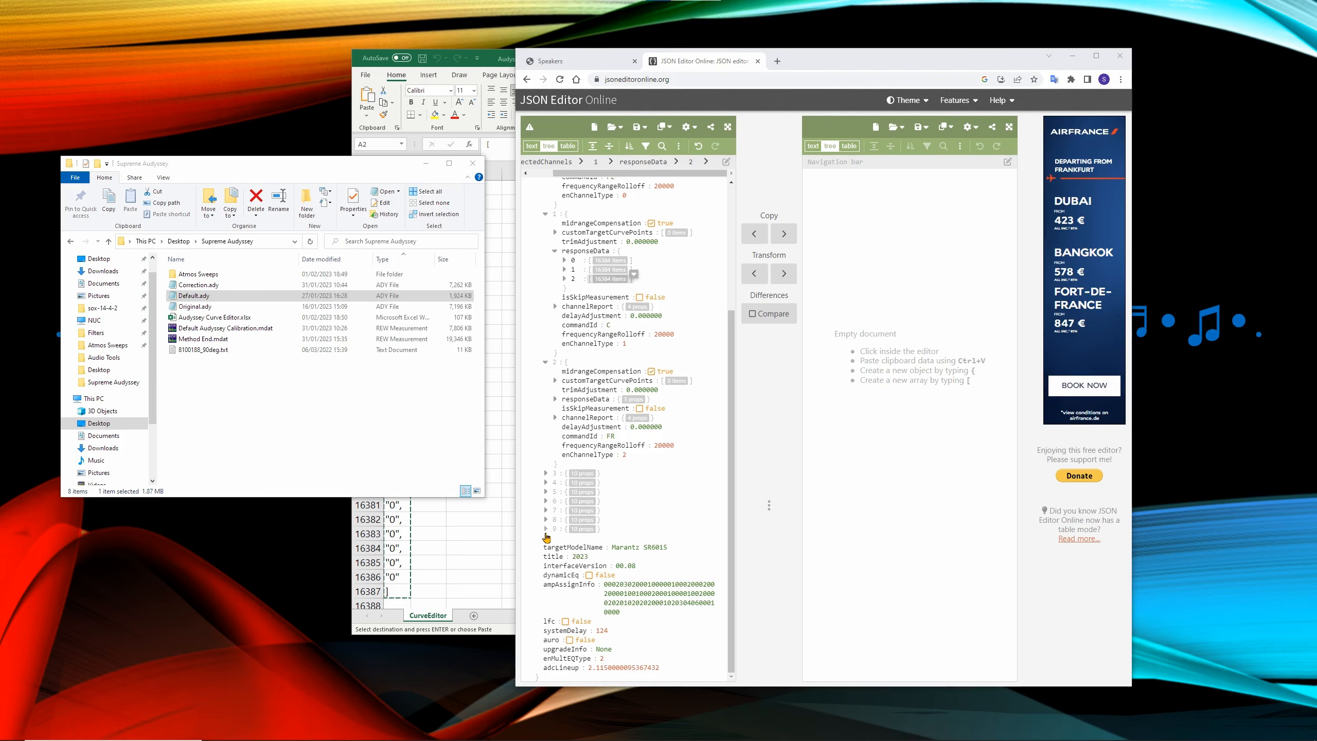
Replace responseData arrays 0, 1 and 2 of detected channel 9, the SW1 subwoofer, with the copied Dirac values
click(545, 529)
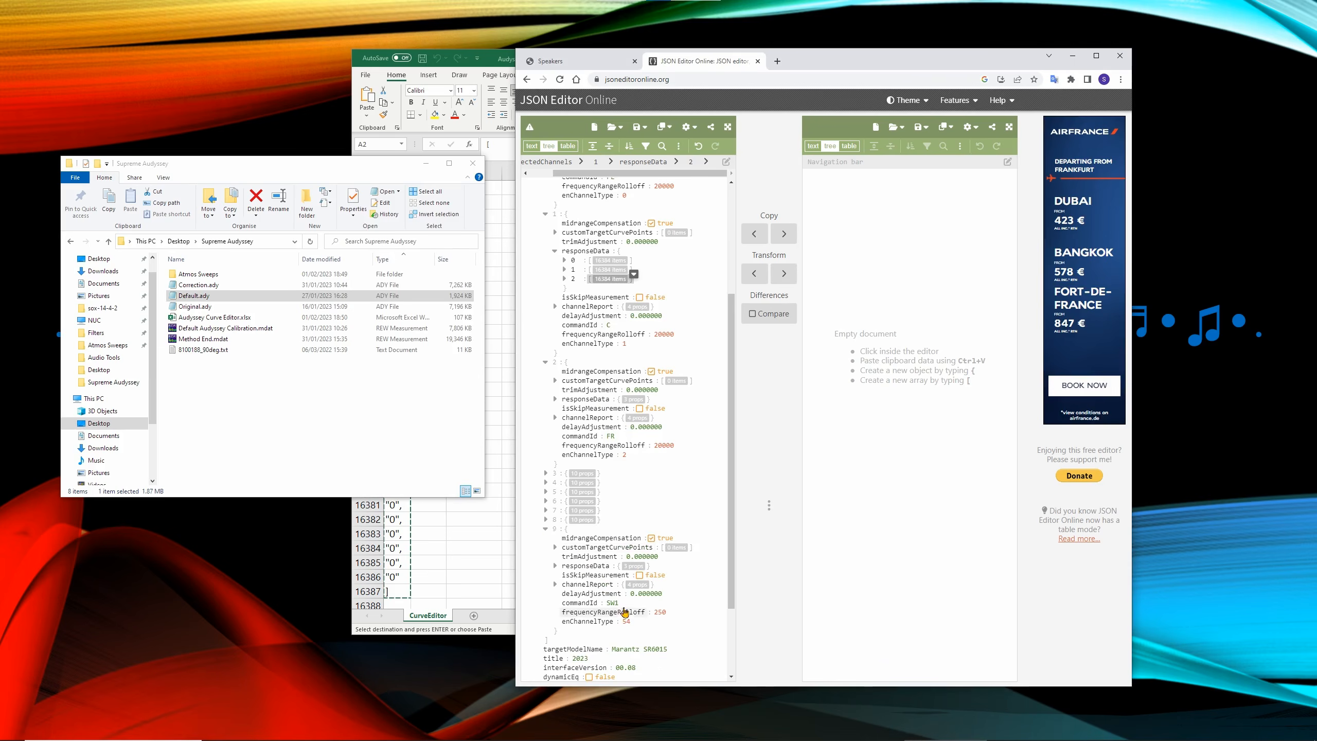
click(555, 565)
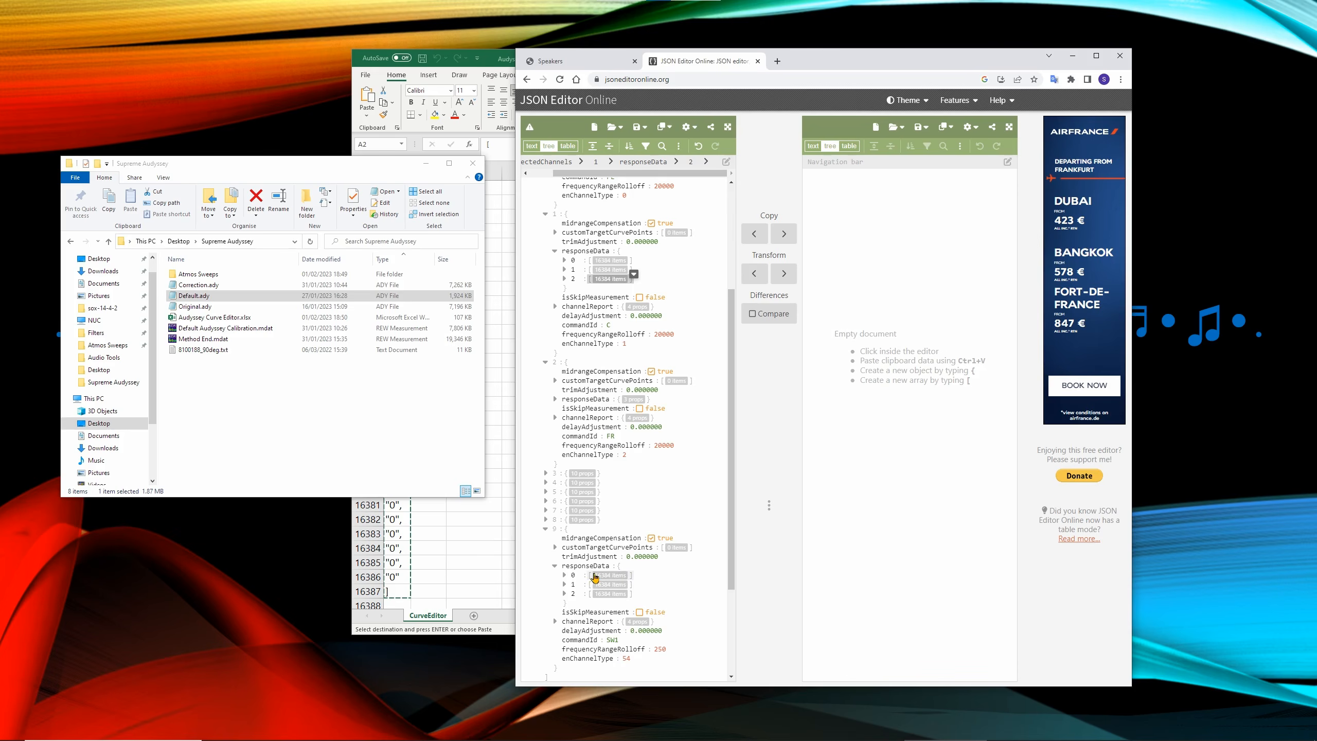
click(564, 575)
click(598, 574)
click(606, 585)
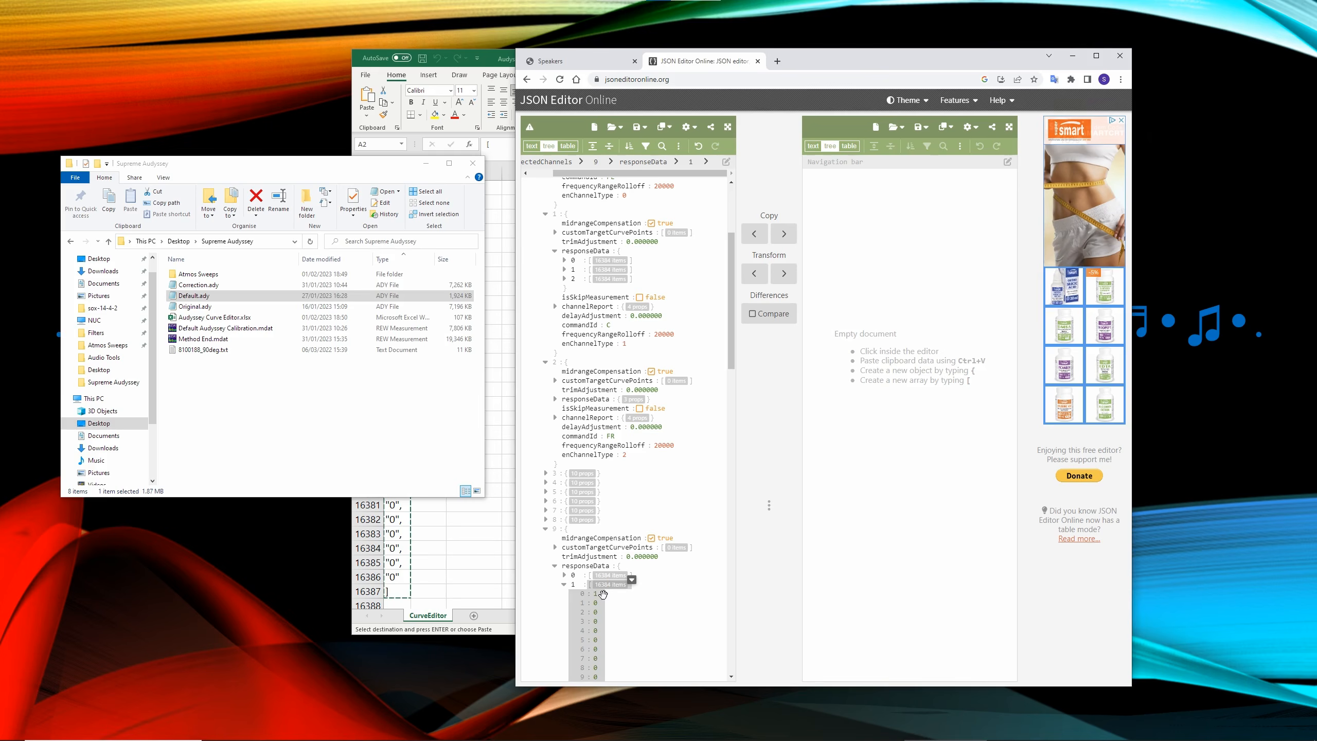
click(605, 584)
click(566, 594)
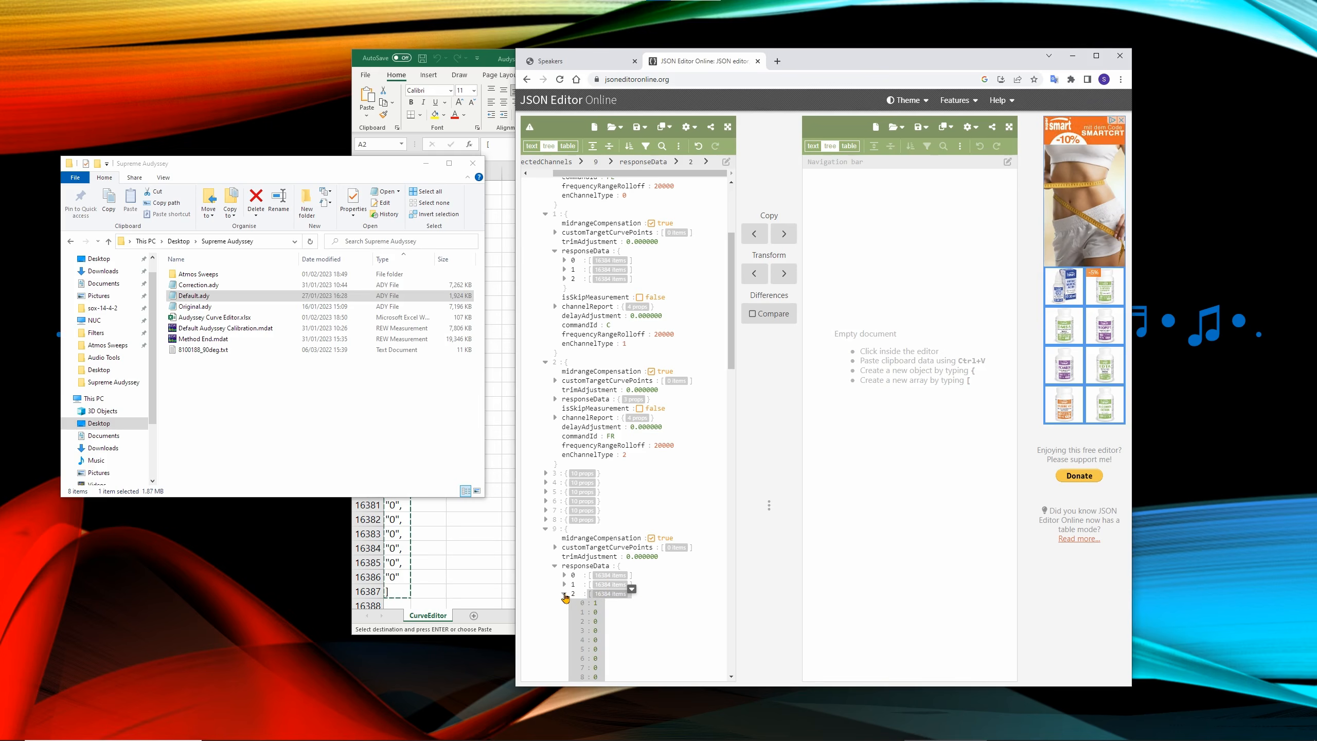
click(565, 594)
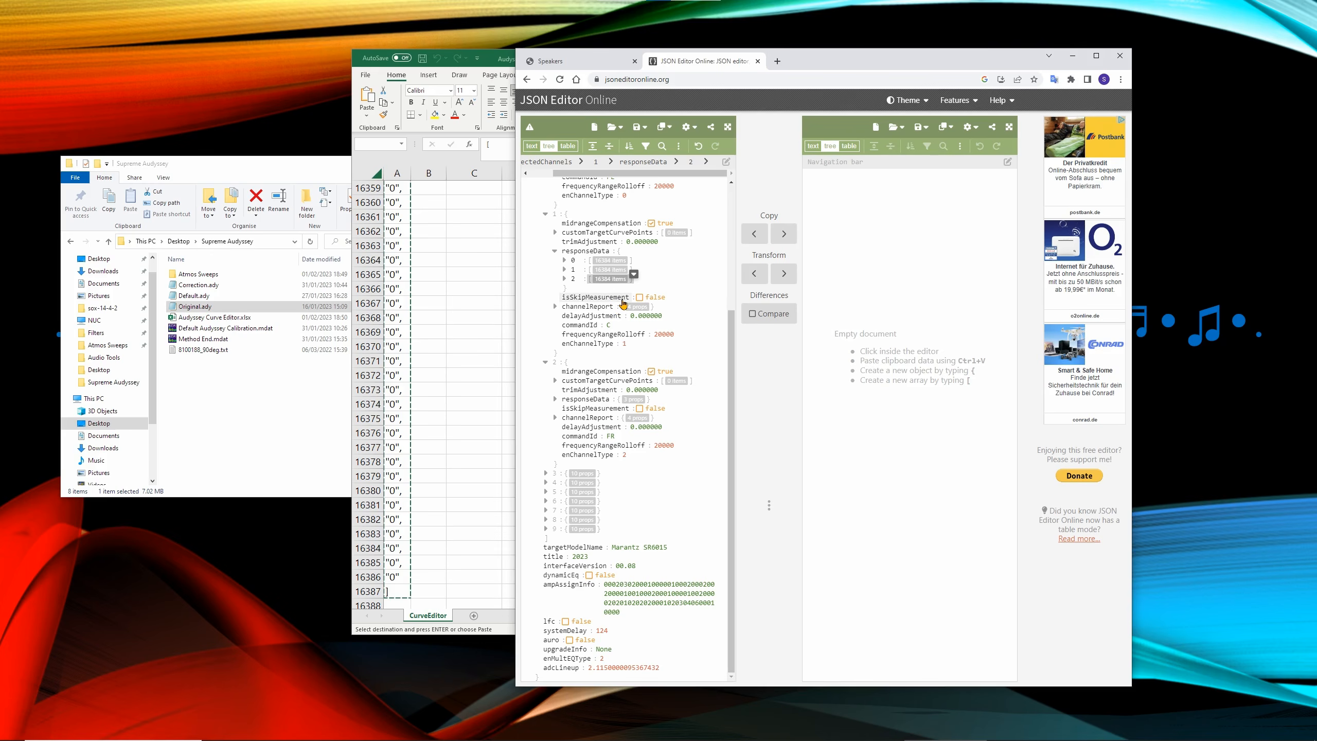
Switch to File Explorer and select Default.ady in the Supreme Audyssey folder
click(292, 166)
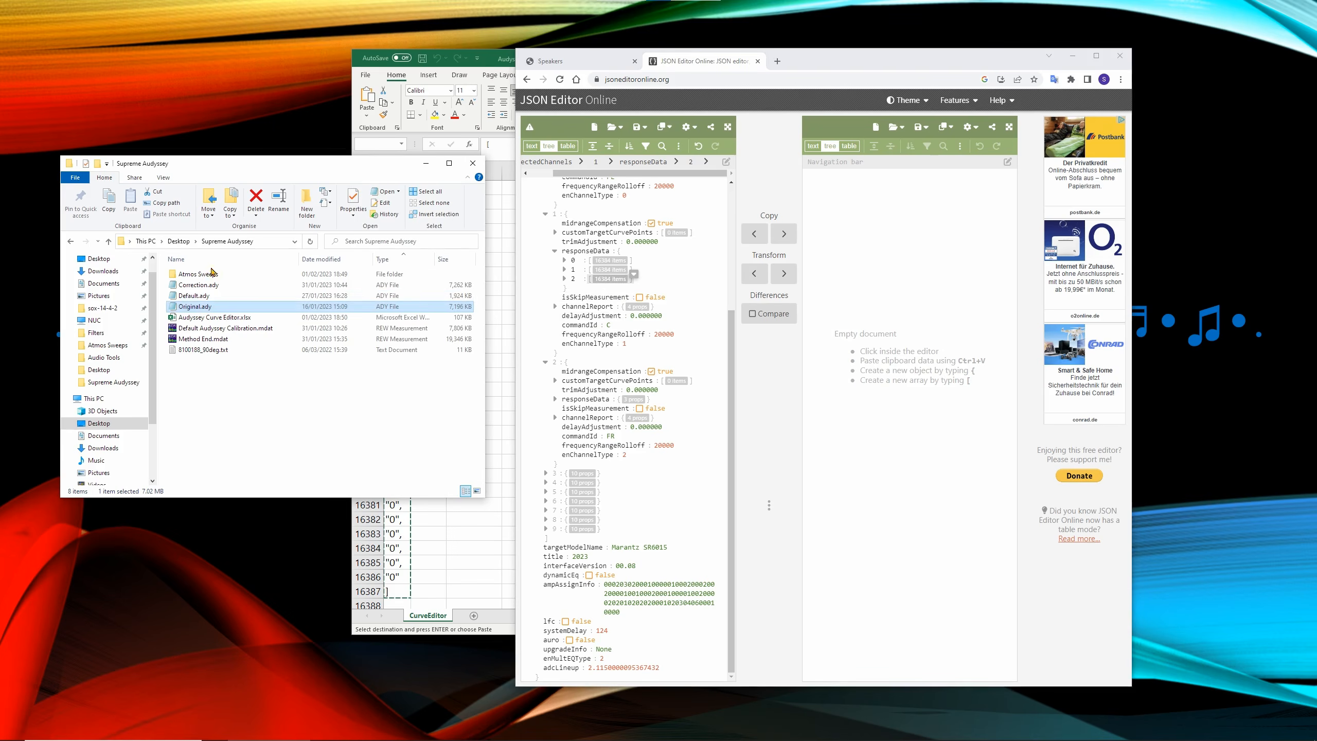
click(192, 297)
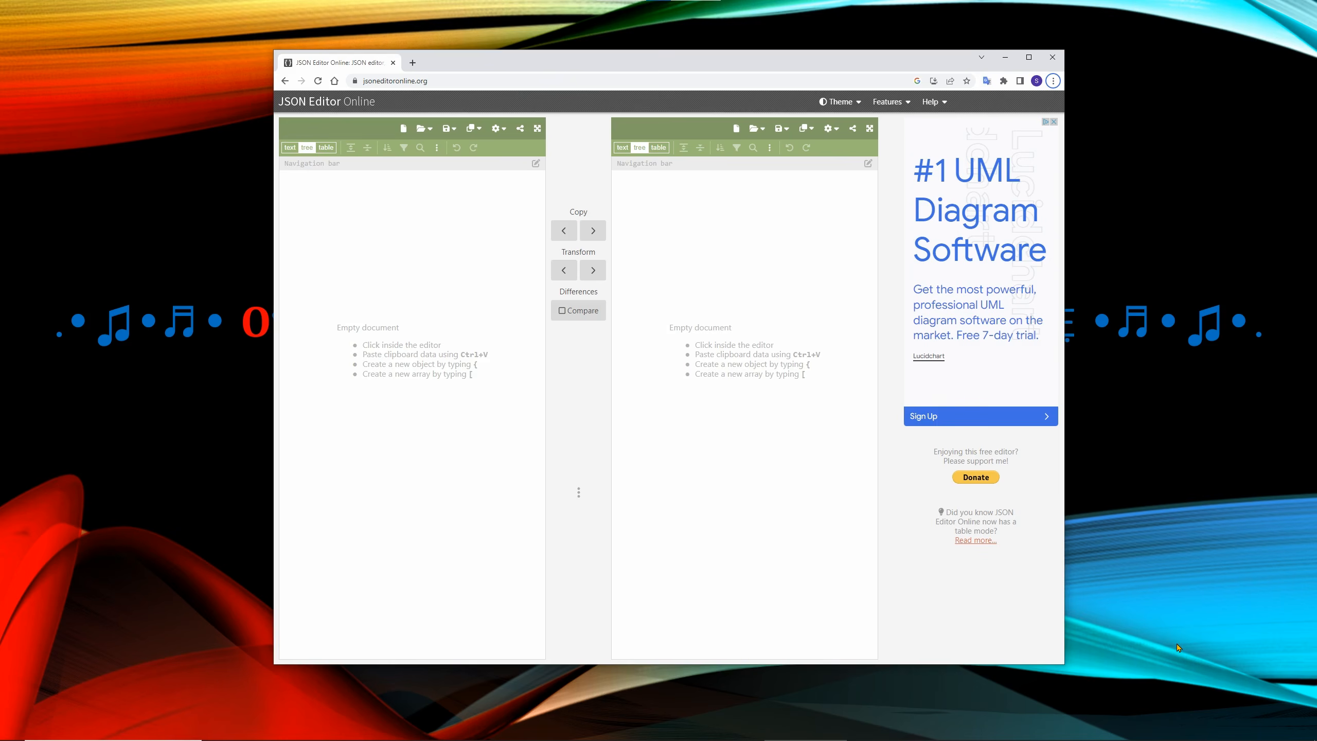
Load the Marantz SR6015 setup page at 192.168.0.229:10443 in a new browser tab and highlight its IP address
click(412, 63)
click(414, 79)
text(192)
key(Return)
drag(431, 82, 475, 82)
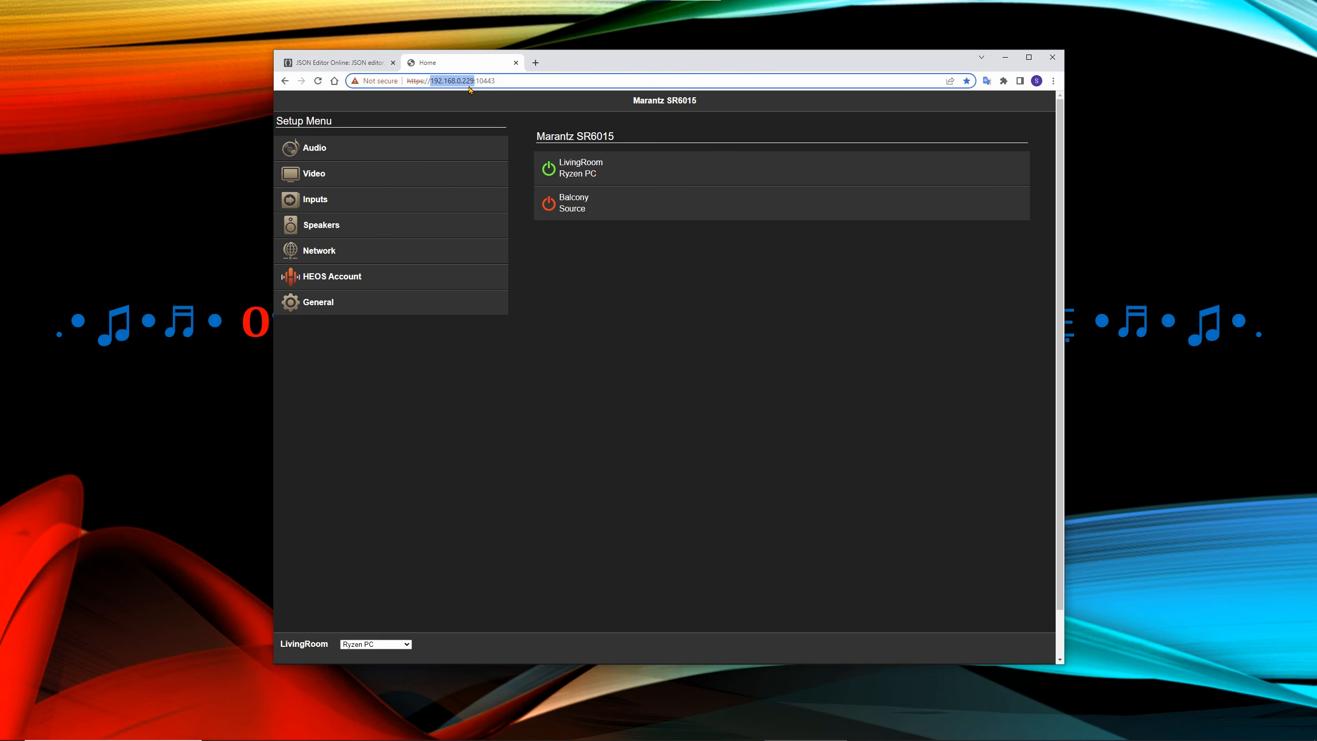
Review the Preset 1 Audyssey parameters in the receiver's audio settings and return to the audio overview
click(314, 148)
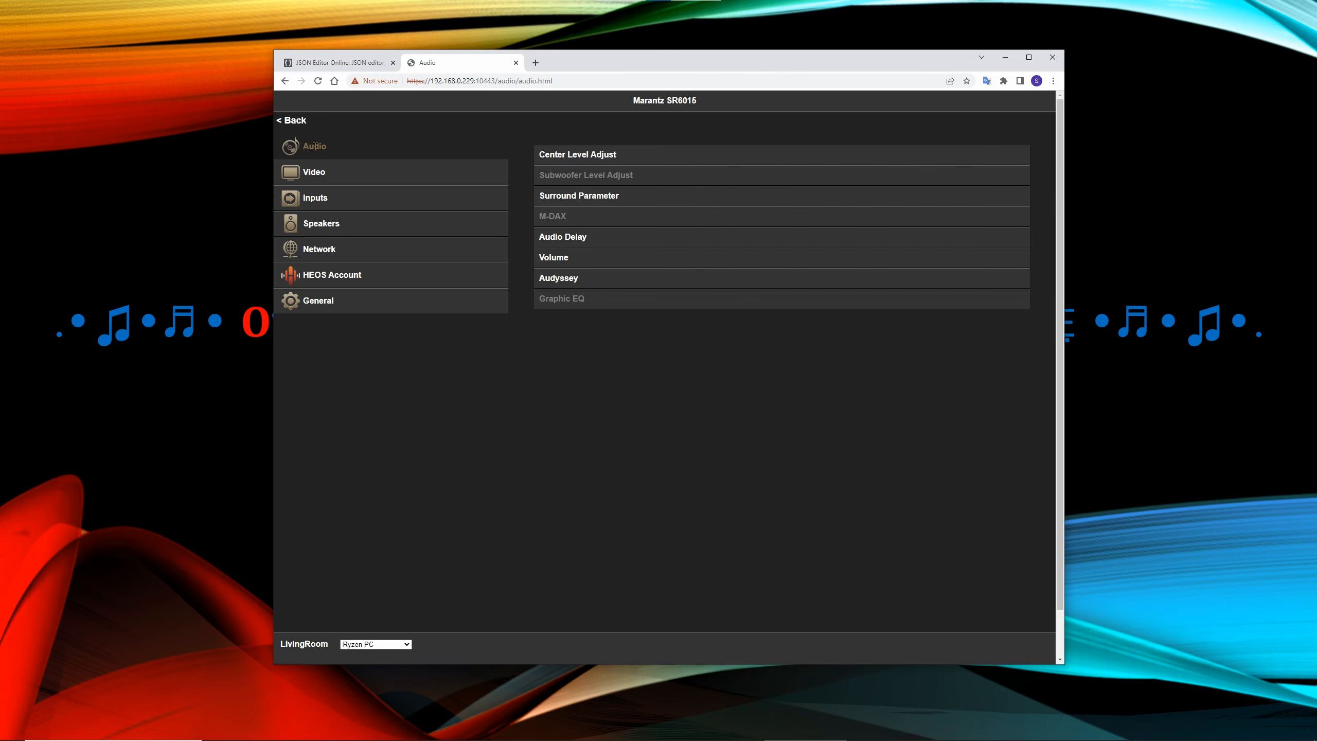
click(551, 281)
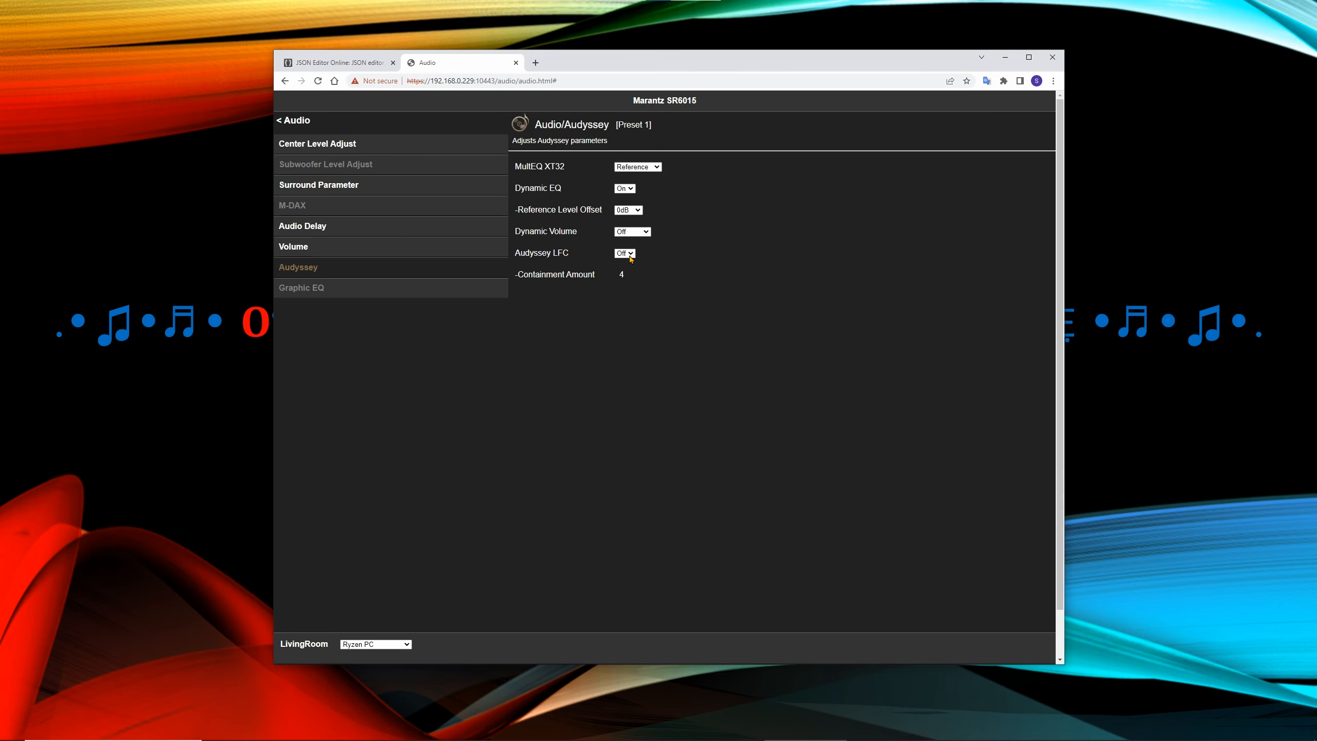
click(290, 121)
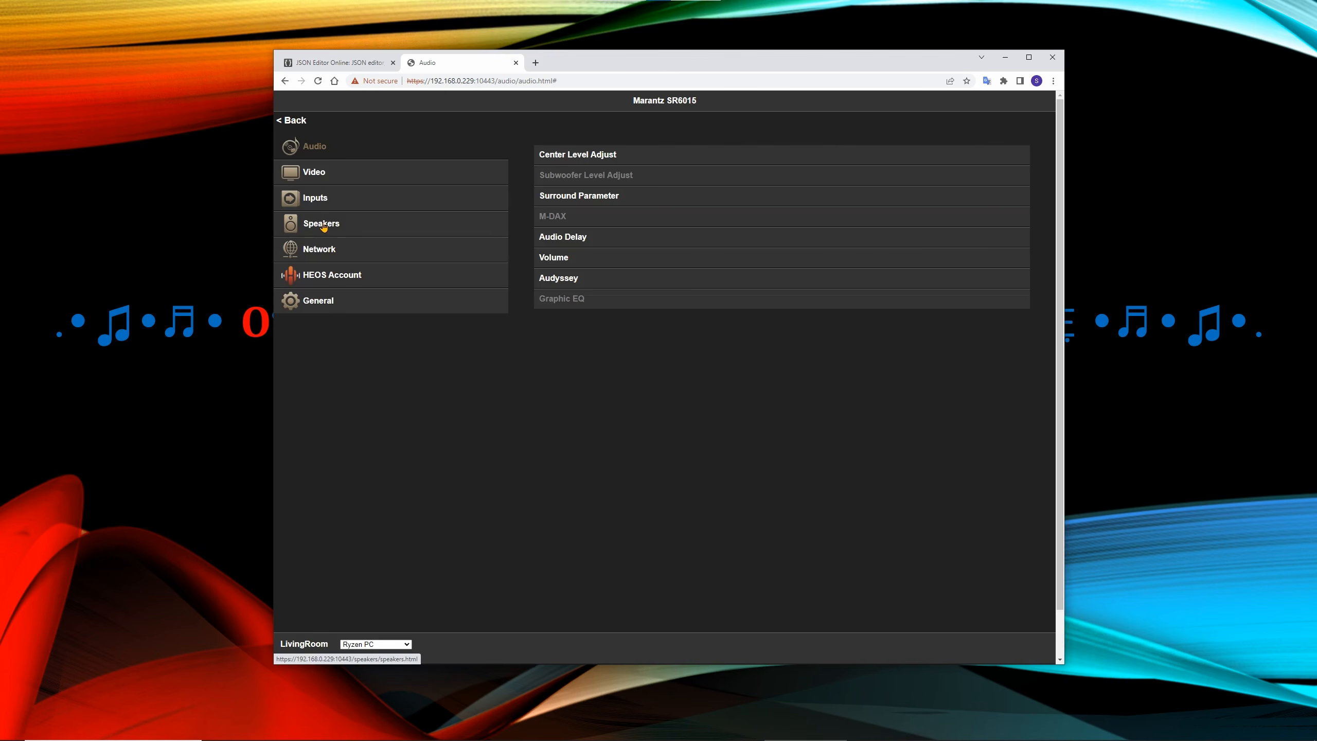
Check the receiver's speaker levels, distances and speaker configuration for Preset 1
click(323, 227)
click(546, 216)
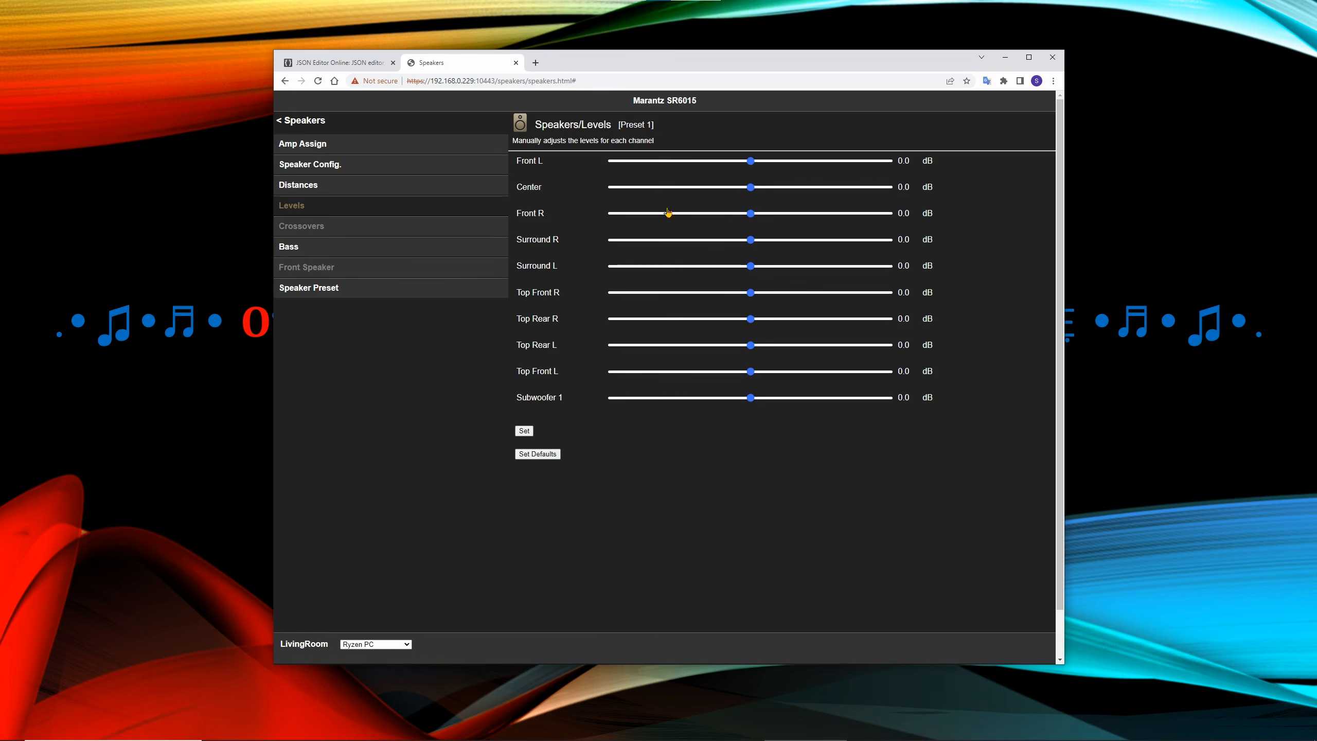
click(298, 184)
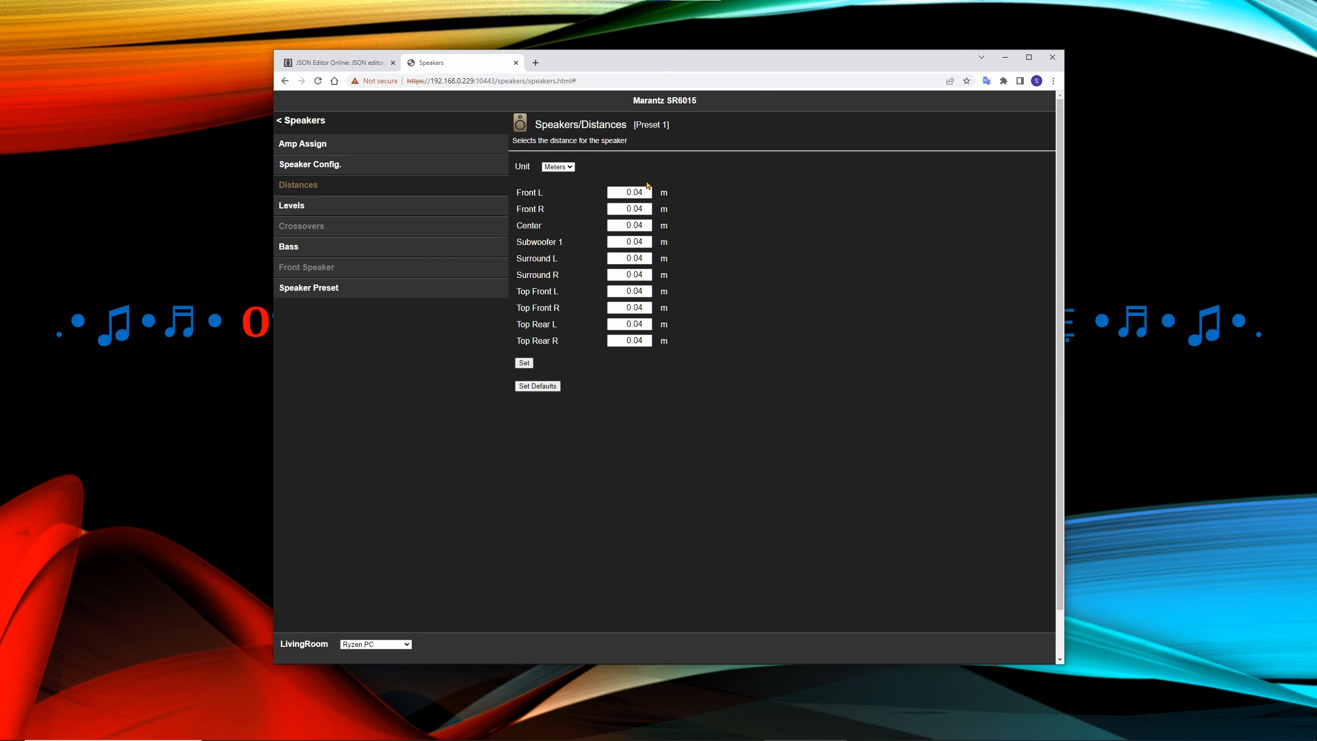
click(317, 166)
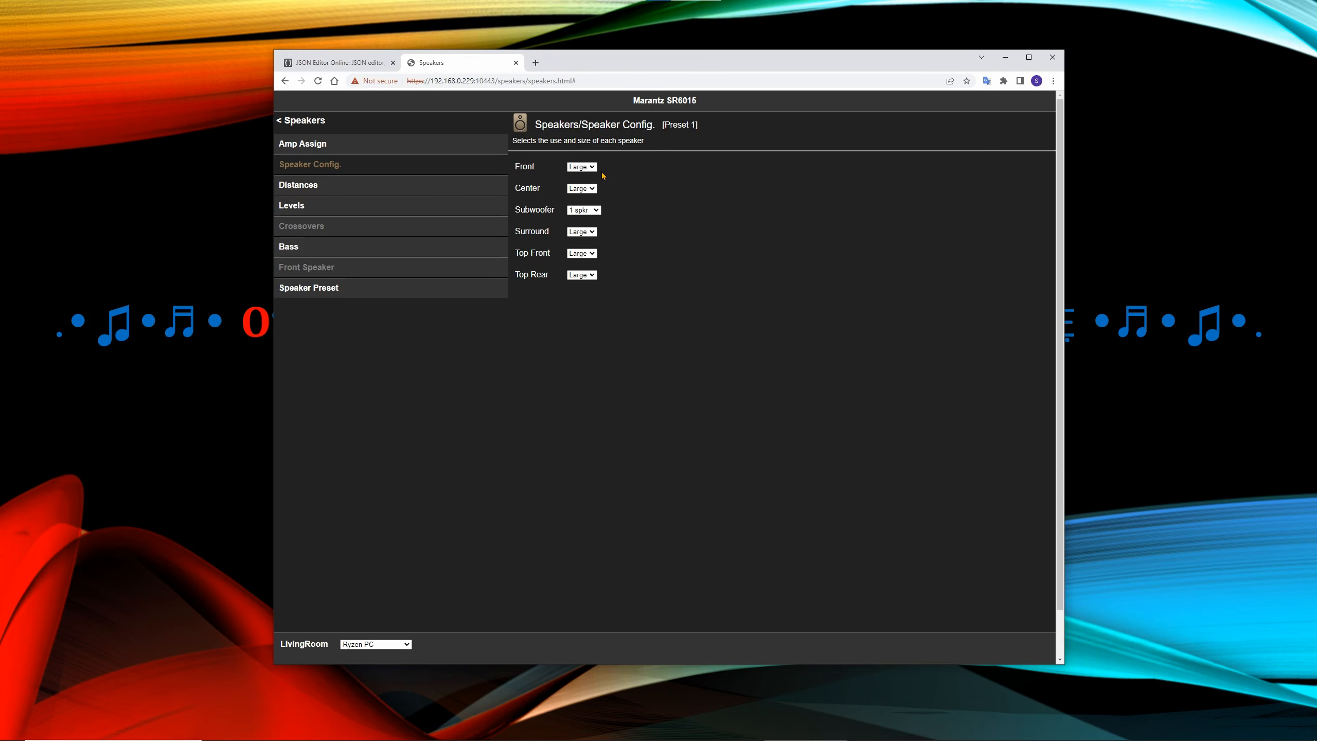
click(304, 121)
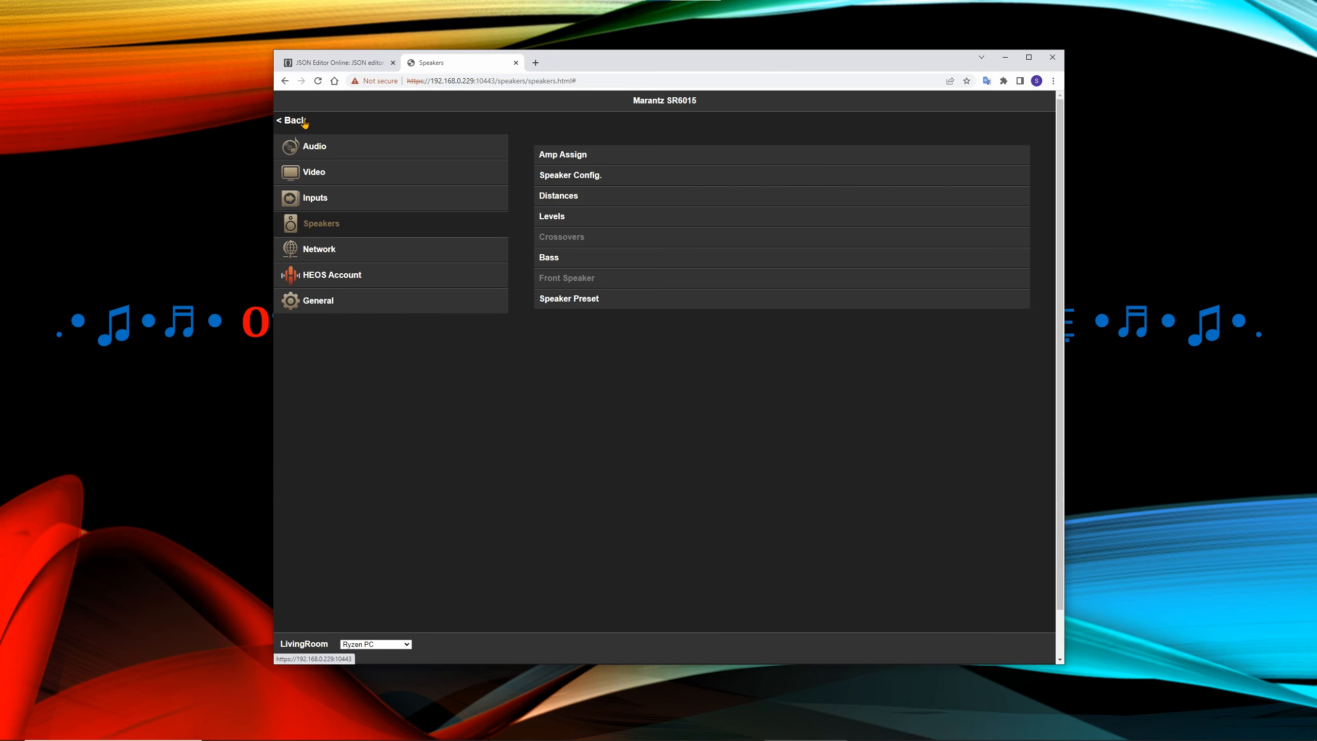
Choose the Low Frequency Effects level in the receiver's audio surround parameters
click(315, 152)
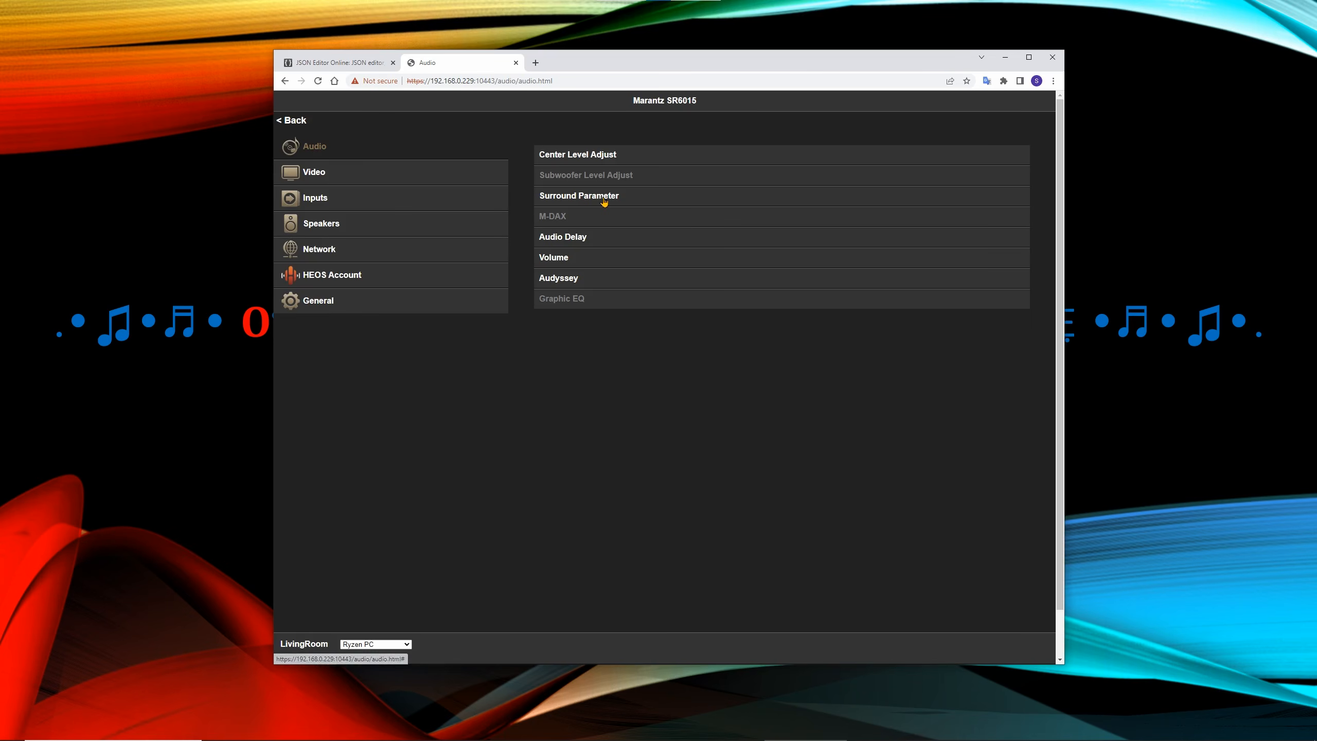
click(604, 199)
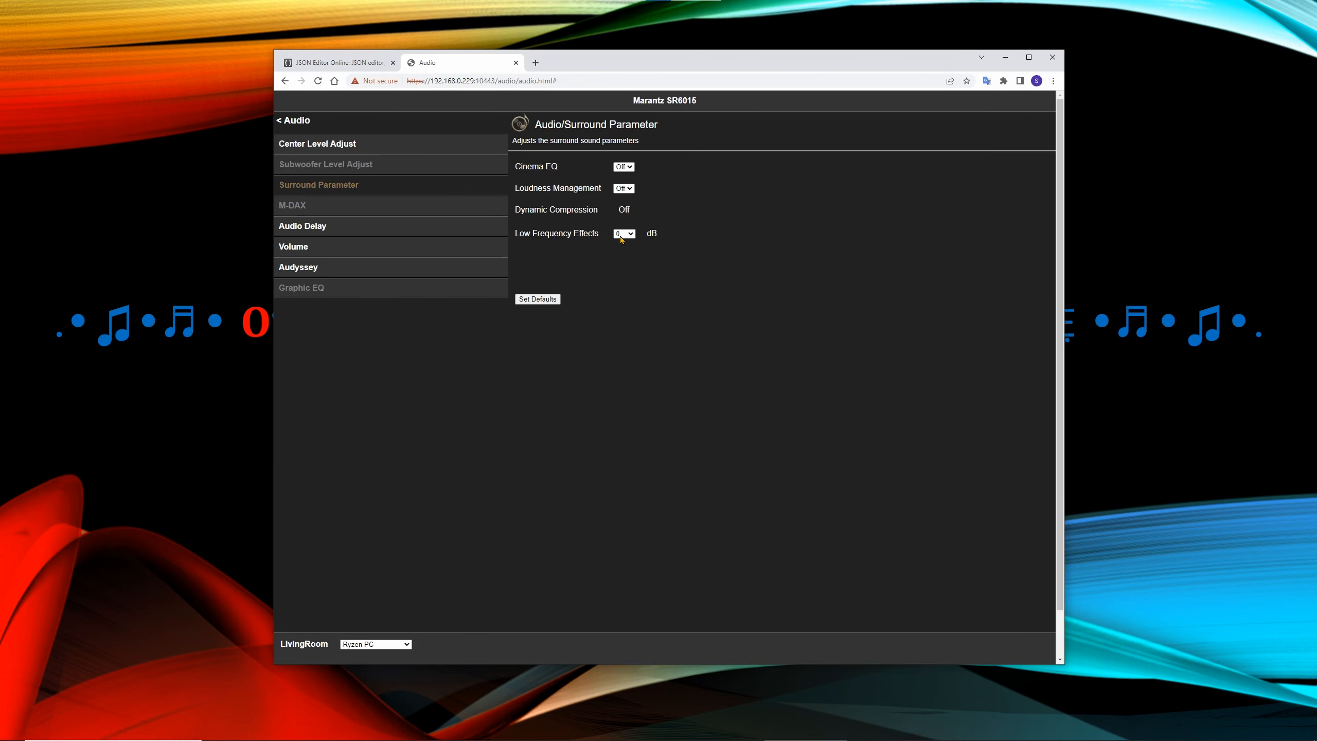
click(631, 235)
click(629, 245)
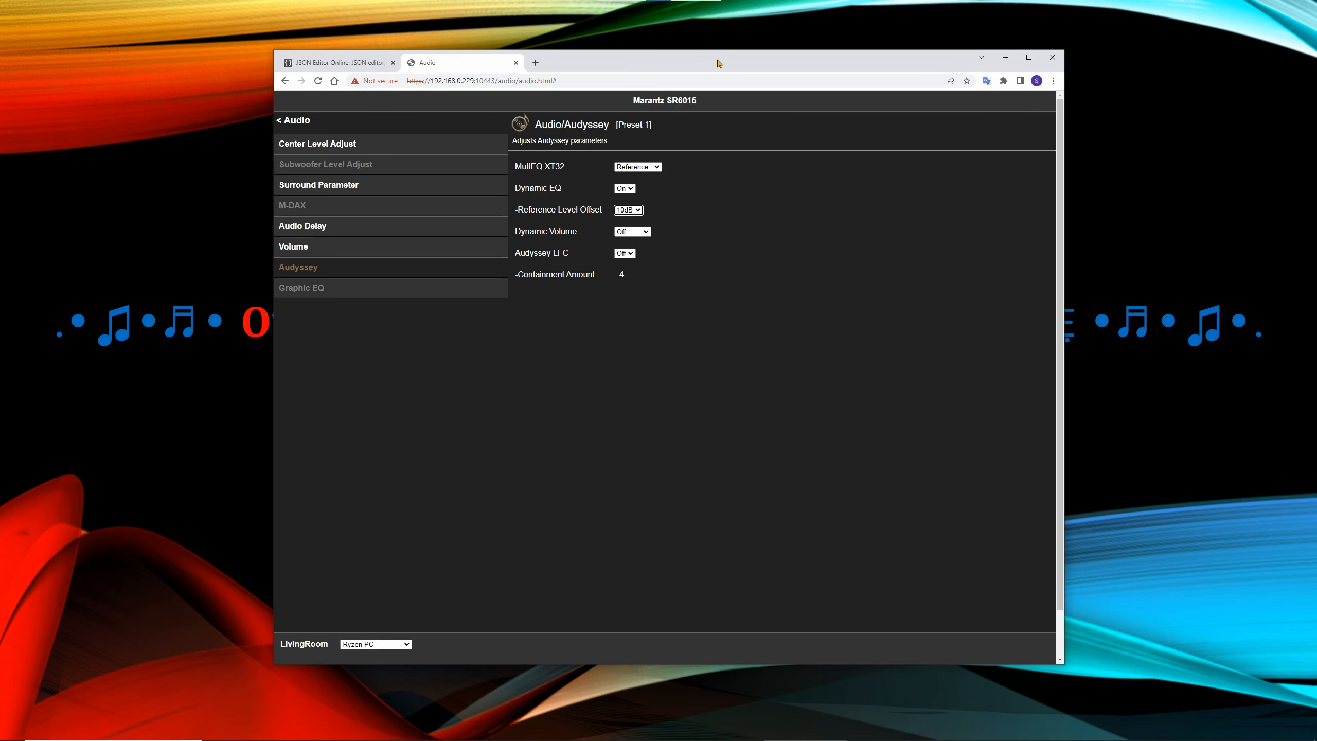
Choose 10dB as the Audyssey Reference Level Offset for Preset 1
click(628, 210)
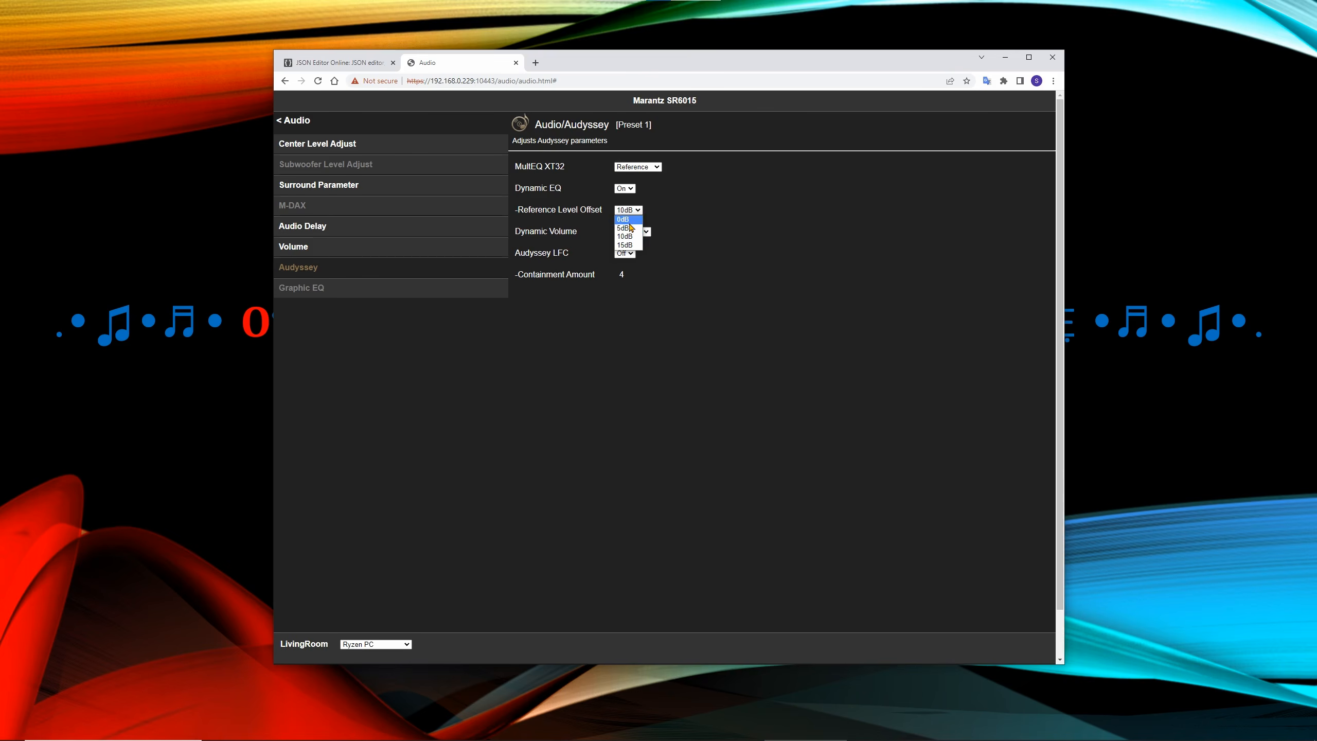
click(624, 236)
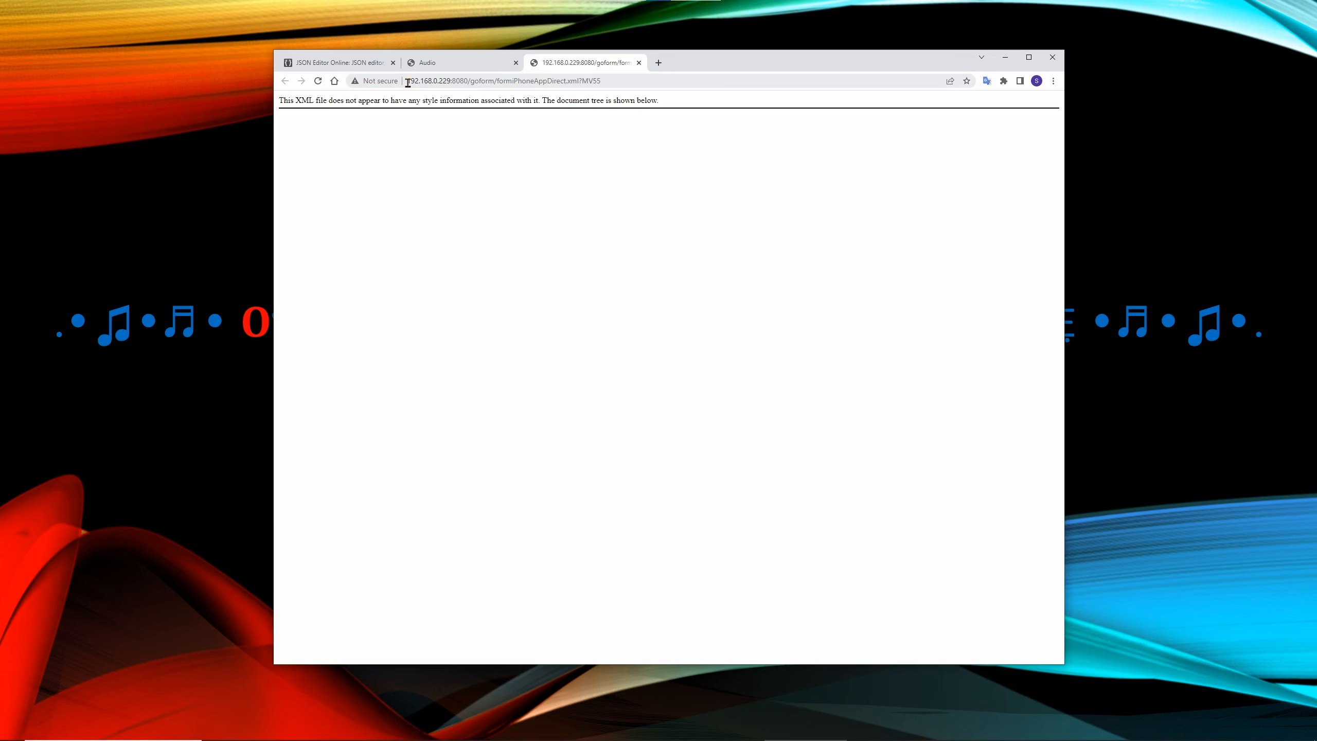
Highlight the MV55 volume command at the end of the receiver's formiPhoneAppDirect.xml address on port 8080
click(410, 82)
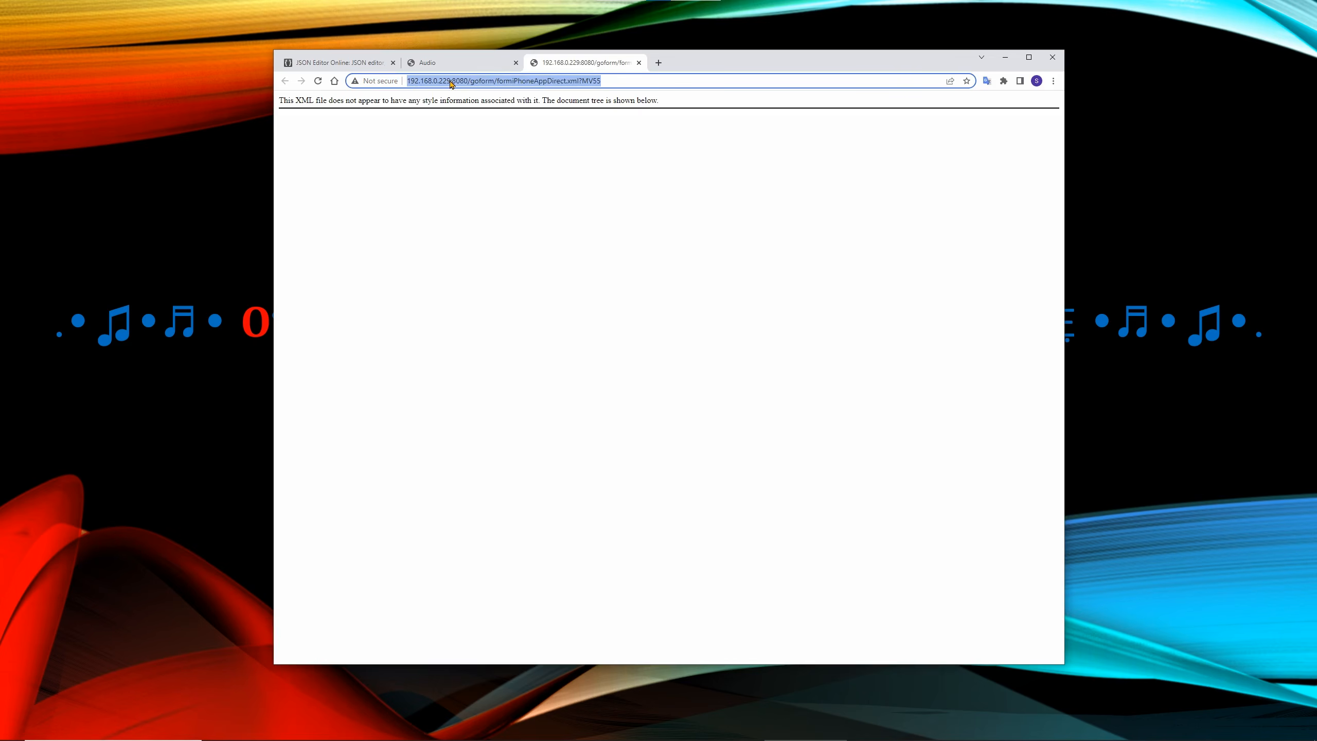
click(450, 81)
drag(451, 80, 579, 88)
drag(581, 80, 651, 78)
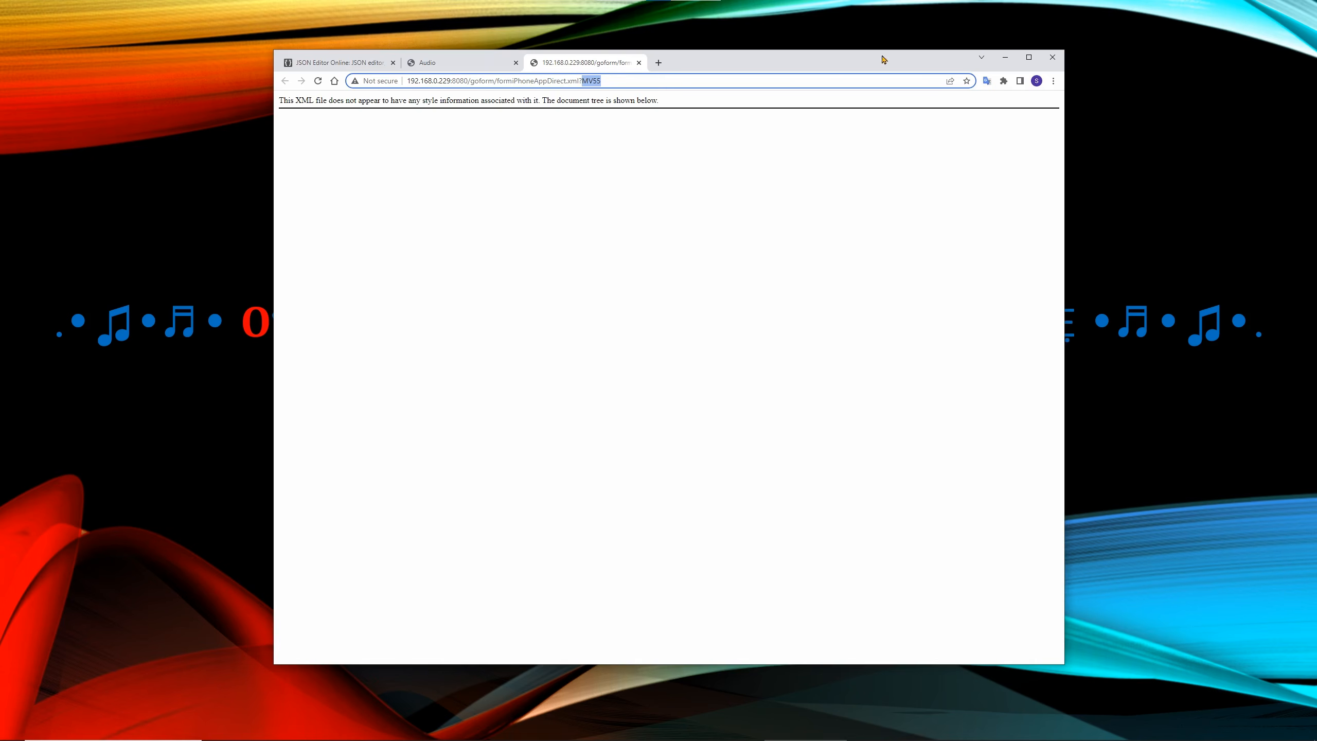
Minimise the browser, start REW and decline using the detected miniDSP UMIK-2 for measurement
click(1005, 57)
click(751, 731)
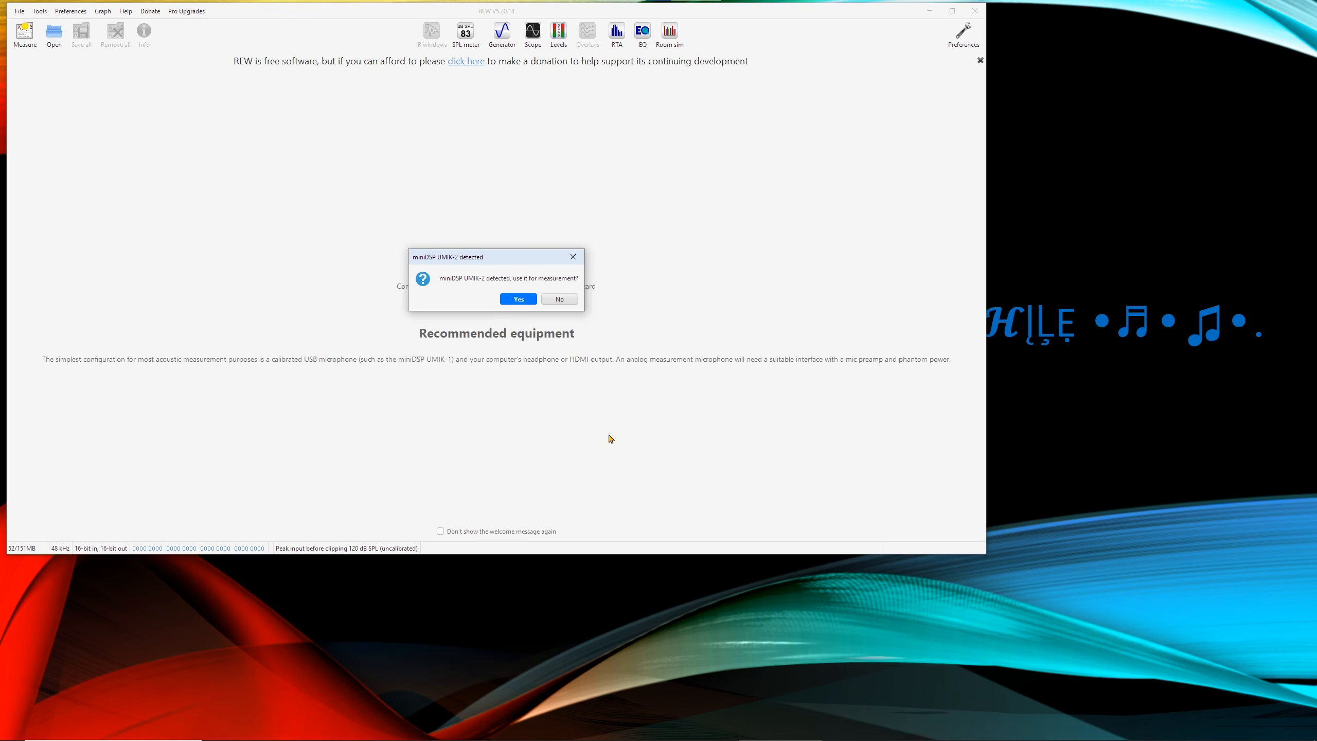
click(559, 299)
Maximise the REW window and stop the welcome message from showing again
double_click(587, 5)
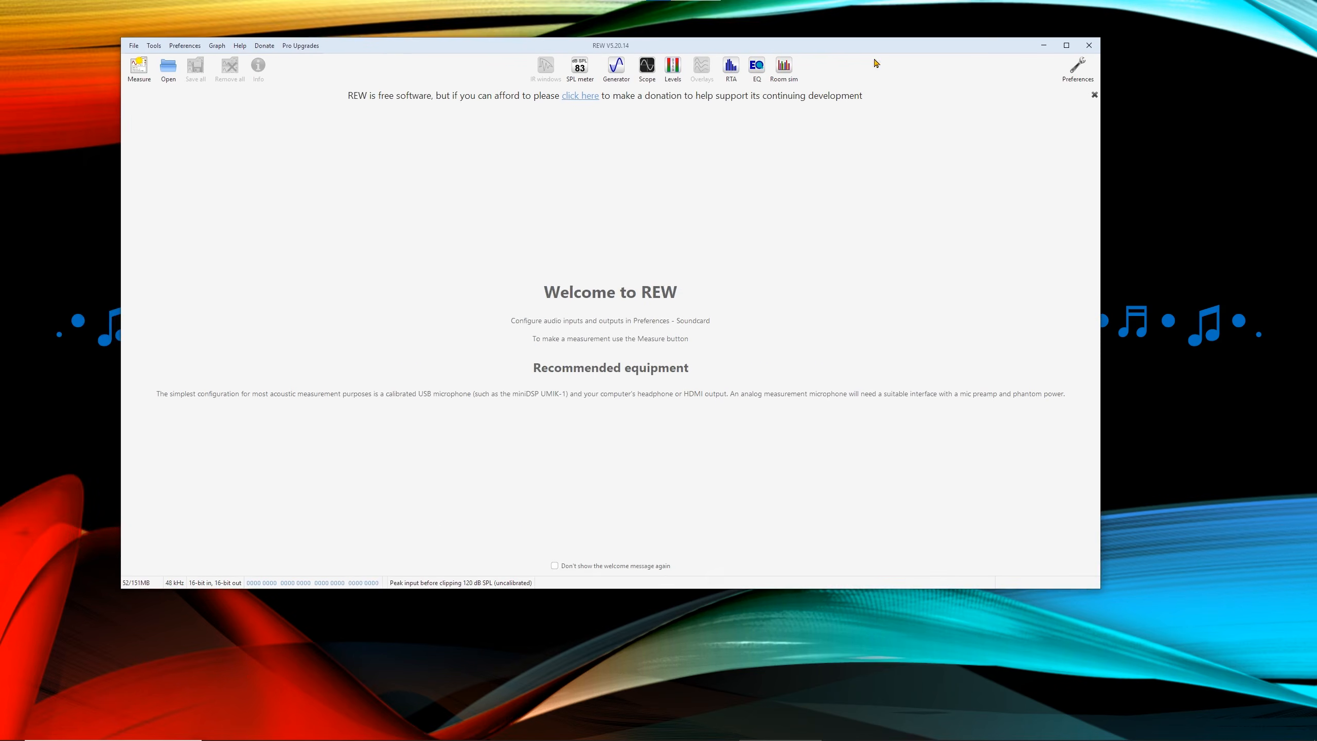
click(602, 718)
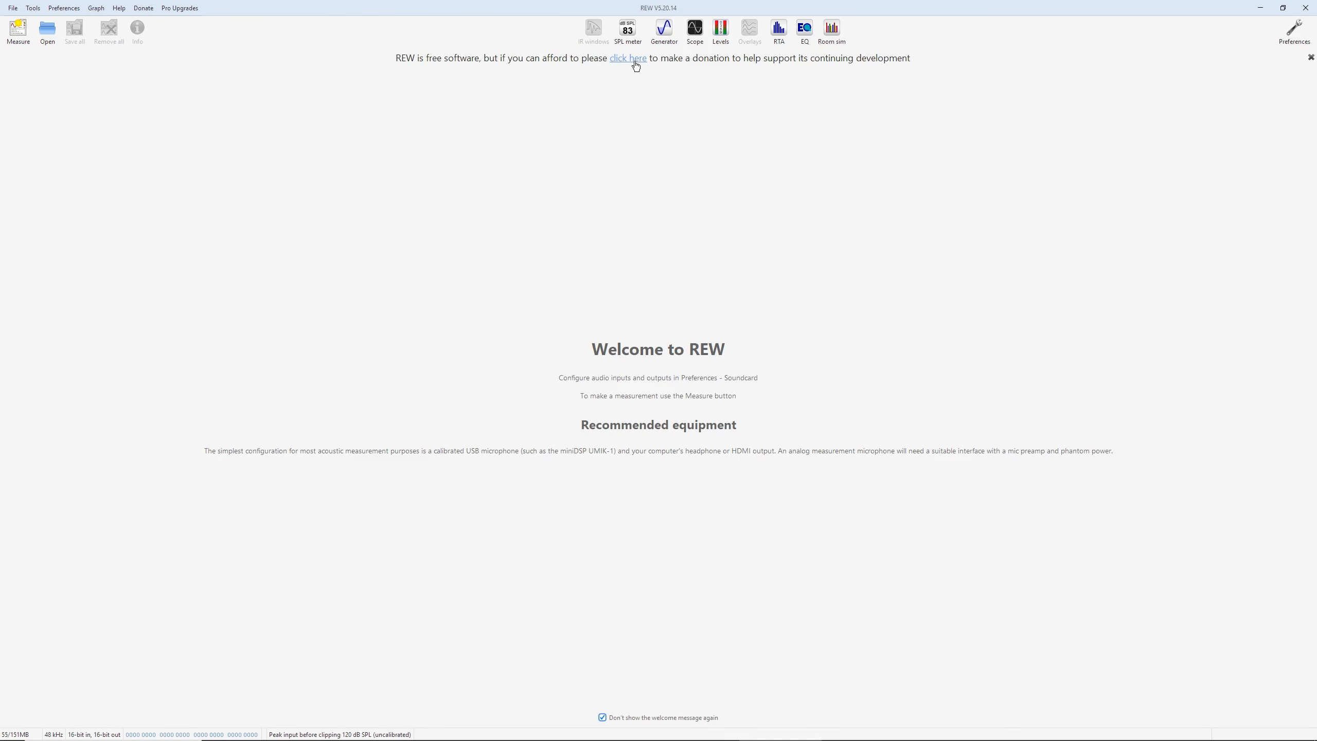
Open the soundcard preferences and set the drivers to ASIO with ASIO4ALL v2 as the device
drag(439, 29, 898, 121)
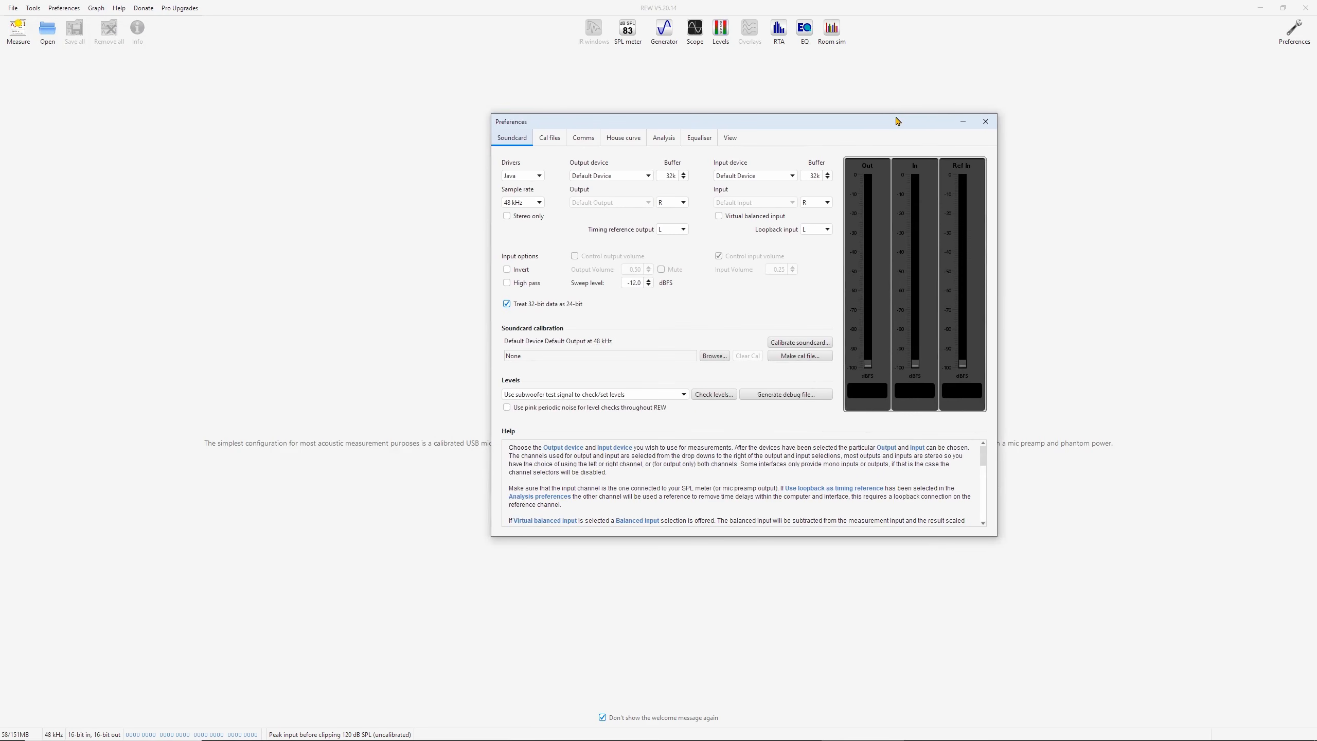
click(524, 175)
click(523, 198)
click(622, 176)
click(621, 202)
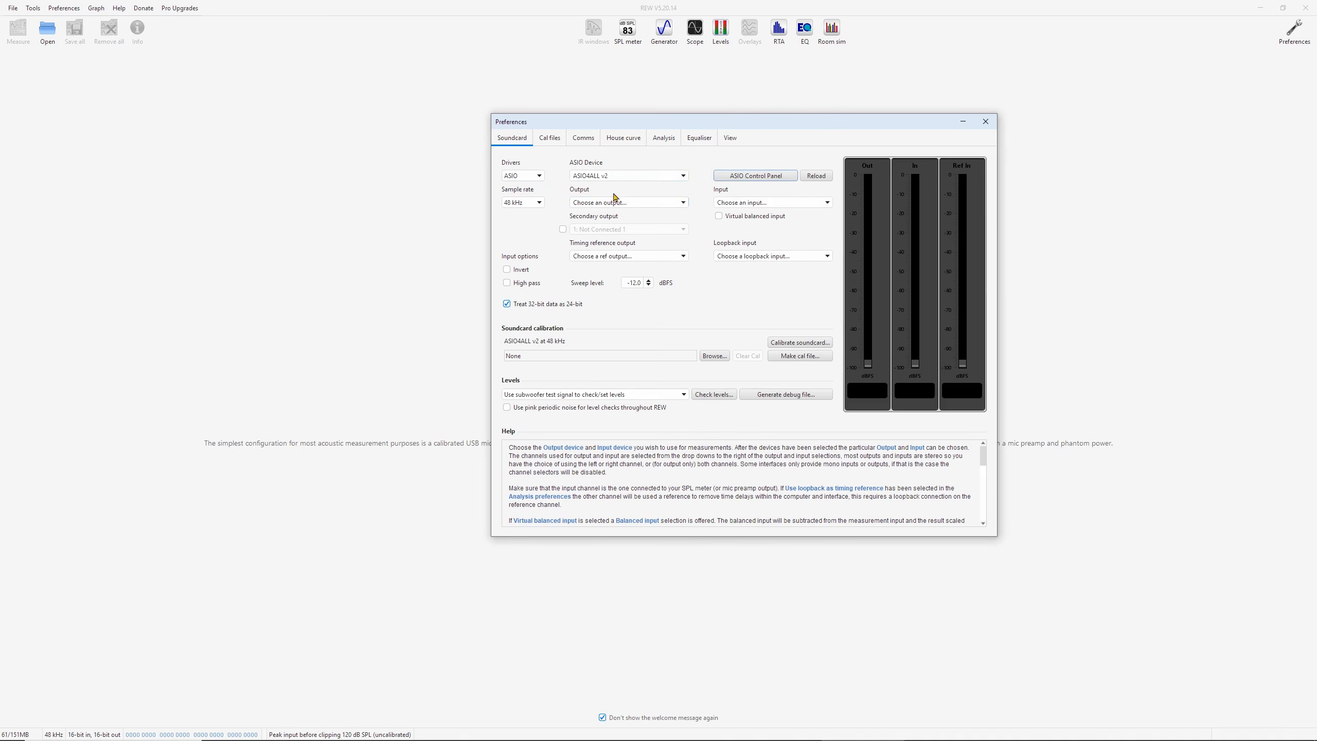
Enable the NVIDIA High Definition Audio output alongside the UMIK-2 in the ASIO4ALL device list and reload the ASIO device
click(746, 177)
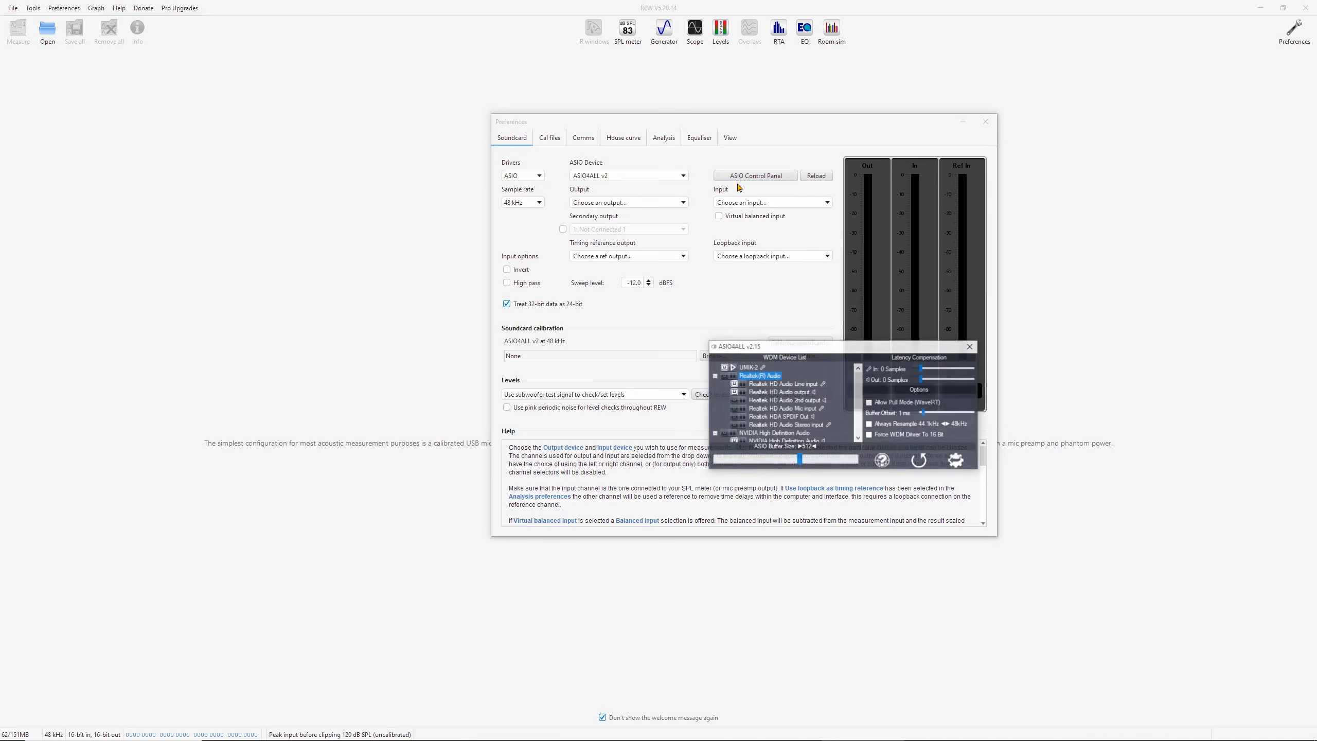
drag(794, 348, 261, 221)
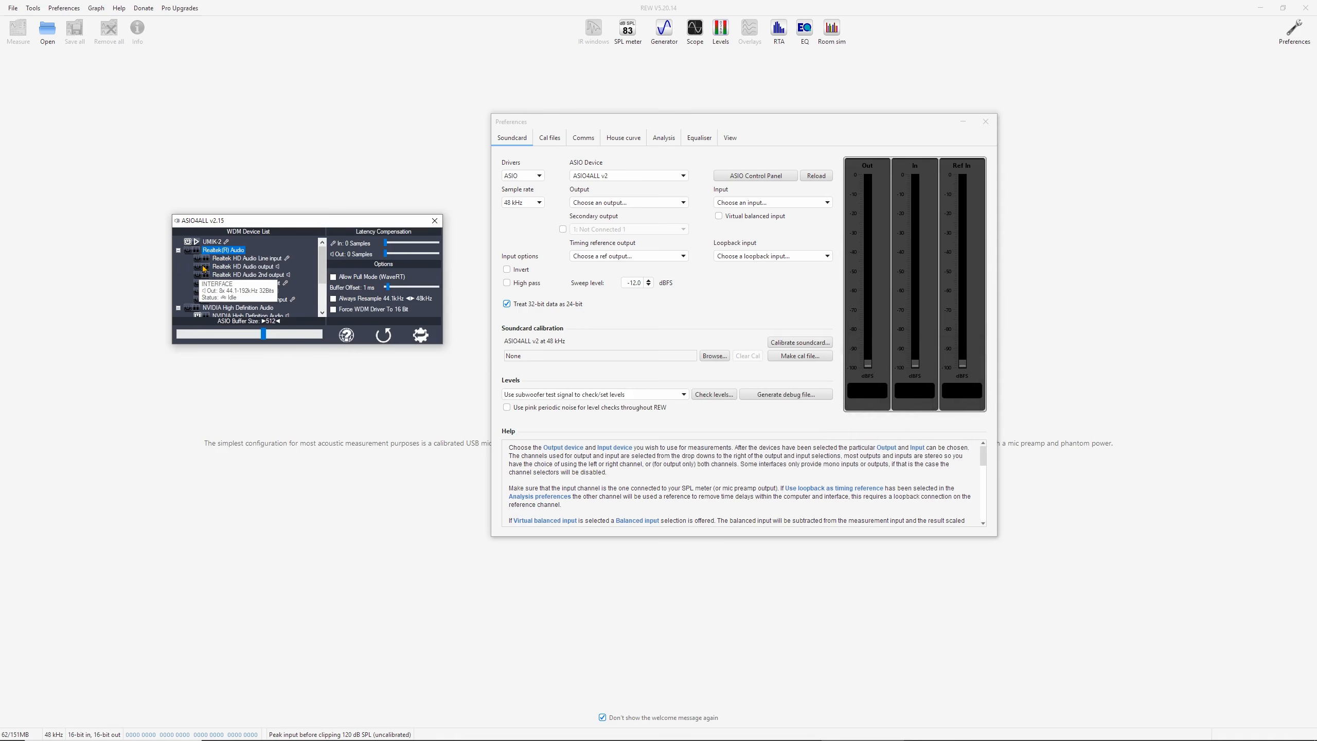
drag(322, 276, 323, 297)
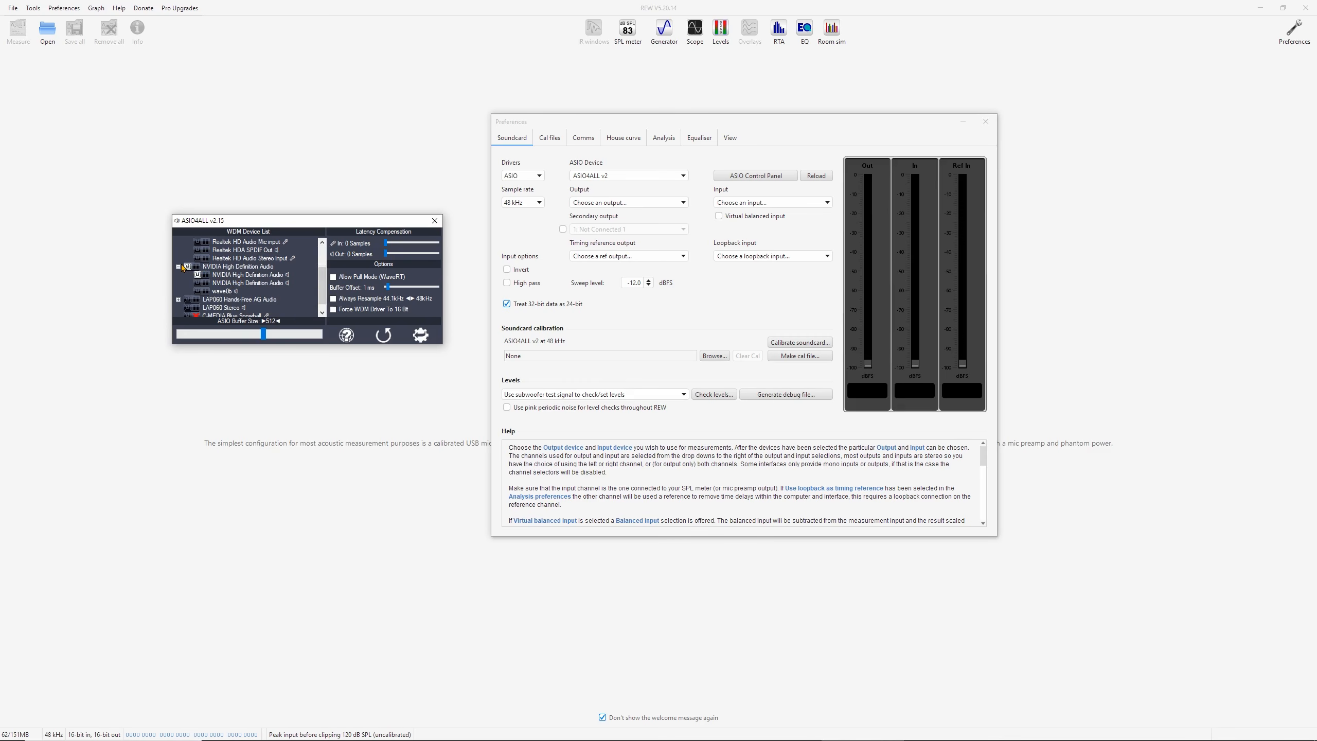
click(817, 176)
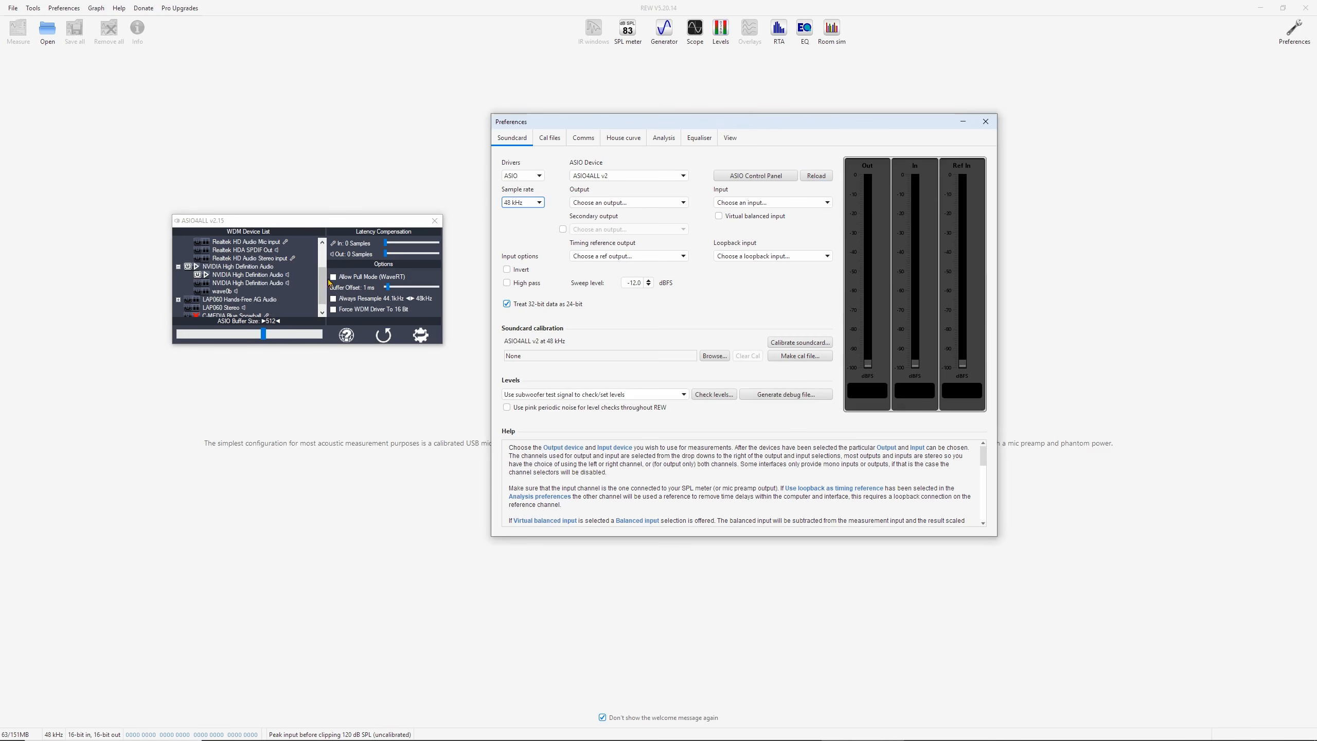
drag(322, 289, 325, 253)
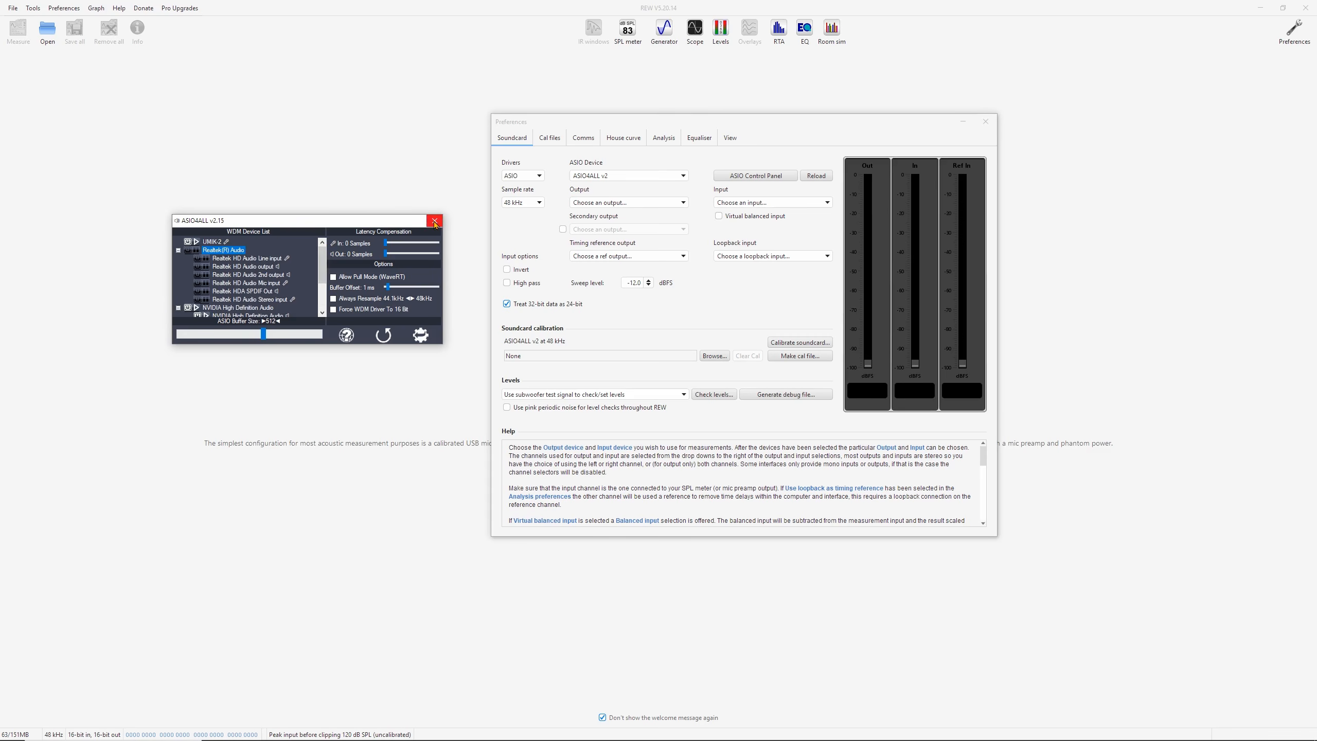
click(435, 221)
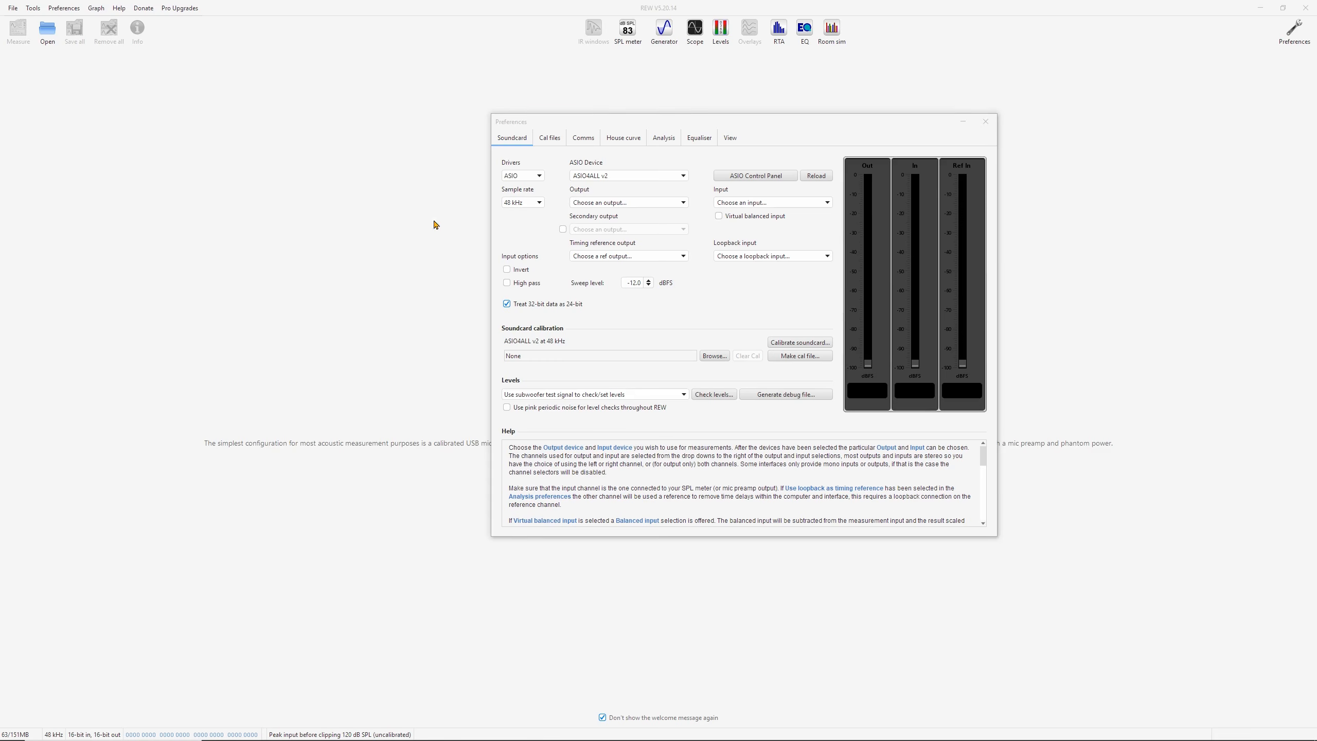
Set the soundcard output to High Definition Audio 1, timing reference output to High Definition Audio 3 and input to UMIK-2 1
click(650, 202)
click(651, 214)
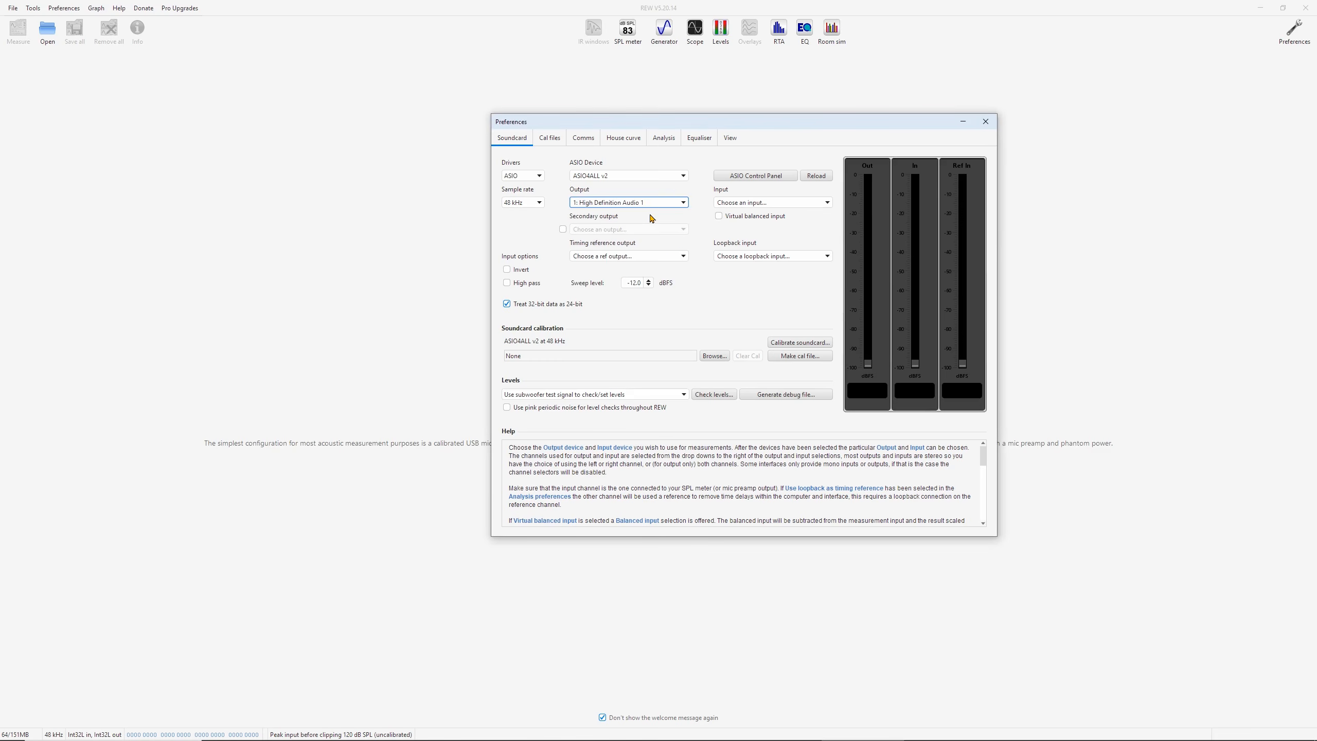
click(664, 256)
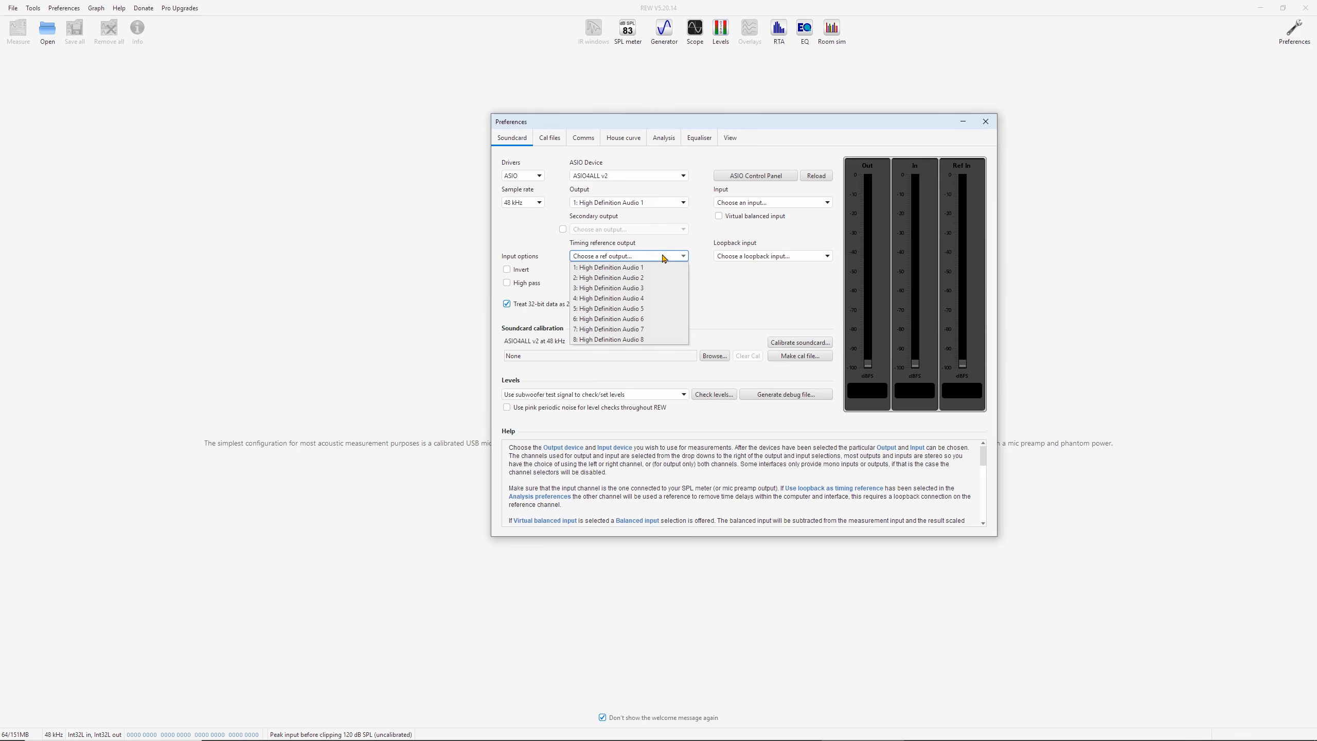
click(645, 289)
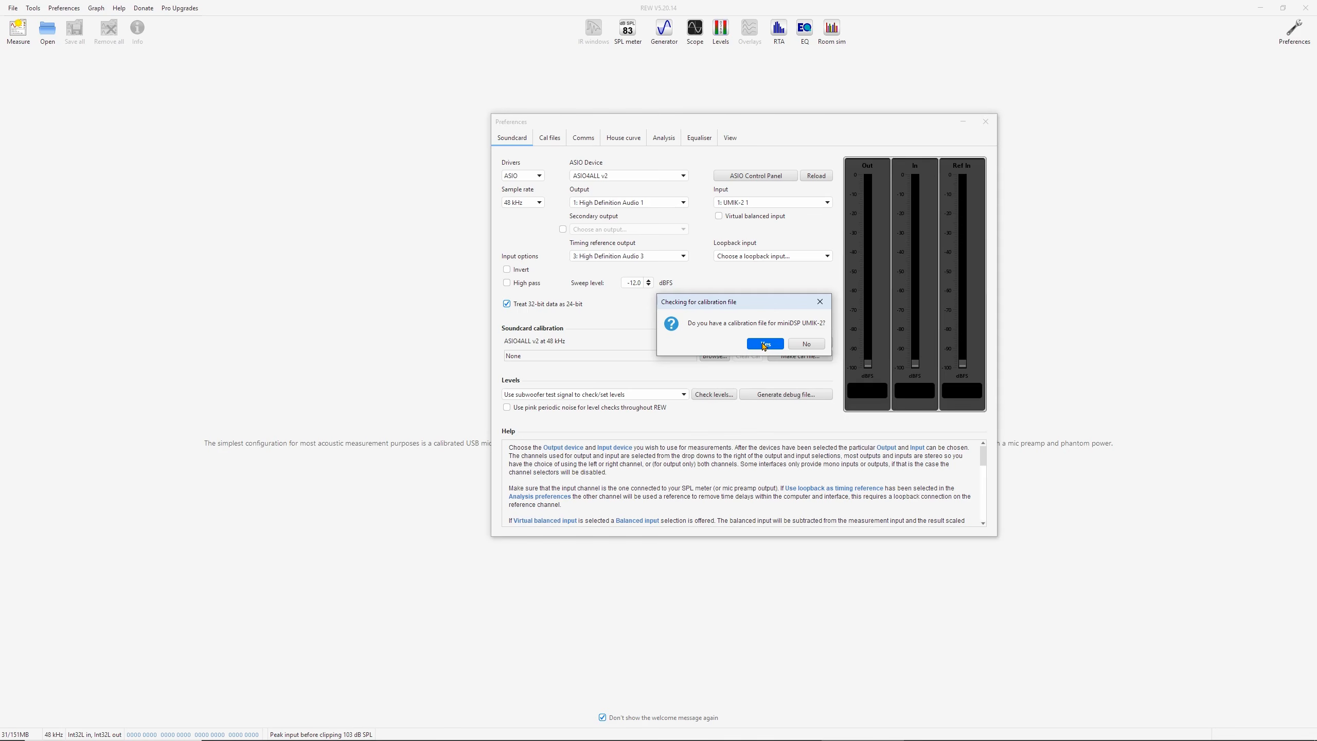
Turn off separate calibration for each input and load 8100188_90deg.txt from Supreme Audyssey as the UMIK-2 mic calibration file
click(765, 344)
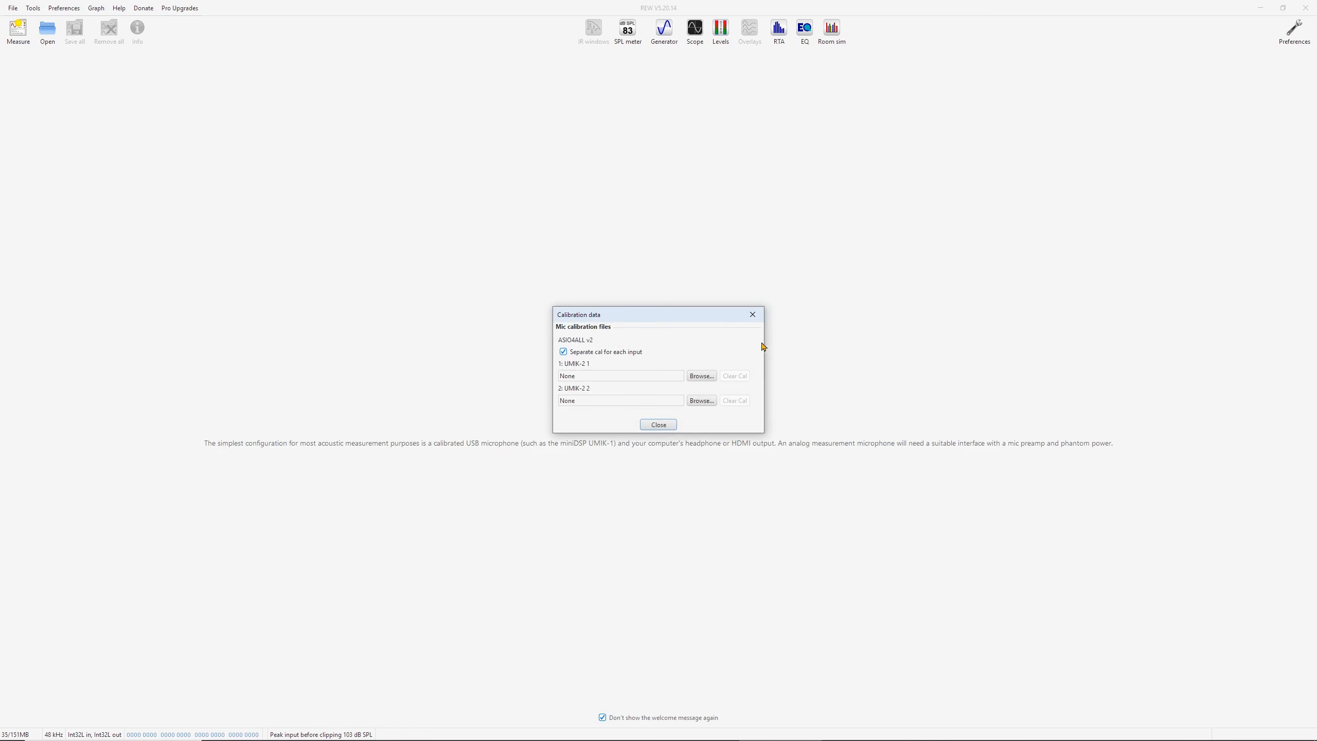
click(575, 352)
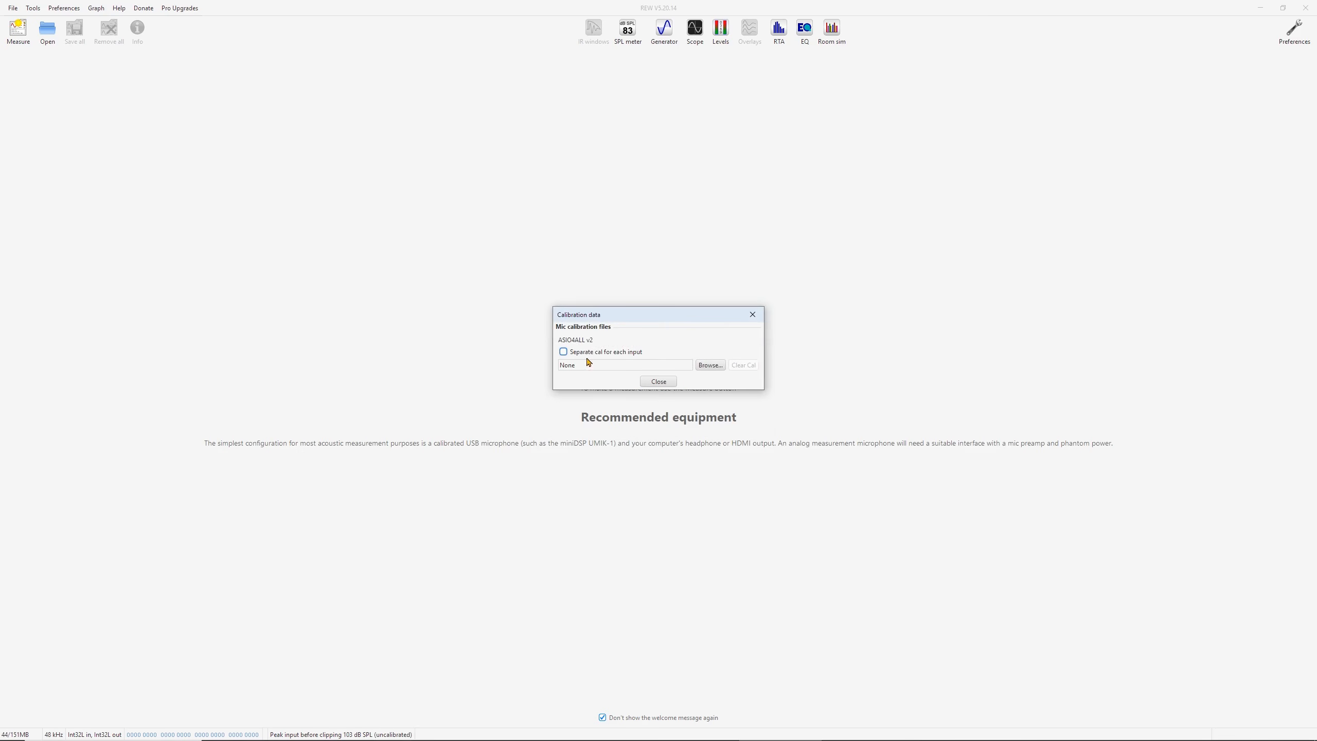
click(708, 365)
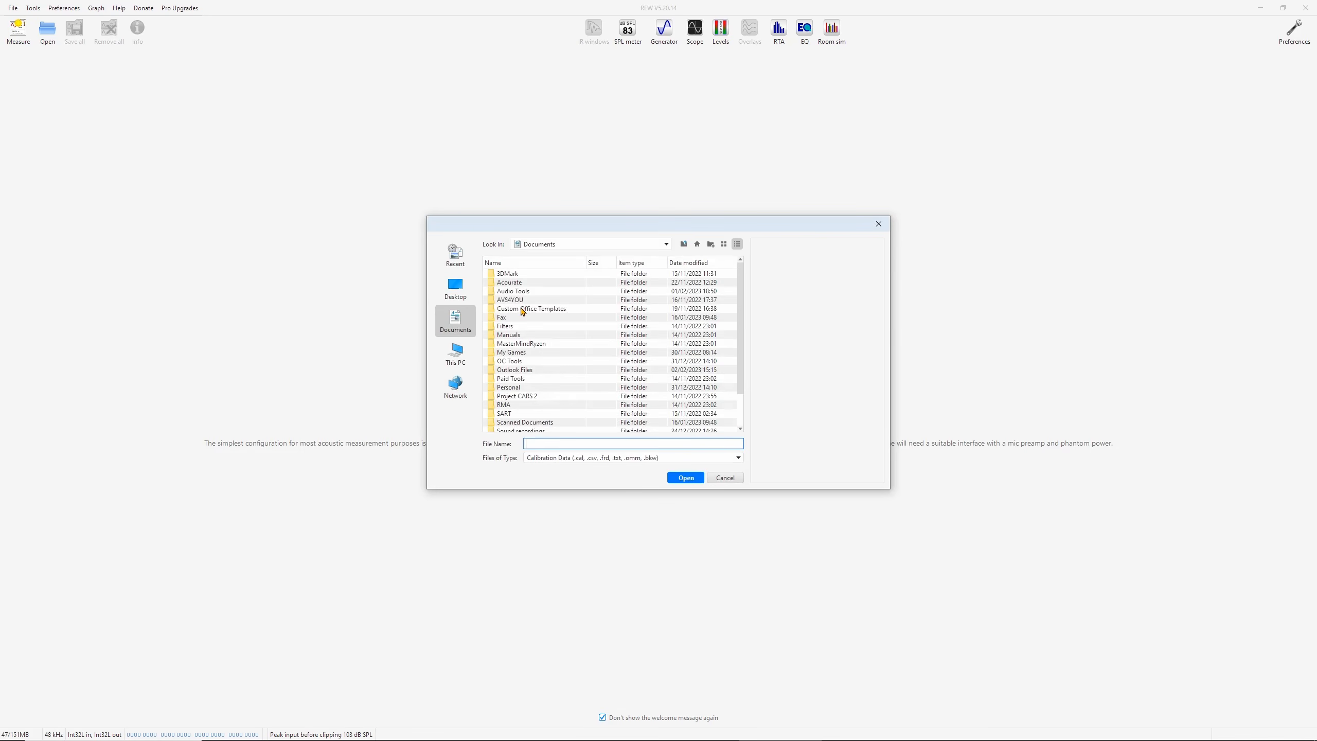
click(456, 289)
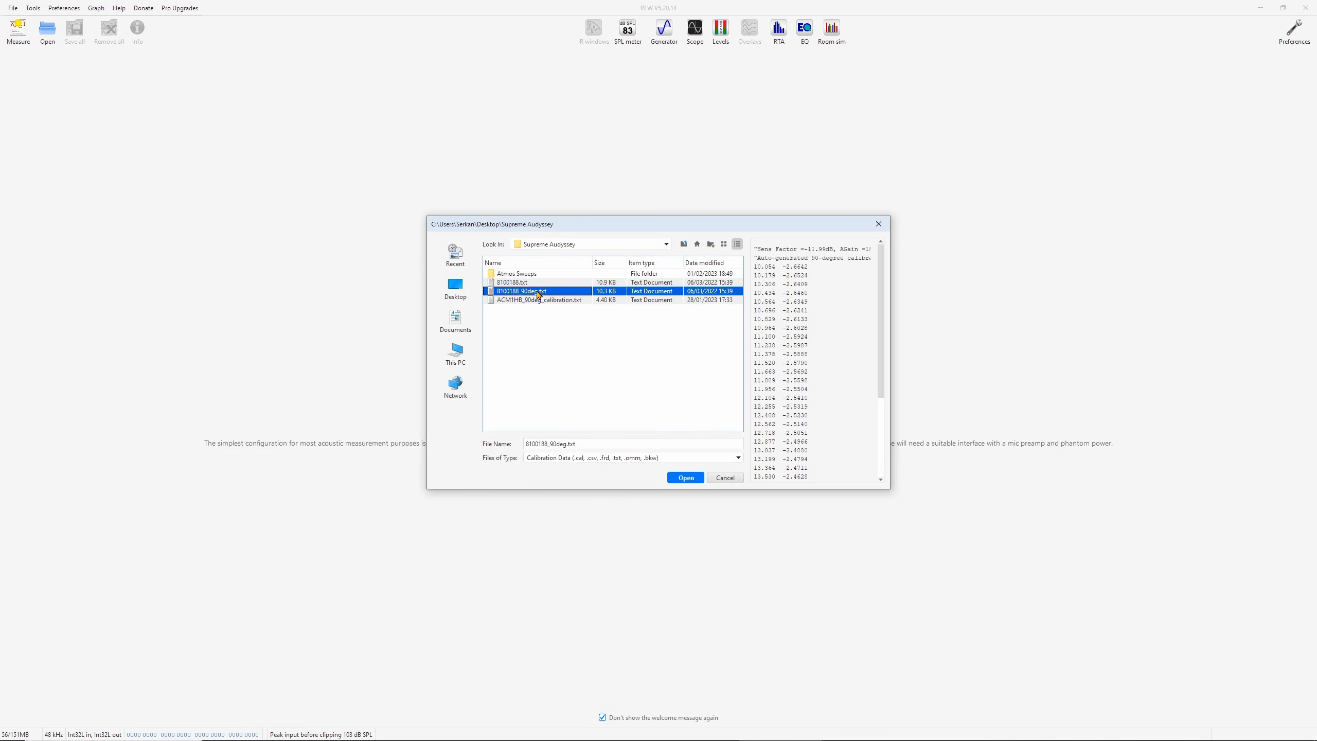
click(499, 301)
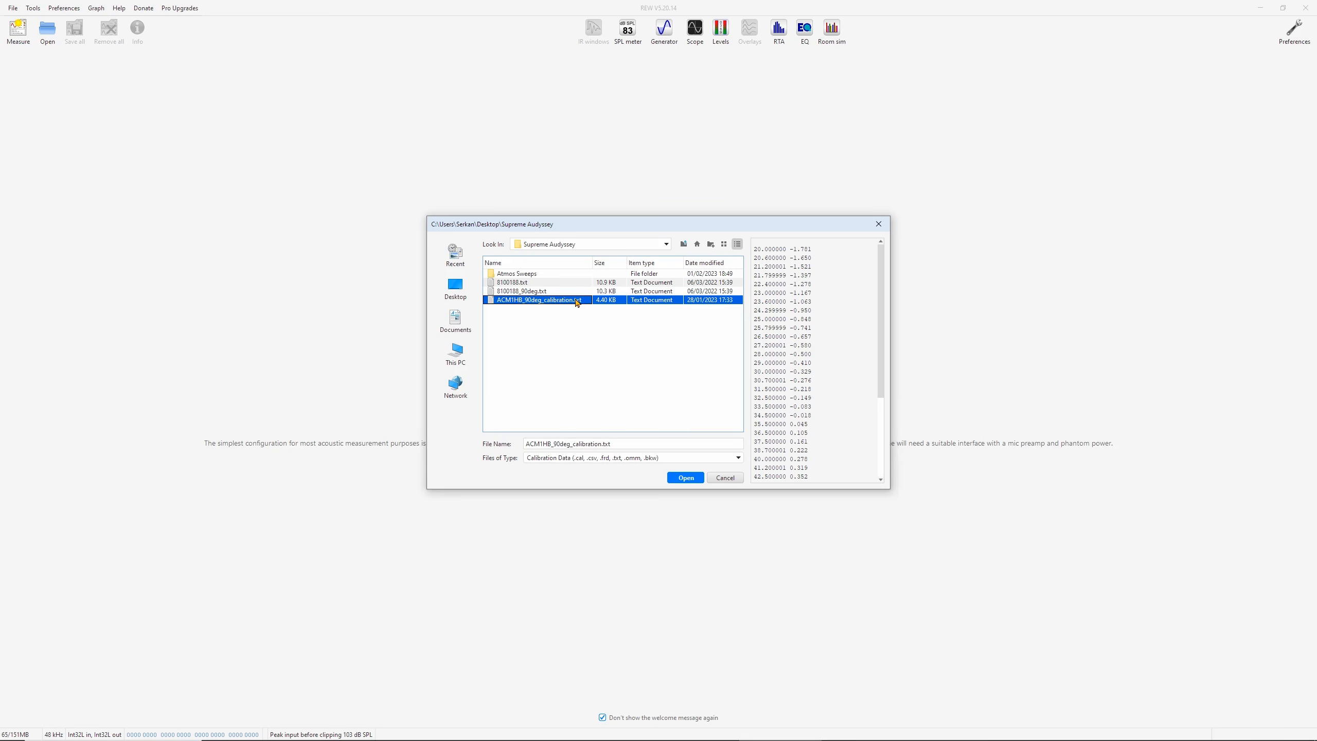
double_click(542, 291)
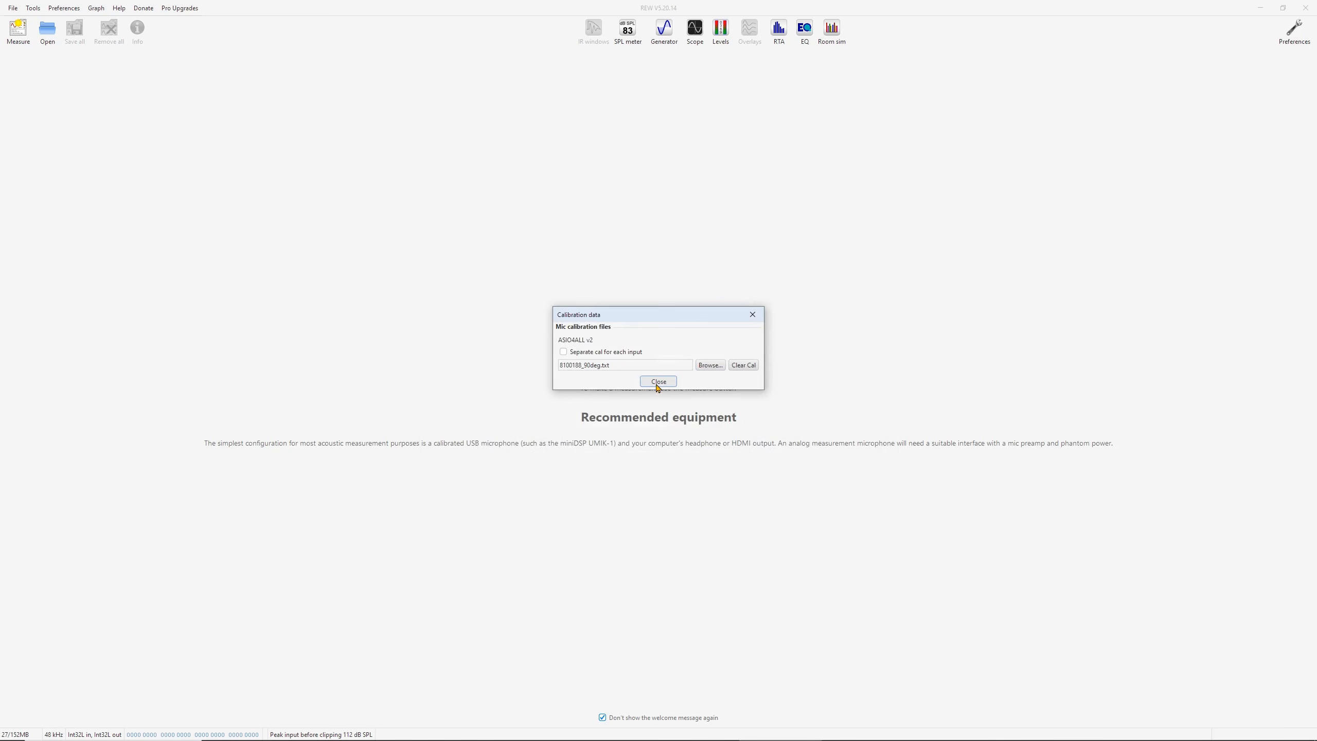
click(658, 384)
Recheck the ASIO4ALL device list and set level checks to use the main speaker test signal
click(755, 176)
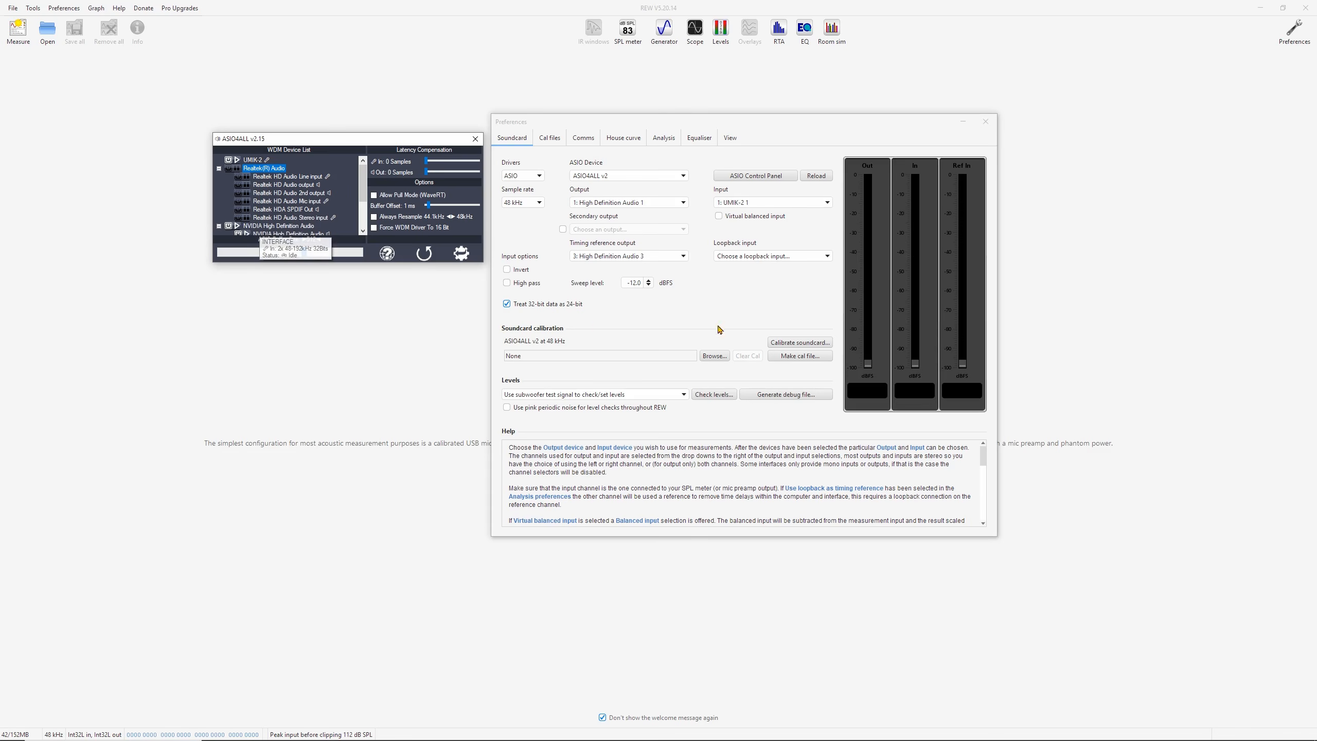
click(475, 139)
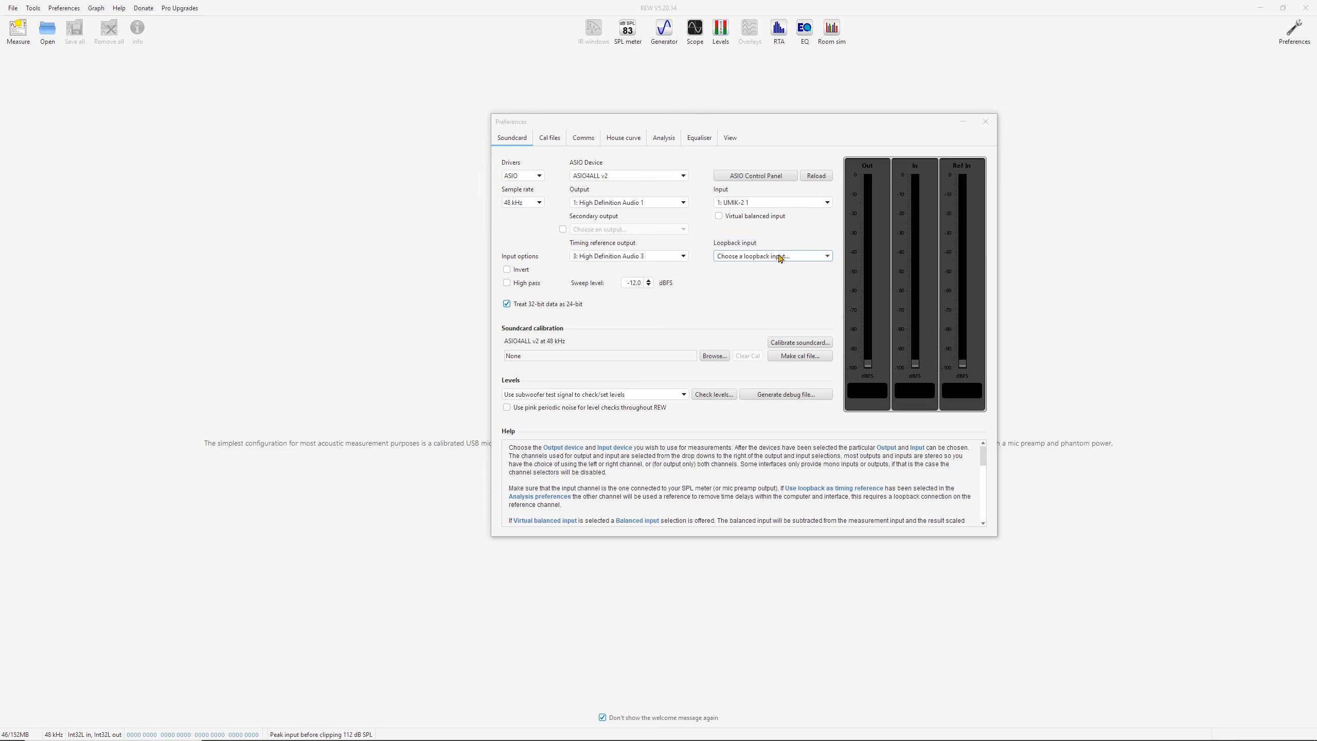
click(683, 394)
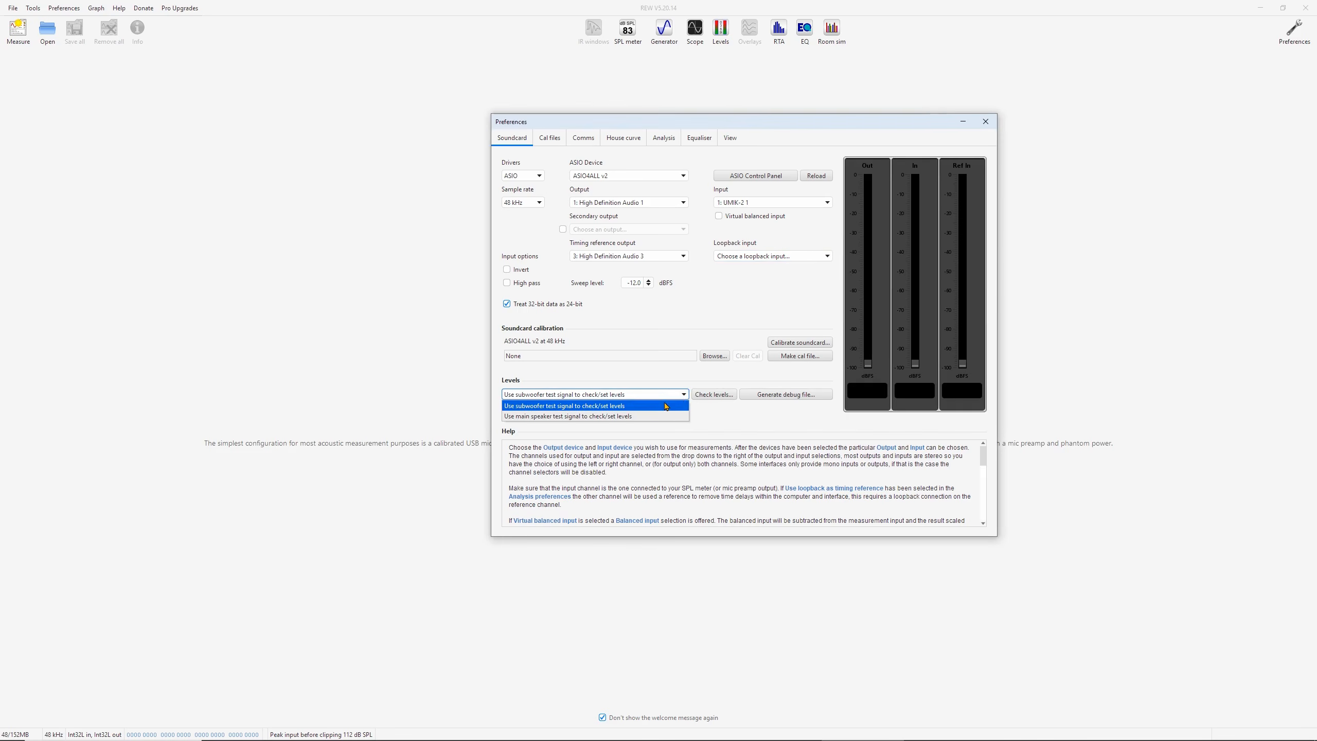
click(577, 418)
Remove the Default Device entries from the soundcard and mic calibration file lists, keeping only ASIO4ALL v2
click(549, 137)
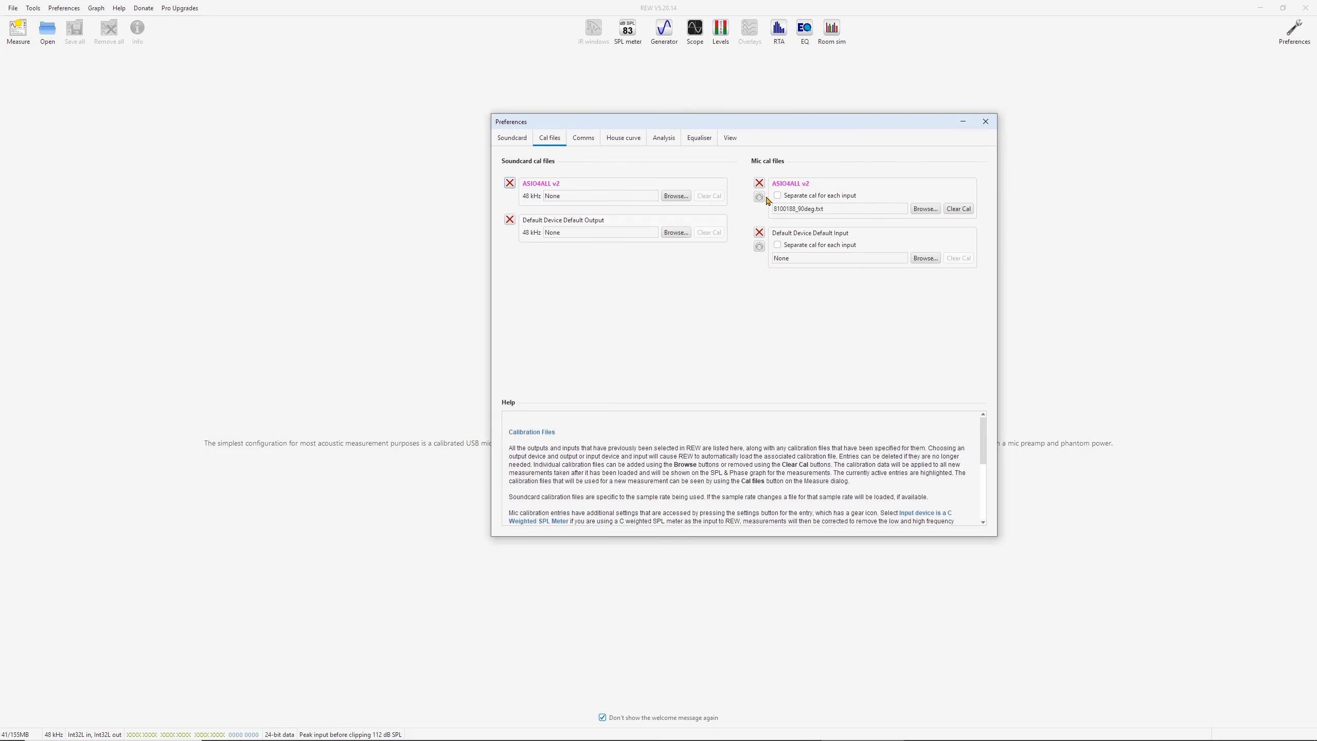
click(760, 233)
click(510, 220)
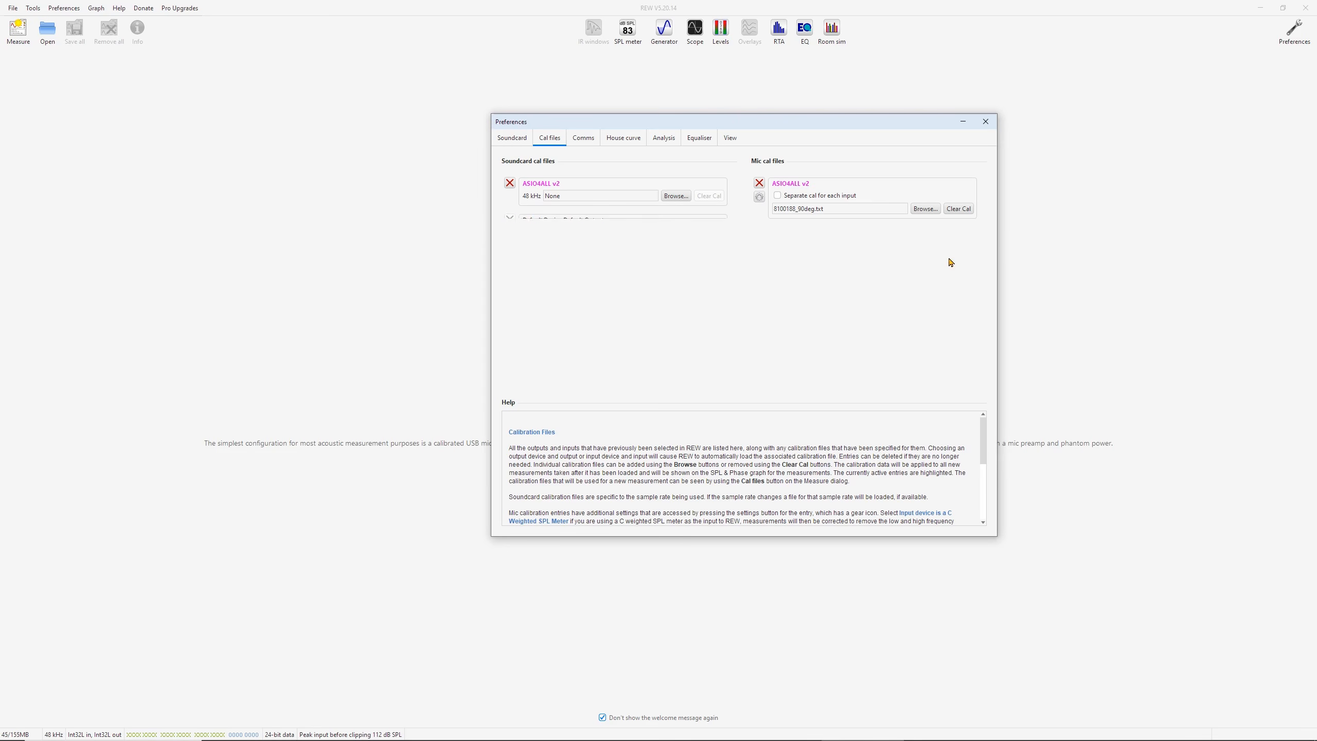
Look through the Comms and House curve preferences and add a 15-cycle frequency dependent window to the impulse response window defaults
click(584, 137)
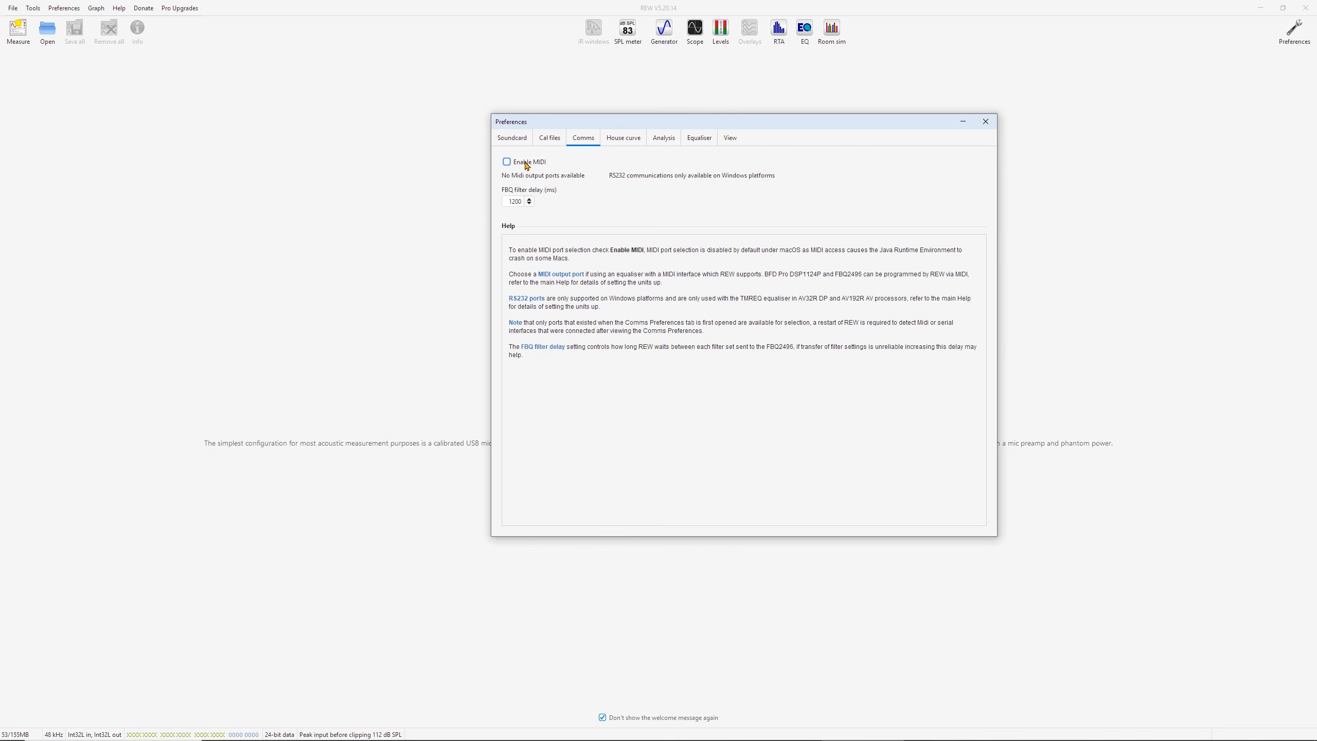
click(622, 141)
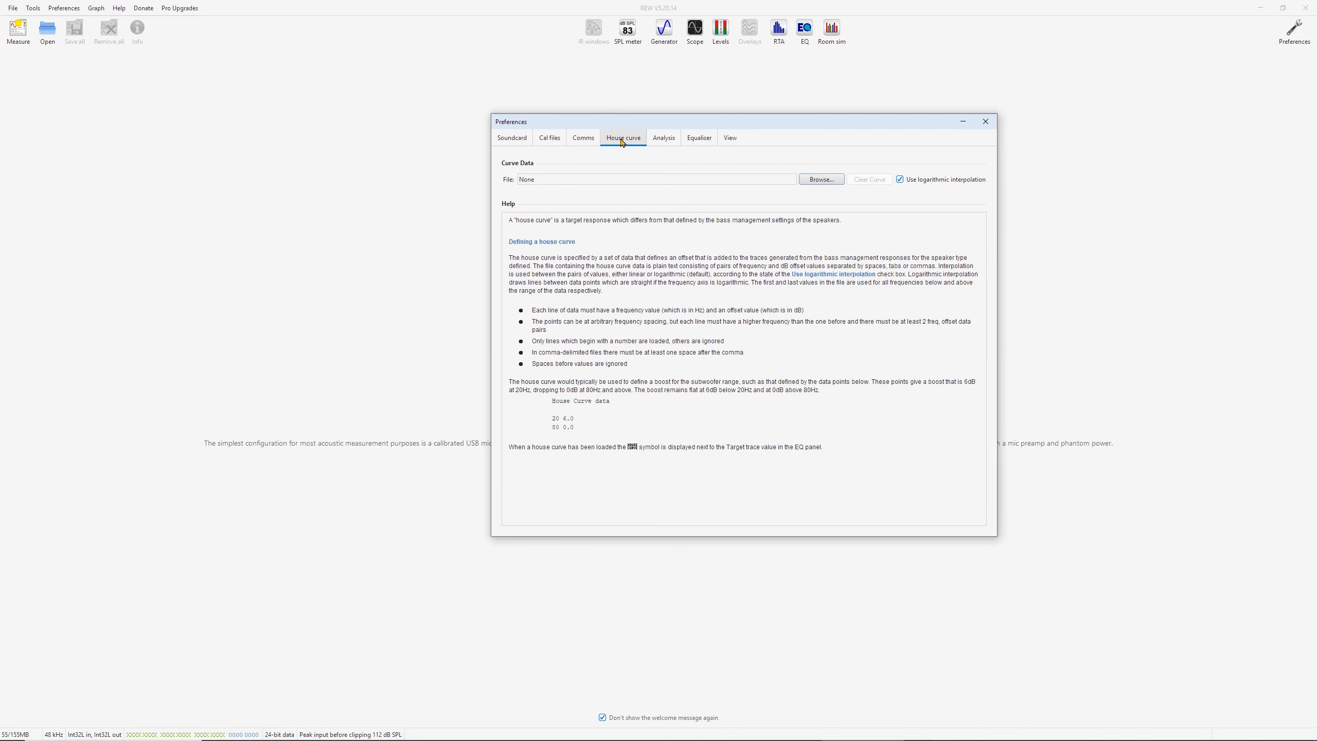
click(666, 141)
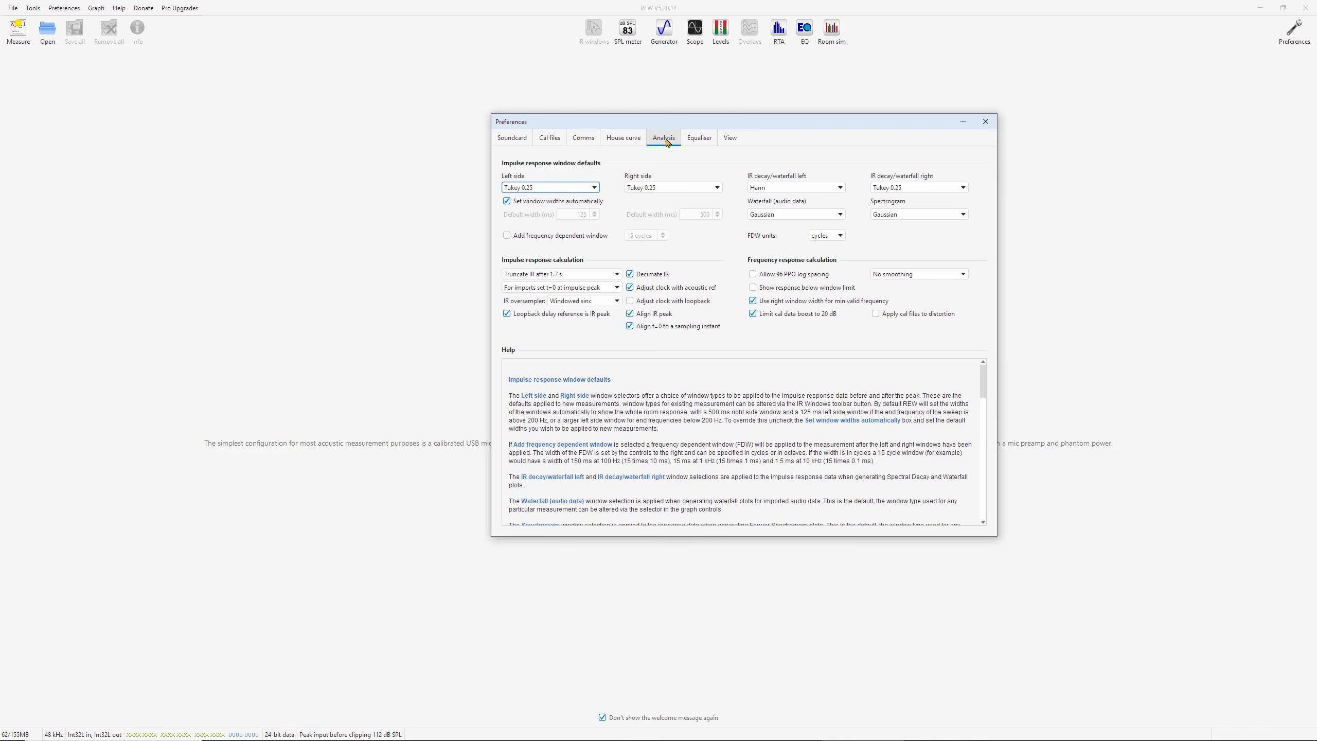
click(537, 239)
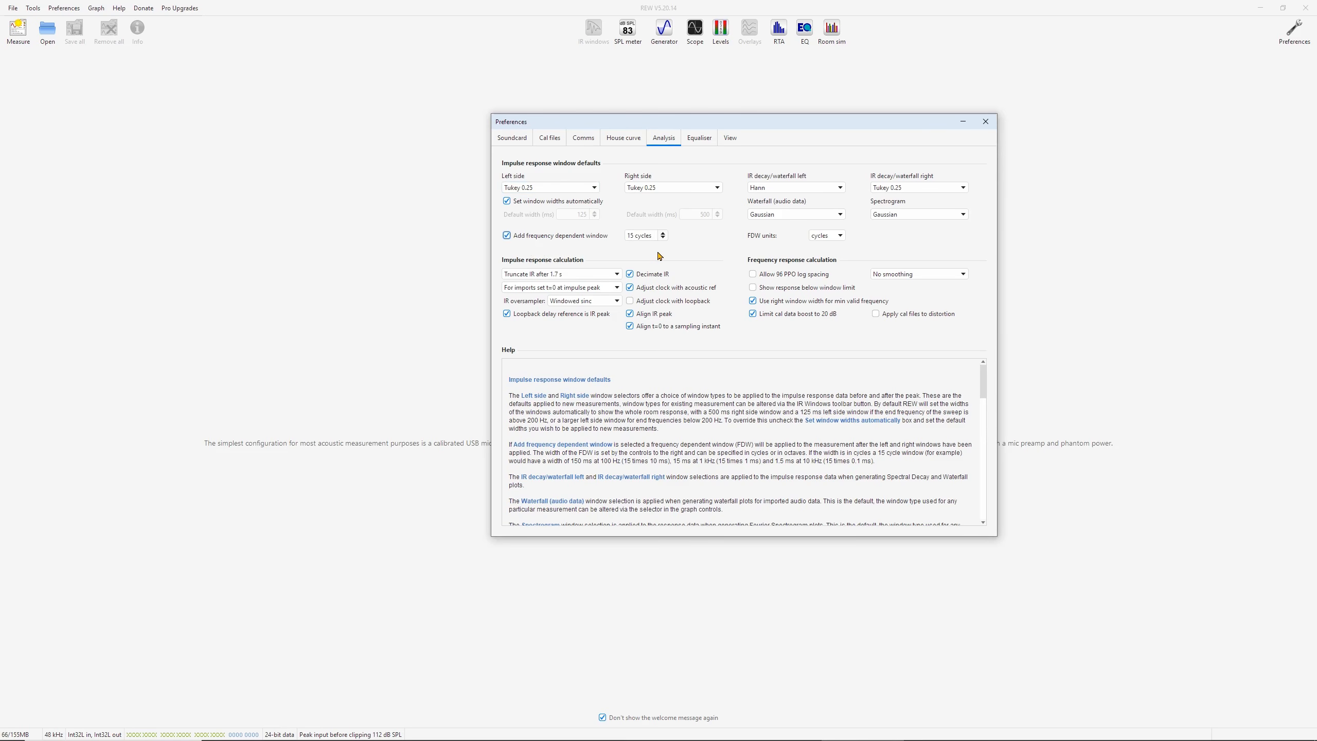
Set the frequency response smoothing in the analysis preferences to Psychoacoustic and open the Equaliser preferences
click(910, 275)
click(899, 368)
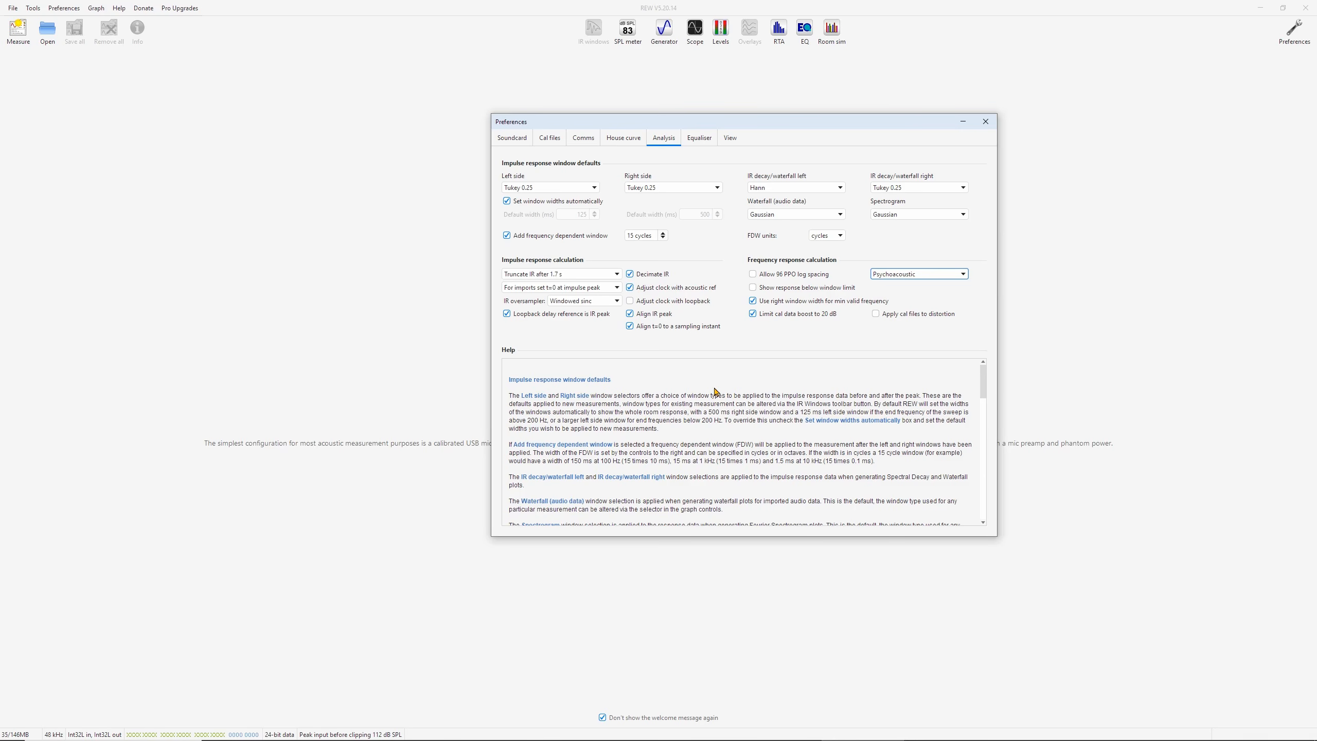
click(528, 318)
click(700, 138)
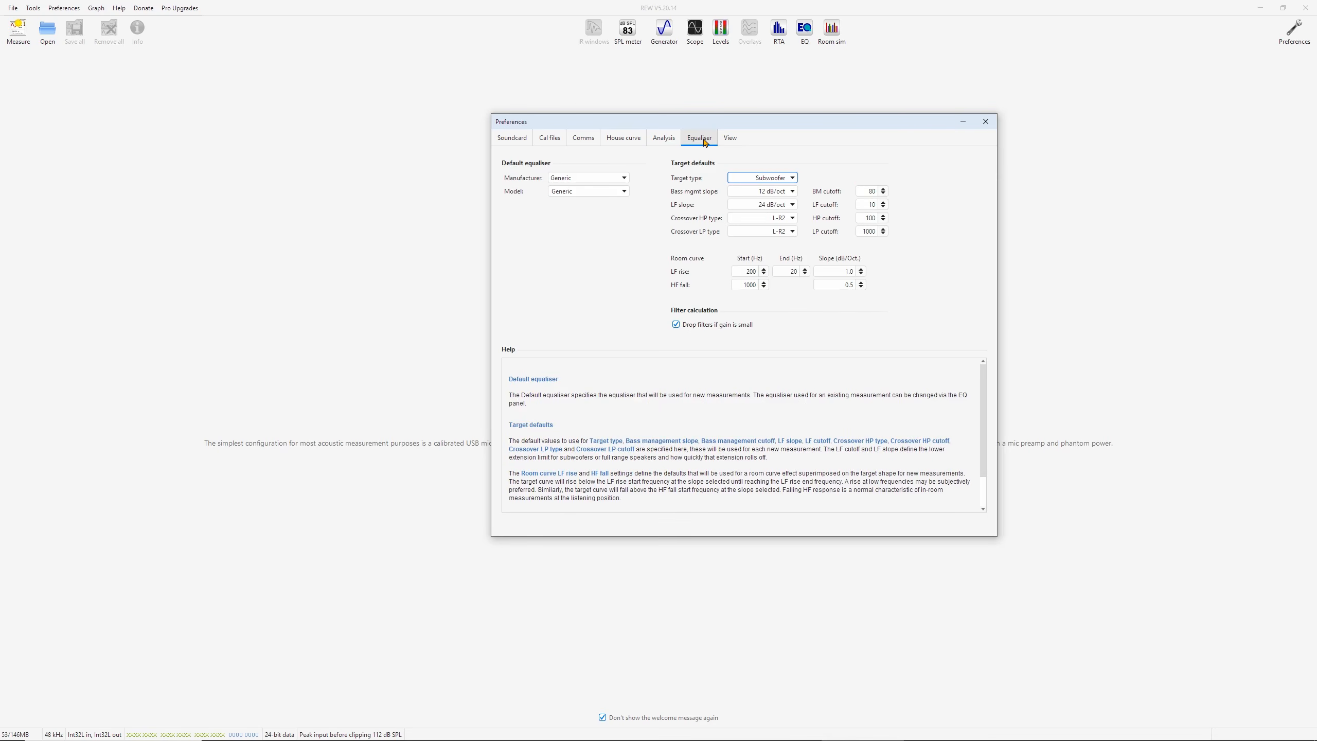
Set the default target type to None, the HF fall start to 200 Hz and the room curve slope to 0.7 dB/octave
click(783, 178)
click(766, 234)
click(745, 273)
drag(743, 285, 760, 287)
text(200)
click(820, 285)
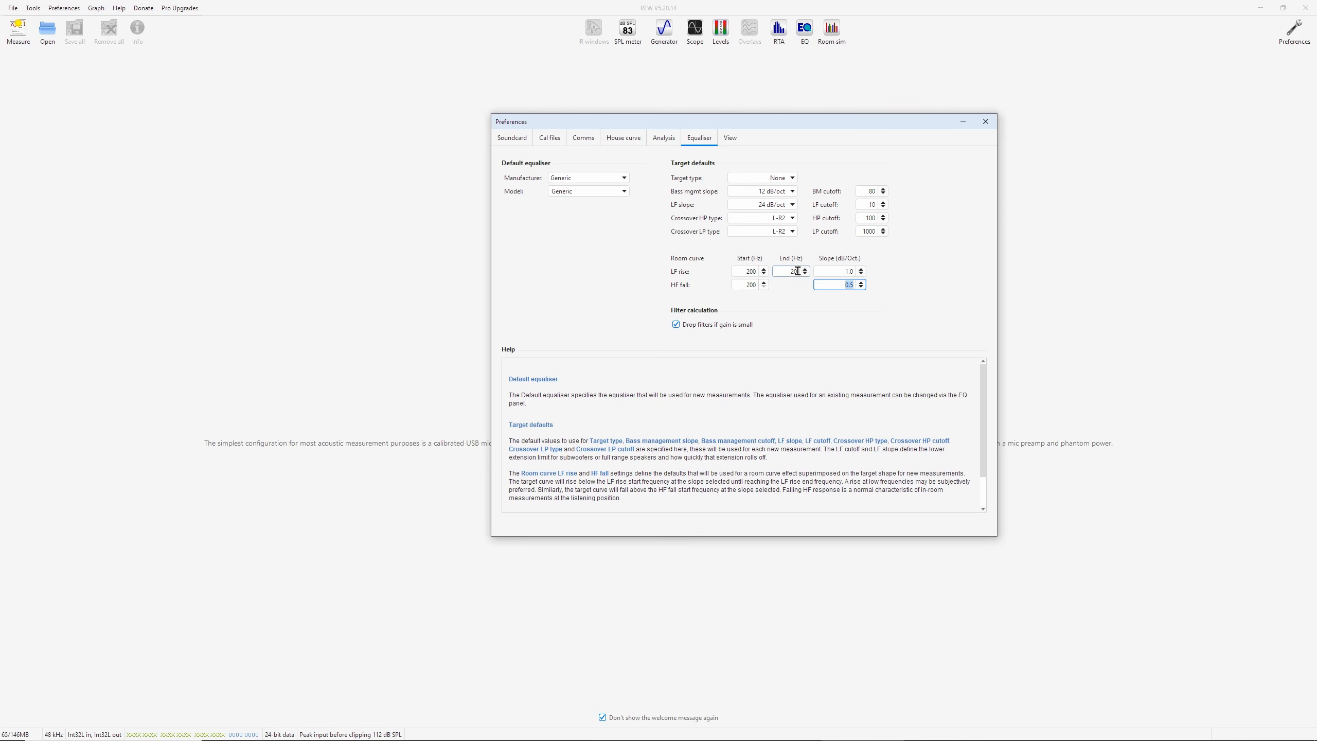
drag(788, 271, 861, 272)
text(0.7)
click(837, 285)
Set the maximum number of measurements to 100 in the view preferences and restart REW in a maximized window
click(723, 143)
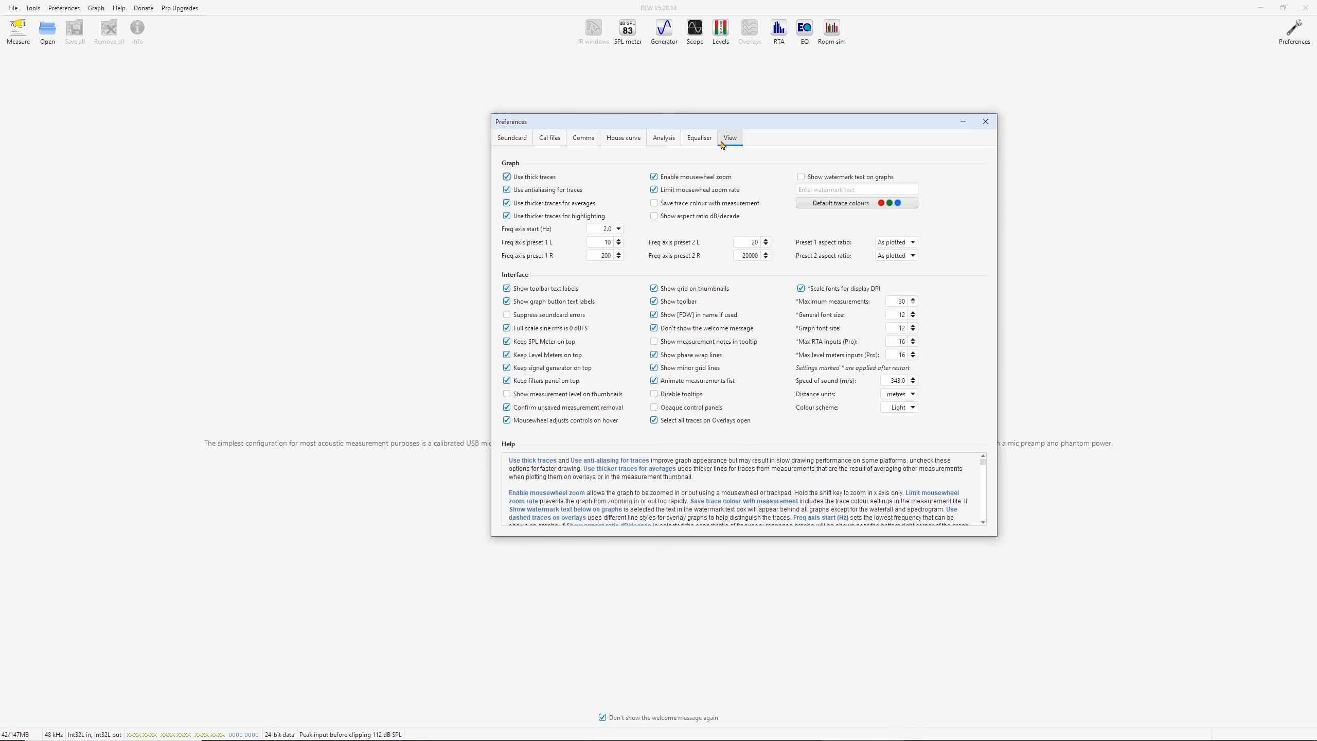
click(905, 301)
key(Return)
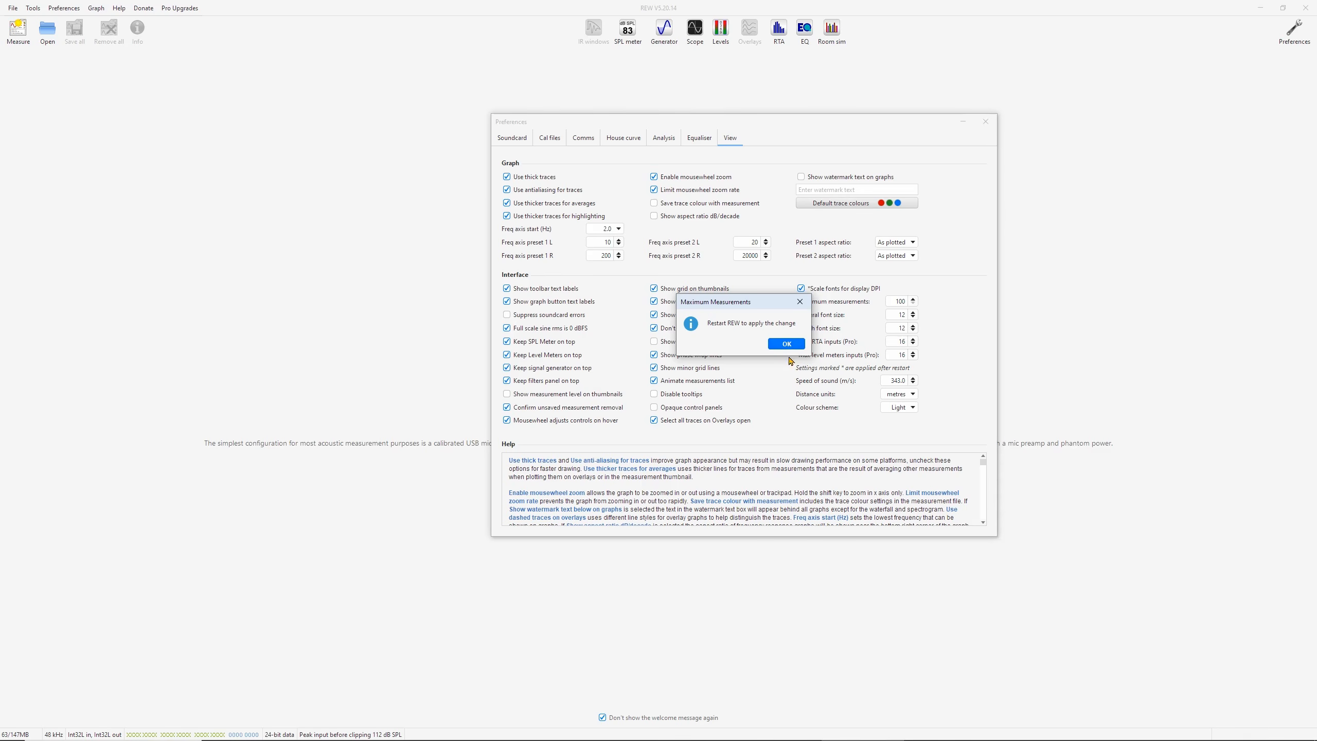
click(791, 345)
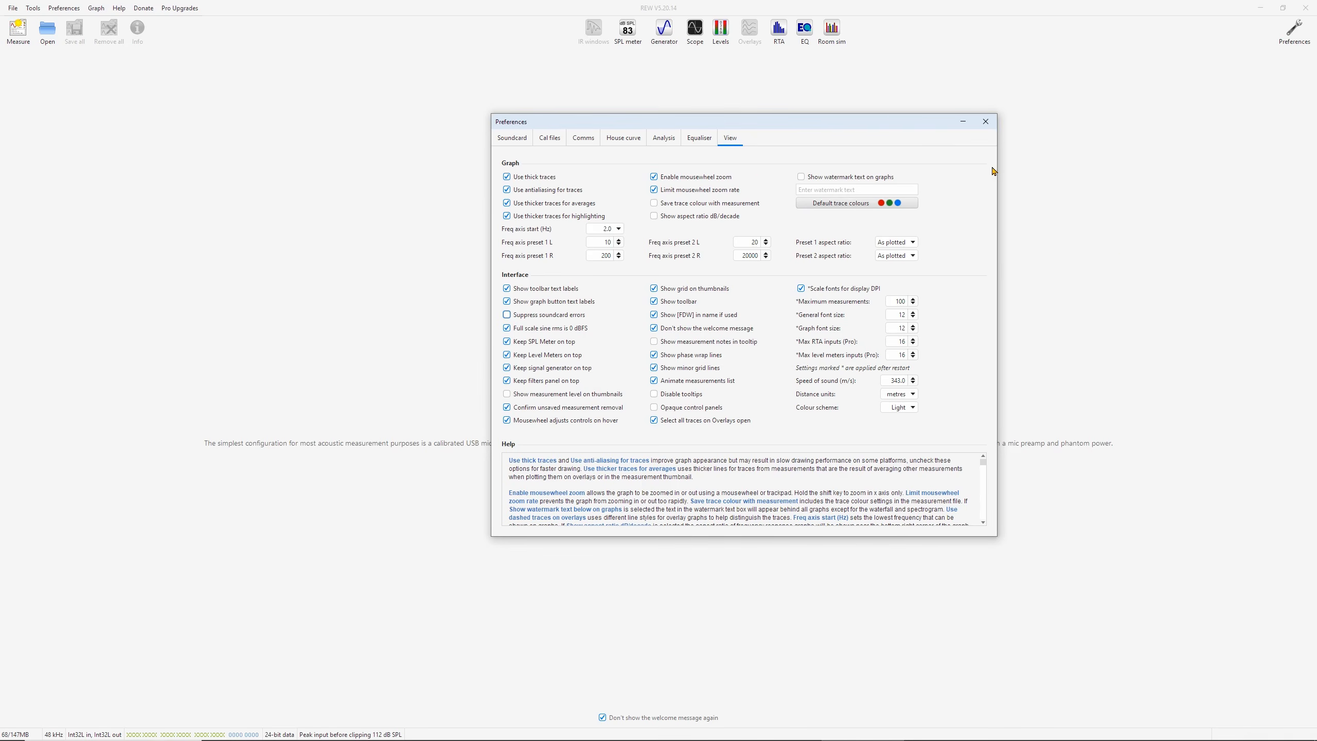
click(809, 731)
click(810, 730)
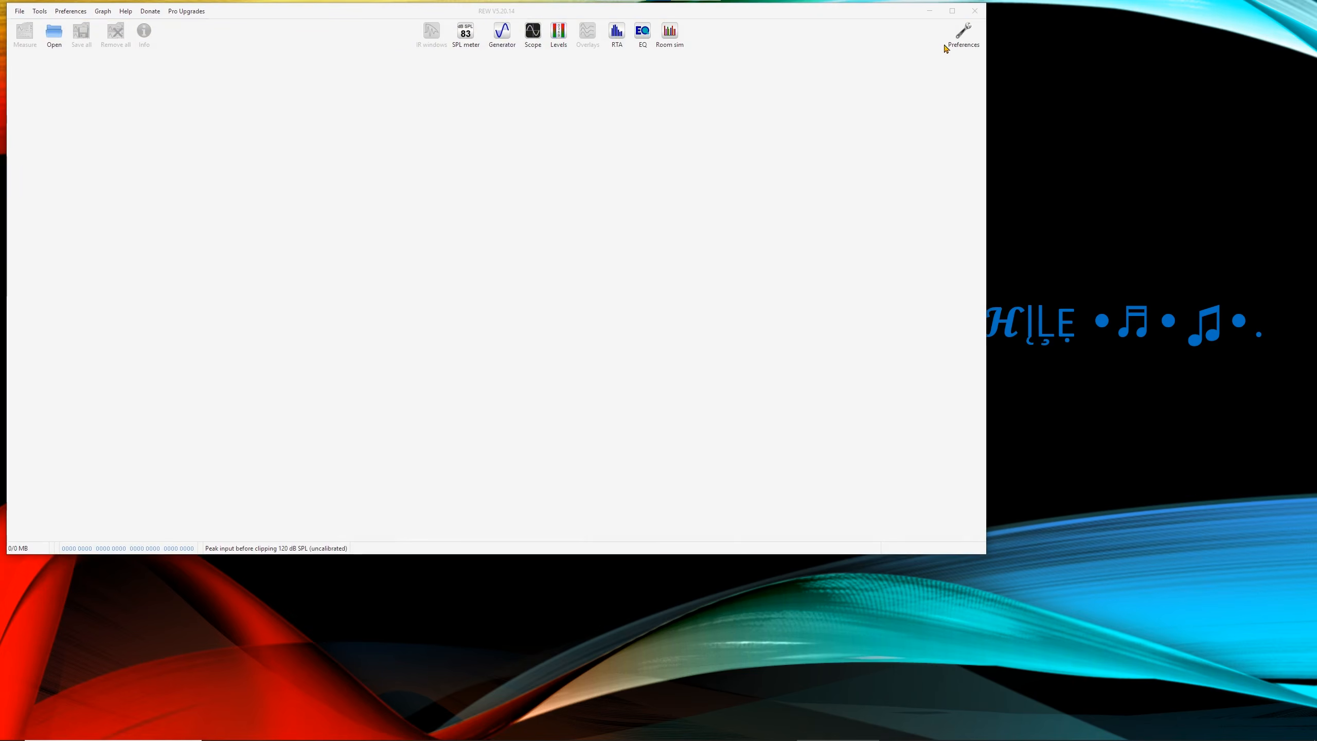
click(949, 13)
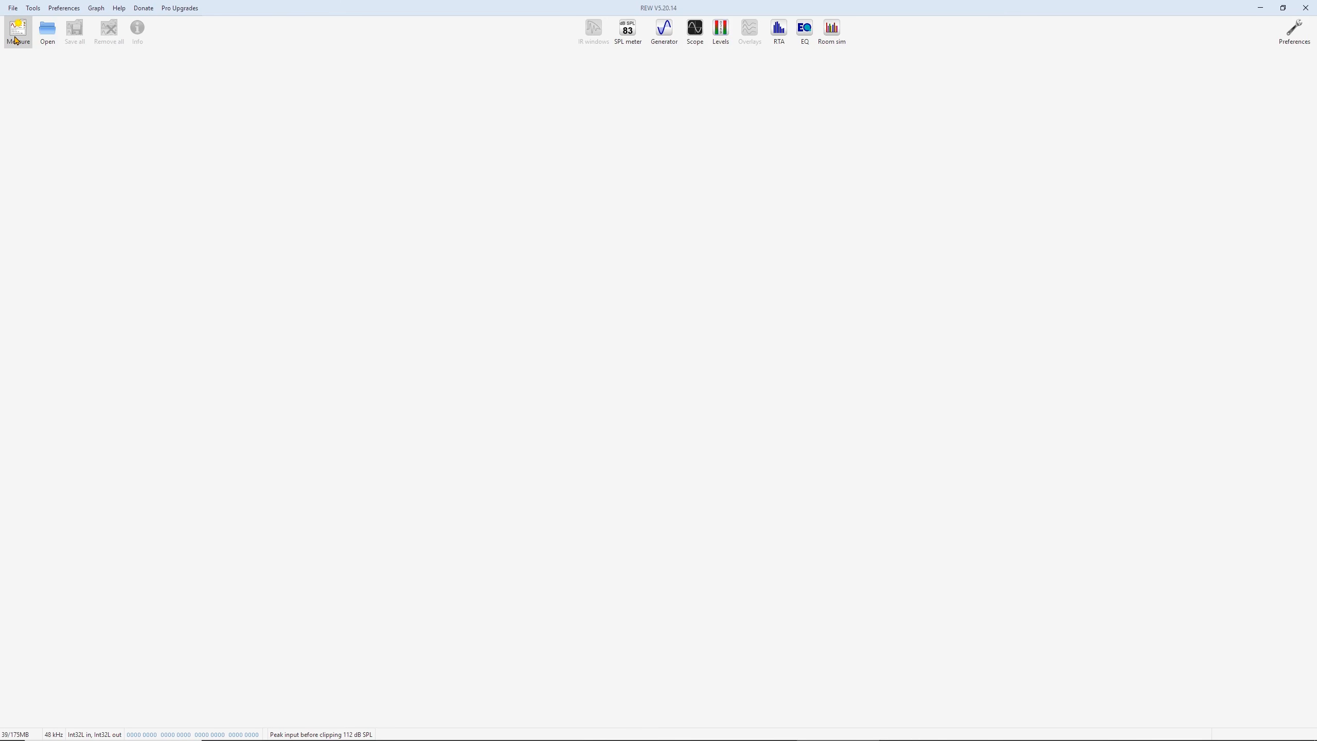
Check the UMIK-2 and NVIDIA High Definition Audio entries in the ASIO4ALL device list after the restart
click(1293, 32)
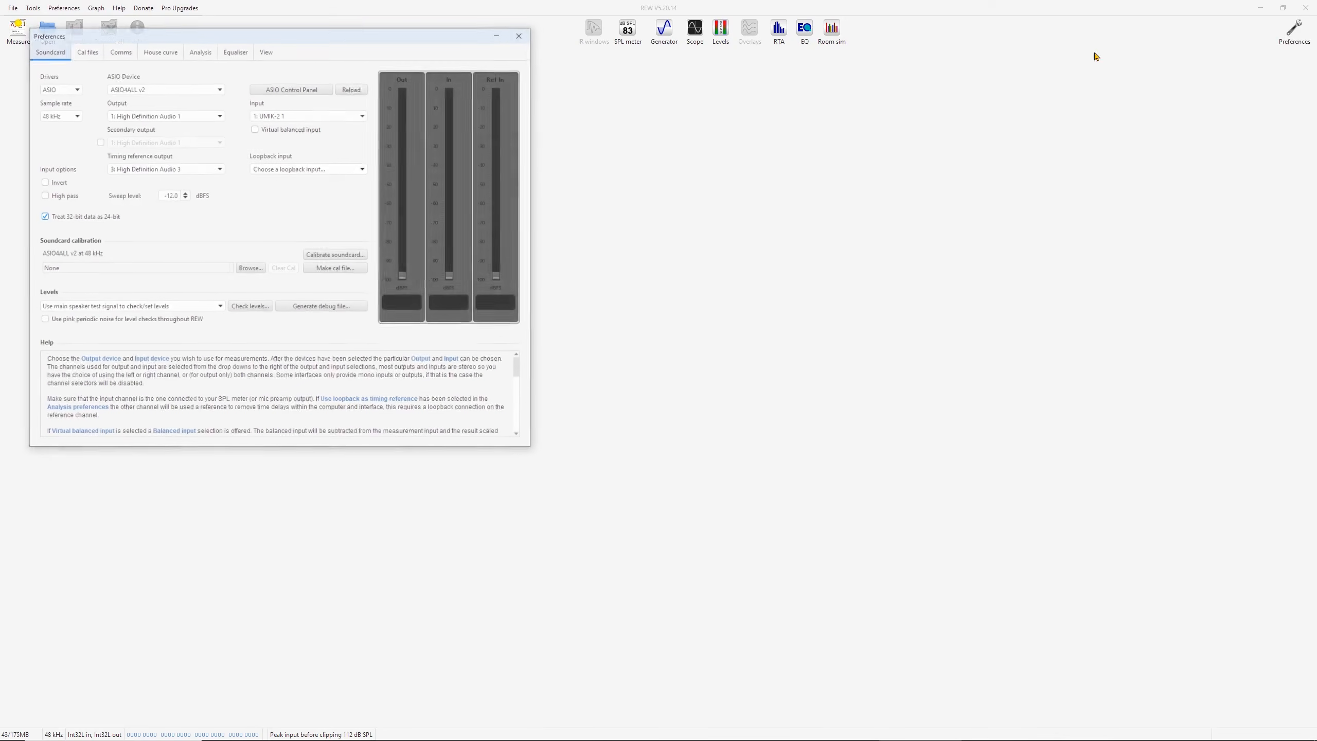
click(675, 188)
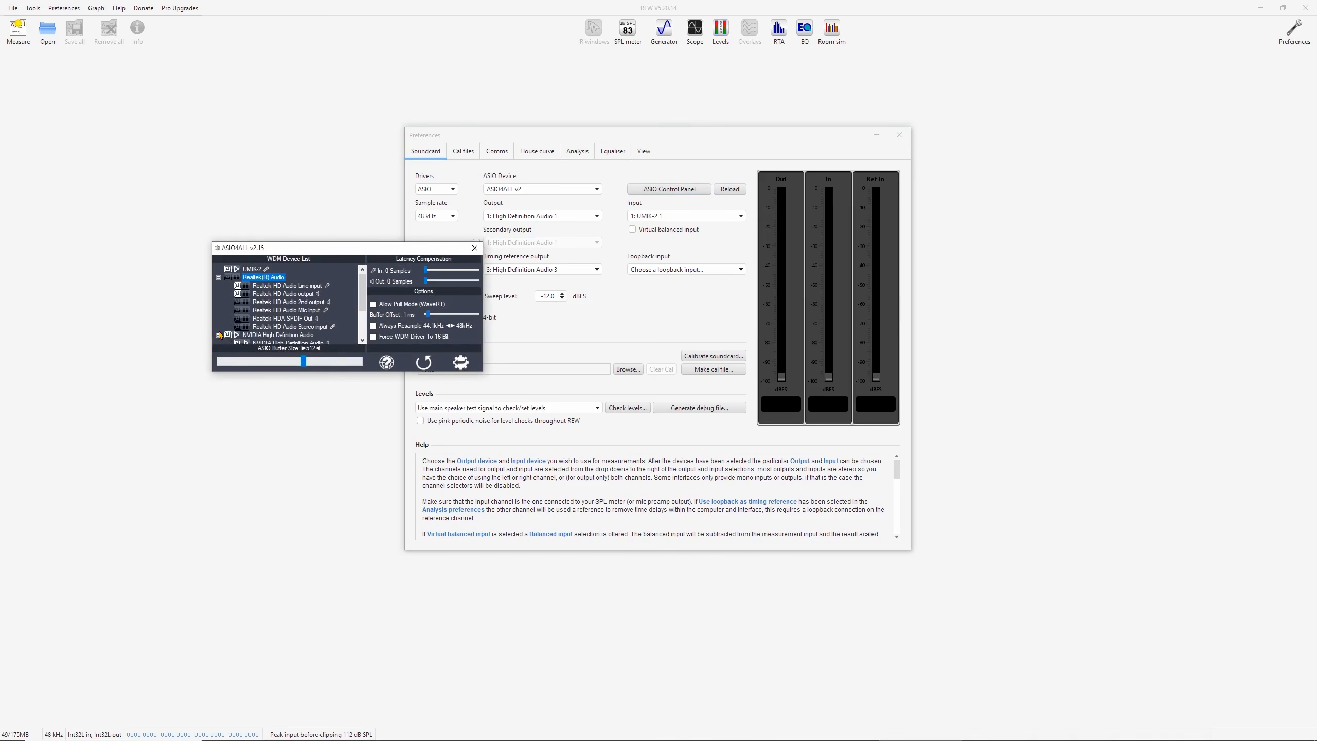
drag(357, 303, 359, 318)
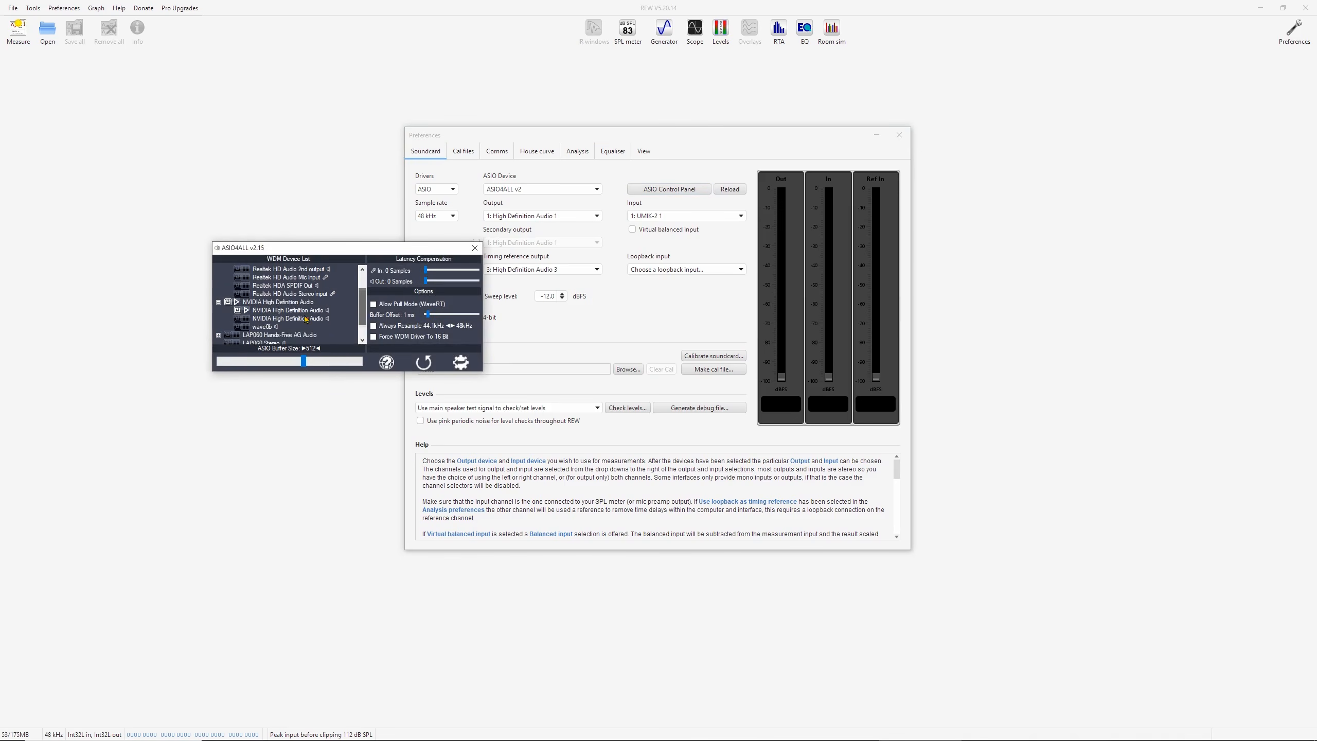
click(474, 248)
click(889, 138)
Begin a new SPL sweep measurement with an end frequency of 24,000 Hz
click(18, 31)
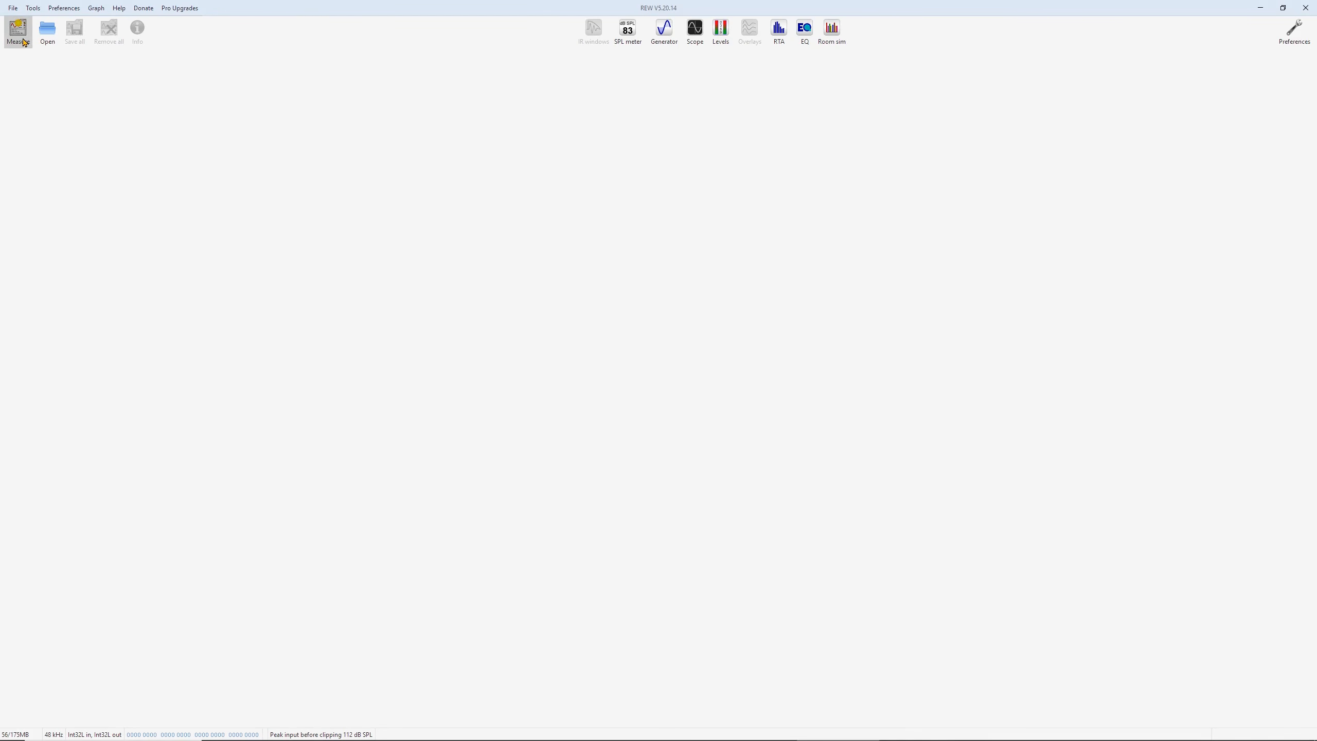
double_click(625, 365)
text(24,000)
key(Tab)
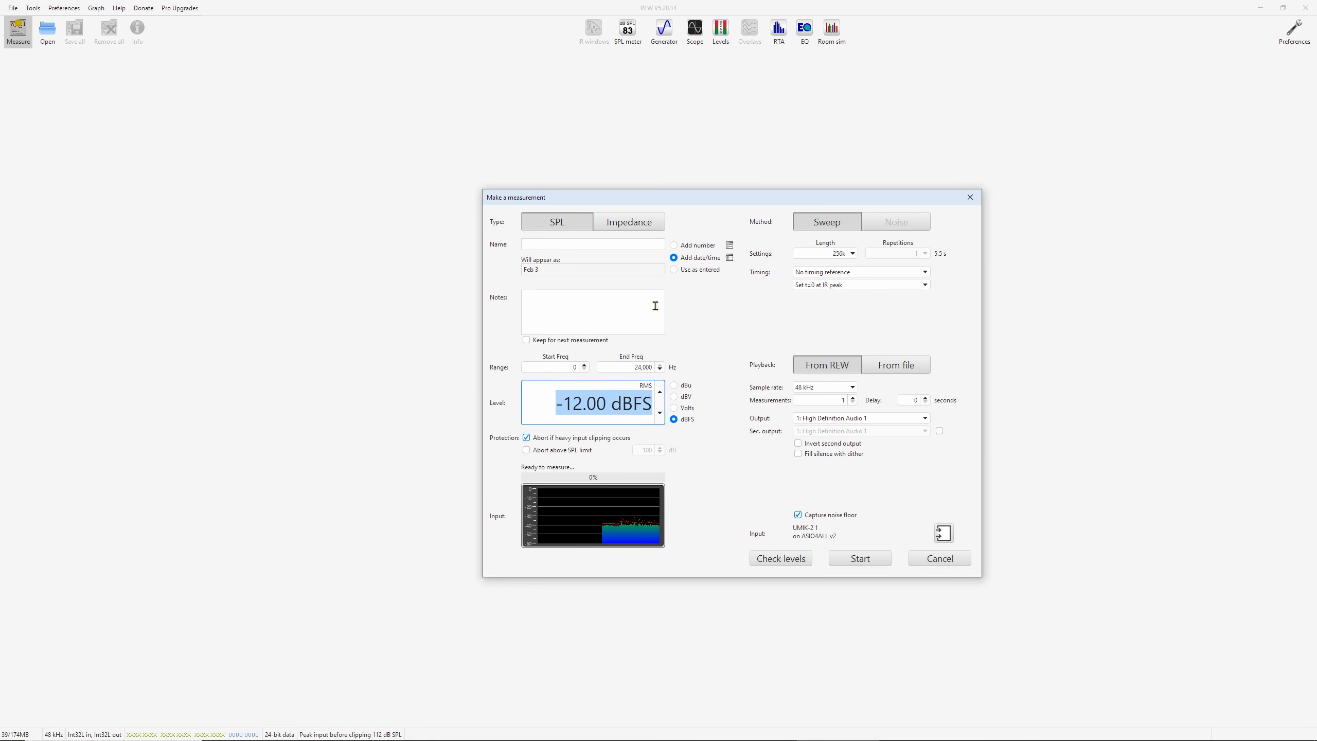
Set the measurement to use an acoustic timing reference with 3: High Definition Audio 3 as the reference output
click(826, 272)
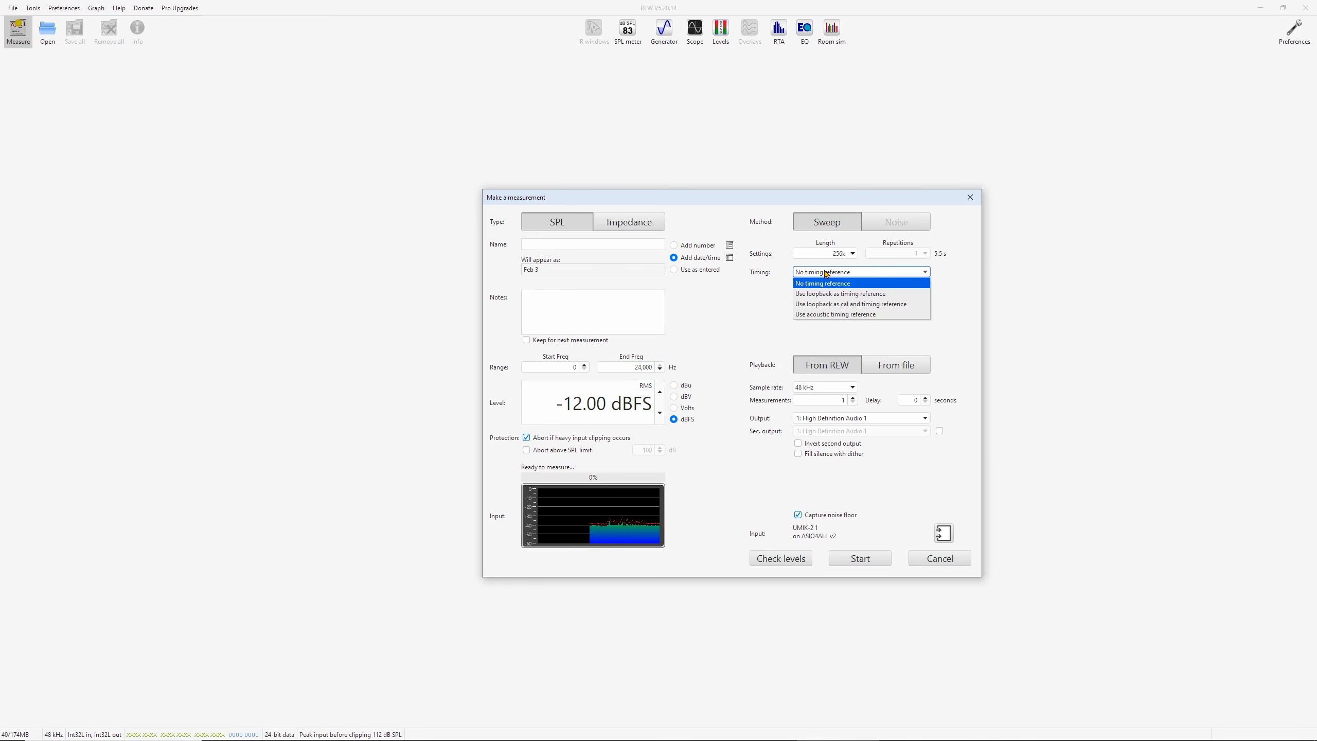
click(840, 315)
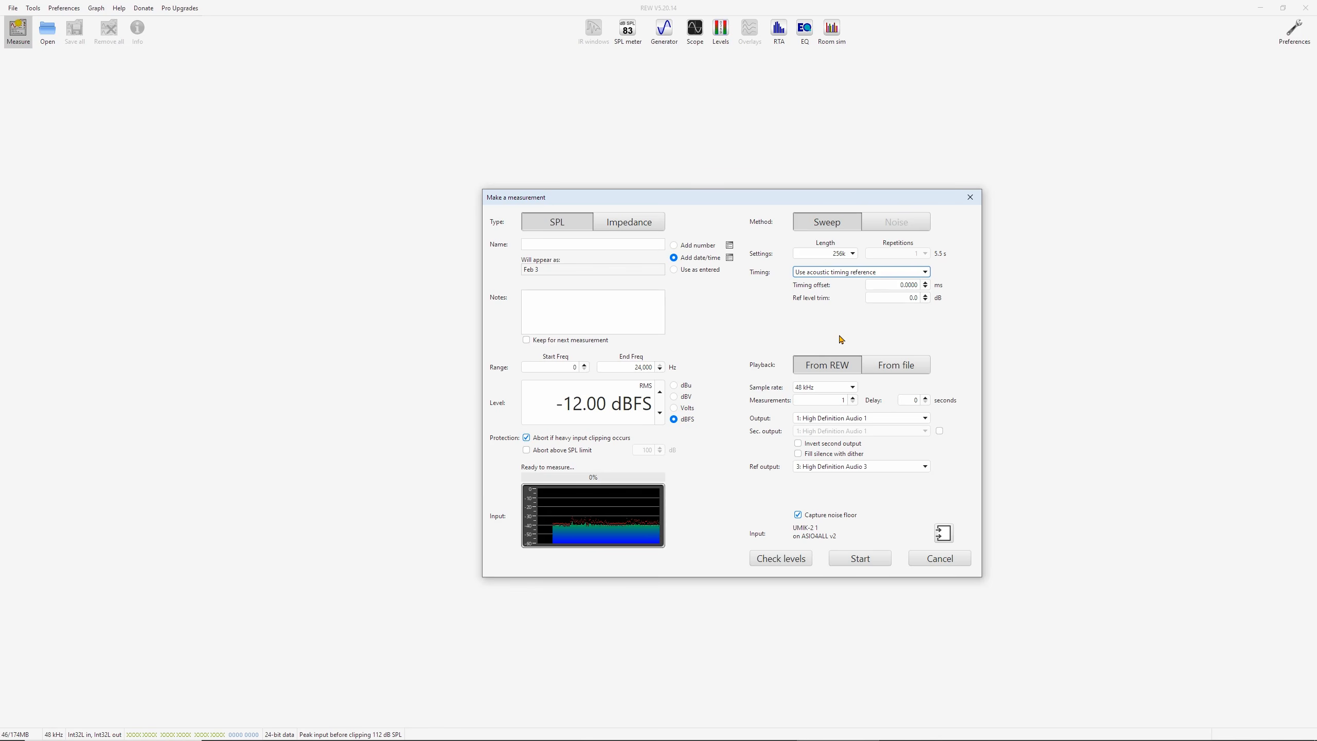
click(864, 469)
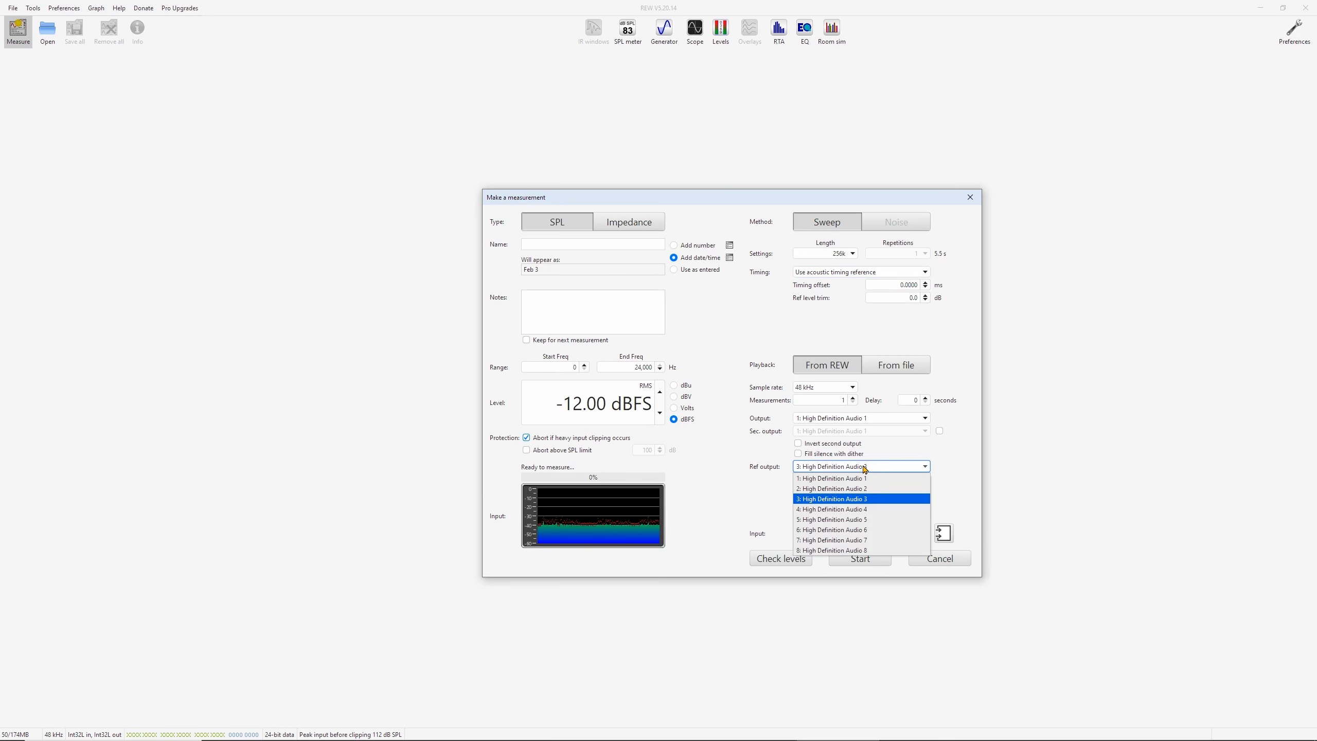
click(873, 502)
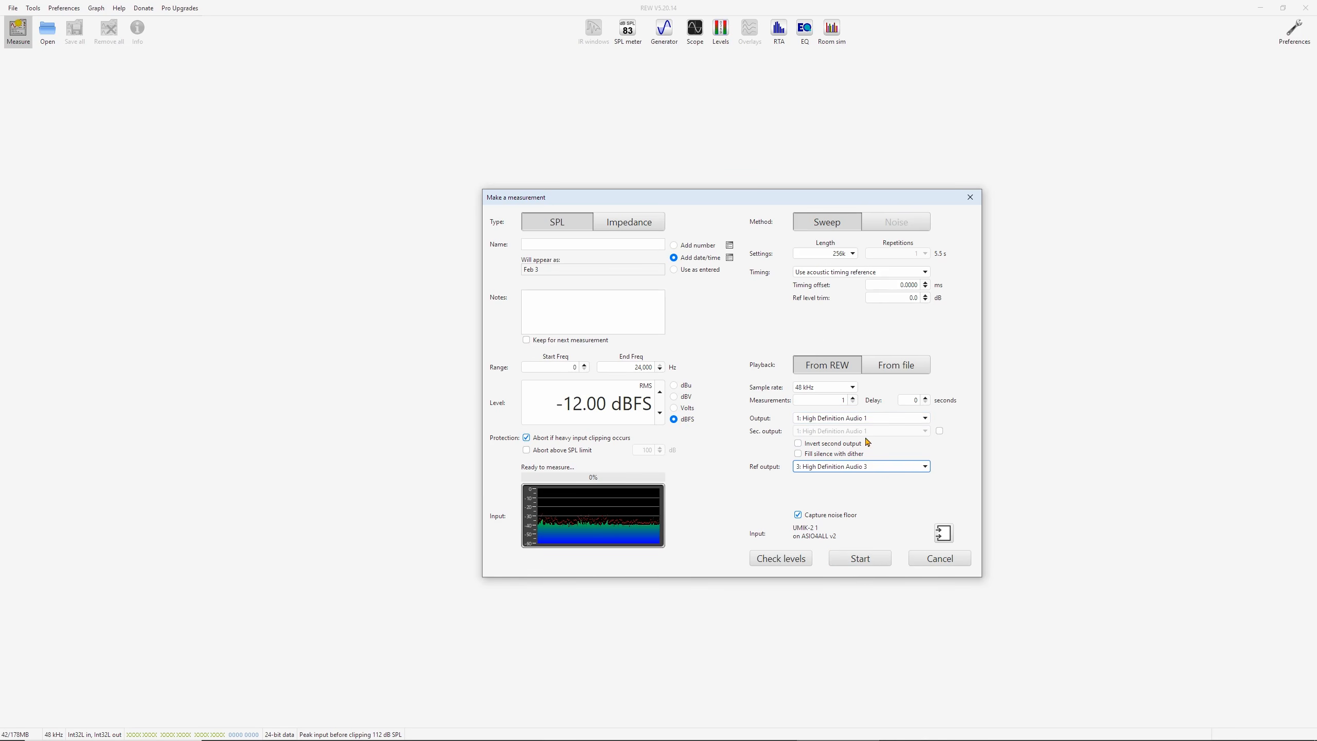
Set the sweep length to 128k, run the measurement and show its response in the All SPL graph
click(846, 254)
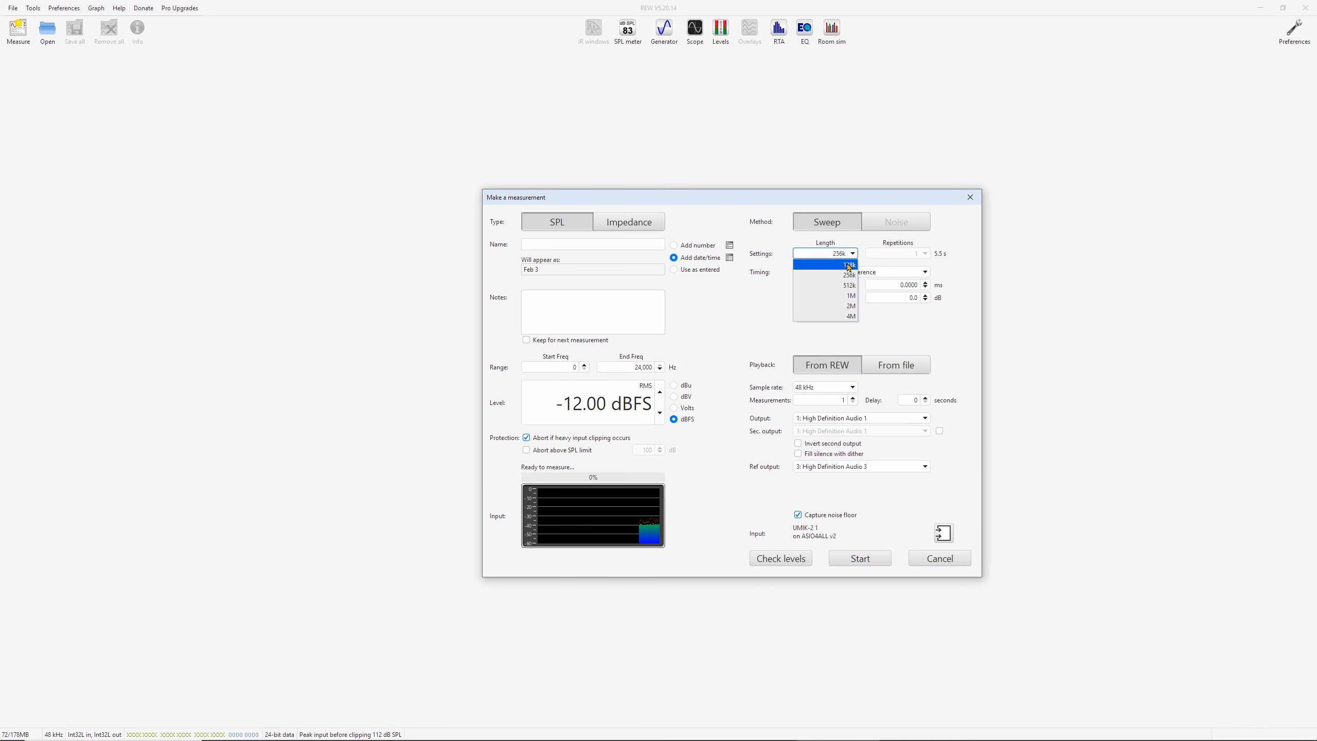
click(840, 265)
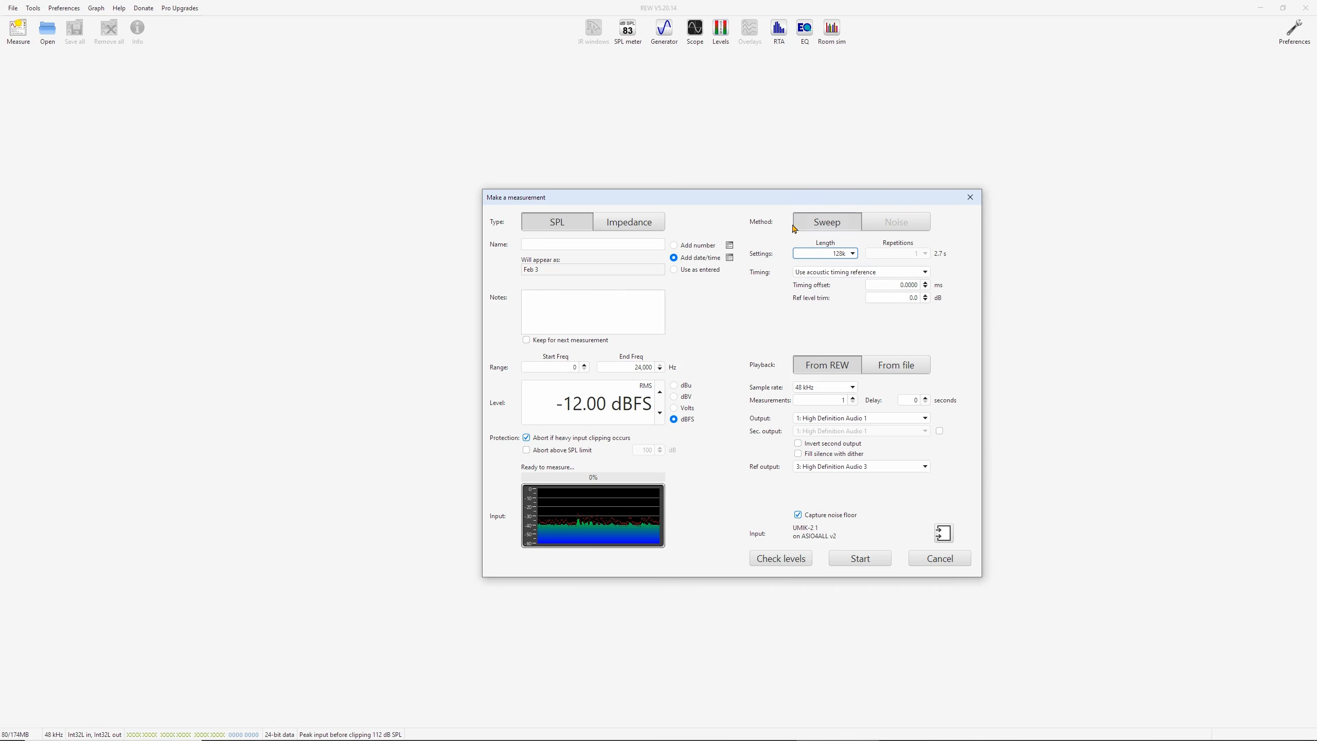
click(854, 559)
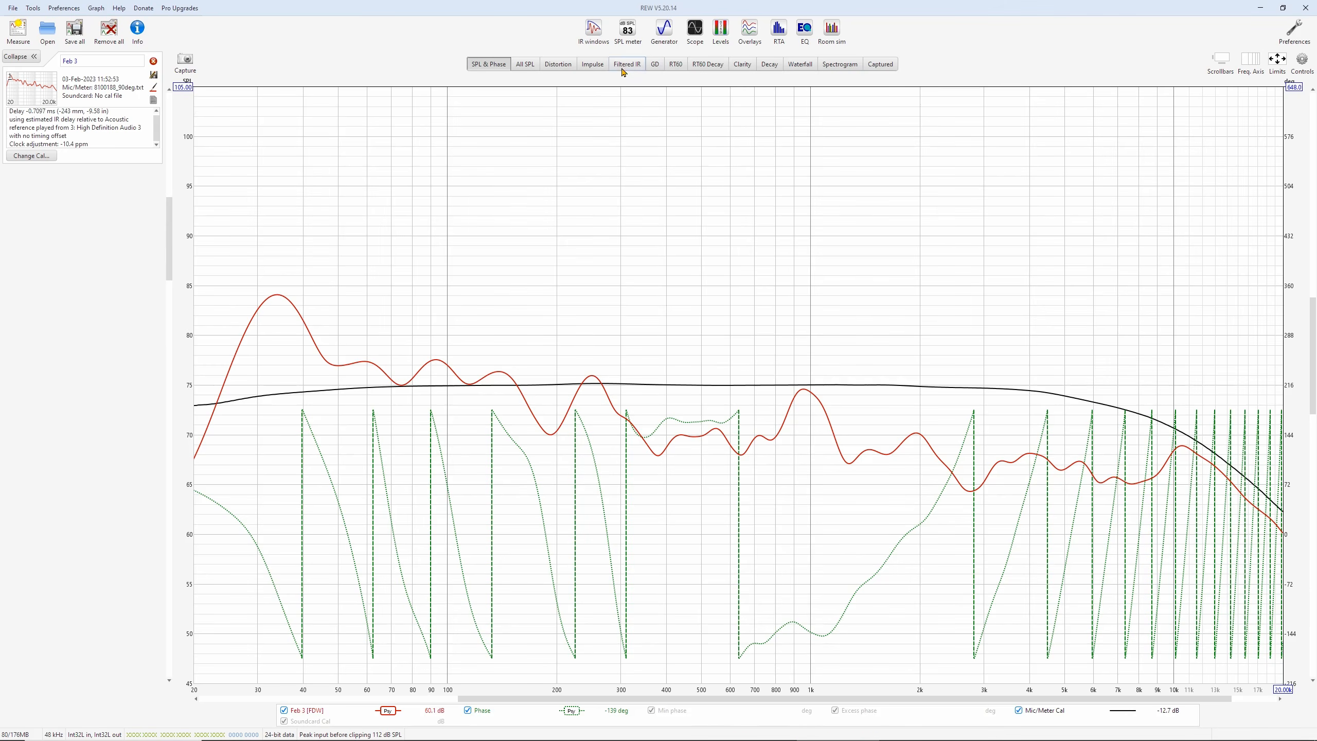
click(525, 64)
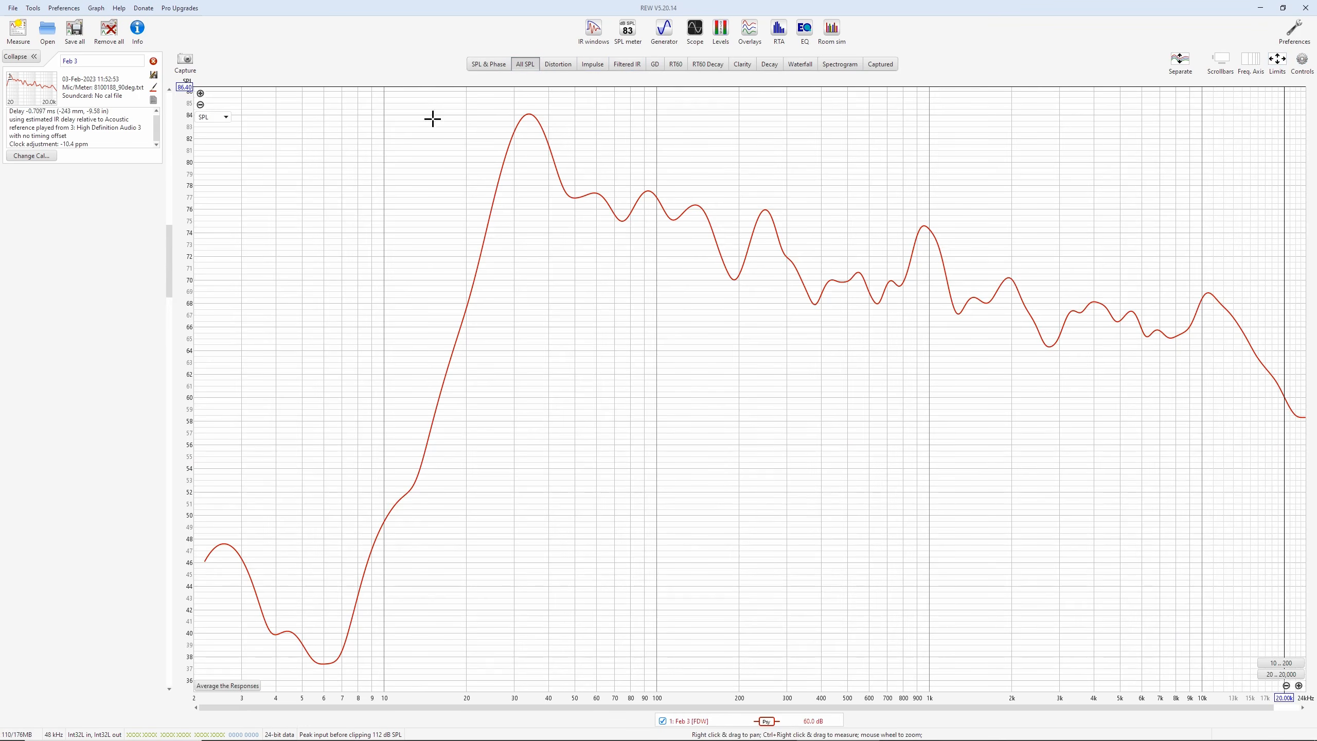
Set up a new file-playback measurement using 128kMeasSweep_0_to_24000_-12_dBFS_48k_Float_L_refR.wav from the Atmos Sweeps folder in Supreme Audyssey
click(18, 29)
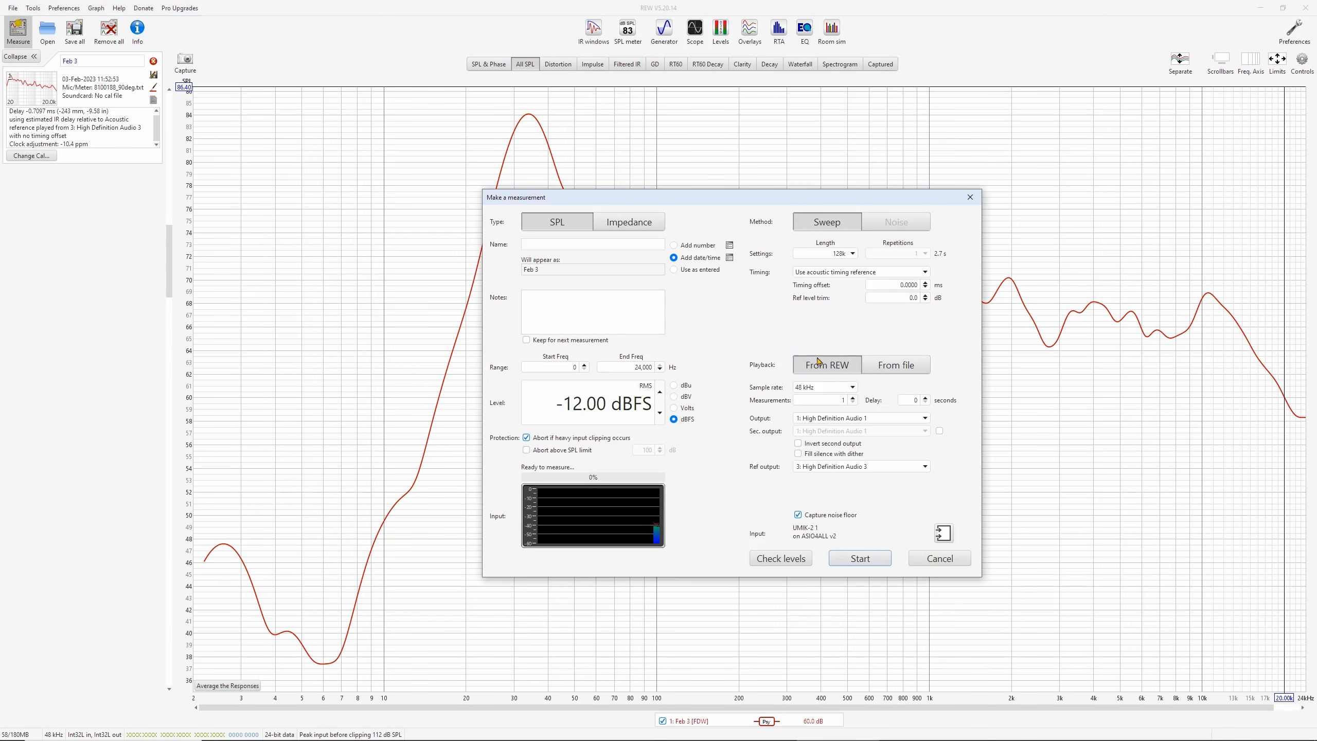
click(896, 365)
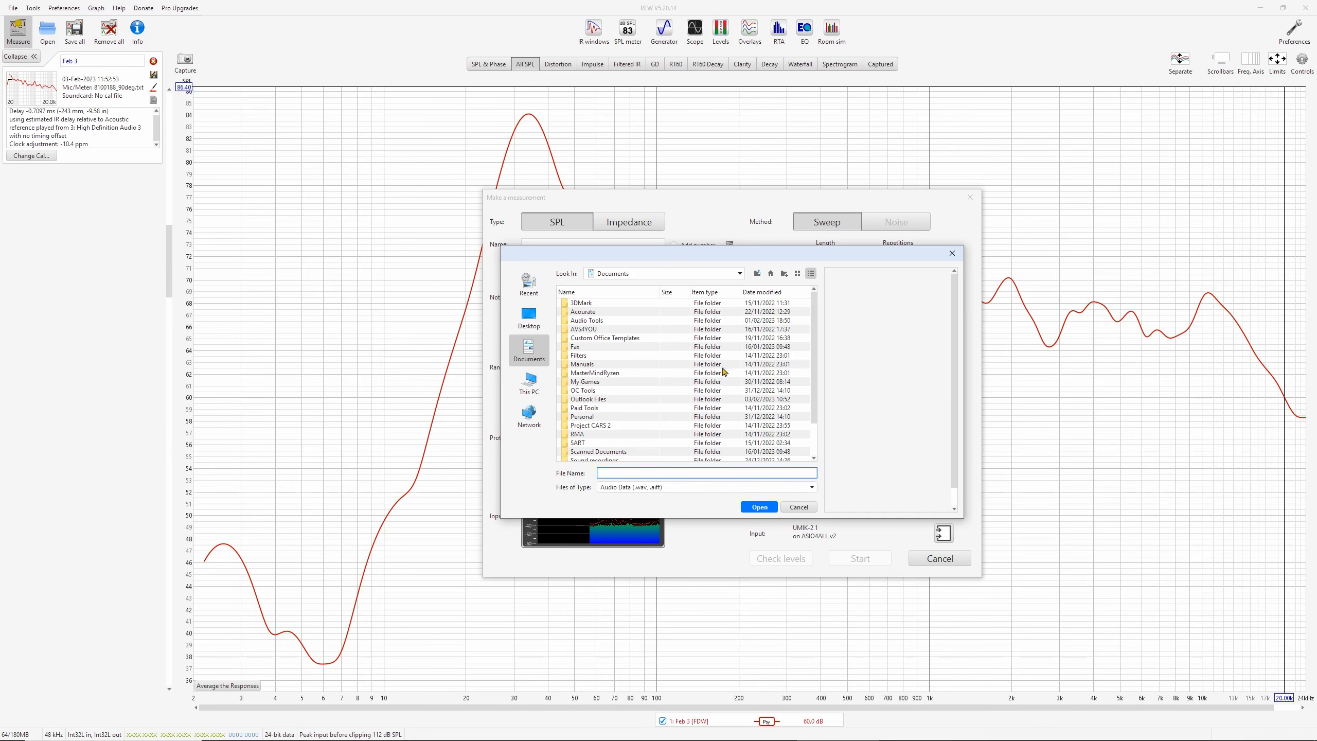
click(529, 315)
double_click(576, 365)
double_click(600, 303)
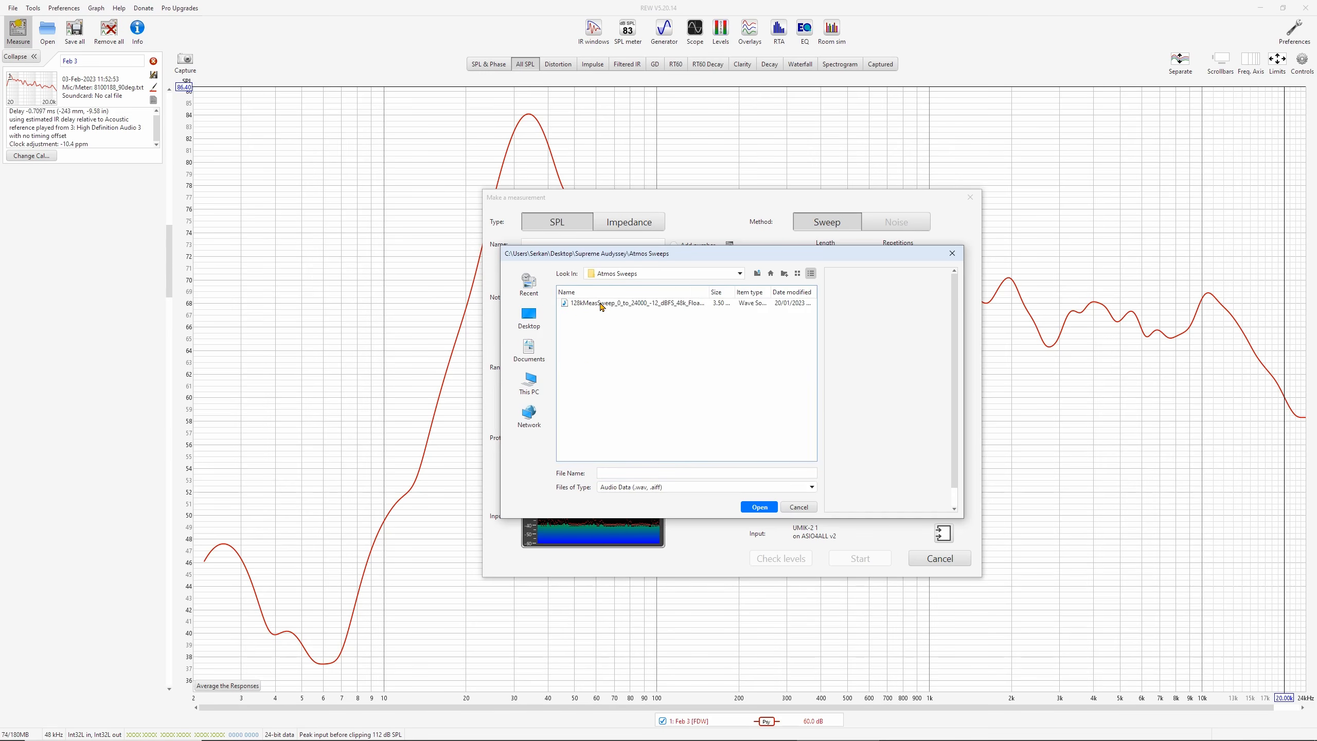
click(600, 304)
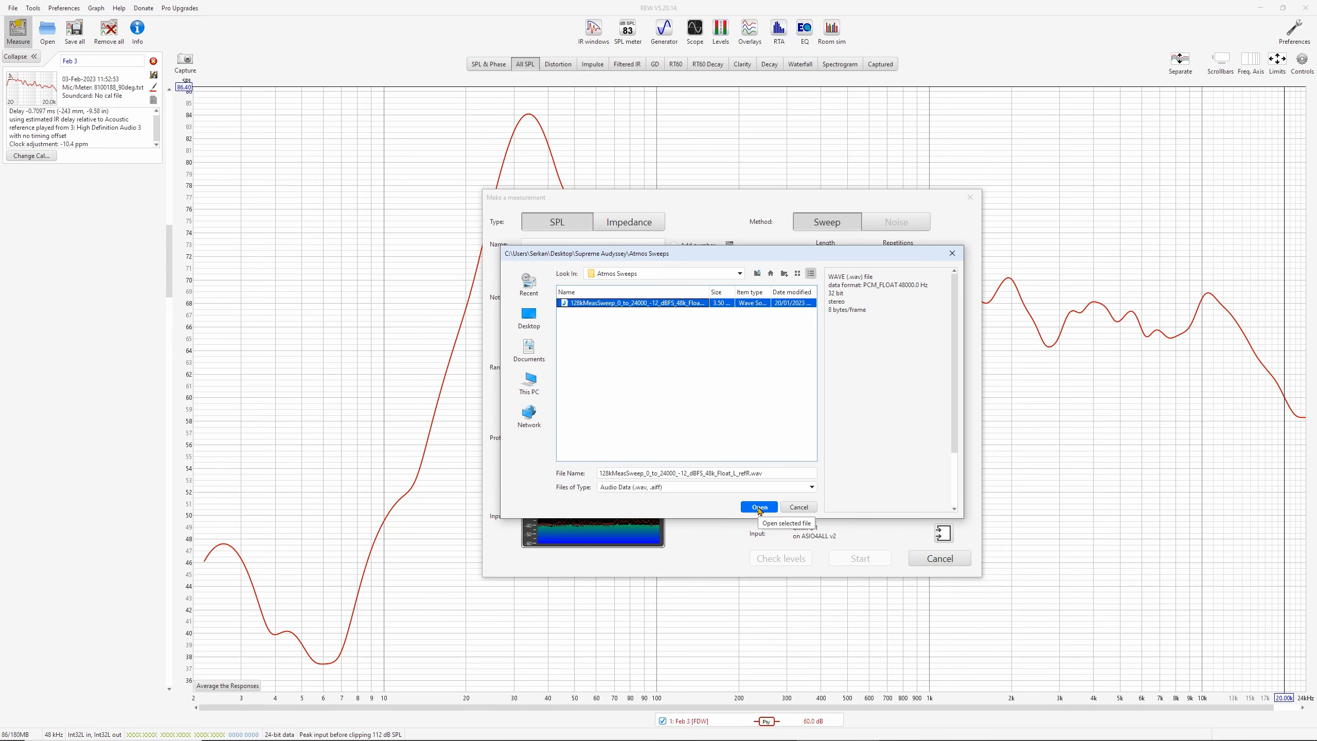
click(759, 507)
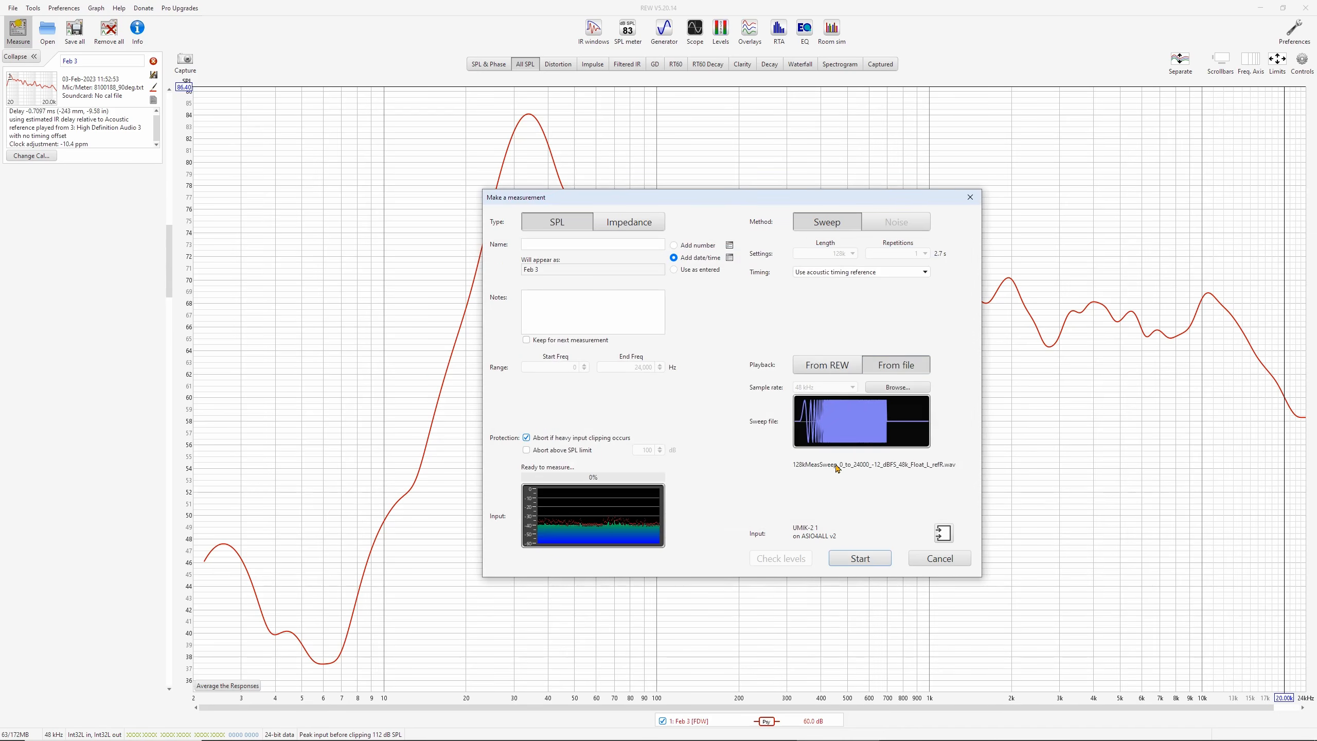
Start the file-based measurement, try to play the FL.mp4 sweep from the Atmos Sweeps folder, and cancel the measurement
click(854, 559)
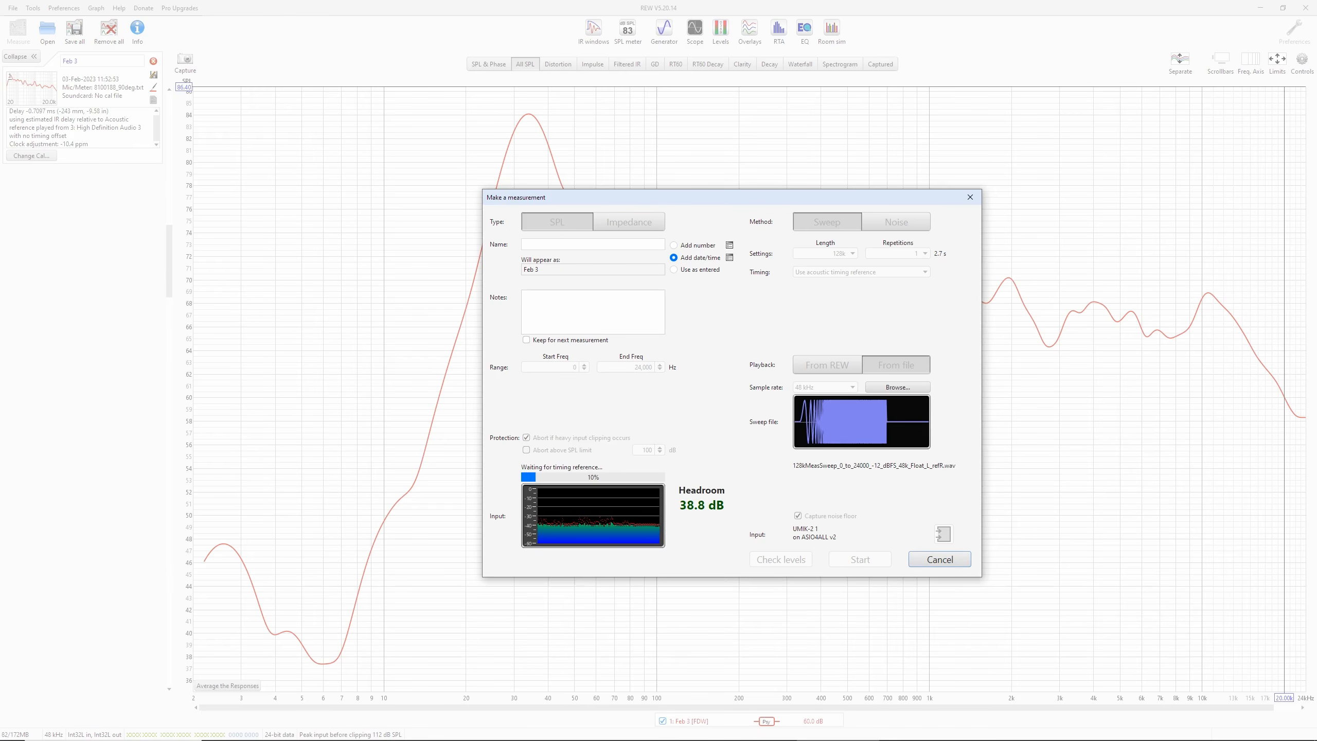
click(266, 728)
drag(291, 9, 312, 85)
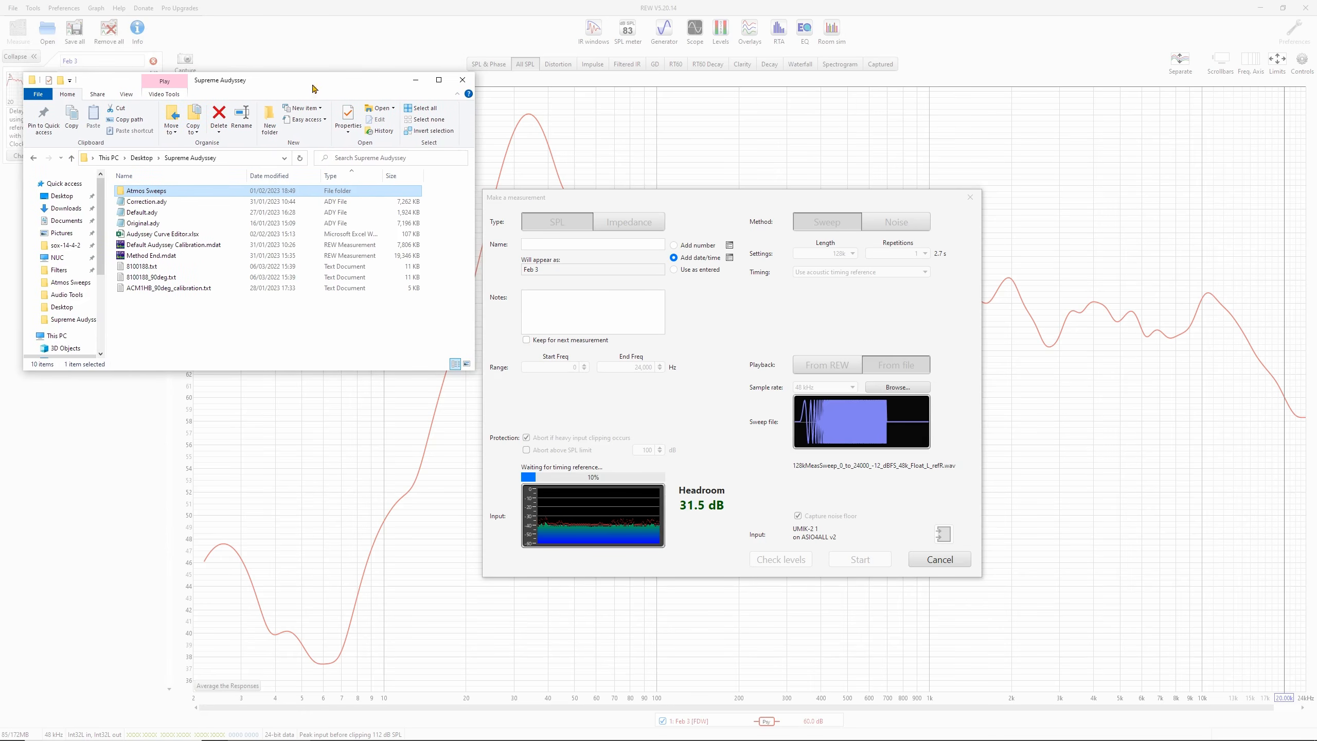
double_click(149, 192)
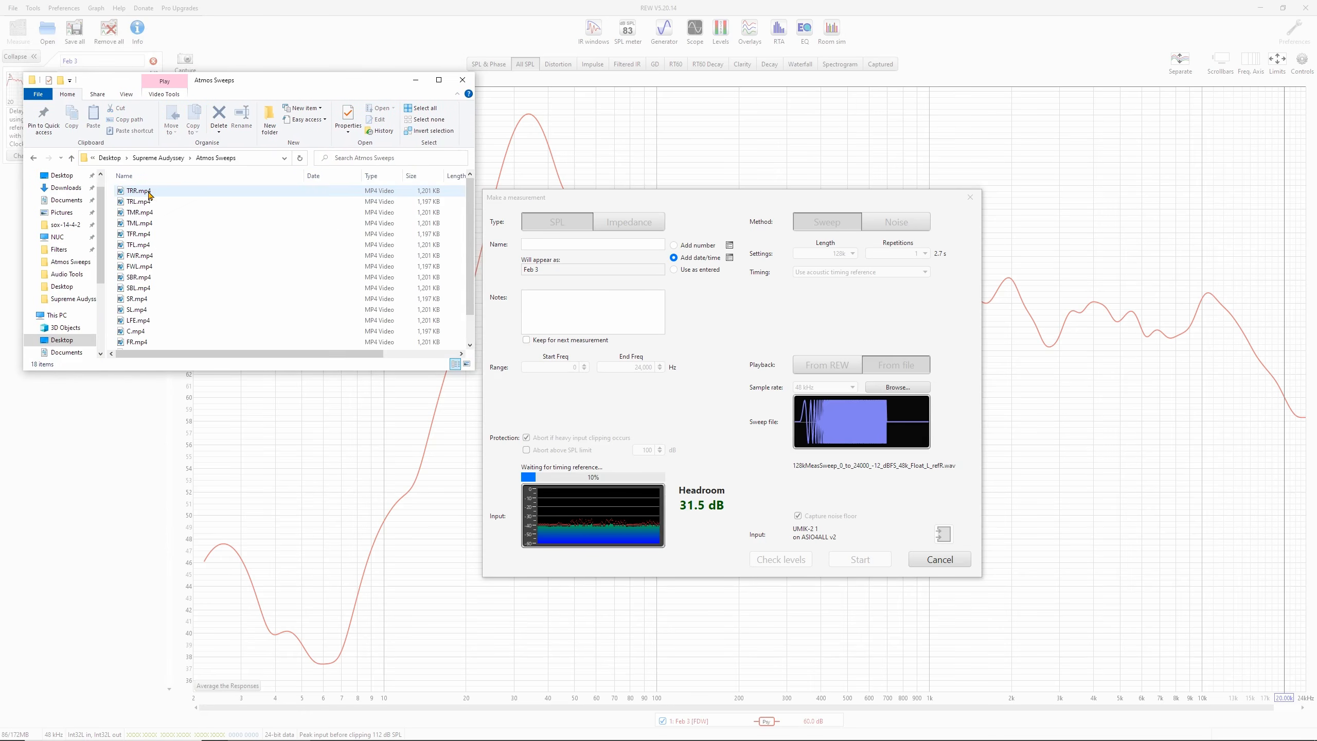
scroll(145, 311, down, 1)
click(142, 323)
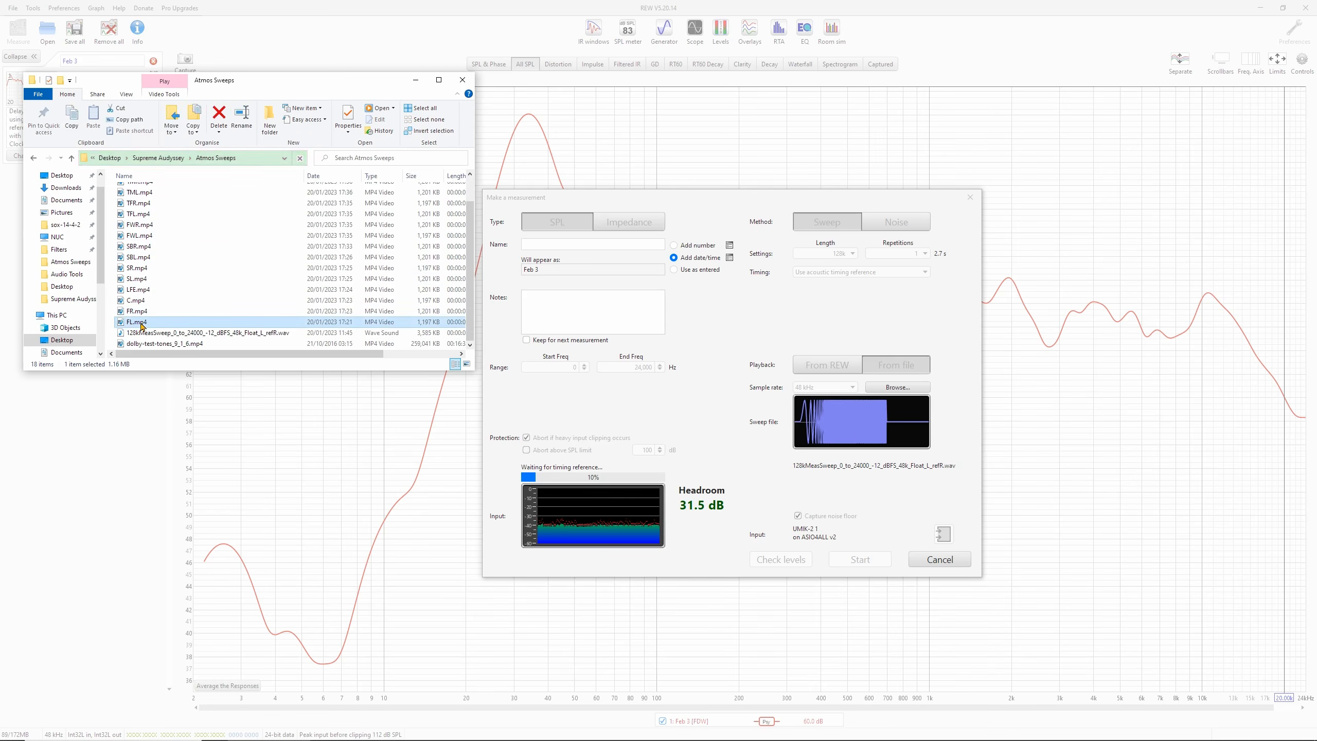
double_click(142, 322)
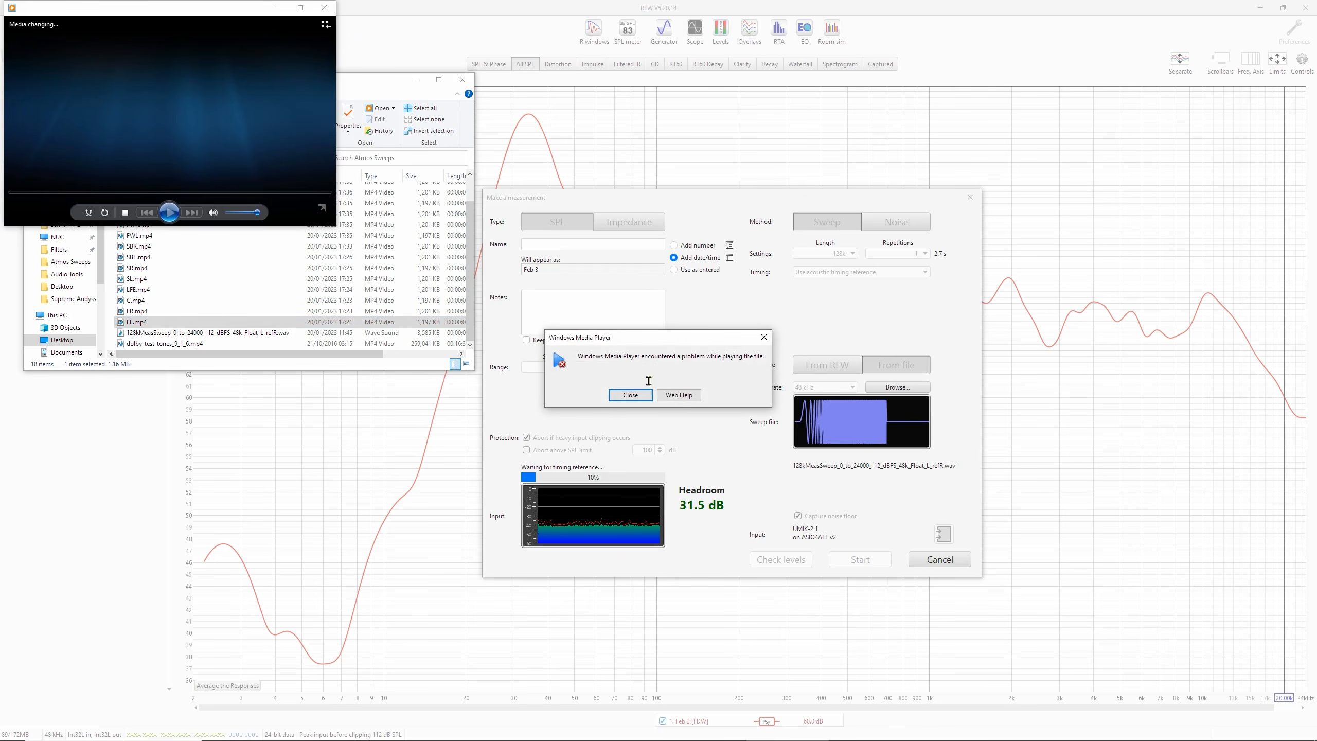
click(628, 395)
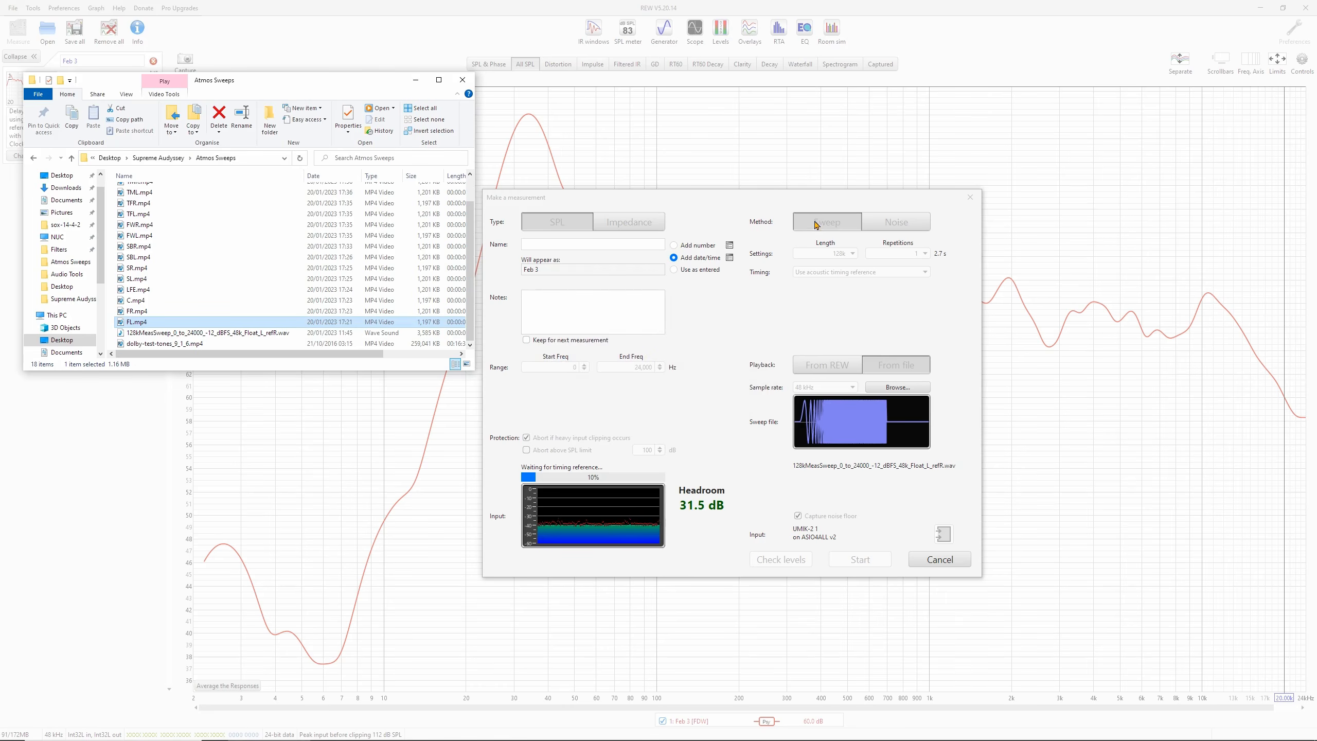
click(933, 558)
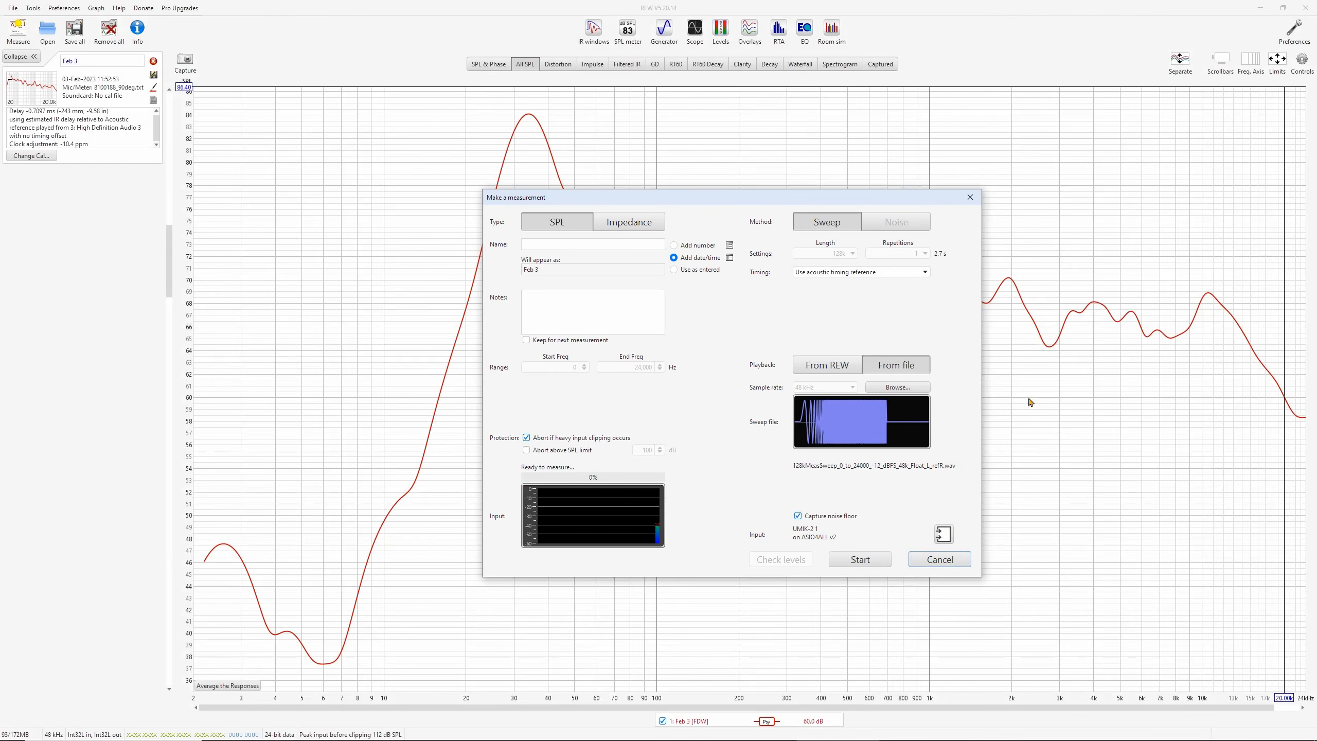
click(917, 558)
Disable the NVIDIA High Definition Audio output in the ASIO4ALL device list and accept the ASIO device reset
click(1295, 32)
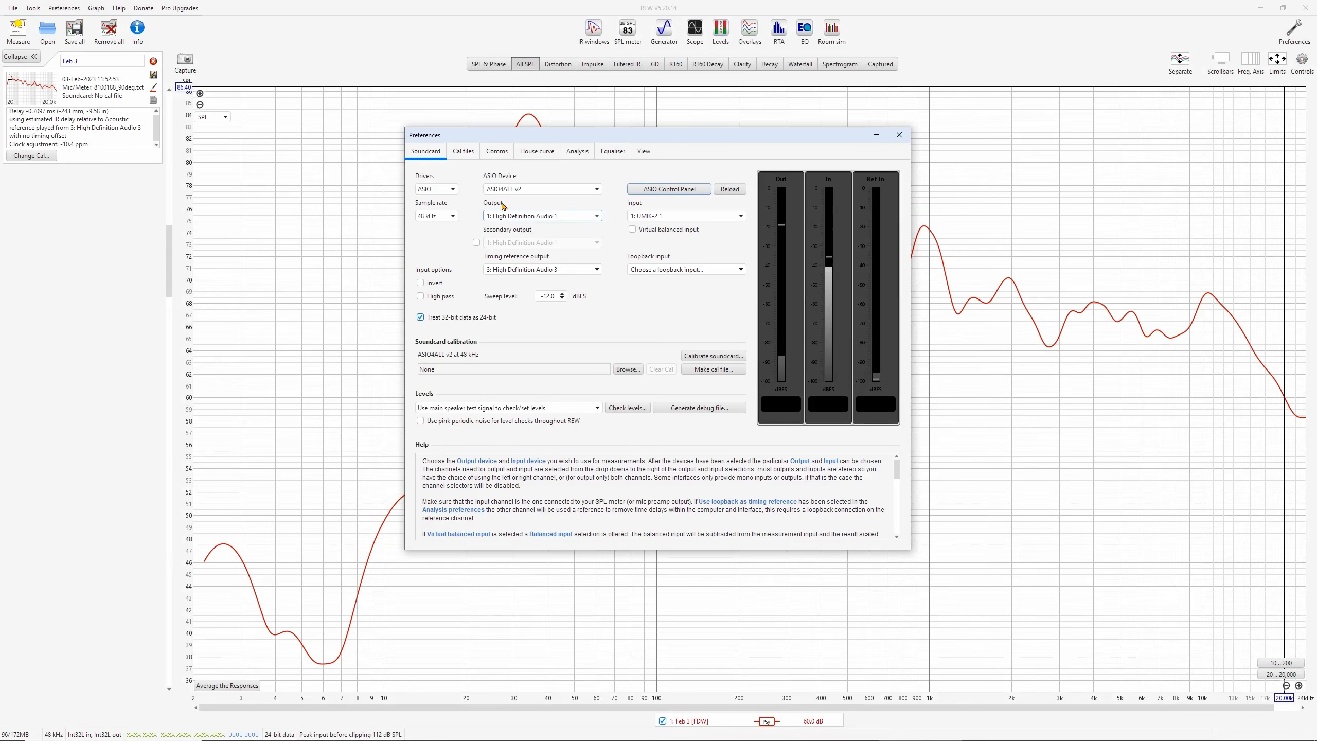
click(647, 190)
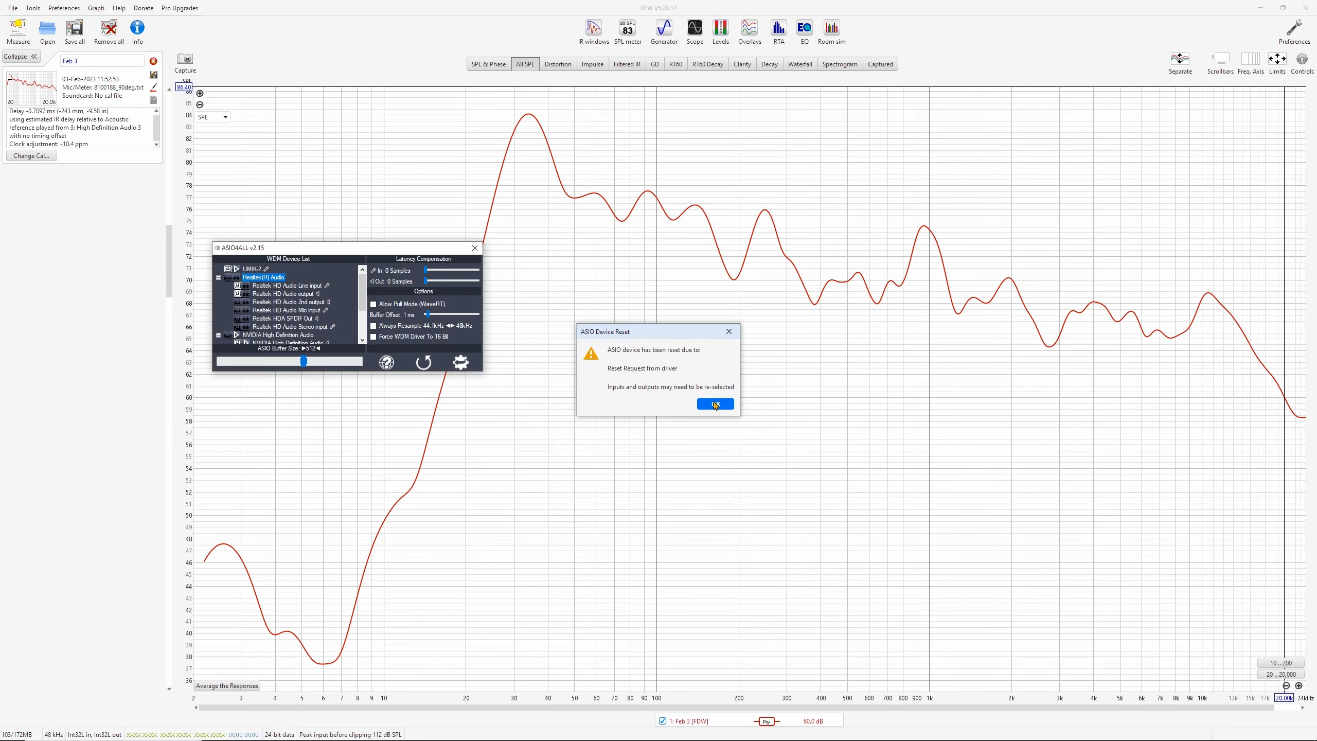
click(716, 404)
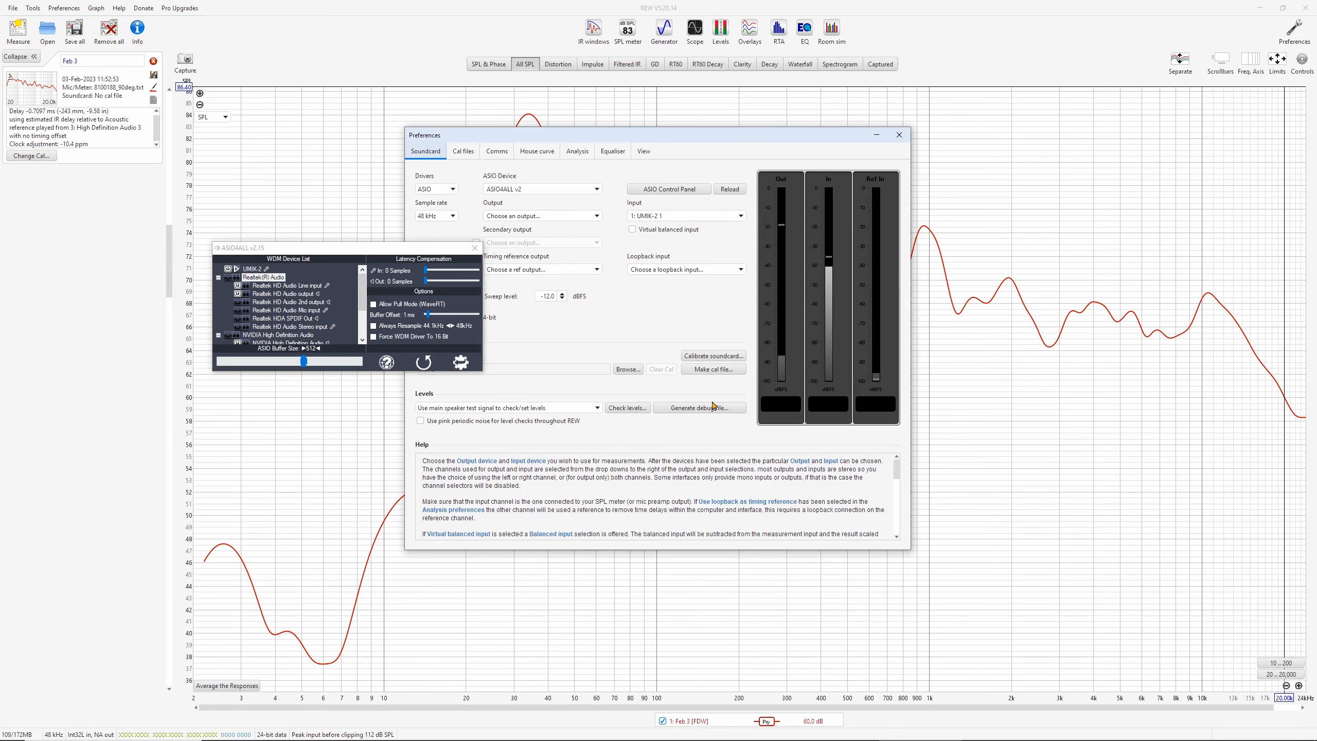
click(475, 248)
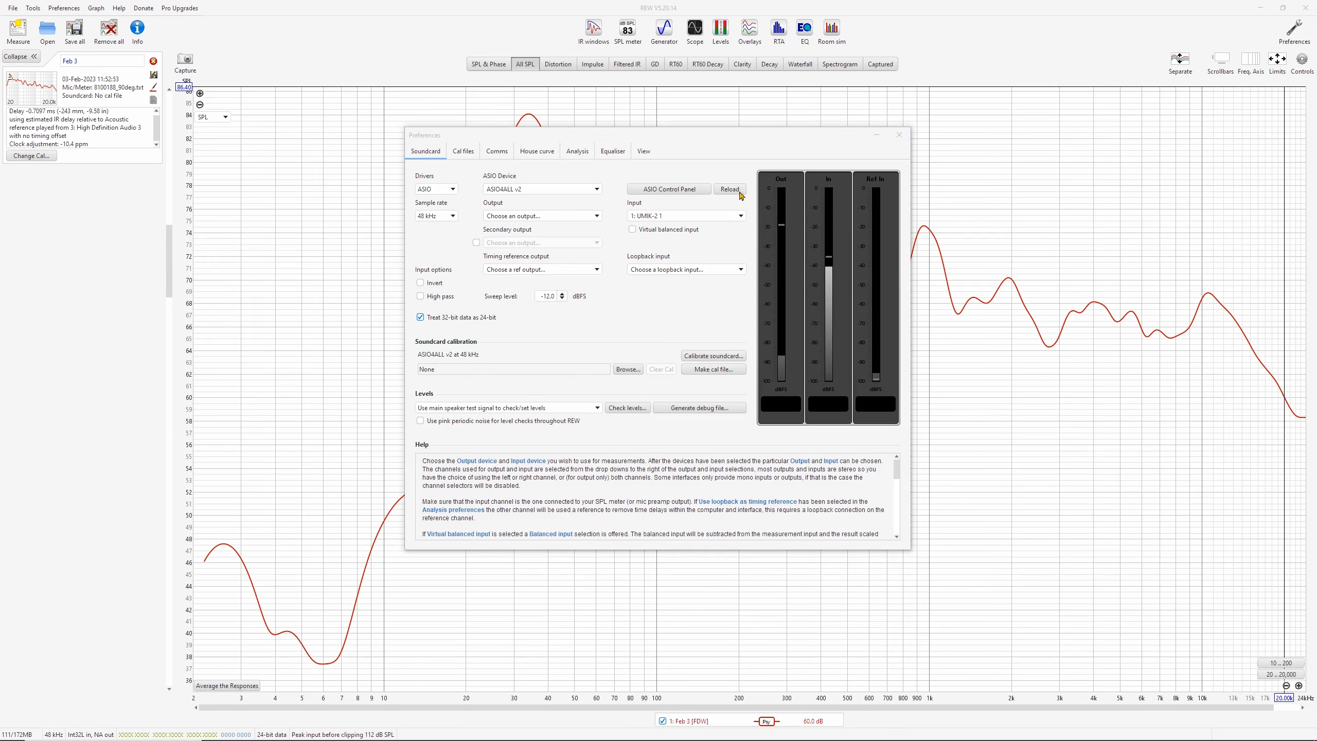
Run the file-based measurement while playing the FL.mp4 sweep from Atmos Sweeps, and fit the graph to 20–20,000 Hz
click(900, 134)
click(20, 30)
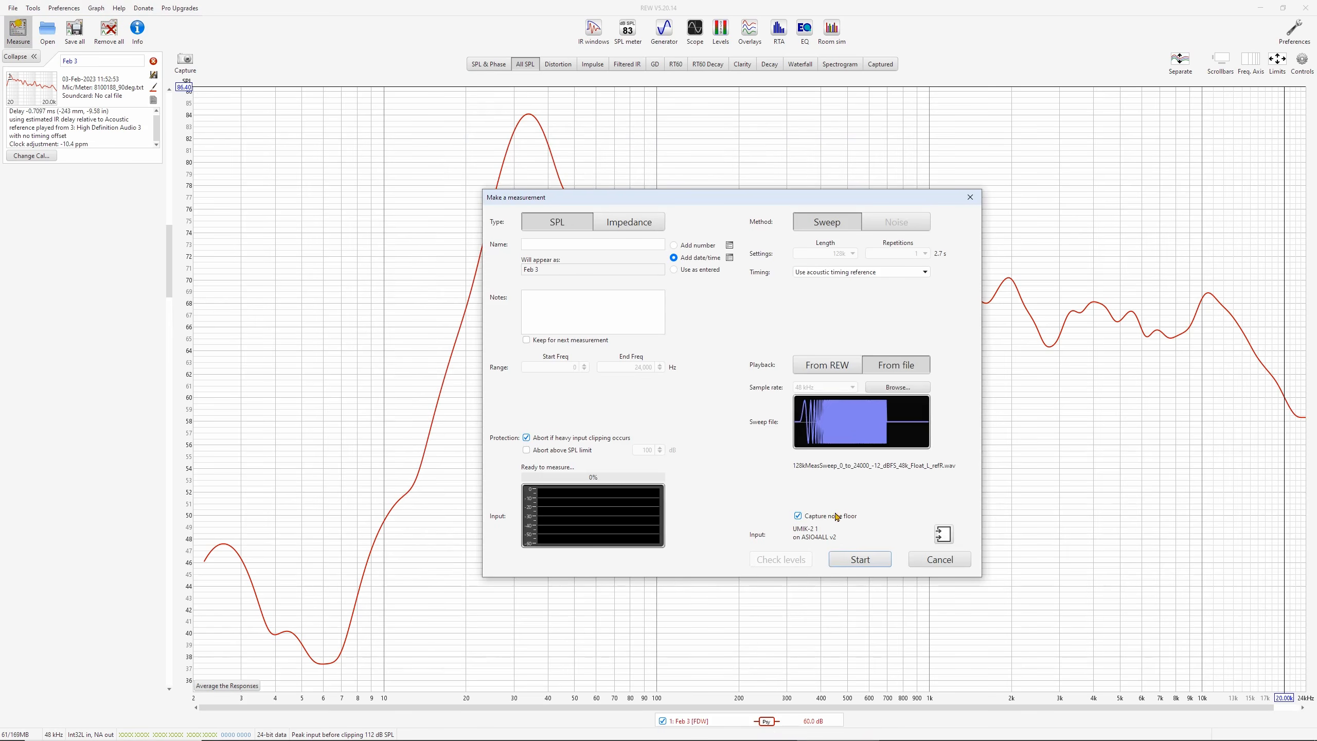
click(851, 561)
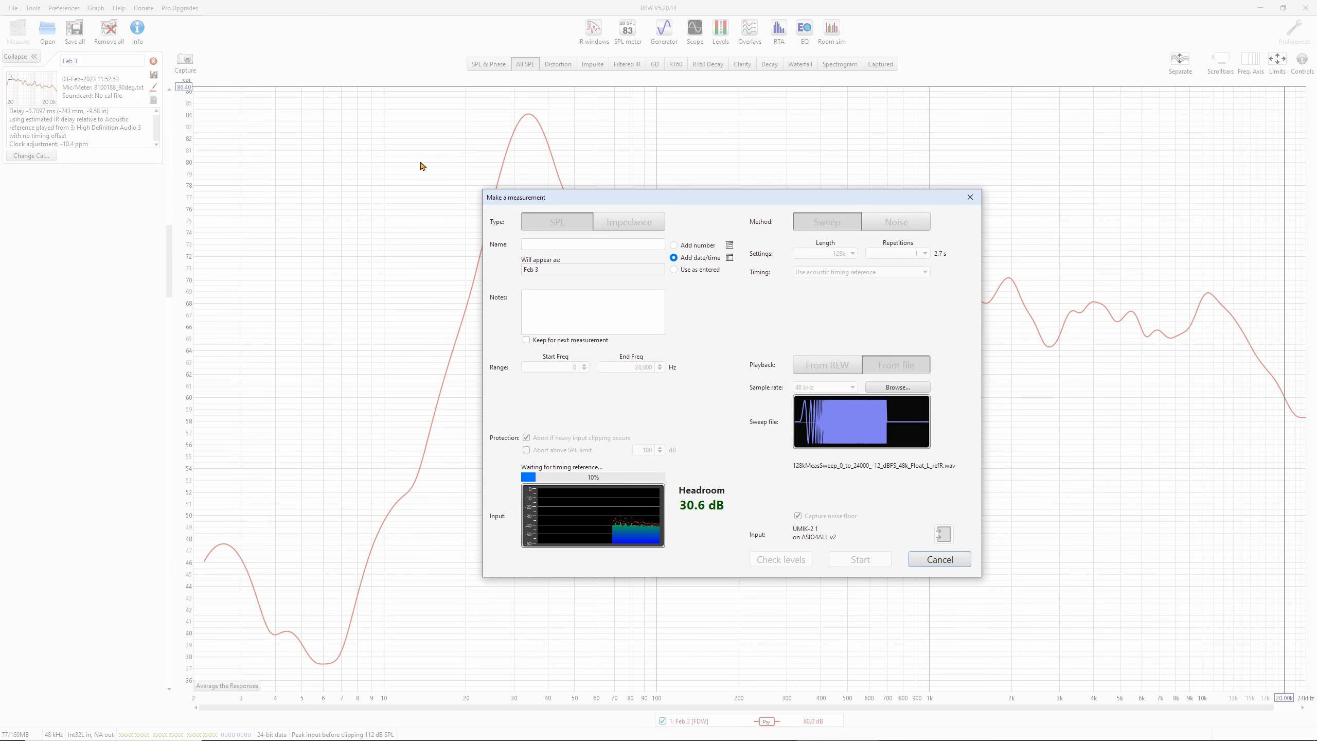
mouse_move(348, 739)
click(269, 732)
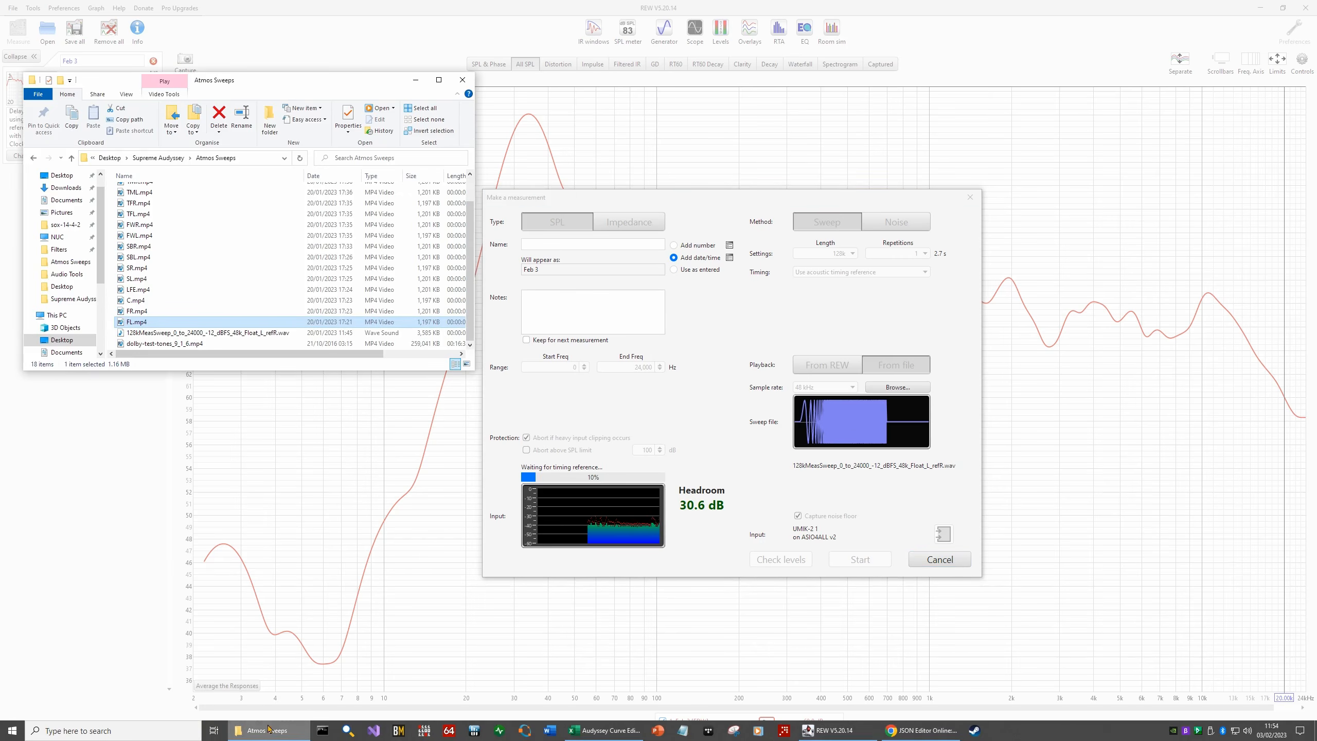
double_click(137, 322)
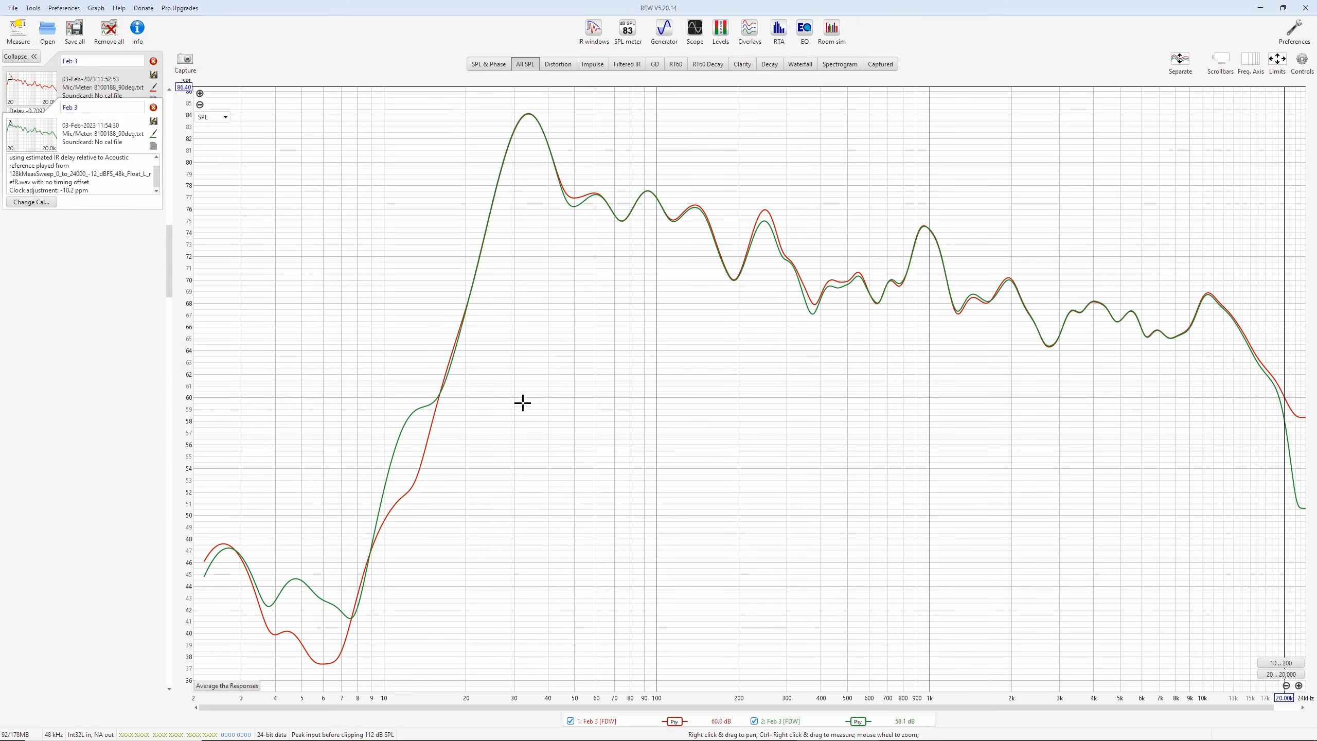
click(1273, 675)
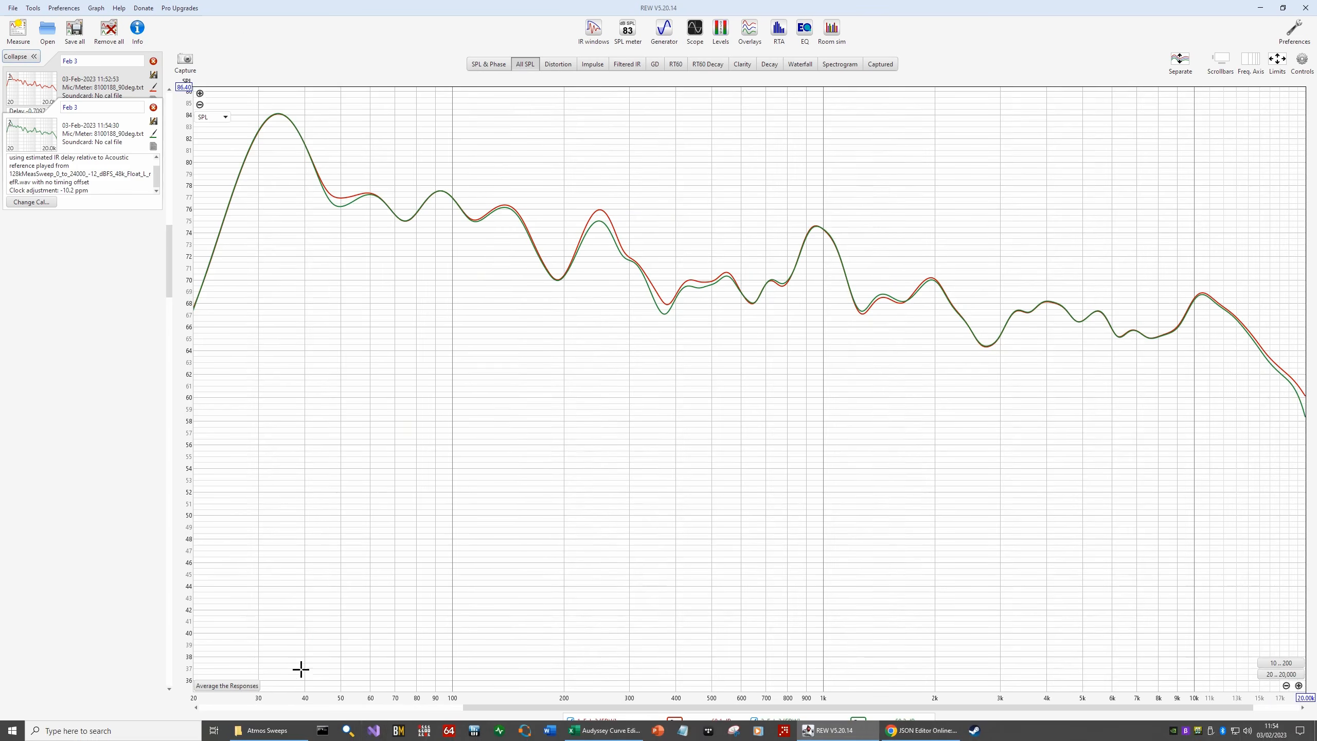
Run another file-based measurement while playing the LFE.mp4 sweep from the Atmos Sweeps folder
click(280, 732)
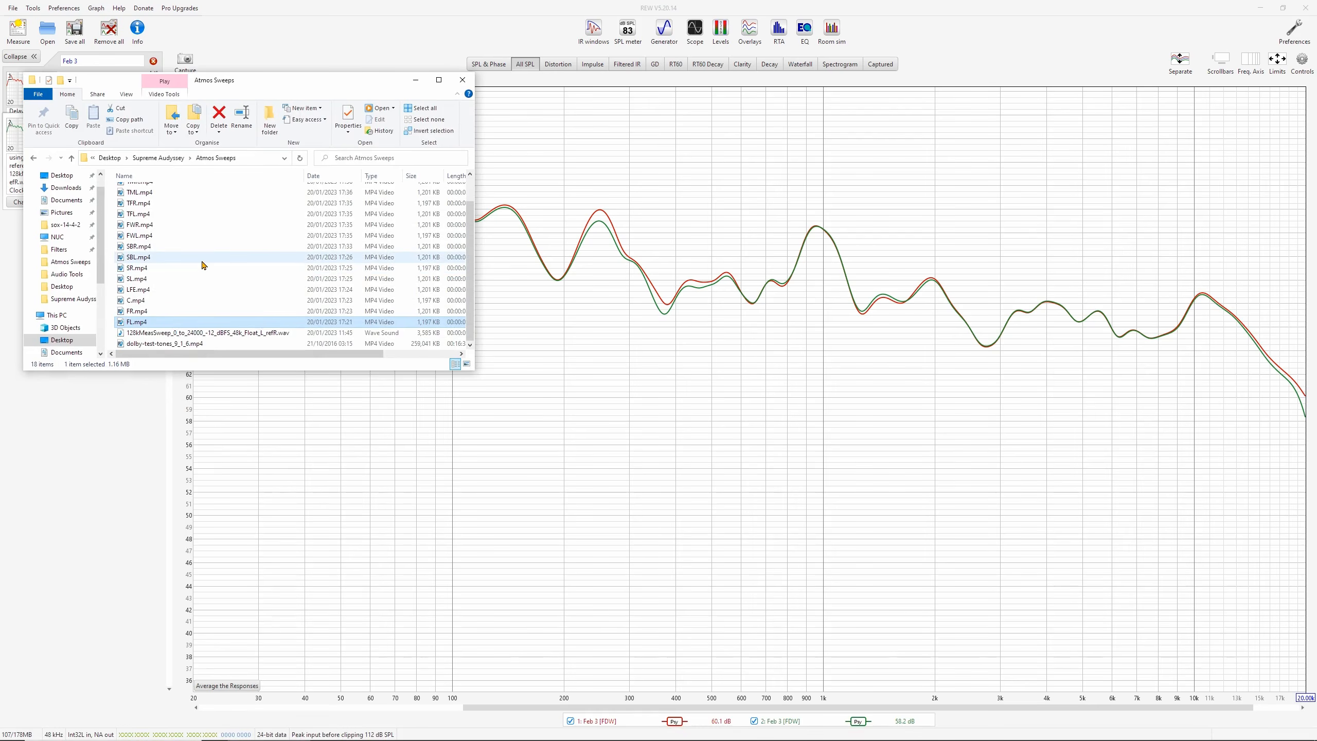
click(139, 293)
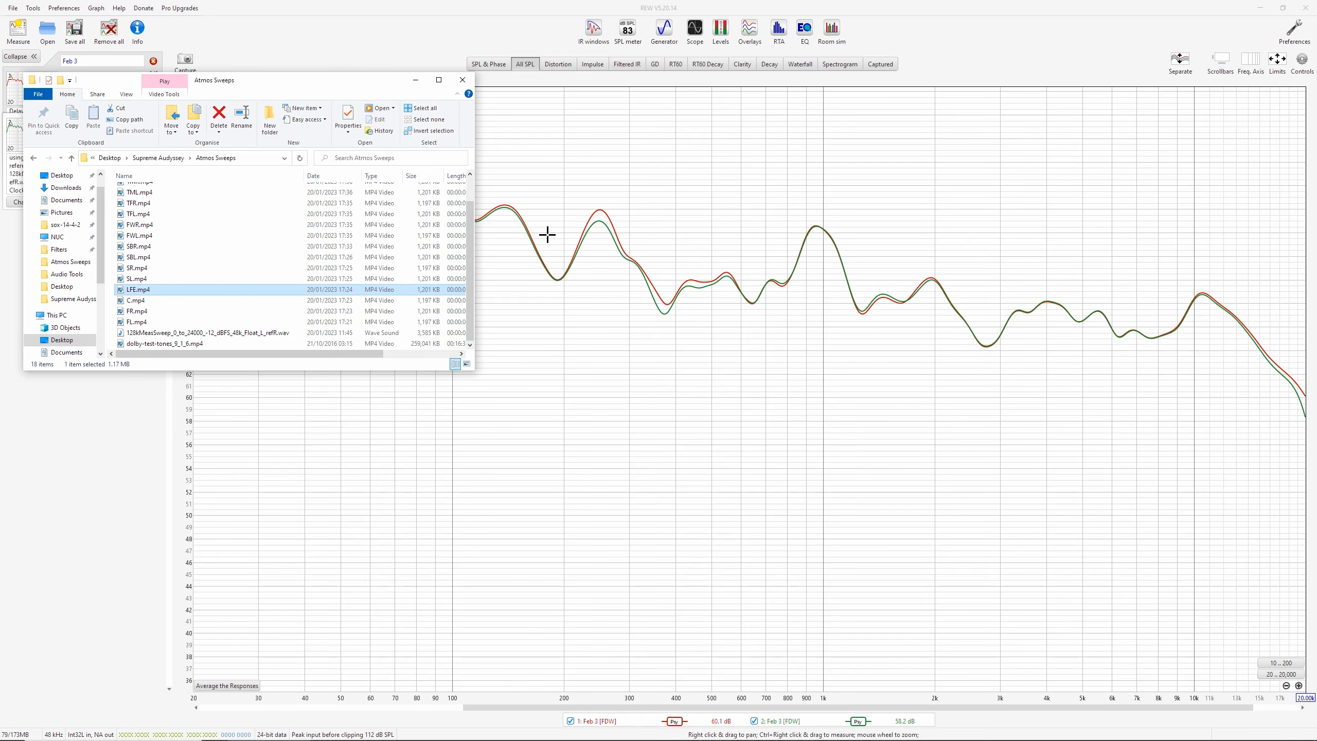
scroll(134, 258, up, 1)
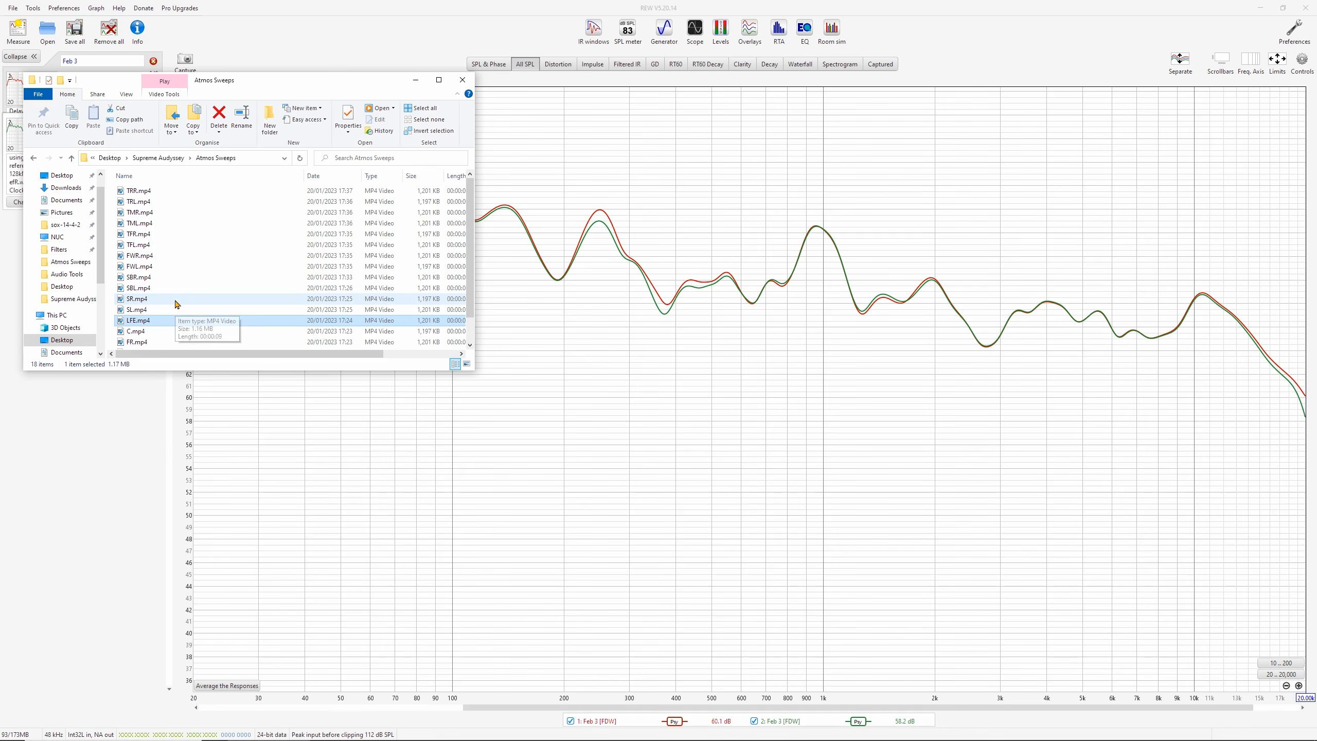
scroll(161, 336, down, 1)
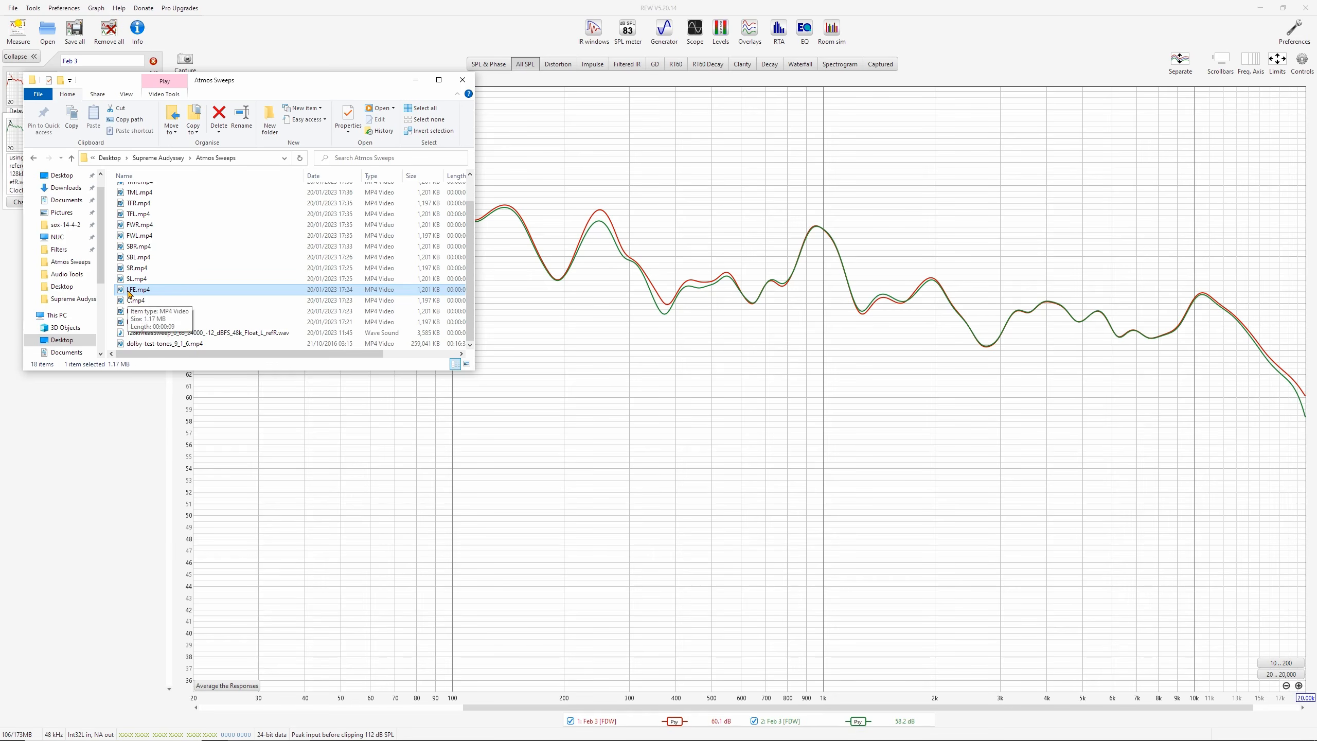
click(417, 82)
click(21, 32)
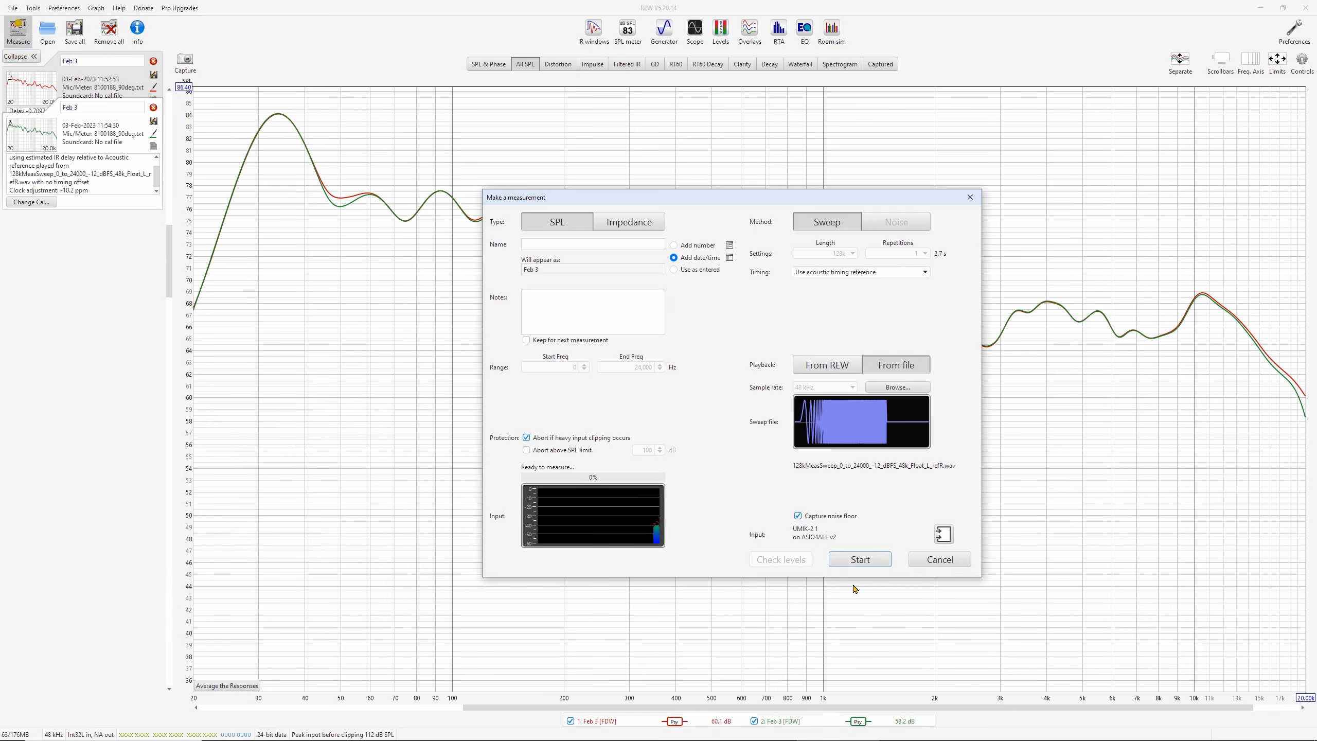
click(859, 559)
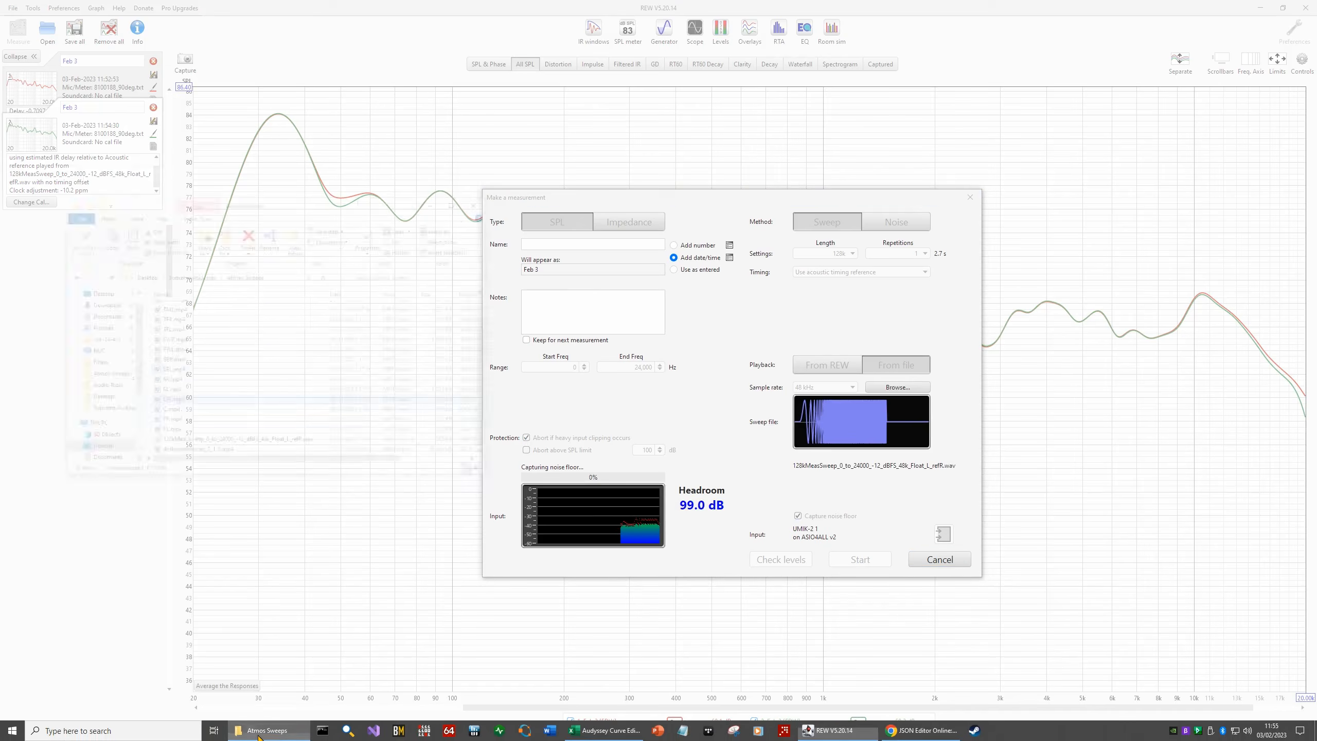
click(259, 735)
double_click(138, 290)
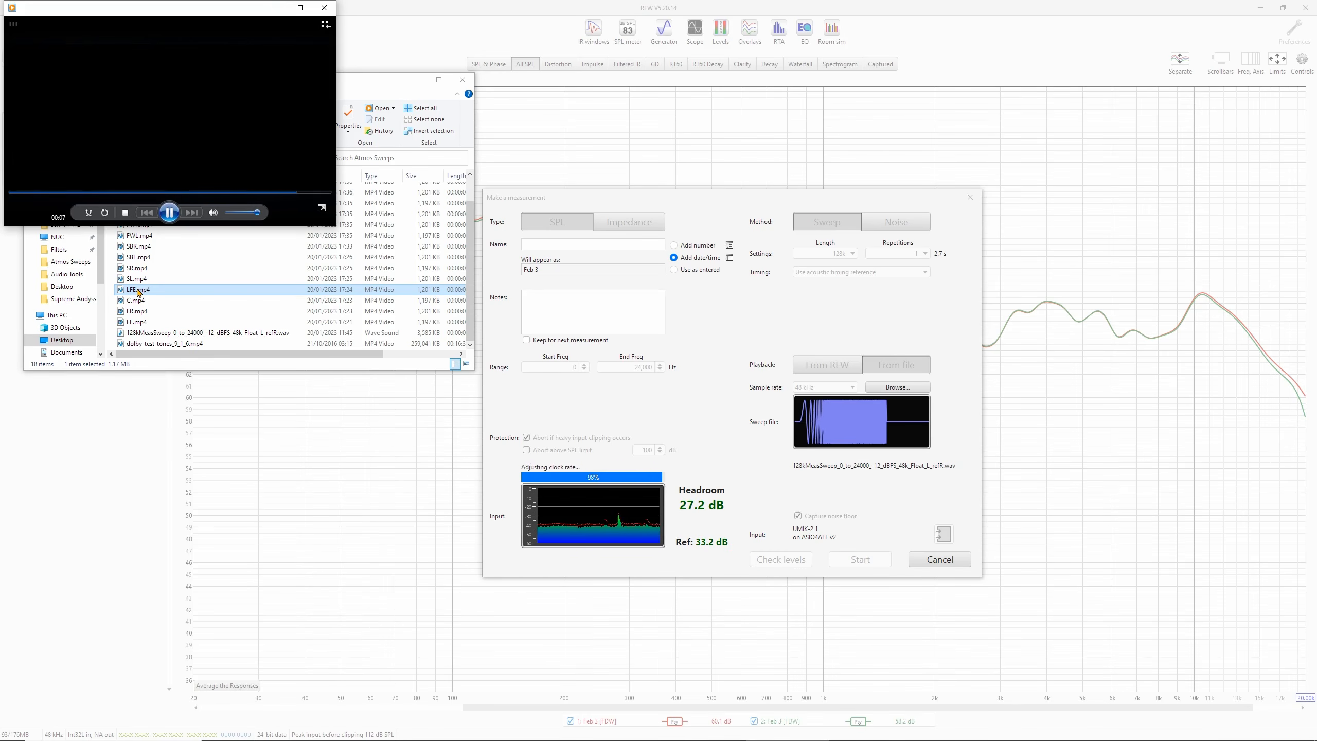
Set up a new measurement with playback from REW, try to choose an output channel, and cancel the measurement
click(835, 366)
click(856, 418)
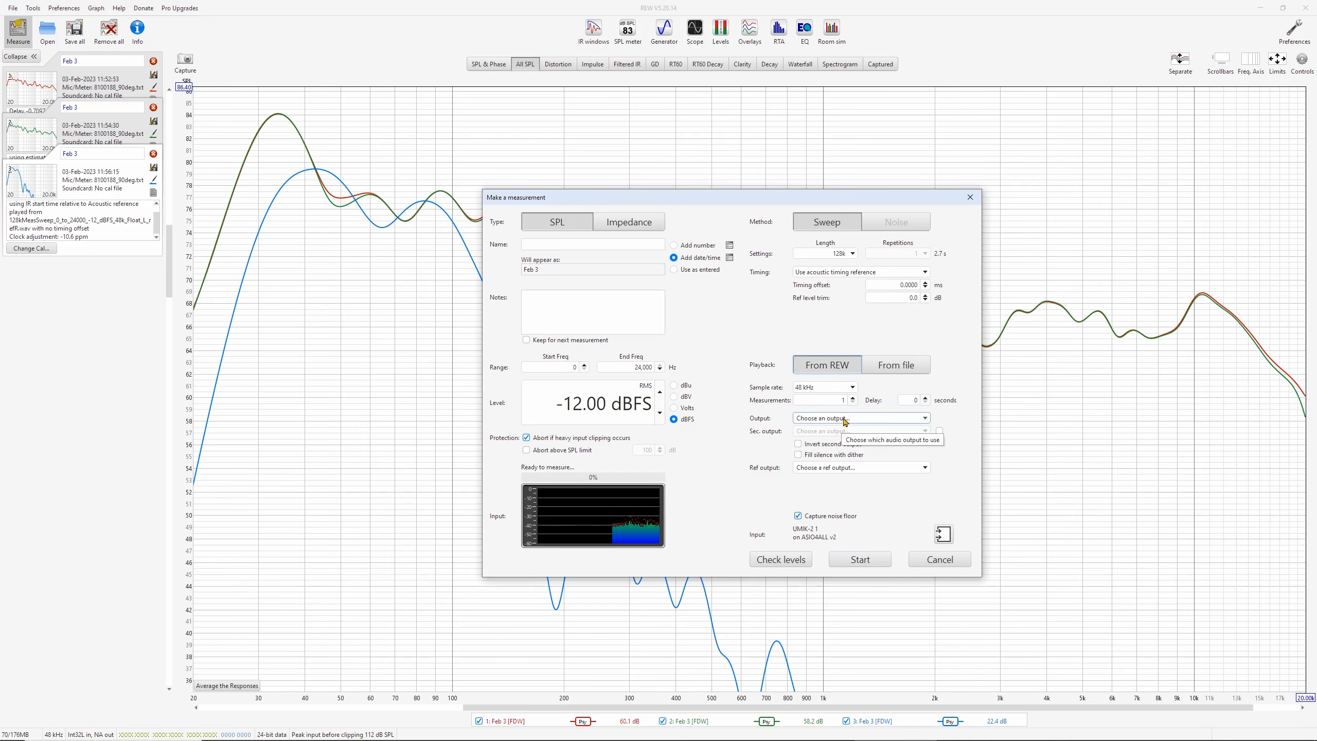
click(858, 420)
click(865, 419)
click(865, 419)
click(931, 562)
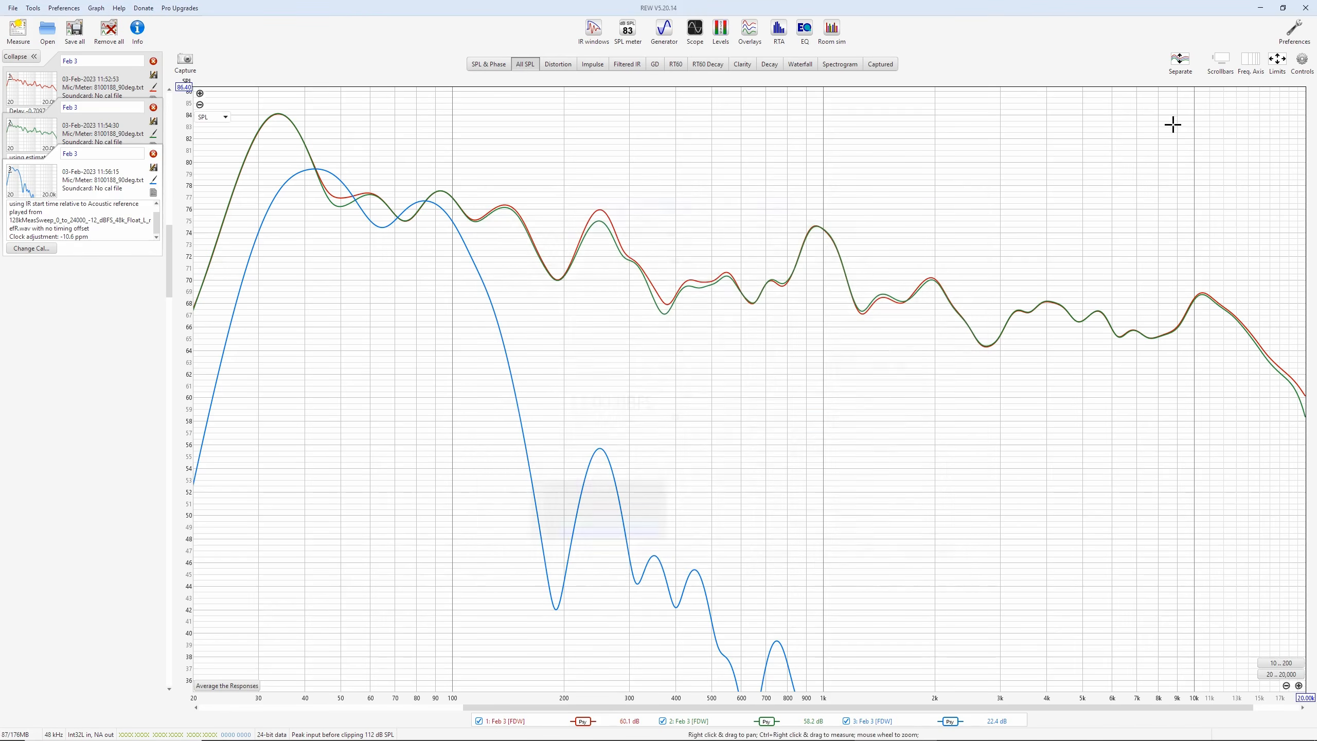
Enable NVIDIA High Definition Audio in the ASIO4ALL device list, accept the ASIO device reset and close the settings
click(1295, 30)
click(669, 188)
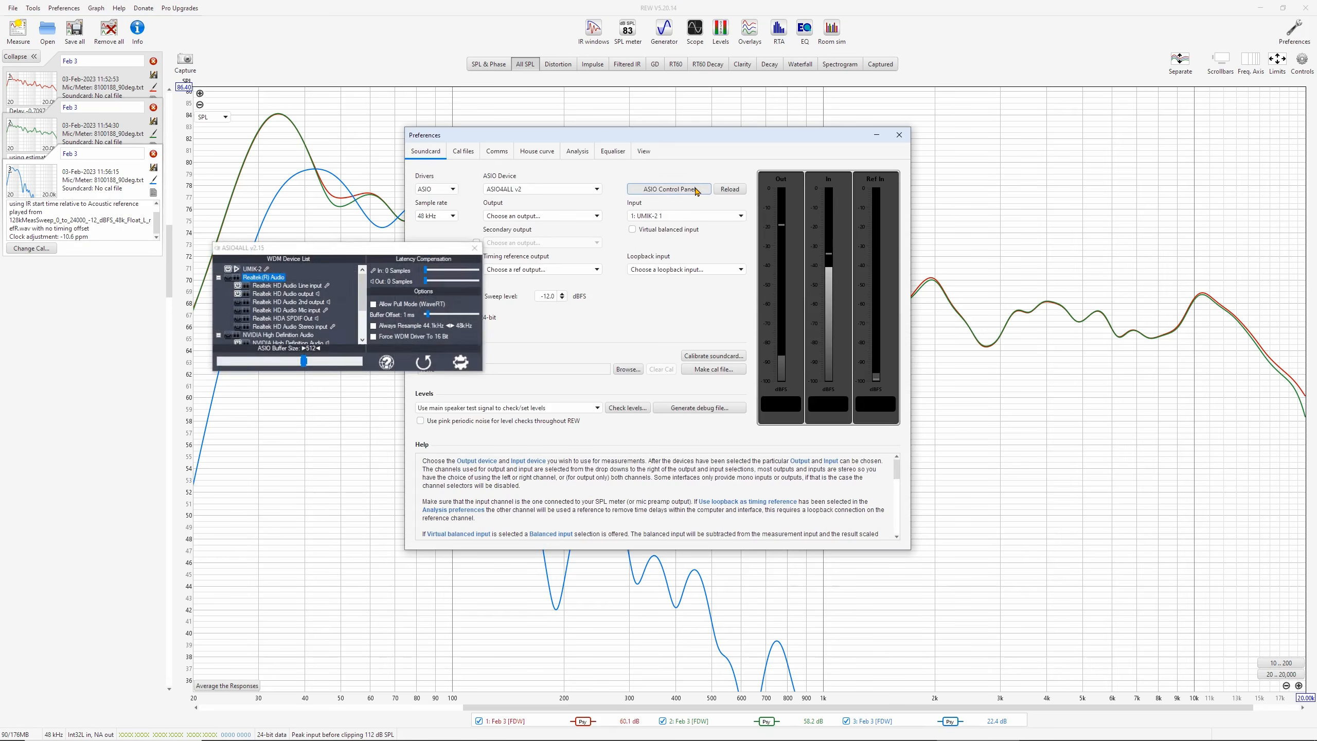
click(228, 337)
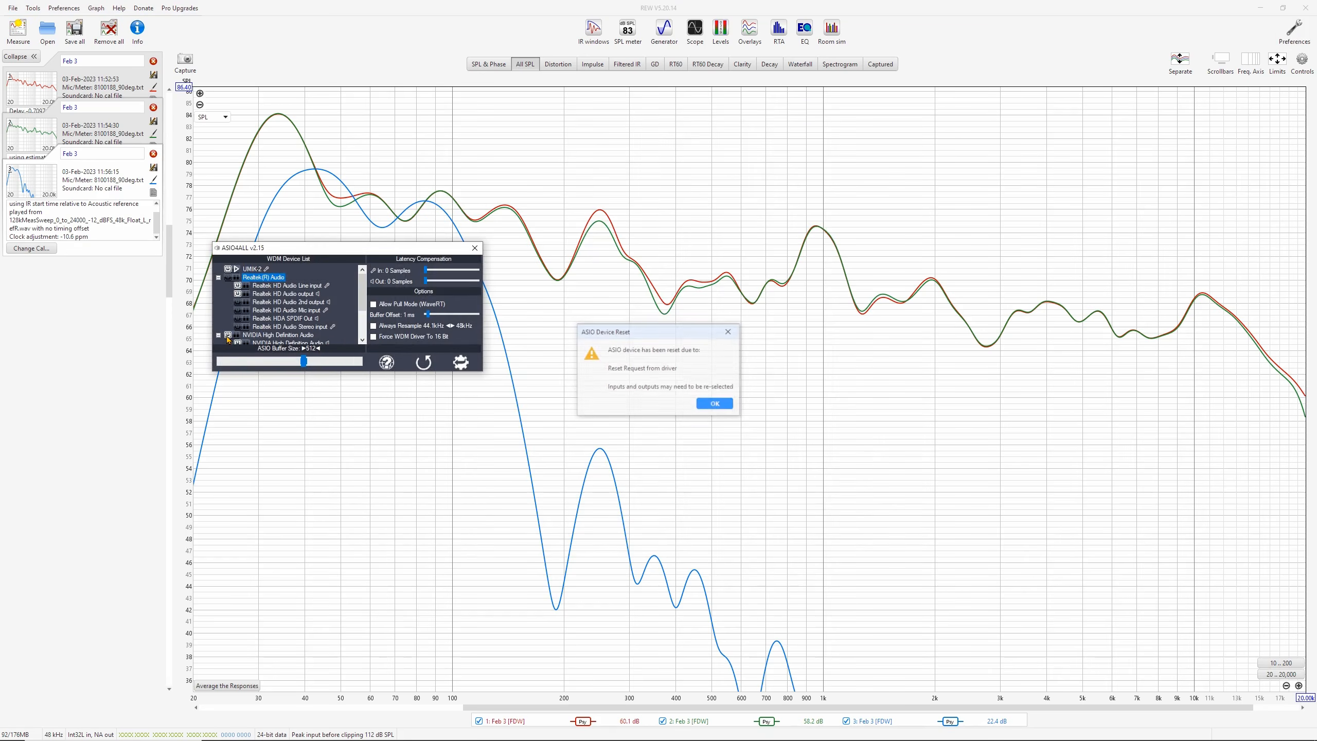
click(715, 405)
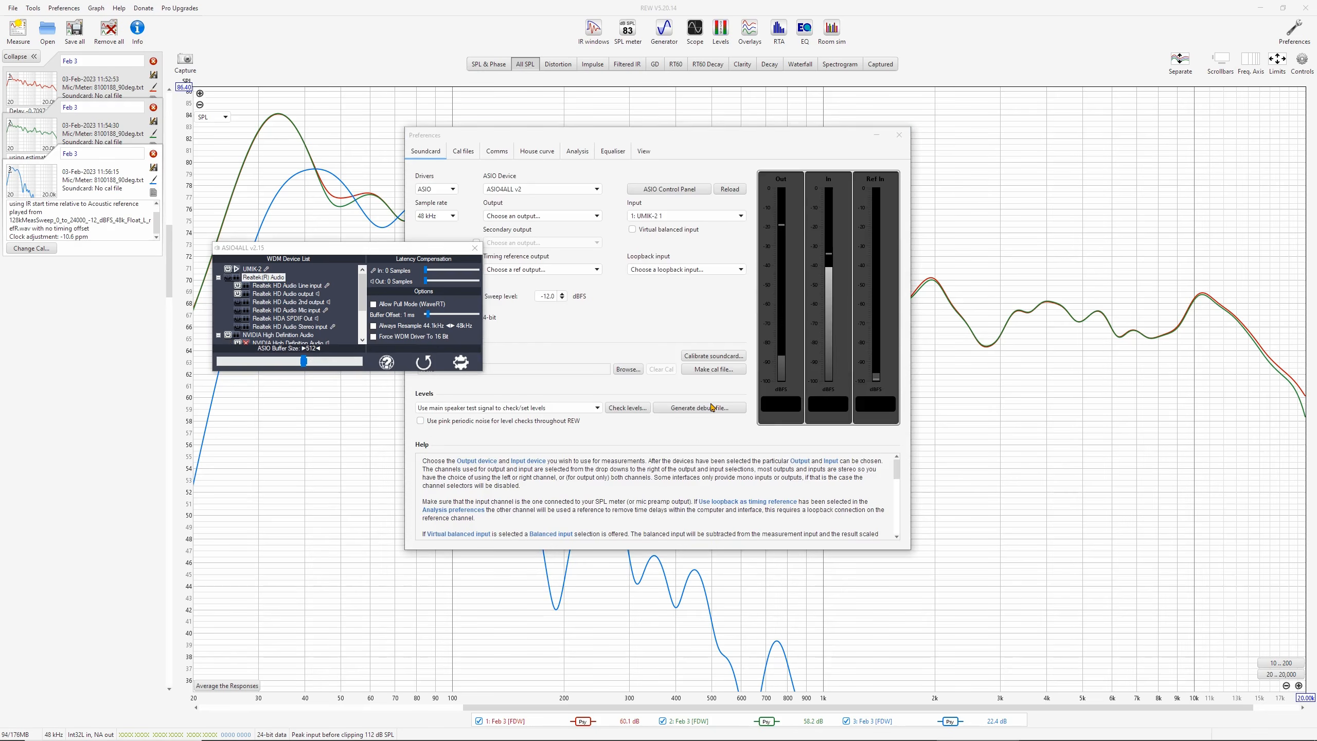
click(899, 135)
click(475, 248)
Check which output channels are available for a new measurement played from REW
click(18, 32)
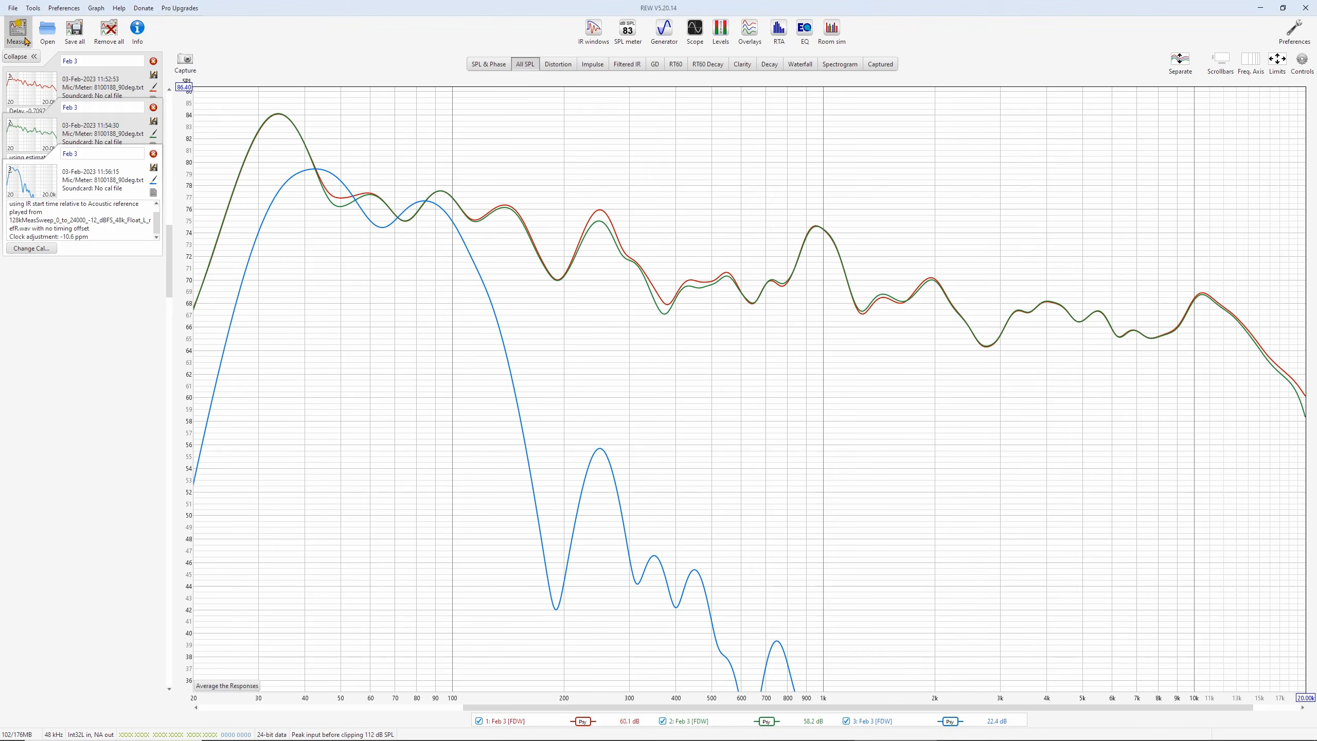
click(842, 419)
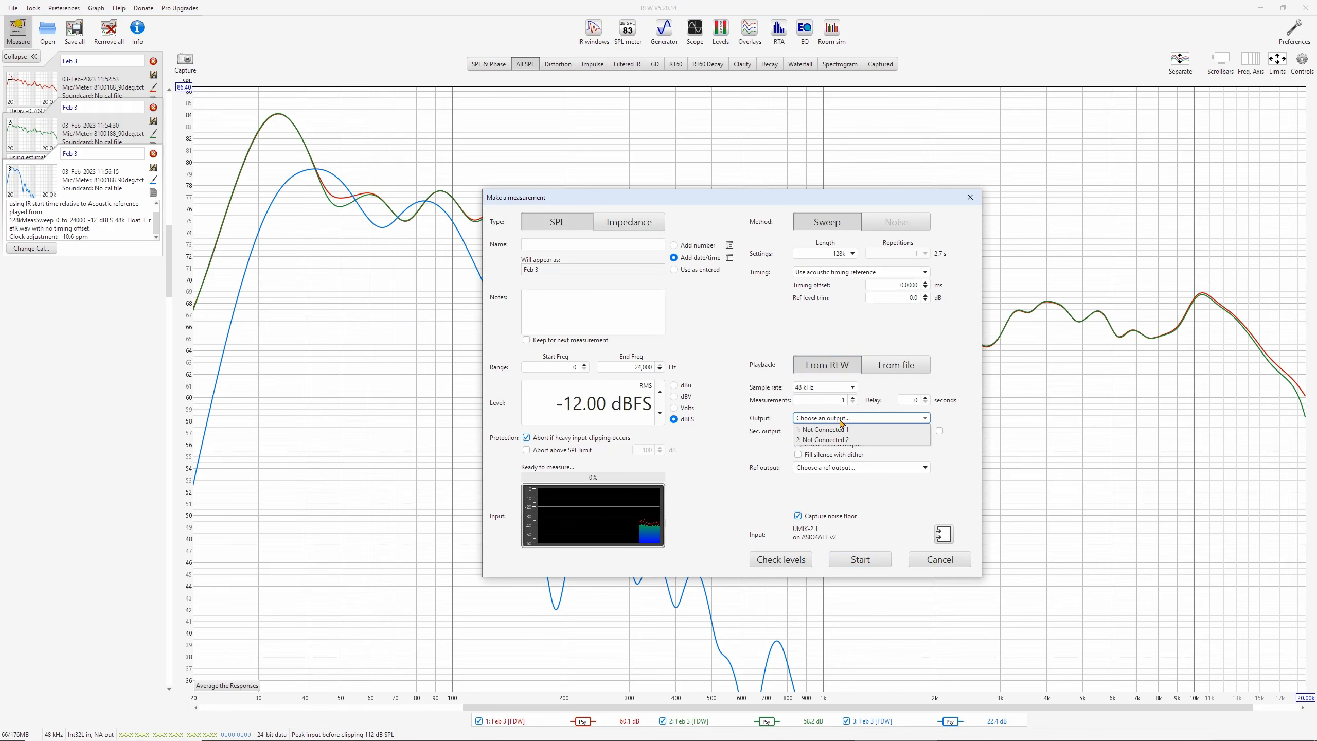
click(841, 421)
click(841, 420)
click(841, 420)
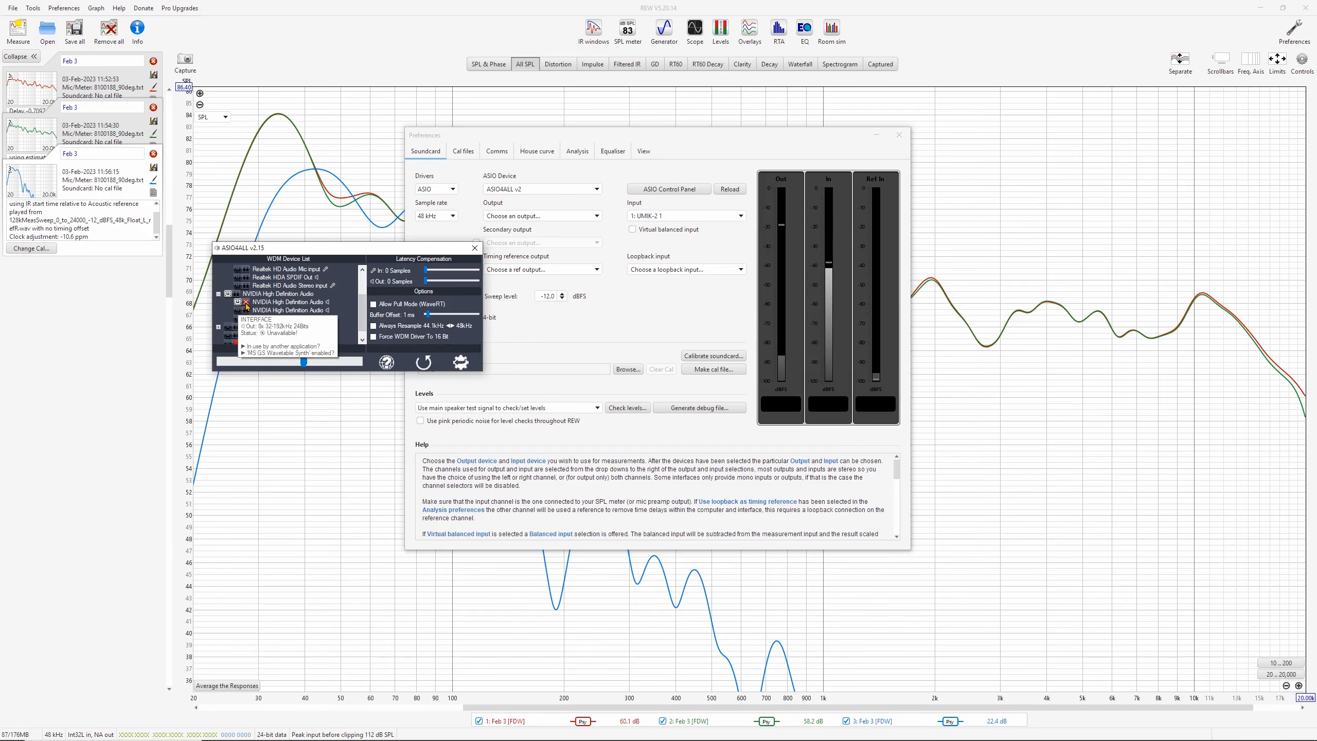
Close Windows Media Player, reload the ASIO4ALL device in the soundcard preferences and close the audio settings
mouse_move(787, 737)
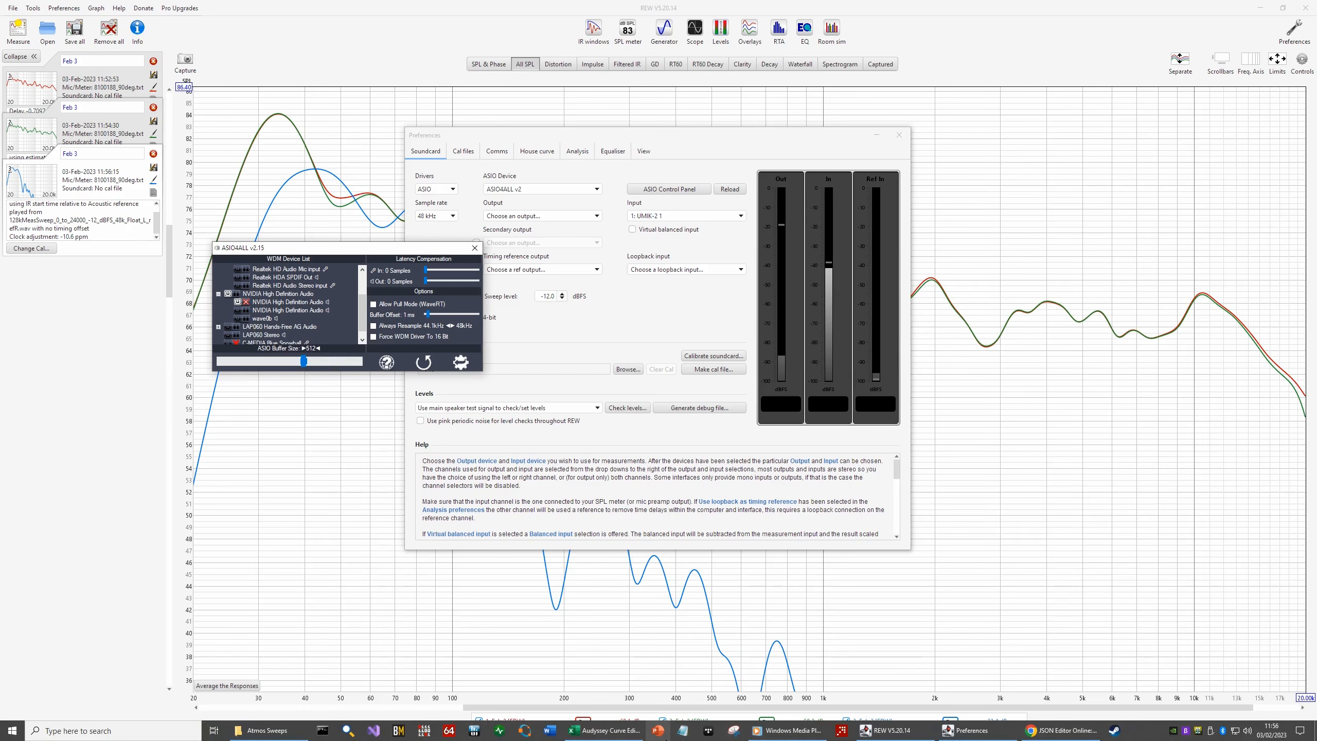
click(759, 731)
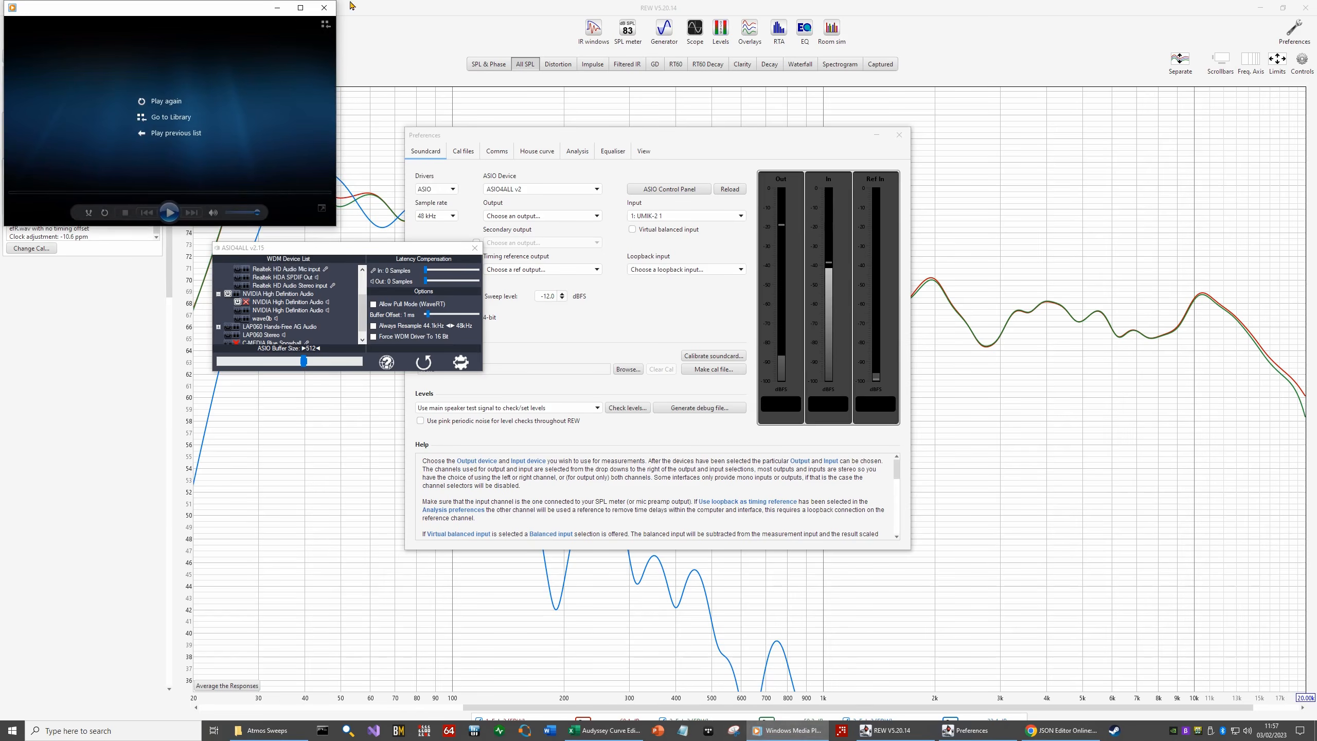
click(325, 8)
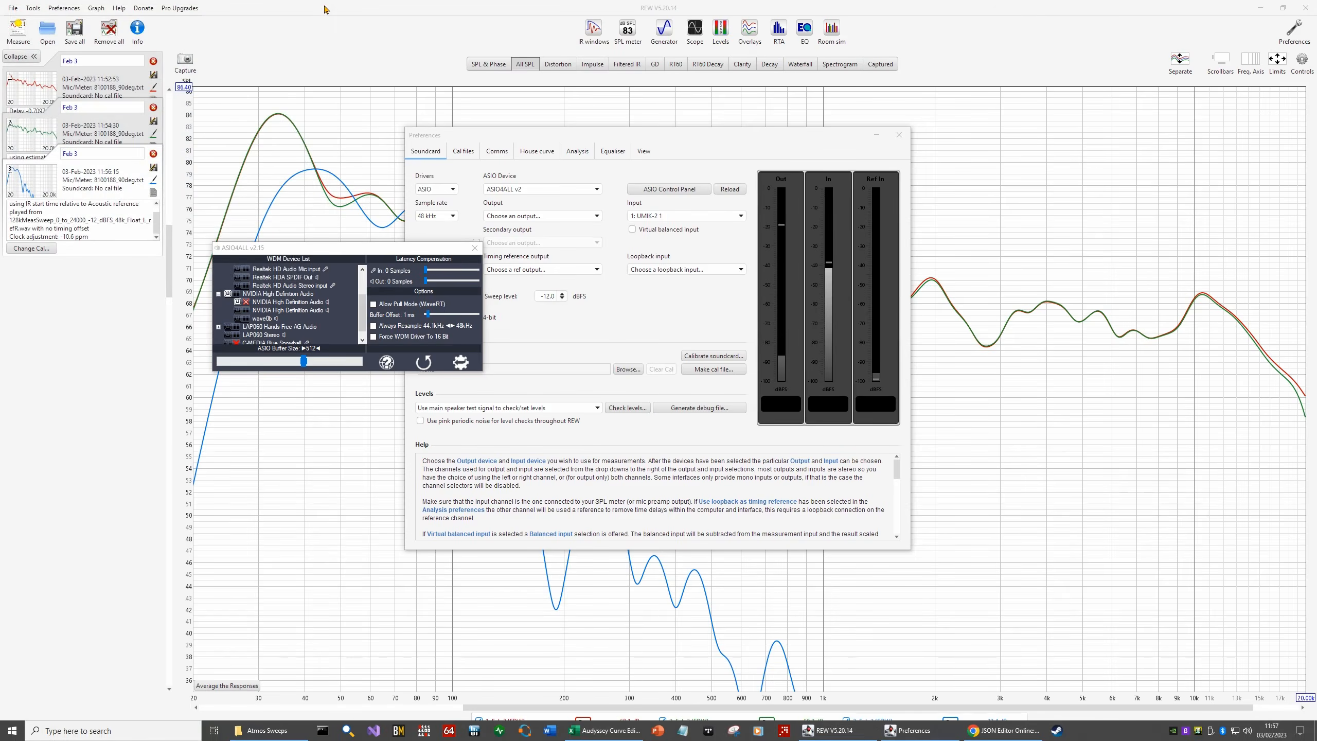
click(730, 189)
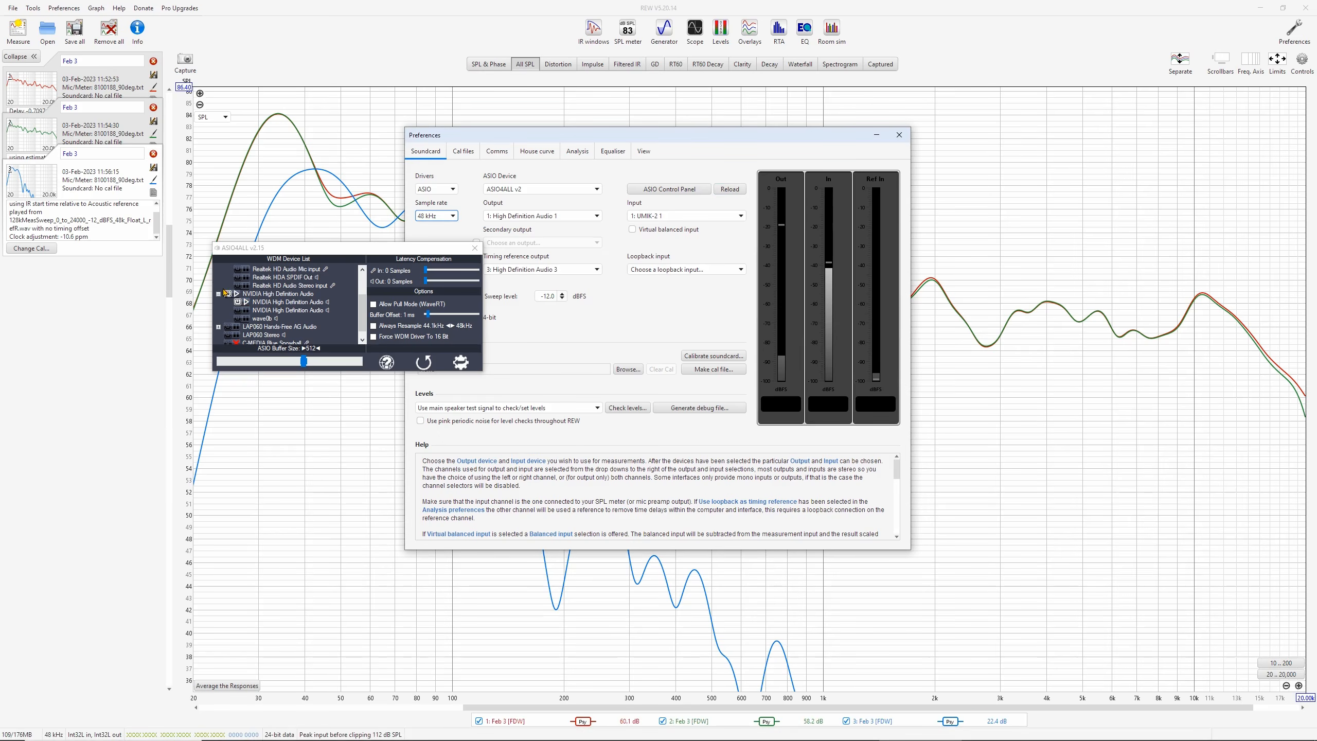
click(475, 248)
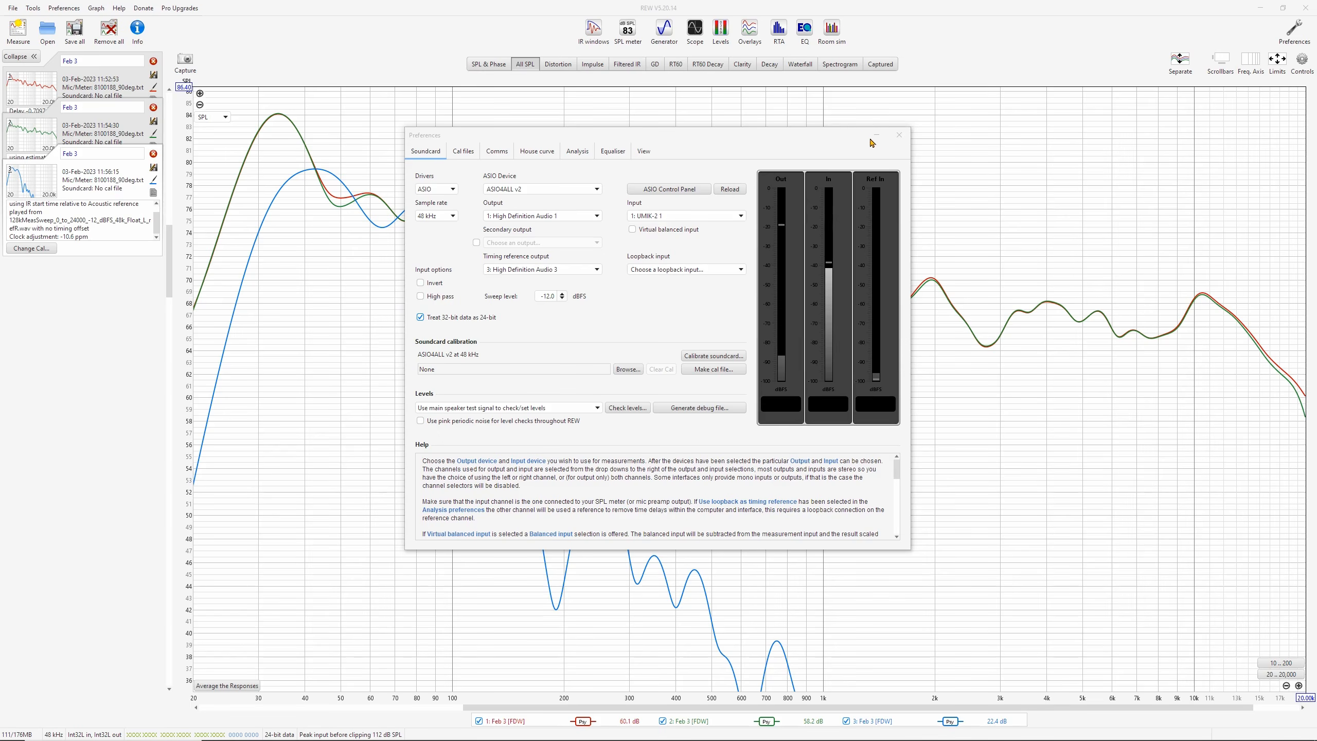
click(900, 136)
Run a new REW-played sweep measurement with the output set to 4: High Definition Audio 4
key(ctrl+m)
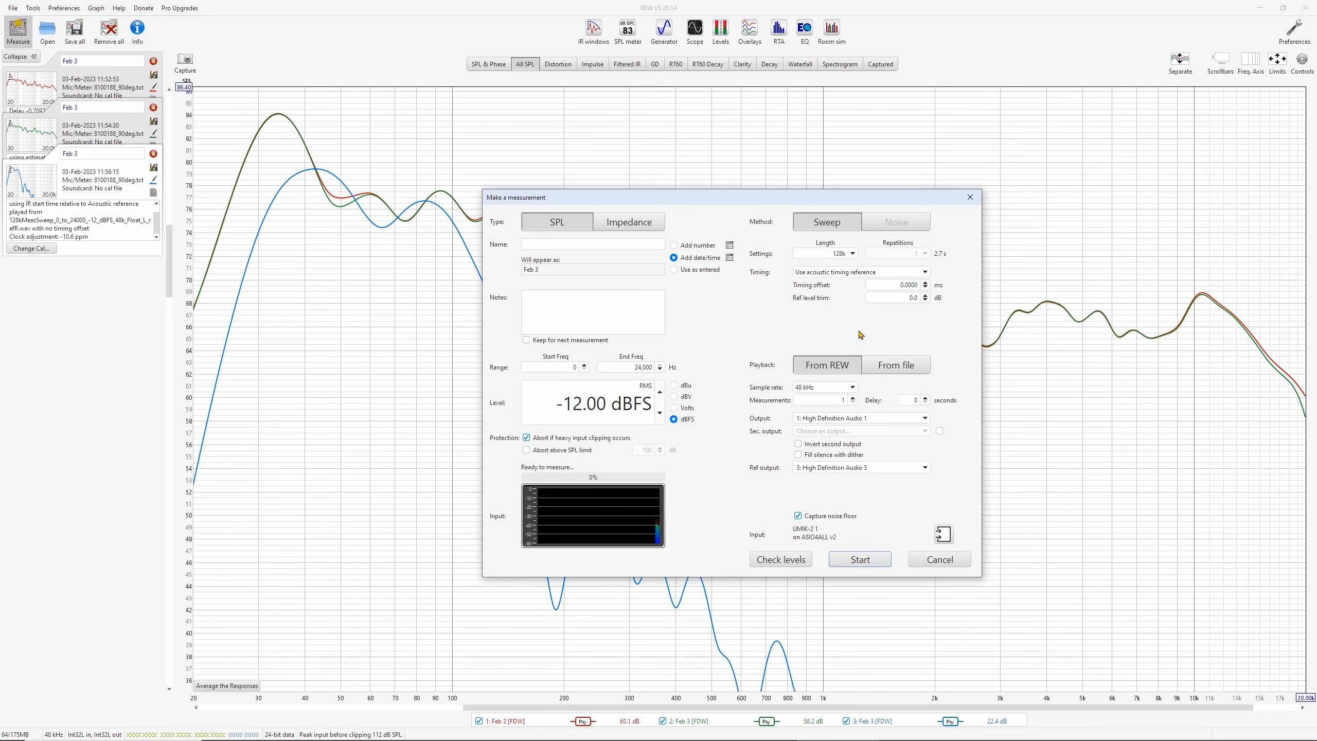
click(861, 418)
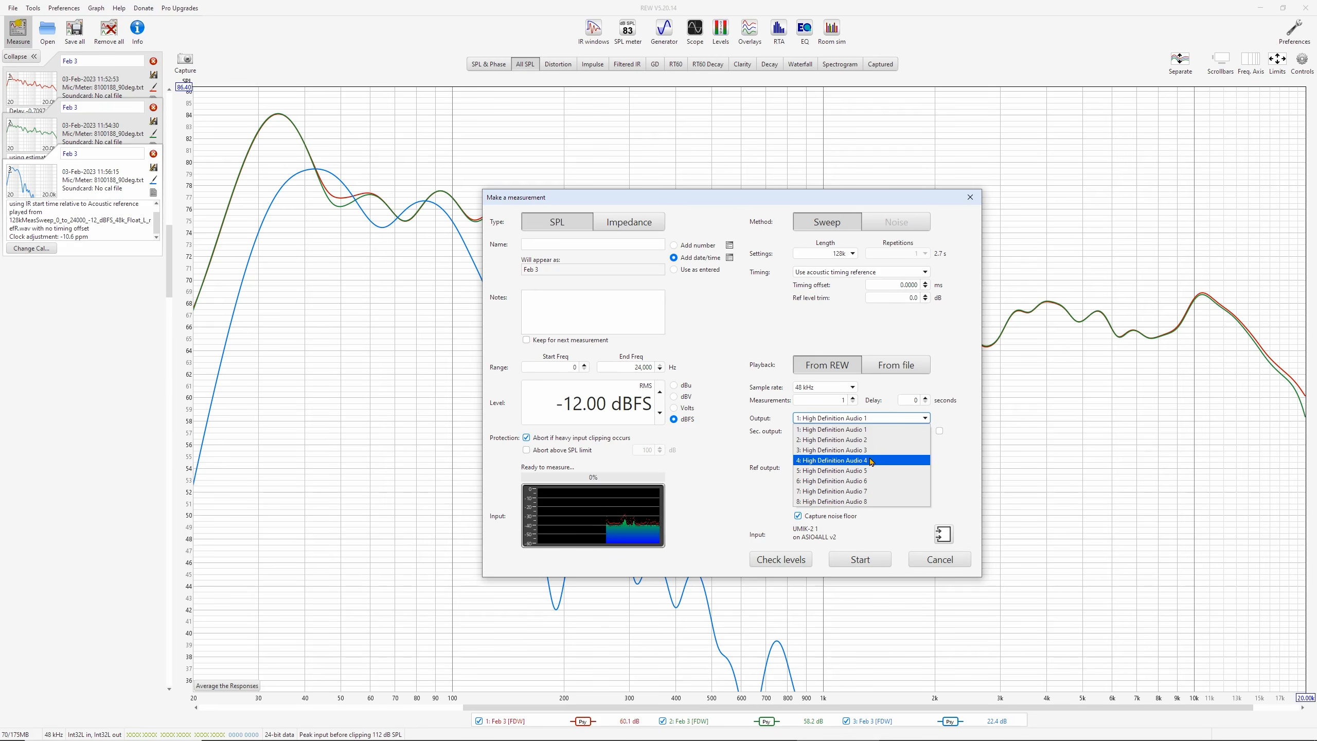
click(871, 462)
click(865, 560)
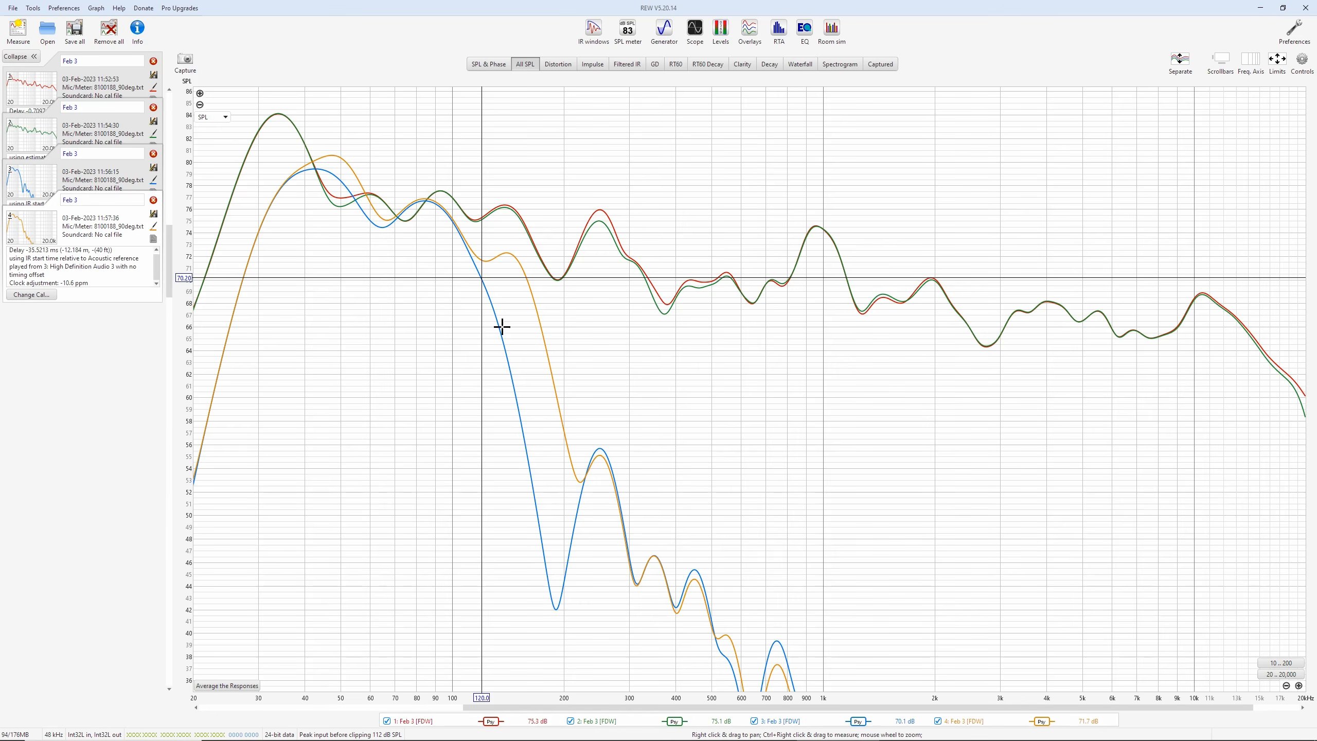
Compare the roll-off of the LFE.mp4 and High Definition Audio 4 measurements with the graph cursor between about 100 and 160 Hz
click(527, 278)
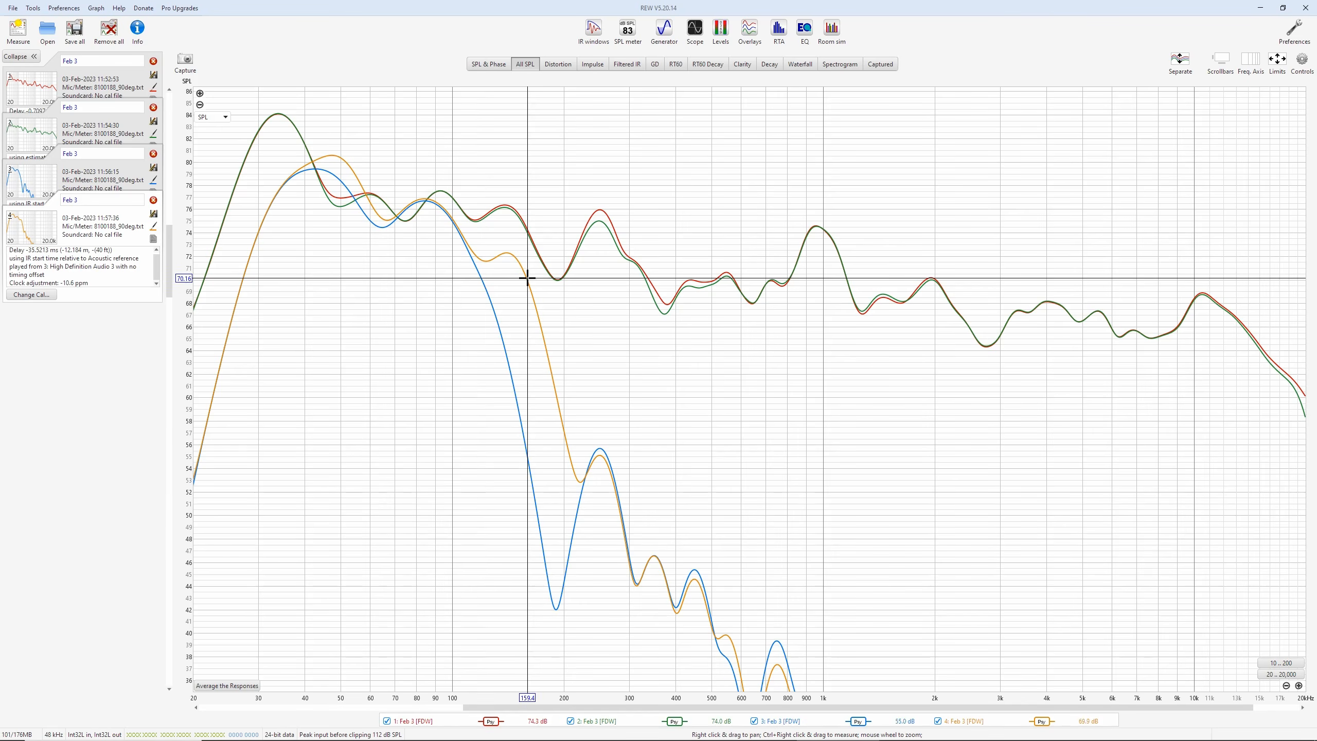
click(526, 284)
click(526, 273)
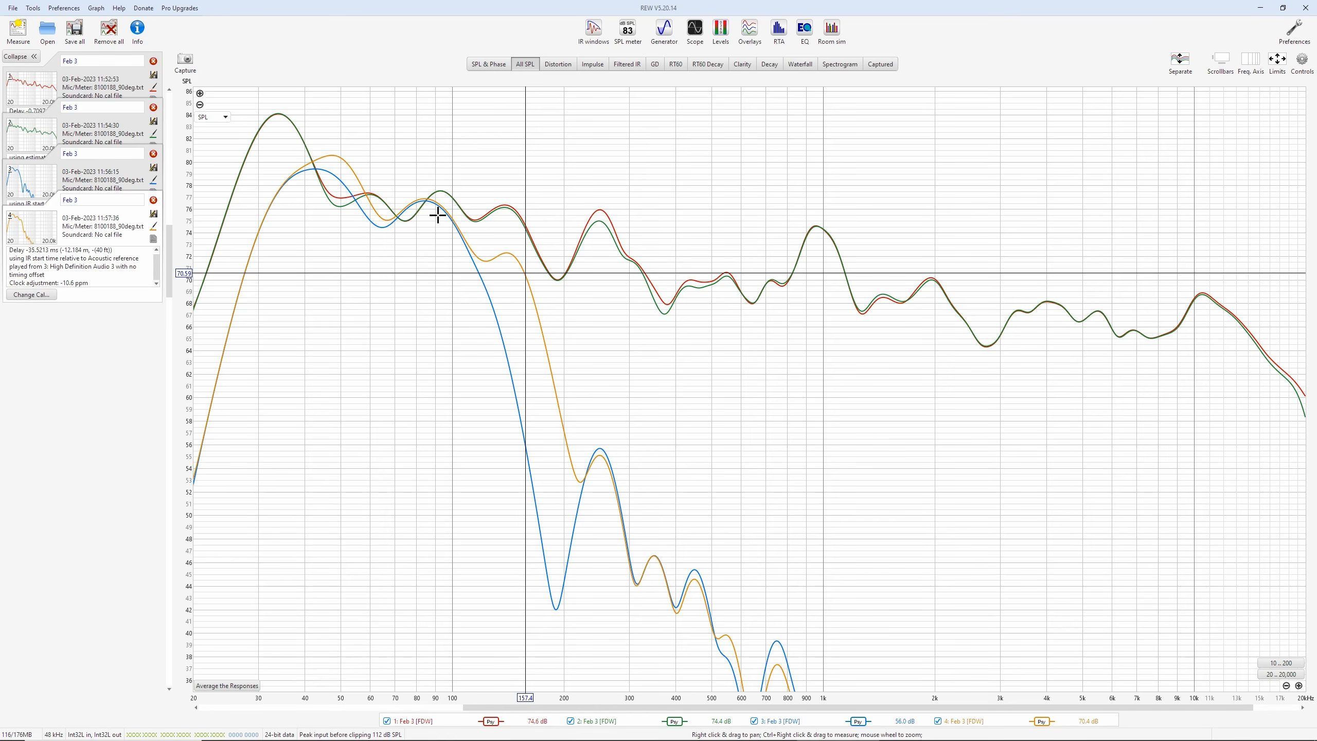
click(467, 245)
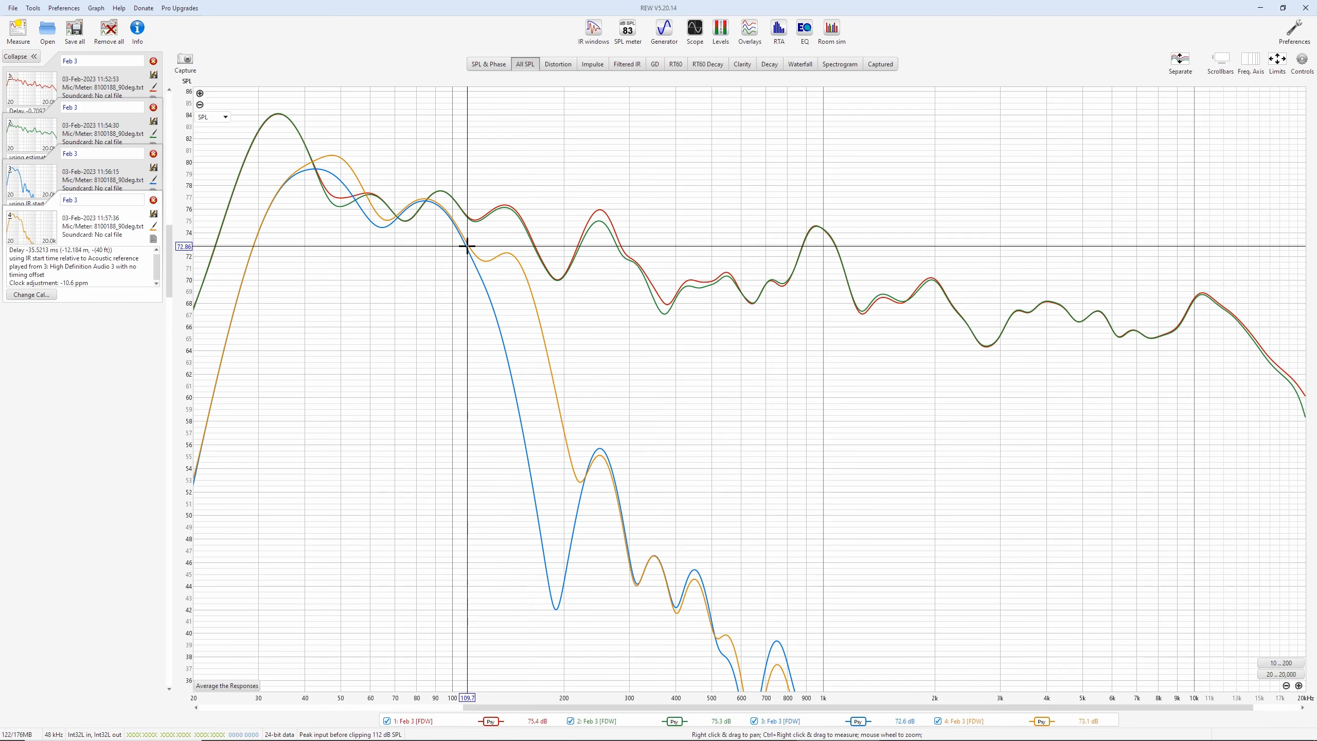
key(ctrl+m)
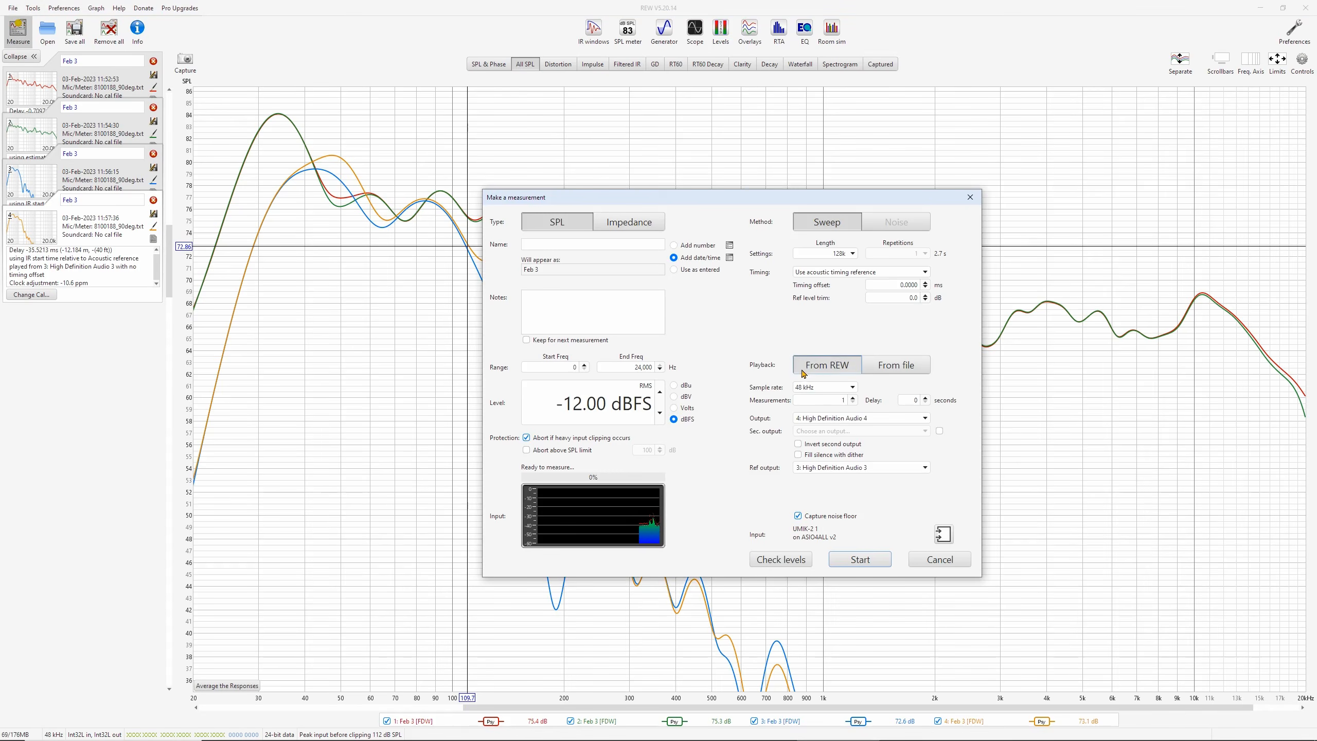
click(897, 366)
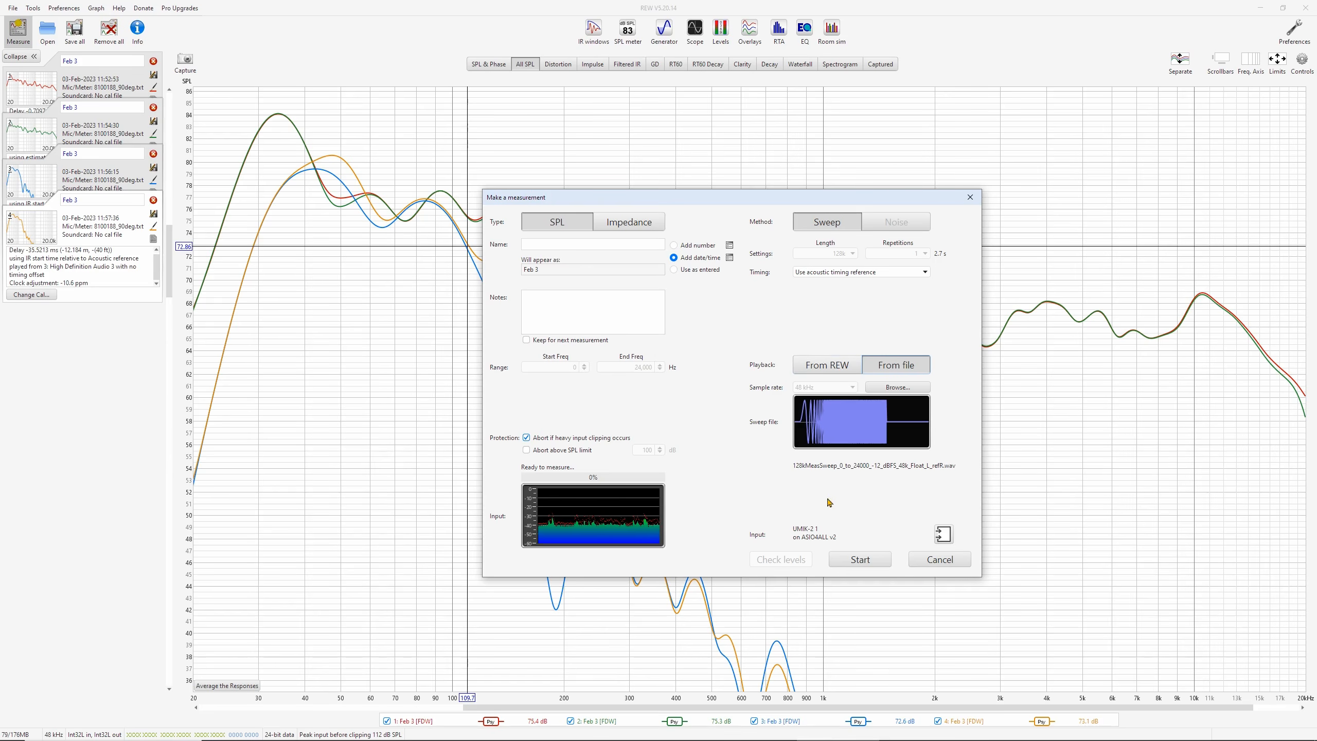
key(Escape)
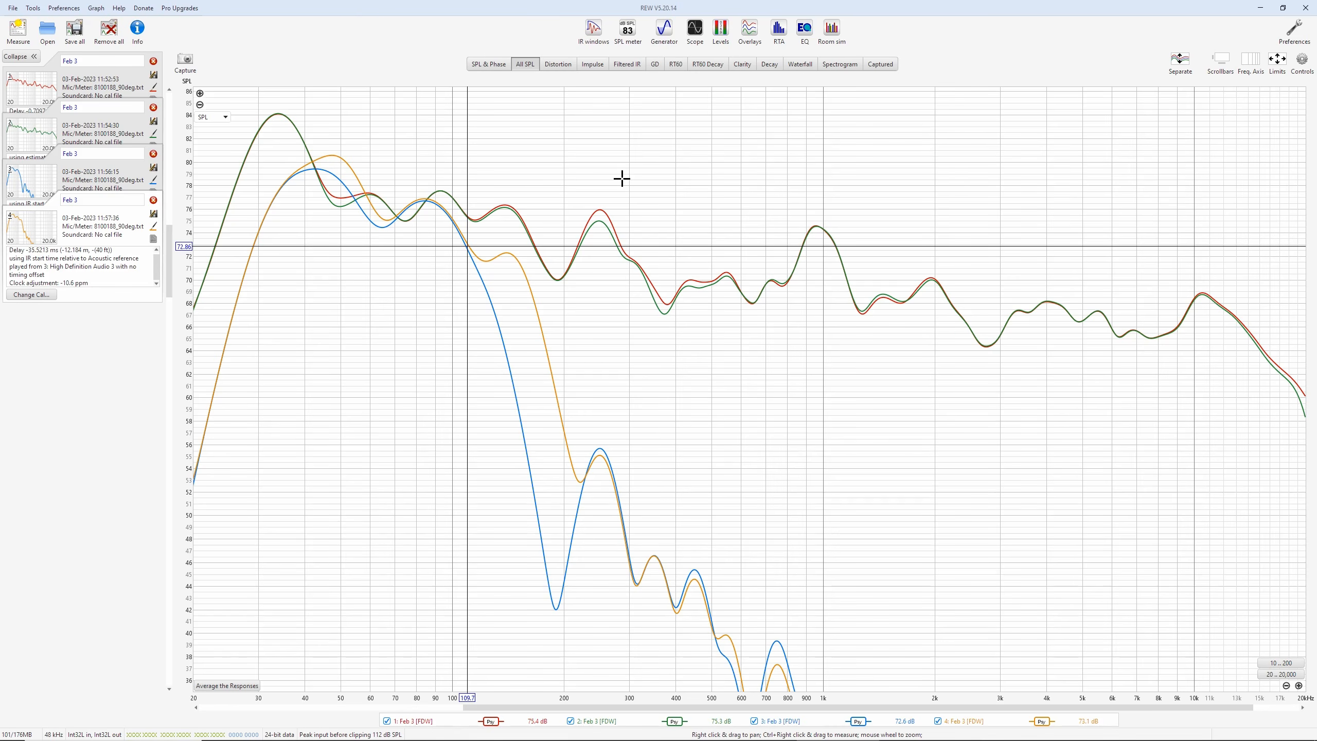
mouse_move(1203, 732)
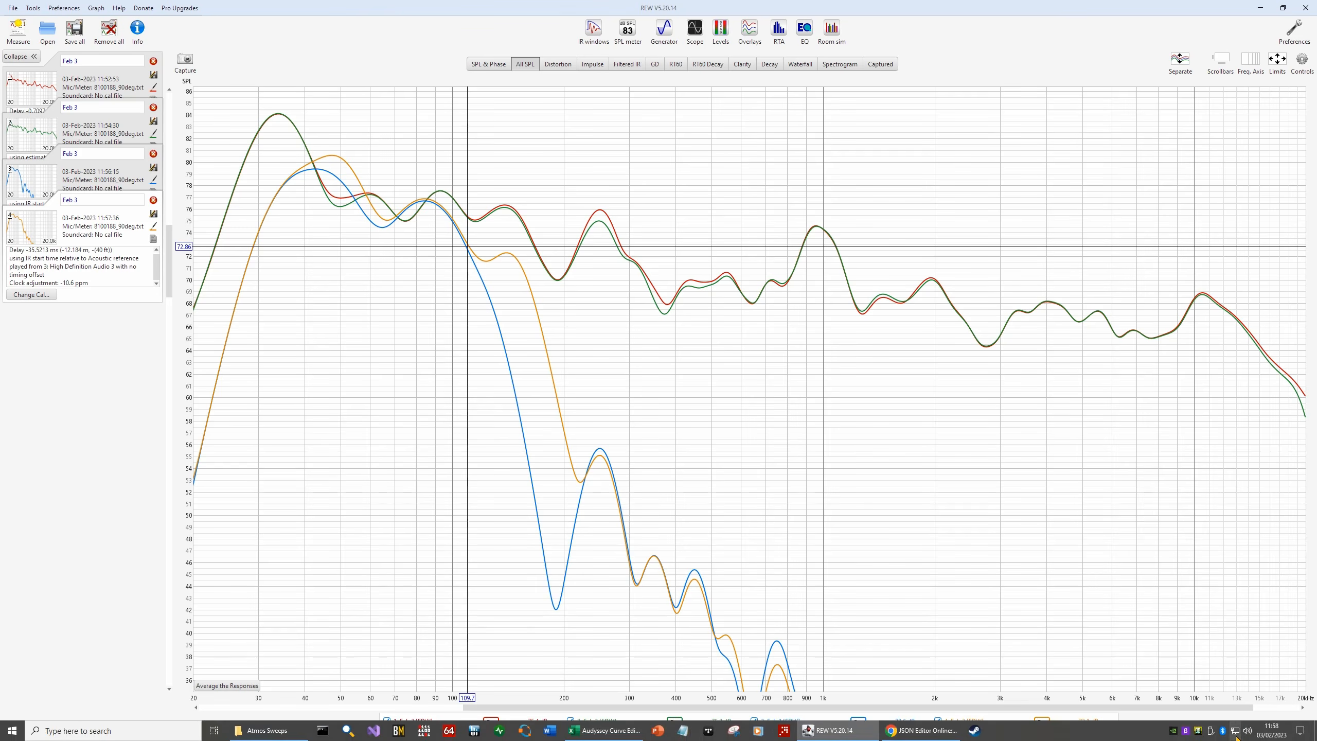
Check in the Windows sound settings that marantz-AVR is the default playback device, then close them
right_click(1247, 734)
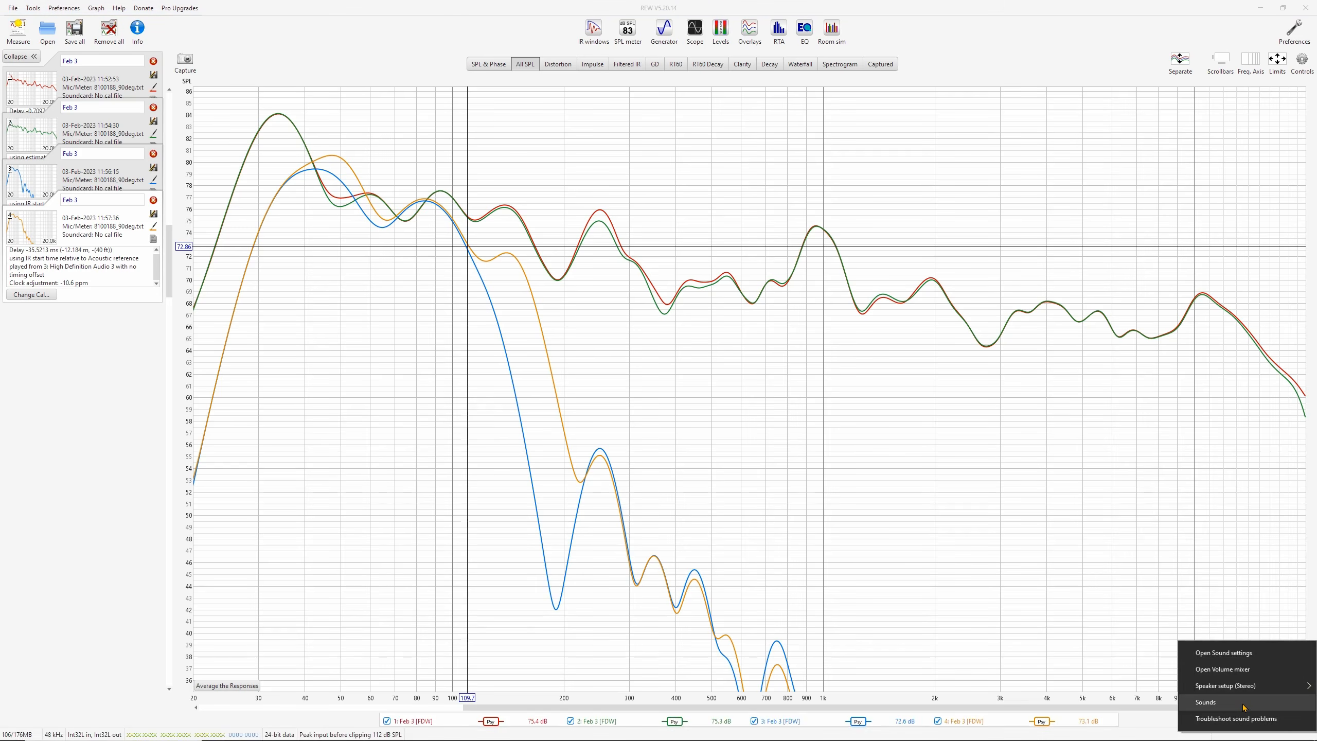
click(1244, 707)
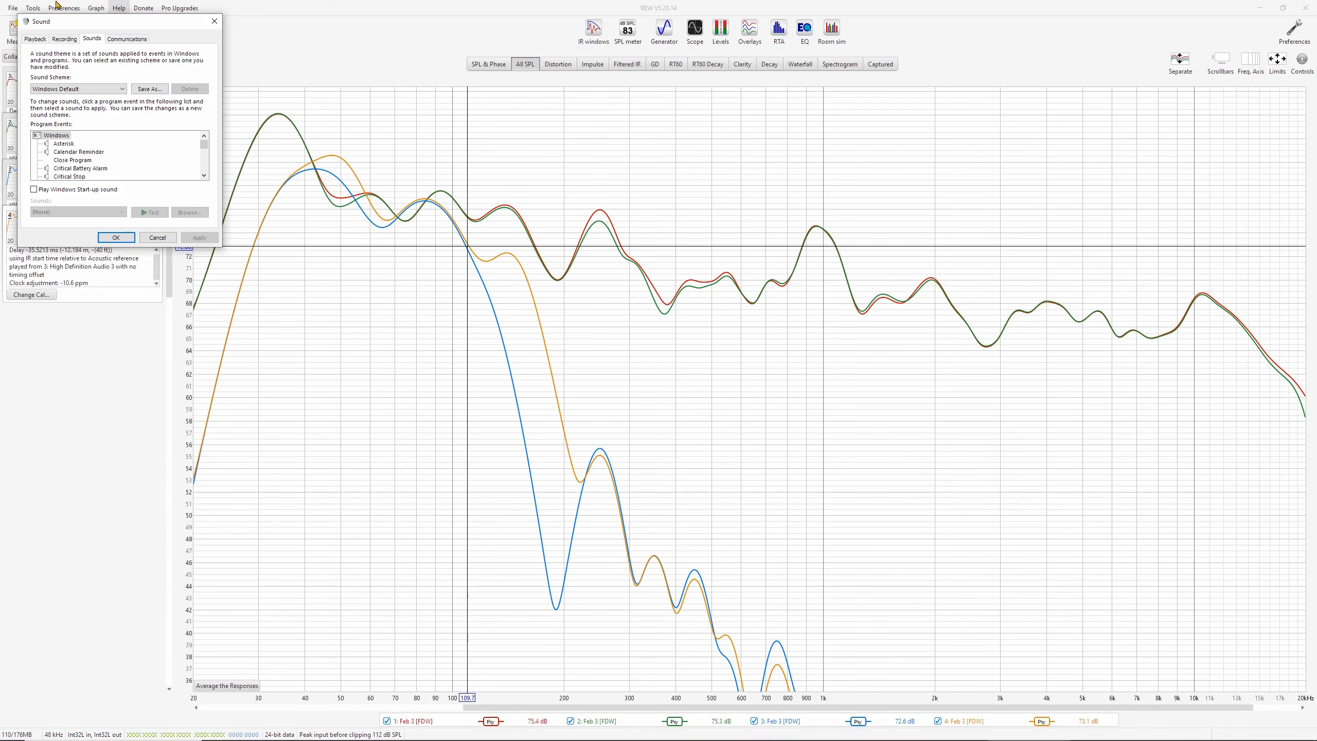
drag(113, 23, 318, 99)
click(237, 108)
click(289, 234)
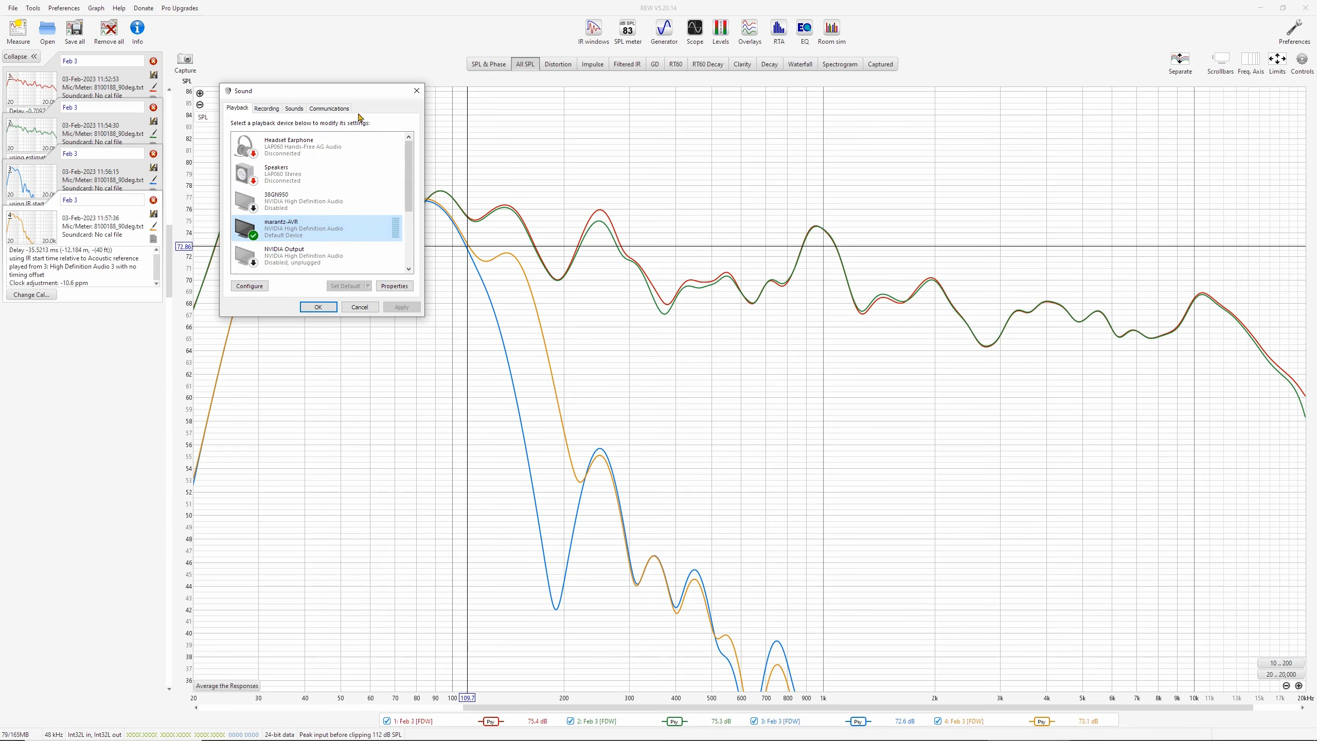
click(413, 91)
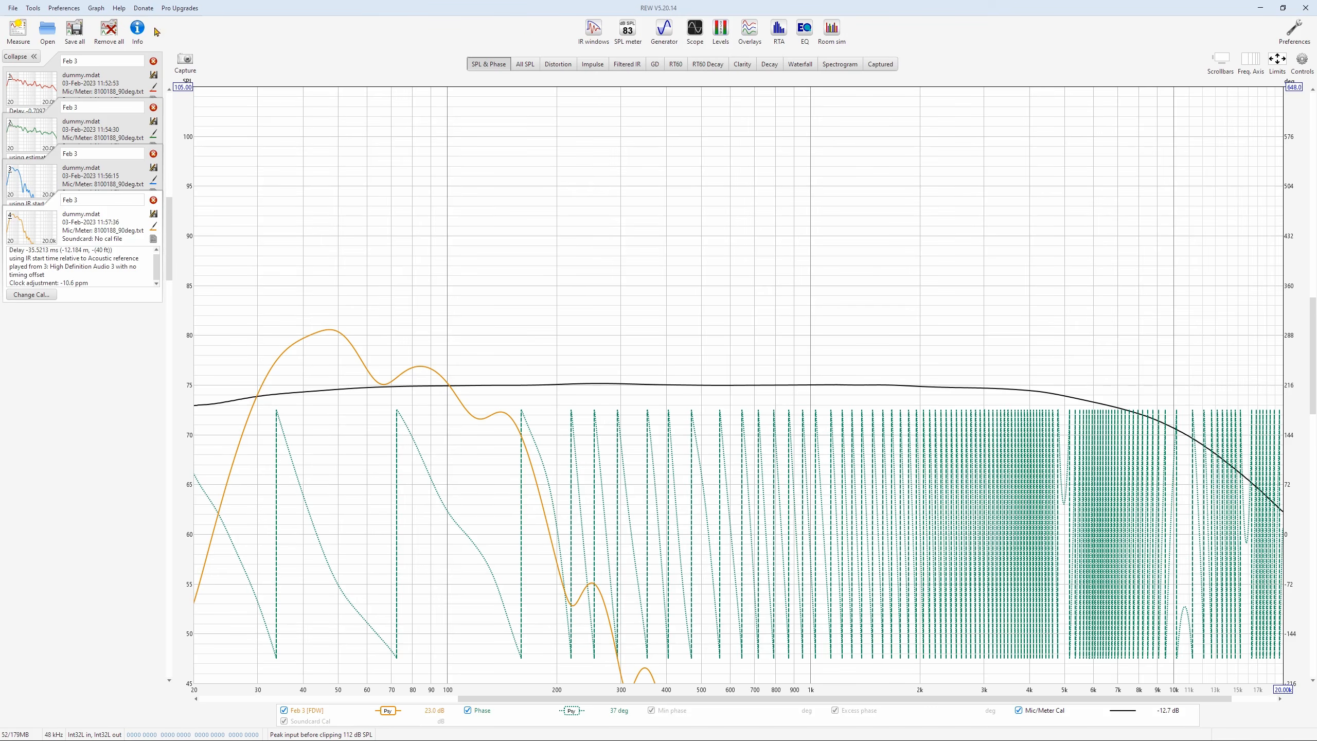
Remove all current measurements and open the saved measurement file 1.mdat
click(108, 30)
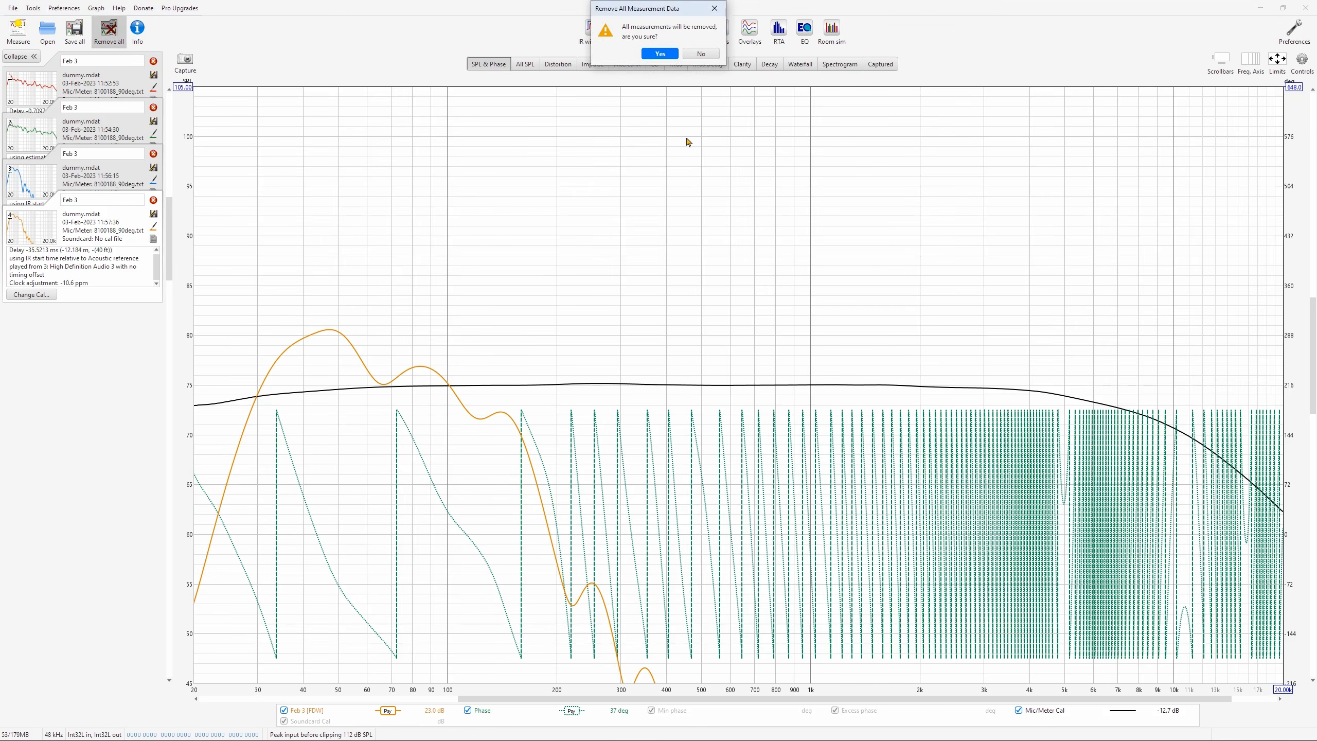
click(659, 54)
click(47, 30)
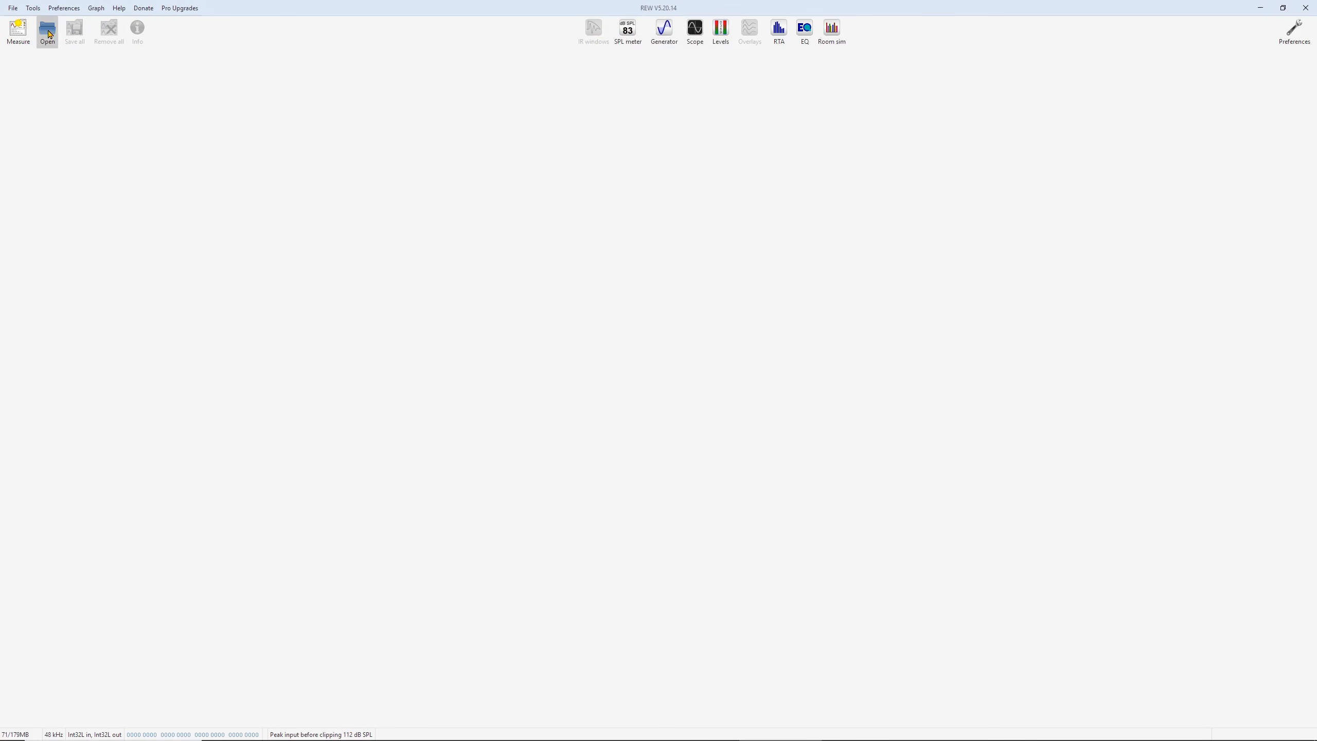
double_click(516, 299)
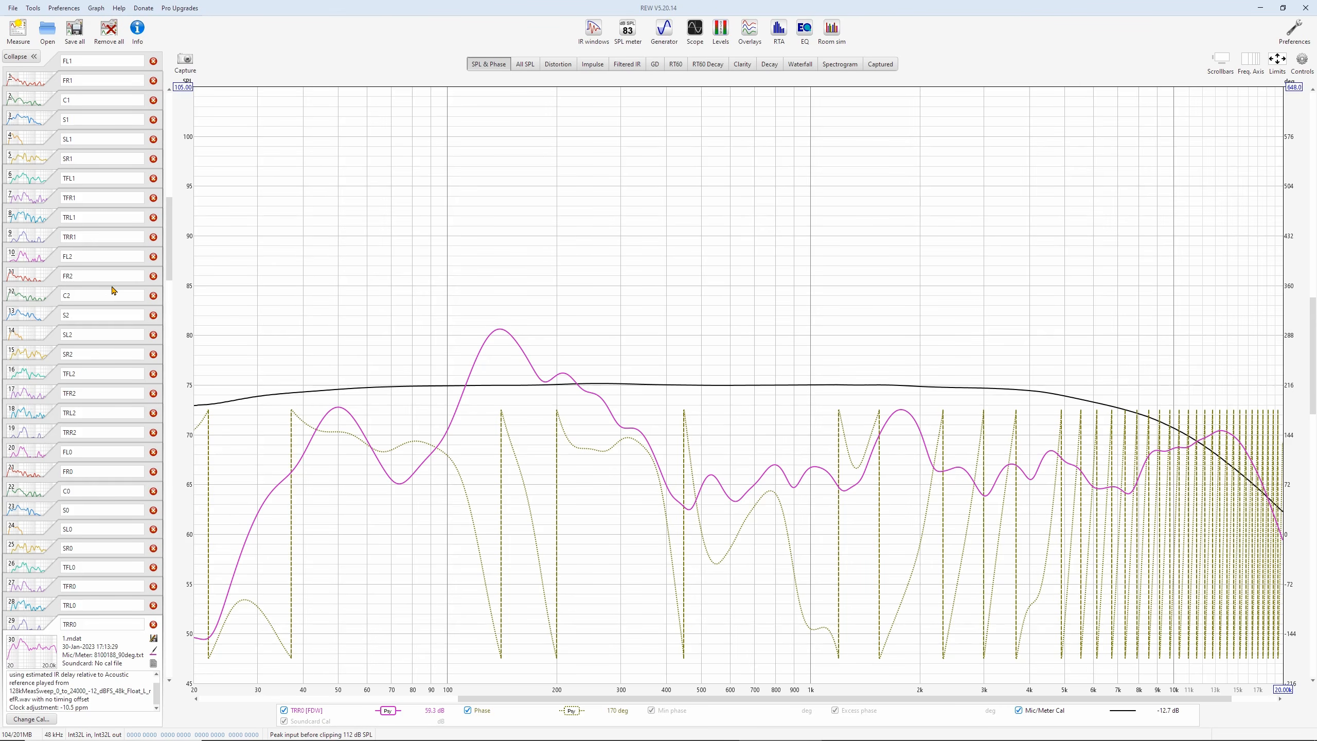
Look through the FR2, C2, TRR2, FL0 and TRR0 measurements to see how the three microphone positions are organised
click(56, 265)
click(62, 378)
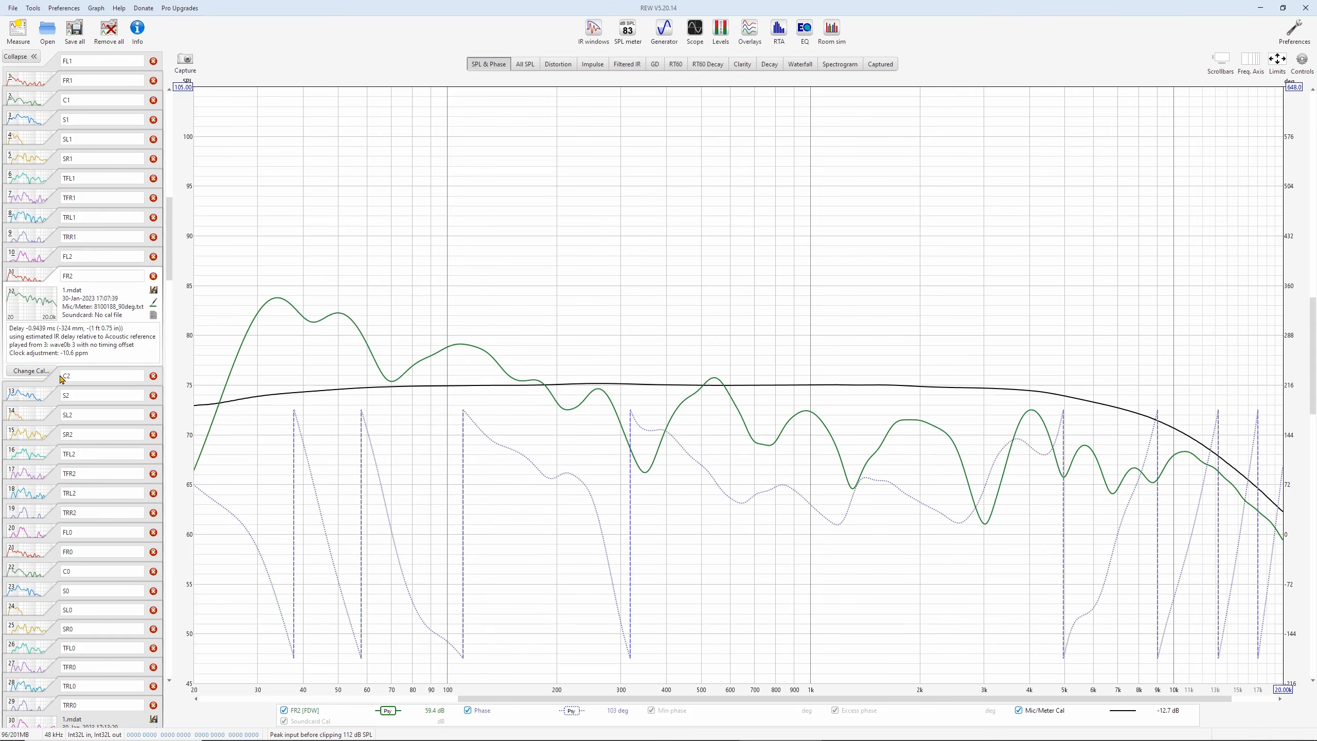
click(62, 377)
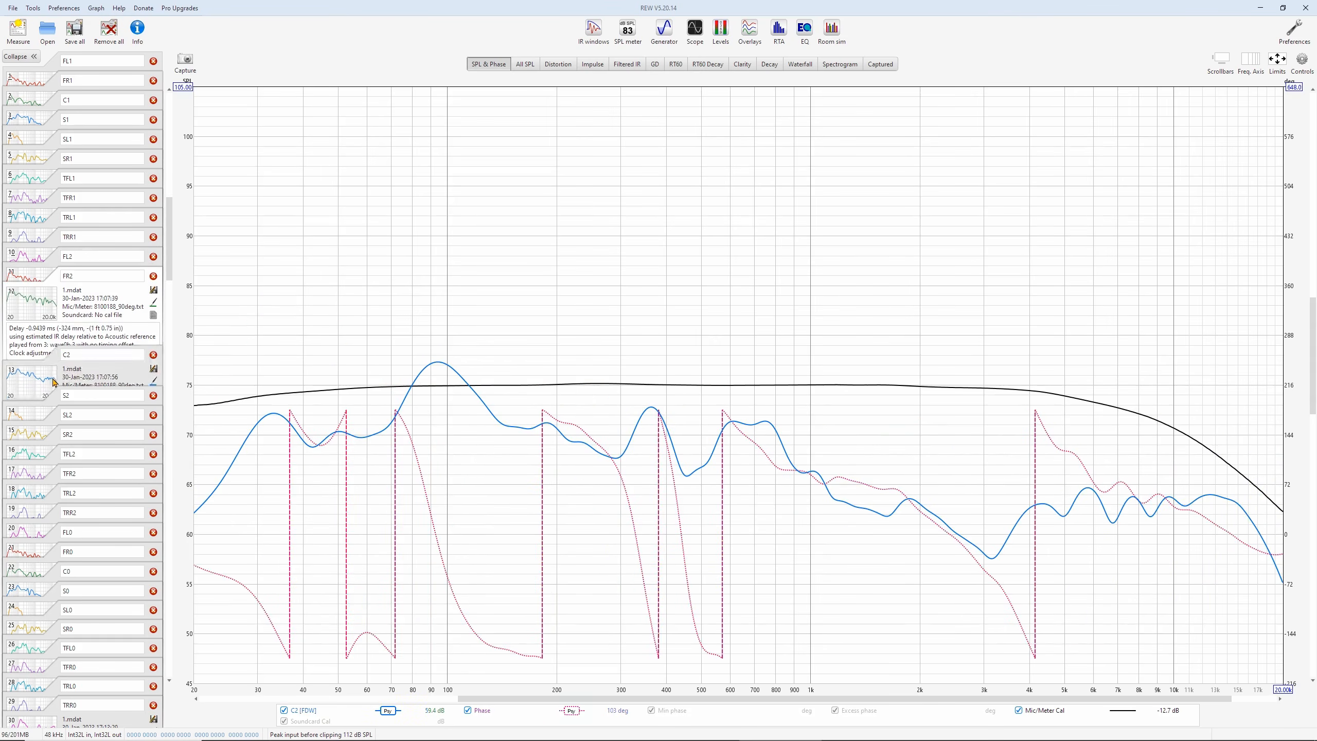
click(57, 514)
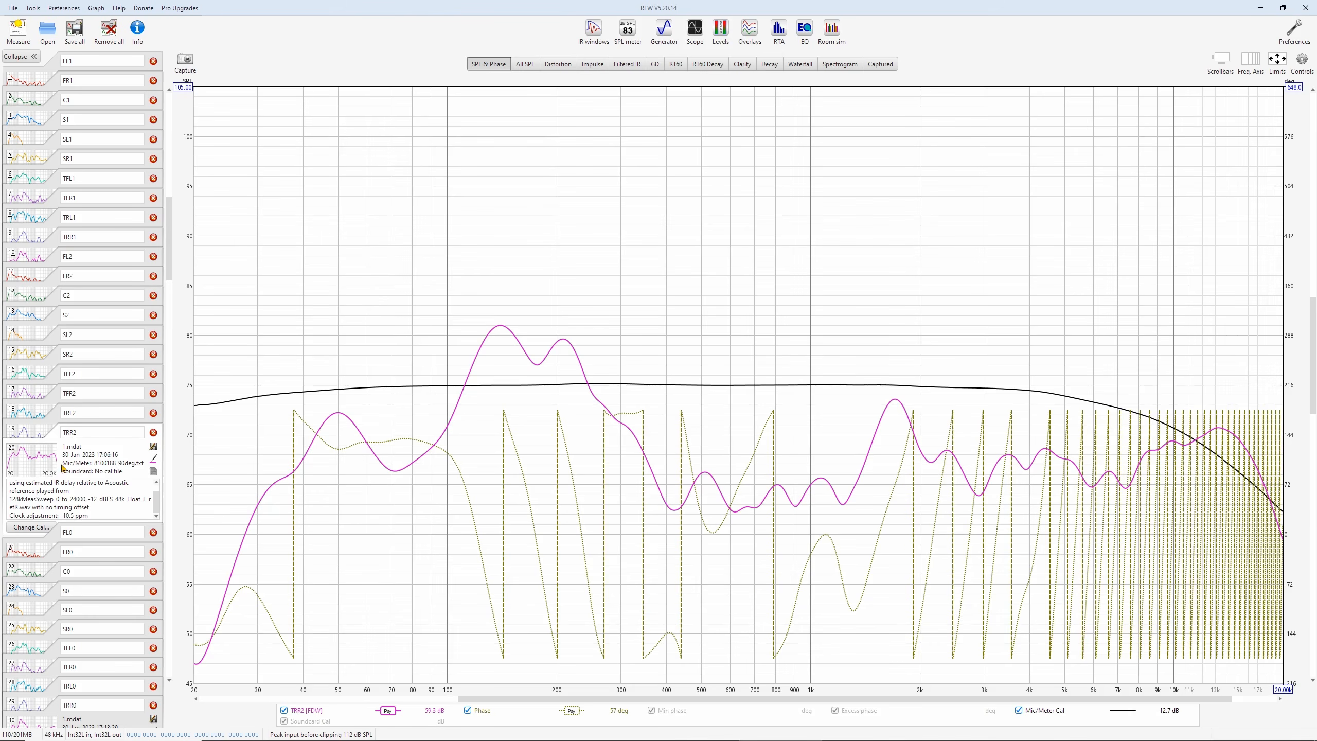
click(55, 544)
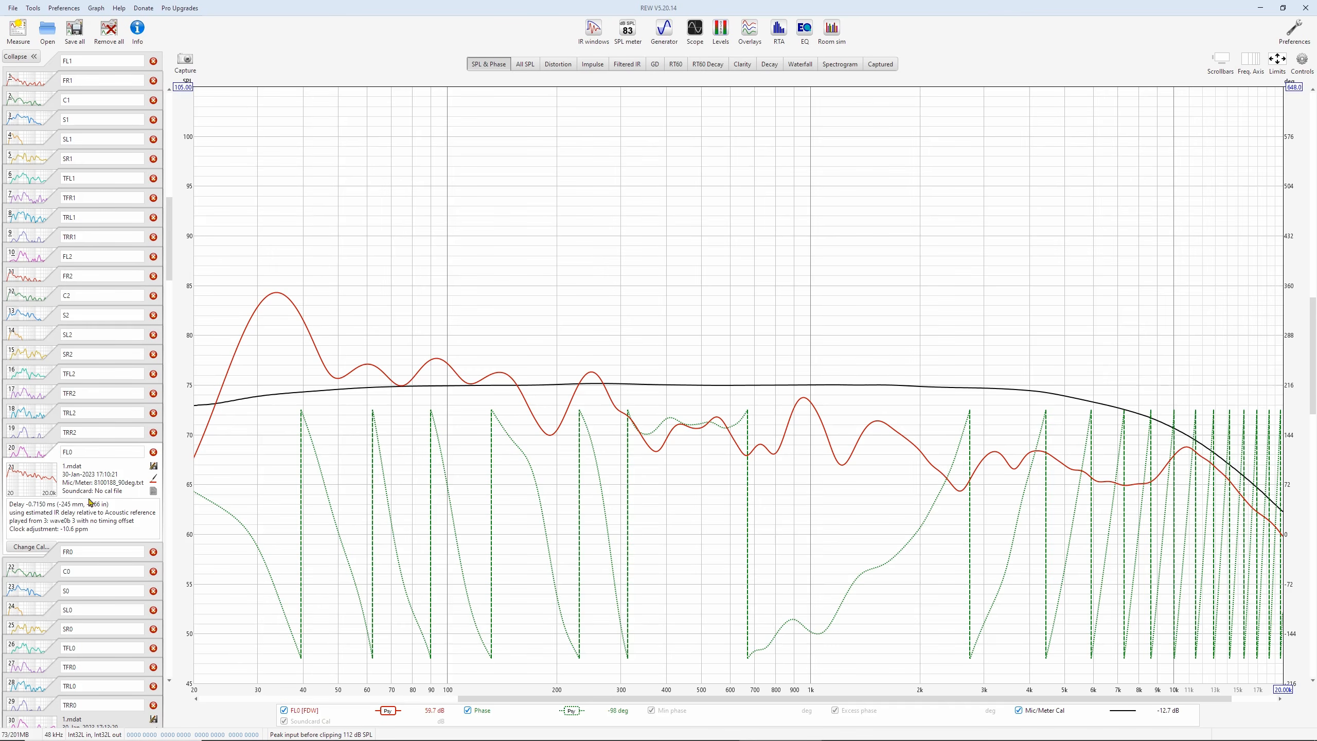
click(47, 562)
click(75, 716)
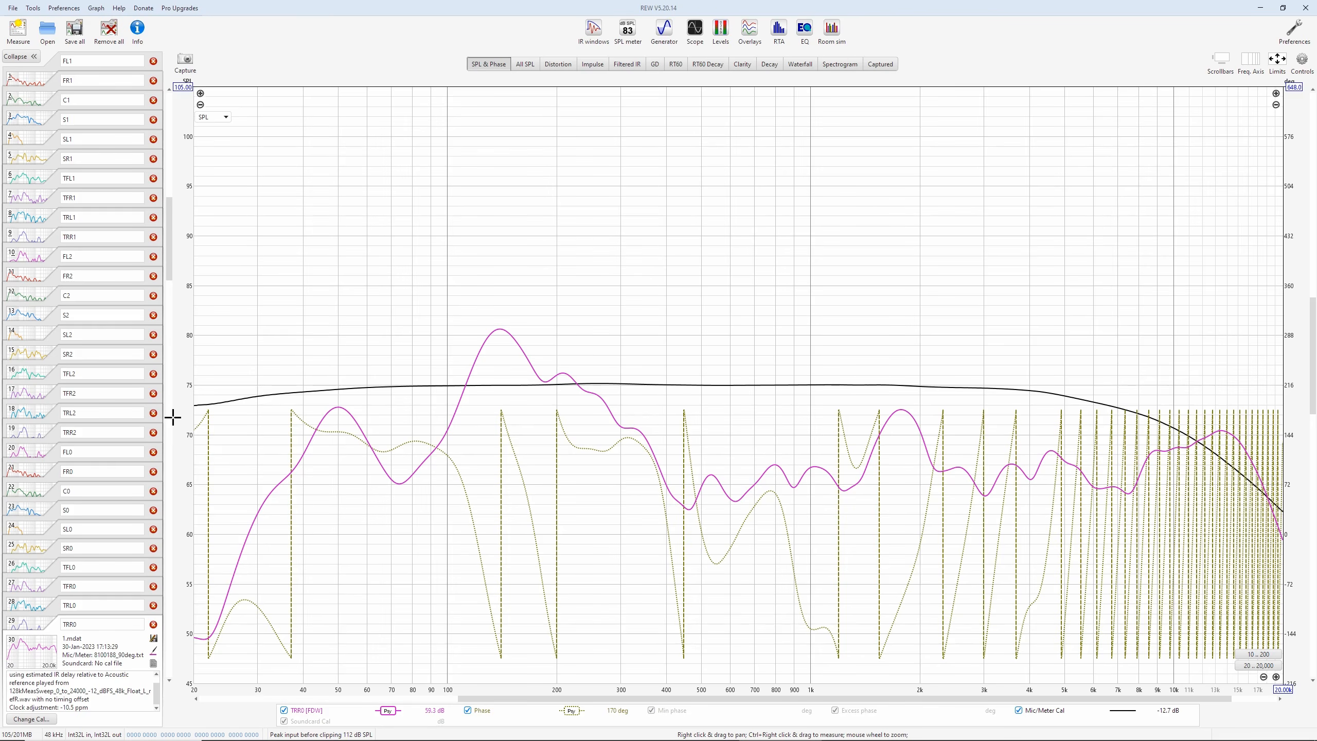
Move the FL0, FR0, C0 and S0 measurements to the start of the measurement list in that order
click(55, 465)
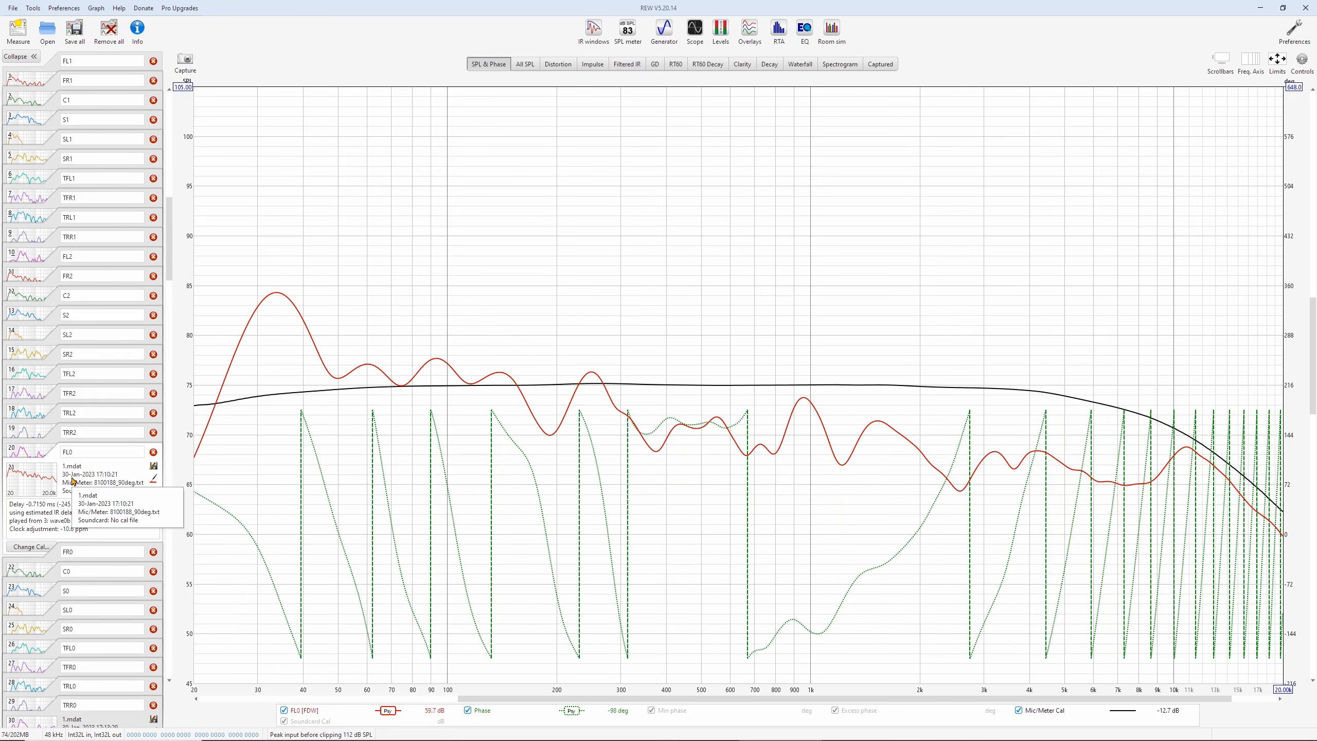
click(63, 552)
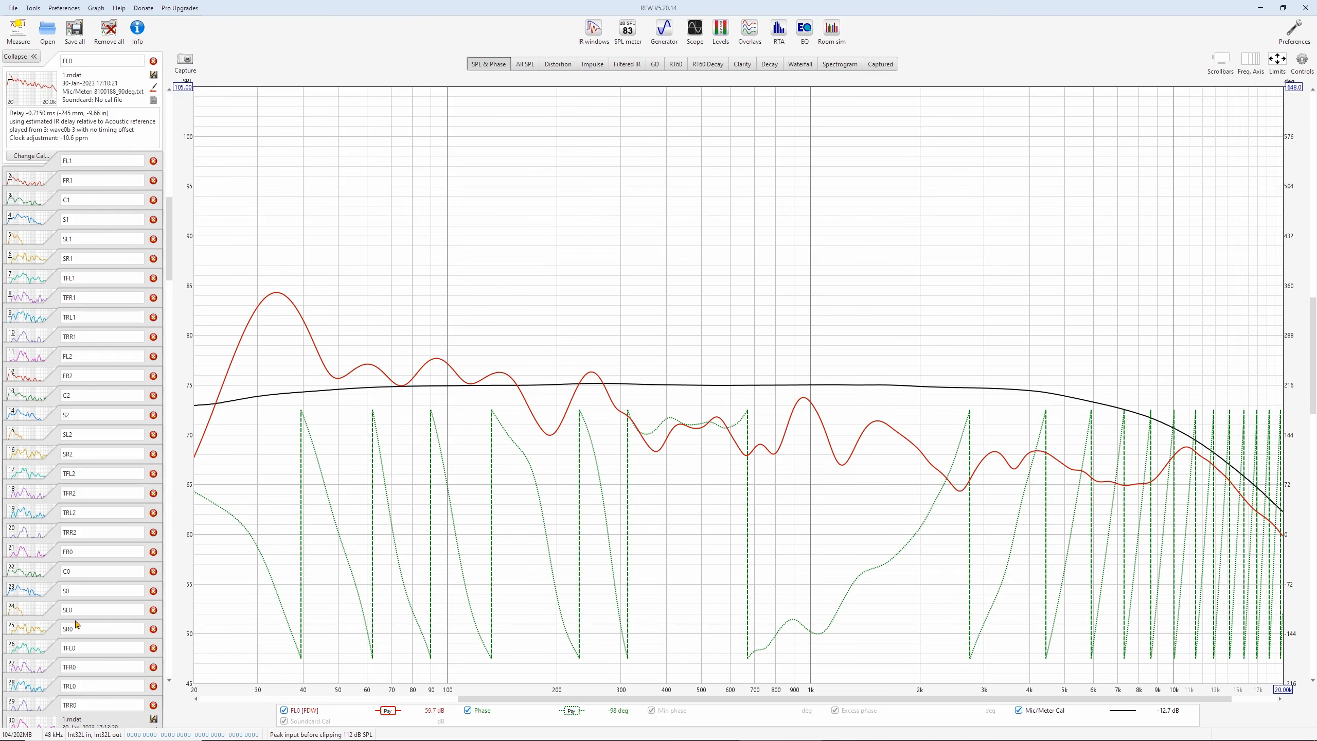
drag(83, 514, 105, 121)
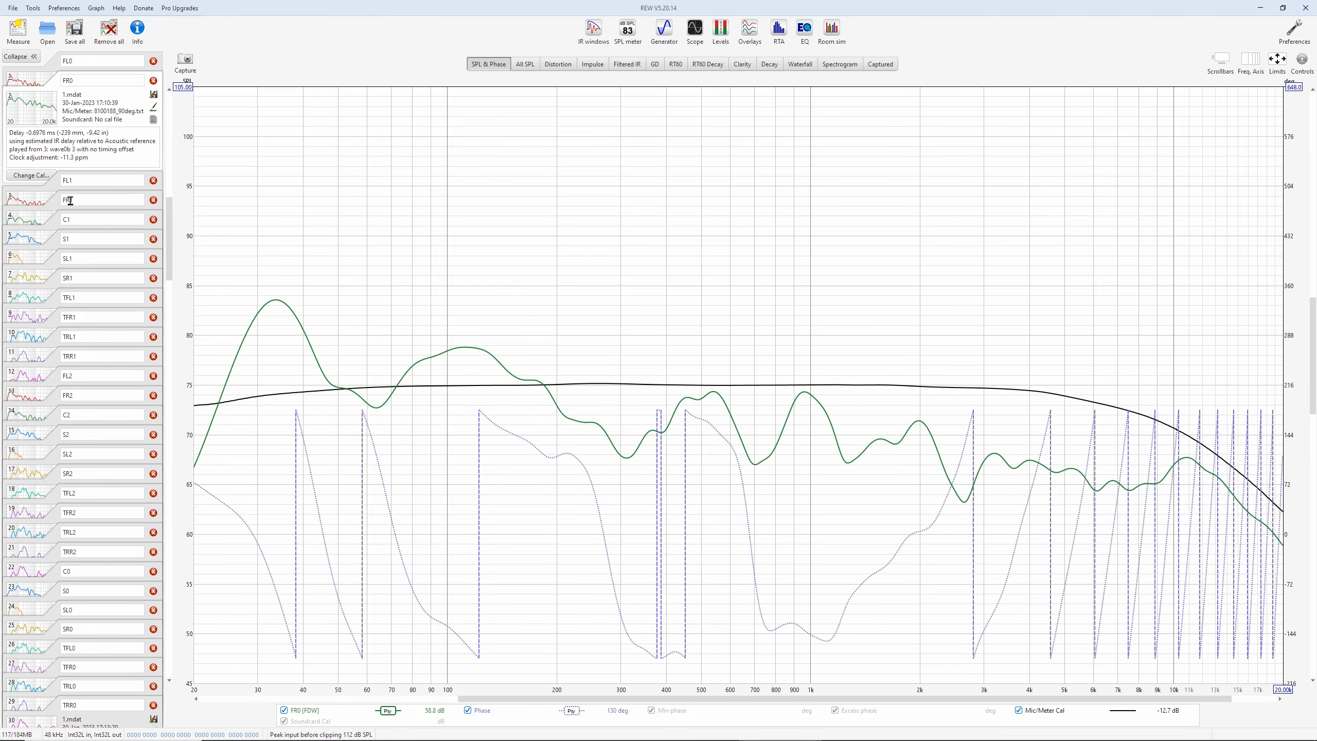
click(65, 569)
drag(93, 505, 117, 117)
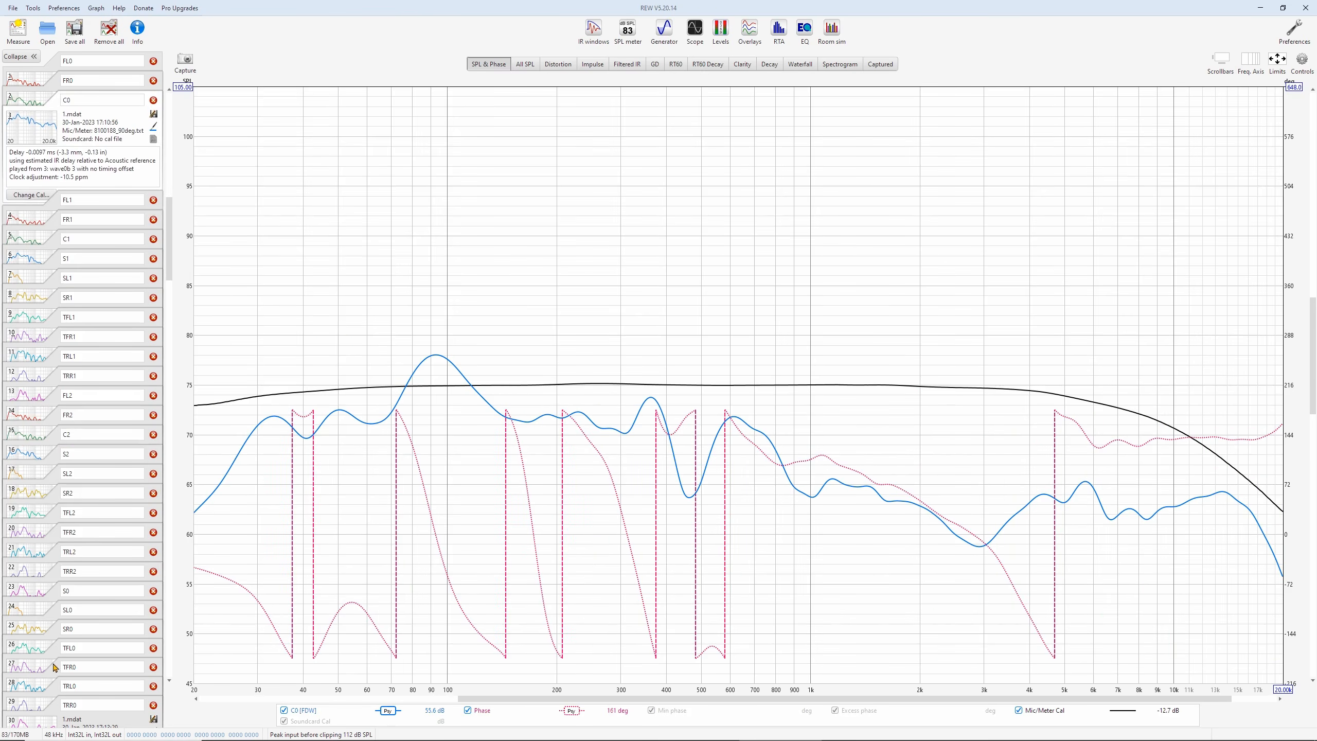
click(63, 597)
drag(89, 547, 108, 186)
Move SL0, SR0, TFL0, TFR0, TRR0 and TRL0 below S0 so all position 0 measurements precede FL1
click(65, 609)
drag(85, 592, 102, 205)
click(65, 648)
drag(85, 623, 100, 312)
click(64, 667)
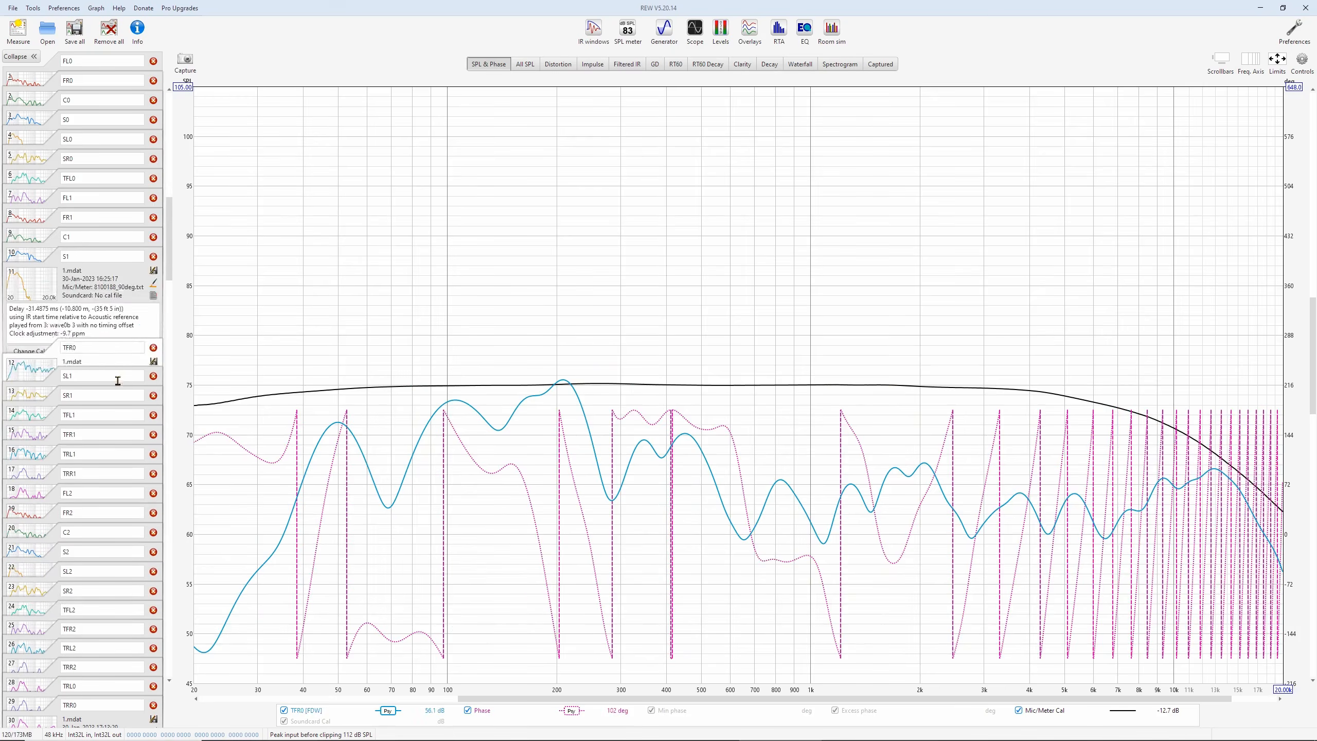
click(65, 686)
drag(86, 659, 94, 265)
click(65, 714)
drag(97, 655, 92, 256)
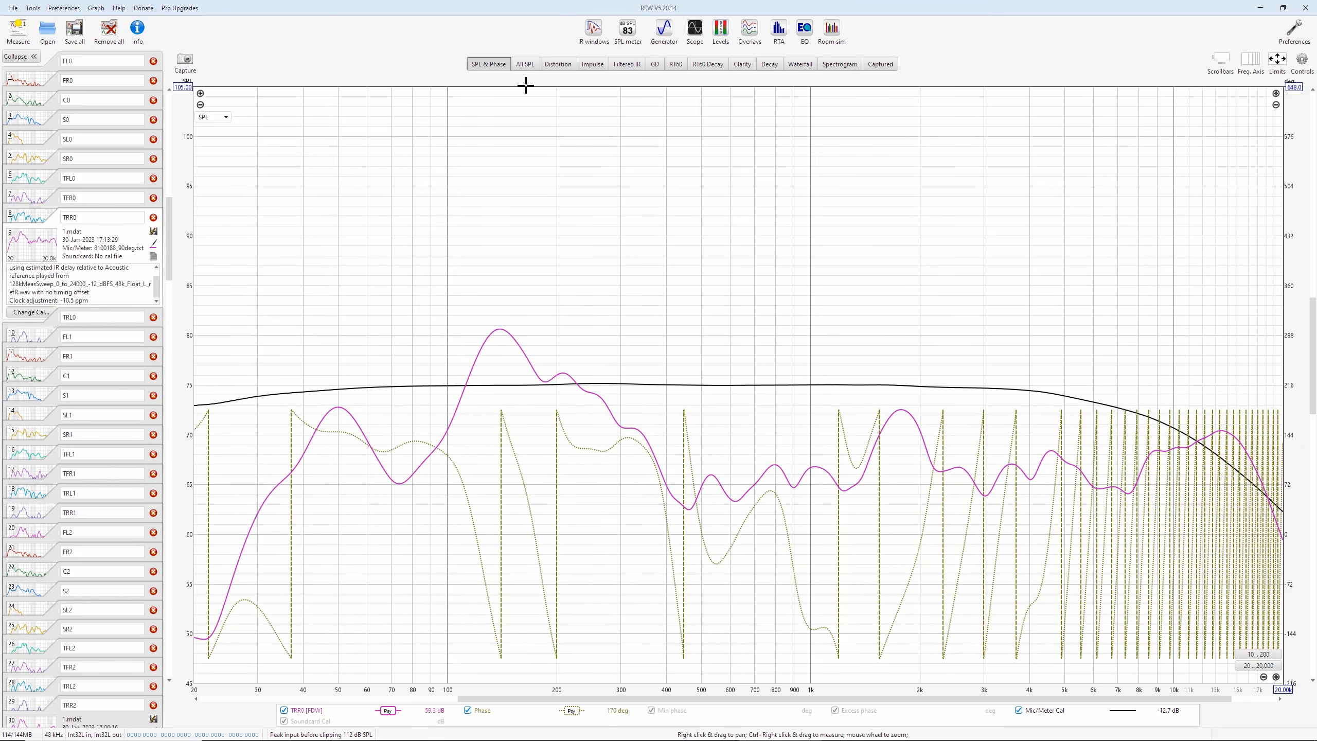
Show only the FL0, FL1 and FL2 traces on the All SPL graph
click(525, 63)
right_click(640, 678)
click(674, 636)
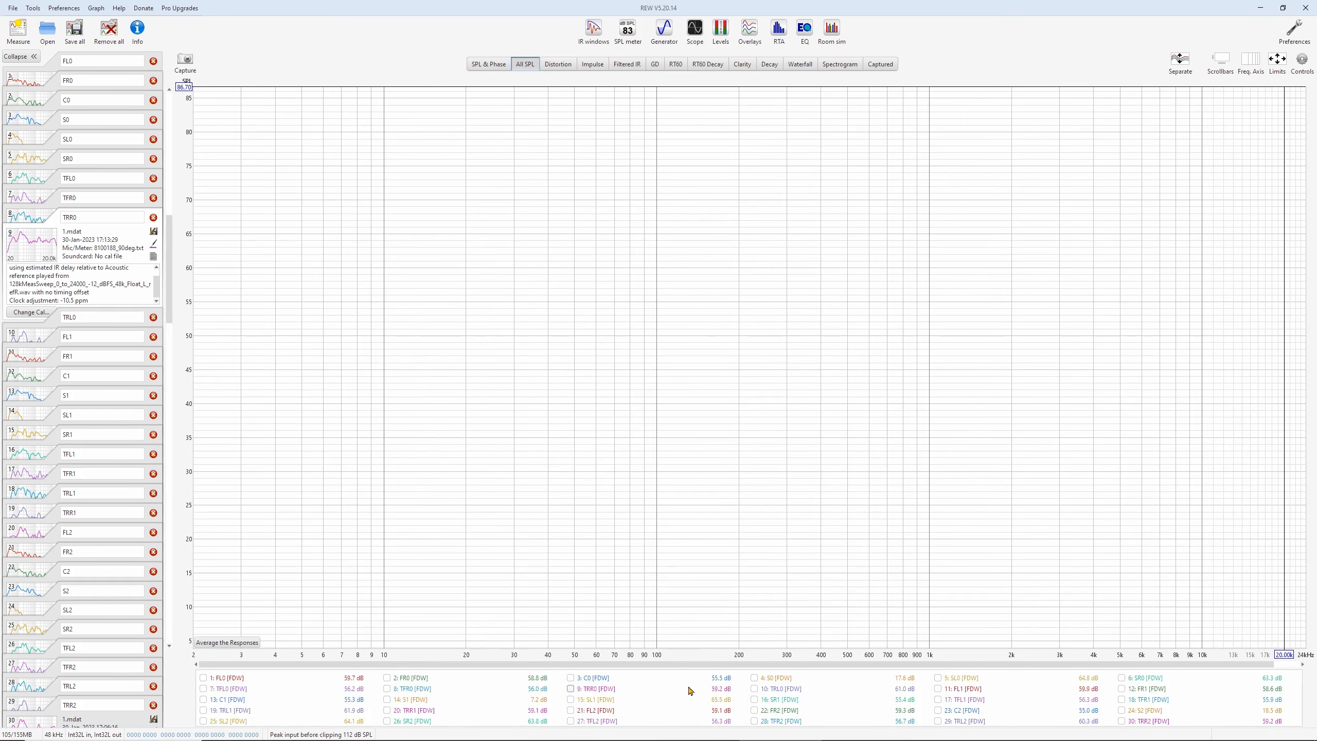
click(203, 678)
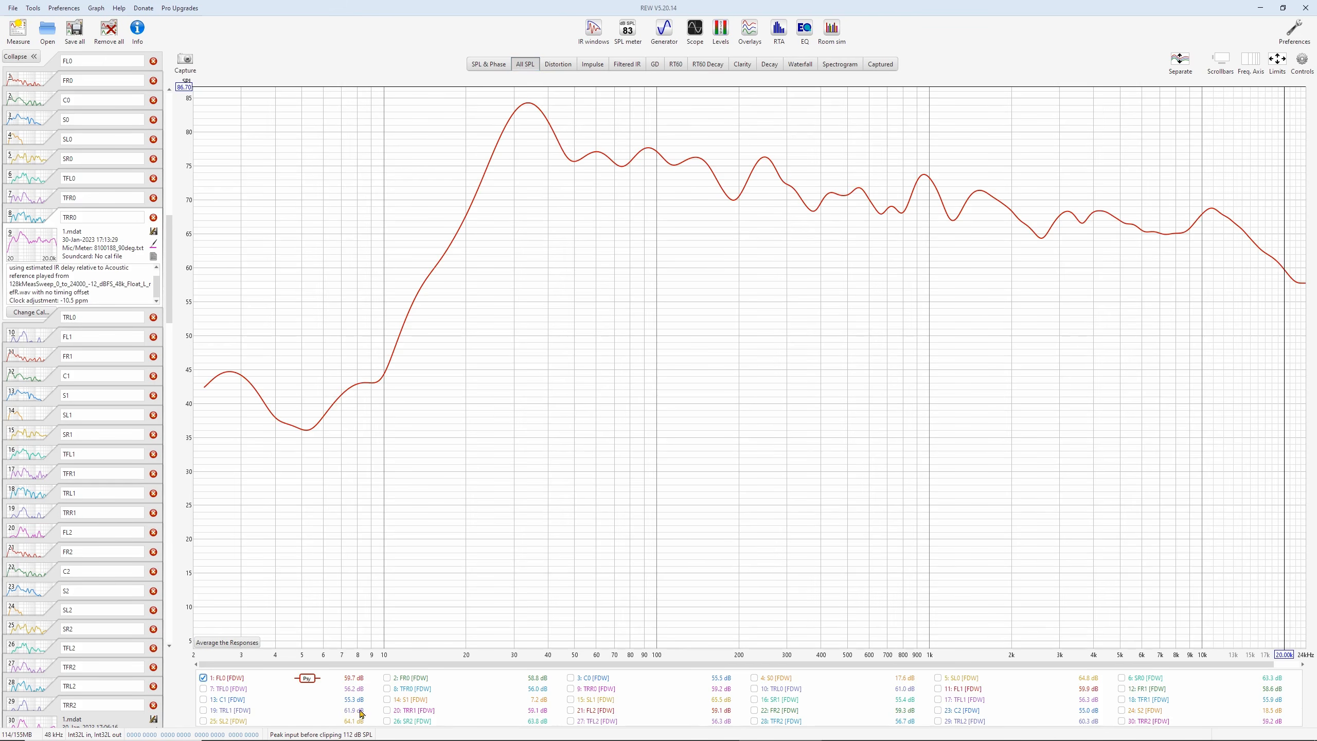
click(938, 688)
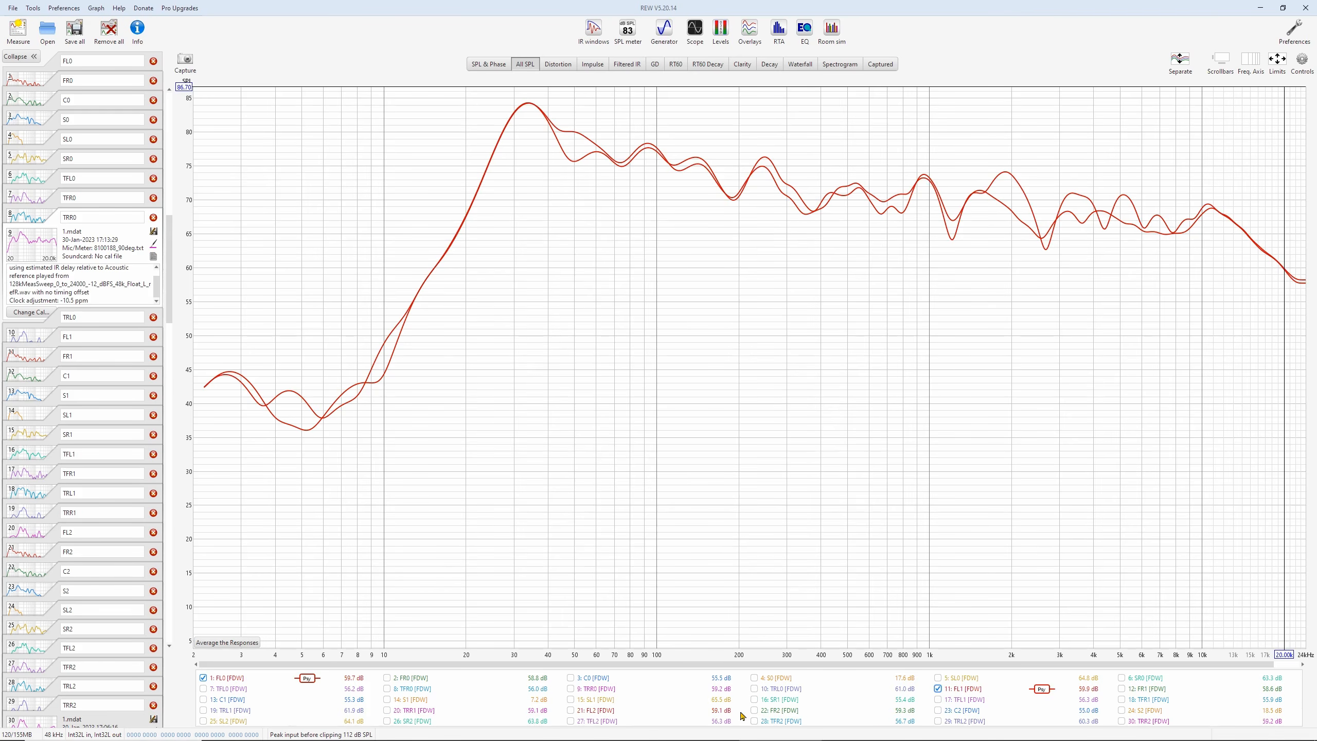
click(589, 712)
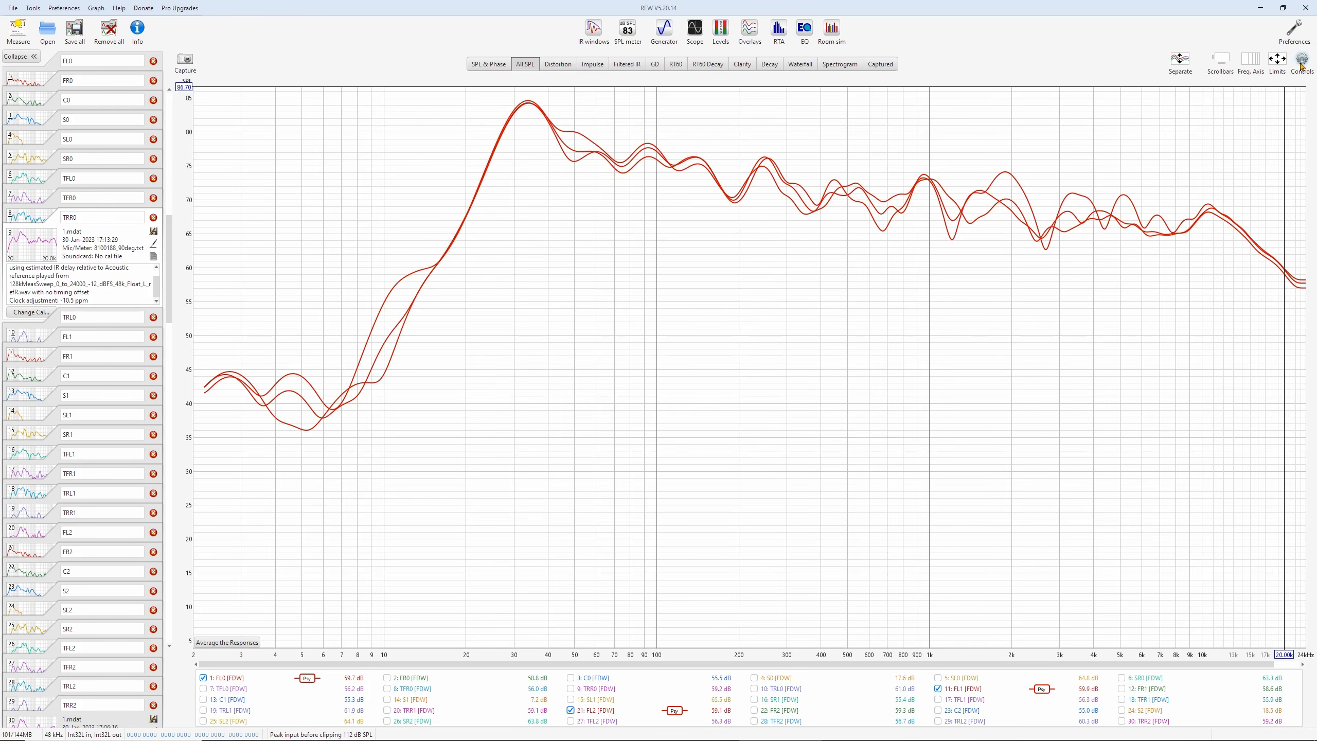
Copy the FL0, FL1 and FL2 trace selection to the other overlay graphs
mouse_move(1302, 65)
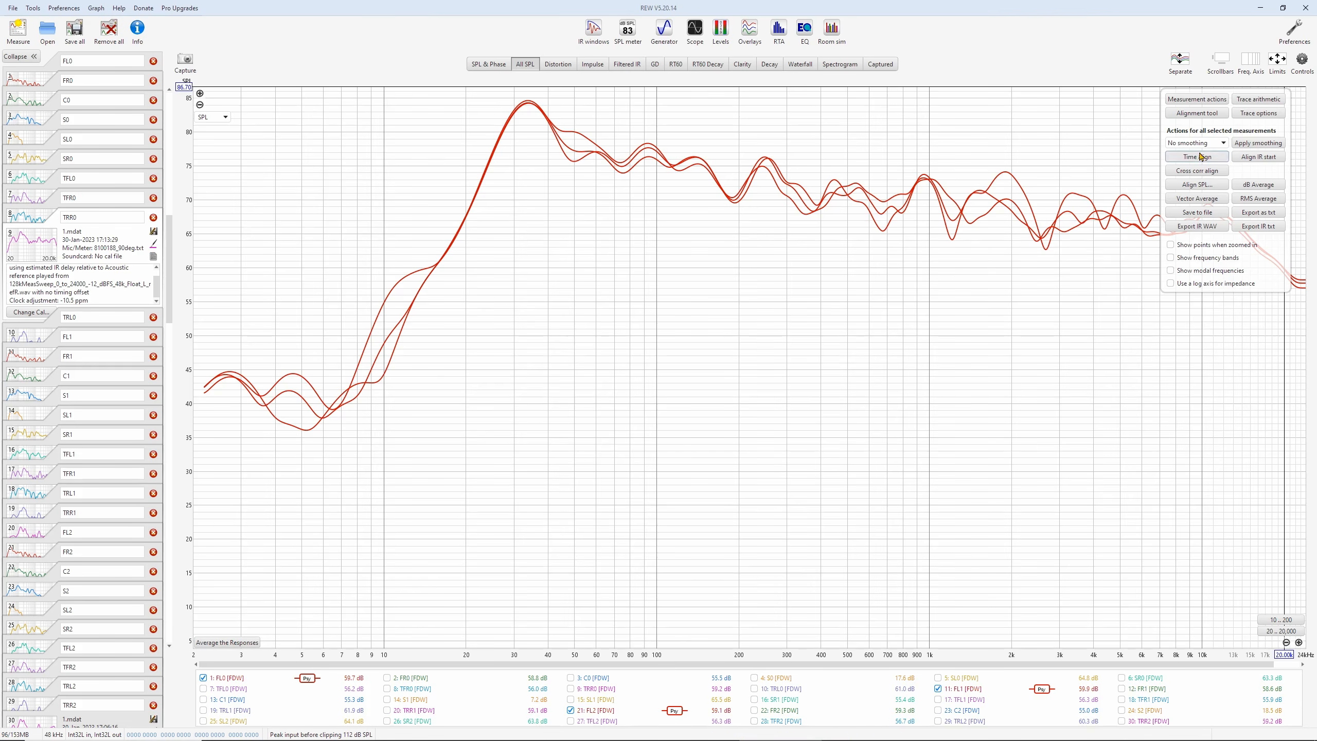
click(750, 34)
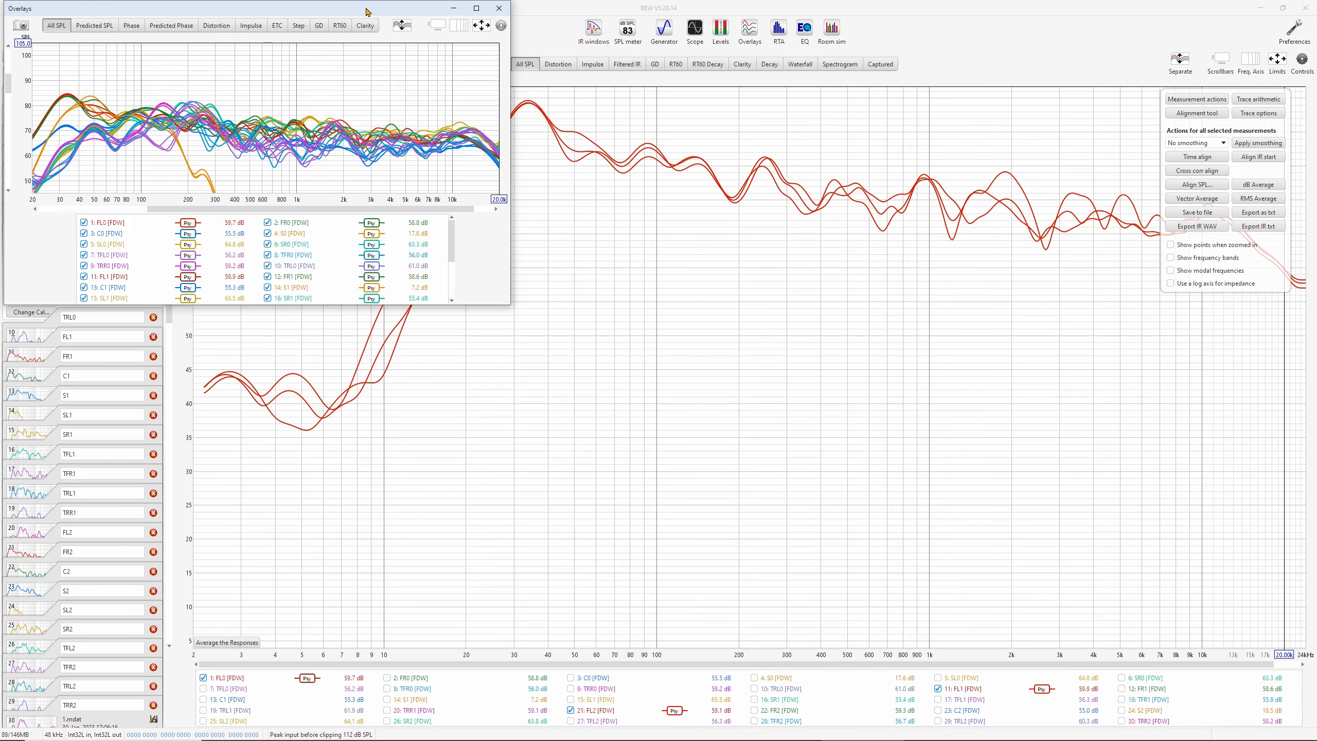
click(499, 8)
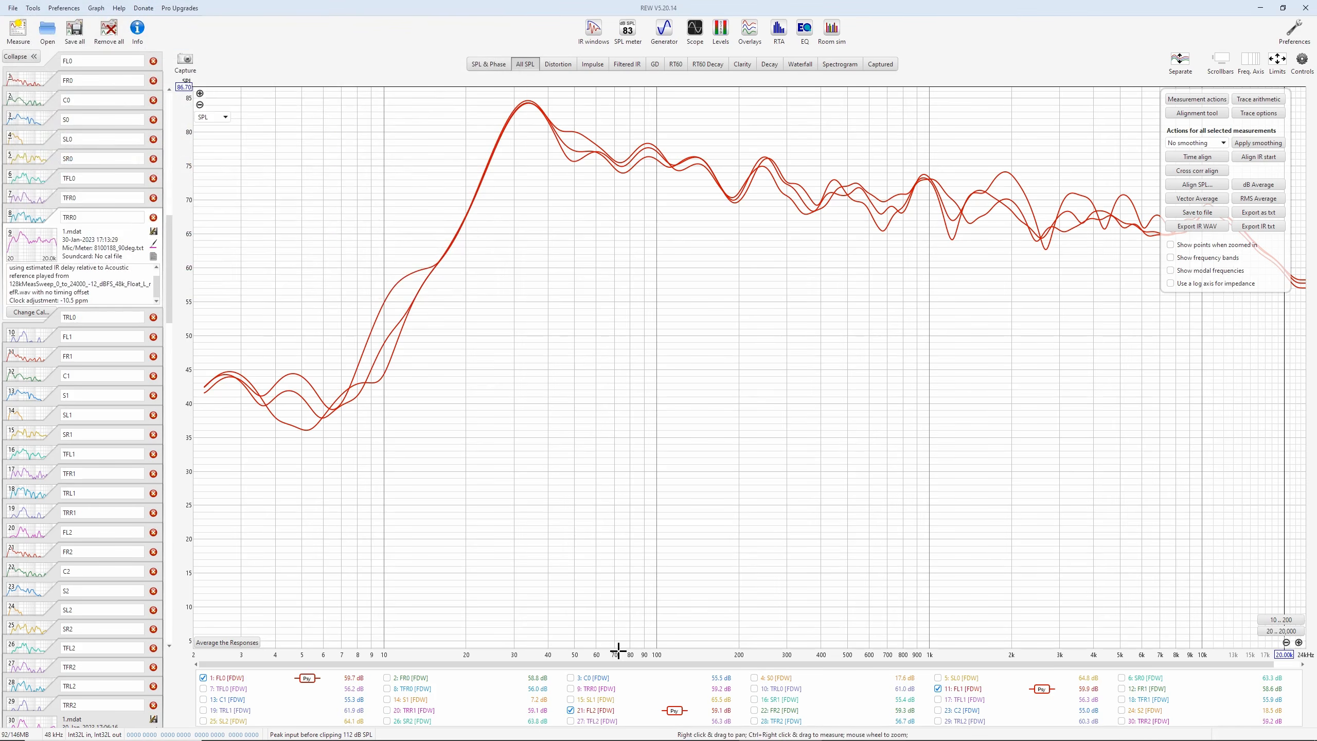
right_click(643, 687)
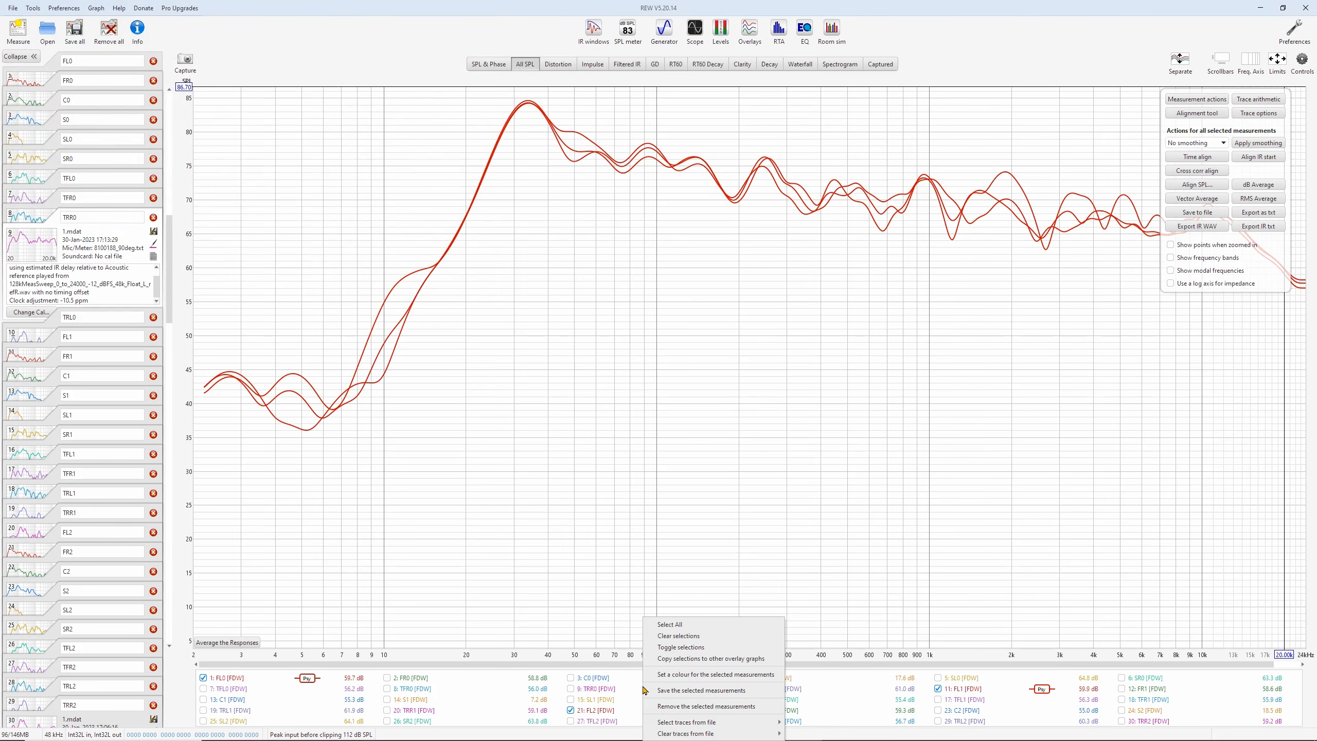
click(732, 658)
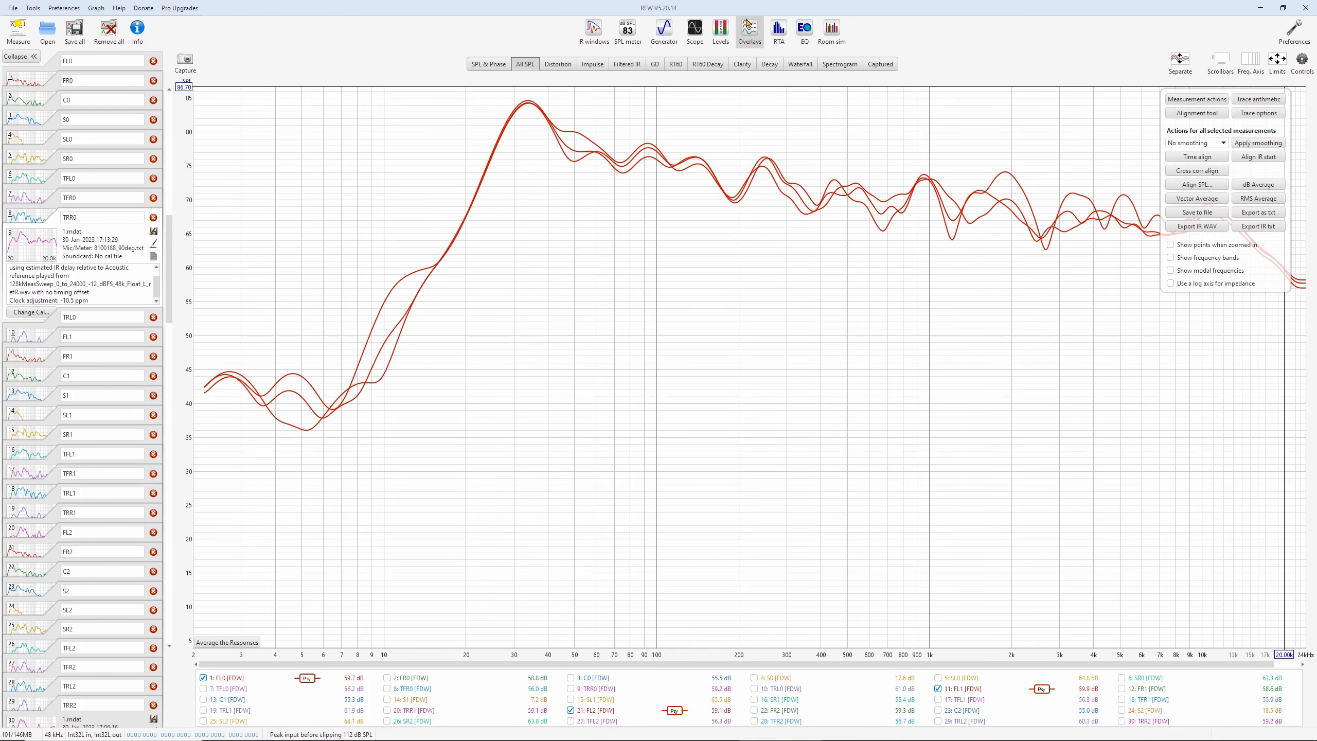
Show the selected measurements in the Overlays impulse graph with the vertical axis in %
click(744, 36)
drag(338, 7, 486, 32)
click(397, 51)
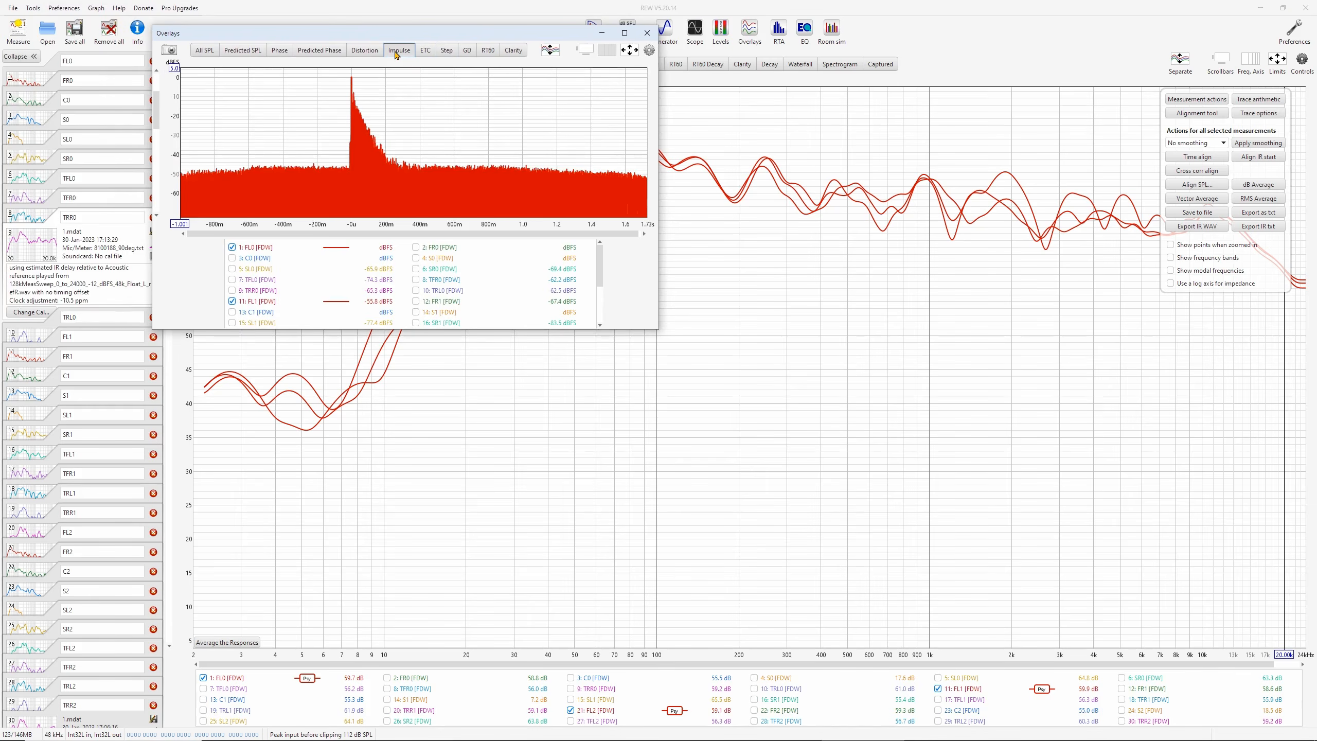
click(212, 99)
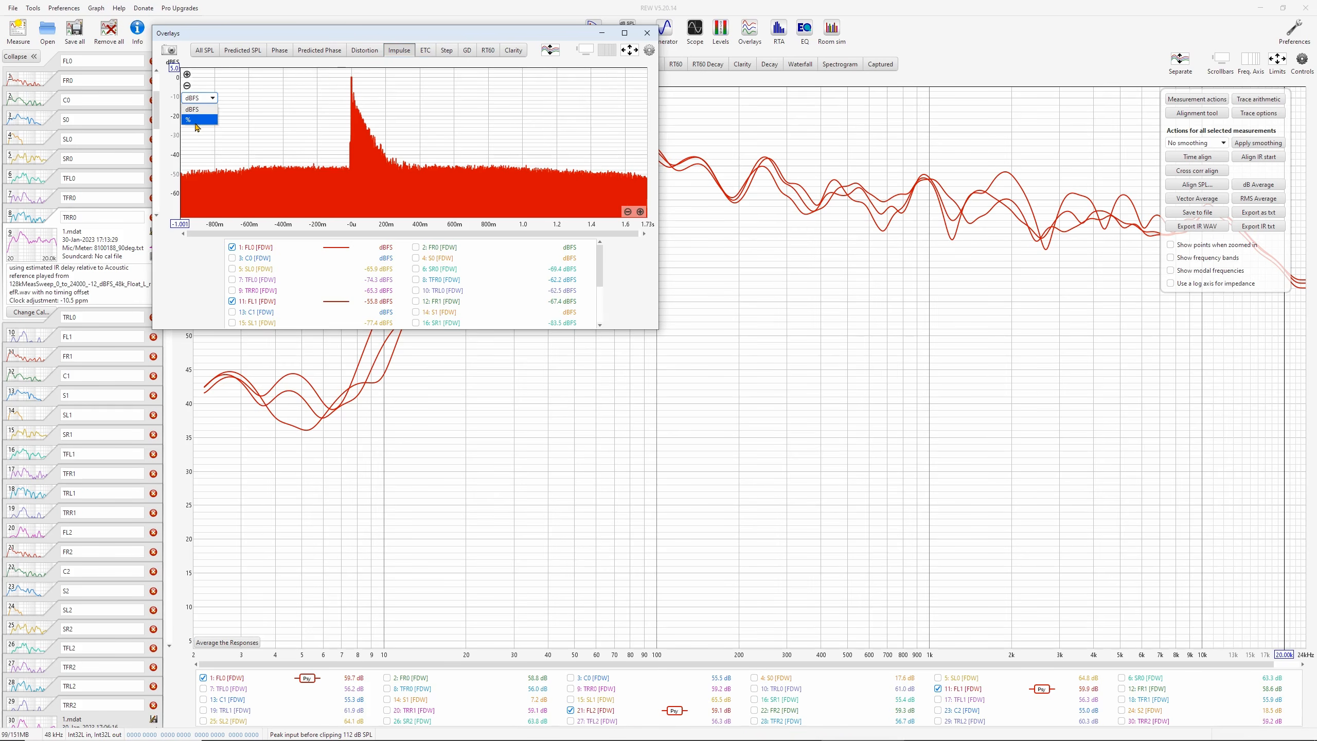
click(196, 120)
Examine the onset of the overlaid impulse responses between about -29 and 25 ms
click(640, 212)
click(640, 211)
drag(610, 187, 246, 176)
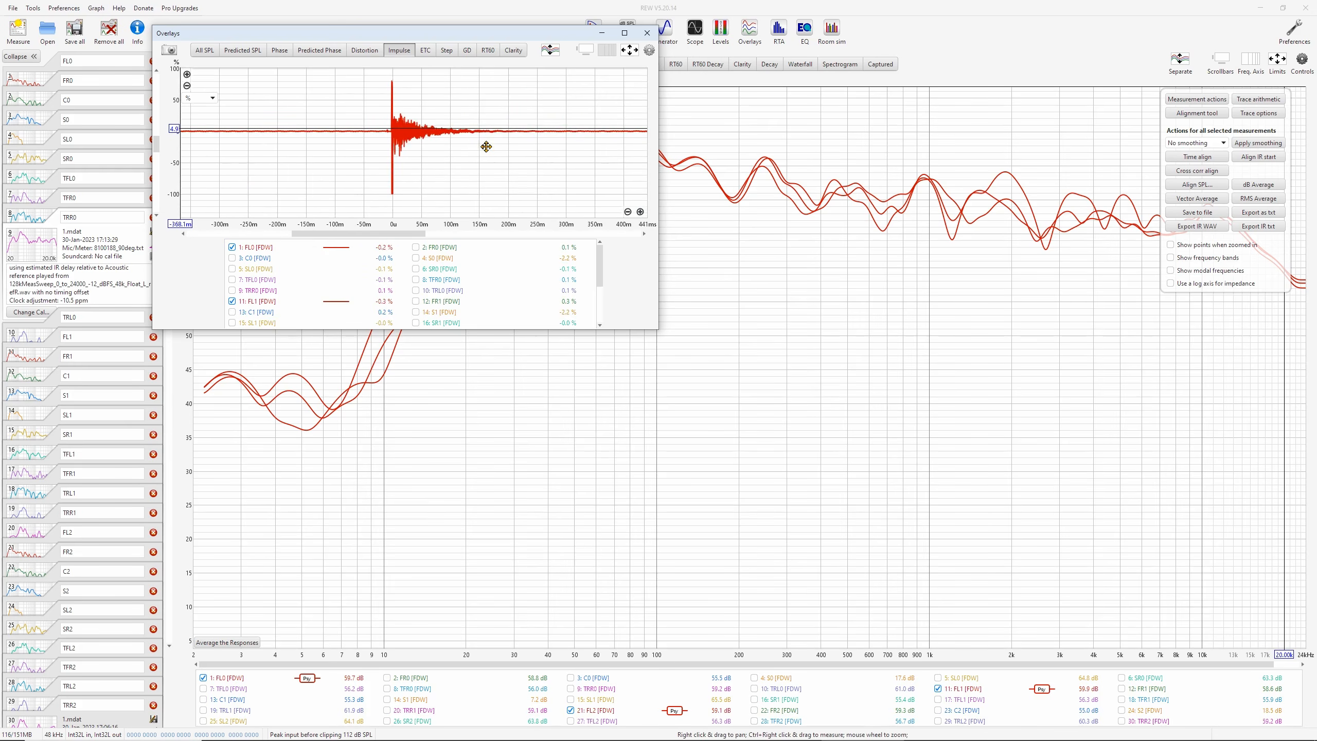
drag(486, 146, 441, 165)
mouse_move(330, 137)
mouse_down()
mouse_move(387, 173)
mouse_move(363, 168)
mouse_up()
click(345, 150)
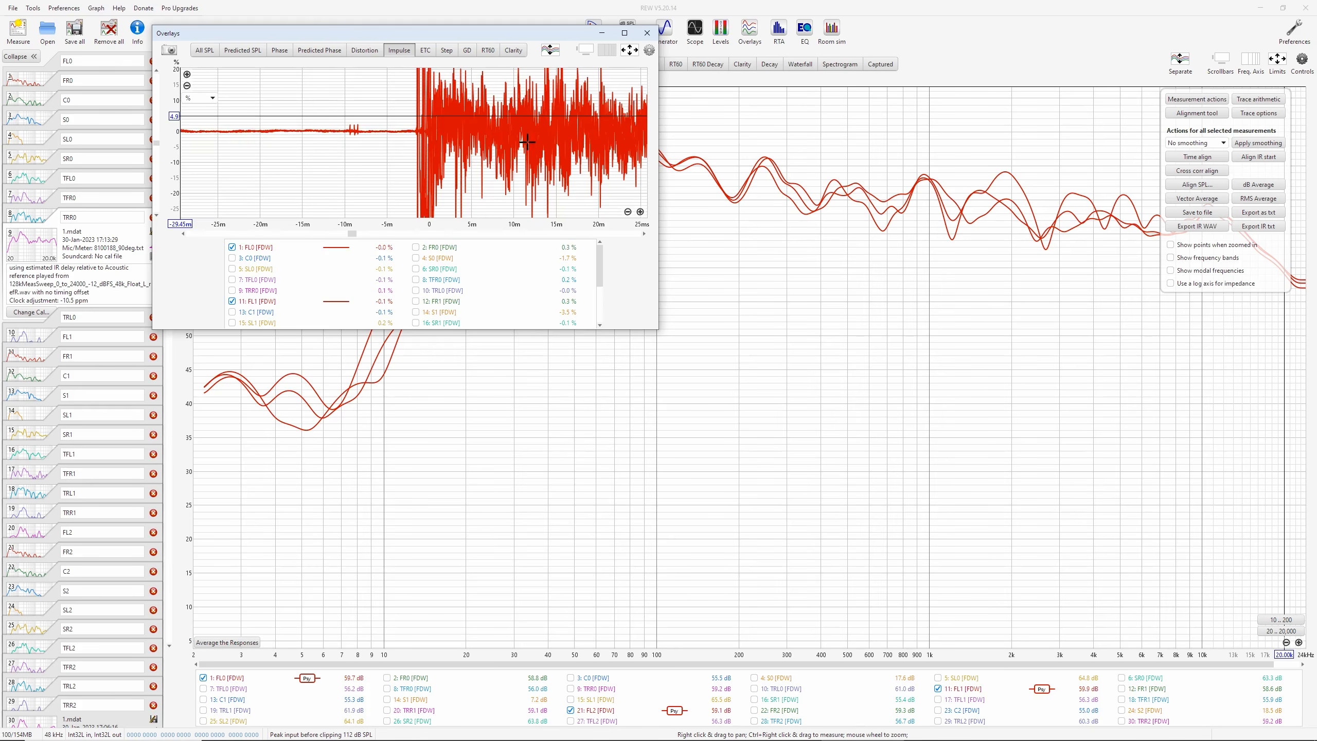
Maximise the Overlays window and compare the FL0, FL1 and FL2 impulse peaks between about -6 and 5 ms
click(625, 34)
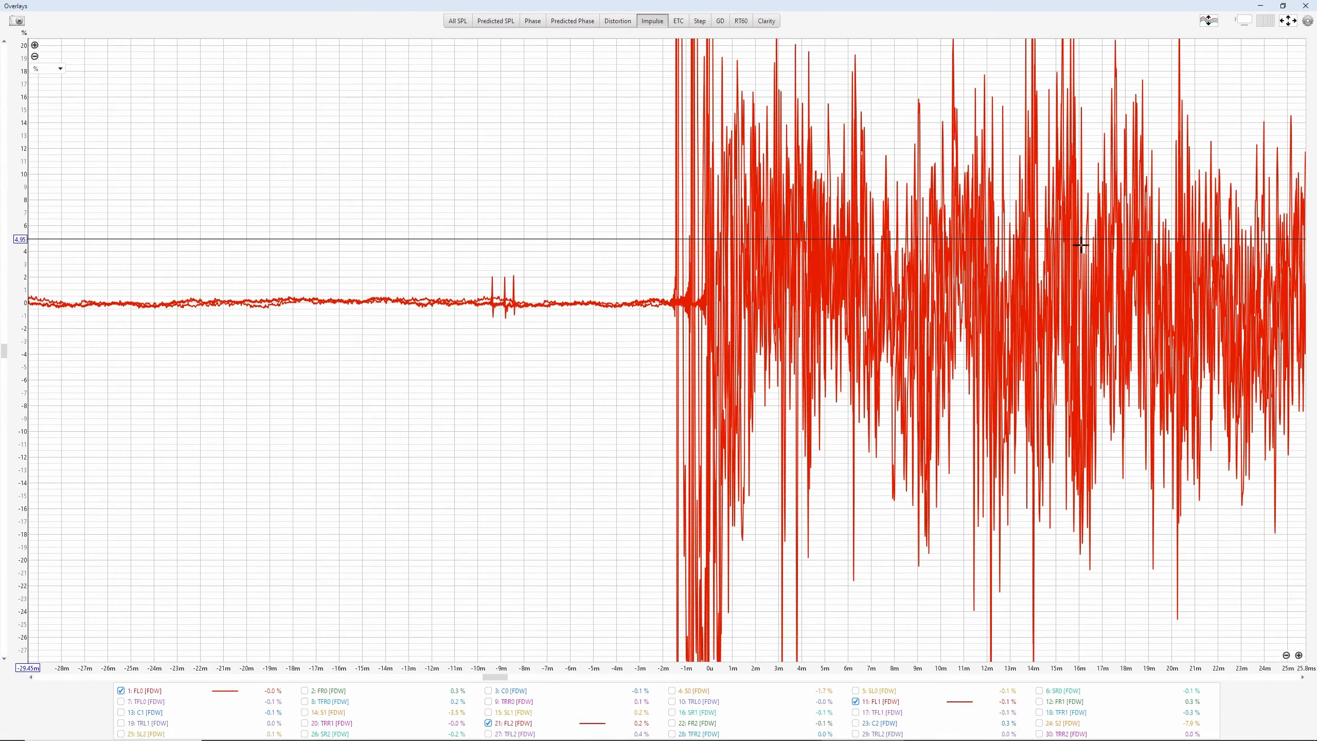
click(35, 57)
click(35, 57)
click(35, 57)
click(35, 58)
drag(854, 278, 849, 355)
click(1298, 656)
click(1299, 655)
drag(1156, 521, 514, 465)
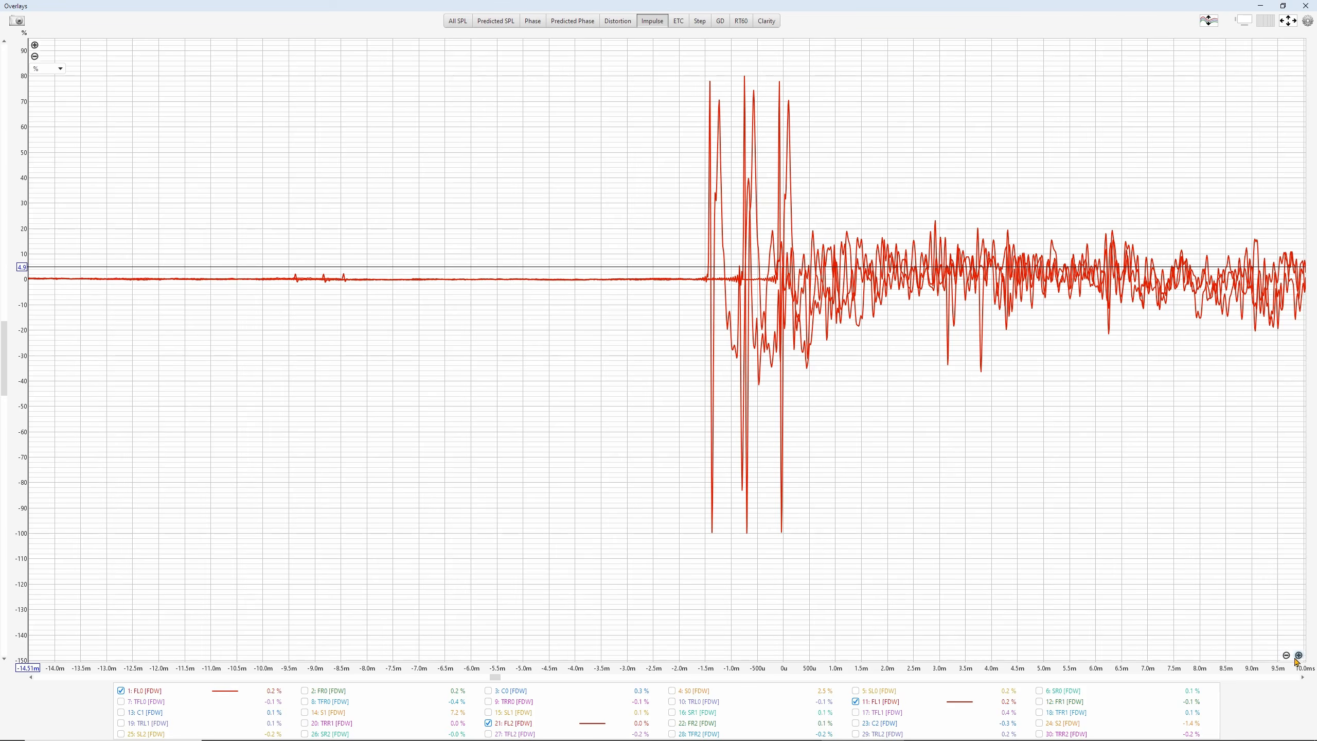
click(1299, 655)
click(1299, 655)
drag(1147, 491, 653, 485)
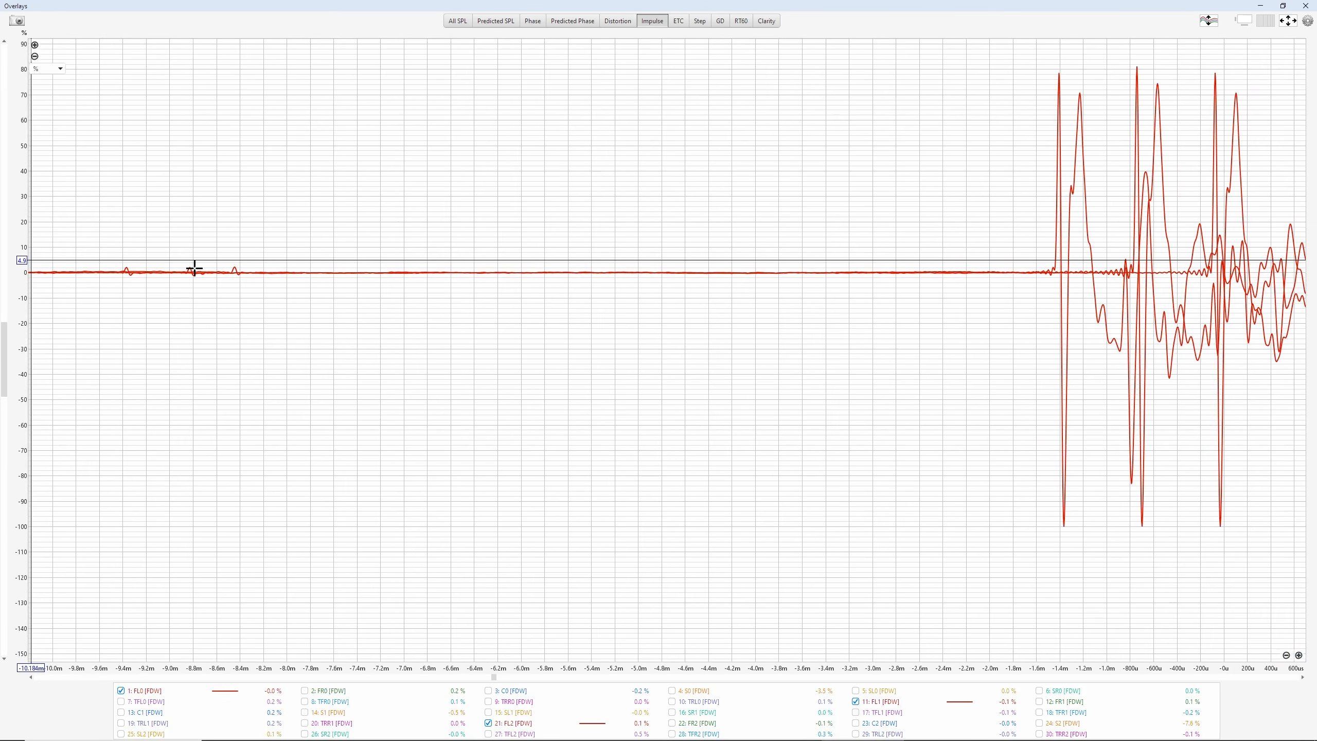
drag(759, 396, 464, 386)
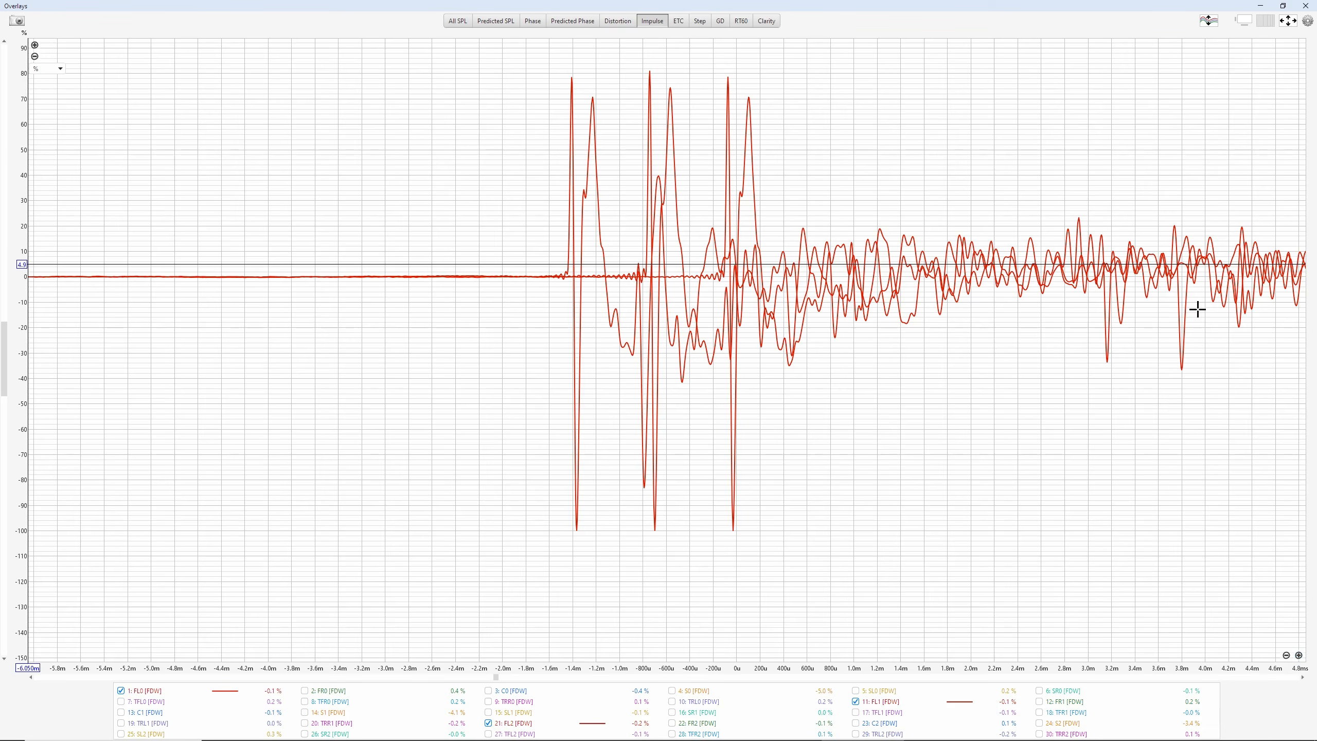
Measure the time differences between the neighbouring FL0, FL1 and FL2 impulse peaks in the Overlays graph
mouse_move(139, 693)
drag(577, 533, 655, 536)
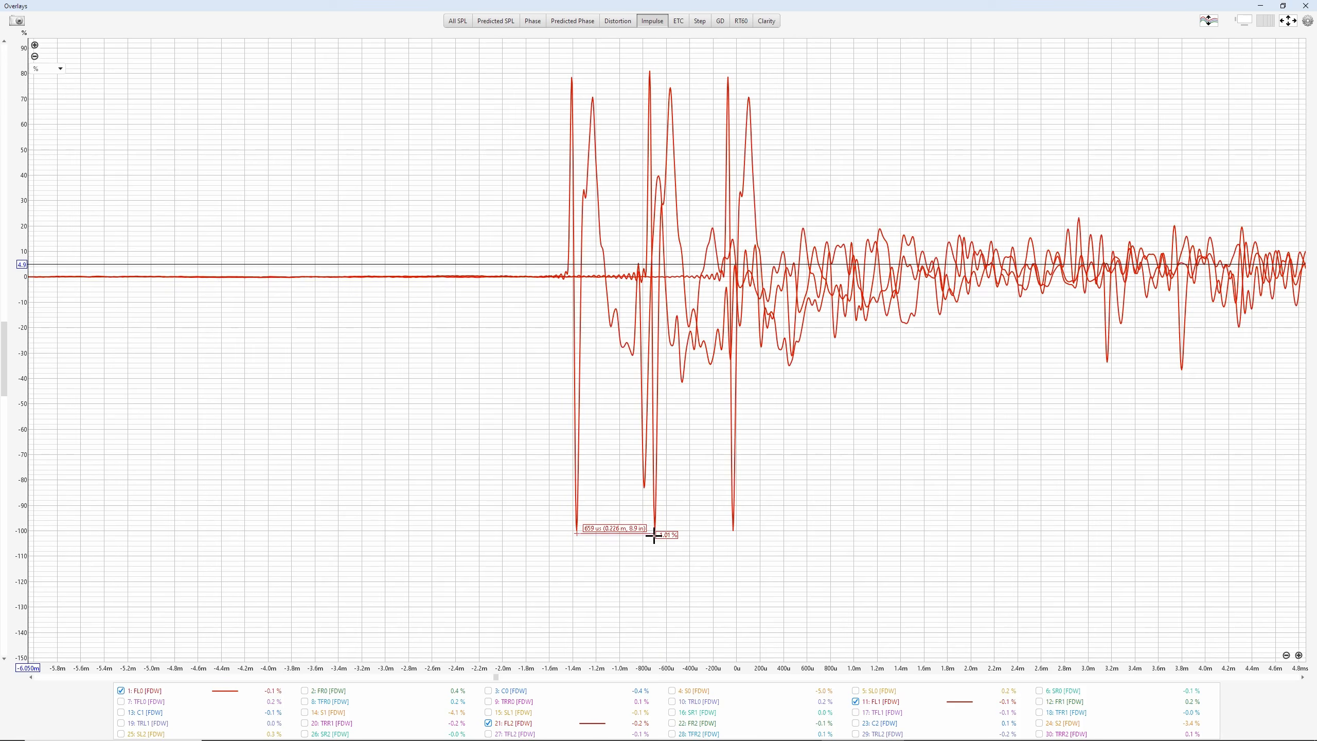
click(733, 536)
drag(732, 535, 655, 533)
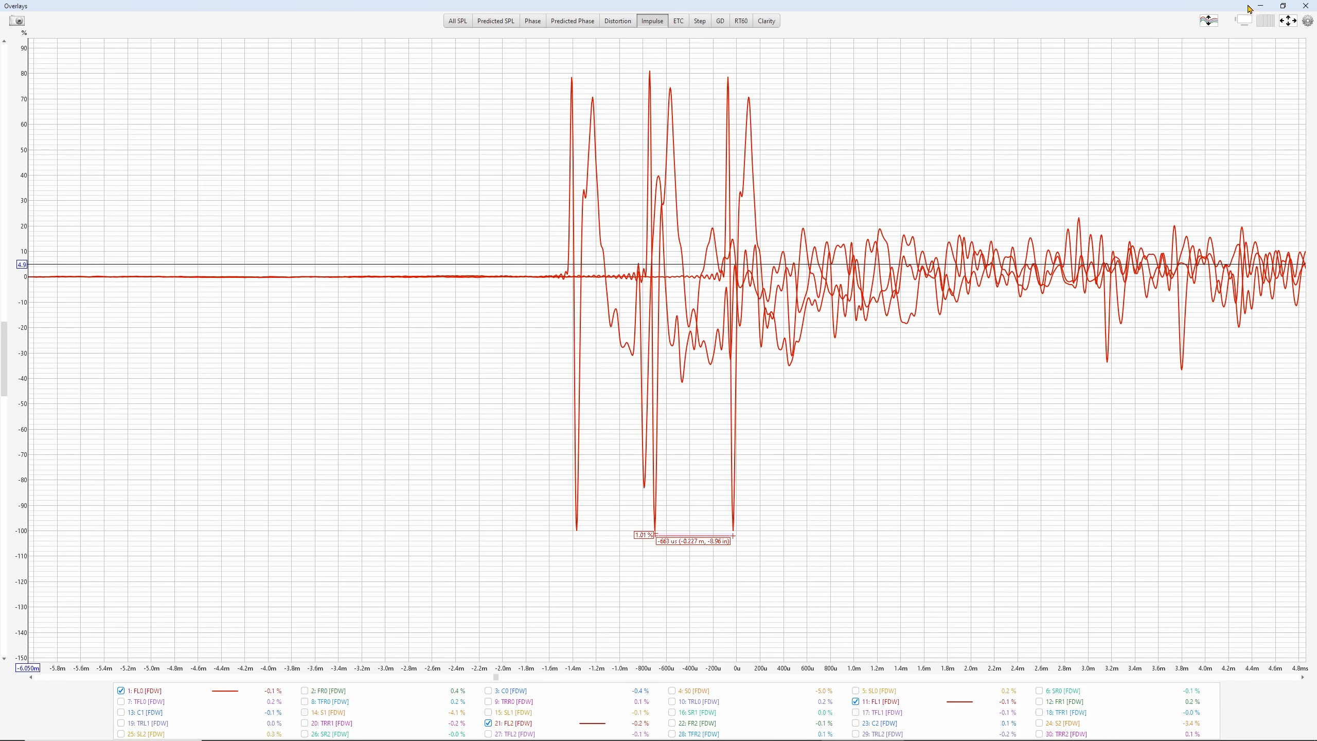
Turn on showing data points when zoomed in for the impulse overlay, and bring the sample points of the peaks into view
click(1308, 20)
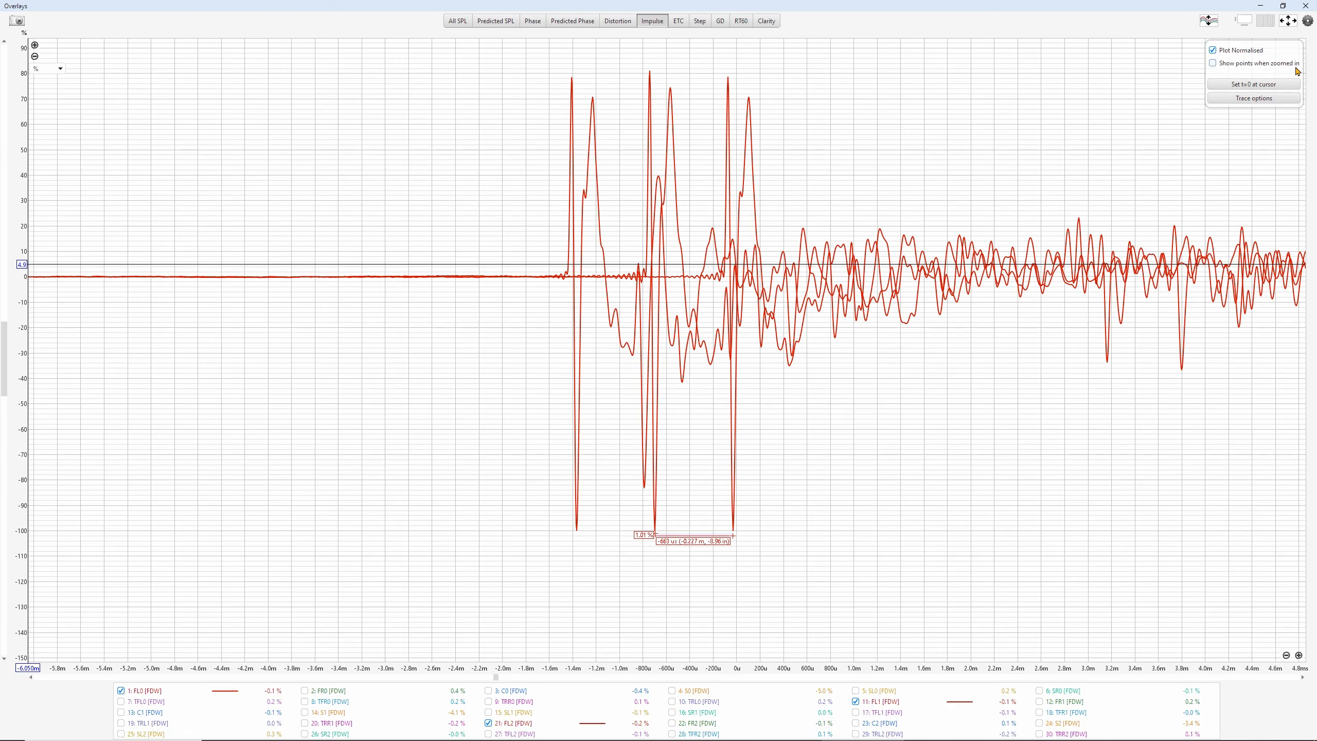
click(1243, 66)
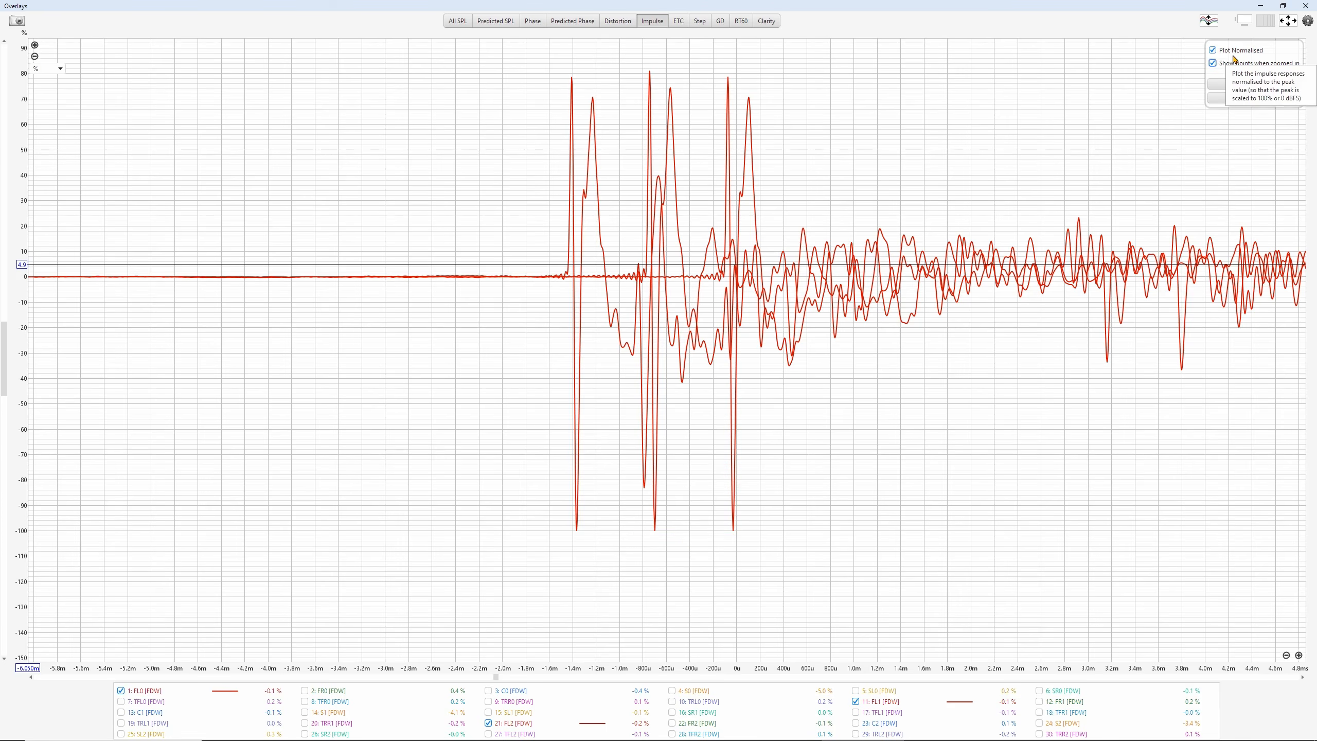
click(1308, 21)
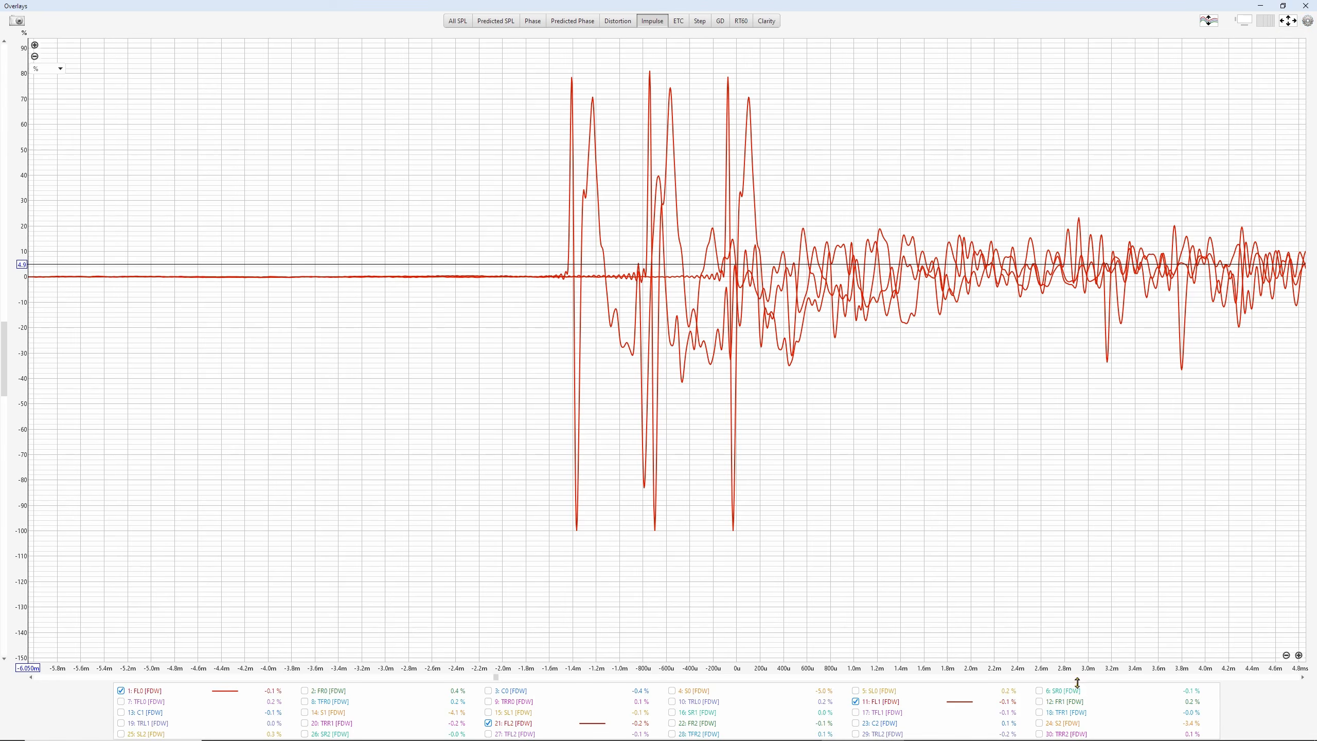
click(1299, 656)
drag(1083, 557, 759, 448)
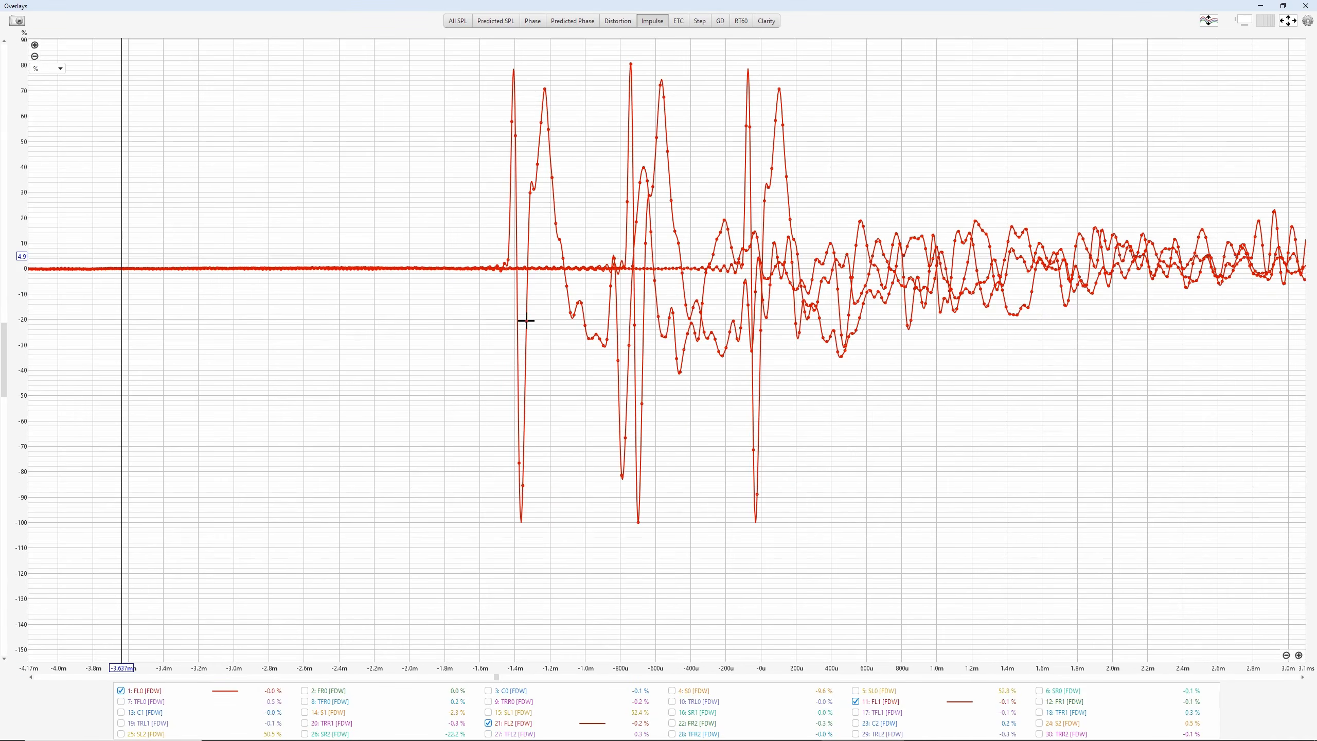
Restore the Overlays window, make it taller and frame the impulse peaks between about -2.2 and 1.0 ms
click(1289, 8)
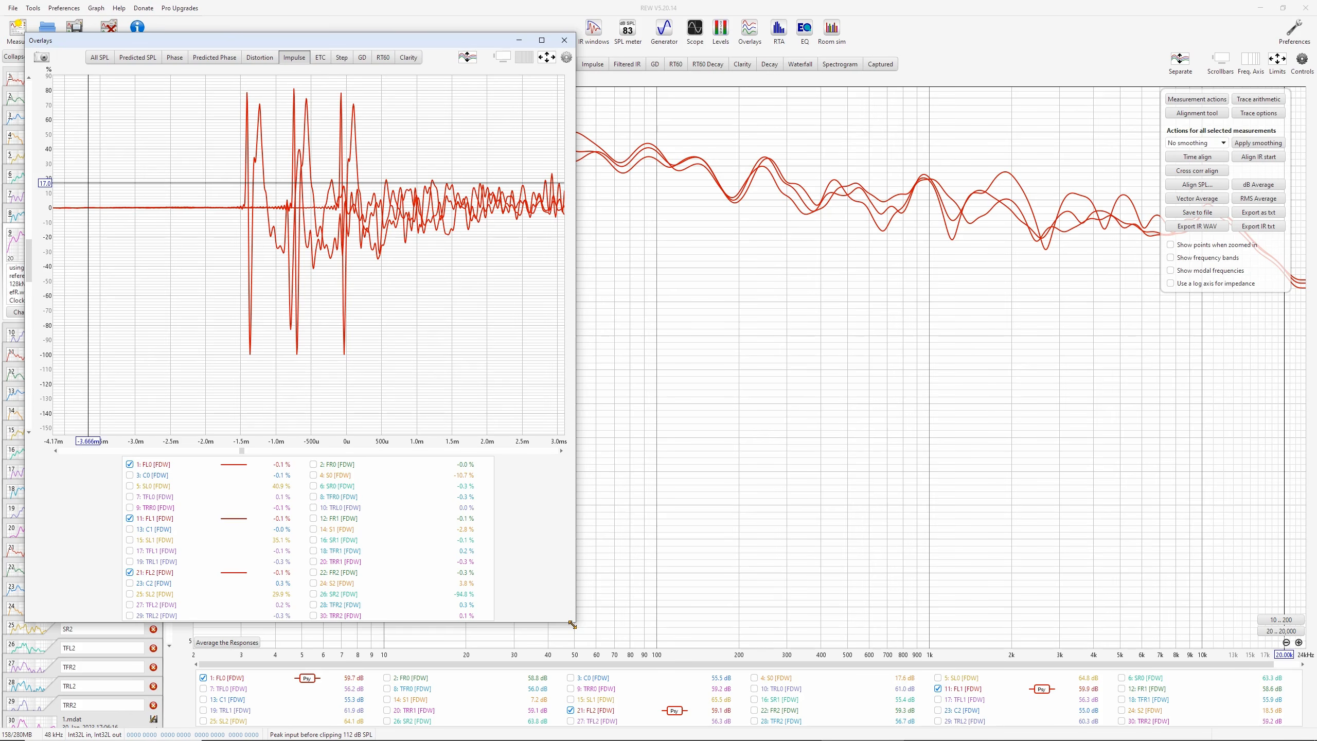
drag(574, 625, 600, 680)
click(582, 486)
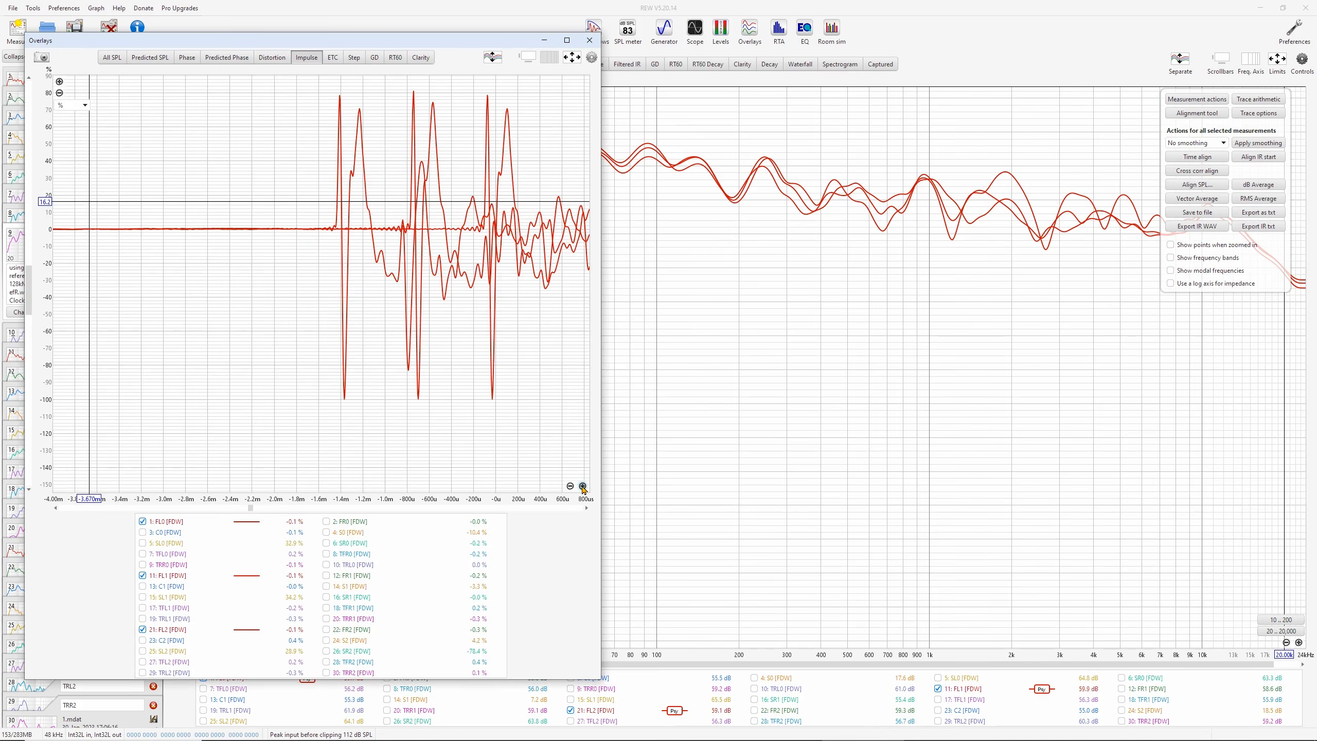
click(582, 485)
drag(325, 349, 211, 351)
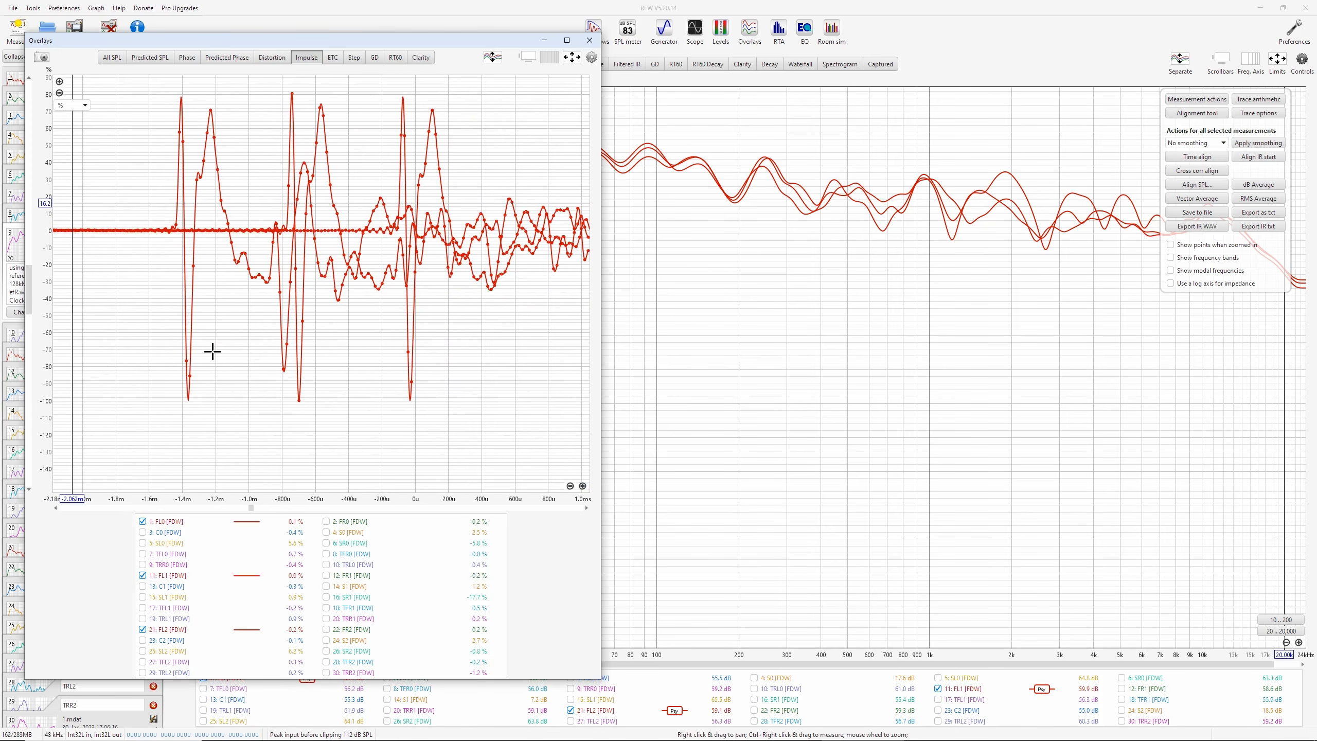
Restore the main REW window and resize it to sit side by side with the Overlays window
click(1283, 7)
drag(769, 14, 1093, 18)
drag(332, 557, 610, 739)
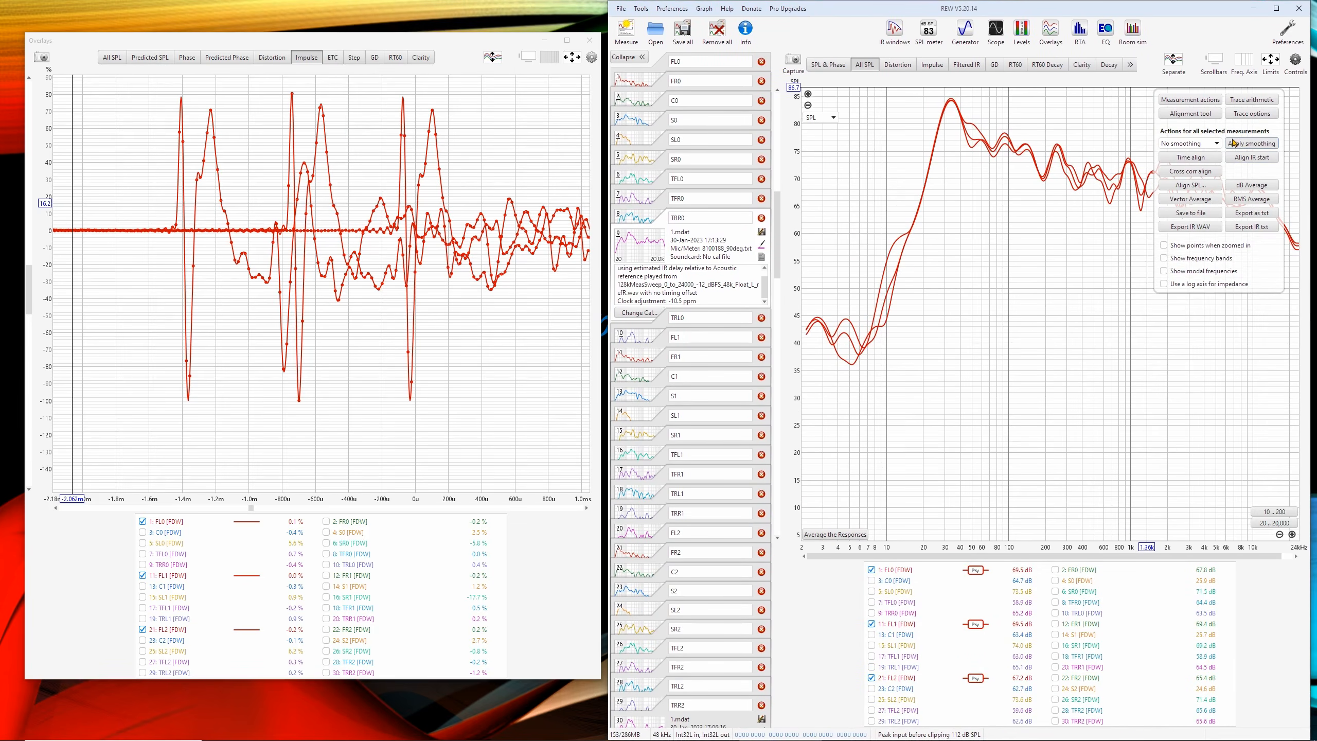
Select FL0, align FL0, FL1 and FL2 by cross correlation, and check their common negative peak with the cursor
click(664, 69)
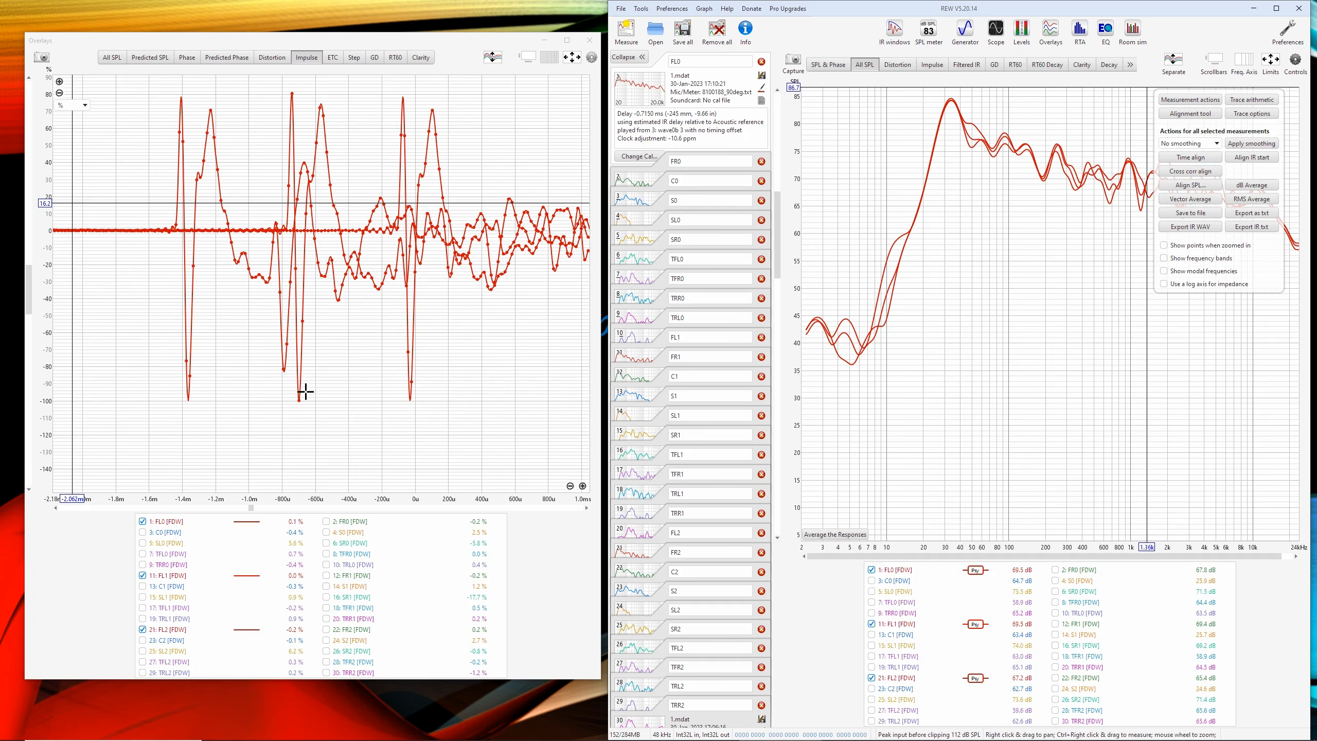
click(1193, 176)
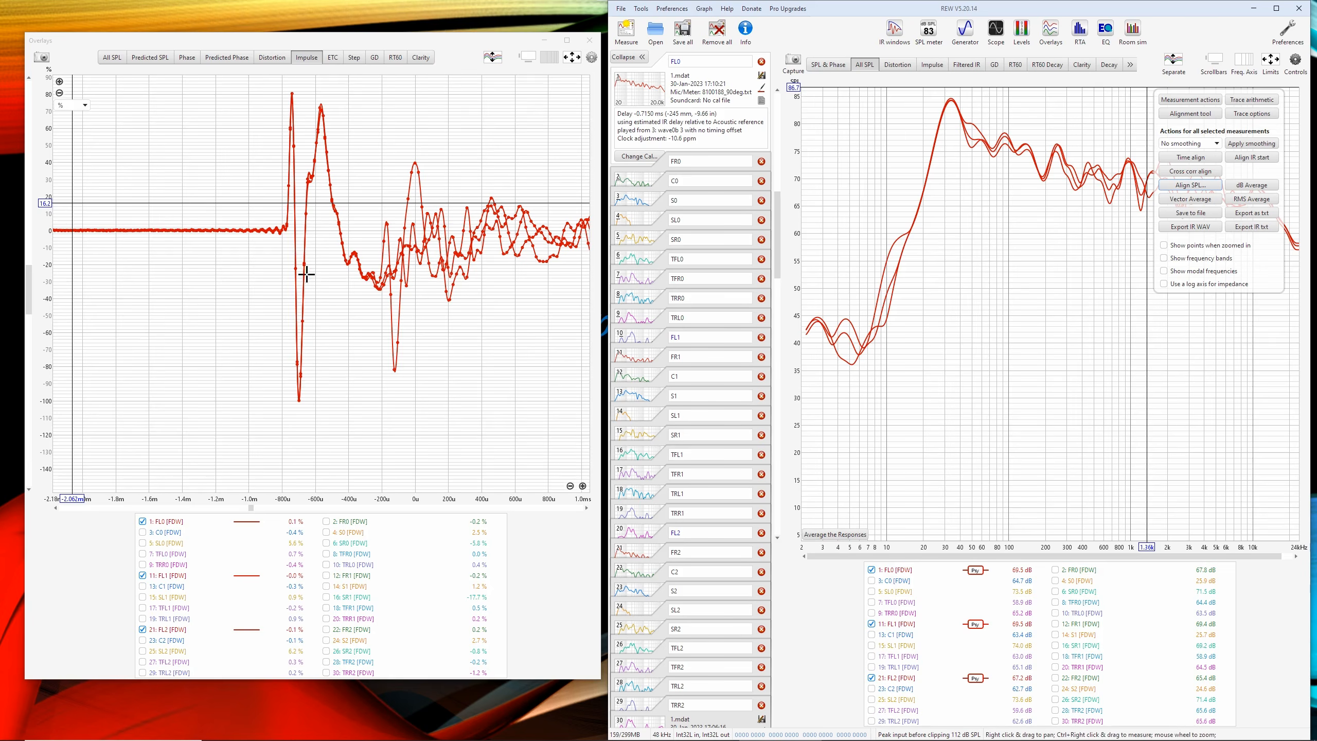
click(1183, 175)
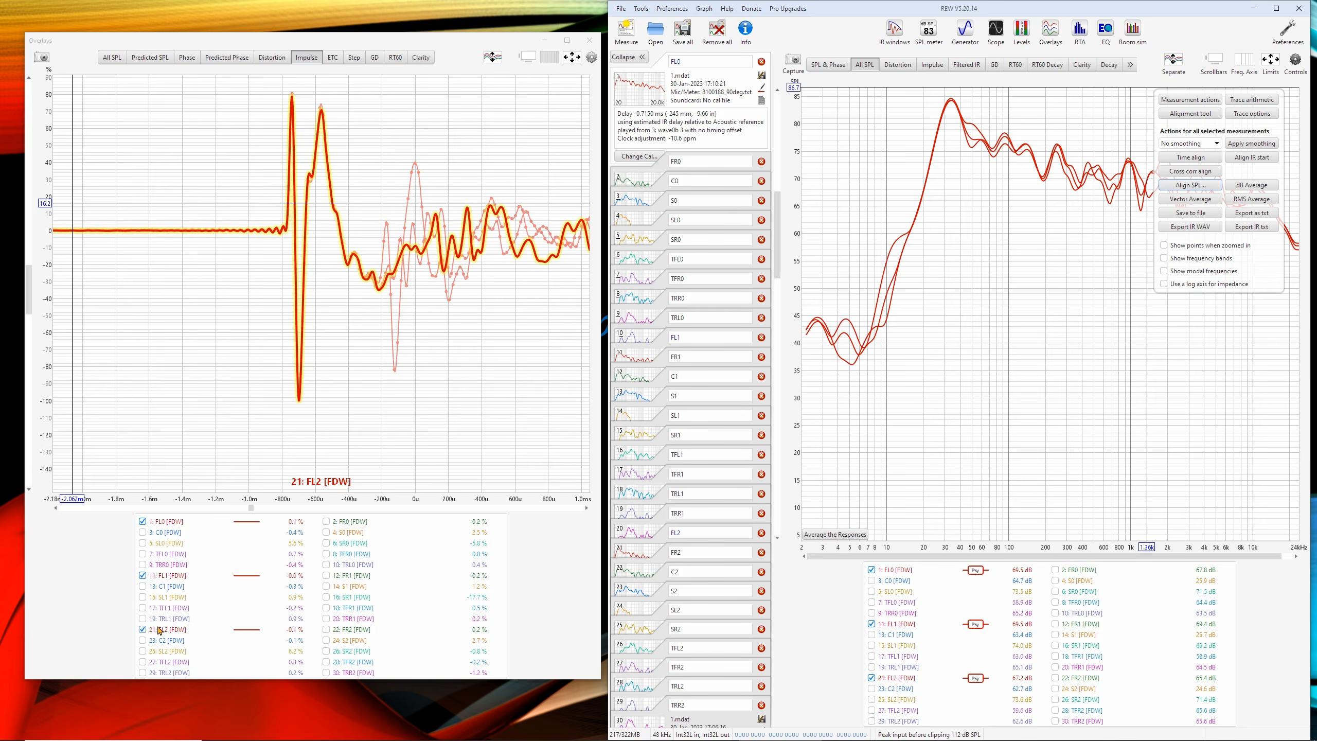
click(299, 409)
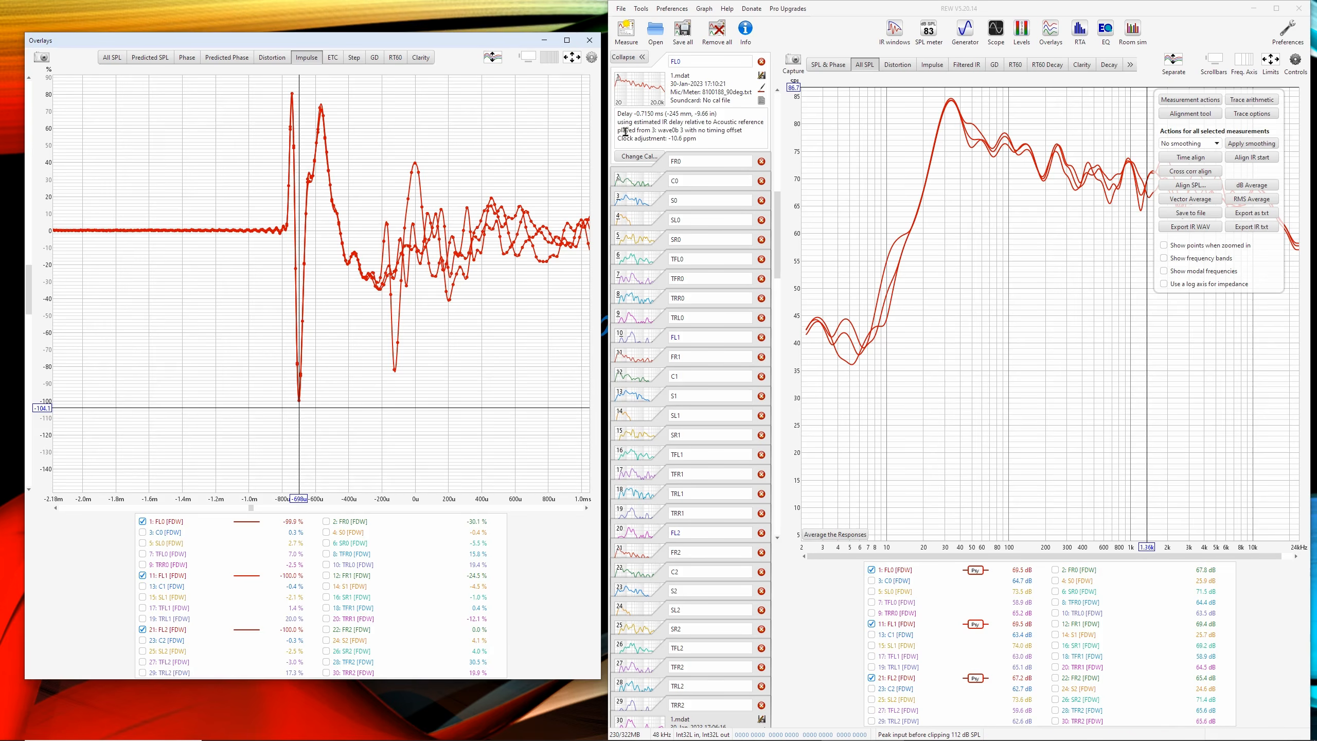
Review the delay details of the position 0 measurements and move TRL0 directly after TFL0 in the measurement list
click(657, 199)
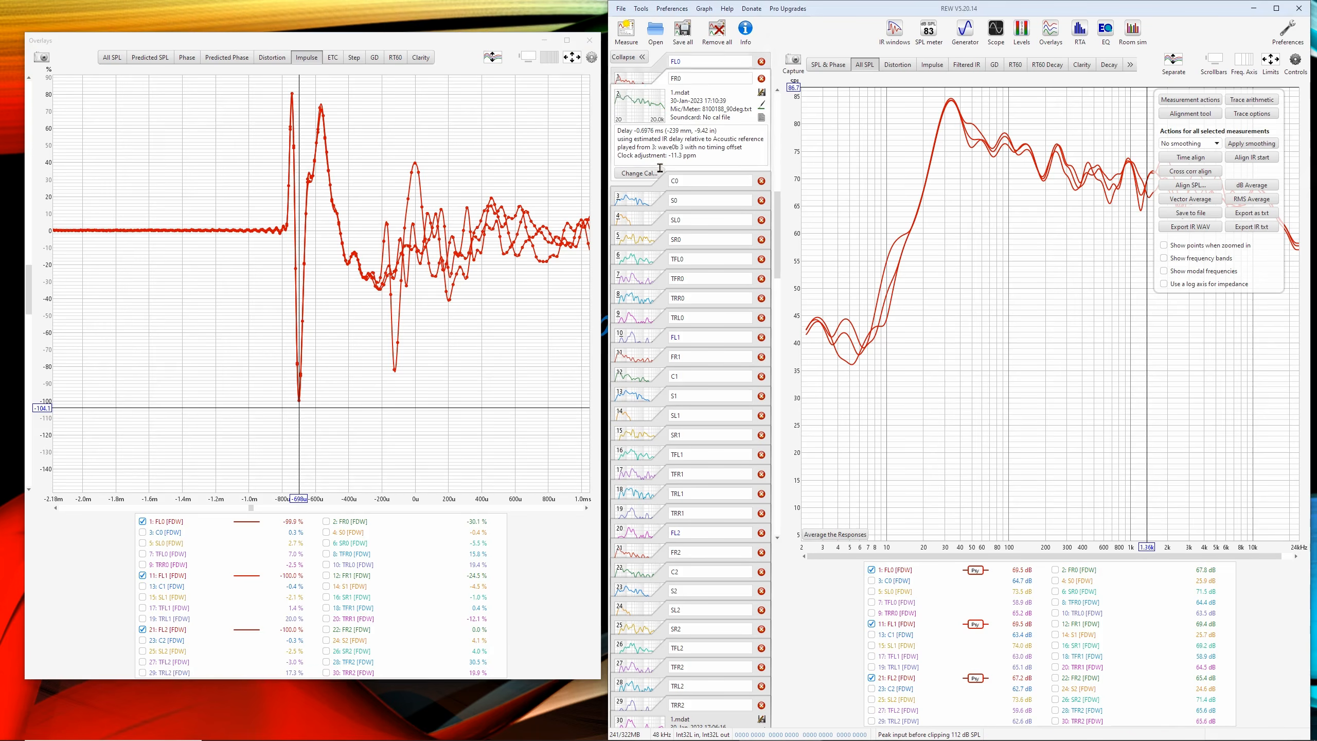
click(662, 225)
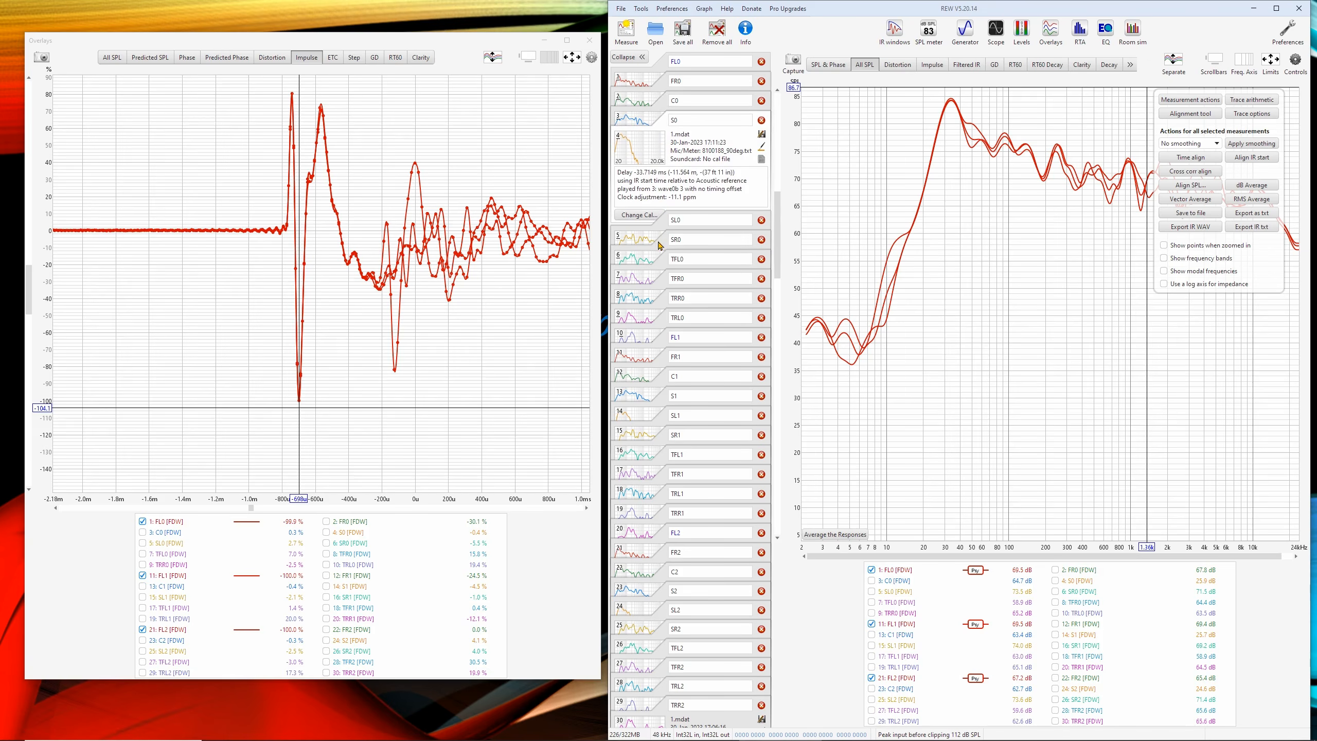
click(661, 231)
click(662, 270)
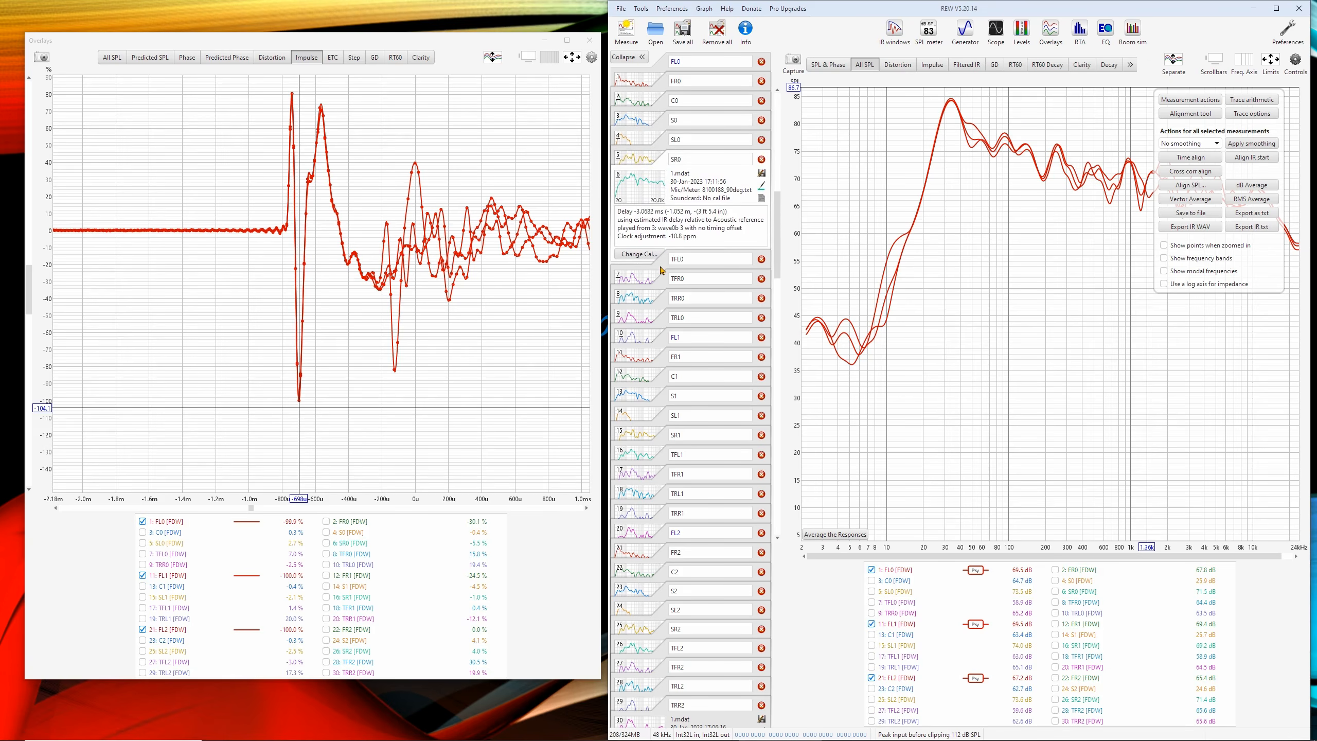
click(661, 268)
click(662, 288)
click(661, 305)
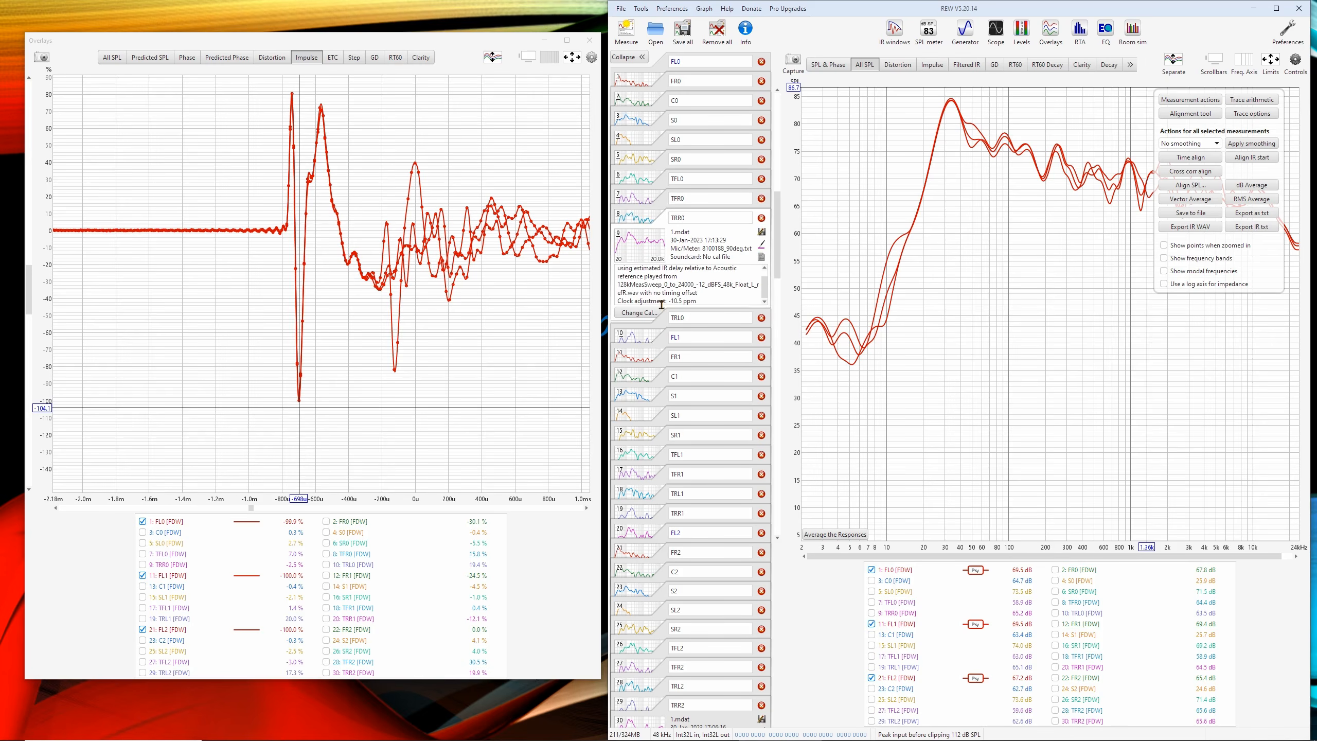
click(665, 323)
mouse_move(688, 275)
mouse_down()
mouse_move(693, 240)
mouse_move(701, 294)
mouse_move(714, 250)
mouse_move(682, 298)
mouse_up()
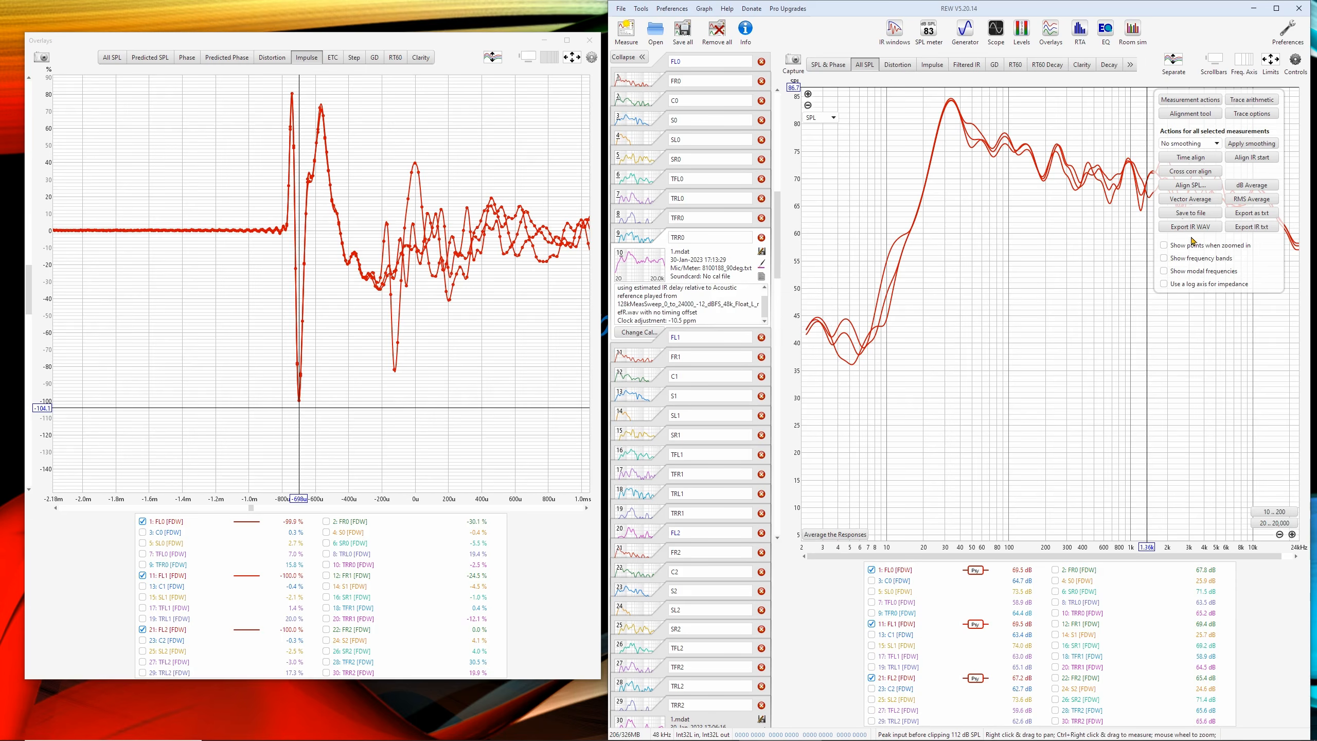
Maximise the main window and create a response copy of FL0 with the individual measurement actions
click(1295, 61)
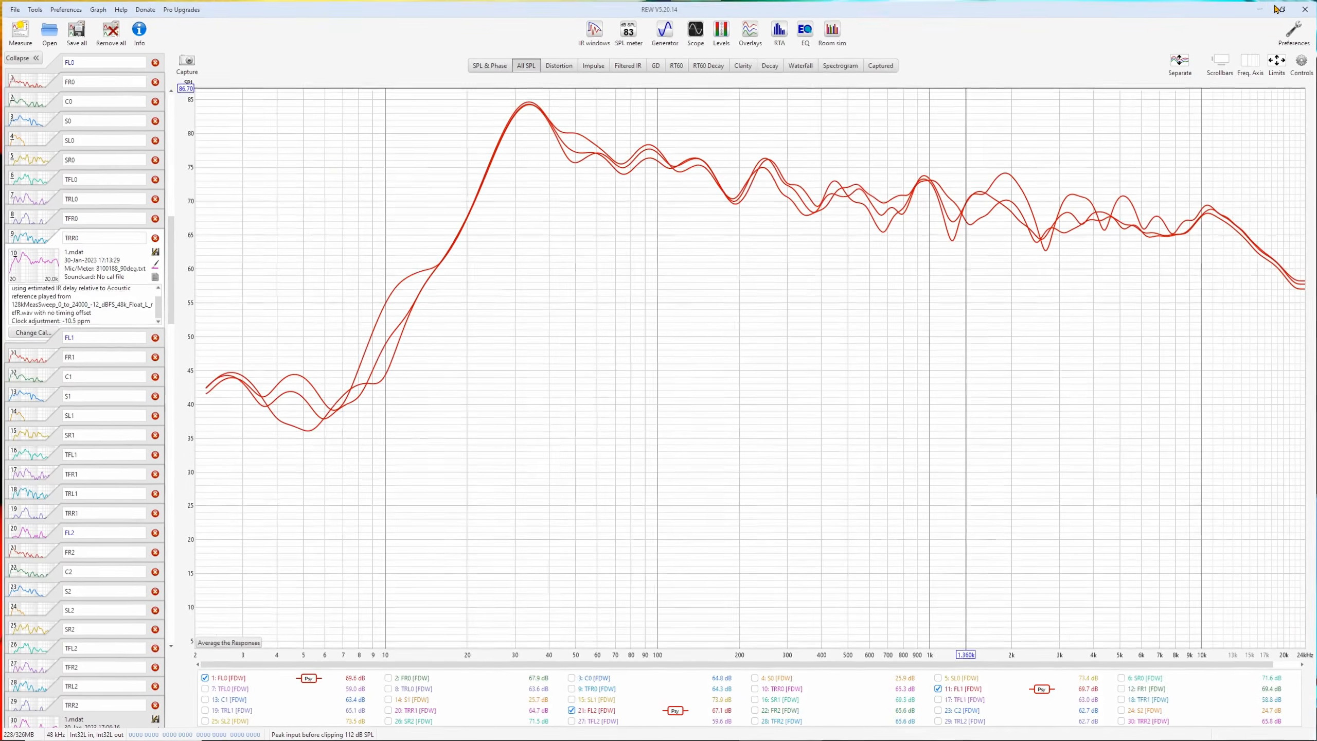
click(1276, 8)
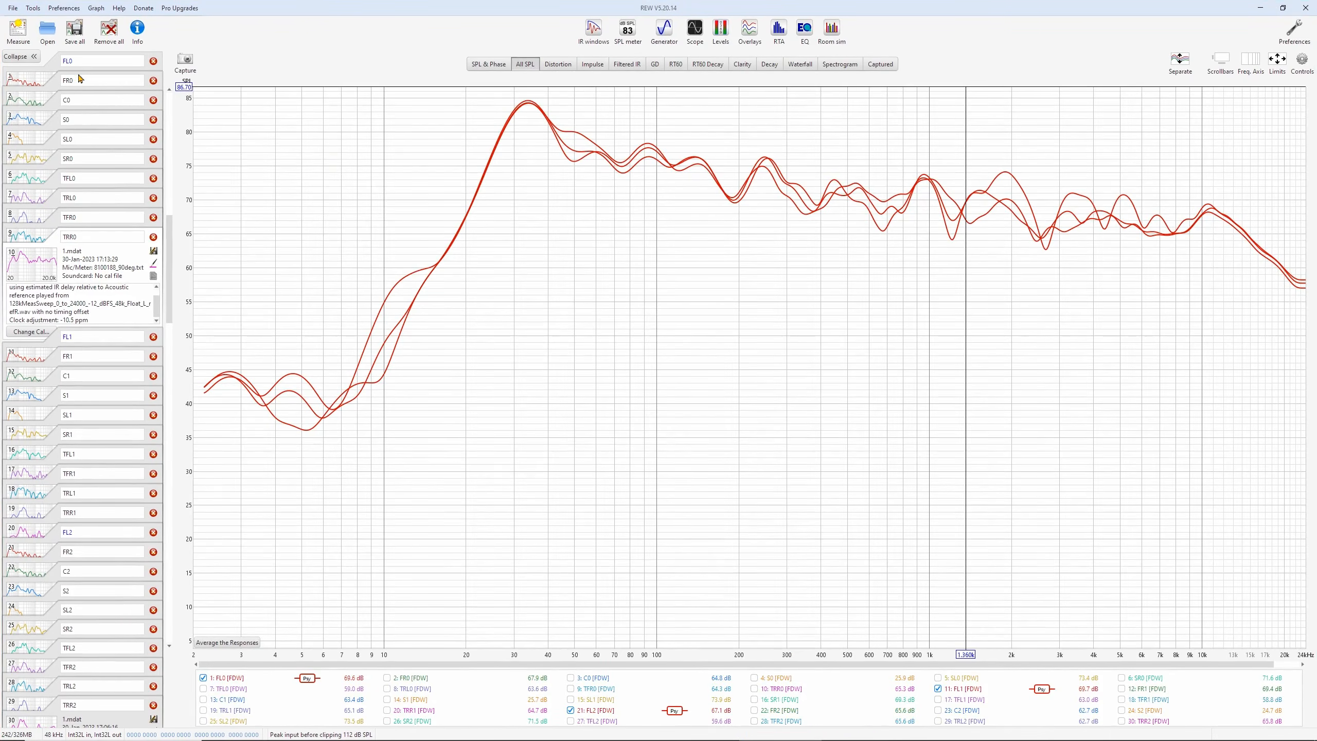
click(55, 73)
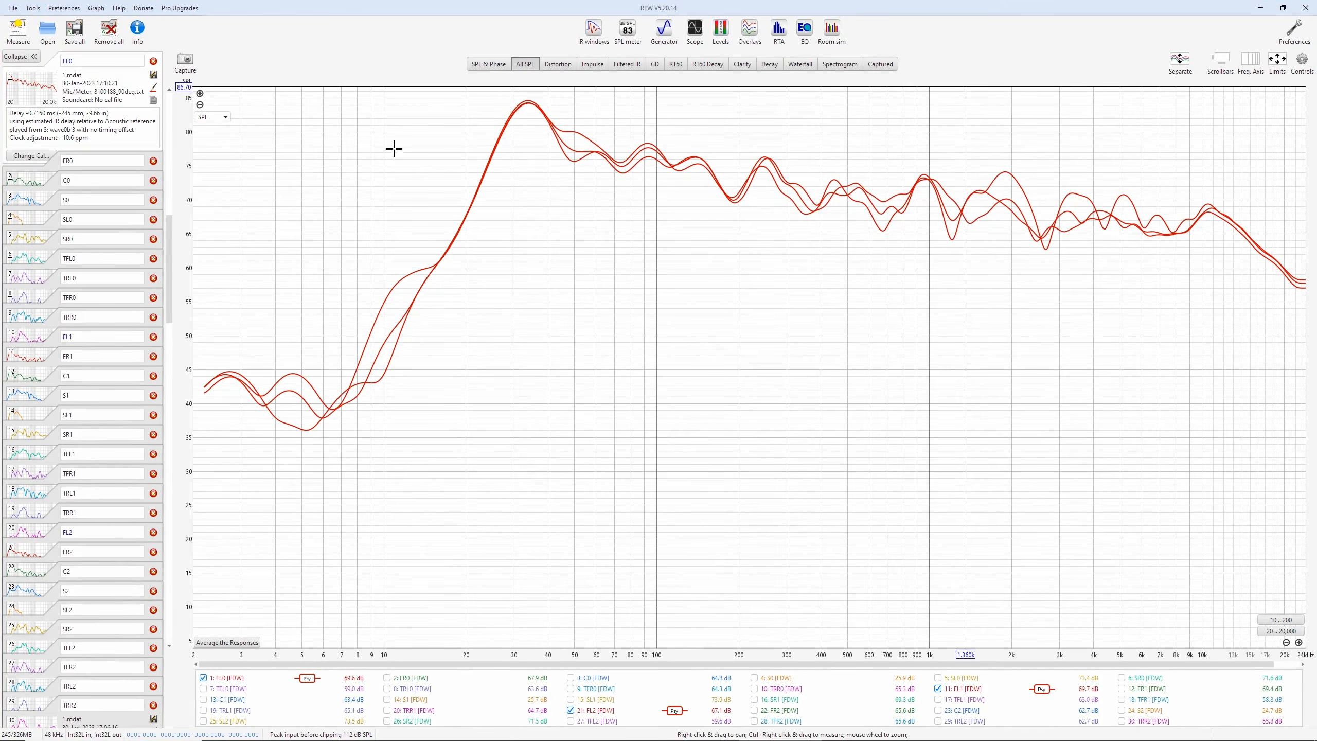
click(1302, 62)
click(1197, 99)
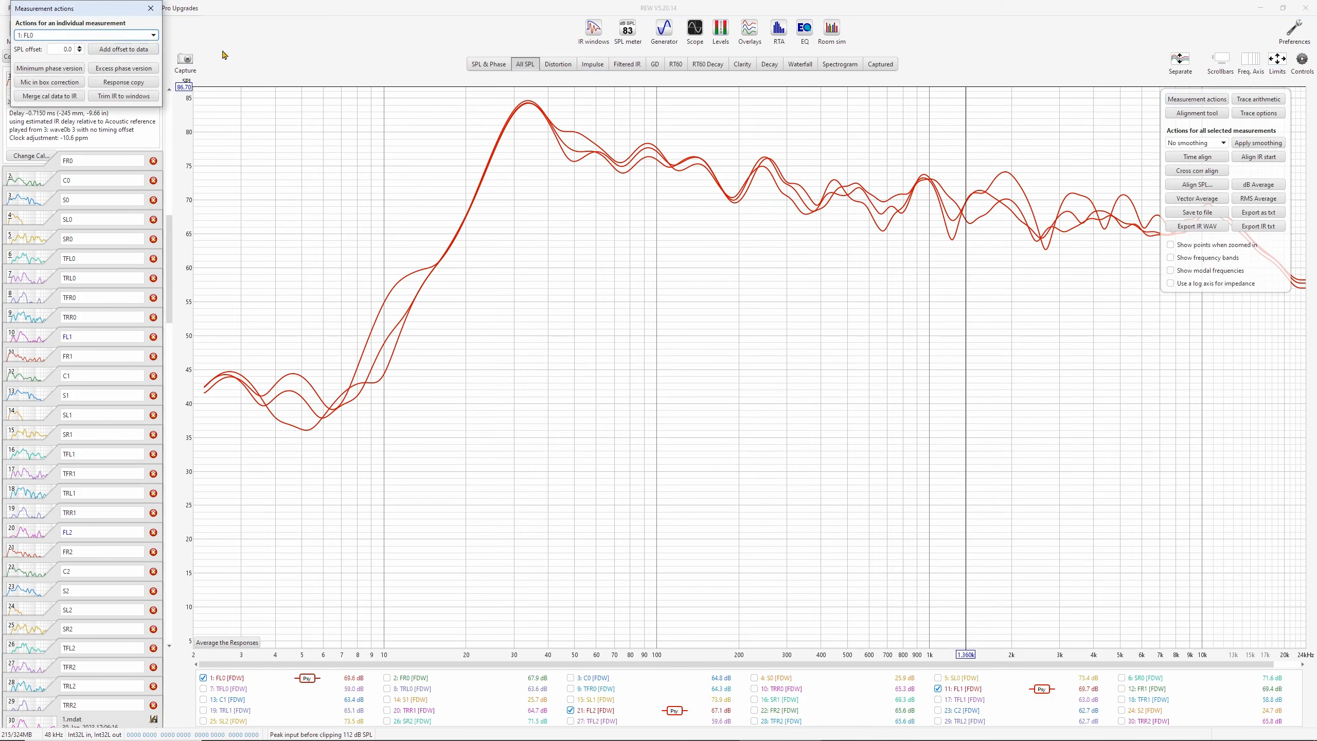
drag(69, 10, 1155, 396)
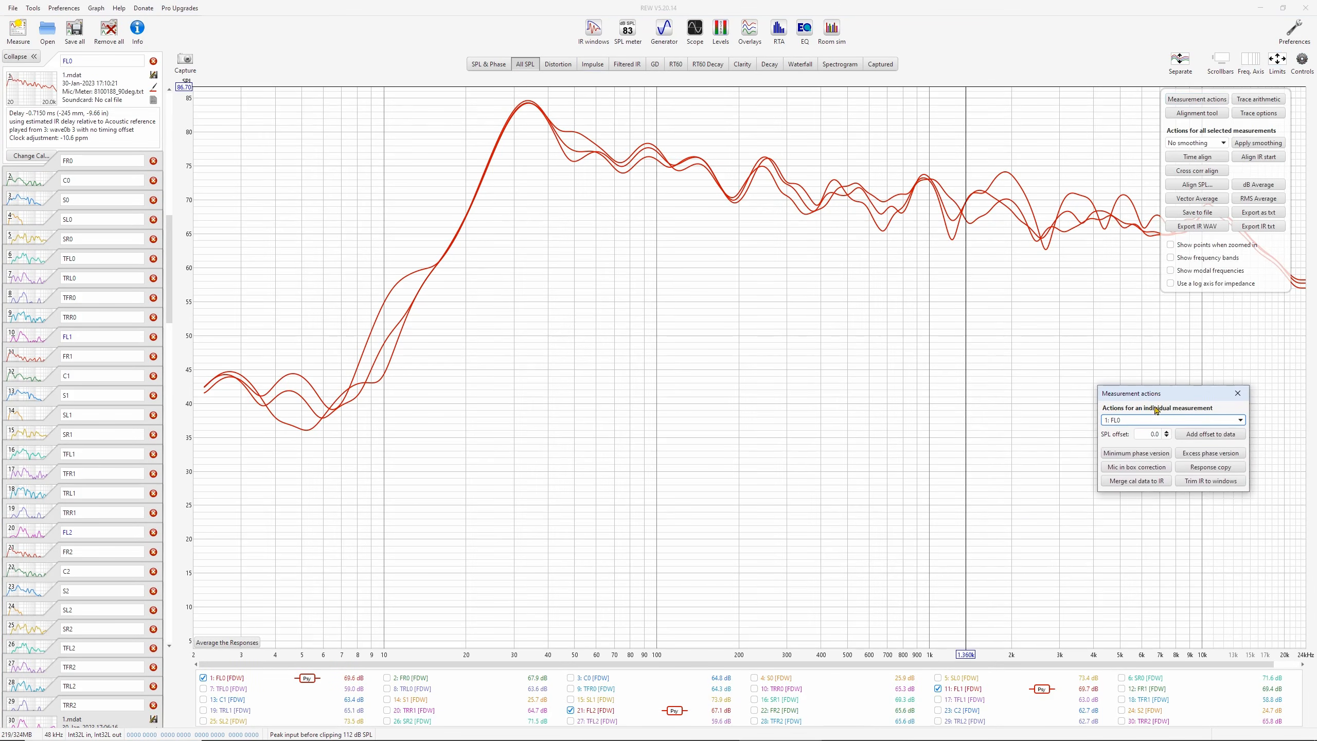
click(1219, 468)
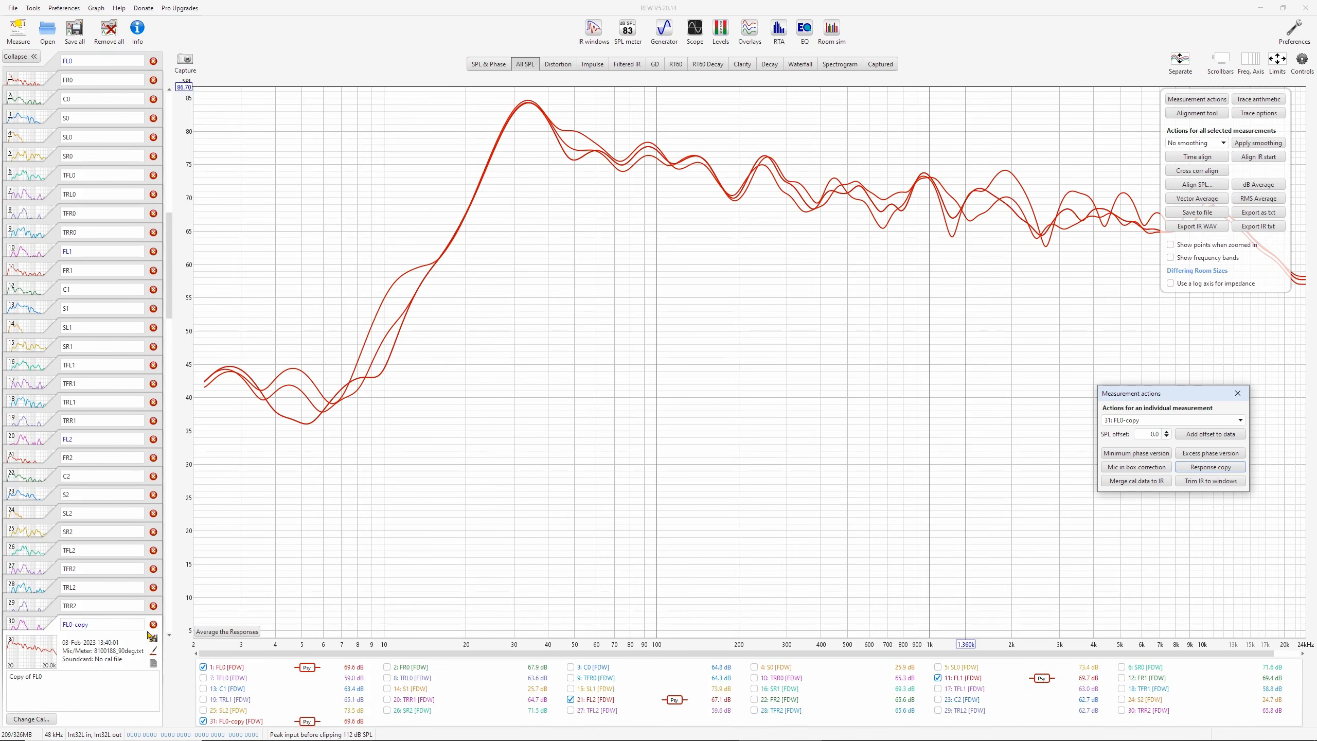
click(106, 652)
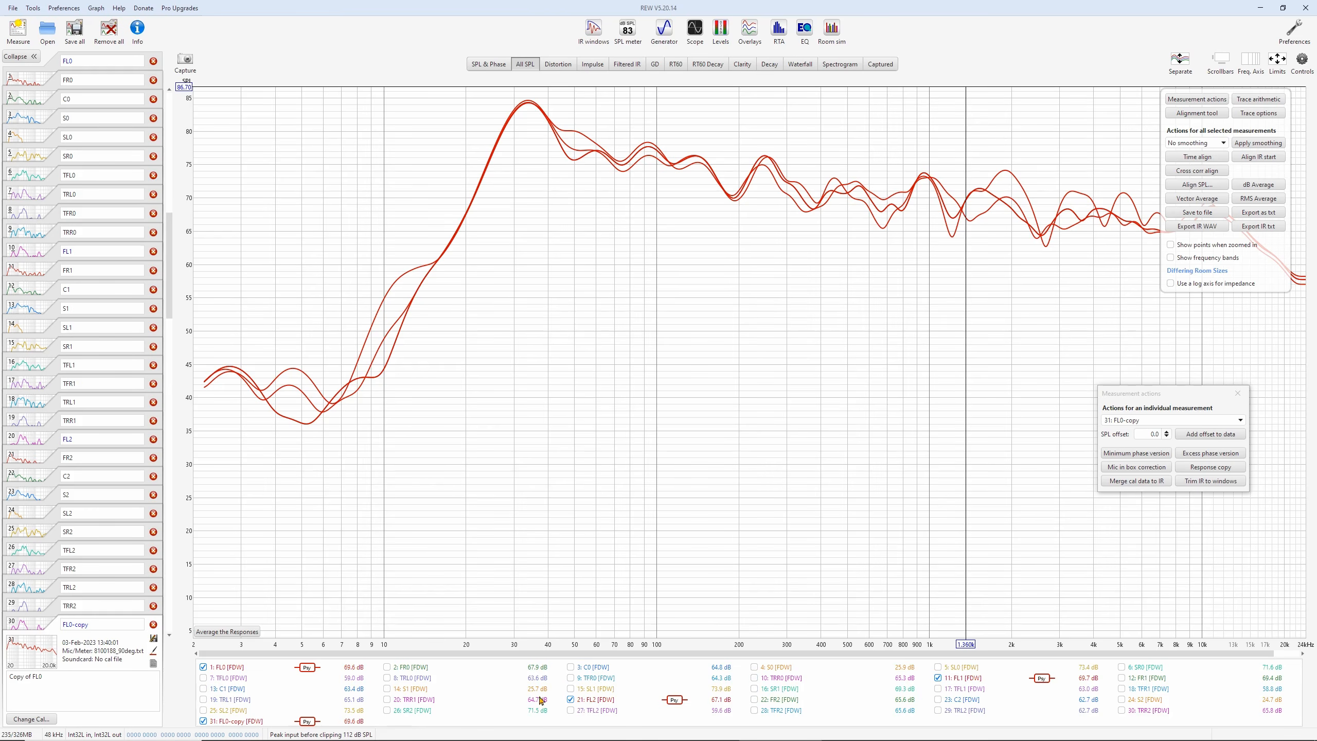
Create the vector average of FL0, FL1, FL2 and FL0-copy and rename it FL
click(1198, 199)
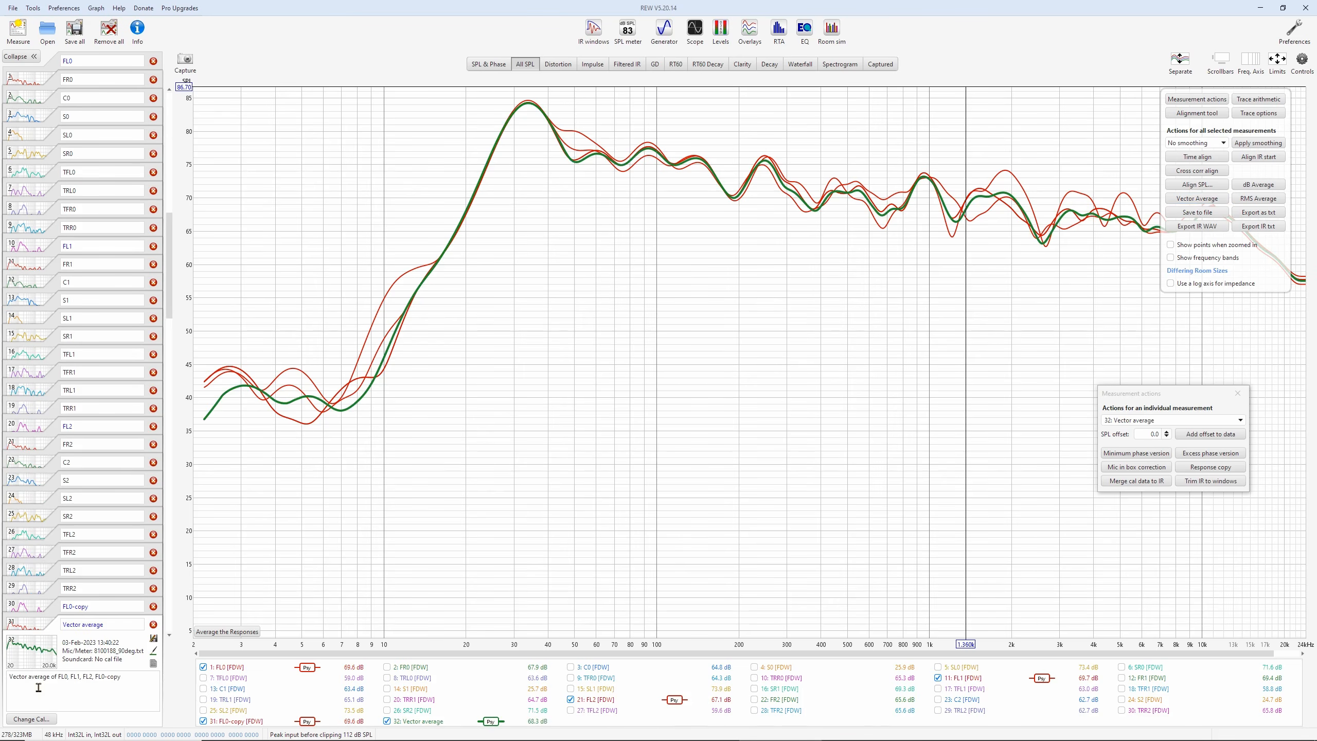
click(111, 623)
text(F)
key(Return)
Remove all measurements and open the measurement file Zero.mdat
click(109, 30)
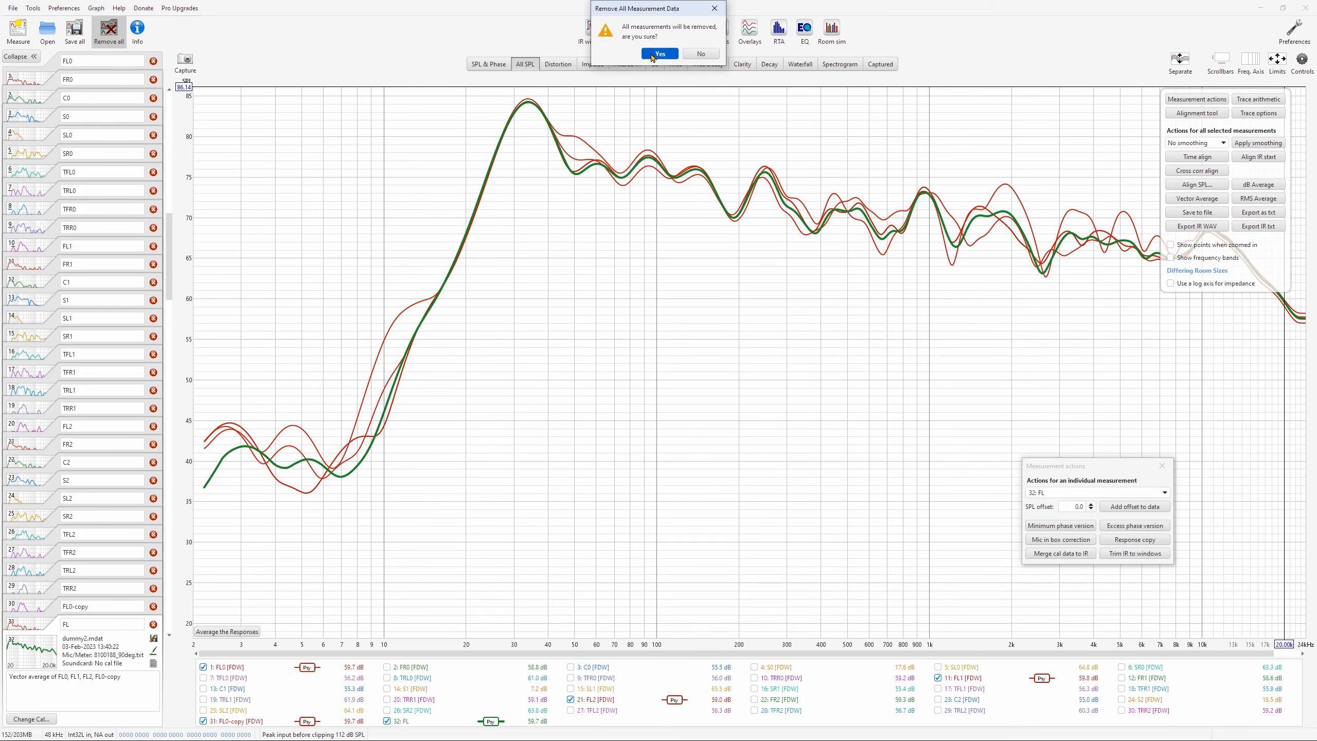
click(654, 54)
click(48, 29)
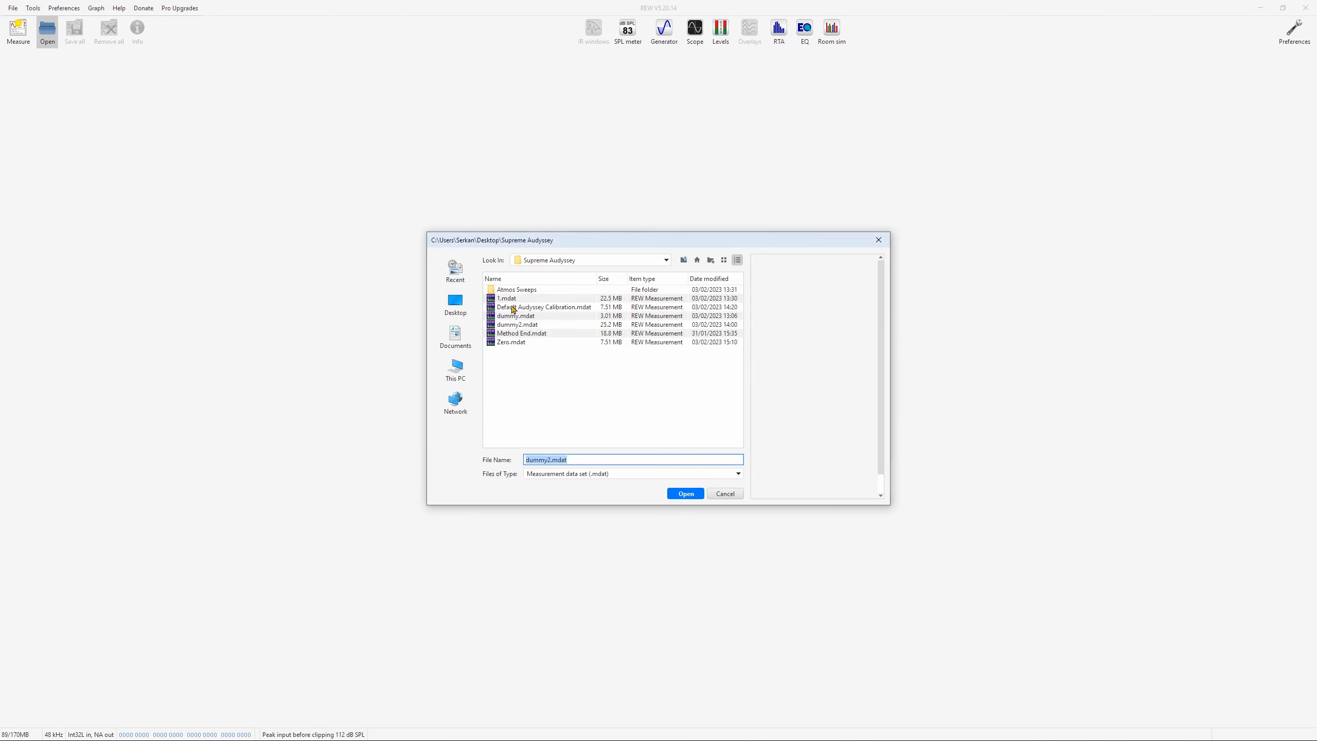
double_click(511, 343)
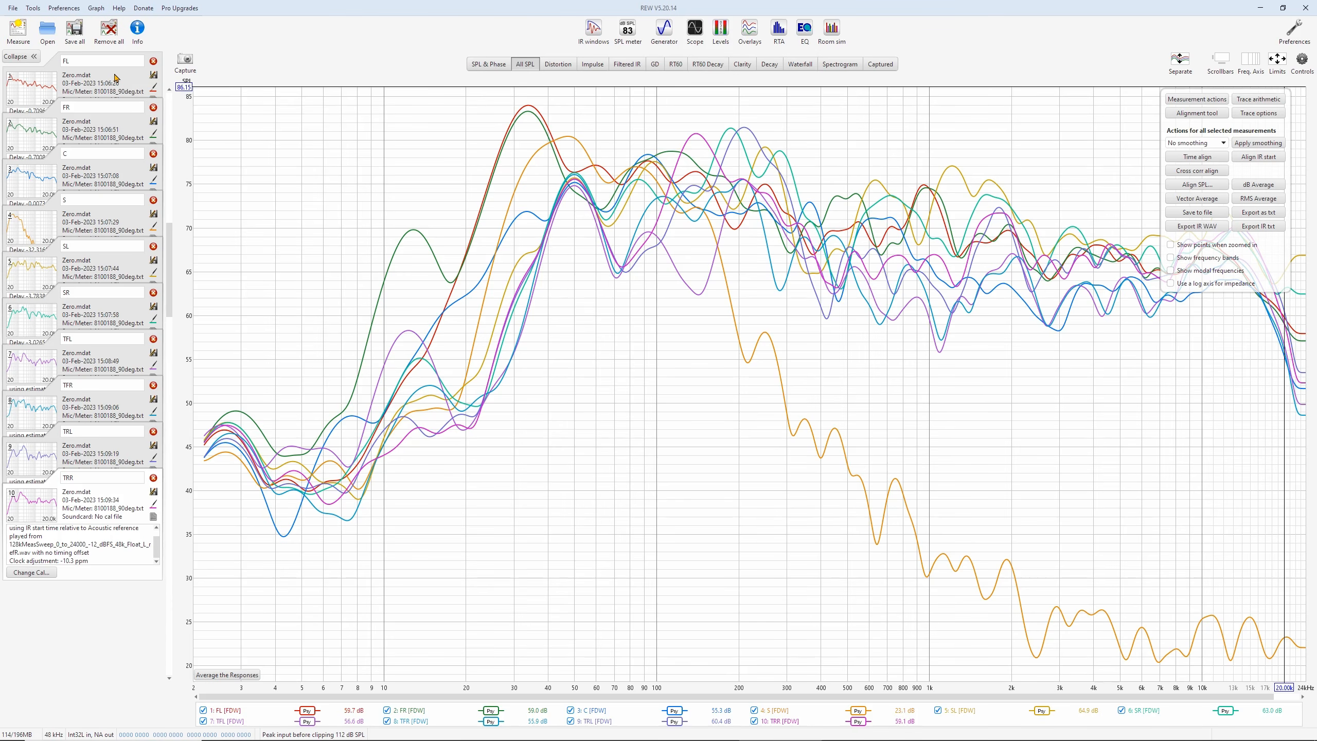
Open the Overlays window maximised and frame the loaded impulse responses between about -11.3 and 2.8 ms
click(750, 31)
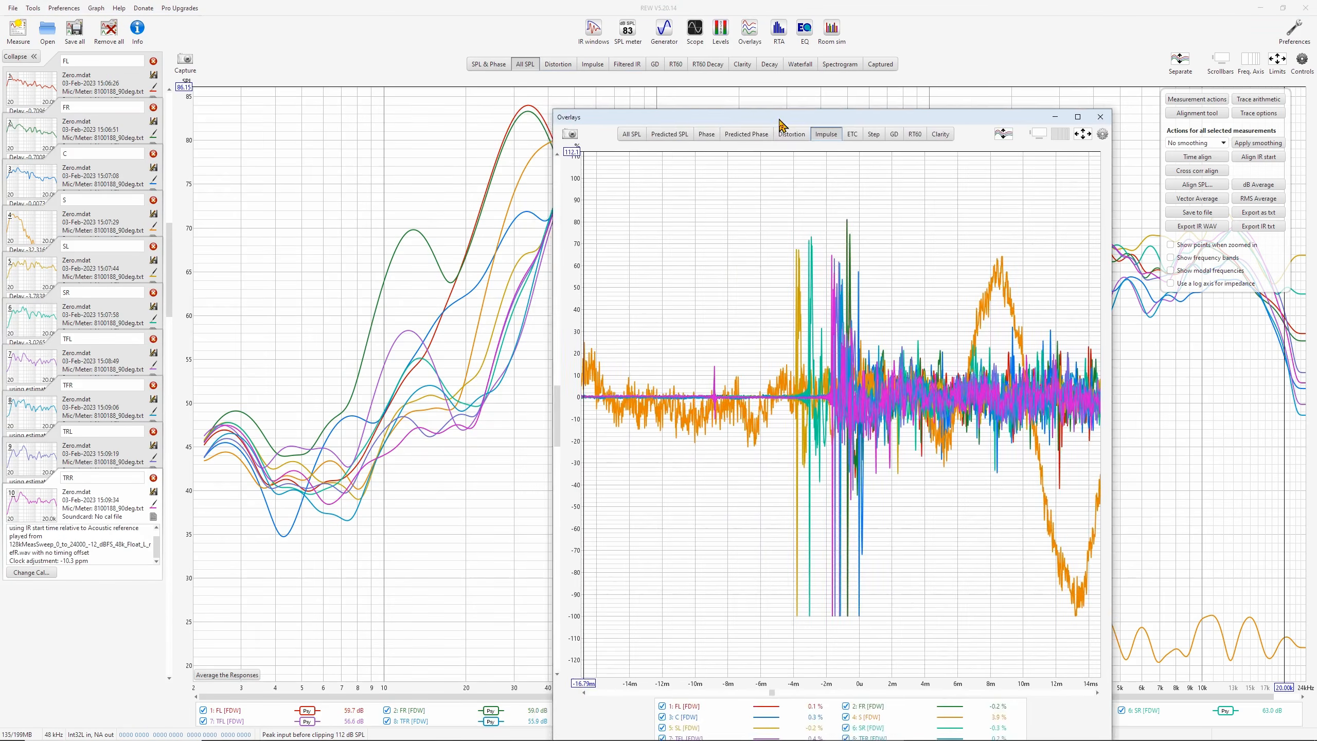
drag(789, 108, 668, 62)
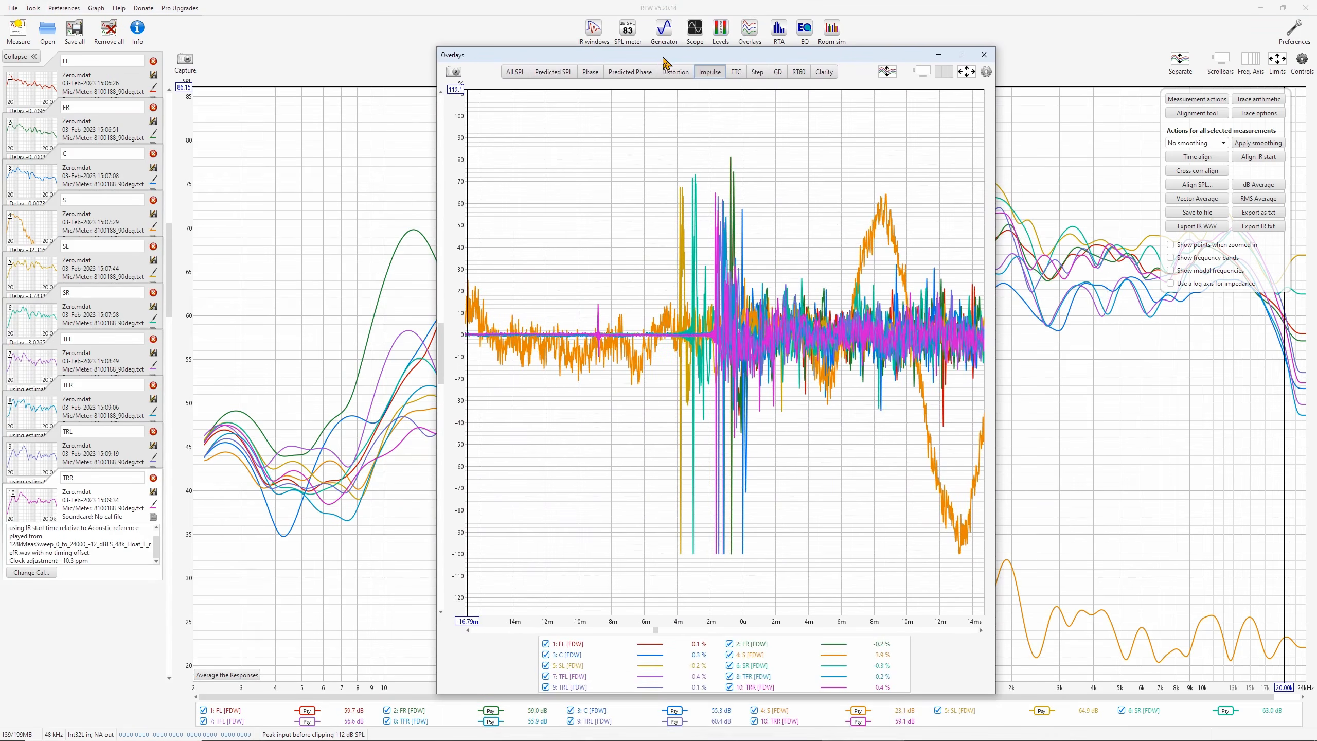
double_click(963, 56)
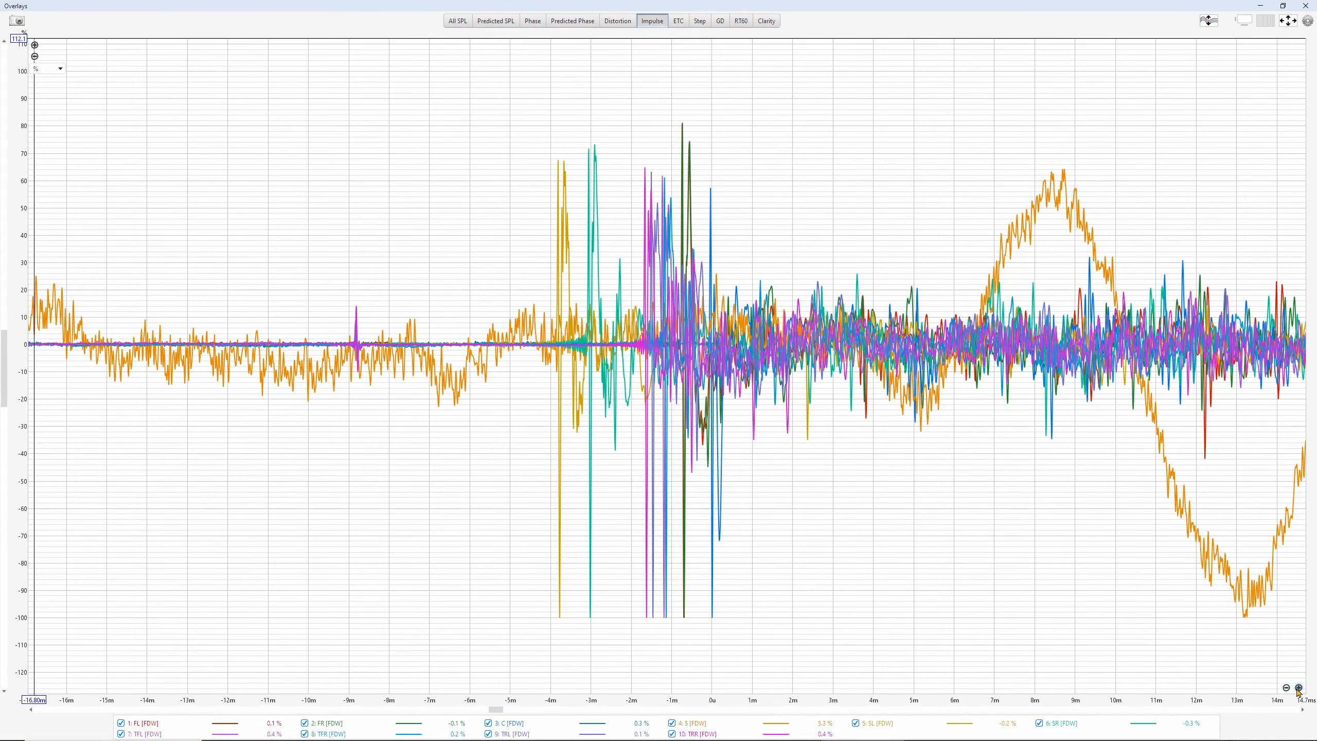
click(1298, 687)
drag(1088, 485, 614, 474)
Show only the FL impulse response and measure from its small early pulse near -8.8 ms to its main negative peak
right_click(730, 675)
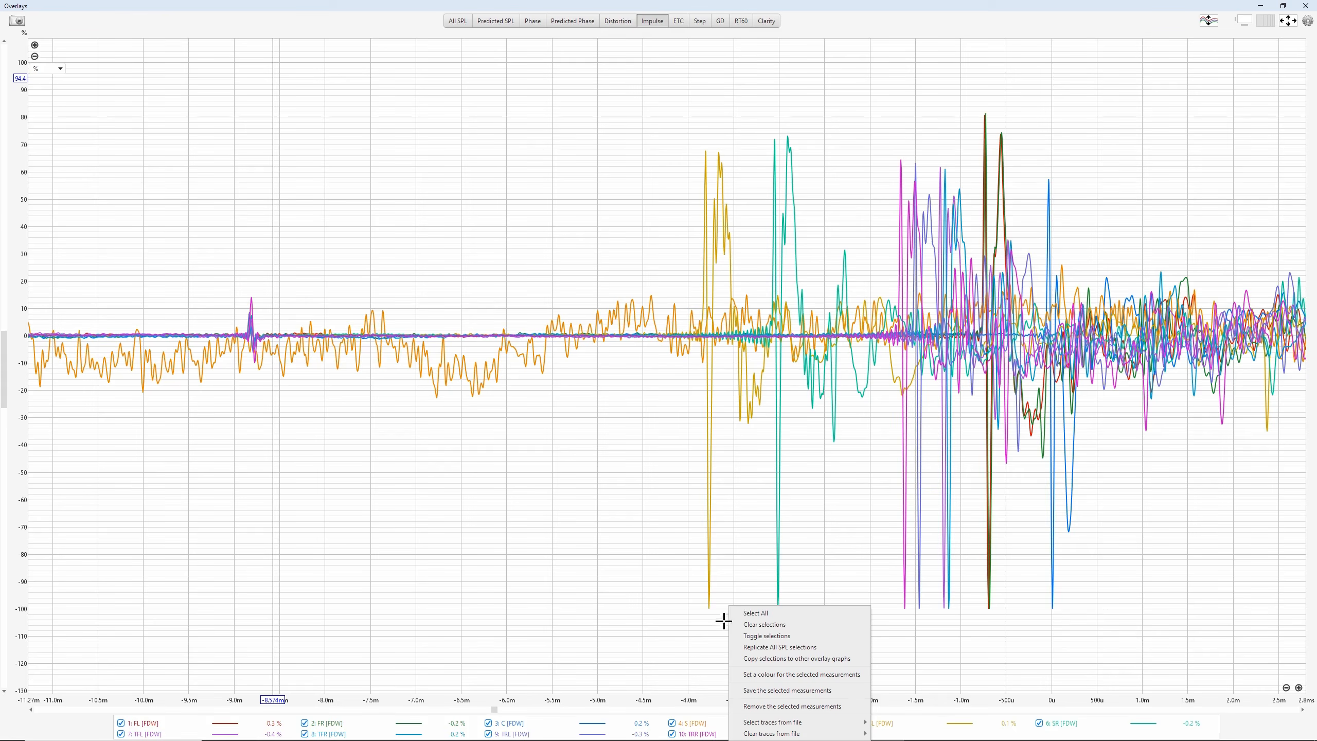
click(747, 625)
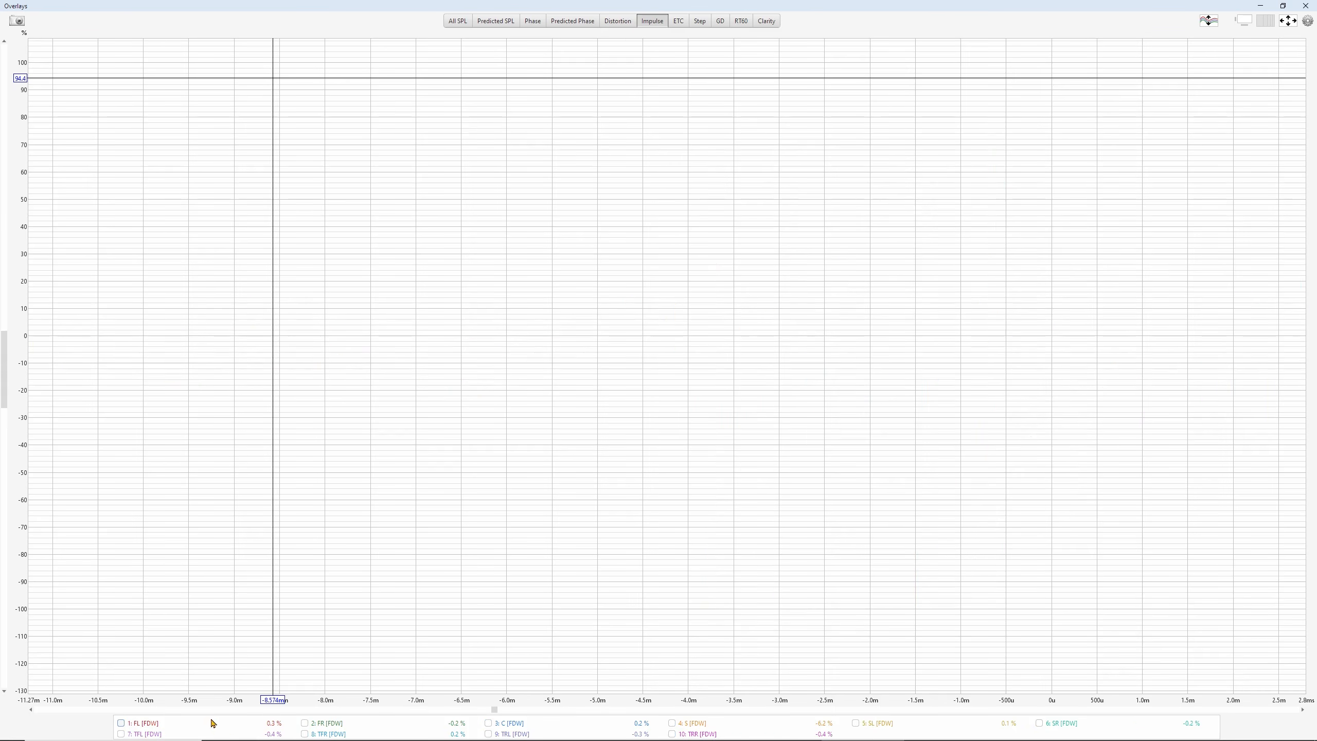
click(121, 723)
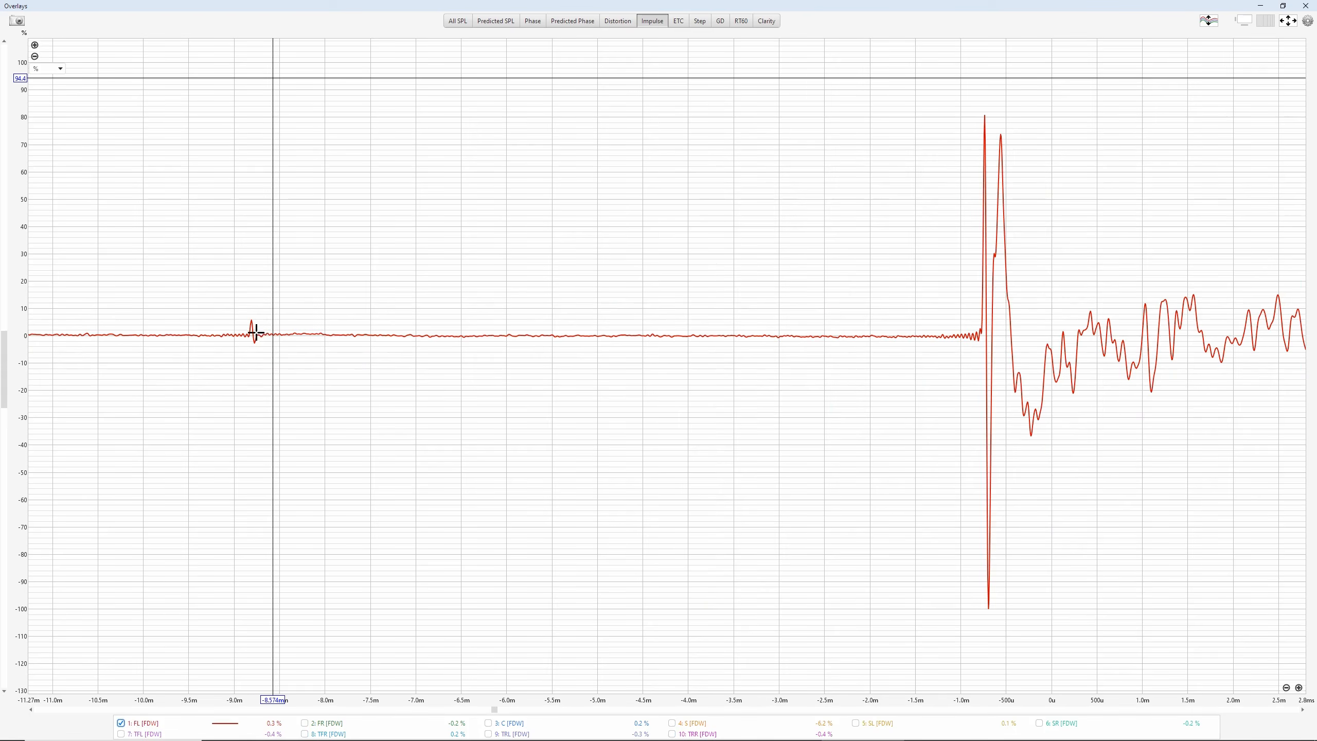
mouse_move(254, 348)
mouse_down()
mouse_move(794, 585)
mouse_move(1012, 657)
mouse_move(989, 652)
mouse_up()
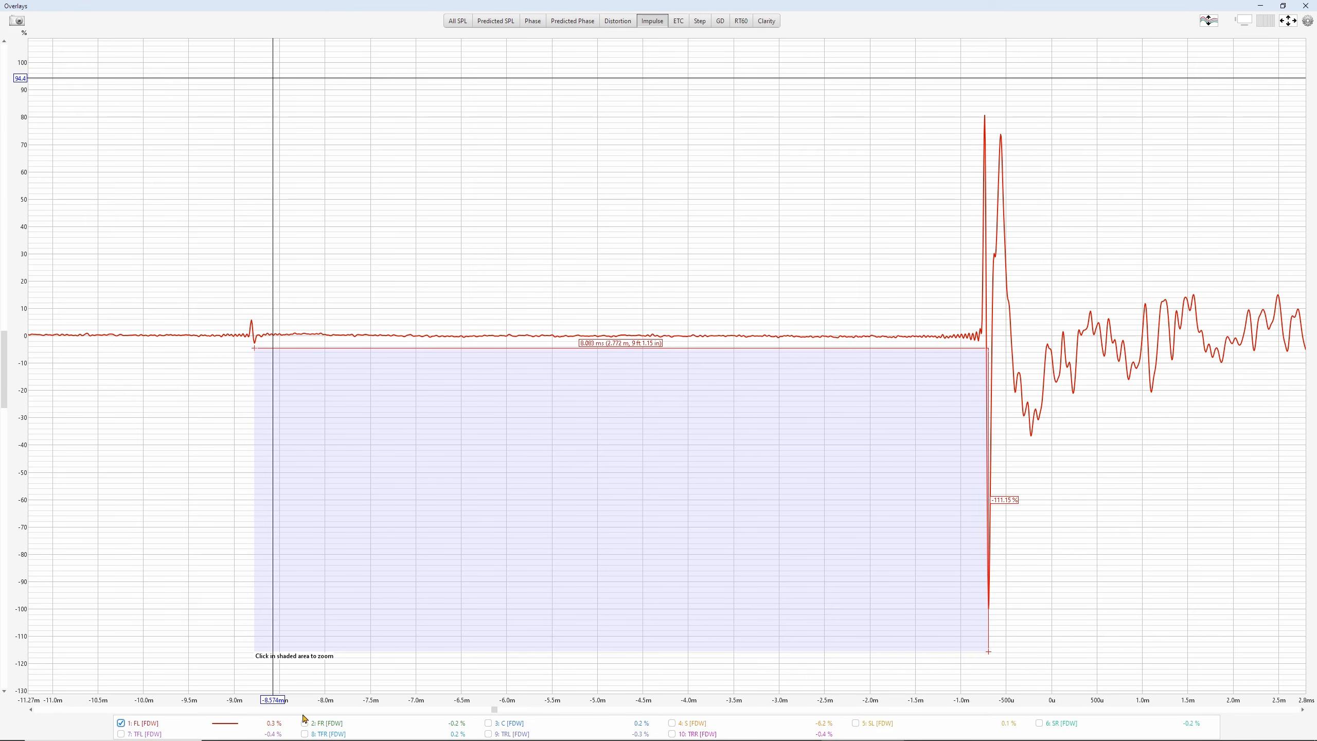
Show only the C impulse response, measure from its small early pulse to its main positive peak, and clear the measurement
right_click(430, 724)
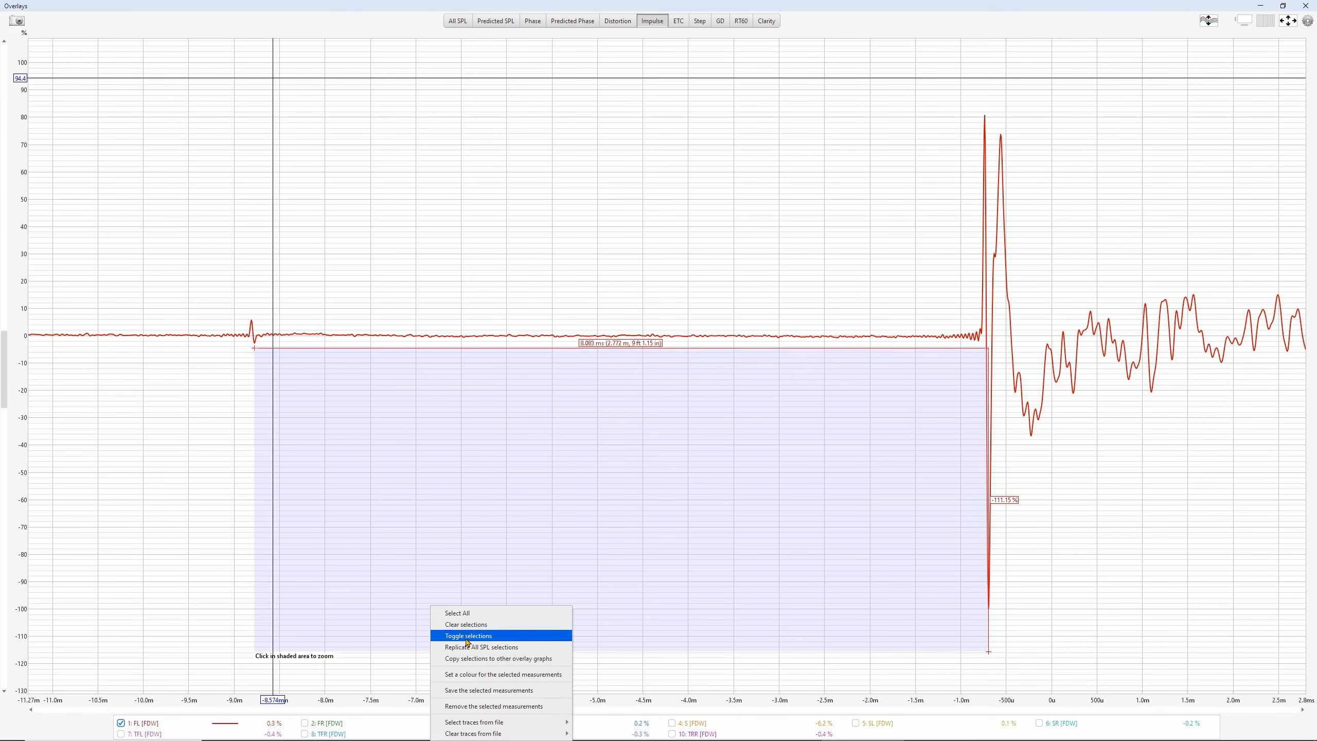
click(466, 625)
click(488, 723)
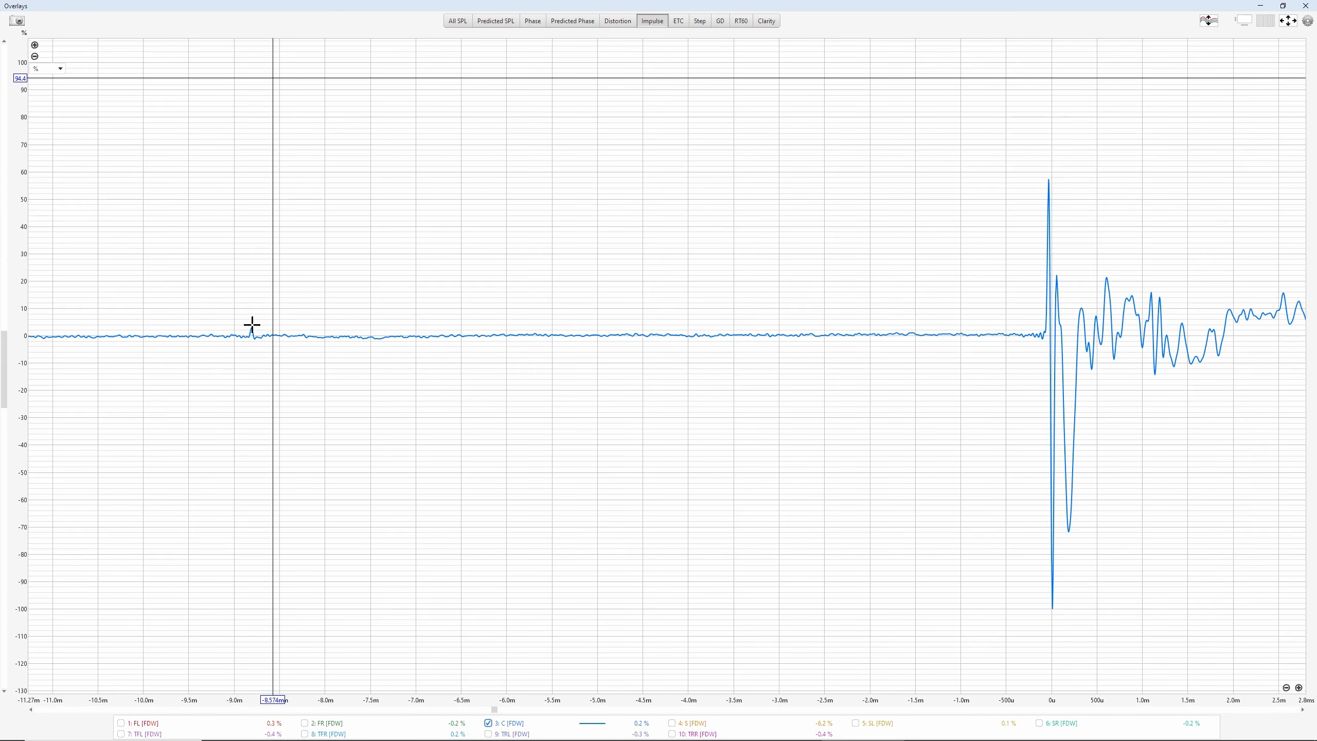
mouse_move(251, 323)
mouse_down()
mouse_move(1073, 103)
mouse_move(1049, 149)
mouse_up()
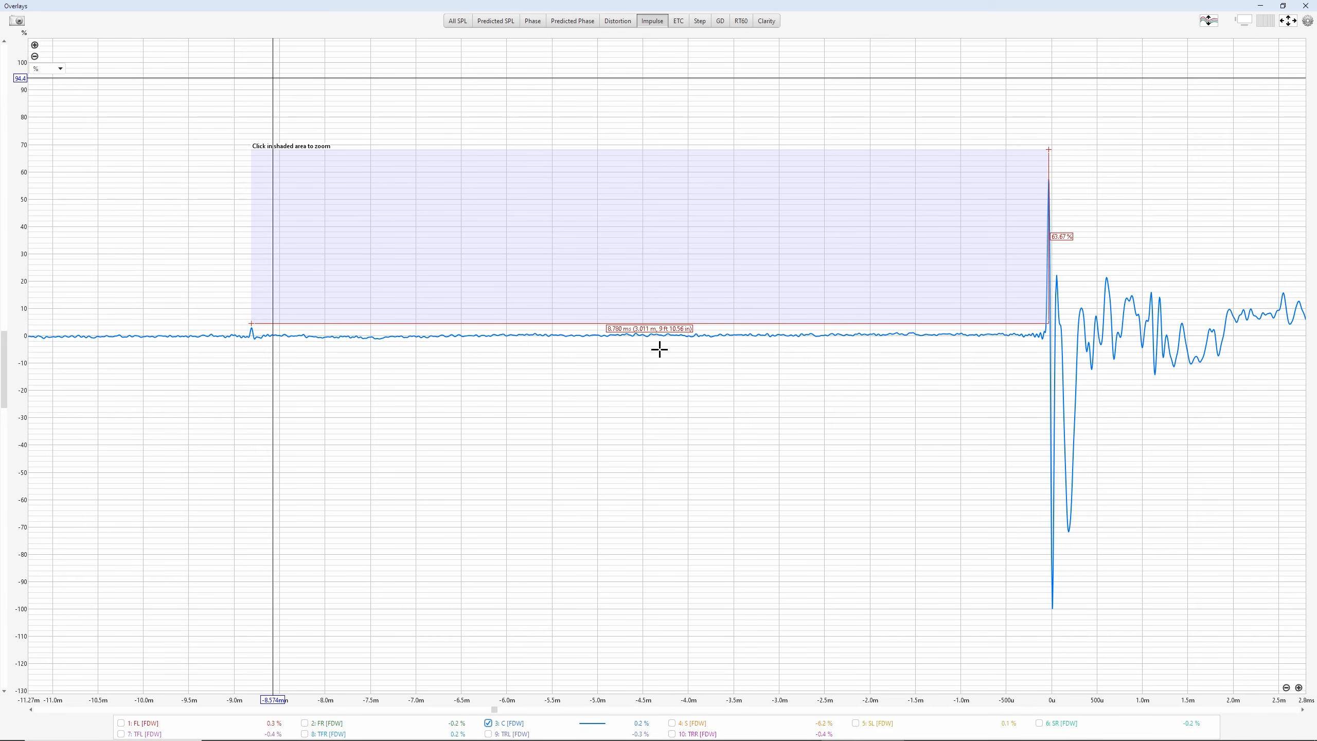
click(716, 447)
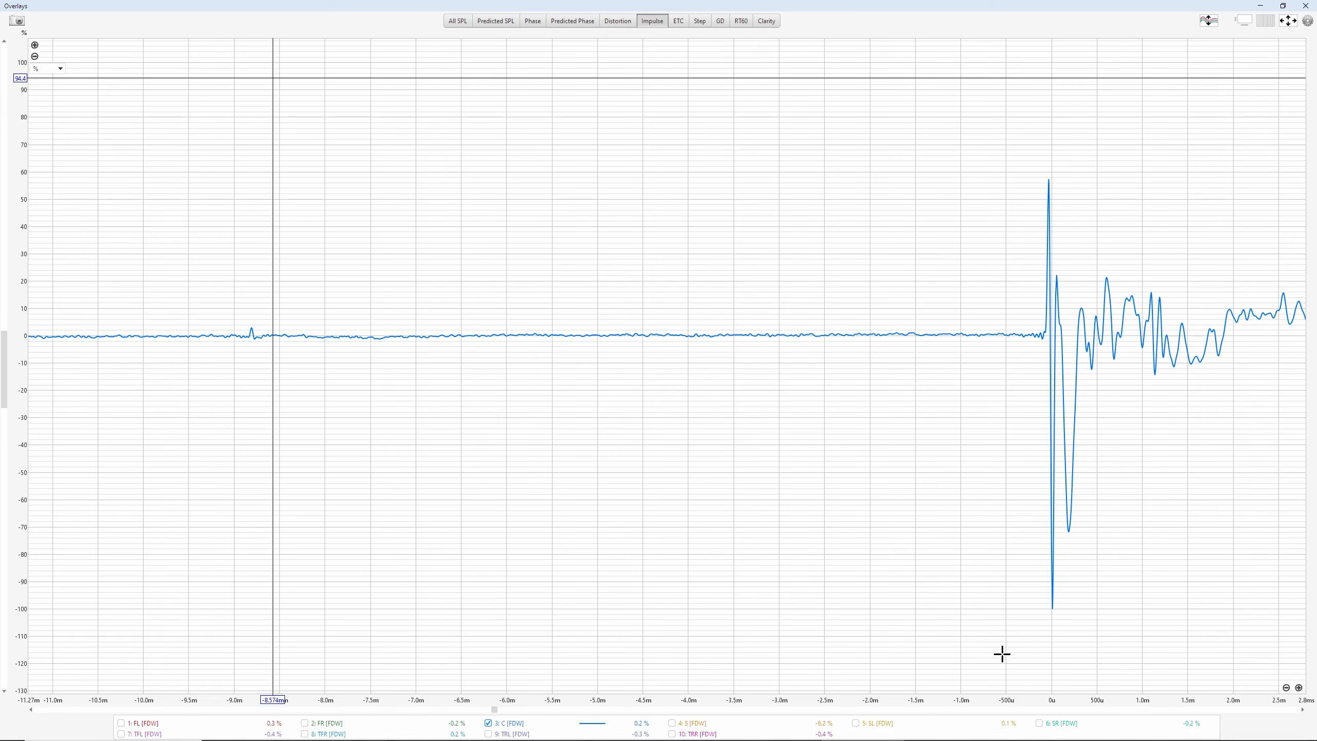
Show all impulse traces again and place the cursor on the negative peak of C at 0 ms
right_click(921, 725)
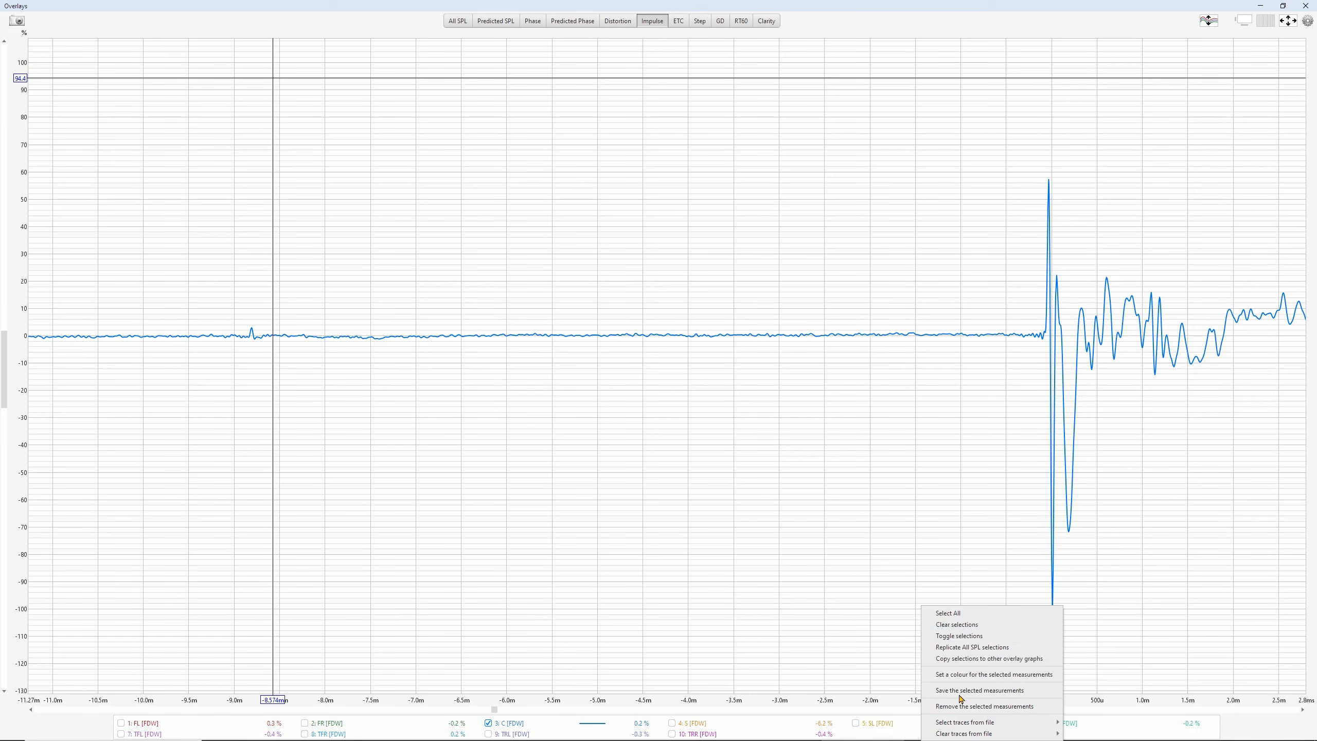
click(952, 617)
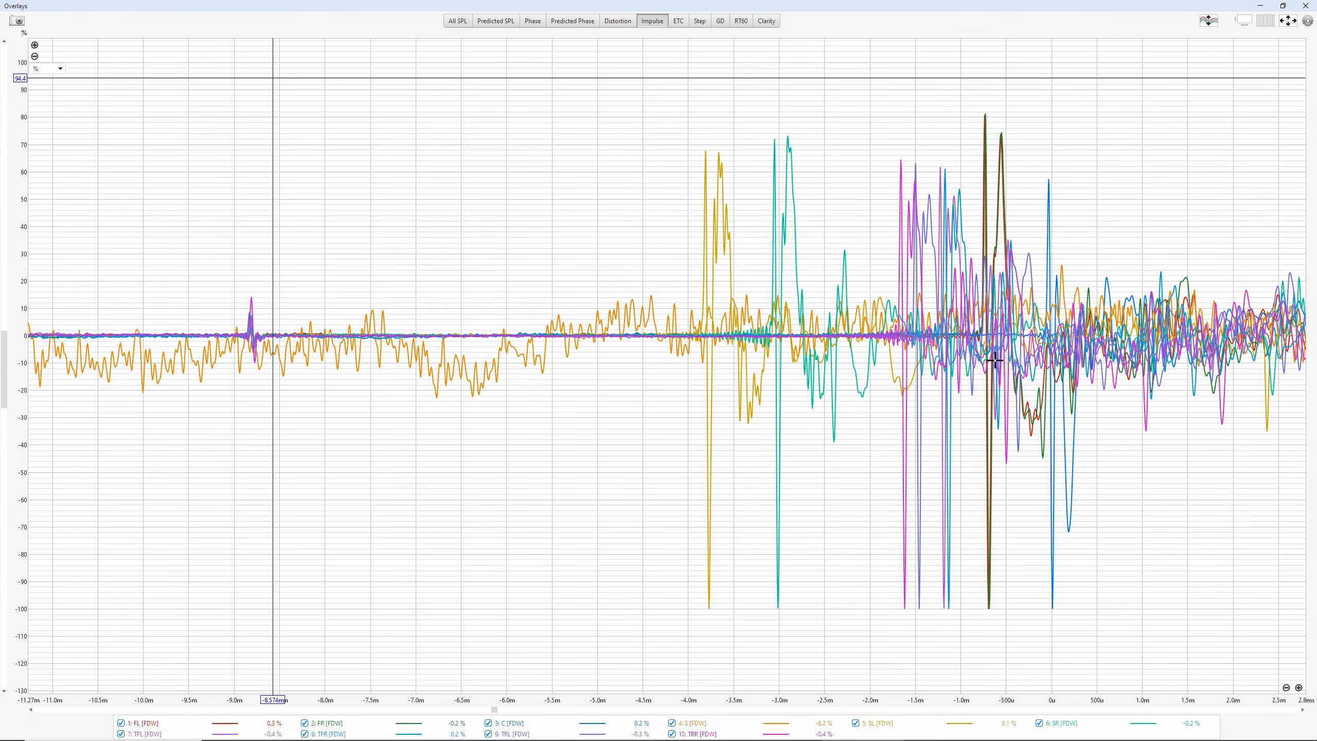
click(1052, 606)
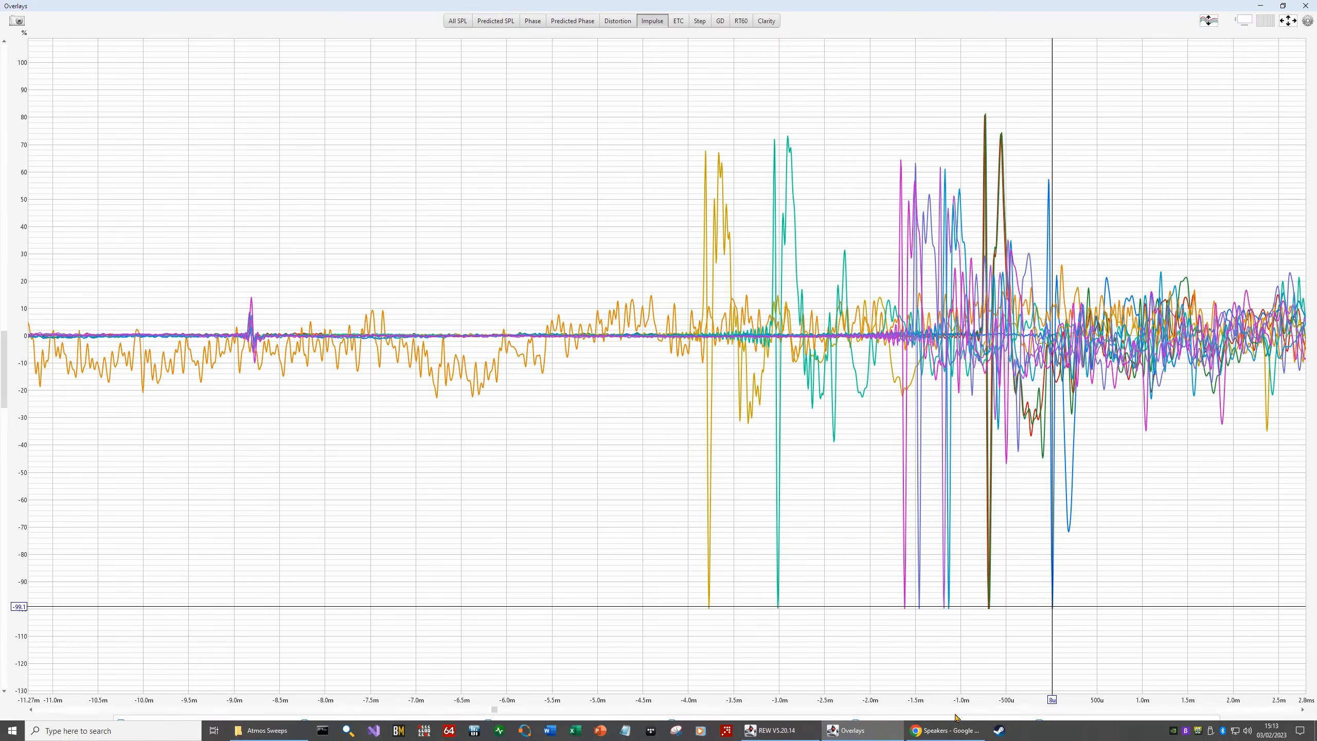
Switch to the Marantz SR6015 page in Chrome, set the Center distance to 3.00 m, apply it and minimise the browser
click(936, 737)
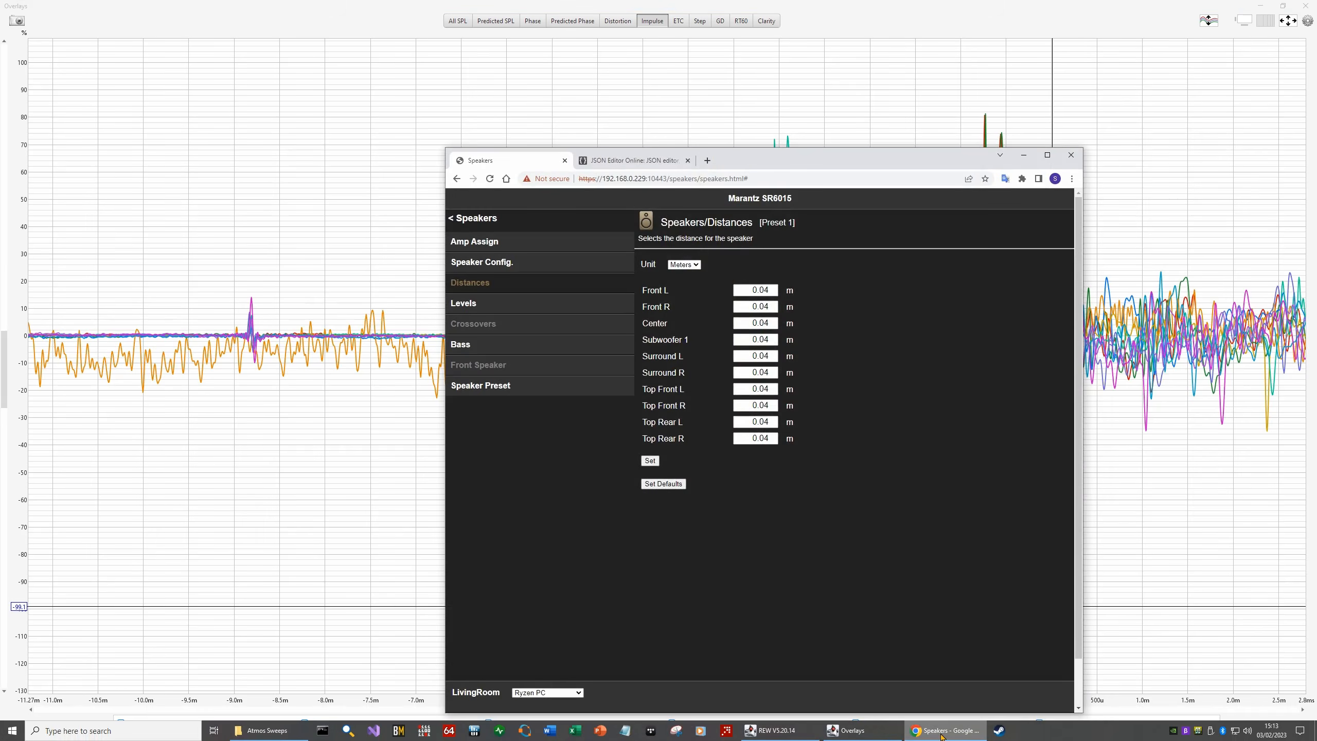
drag(751, 322, 782, 329)
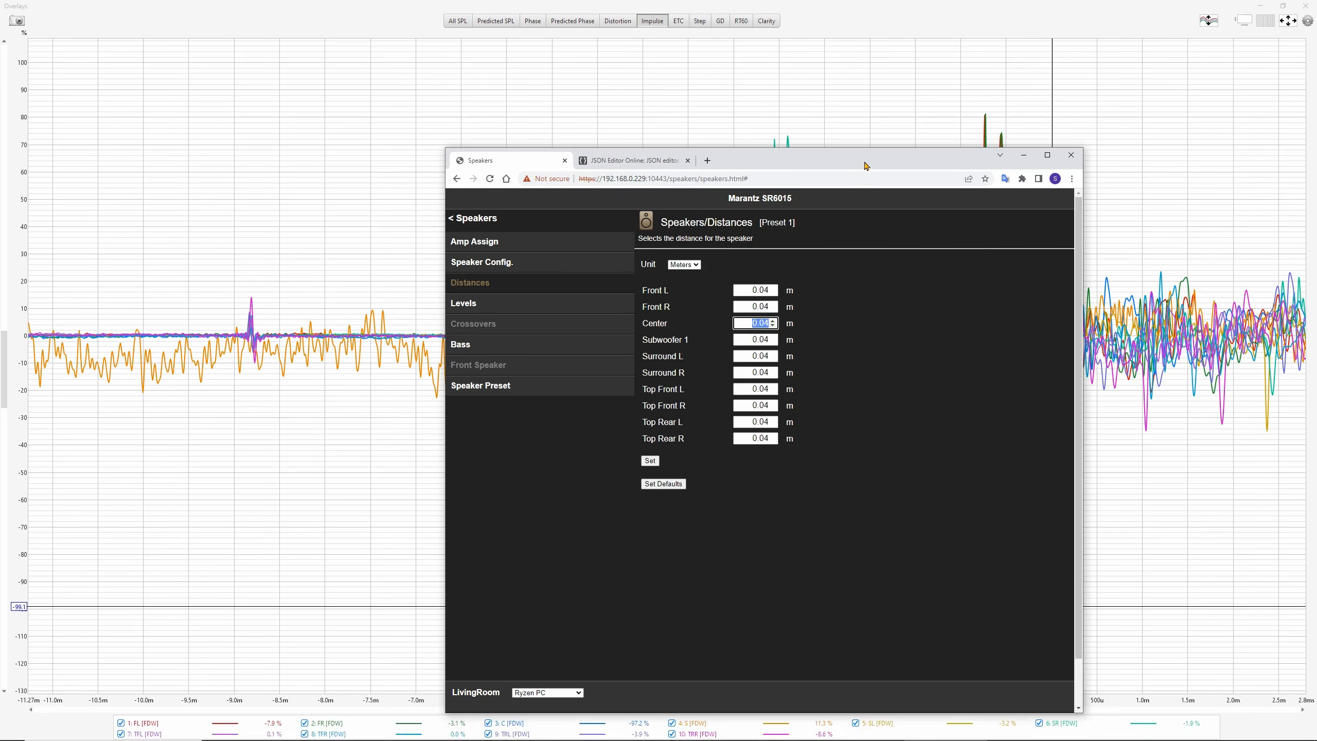
text(3)
key(Tab)
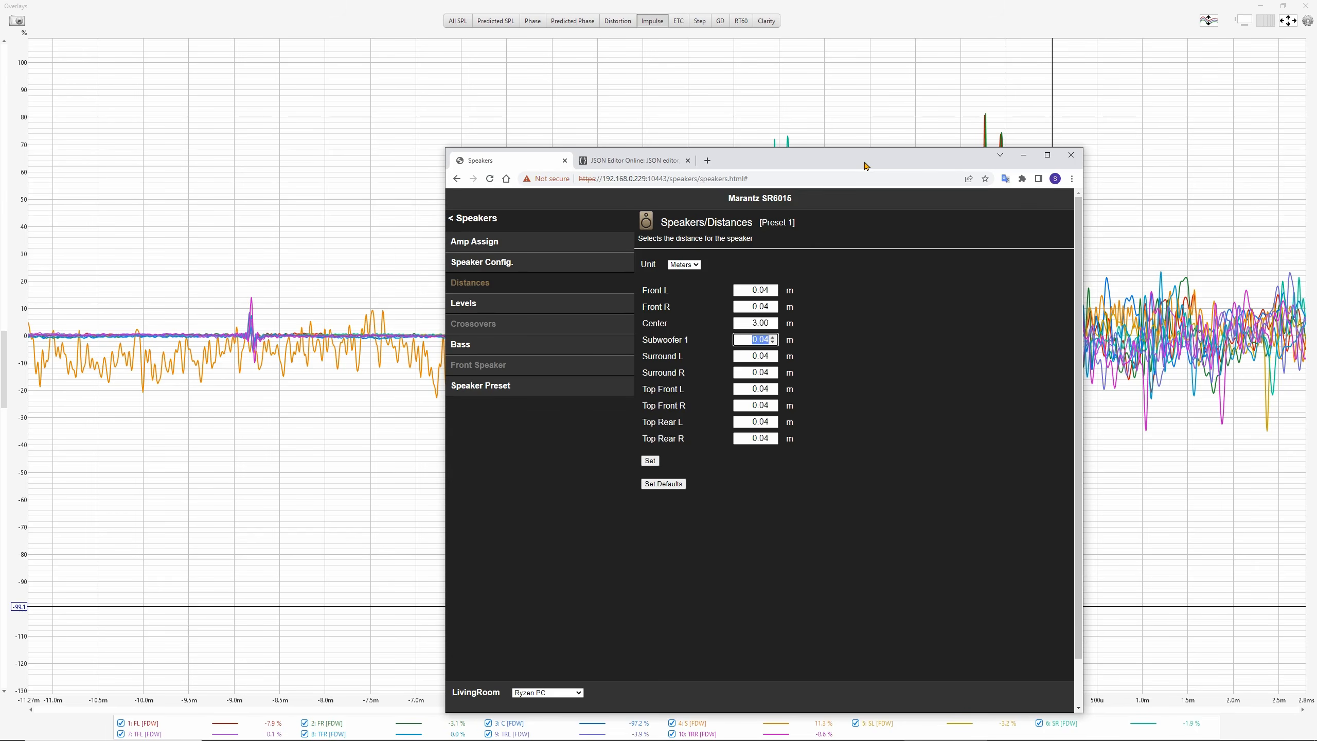
click(745, 325)
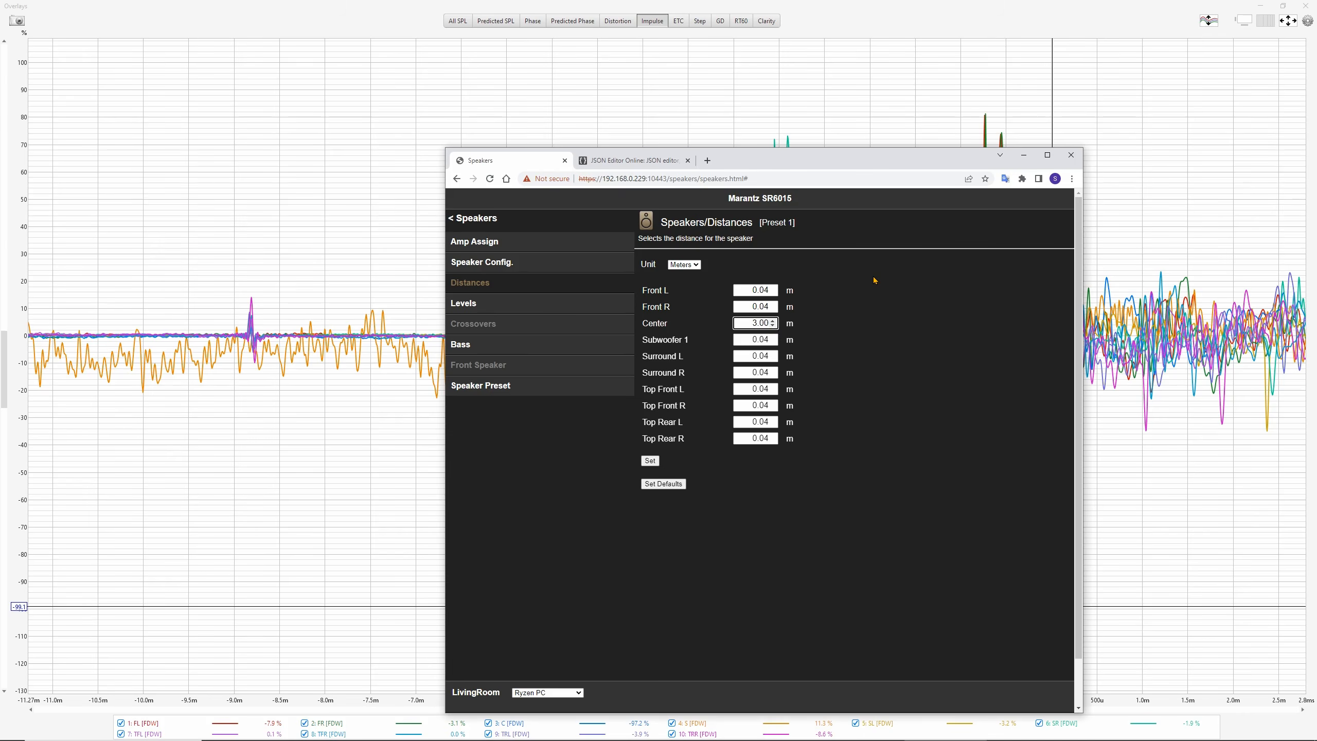
click(650, 461)
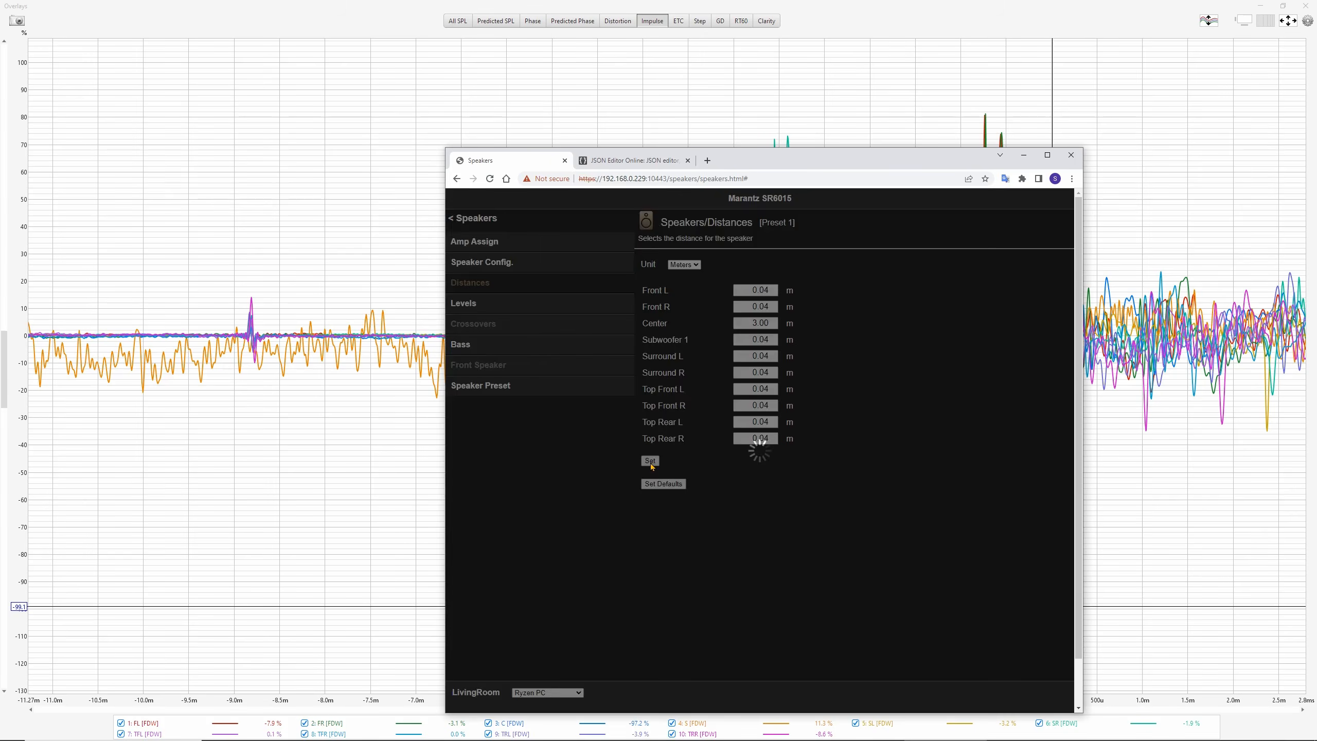
click(1024, 158)
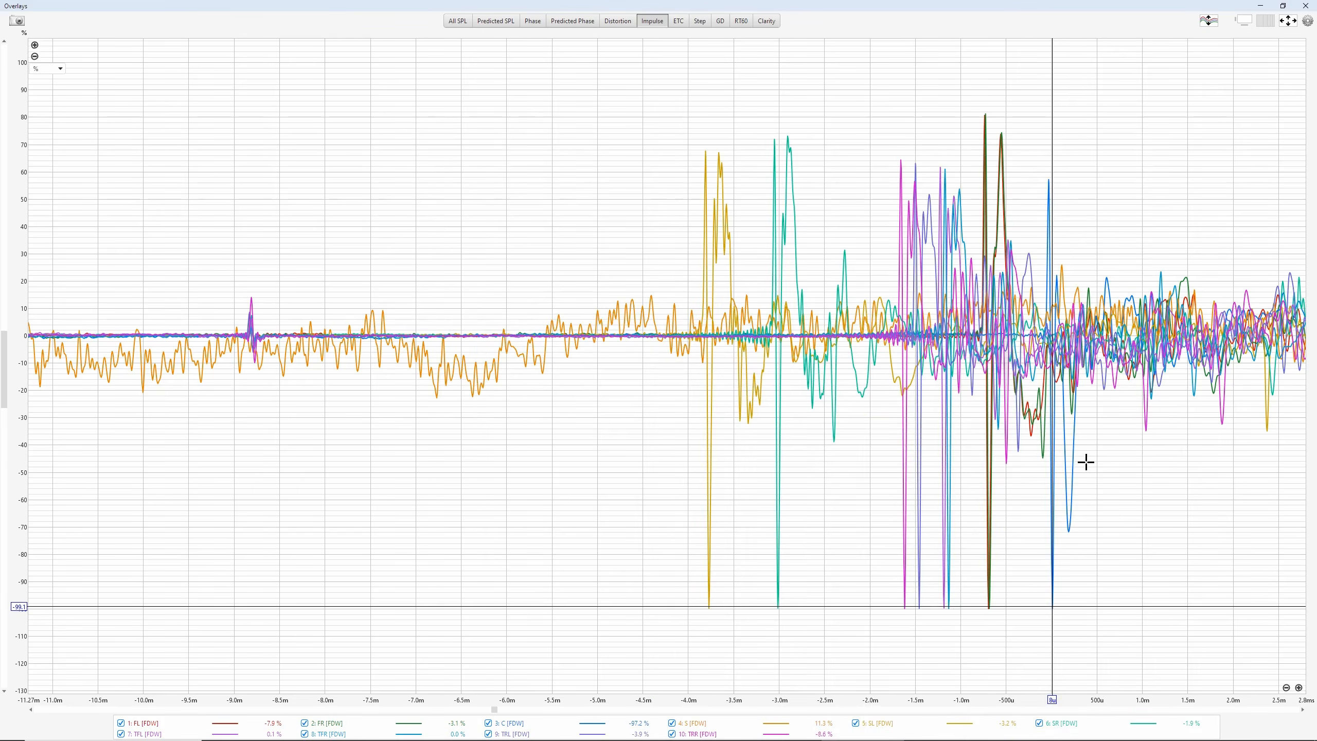
Clear the trace selections and overlay only the FL and C impulse responses
right_click(746, 698)
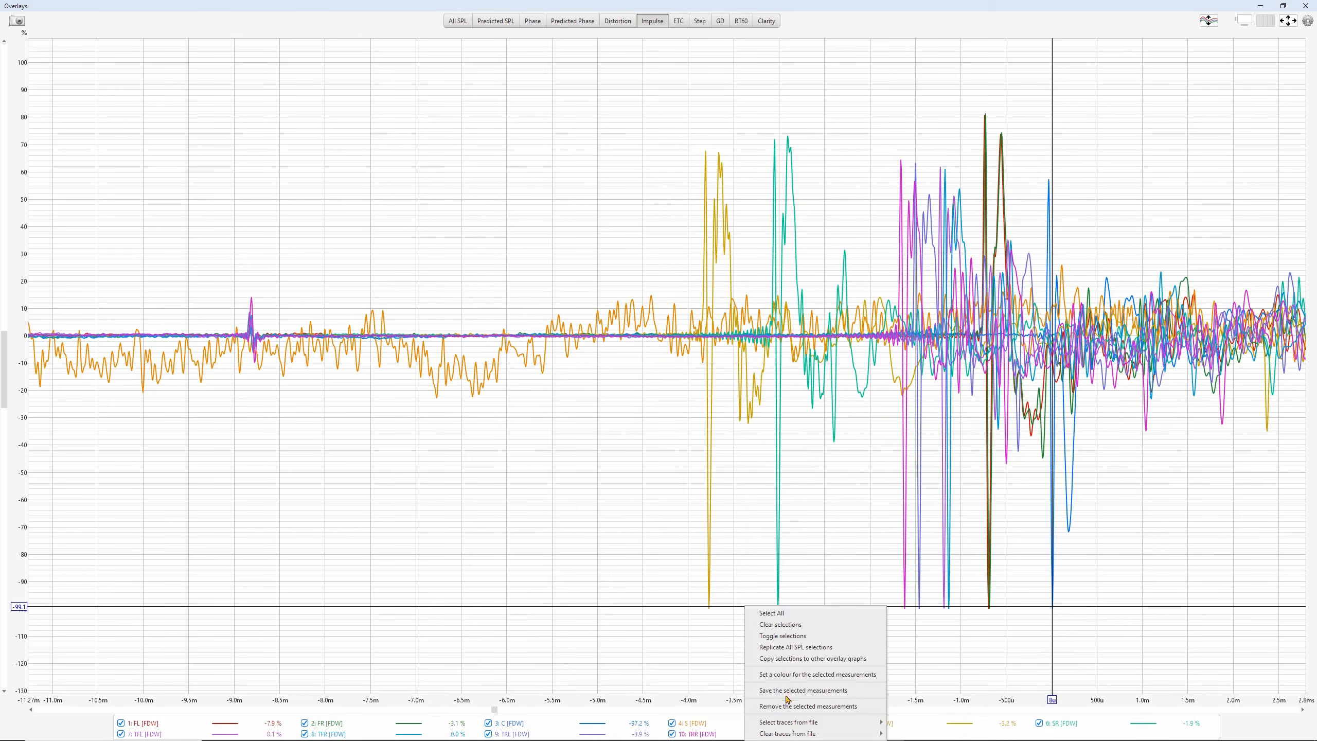
click(779, 627)
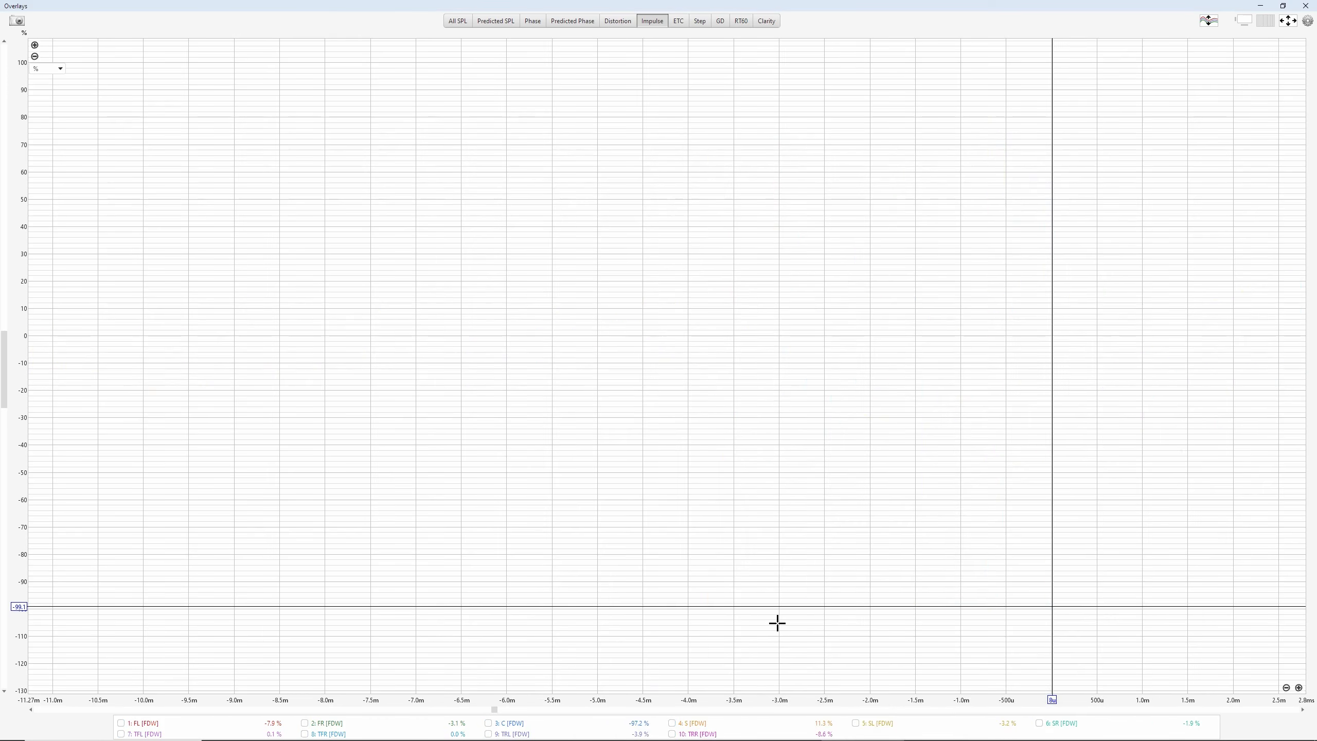
click(132, 727)
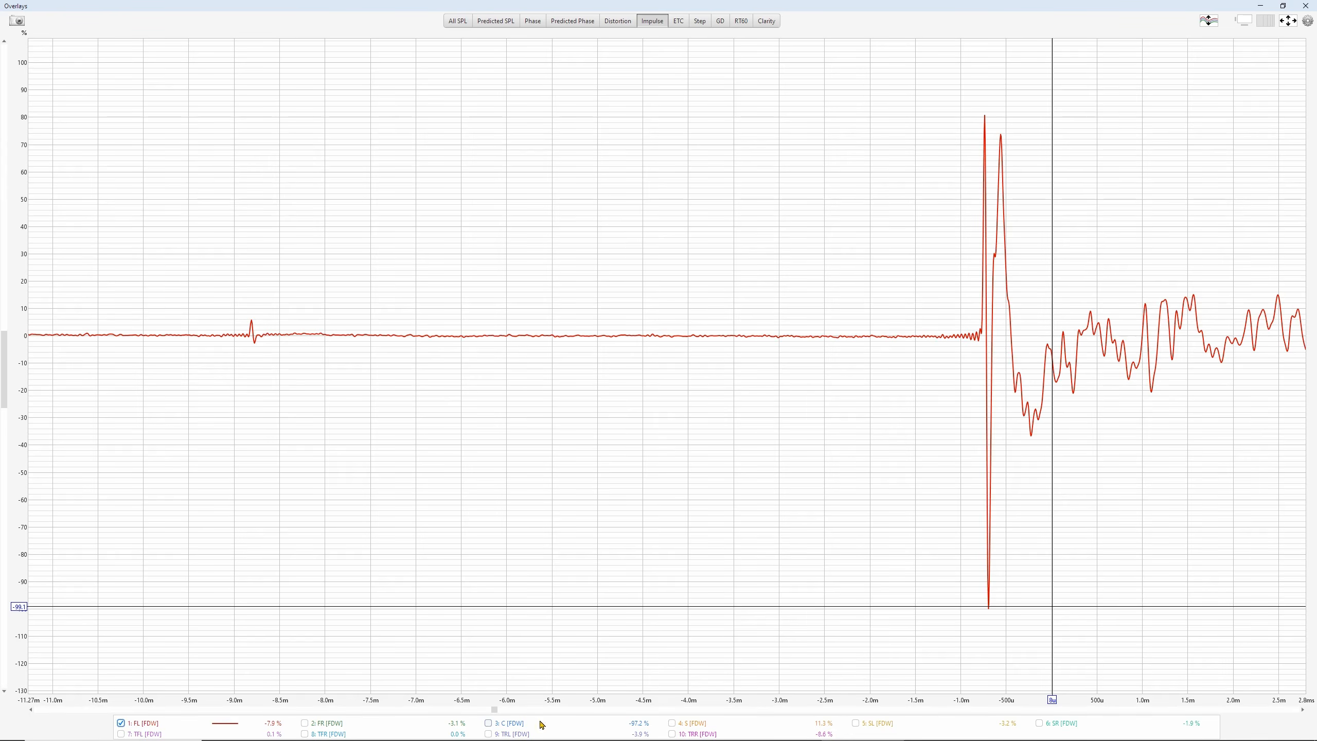
click(489, 723)
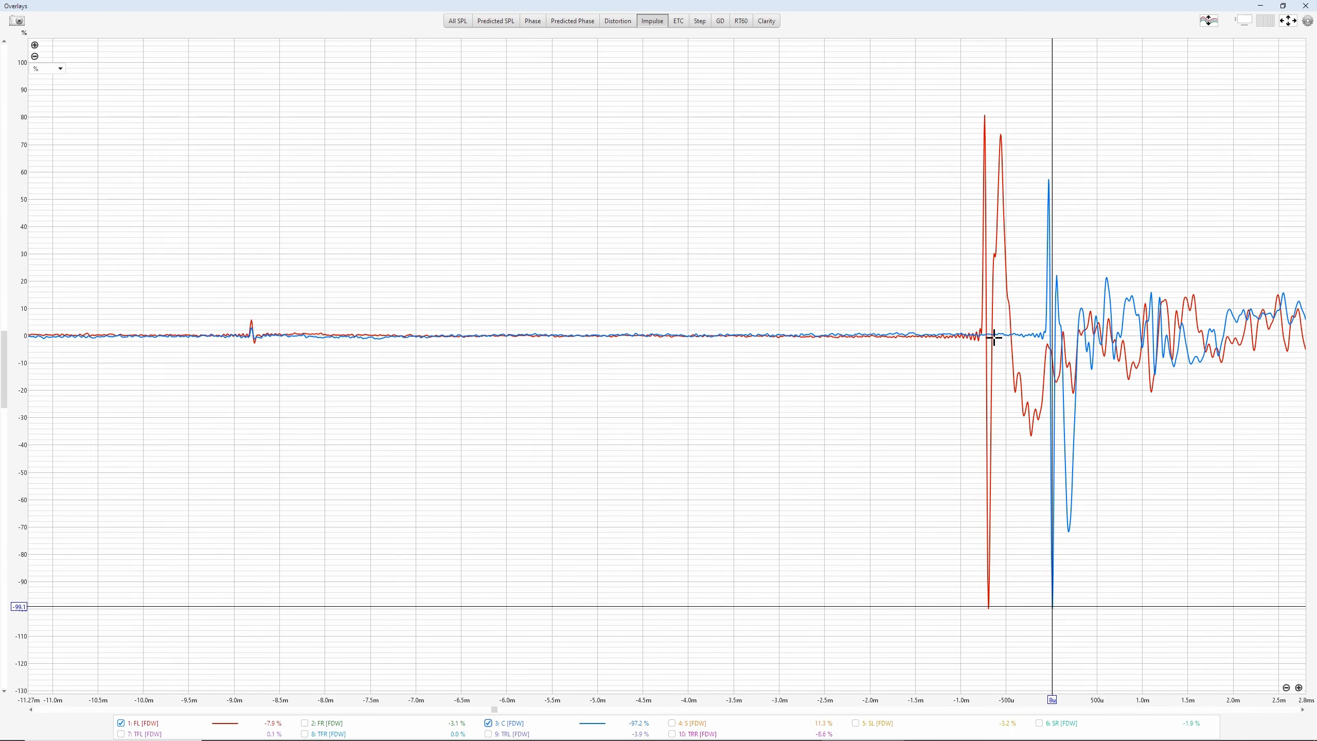
Check the speed of sound setting in REW's View preferences and return to the Overlays window
click(1261, 6)
click(1295, 37)
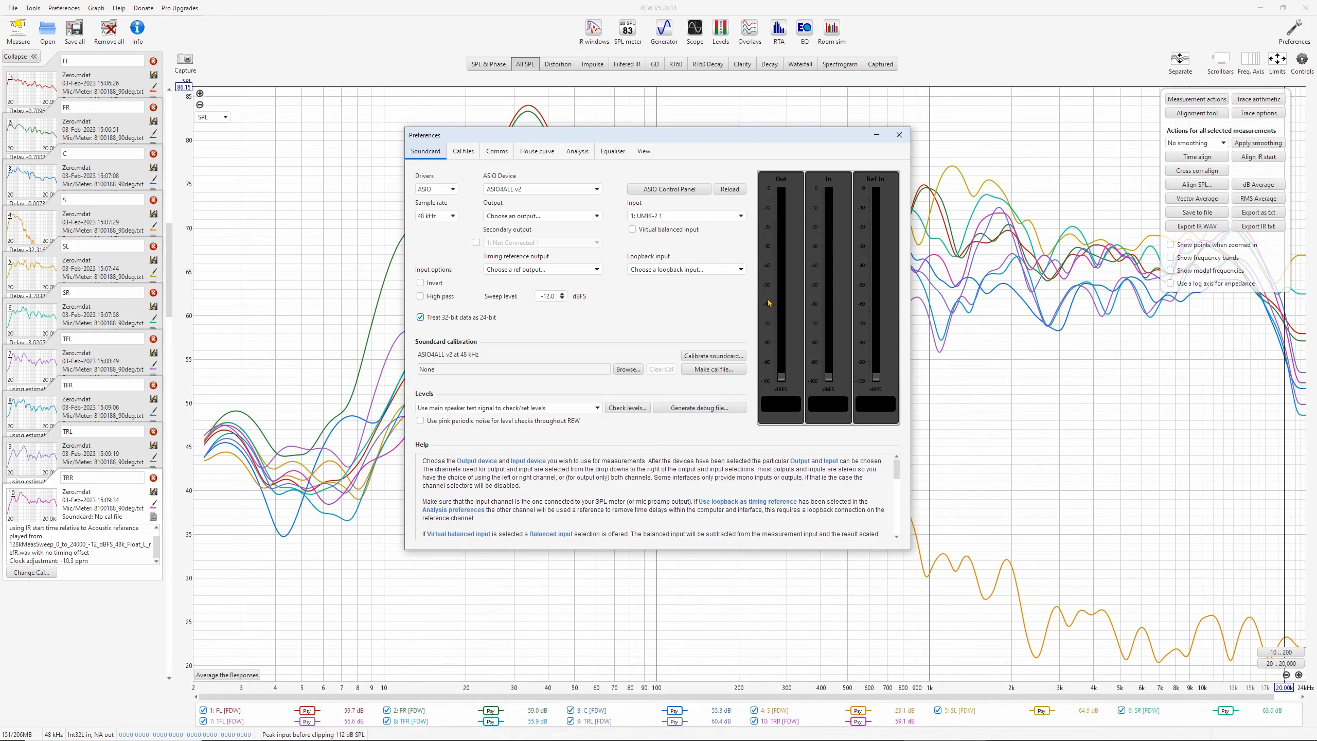
click(643, 151)
double_click(799, 392)
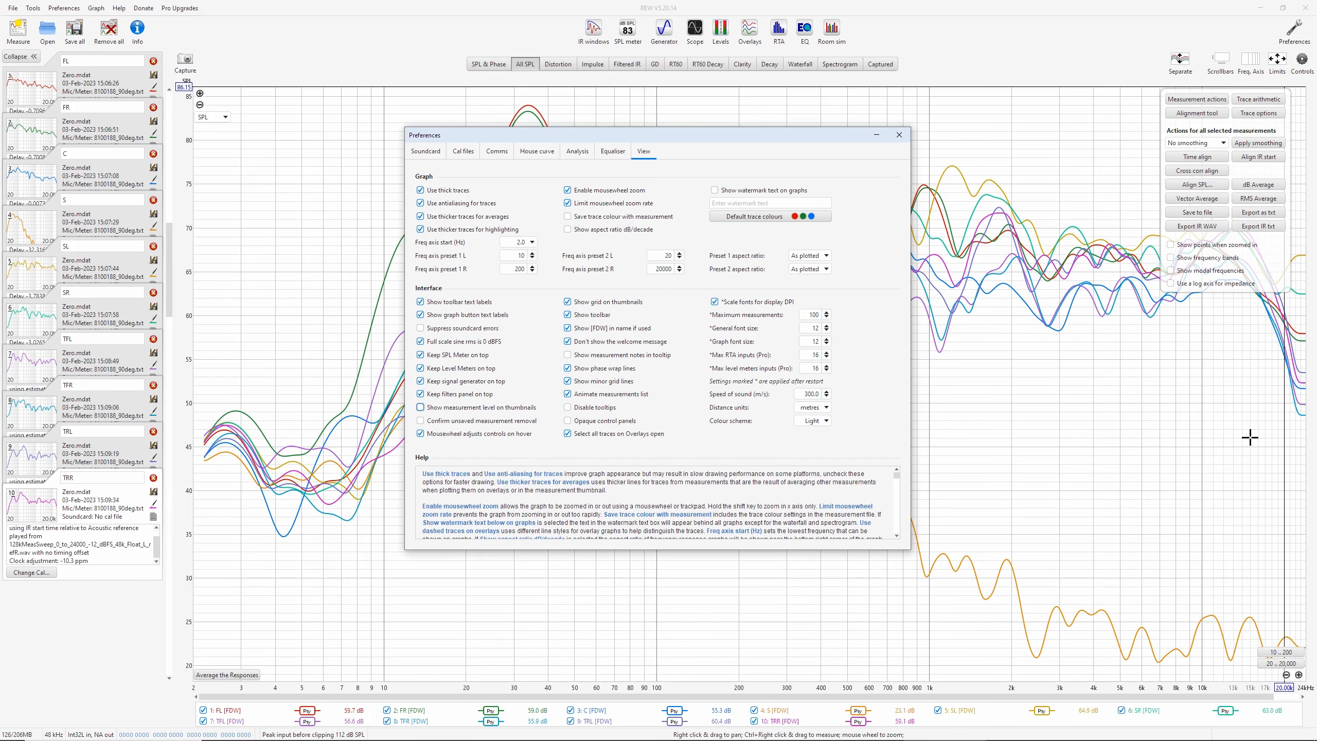
click(899, 135)
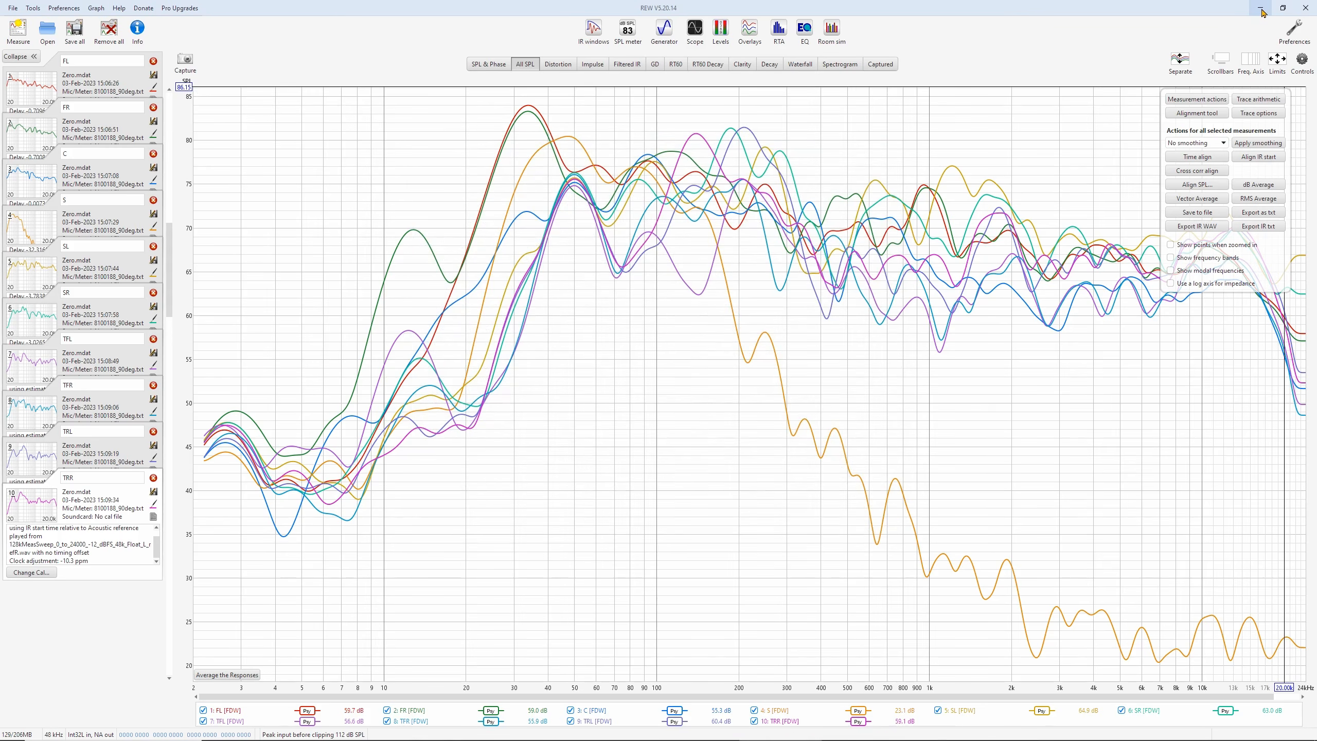
click(849, 731)
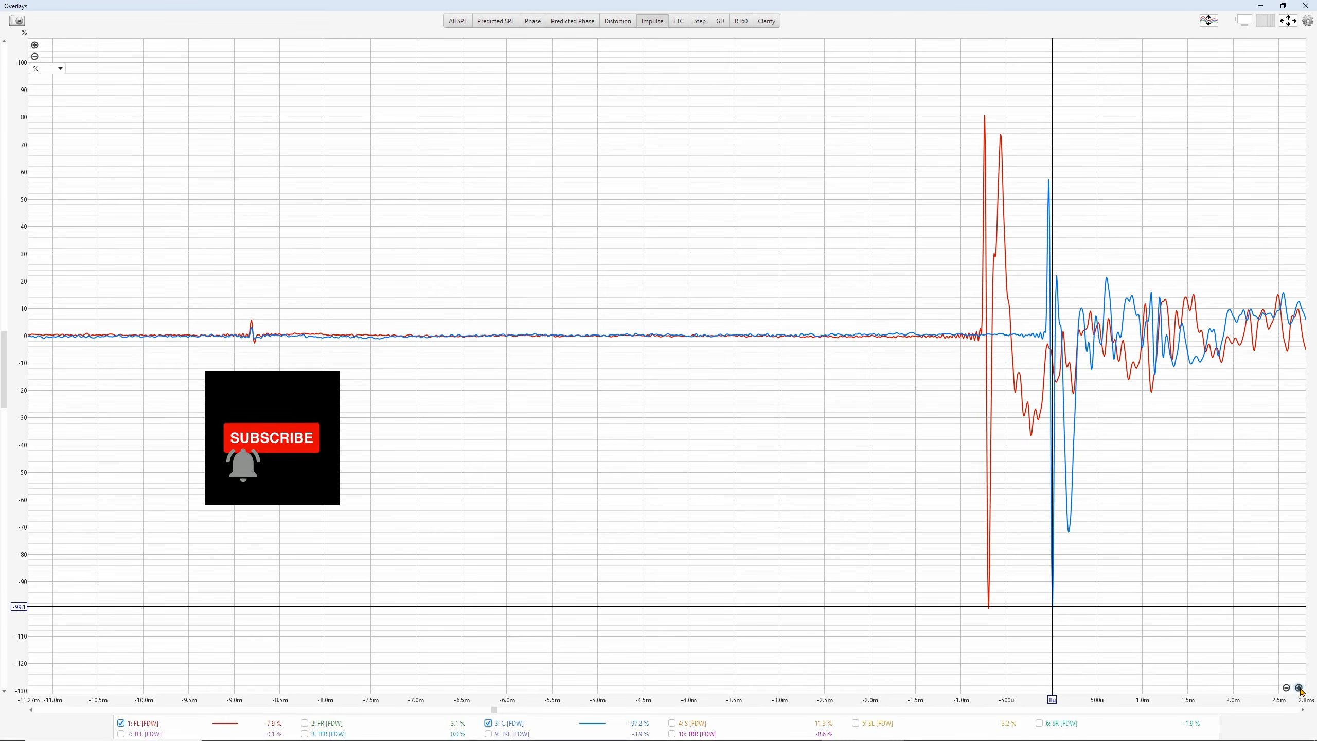
Measure the time and distance offset between the negative peaks of FL and C
click(1299, 688)
click(1299, 688)
click(1299, 688)
drag(1199, 569, 861, 403)
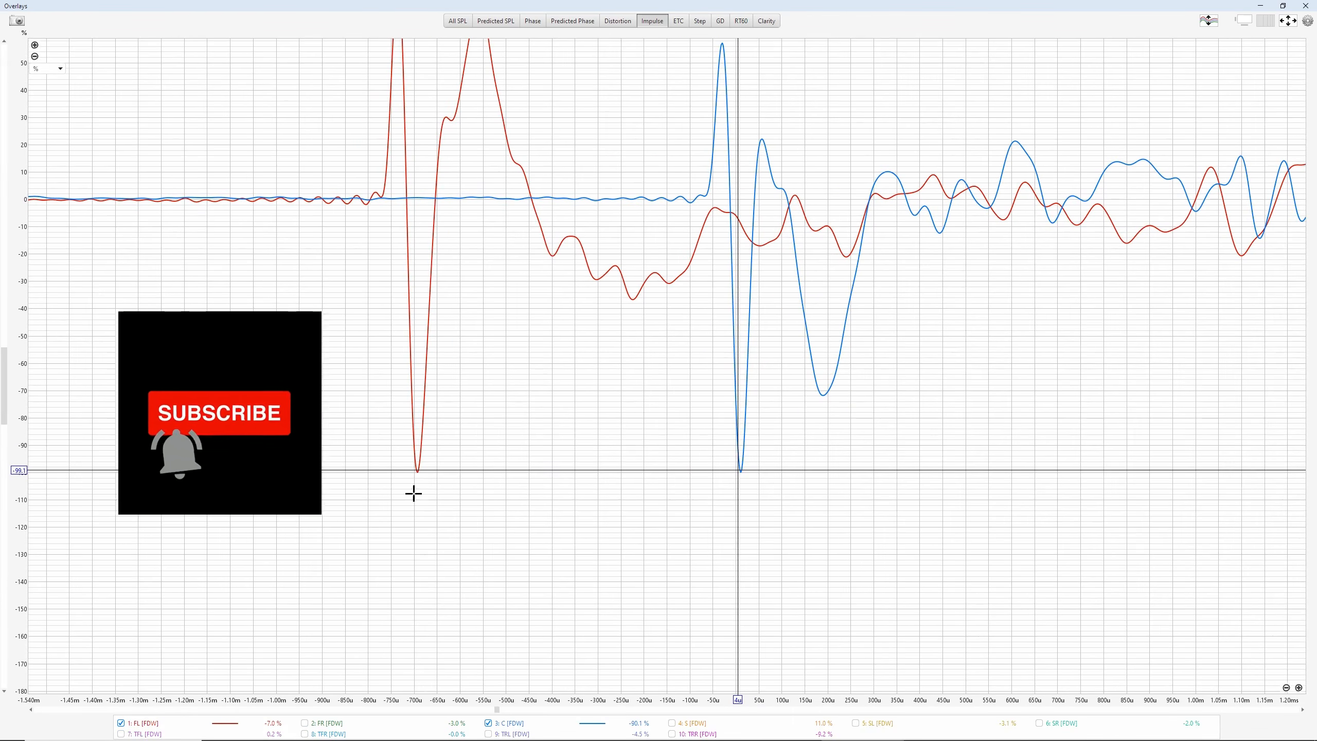
mouse_move(418, 477)
mouse_down()
mouse_move(695, 511)
mouse_move(740, 477)
mouse_up()
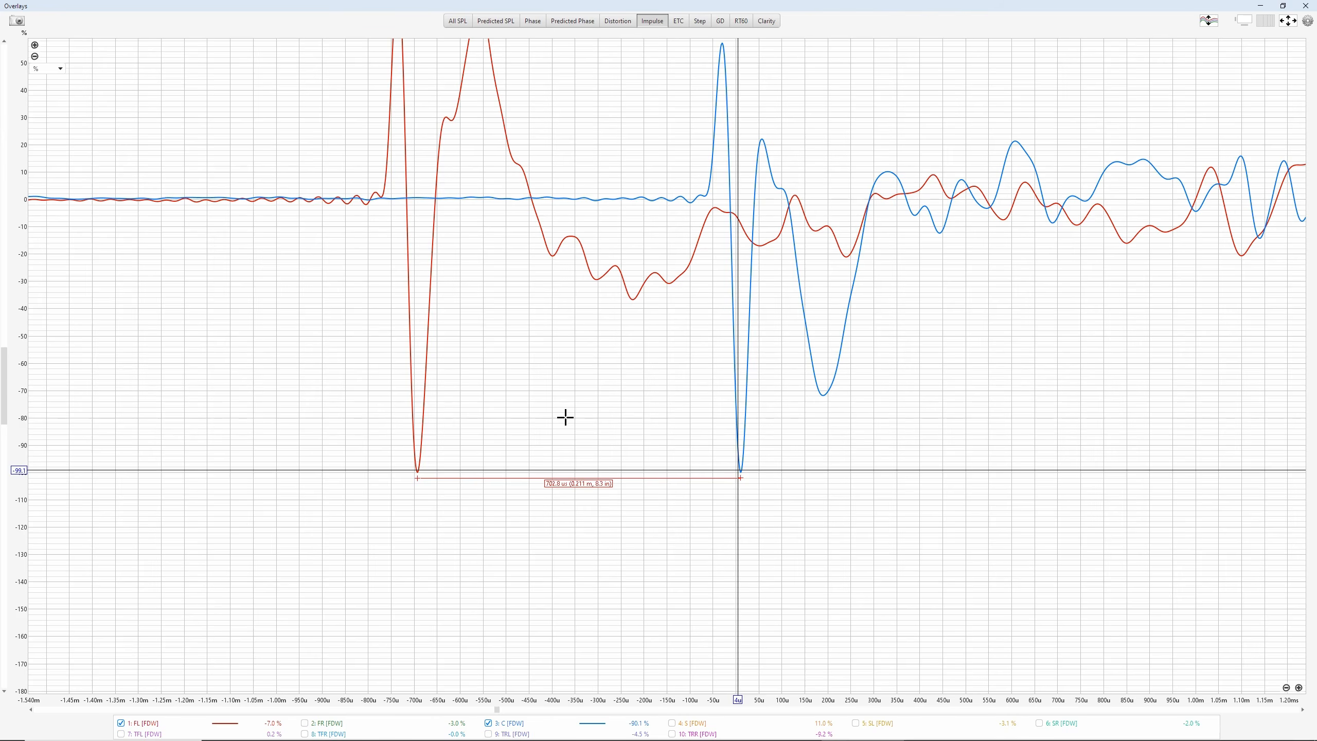
Switch to Chrome and search Google for calculator in a new tab
mouse_move(768, 739)
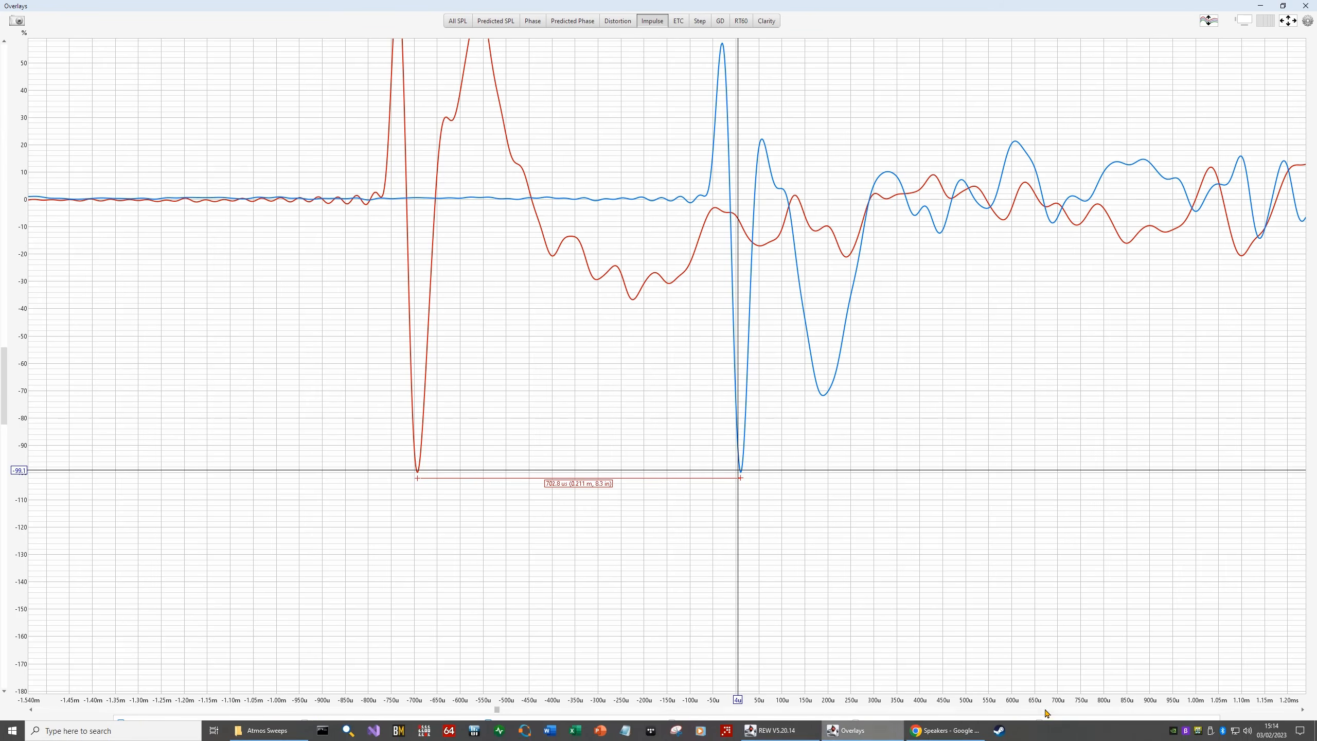
click(939, 731)
key(ctrl+t)
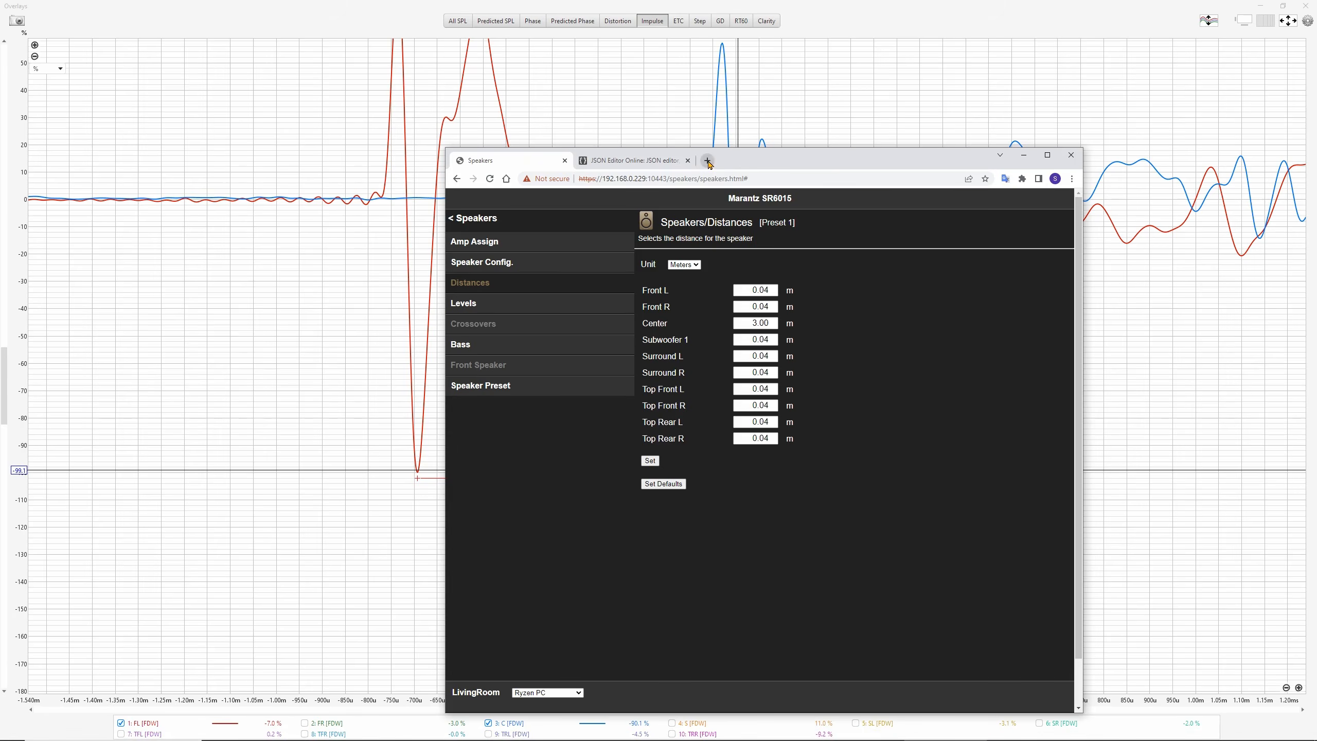
click(674, 367)
text(calculator)
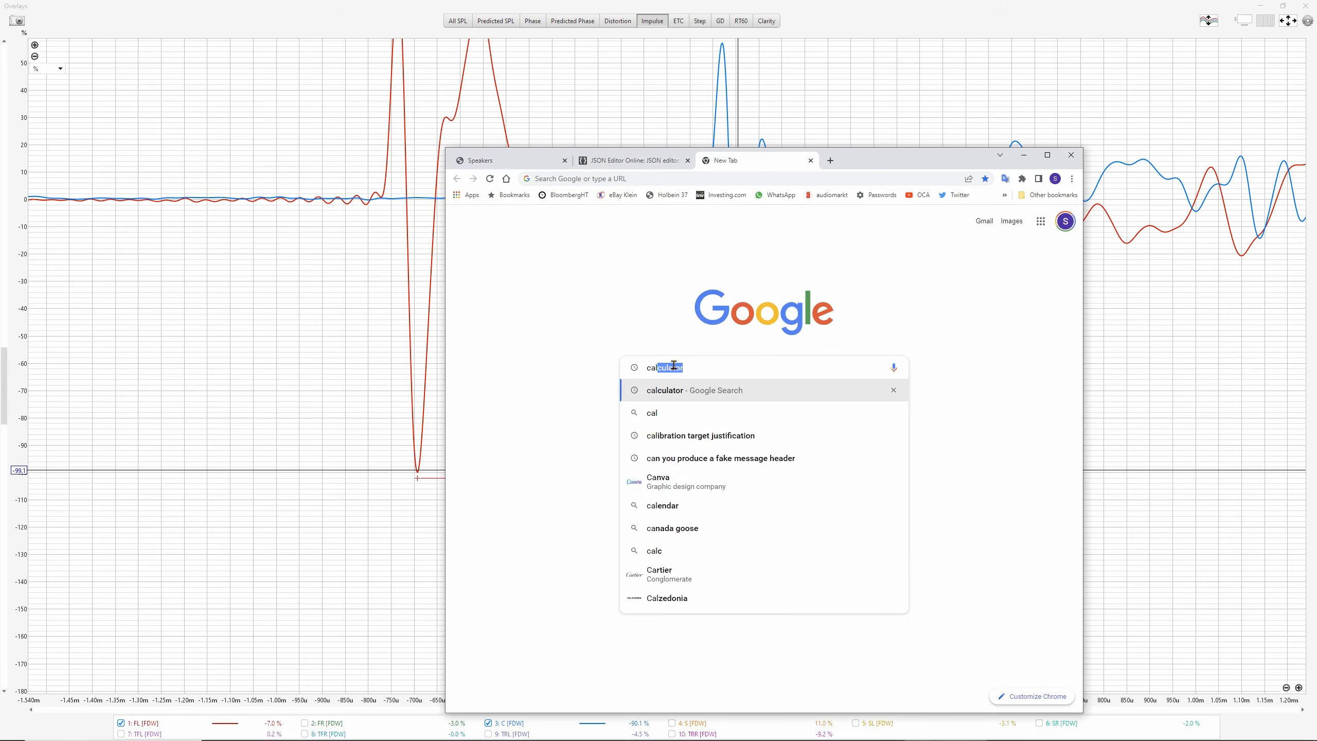
key(Return)
Calculate 3 - .211 in the online calculator, moving the browser window clear of the graph's distance read-out
click(835, 380)
click(863, 381)
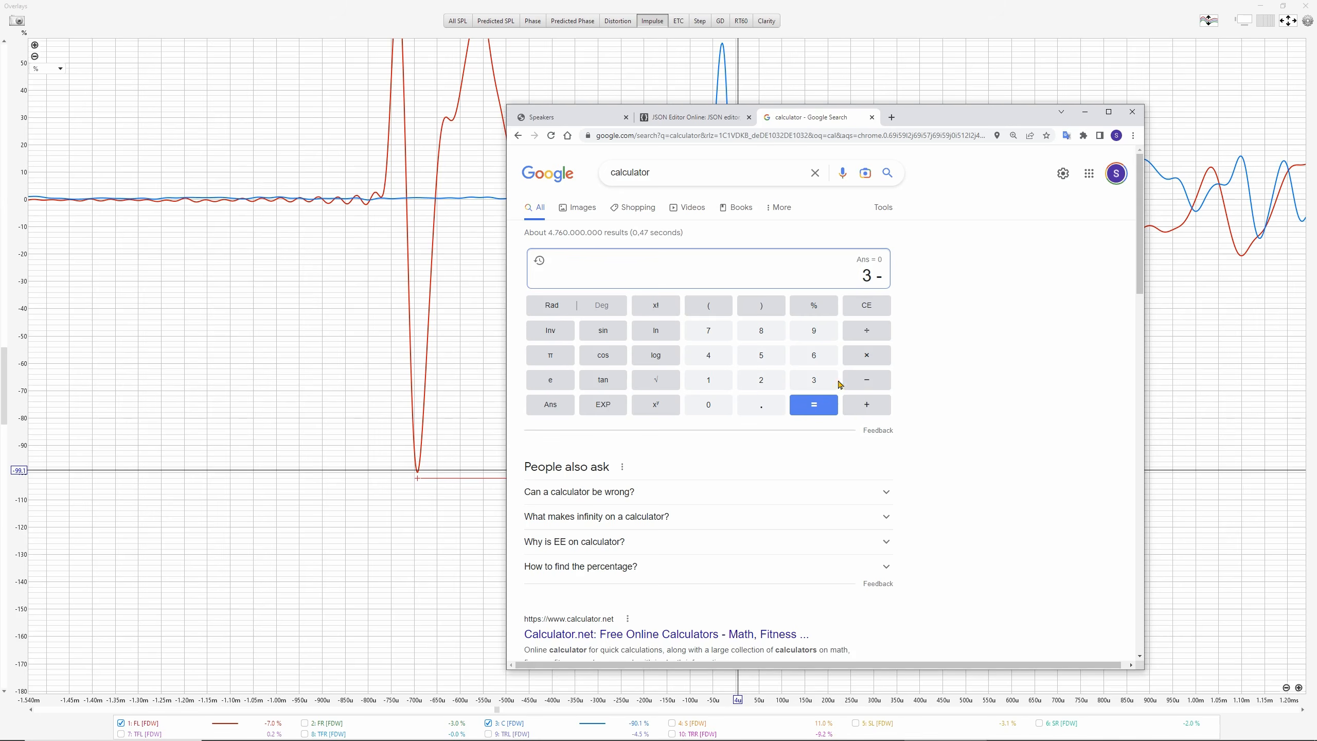
click(763, 405)
click(763, 380)
click(714, 379)
click(713, 379)
drag(923, 110, 1057, 97)
click(940, 396)
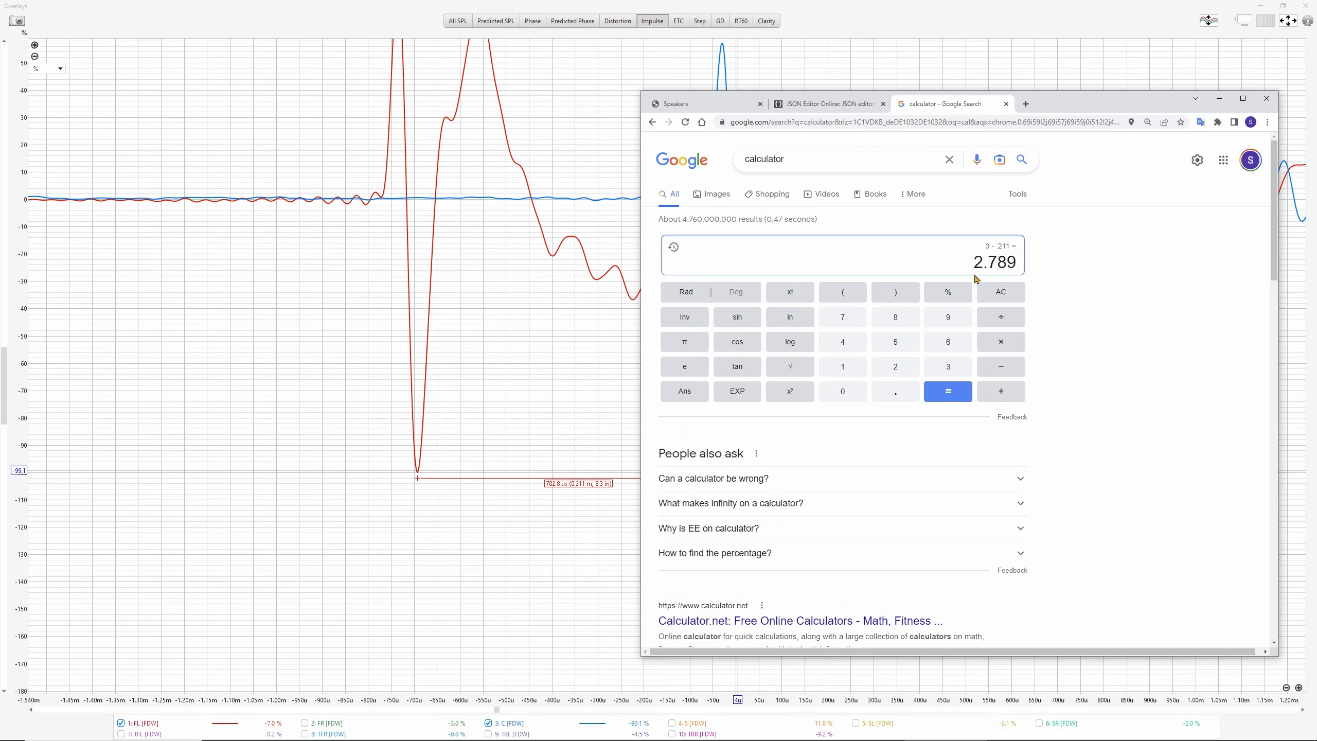
Set the Front L distance to 2.79 m on the Marantz Speakers/Distances page and apply it
click(681, 105)
drag(945, 238, 967, 237)
text(2.79)
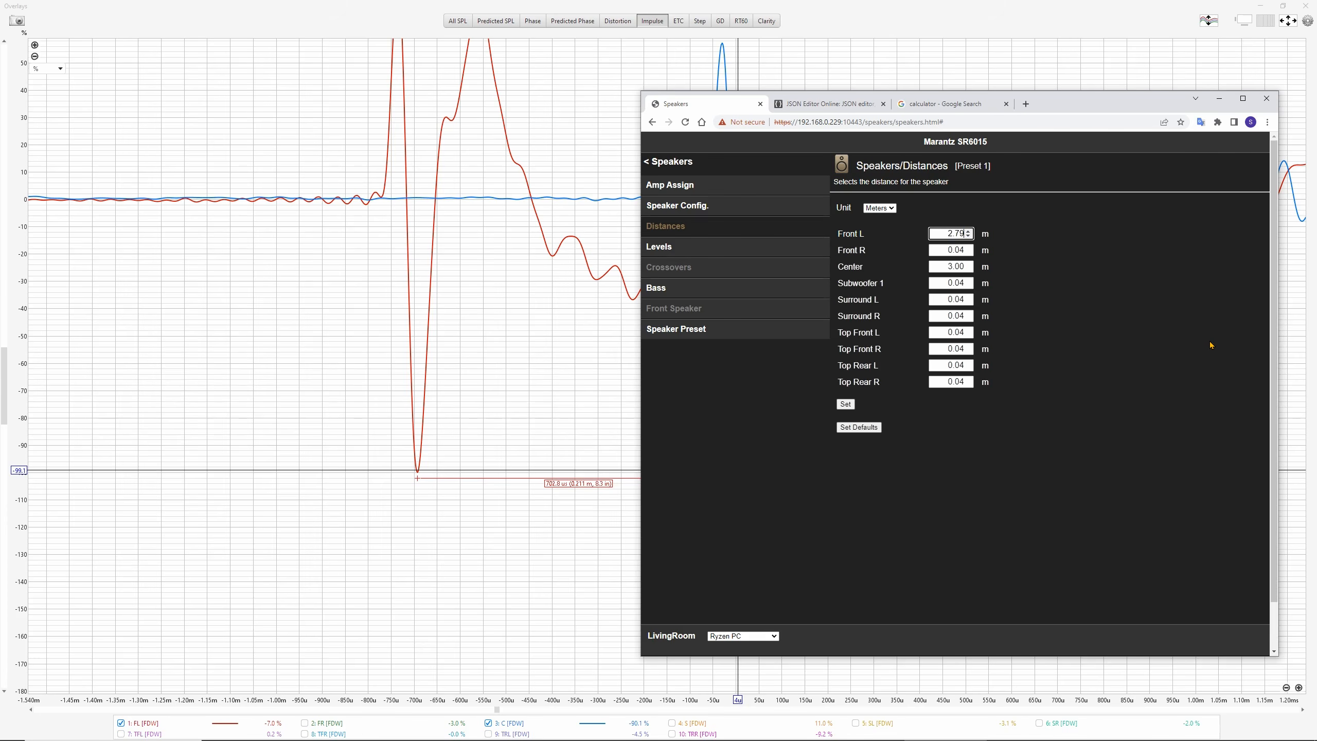
key(Tab)
click(843, 406)
Set up a new SPL measurement with playback from file, using the sweep 128kMeasSweep_0_to_24000_-12_dBFS_48k_Float_L_refR.wav
click(1283, 5)
click(18, 28)
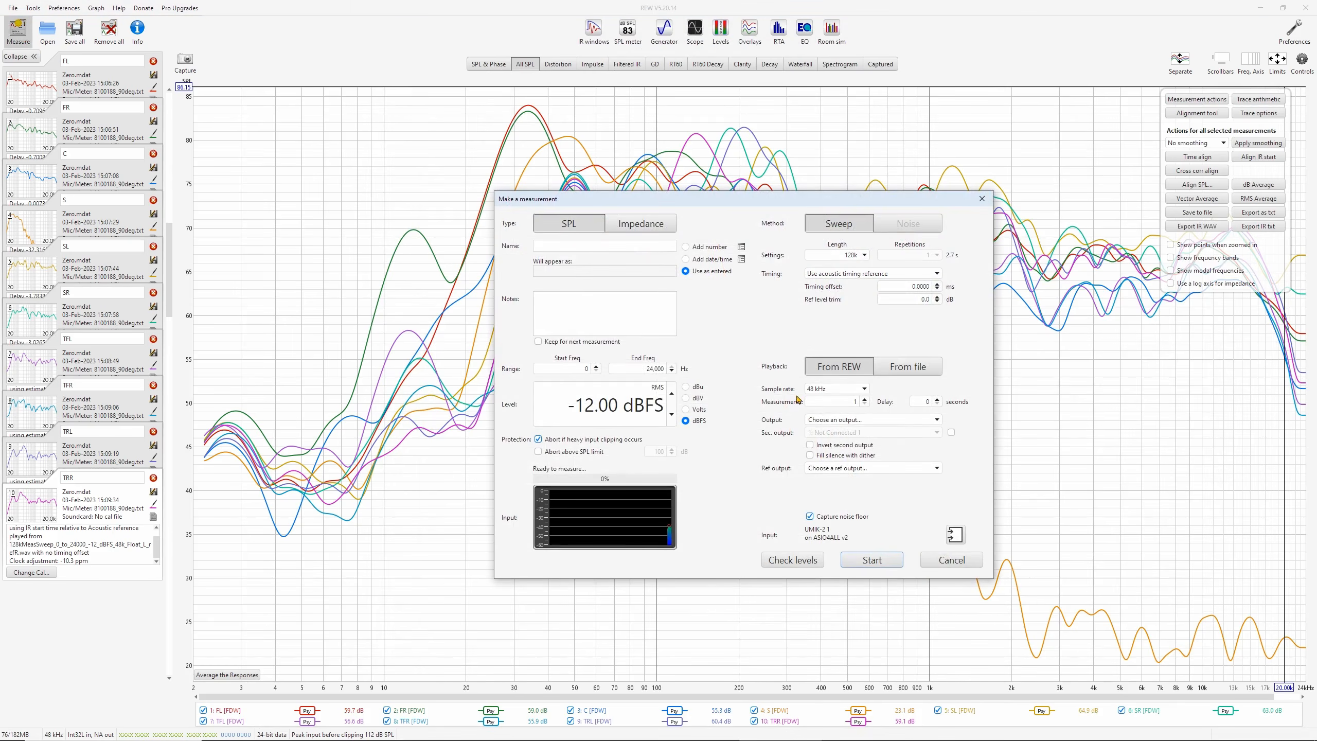
click(876, 420)
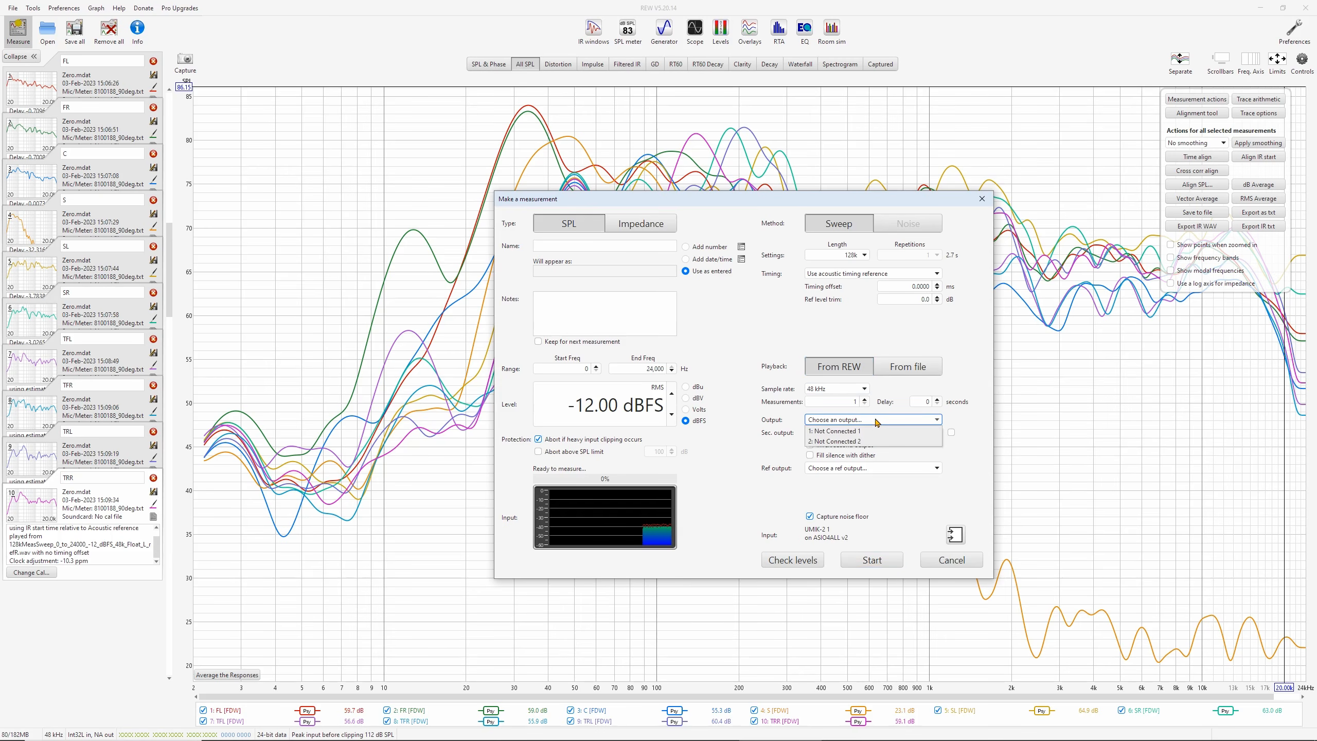
click(897, 368)
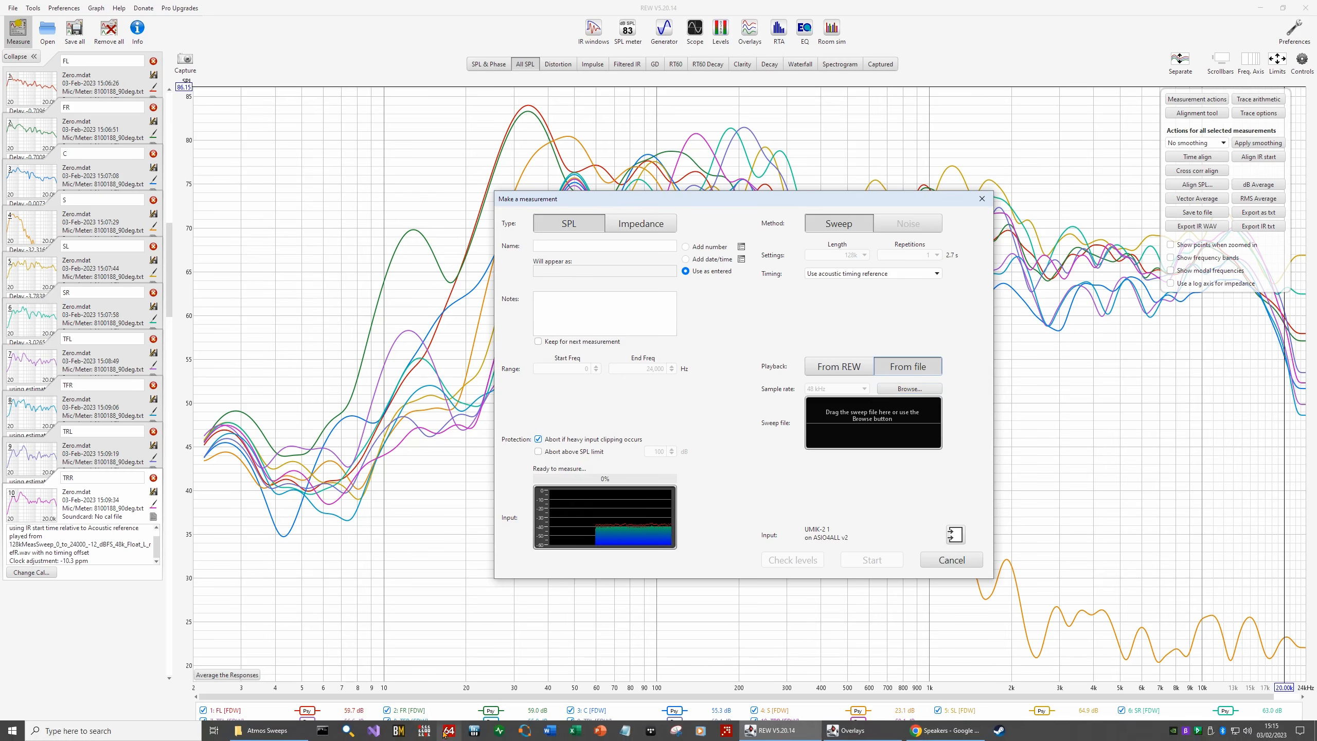
click(267, 731)
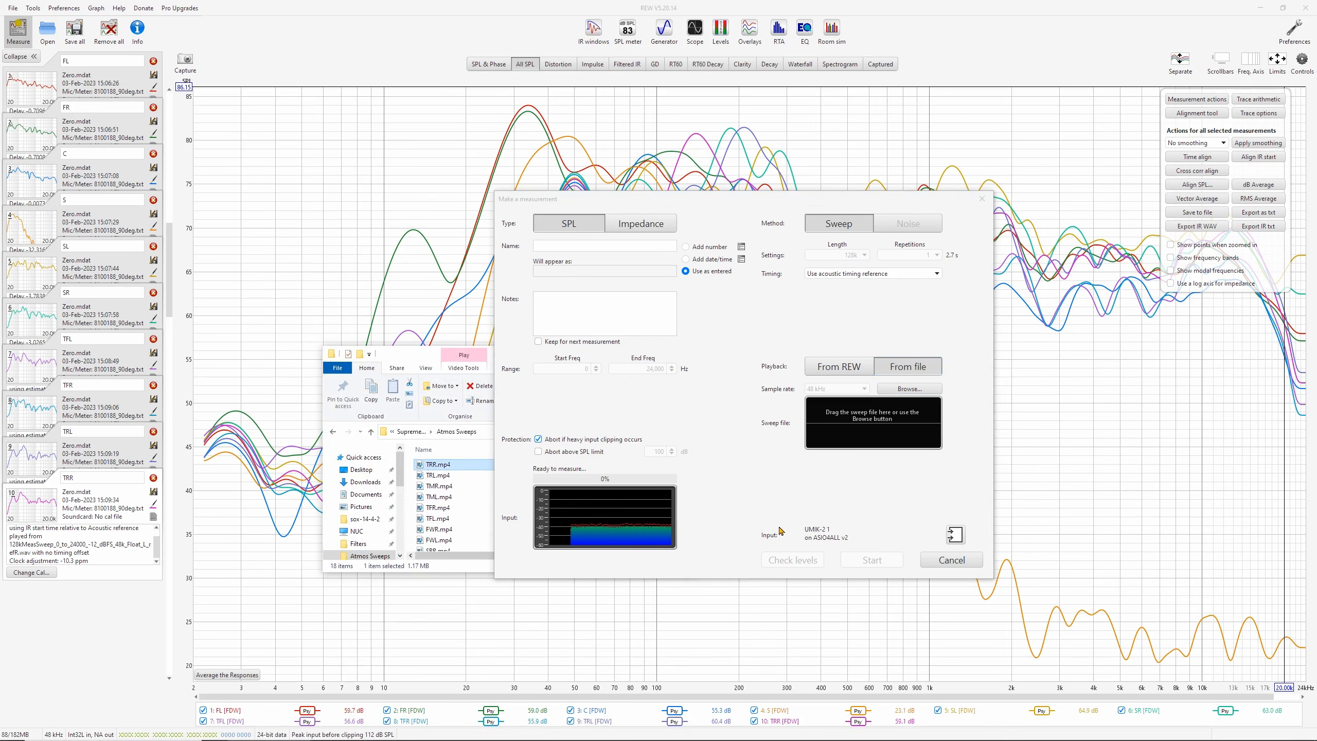
click(910, 389)
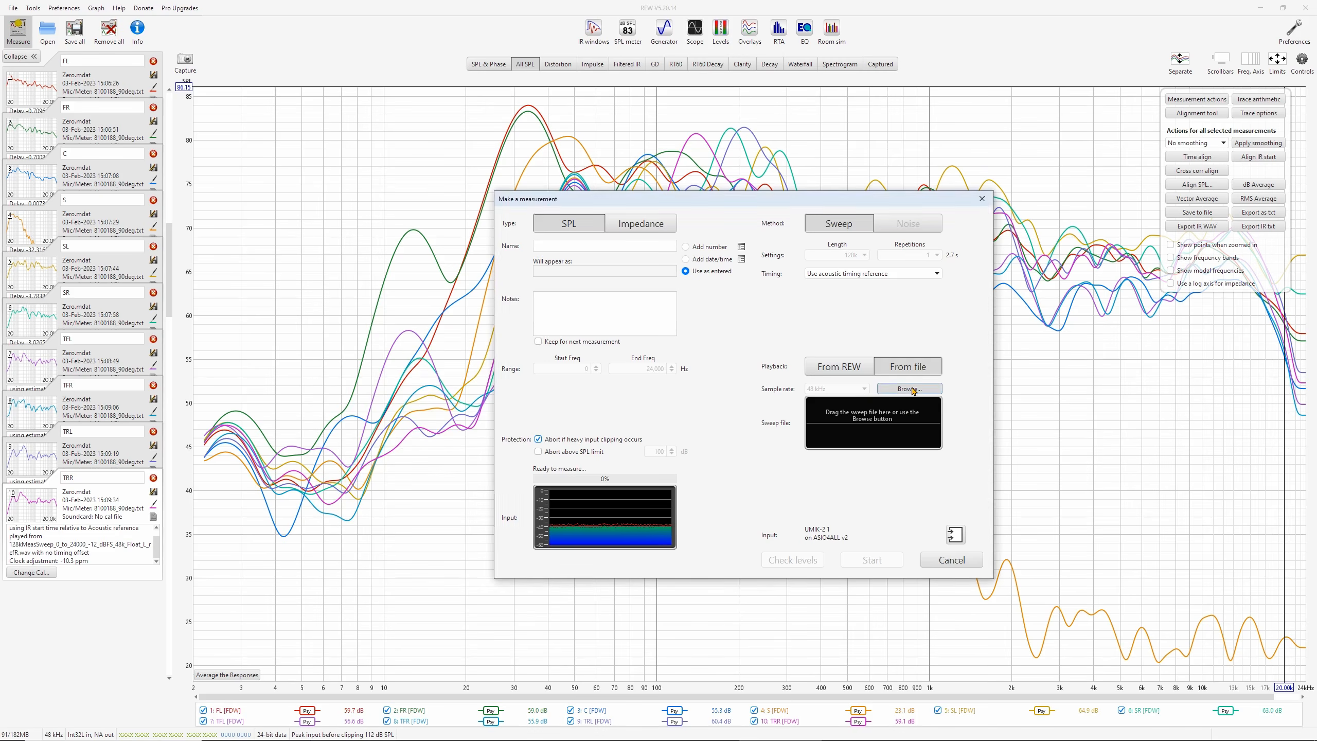
double_click(668, 306)
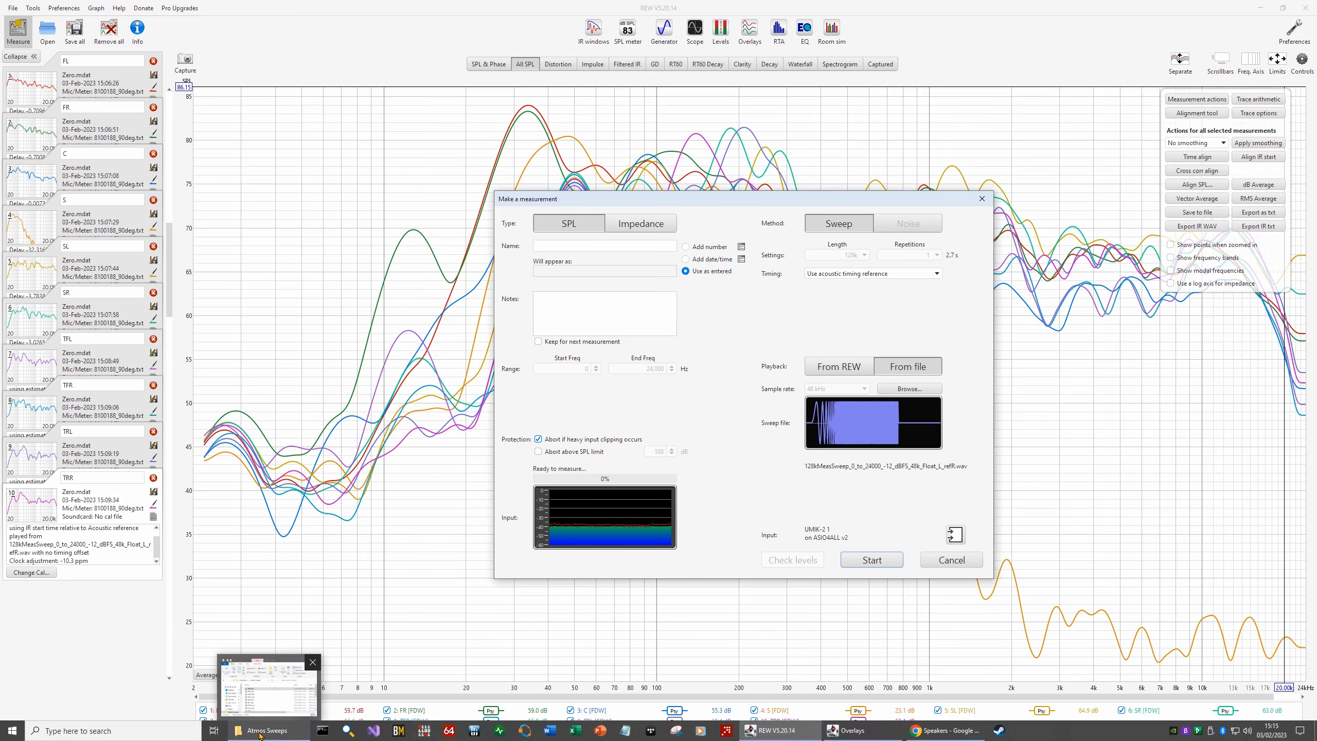
Re-measure the front left speaker by starting the measurement and playing FL.mp4 from the Atmos Sweeps folder
click(260, 732)
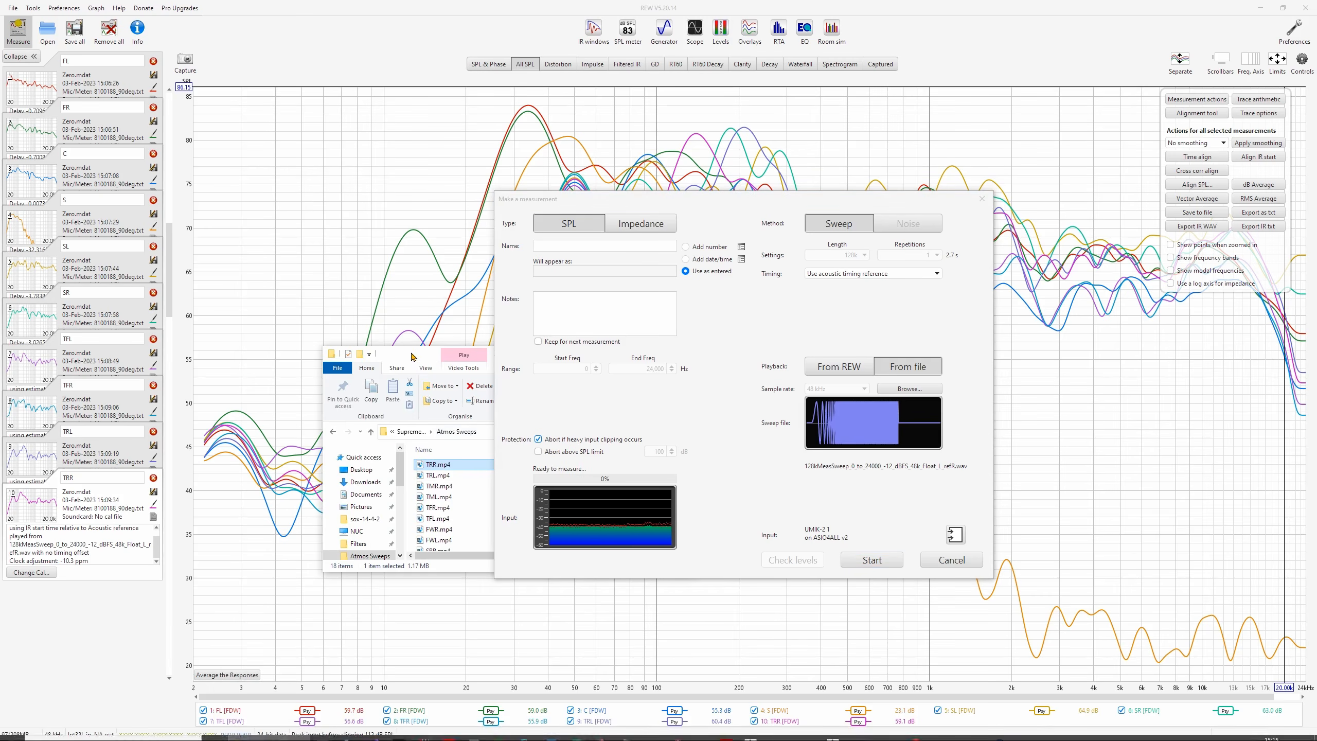
drag(209, 291, 181, 285)
scroll(207, 451, down, 3)
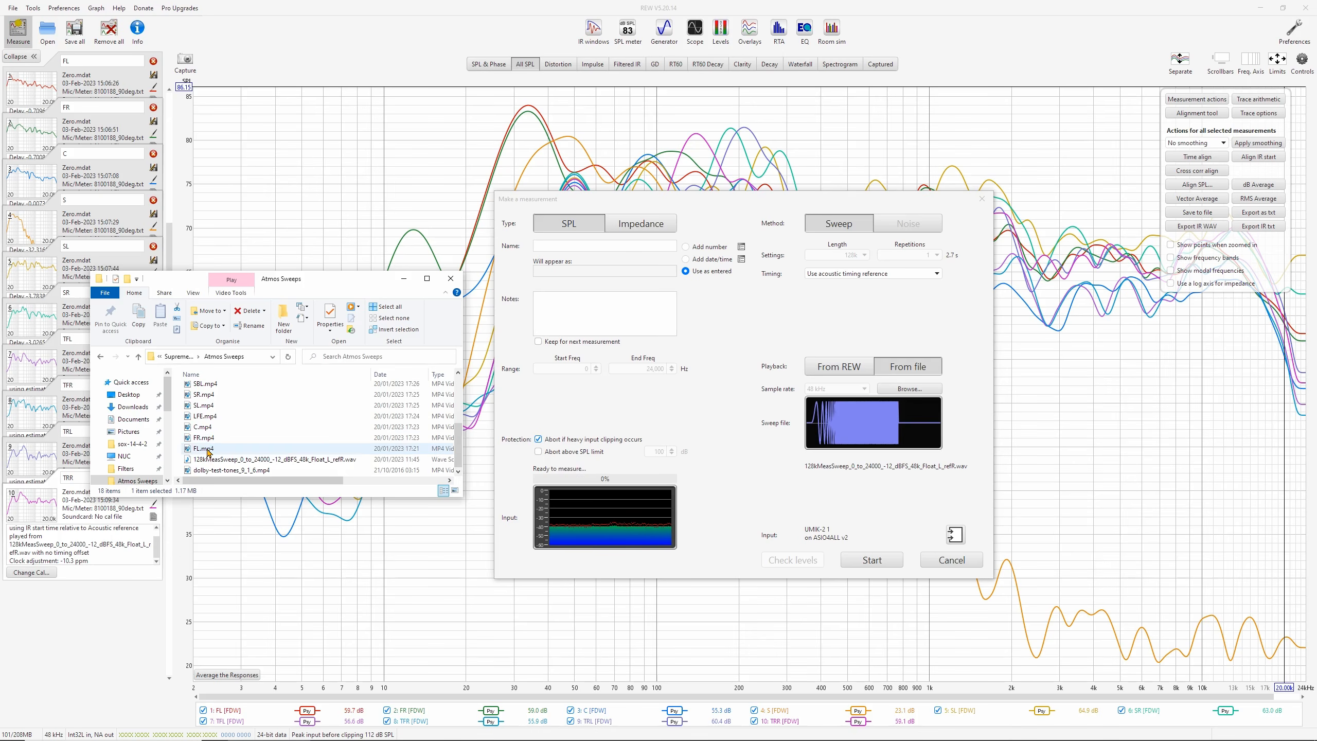
double_click(204, 448)
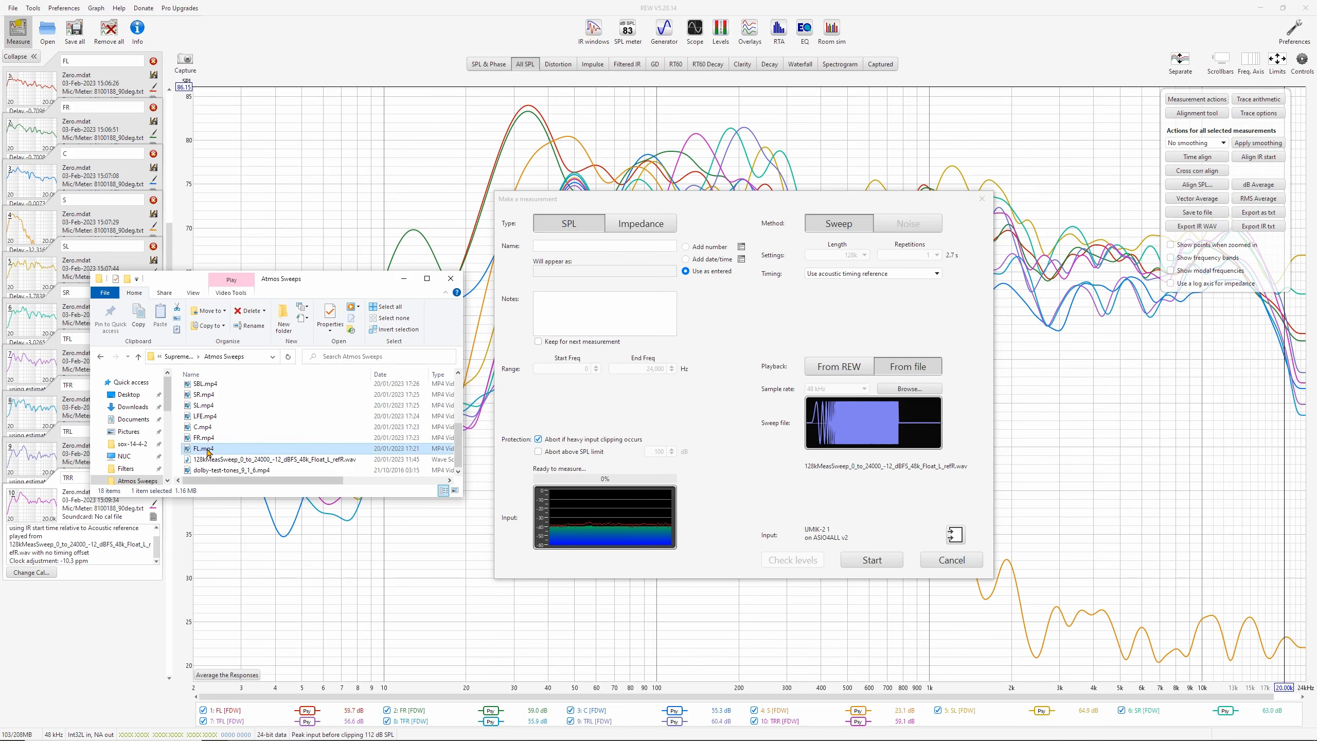
click(872, 560)
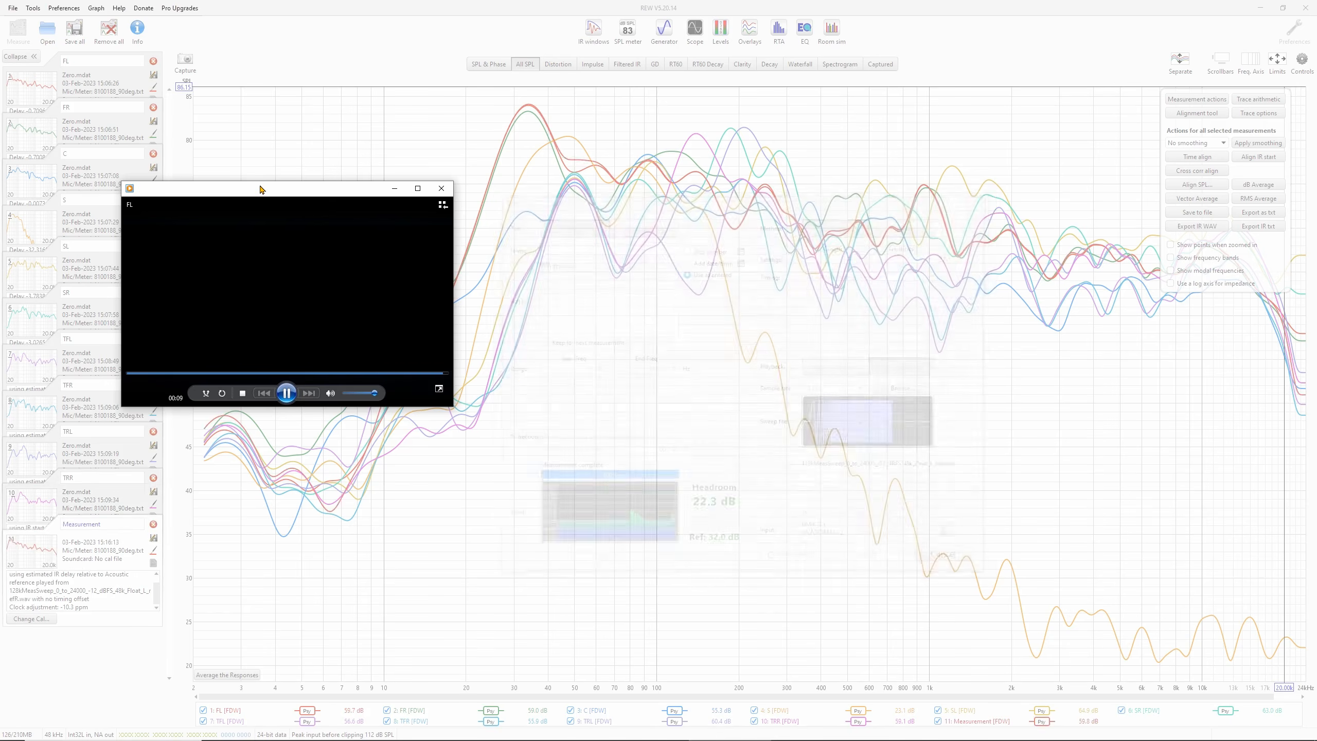
Measure the offset between the negative impulse peaks of the new front left measurement and C in the Overlays window
mouse_move(742, 737)
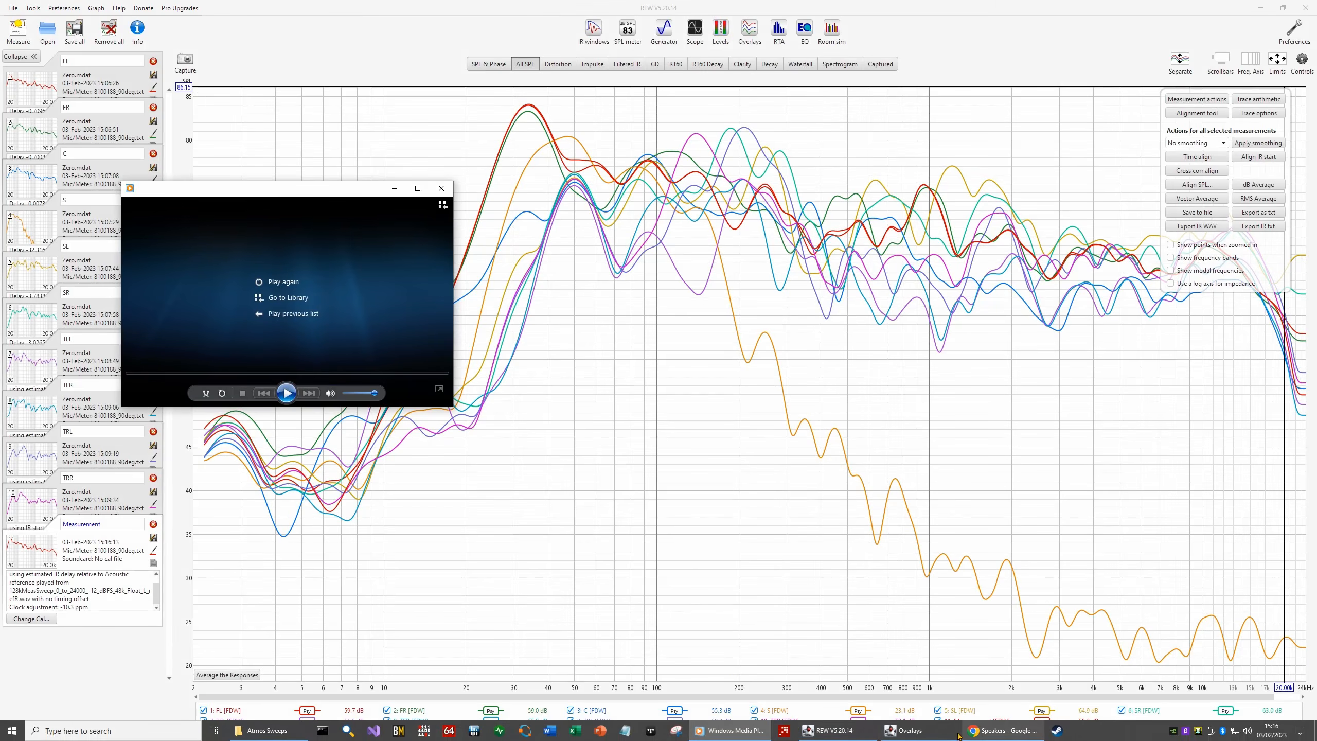
click(926, 731)
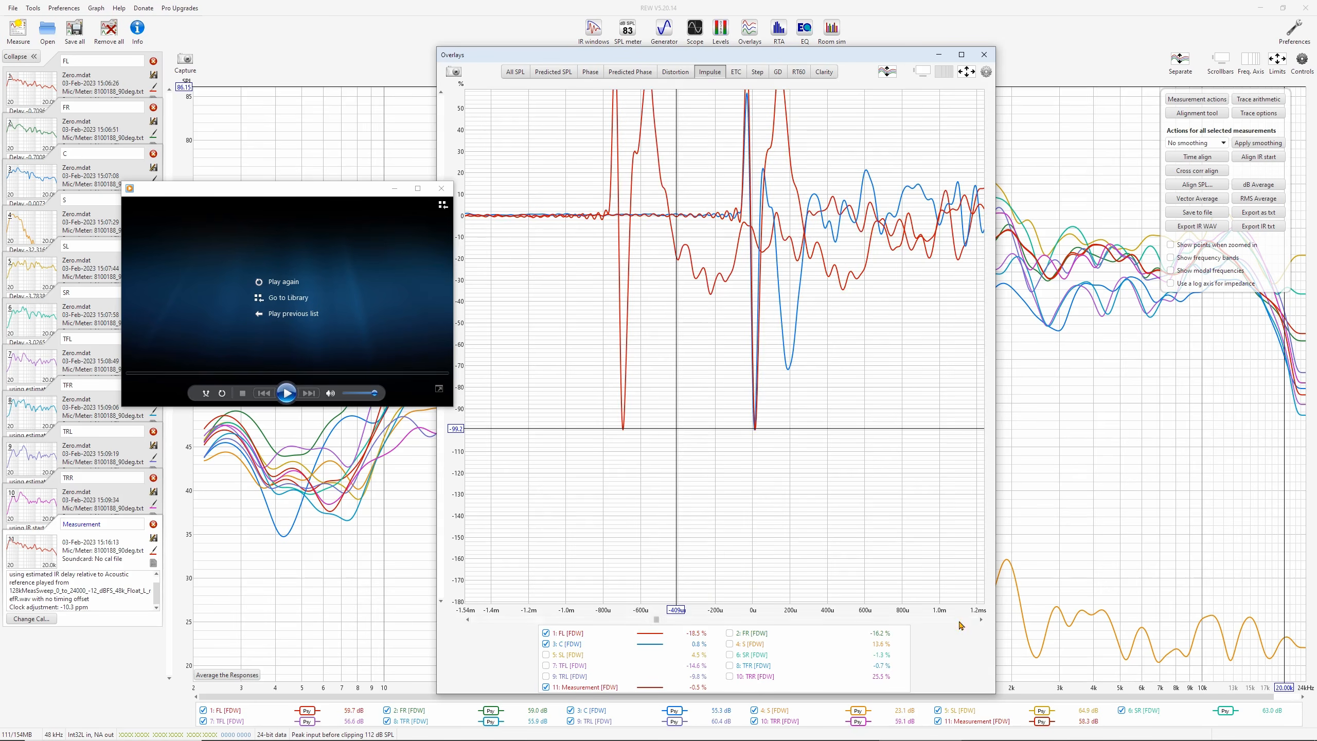
click(978, 598)
drag(896, 455, 641, 468)
drag(895, 505, 808, 476)
click(977, 599)
click(977, 598)
drag(900, 503, 820, 494)
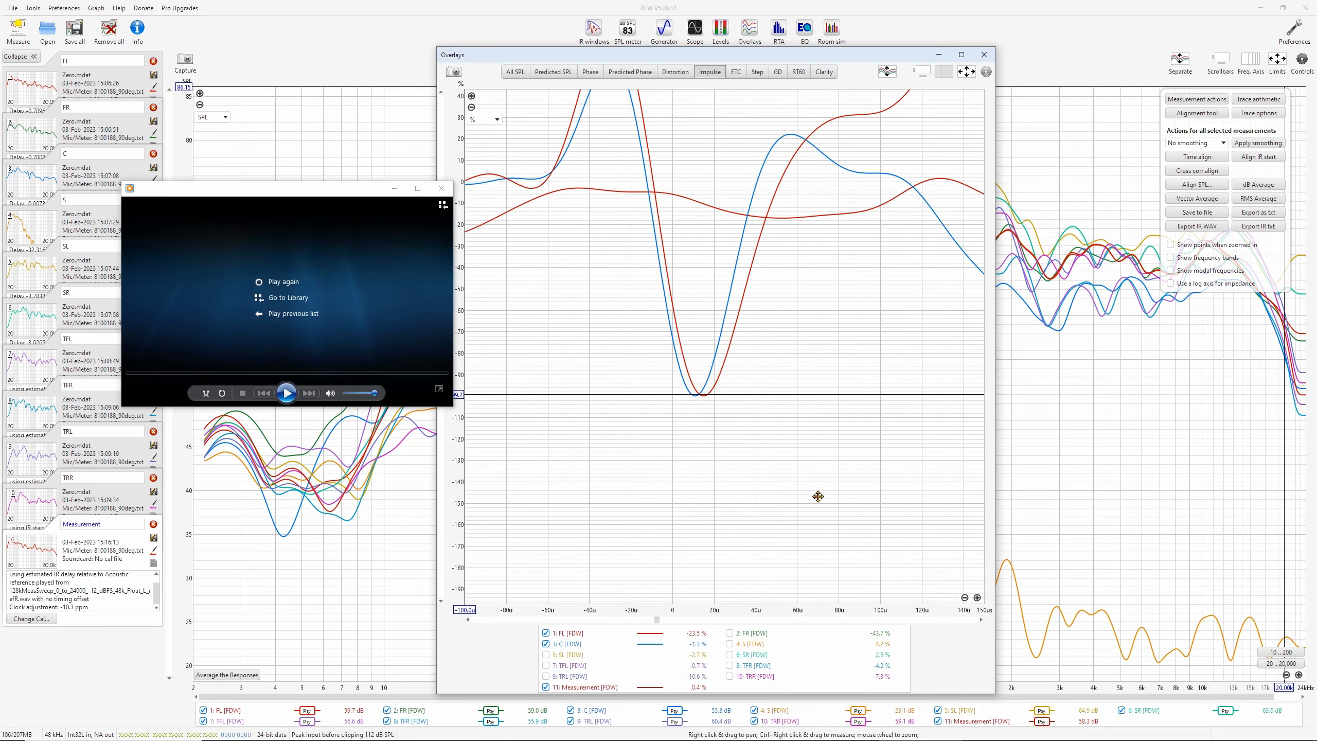
click(471, 97)
click(470, 97)
click(470, 97)
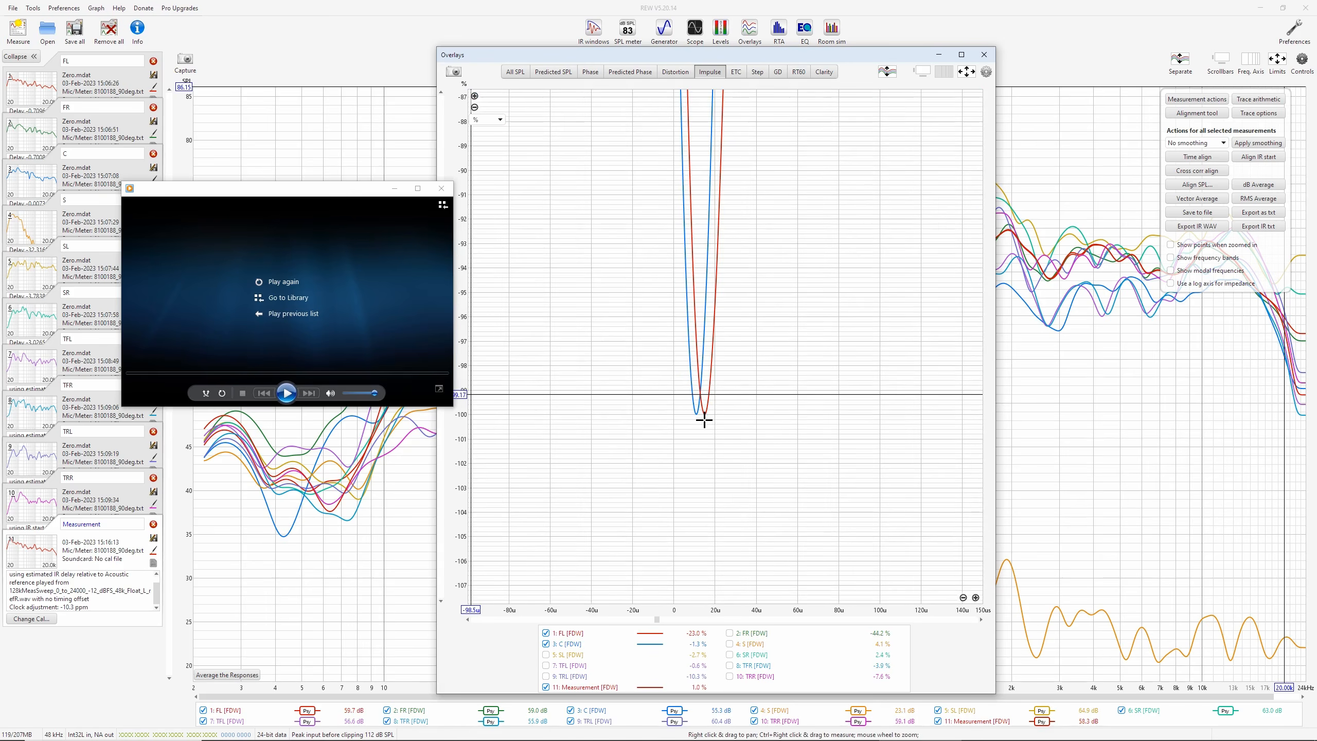
mouse_move(705, 420)
mouse_down()
mouse_move(698, 432)
mouse_move(698, 416)
mouse_up()
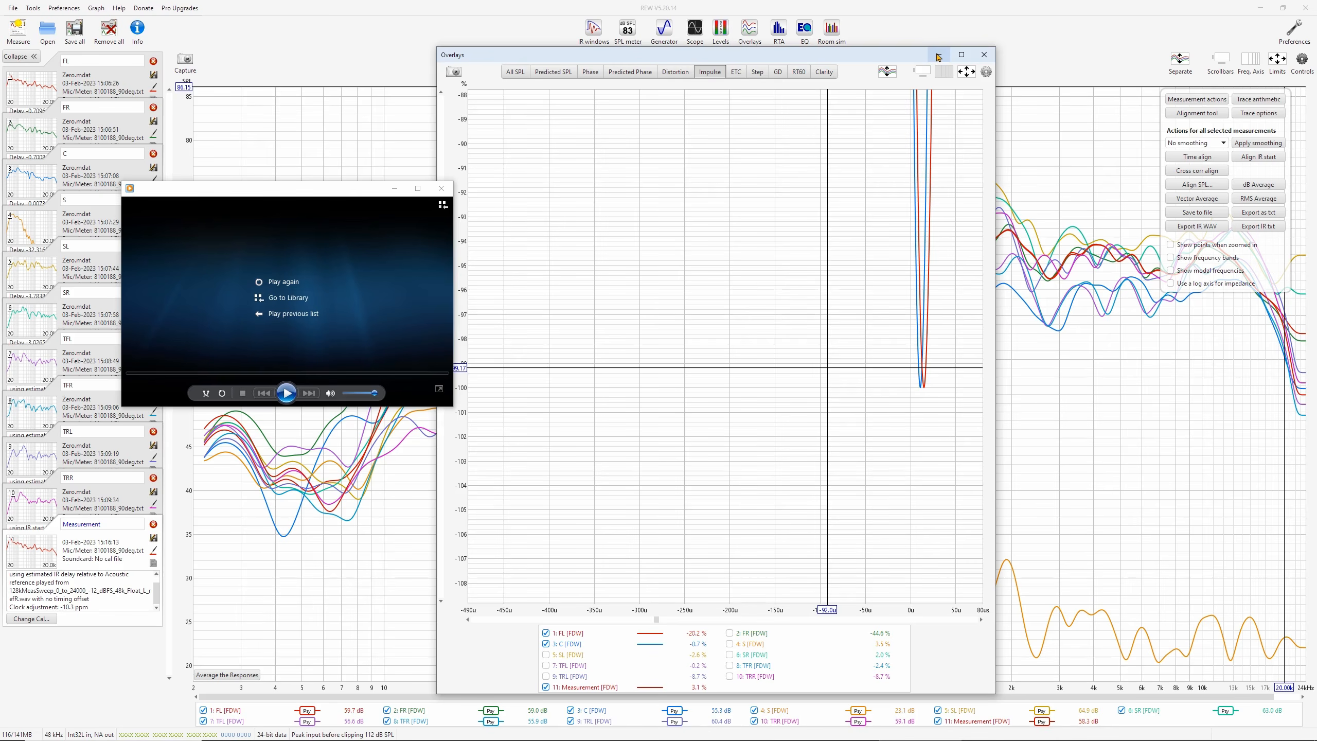
Show only TFL and C in the impulse overlay and measure the offset between their negative peaks
click(563, 667)
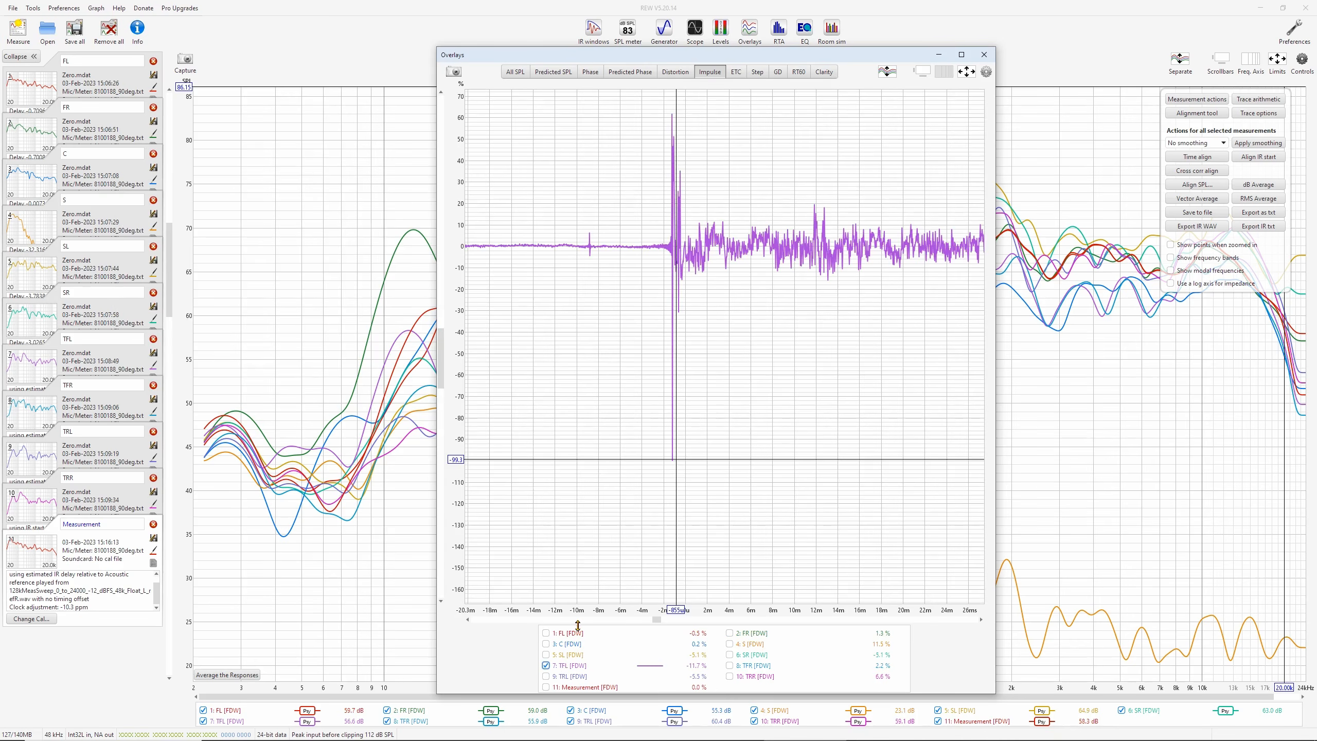
click(560, 644)
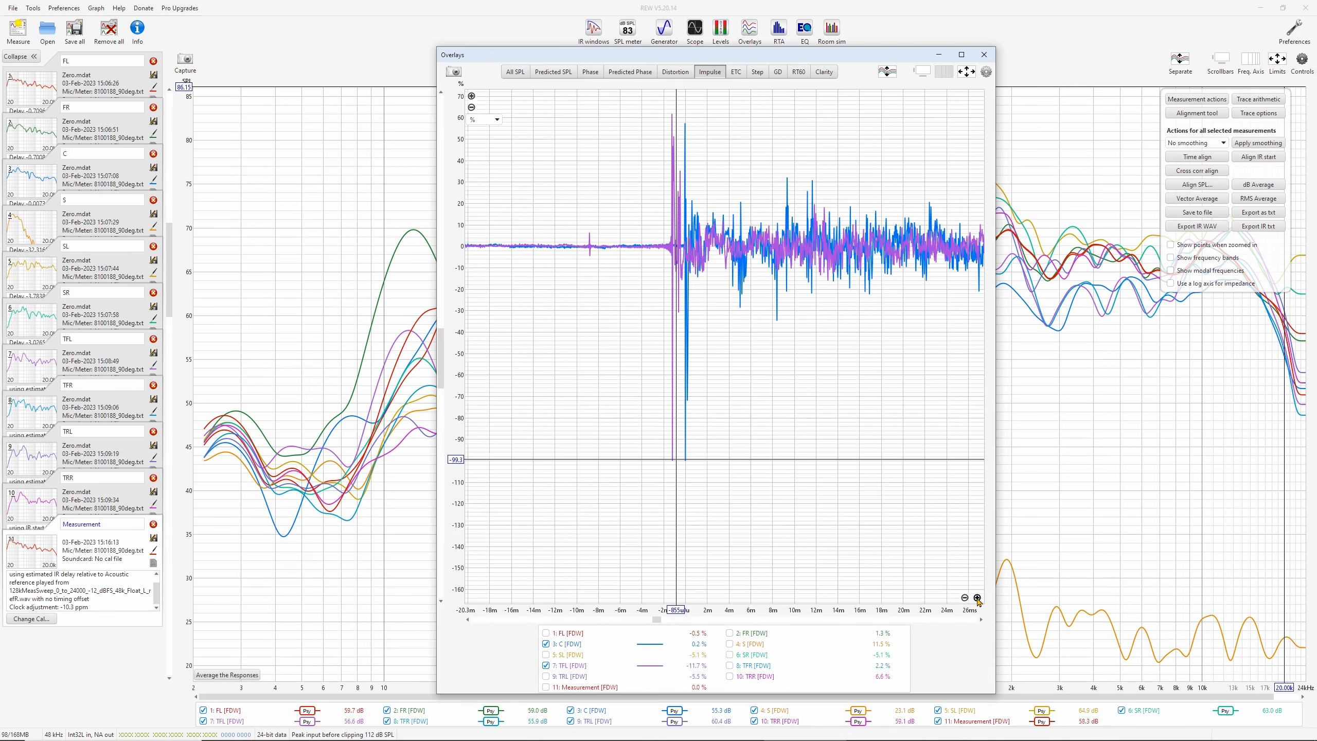
click(977, 598)
click(978, 598)
click(978, 598)
click(977, 598)
click(978, 598)
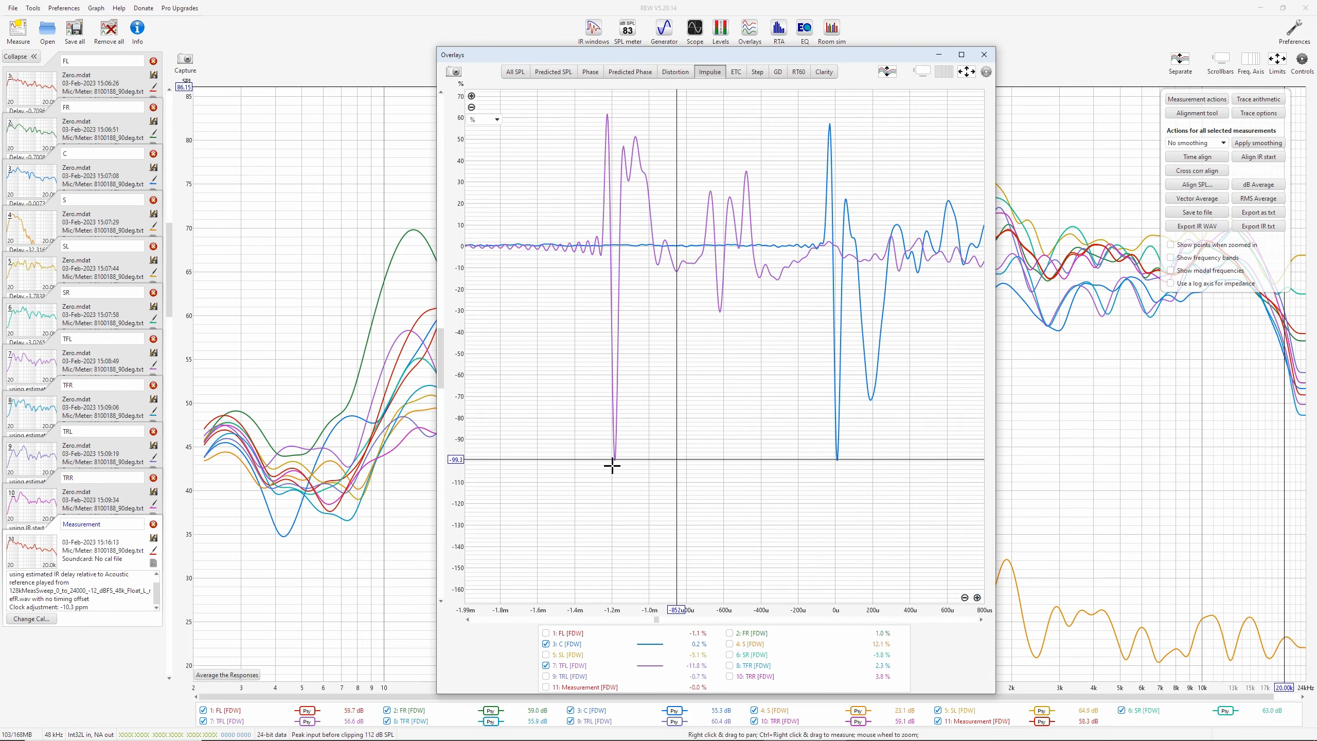
drag(616, 466, 837, 463)
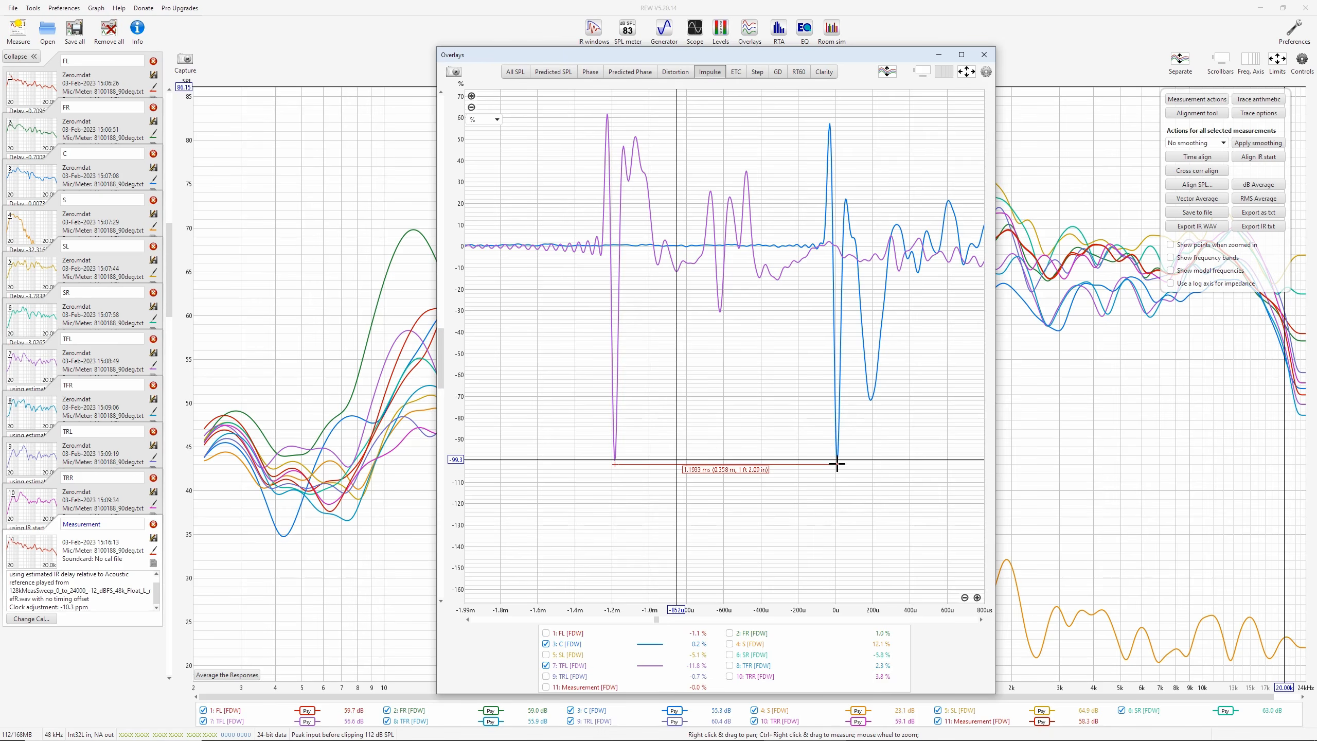
Switch to Chrome and calculate 3.00 - .358 in the online calculator, keeping the graph's distance read-out uncovered
mouse_move(773, 740)
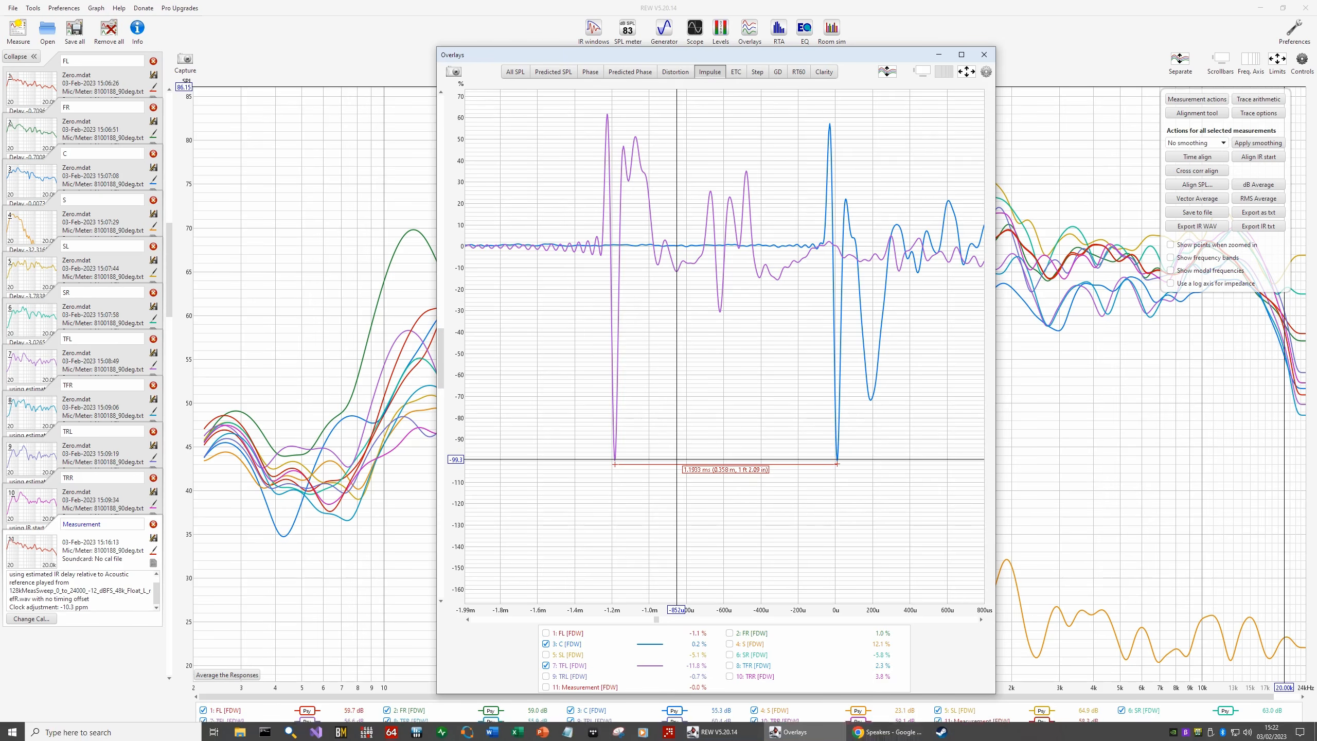
click(893, 731)
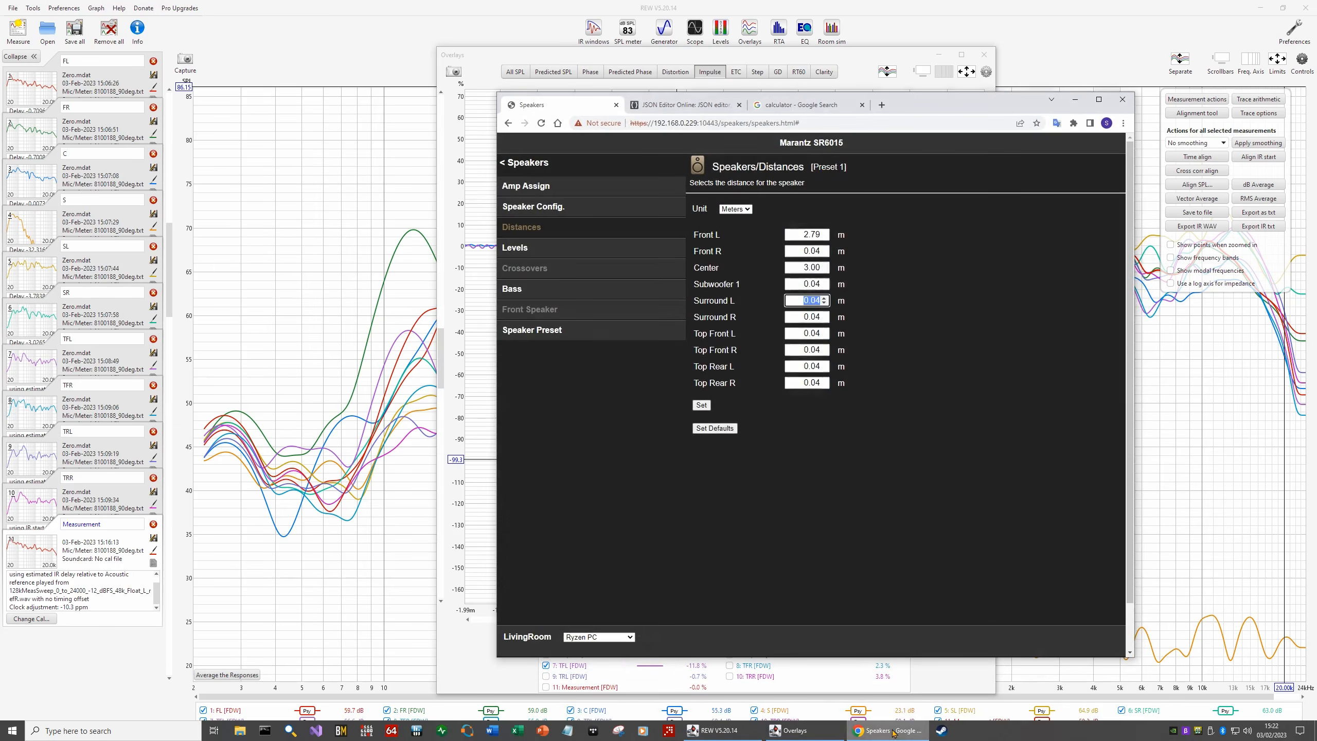
click(800, 108)
drag(958, 112, 481, 120)
click(328, 375)
click(278, 400)
click(228, 399)
click(228, 400)
click(375, 379)
click(275, 402)
click(339, 371)
click(280, 353)
click(274, 327)
click(329, 402)
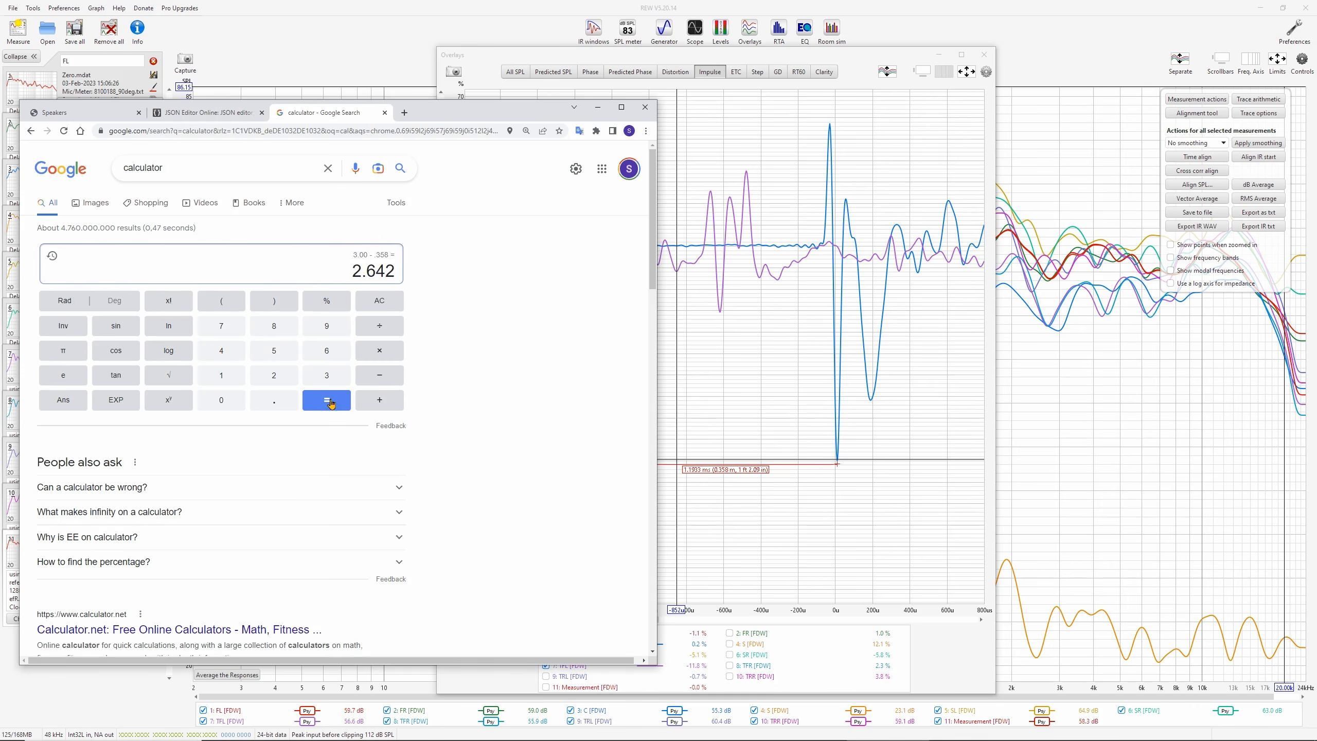
Set the Top Front L distance to 2.64 m on the Marantz Speakers/Distances page and apply it
mouse_move(942, 739)
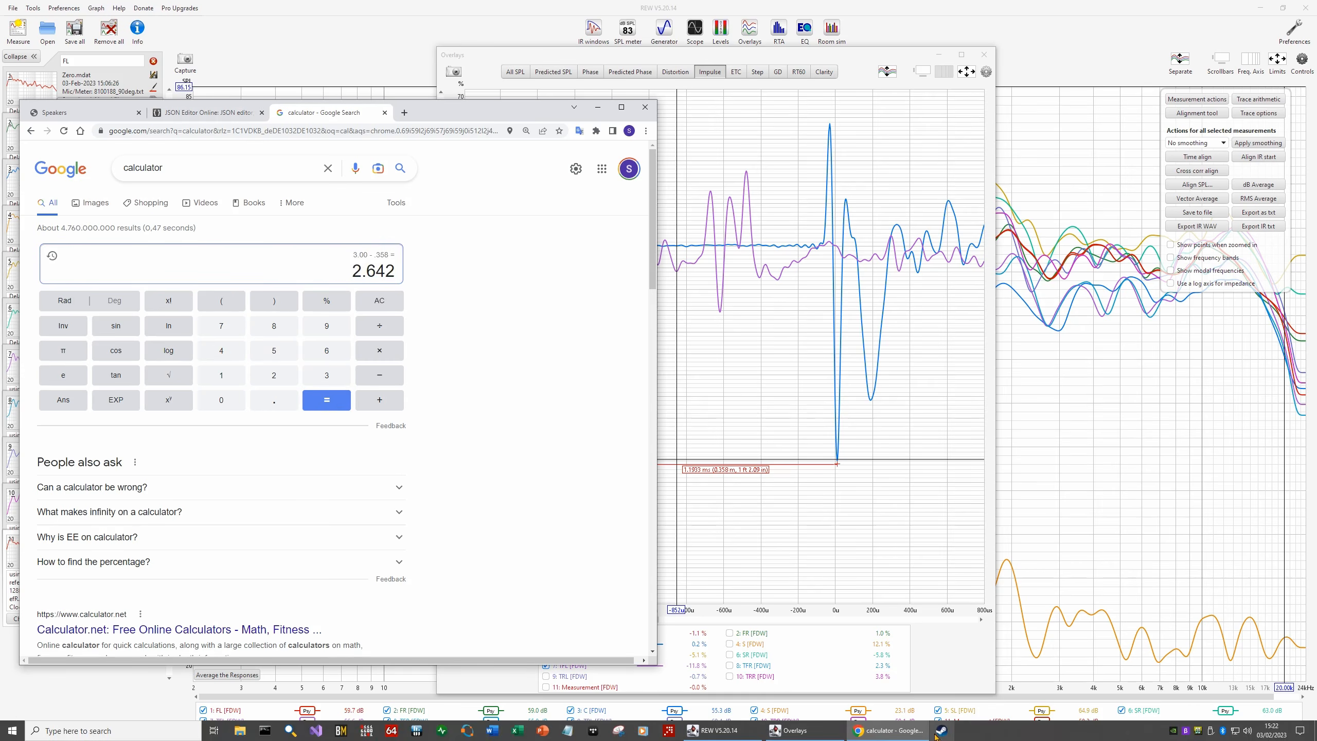
mouse_move(721, 736)
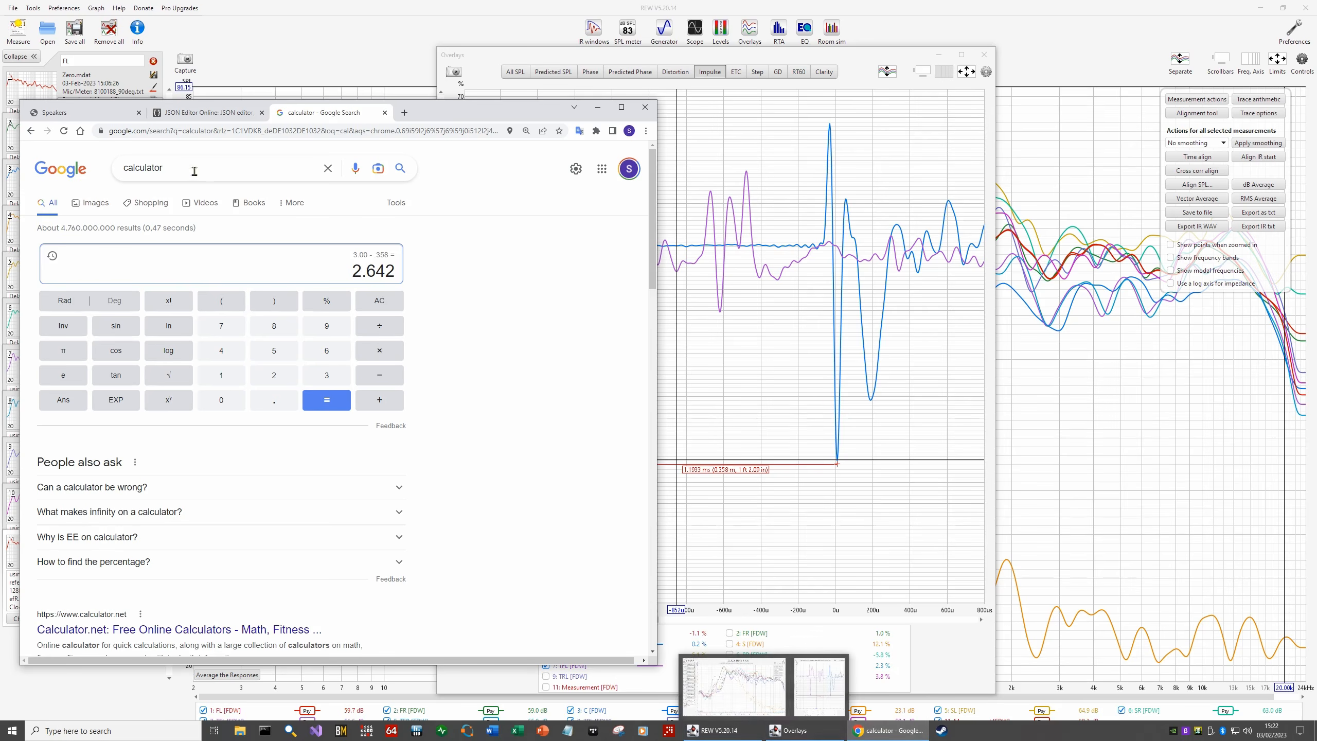
click(185, 113)
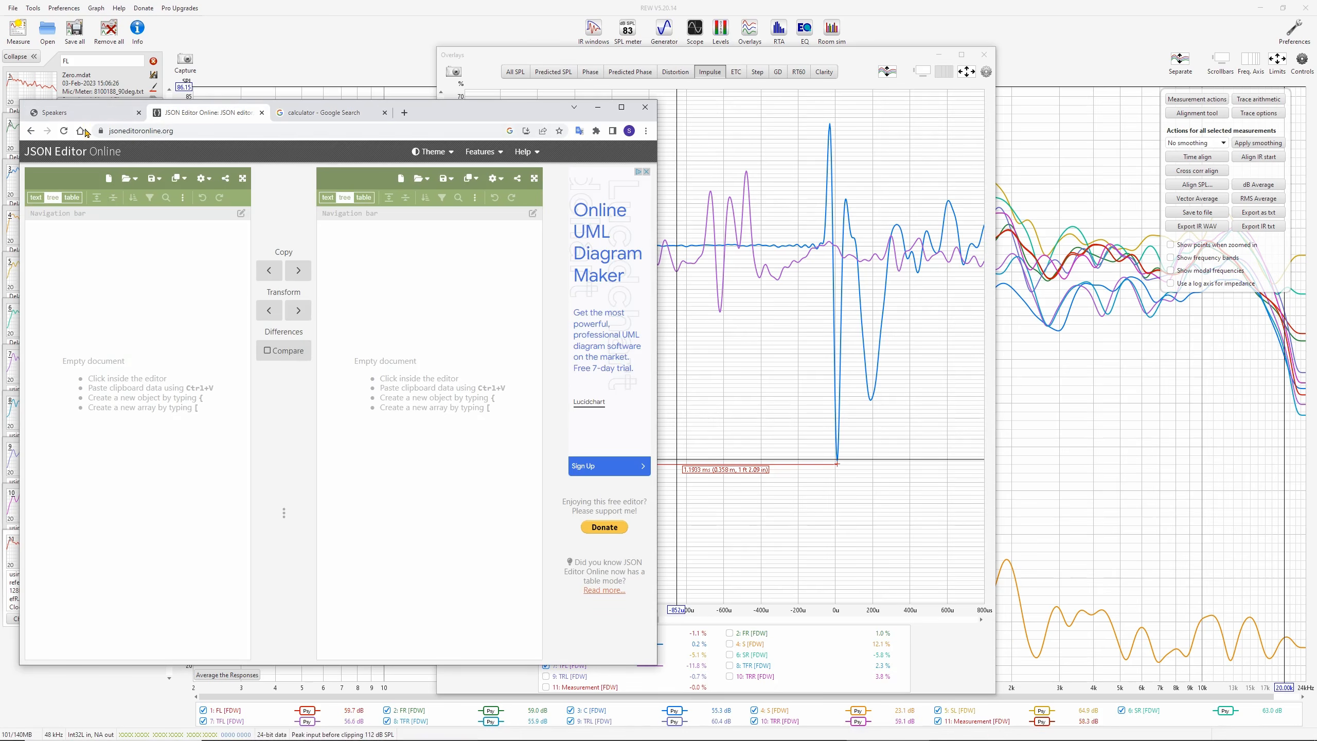
click(71, 114)
double_click(334, 342)
text(2.64)
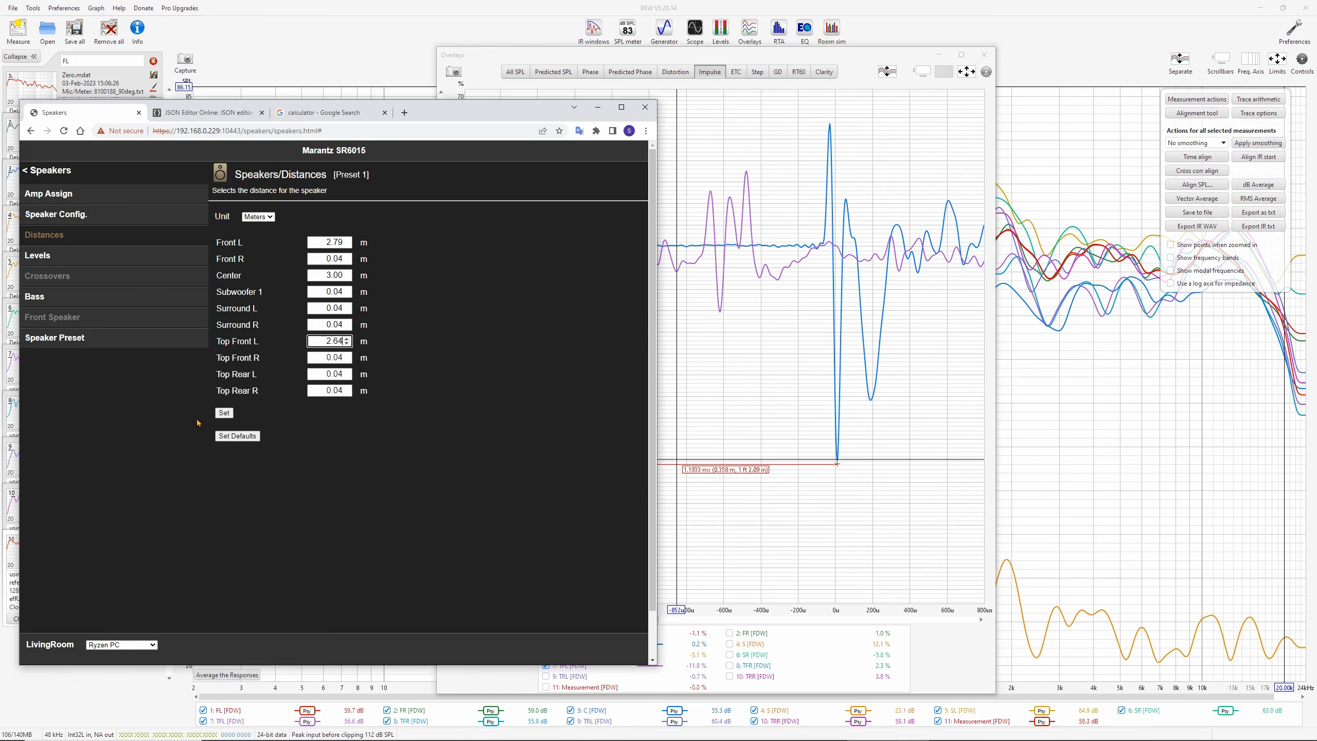
click(224, 414)
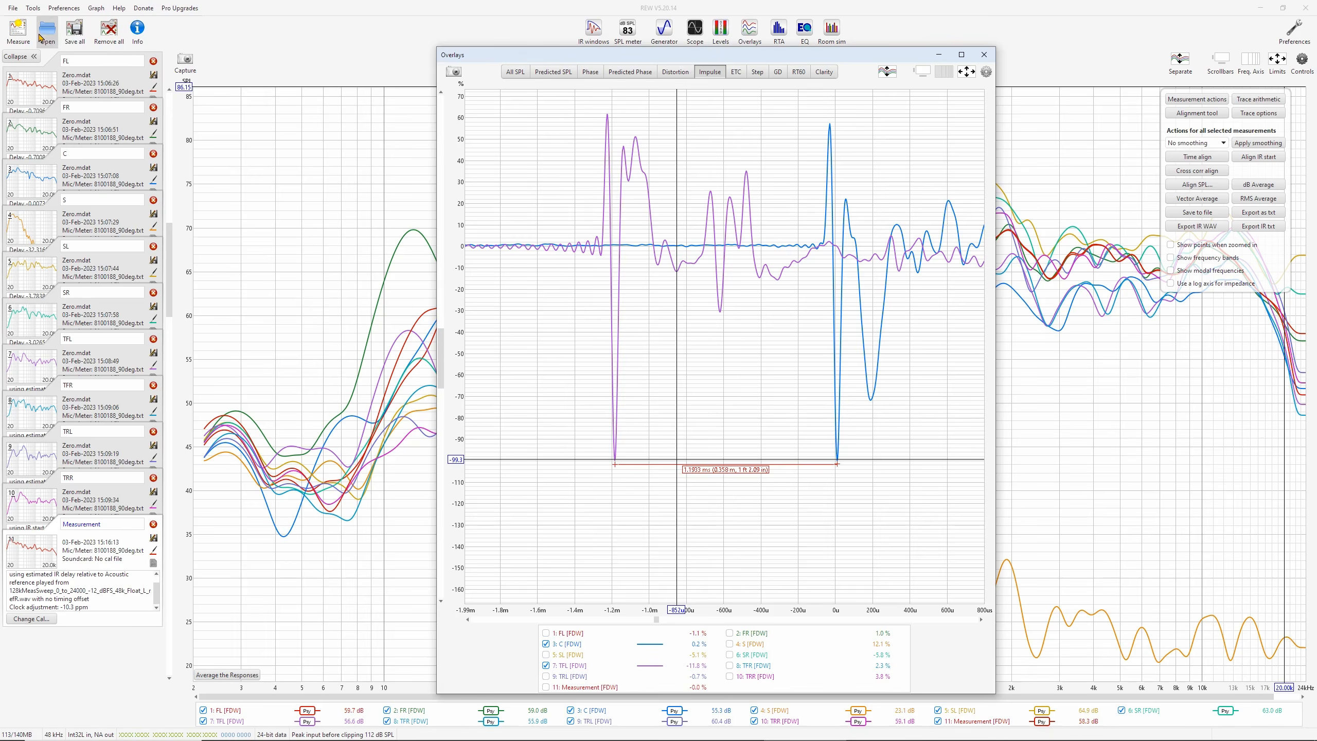
Re-measure the top front left speaker in REW with the loaded sweep file, playing TFL.mp4 from the Atmos Sweeps folder
click(21, 37)
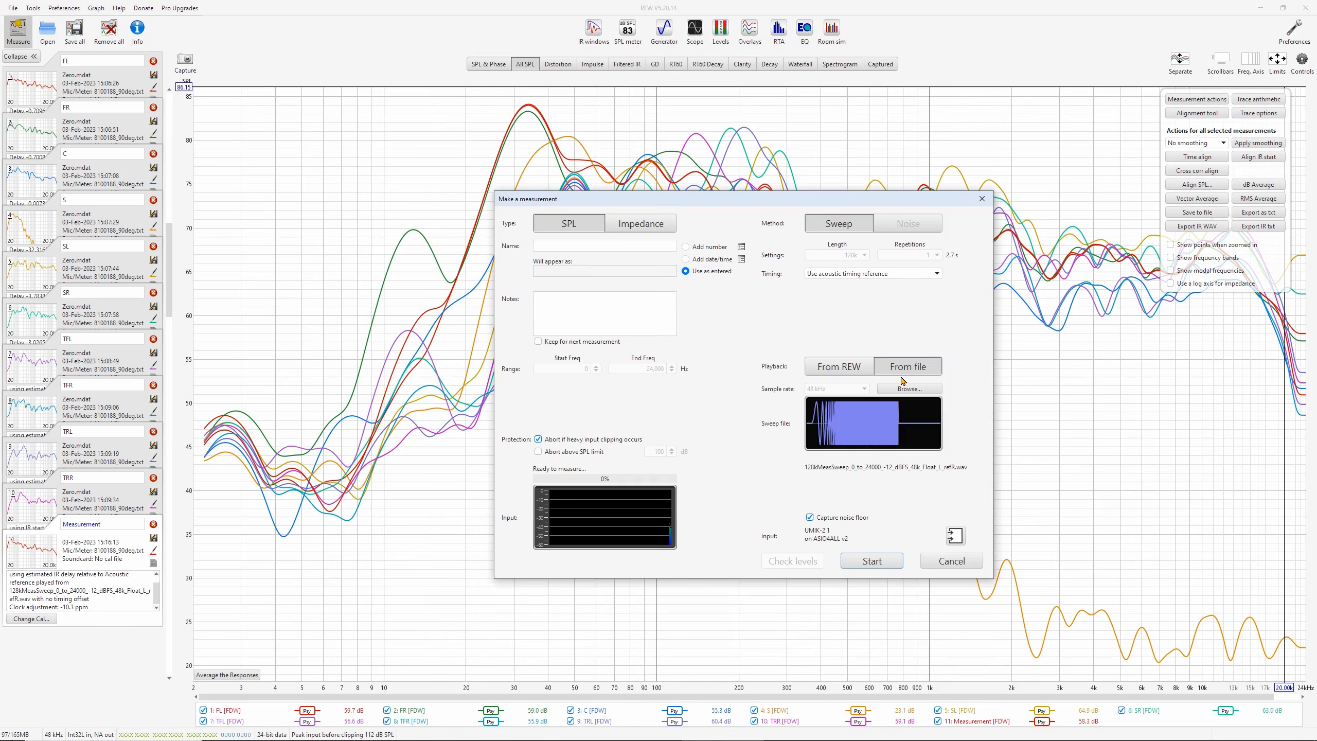
click(872, 560)
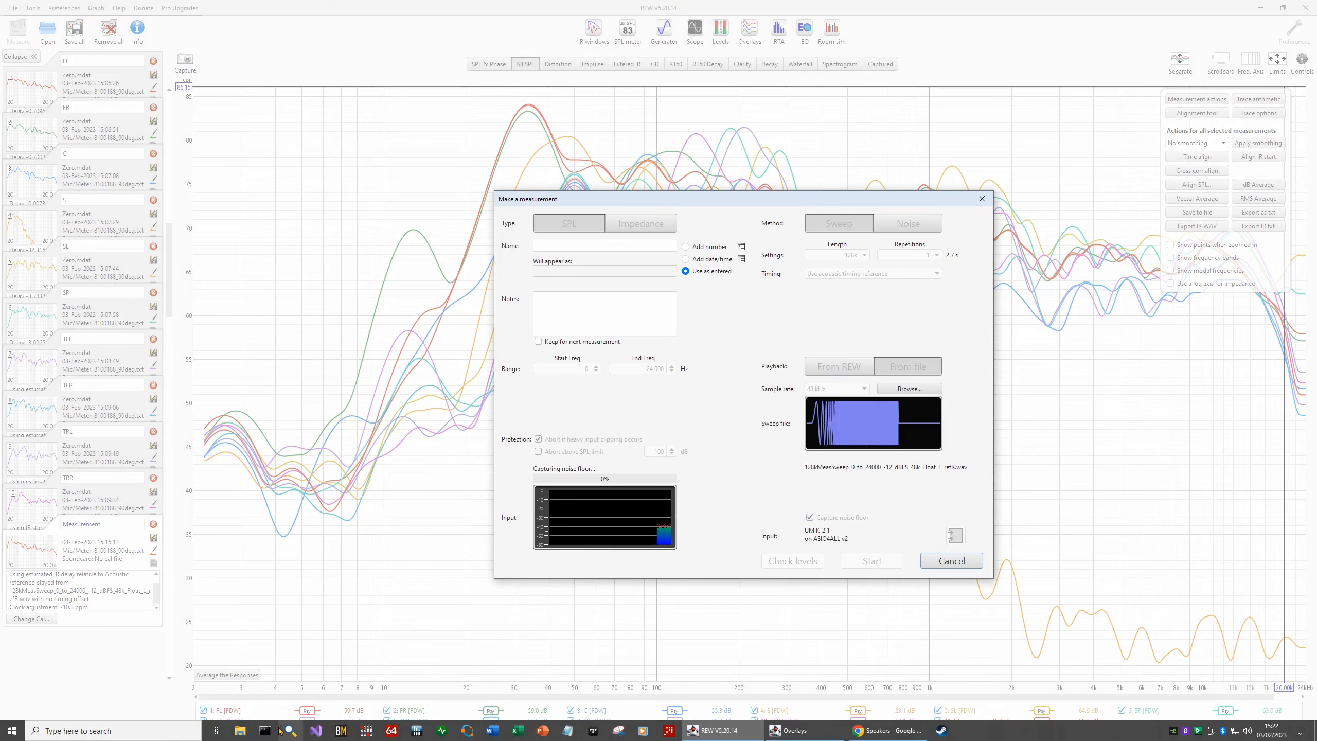
click(239, 730)
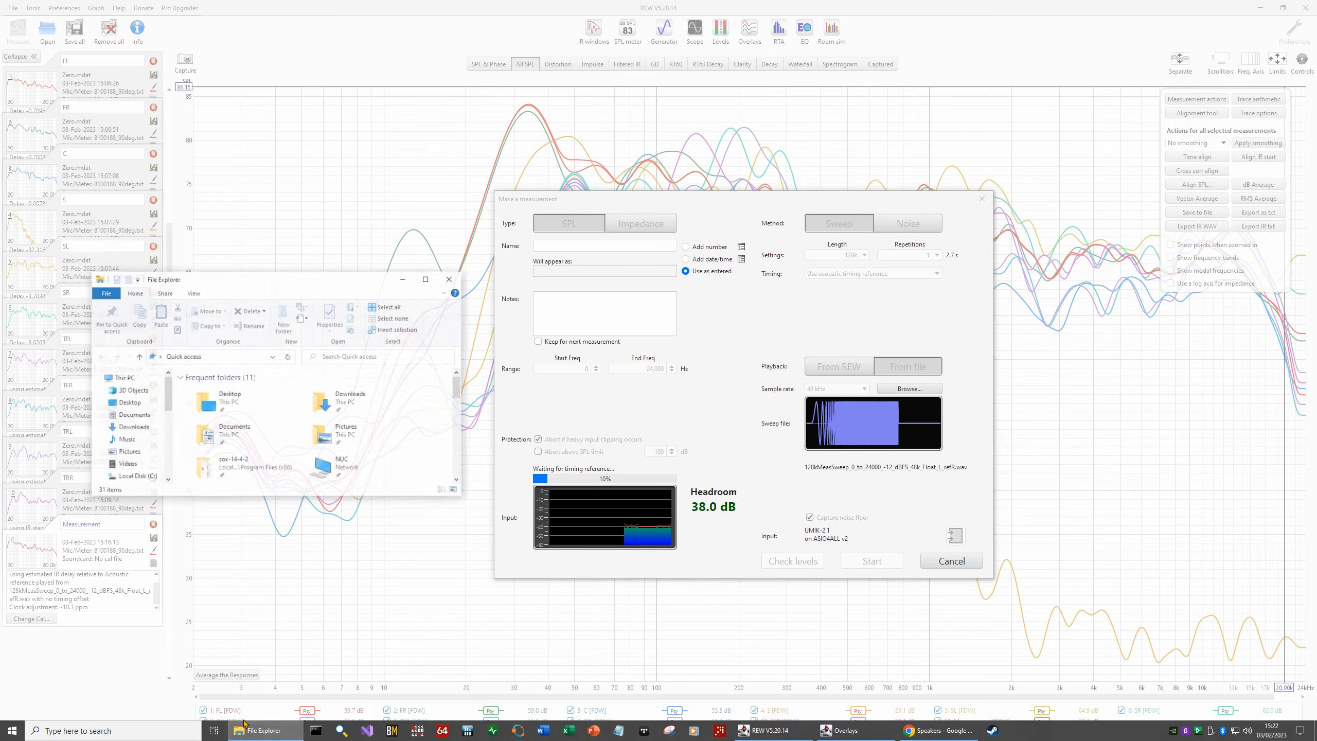
click(137, 481)
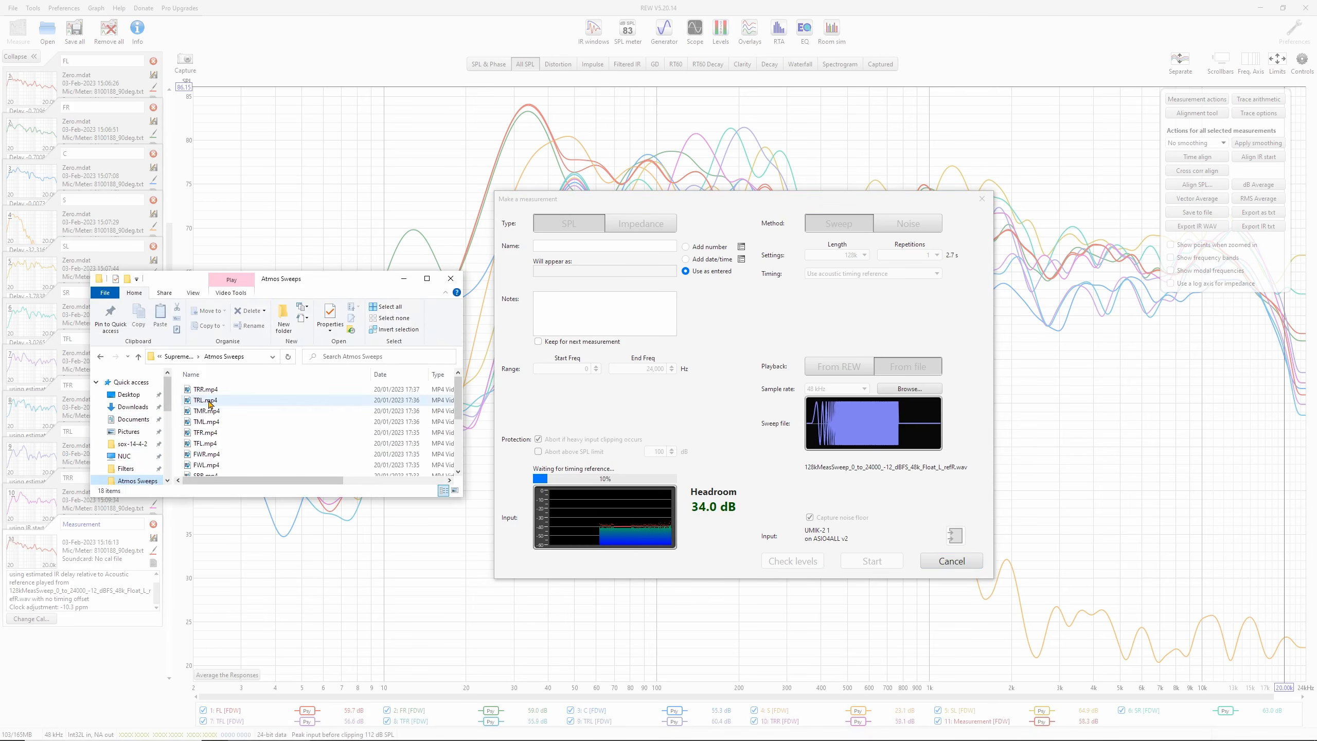
click(213, 445)
double_click(213, 445)
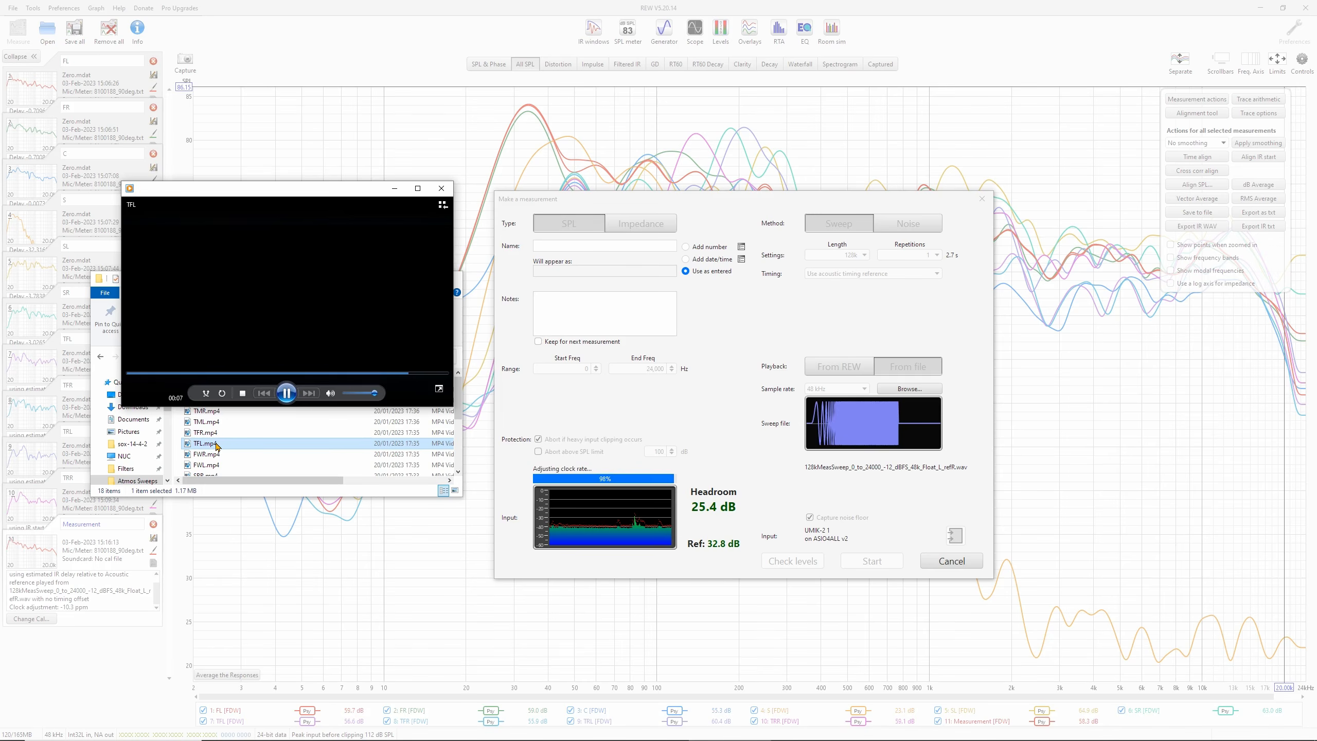
Measure the offset between the negative impulse peaks of the new top front left measurement and C in the overlays
click(750, 32)
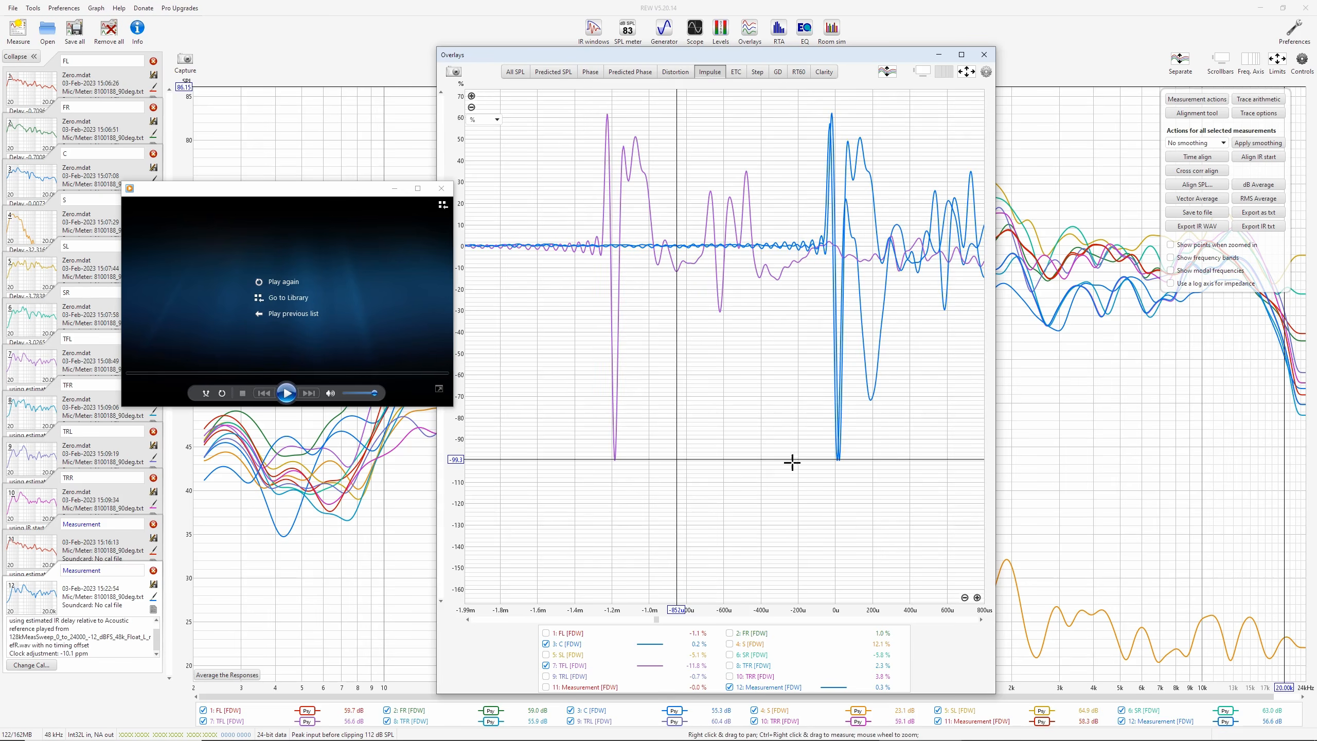
scroll(959, 609, up, 3)
drag(897, 484, 659, 471)
scroll(972, 449, up, 3)
drag(972, 445, 749, 425)
drag(906, 427, 737, 385)
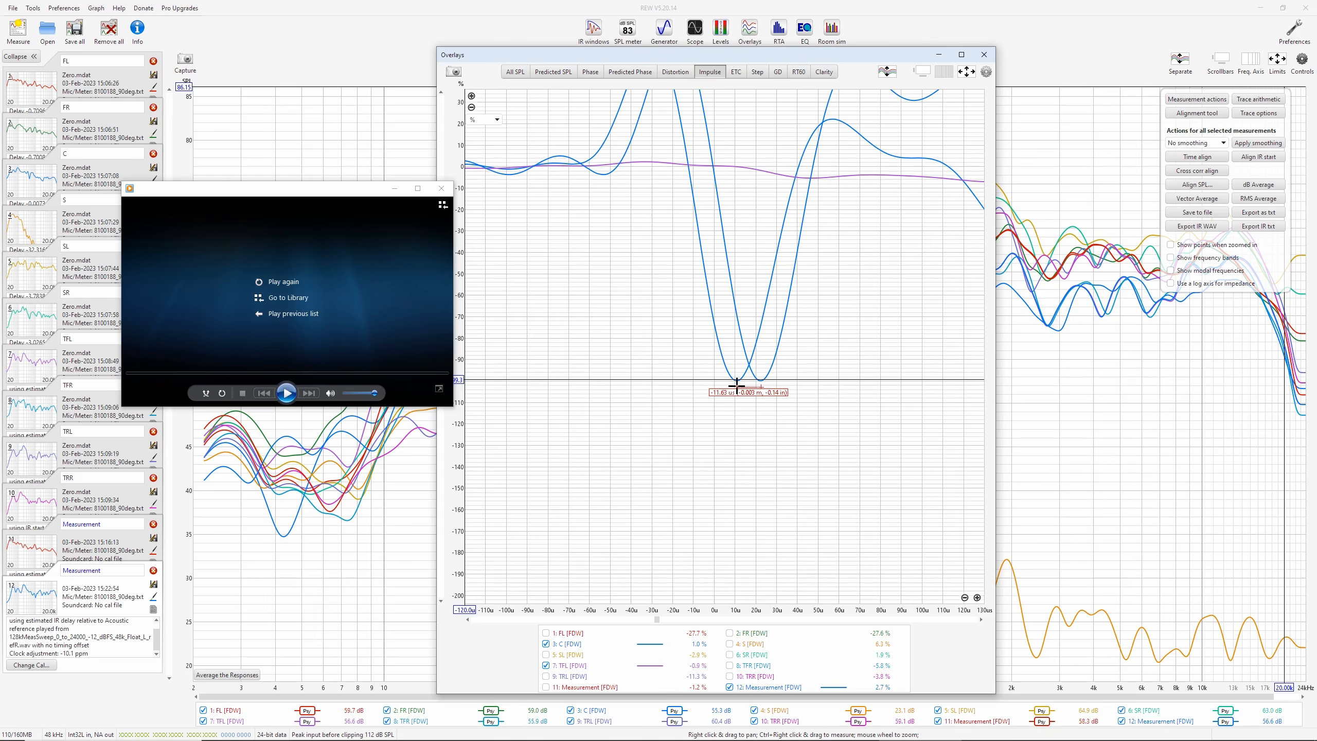
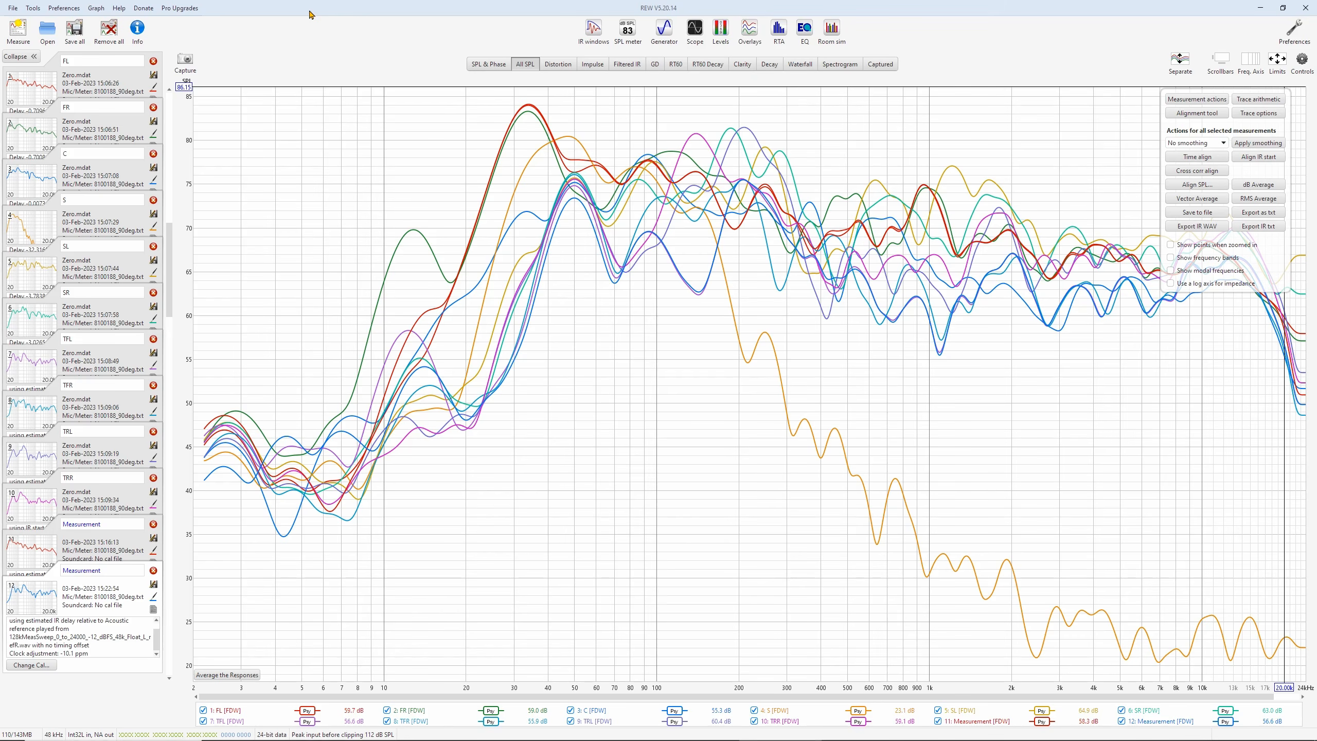
Compare the S and C impulse responses in the overlays, hiding the latest top front left measurement
click(749, 28)
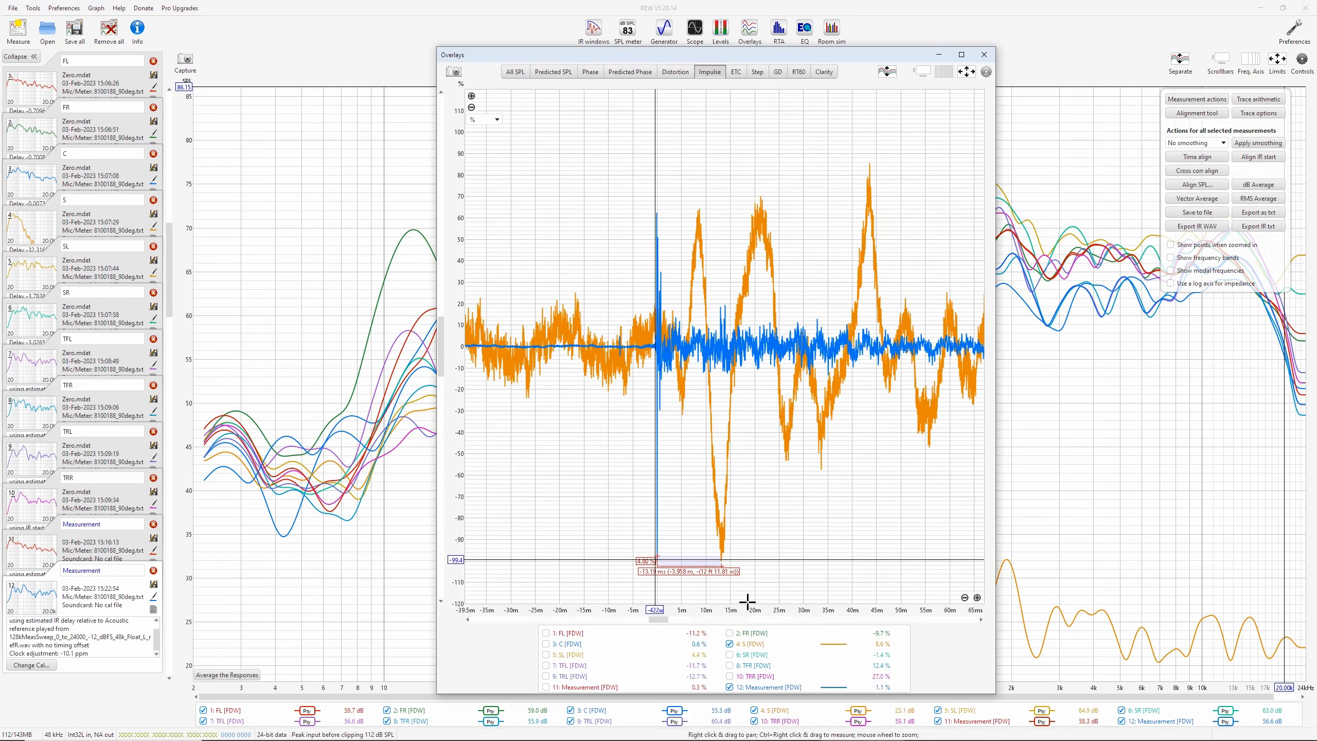
right_click(754, 647)
click(740, 688)
click(554, 644)
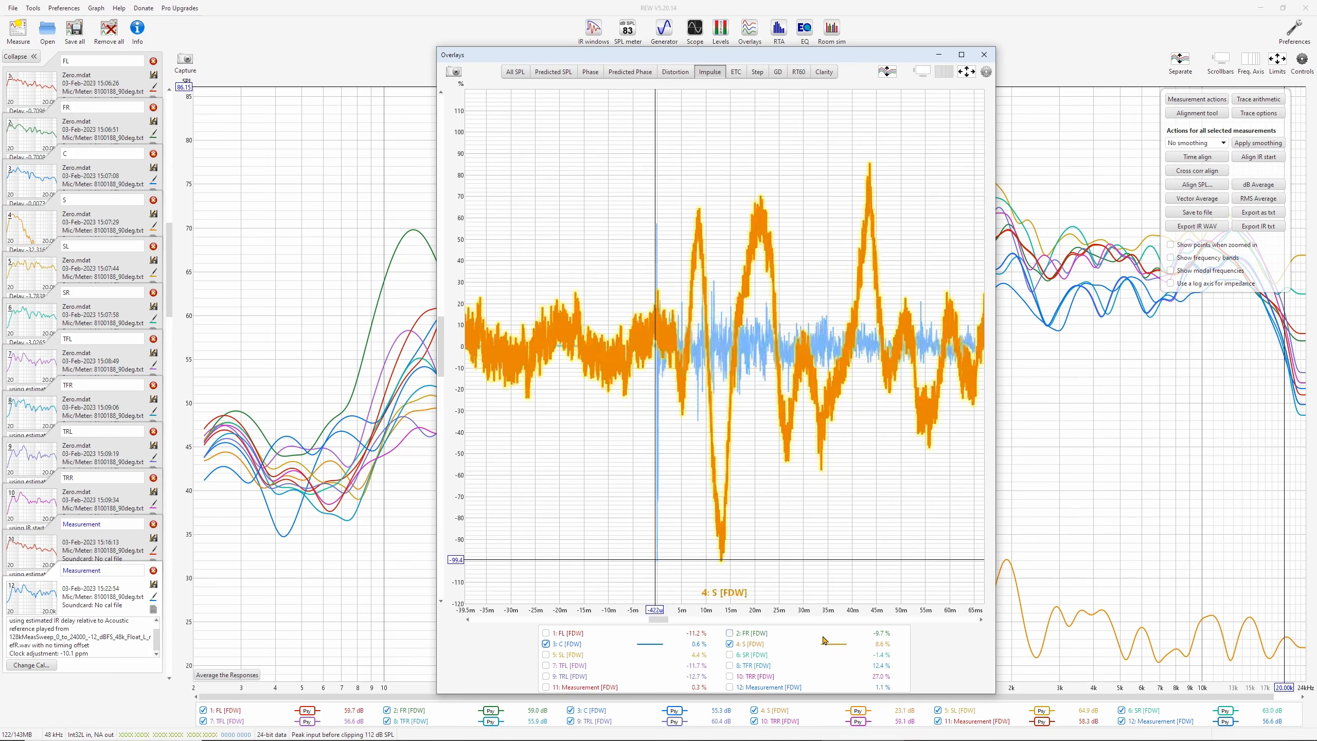
Measure the offset between the negative impulse peaks of S and C in the overlays, repeating the measurement for accuracy
click(977, 598)
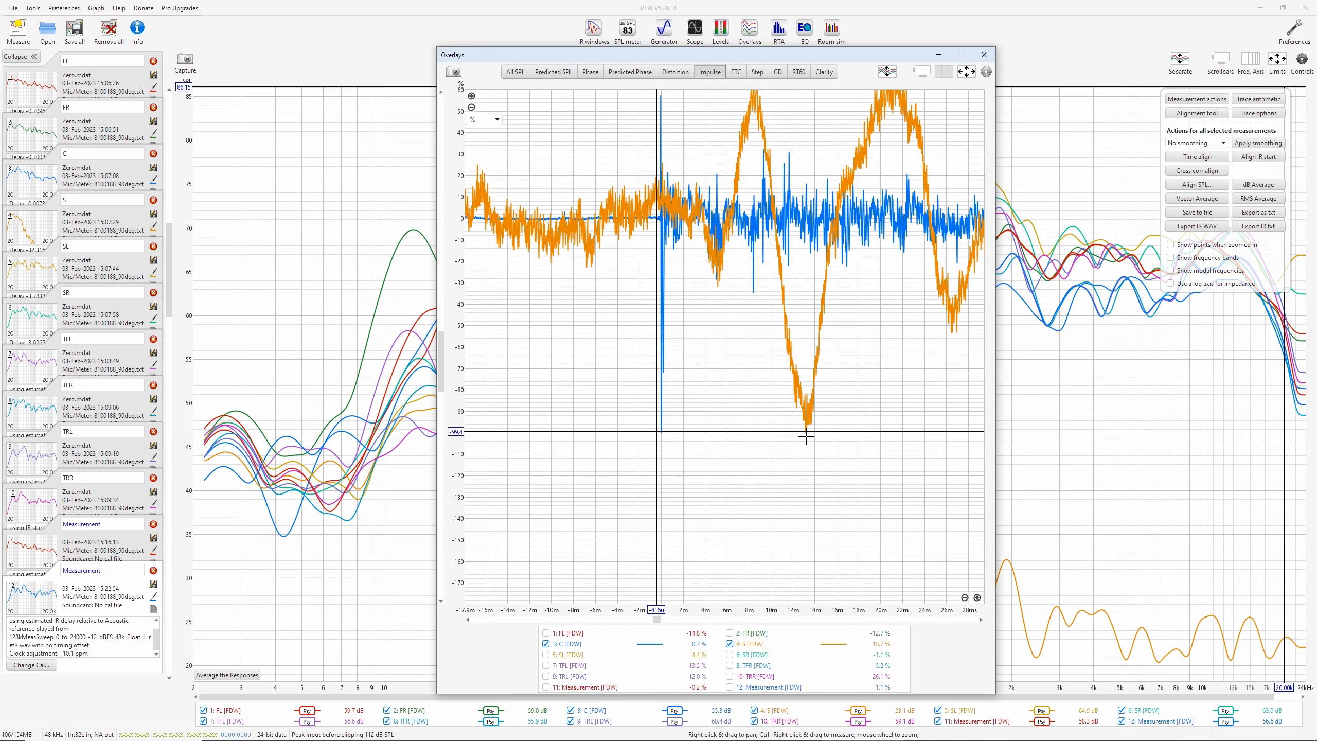
mouse_move(806, 437)
mouse_down()
mouse_move(635, 447)
mouse_move(661, 436)
mouse_up()
drag(812, 380, 818, 332)
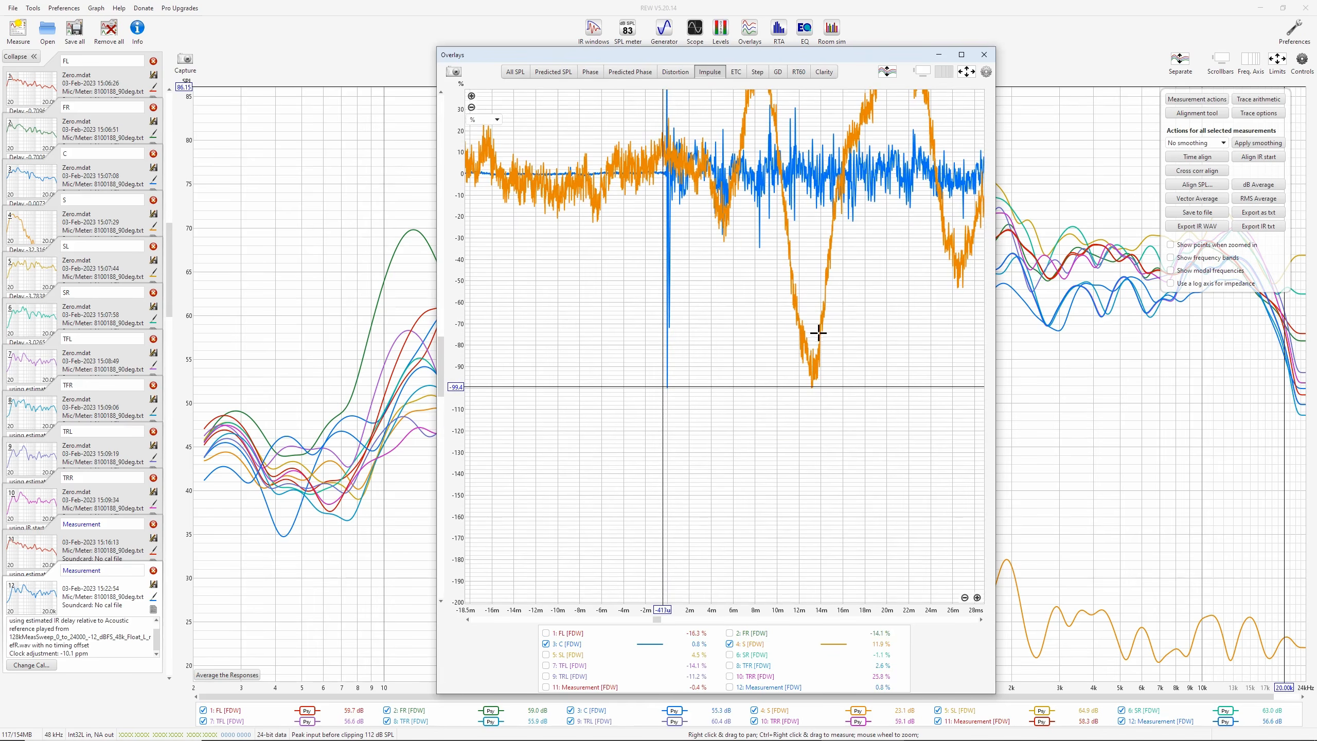
click(811, 433)
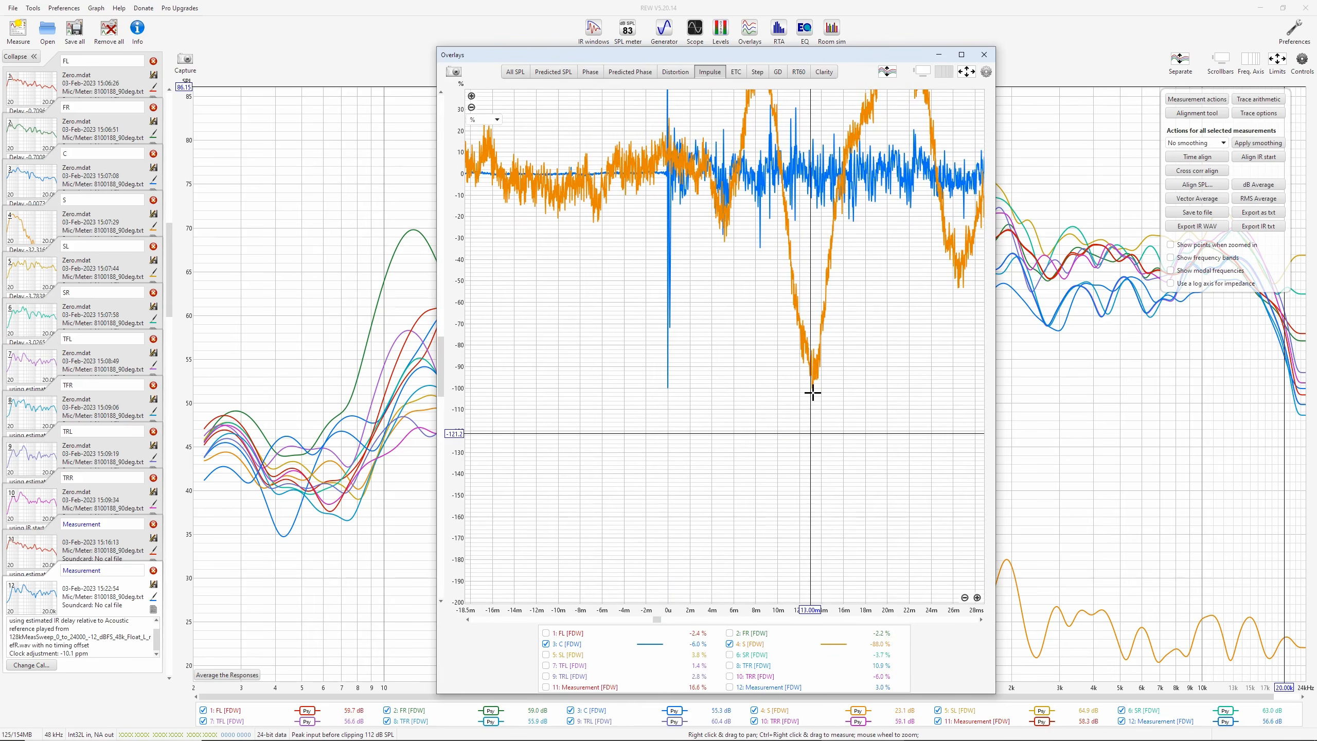
drag(812, 393, 668, 393)
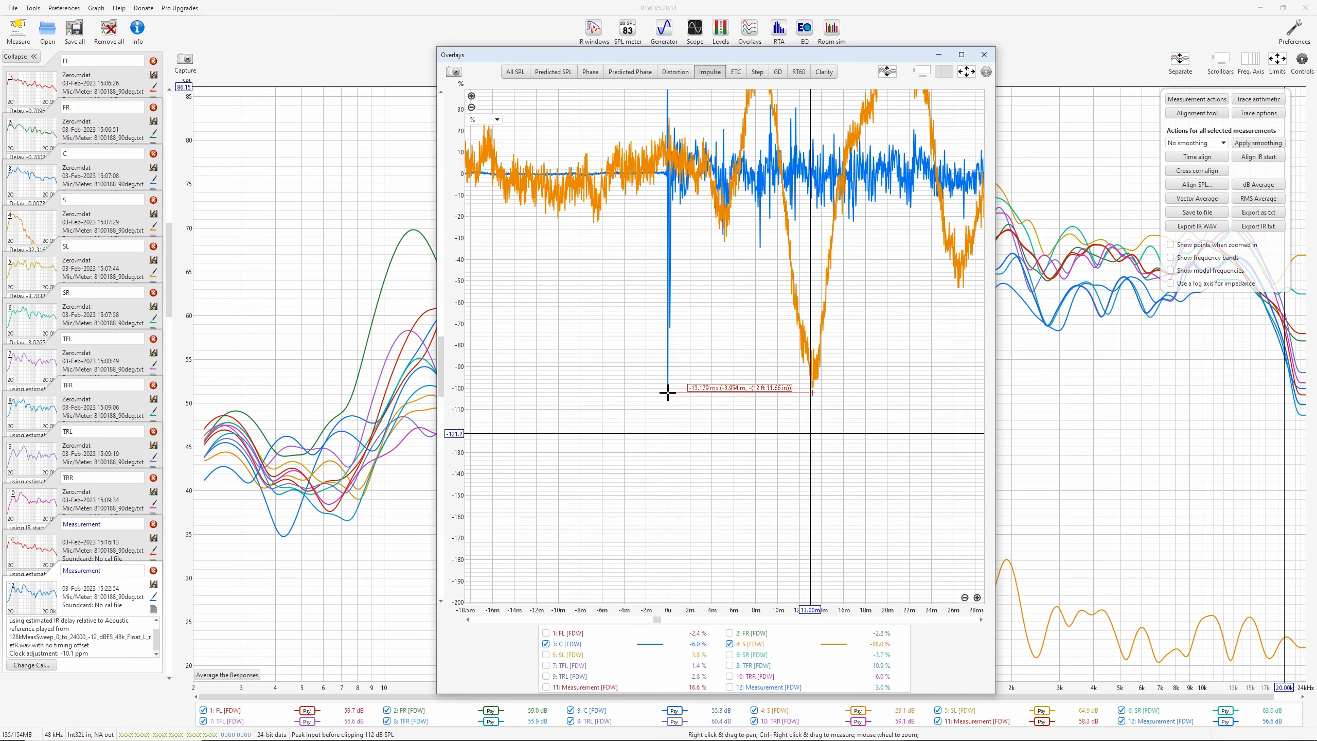
triple_click(977, 598)
drag(802, 476, 948, 453)
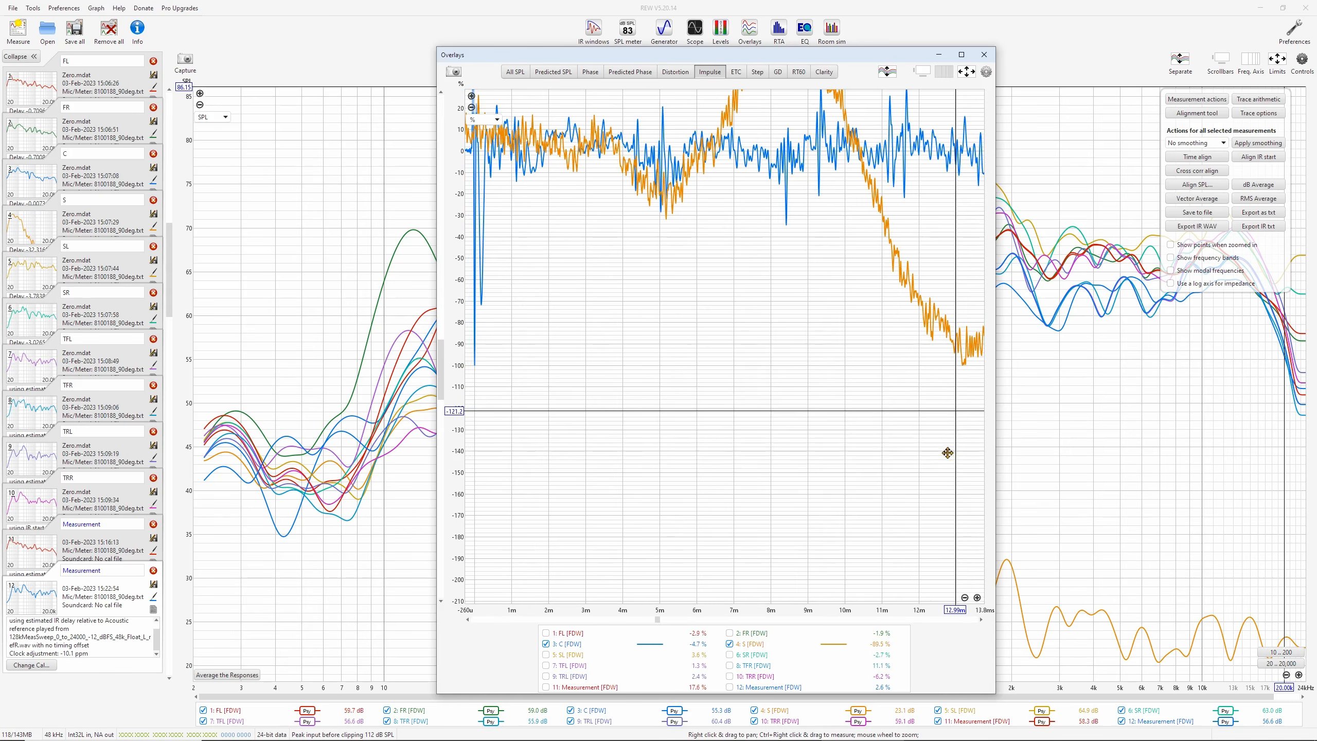
click(965, 598)
click(965, 598)
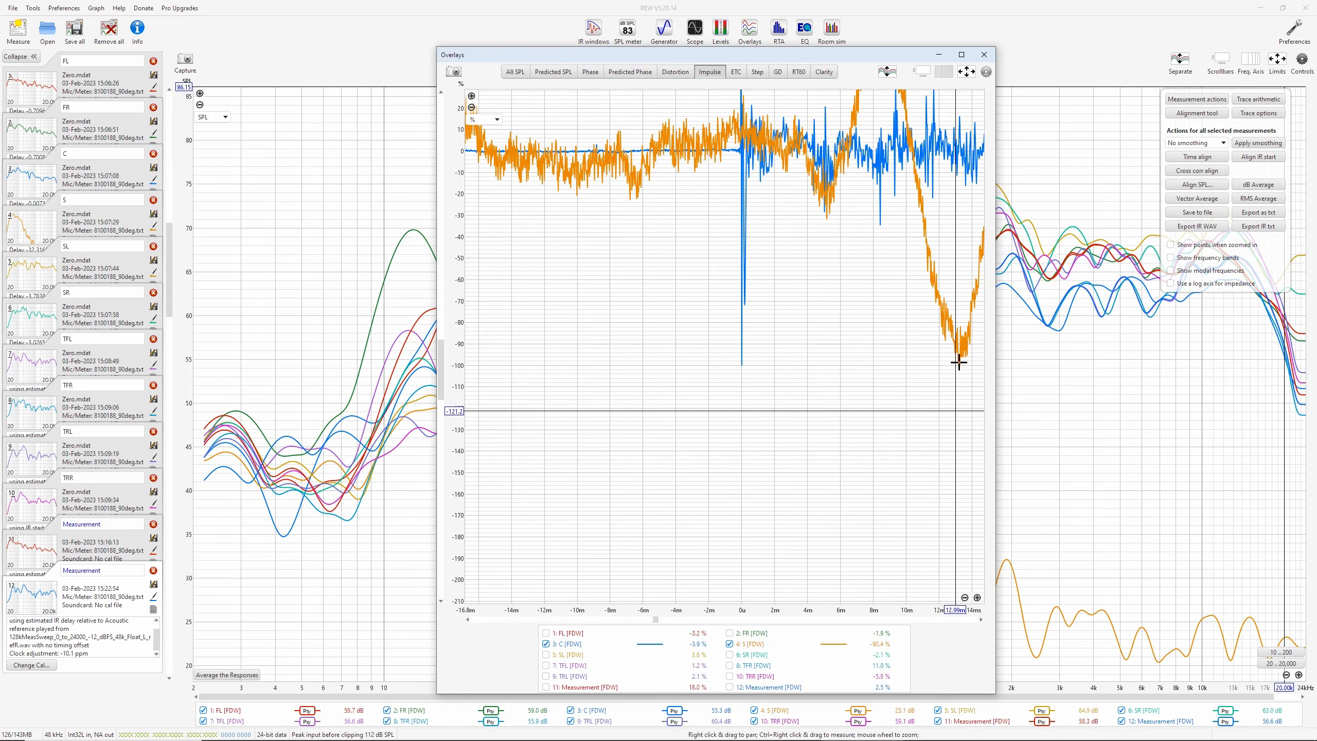
drag(959, 371, 742, 370)
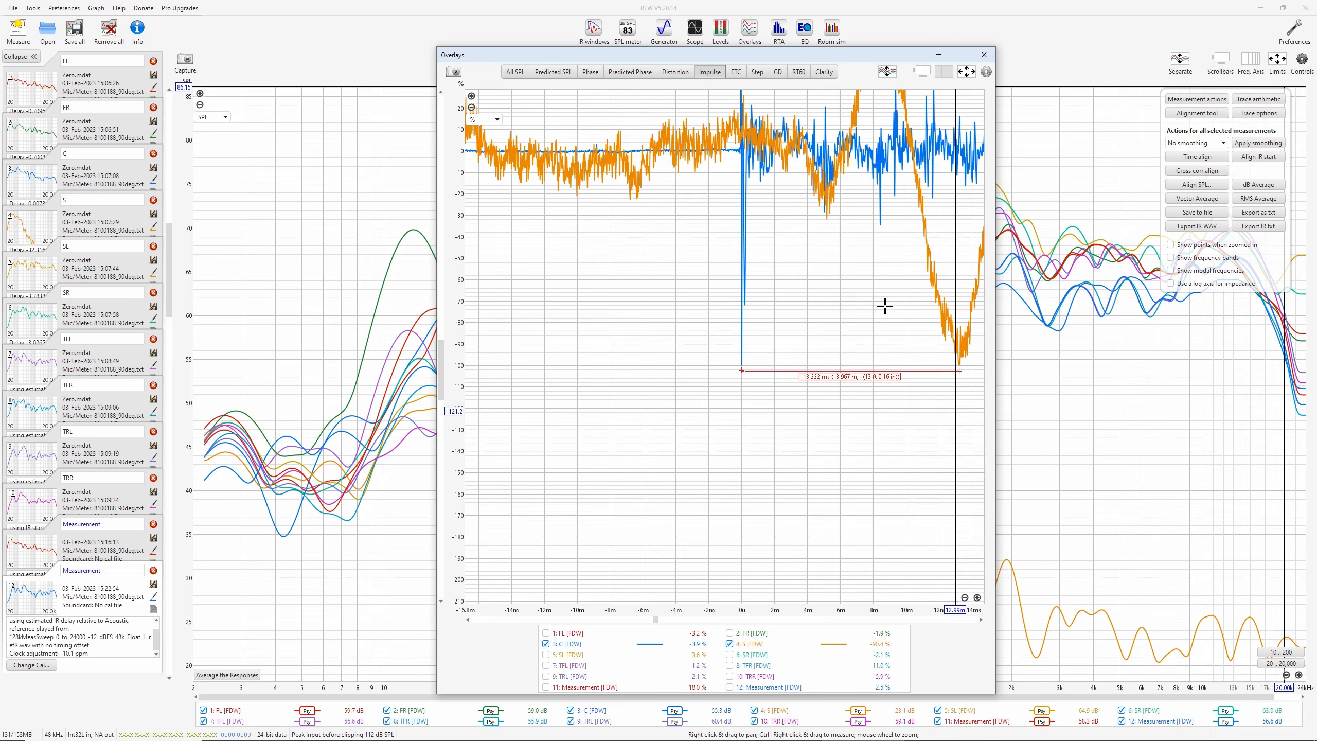
Switch to Chrome and calculate 3 + 3.967 in the online calculator
key(alt+Tab)
click(380, 400)
click(327, 375)
click(273, 400)
click(326, 330)
click(327, 354)
click(222, 327)
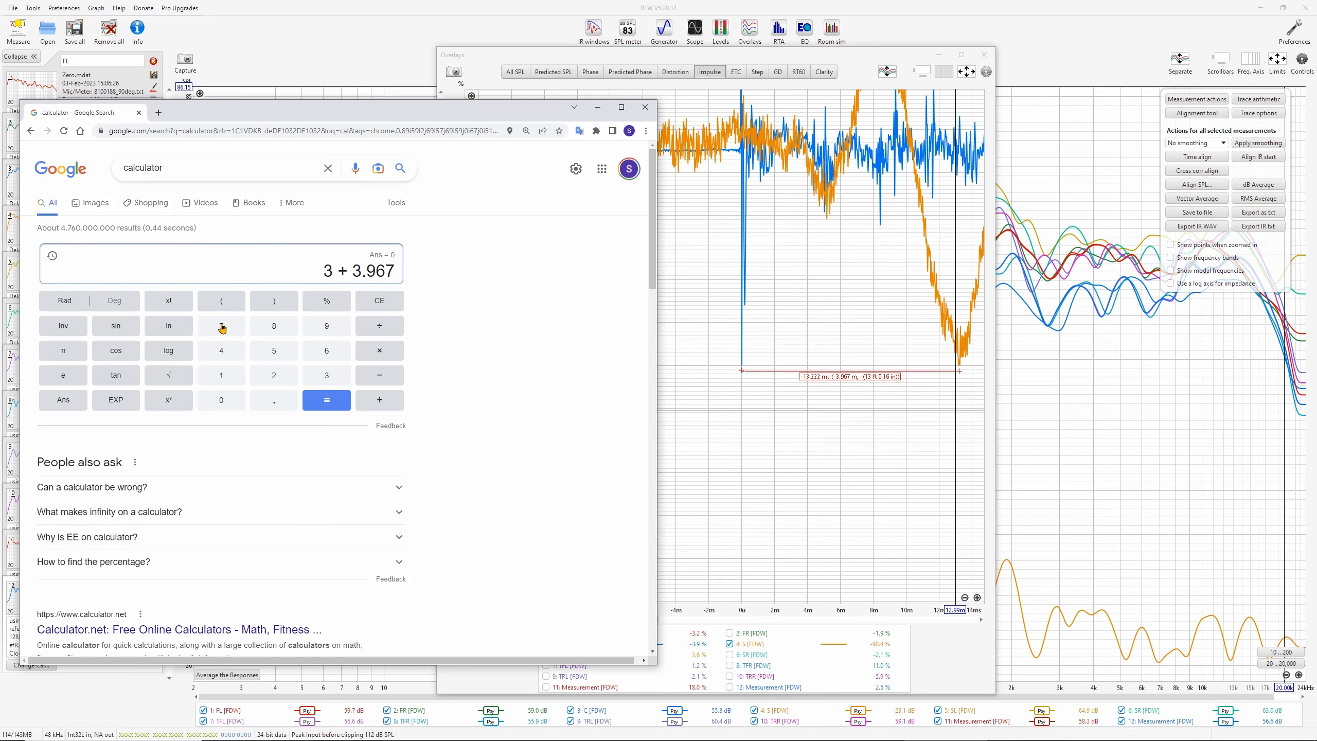
click(320, 405)
Open the Marantz receiver's Speakers/Distances page in a new browser tab
mouse_move(861, 738)
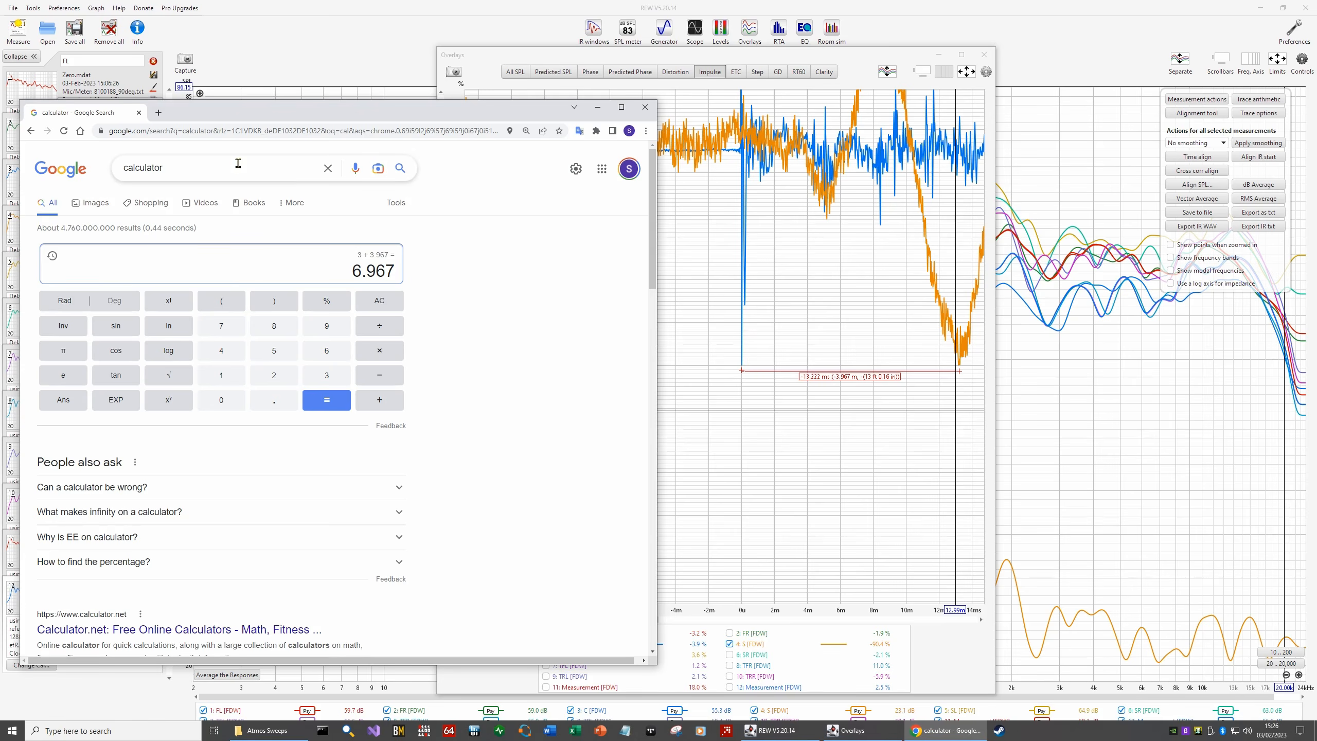
click(158, 112)
text(192)
click(162, 151)
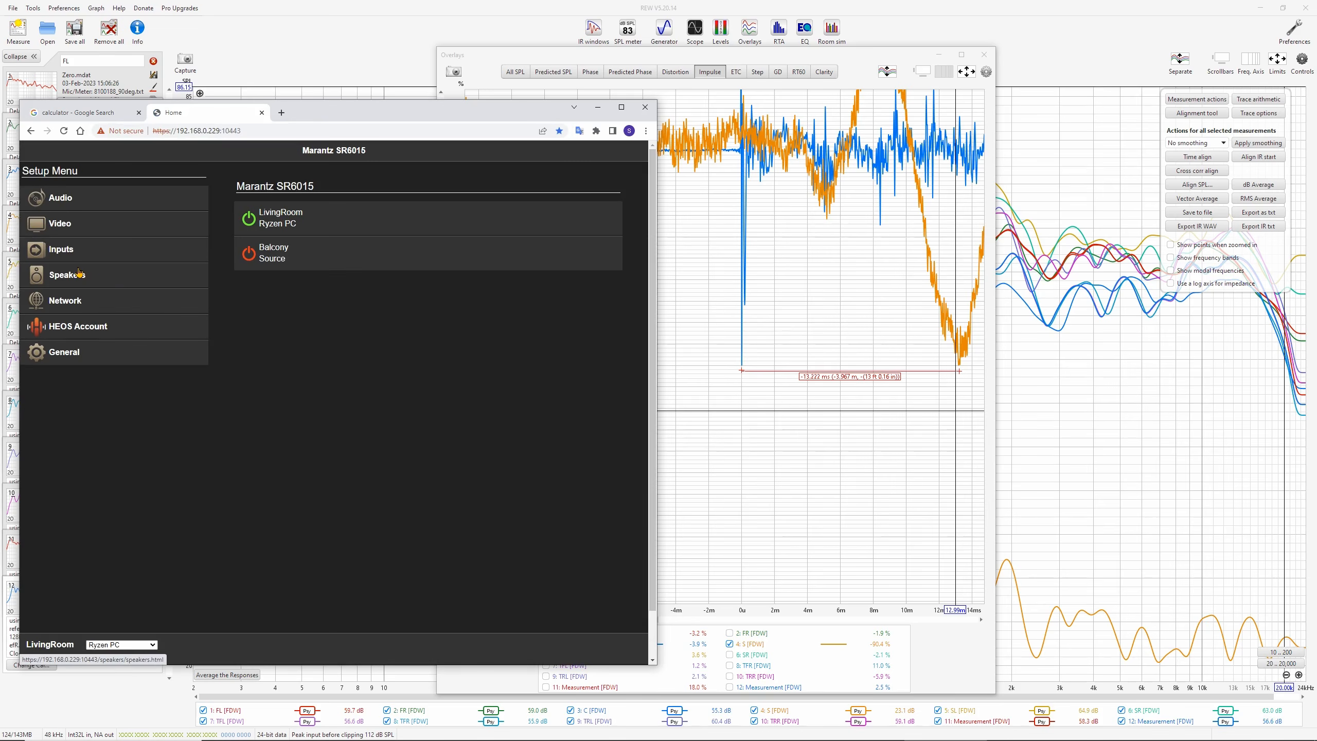
click(78, 272)
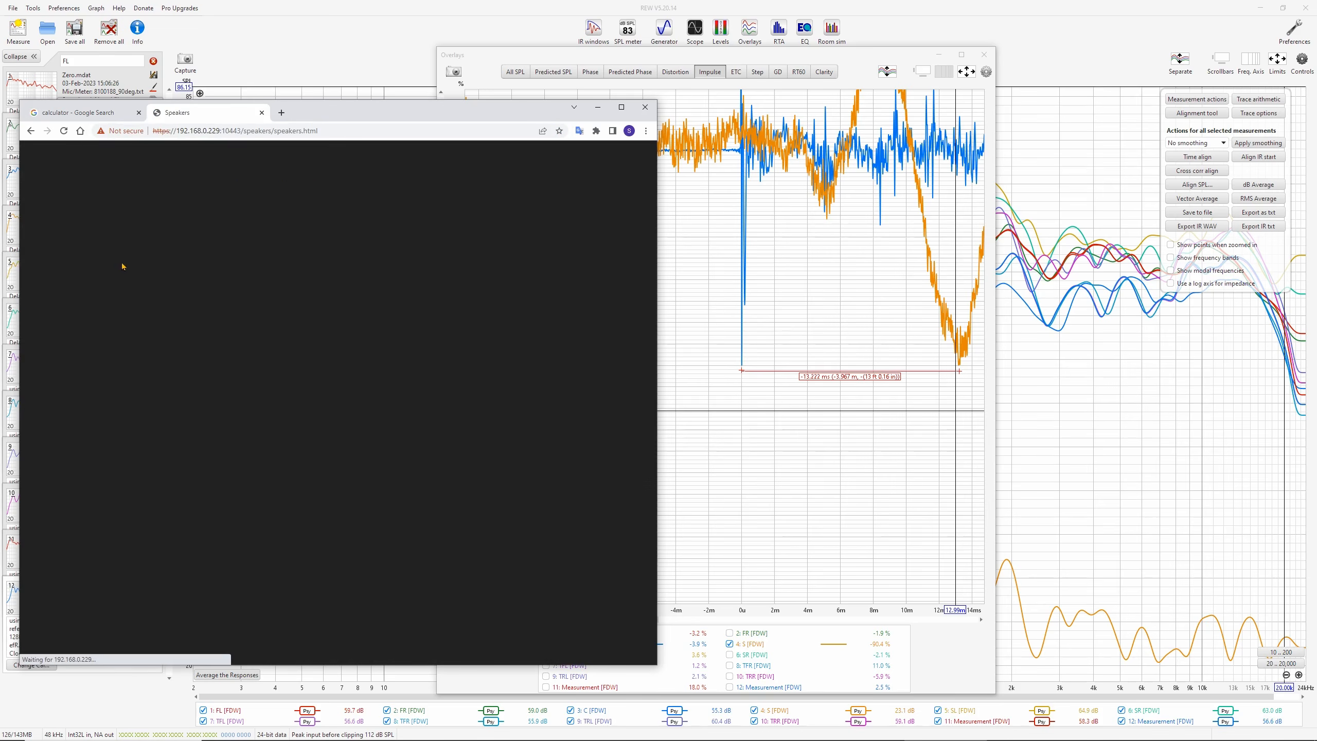
click(248, 246)
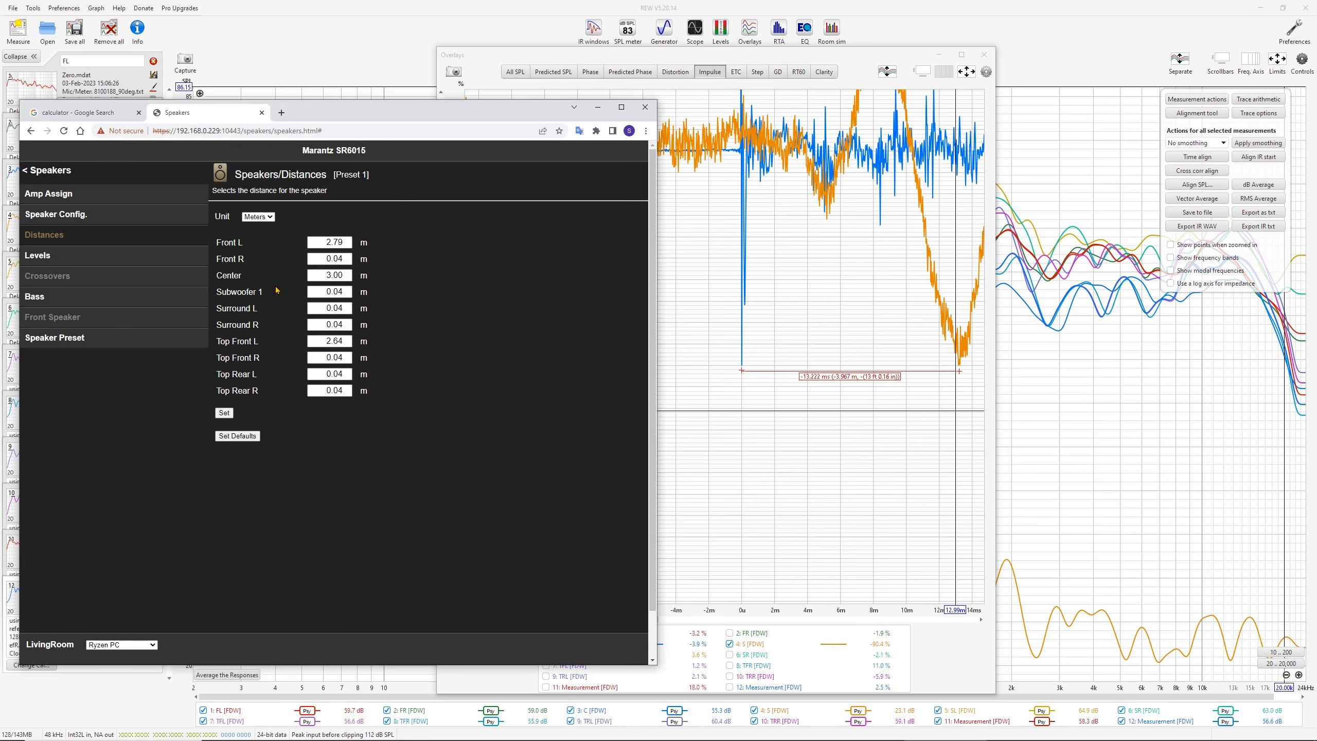
Try to set the Surround L distance to 6.97 m, checking the value against the calculator result
drag(318, 307, 348, 313)
click(91, 113)
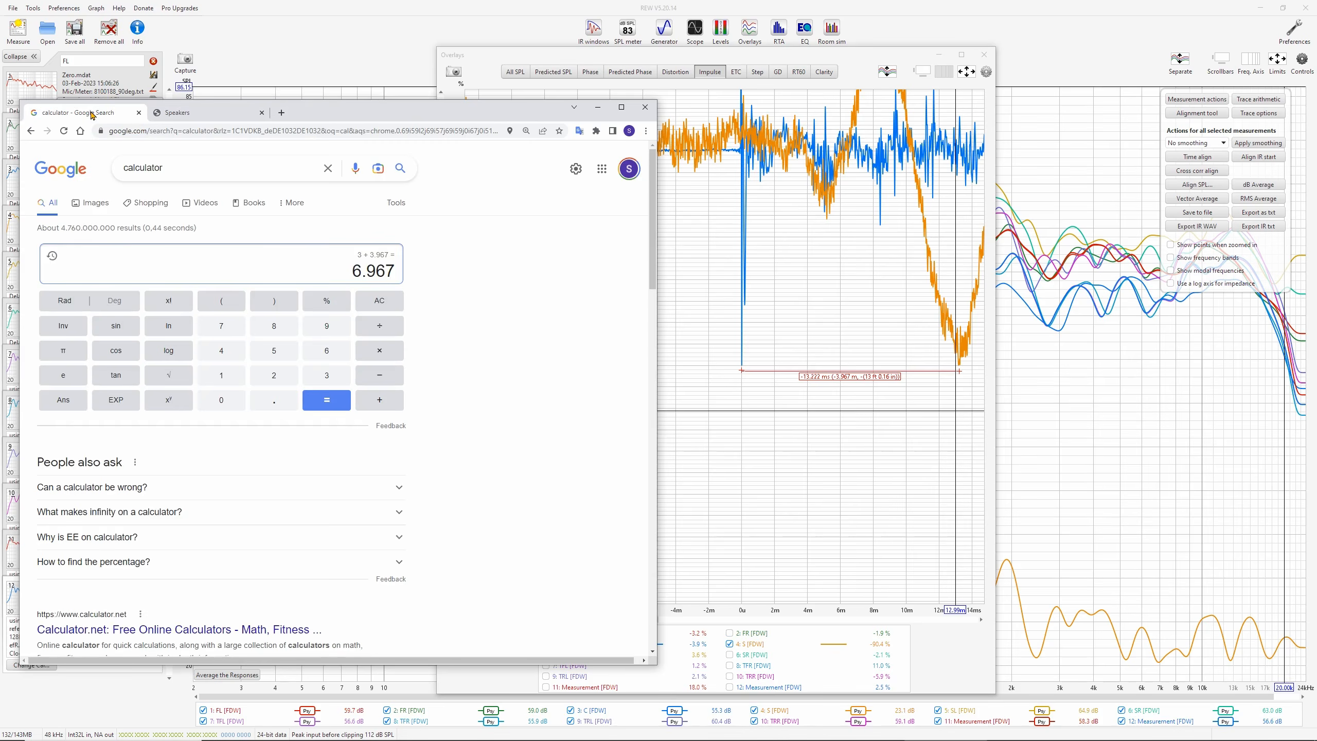
click(202, 115)
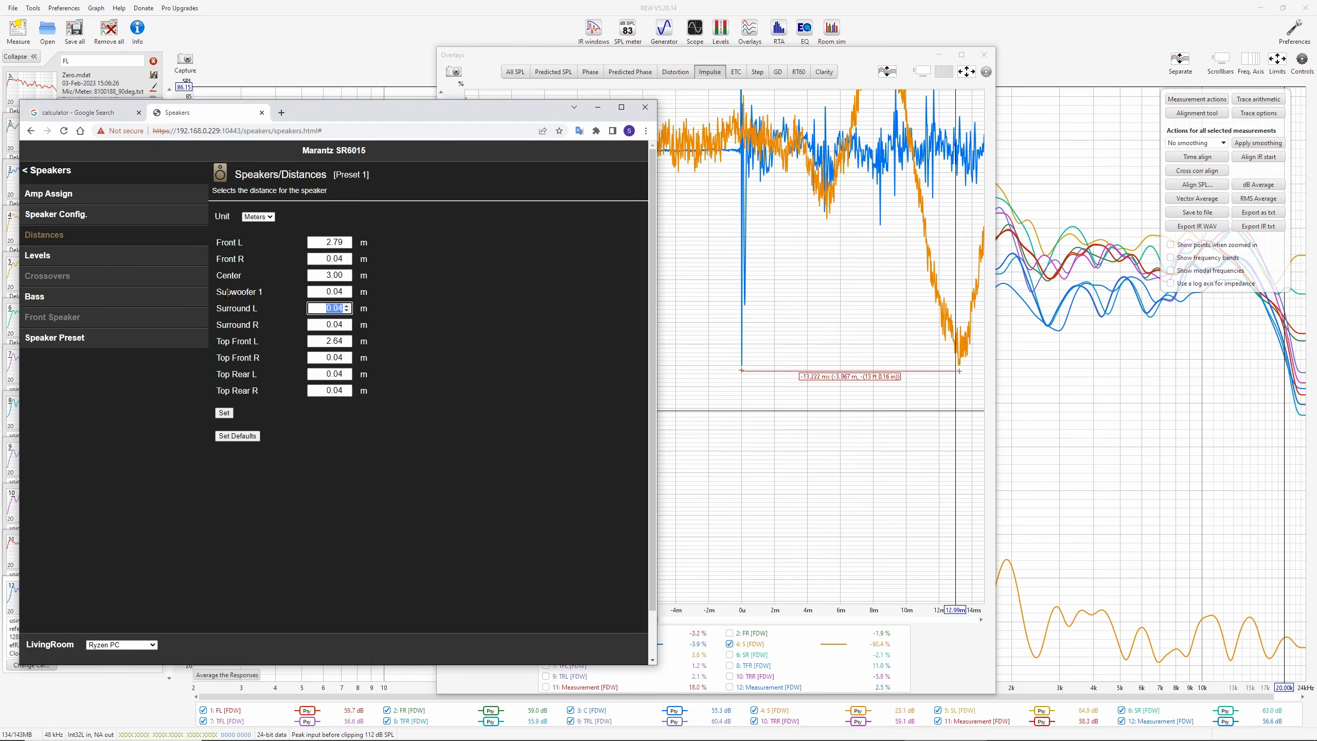
text(6.97)
key(Tab)
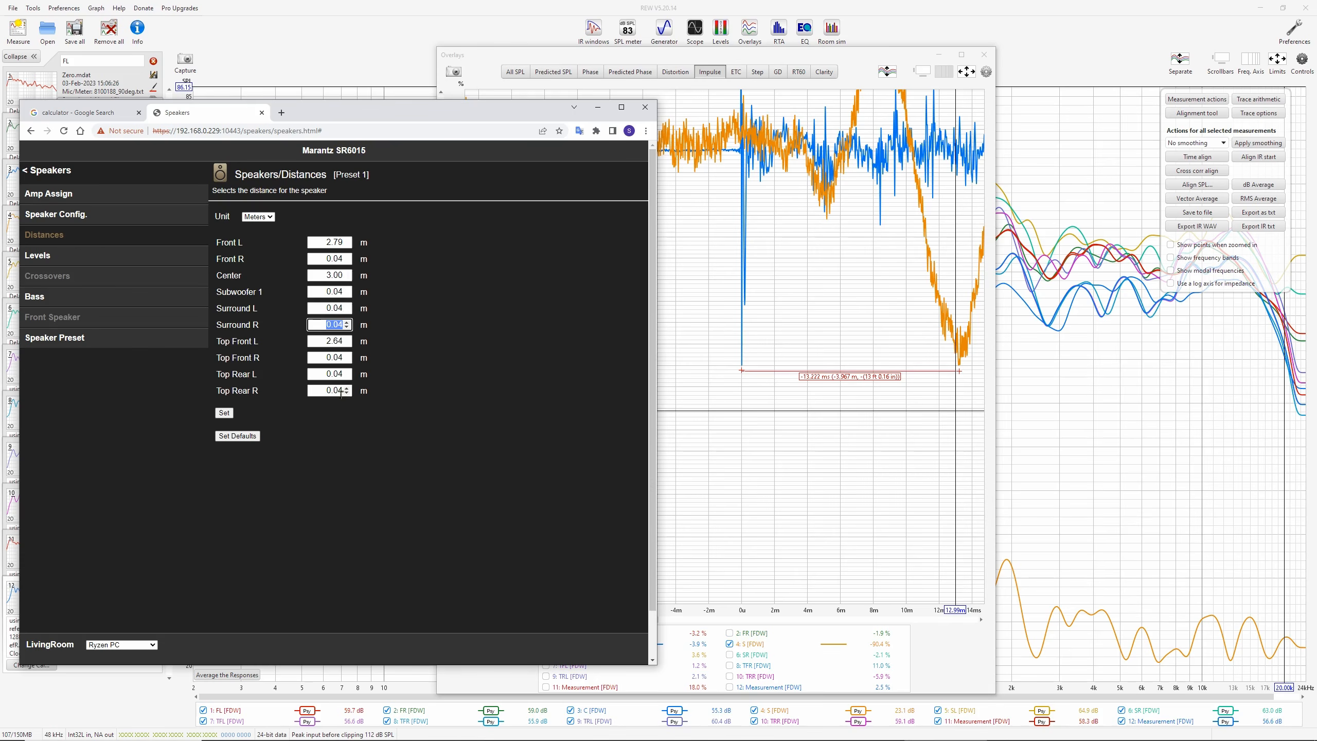
Try to set the Subwoofer 1 distance to 6.97 m, and test 5 m and 6 m as smaller values
double_click(327, 292)
text(6.97)
key(Tab)
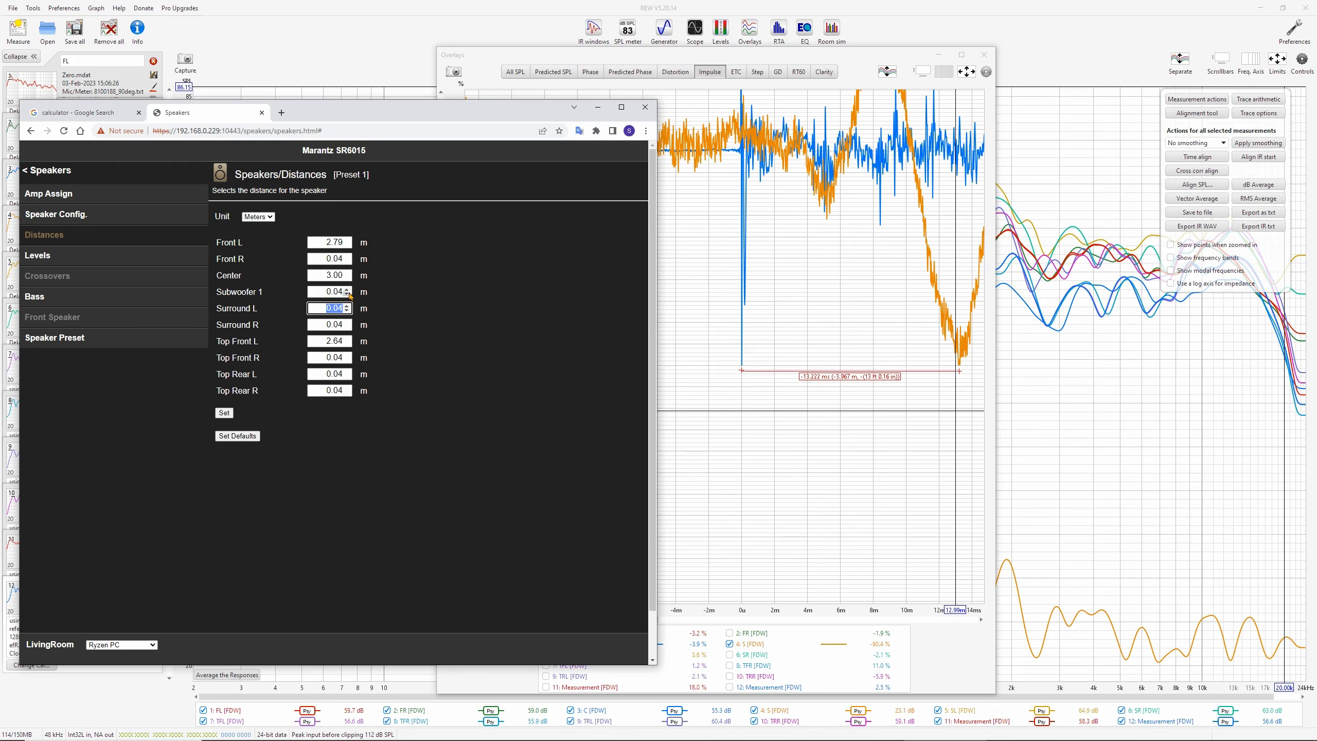
key(shift+Tab)
text(5)
key(Tab)
key(shift+Tab)
text(6)
key(Tab)
click(347, 291)
click(348, 290)
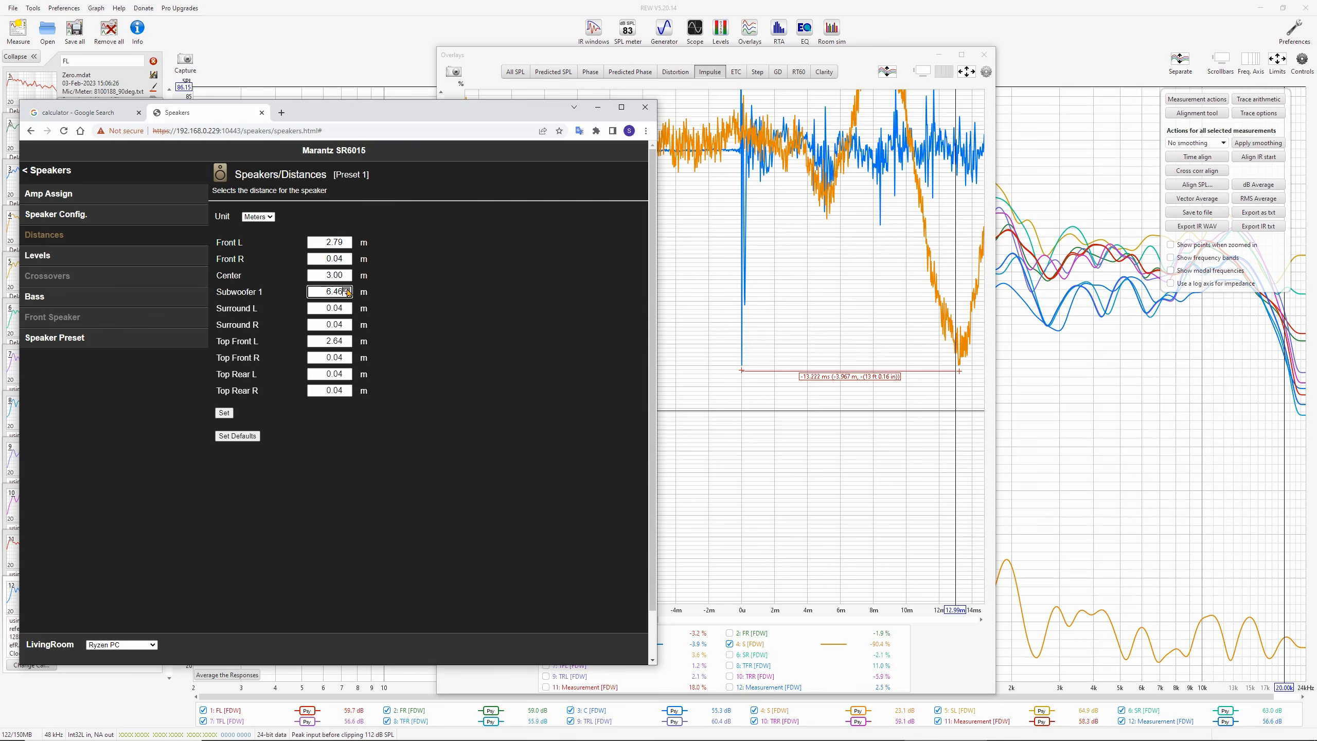
double_click(337, 292)
Set the Surround L and R, Top Front L and R, and Top Rear L and R distances to 3.00 m and apply them
double_click(320, 309)
text(3)
key(Tab)
text(3)
key(Tab)
text(3)
key(Tab)
text(3	3	3)
key(Tab)
click(226, 417)
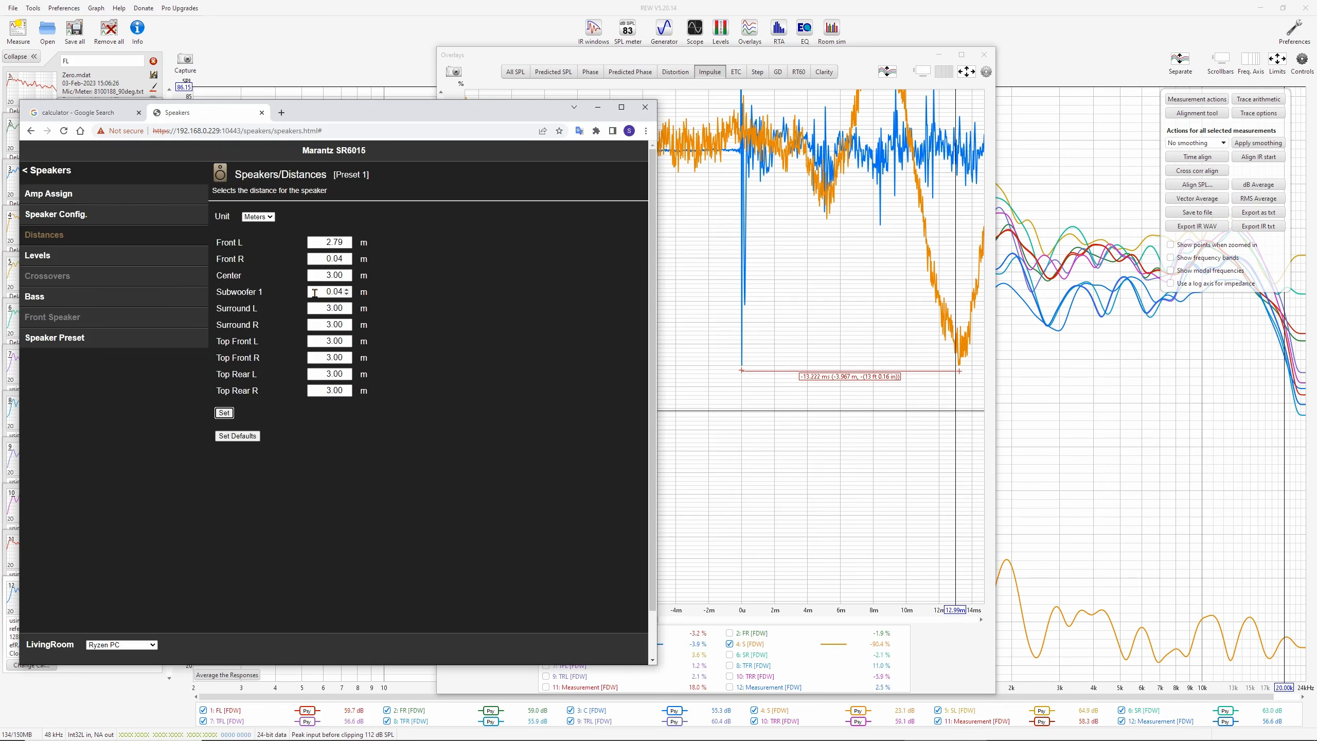
Try again to set a Subwoofer 1 distance of 6.9 m
drag(313, 293, 357, 295)
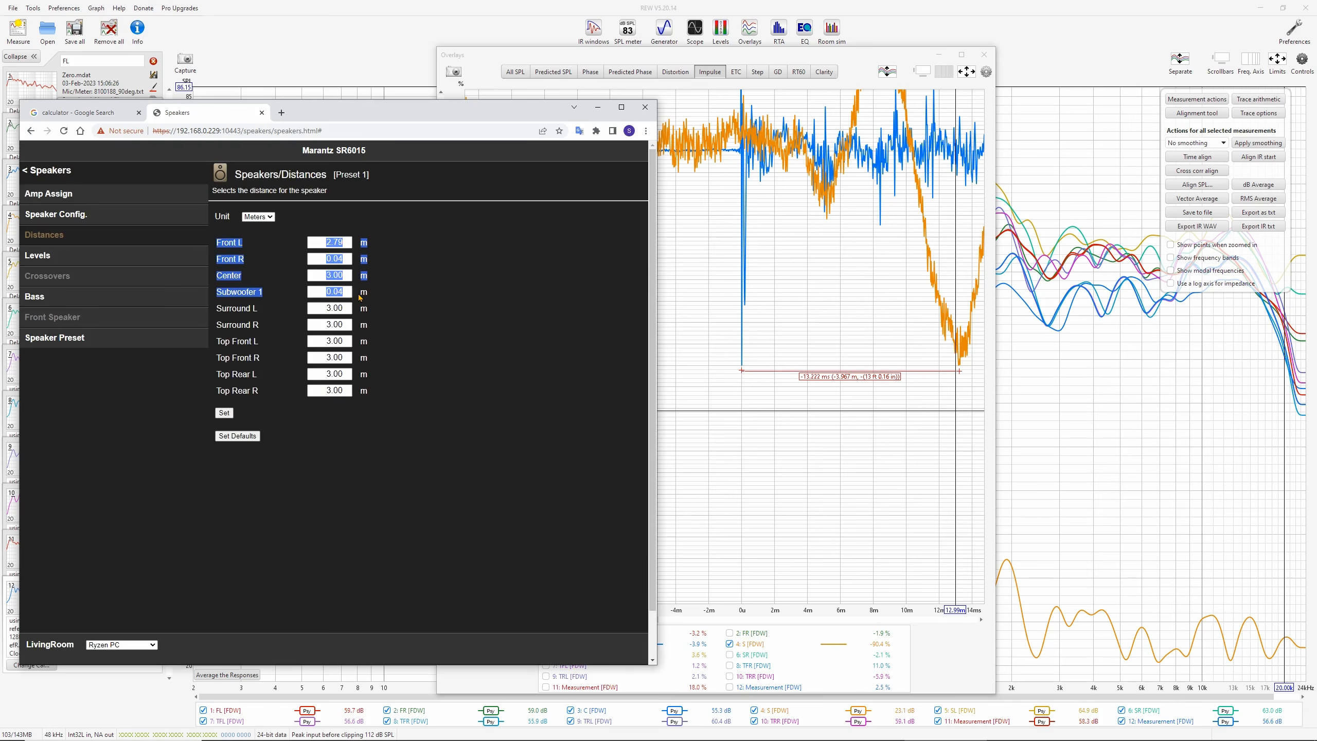
click(327, 341)
double_click(325, 292)
text(6.9)
key(Tab)
key(shift+Tab)
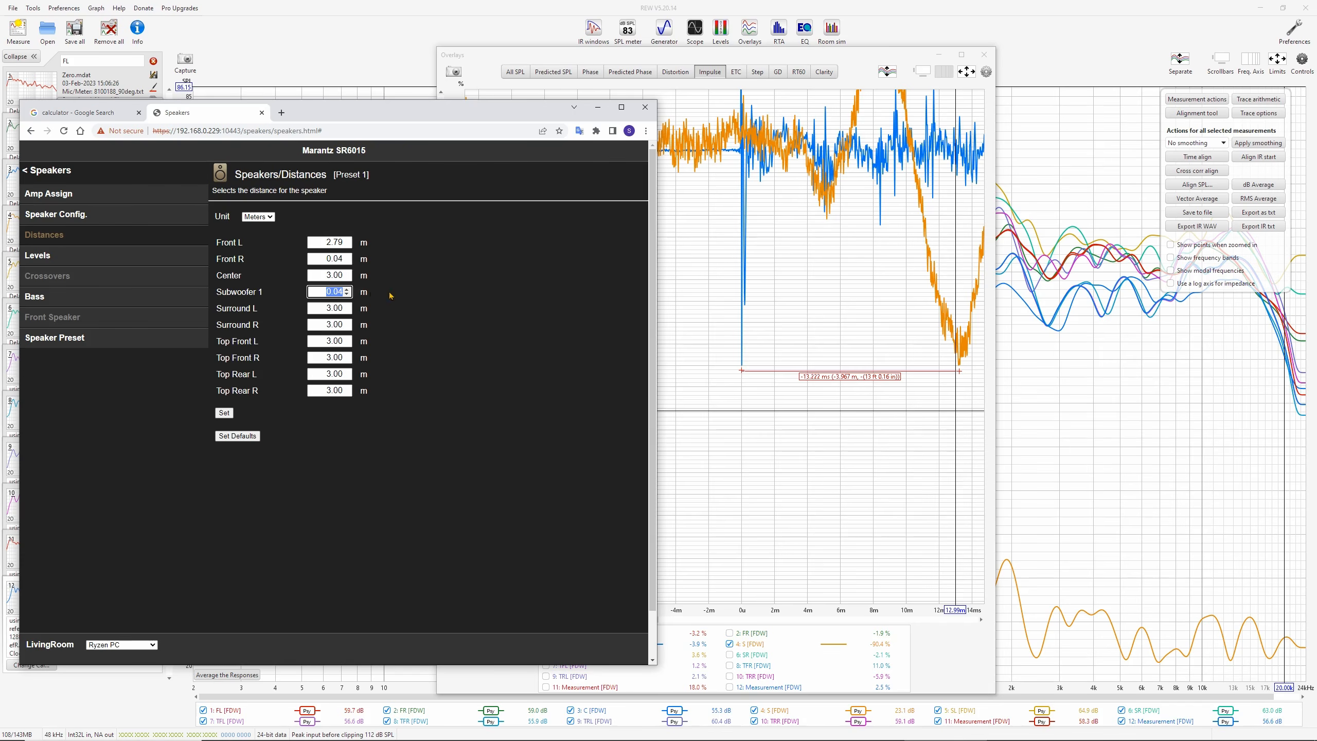
Set the Front R distance to 3.00 m and Subwoofer 1 to 6.97 m, and apply them
double_click(332, 259)
text(3)
key(Tab)
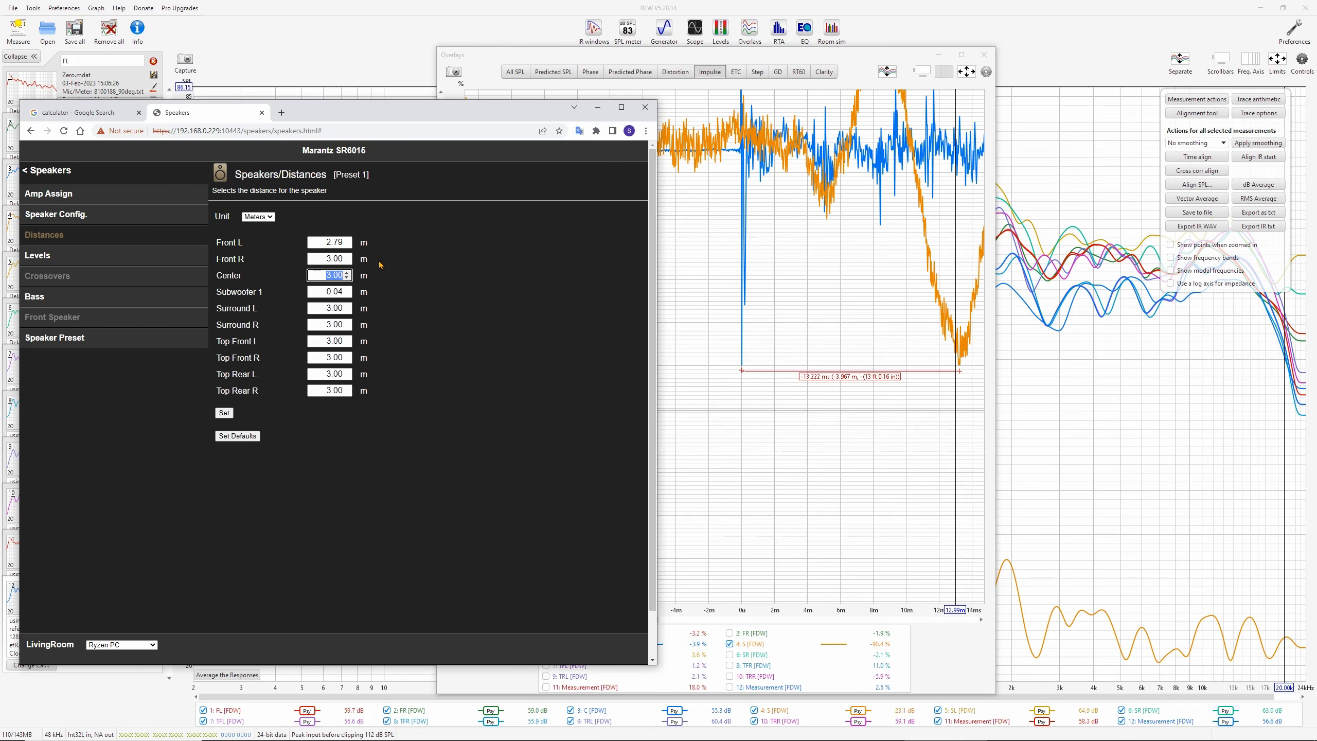
key(Tab)
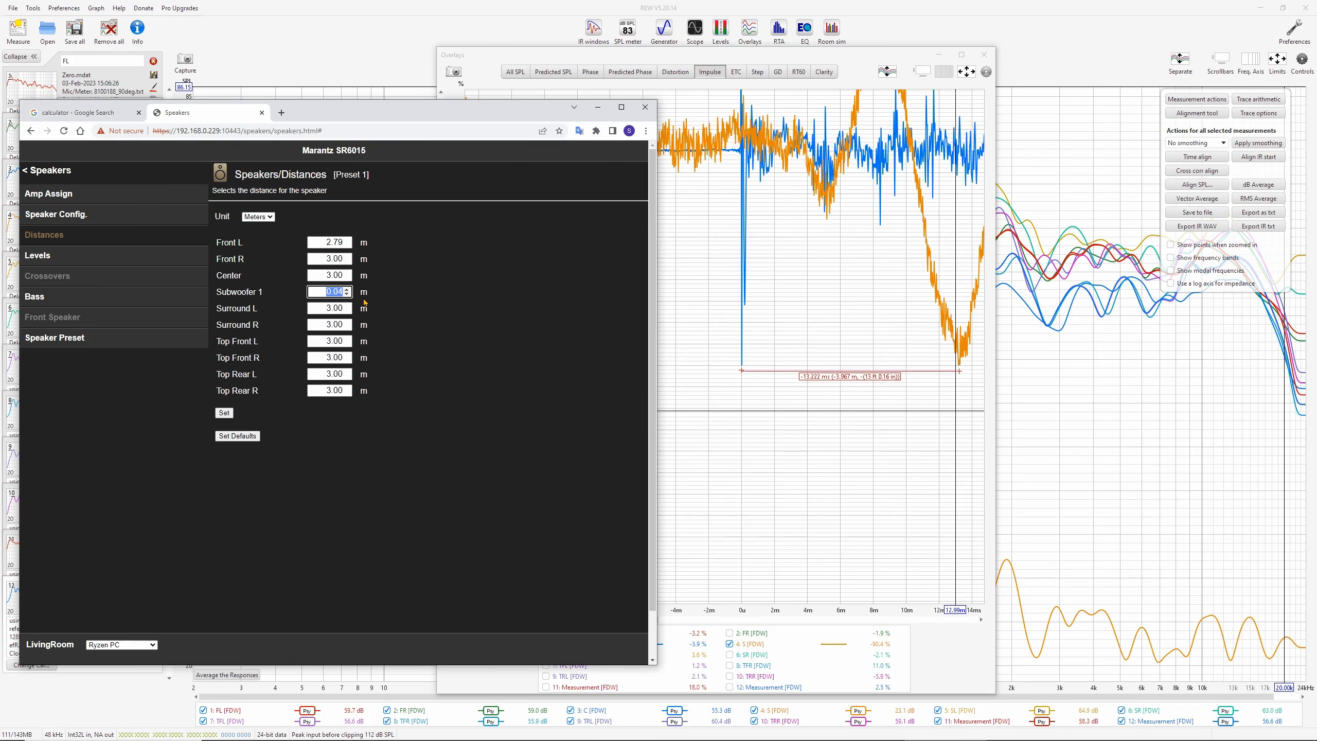
click(223, 414)
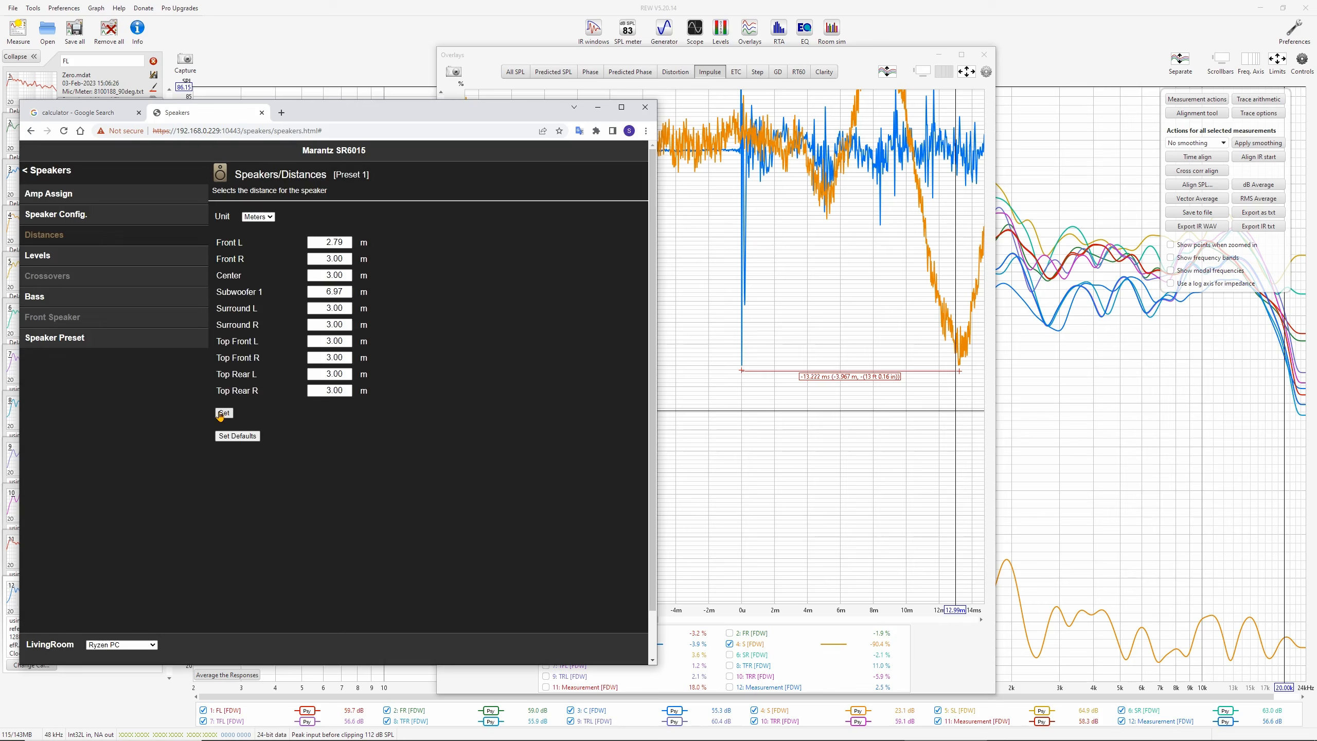
Re-measure the subwoofer in REW with the loaded sweep file, playing LFE.mp4 from the Atmos Sweeps folder
click(597, 108)
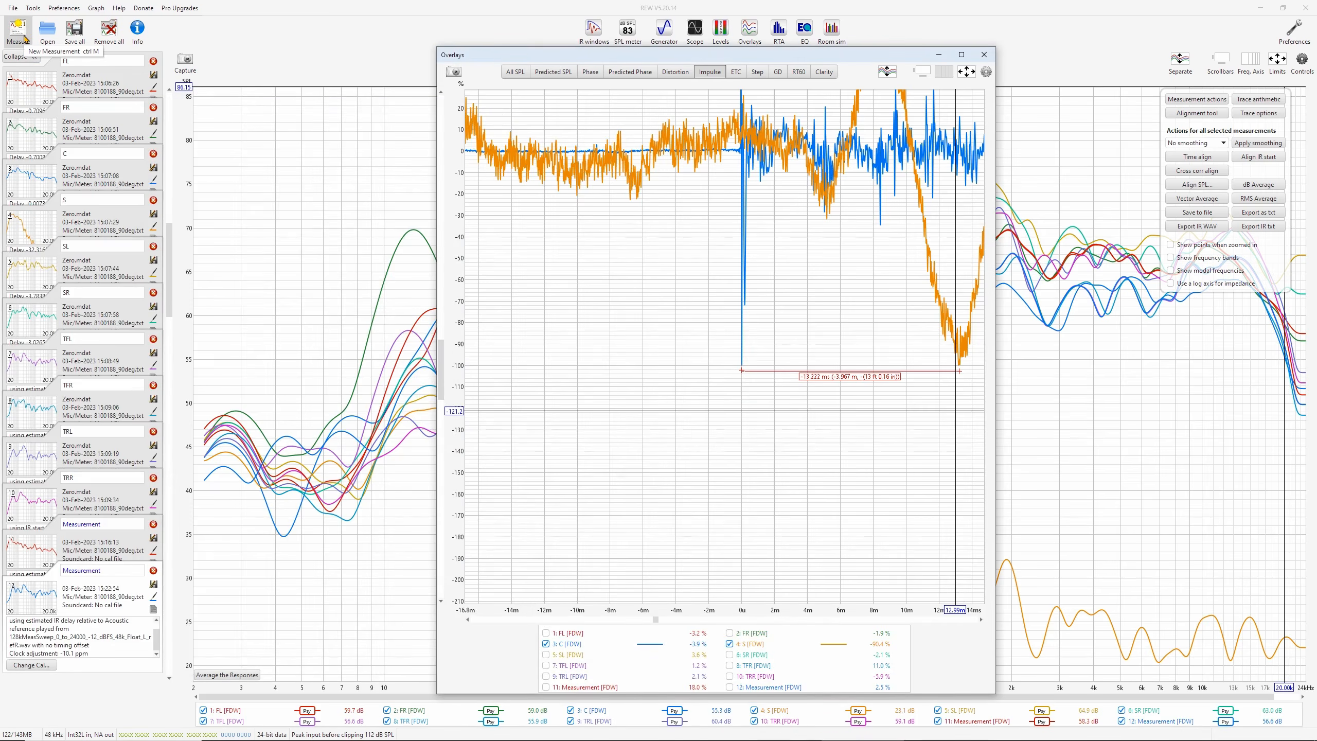
click(985, 55)
key(ctrl+m)
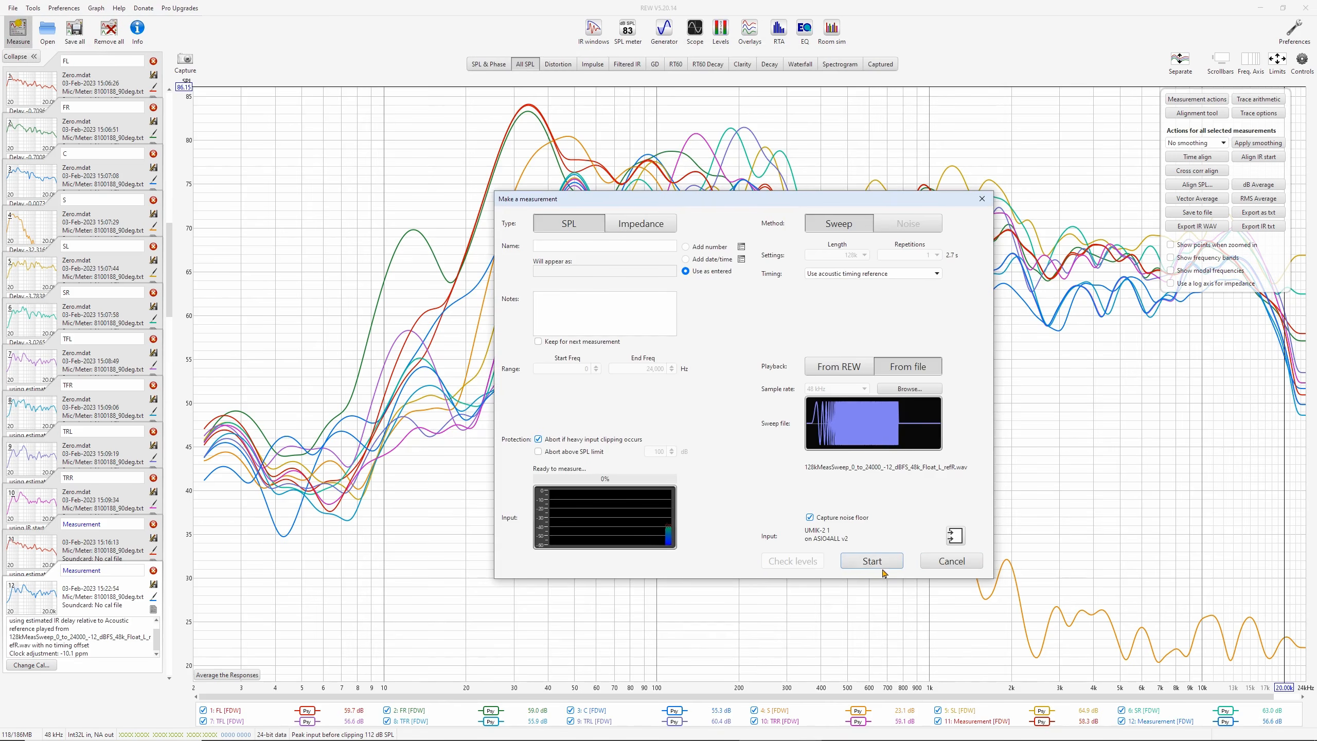
click(875, 563)
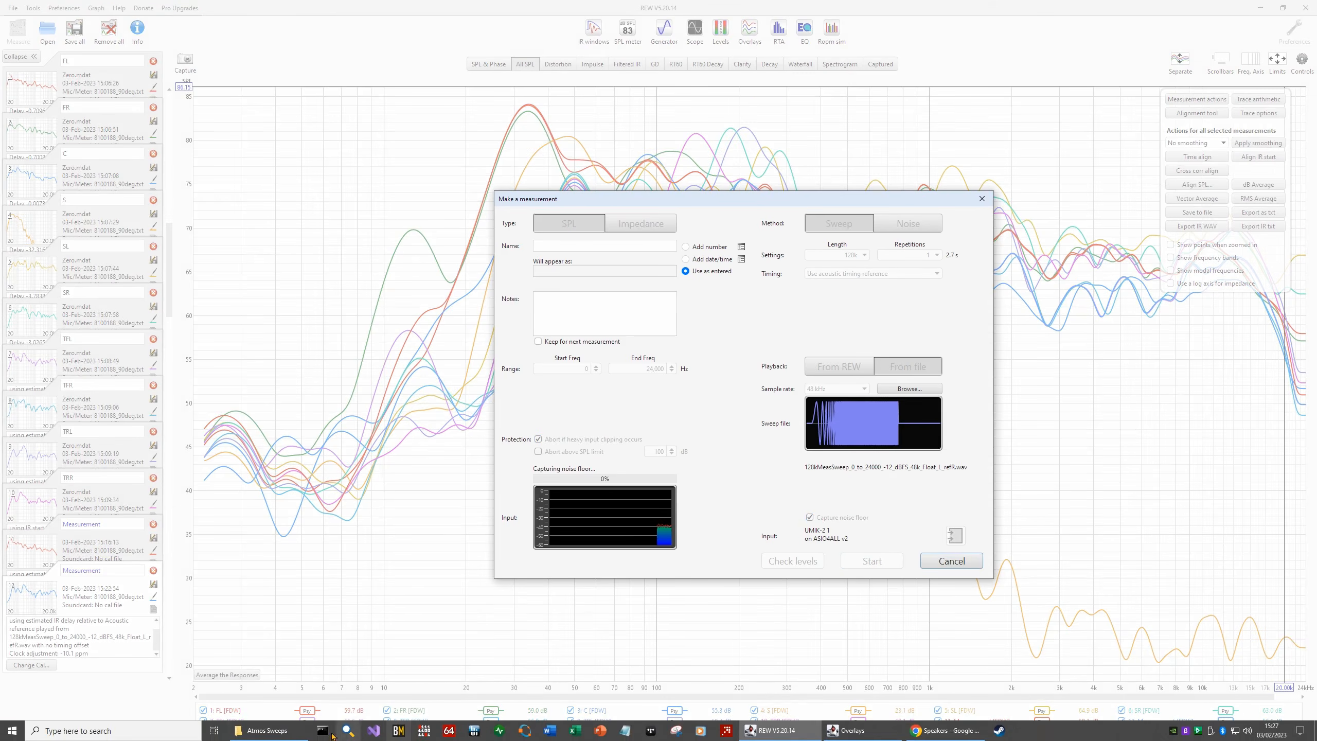
click(267, 730)
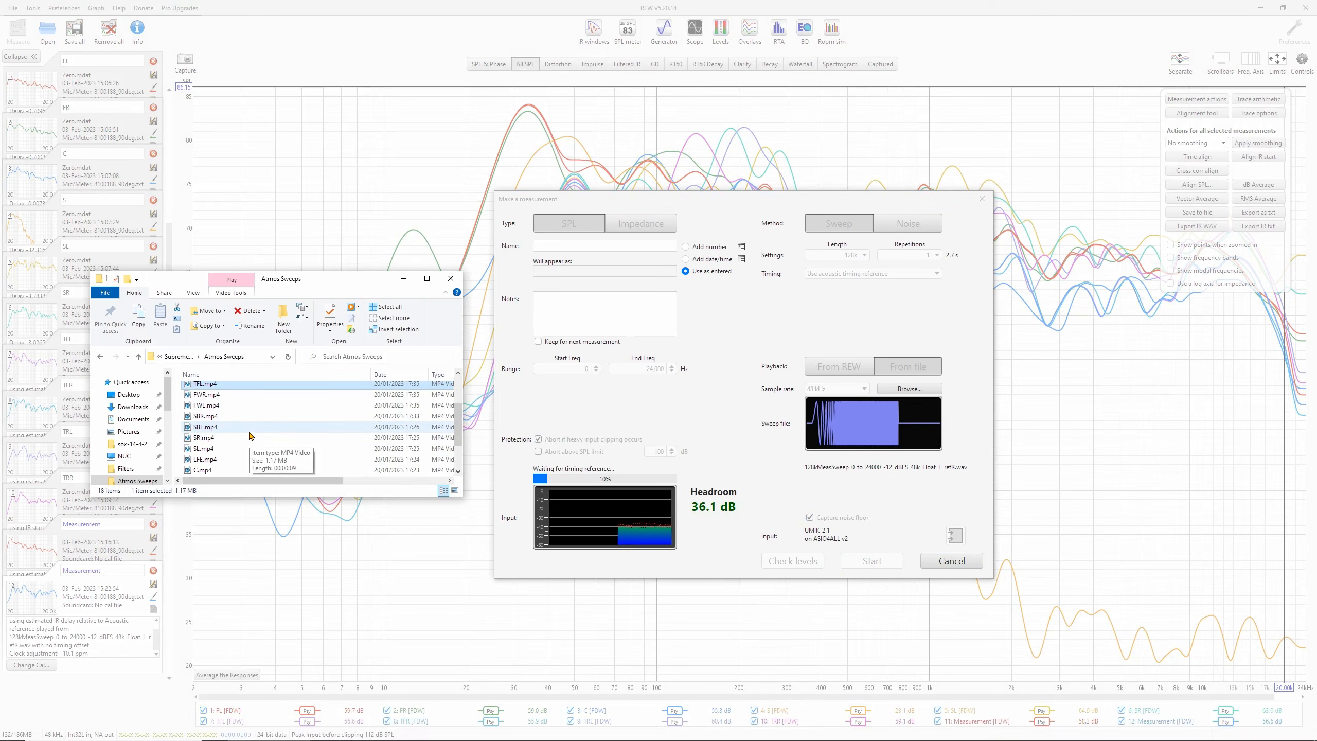
scroll(246, 435, down, 2)
double_click(203, 416)
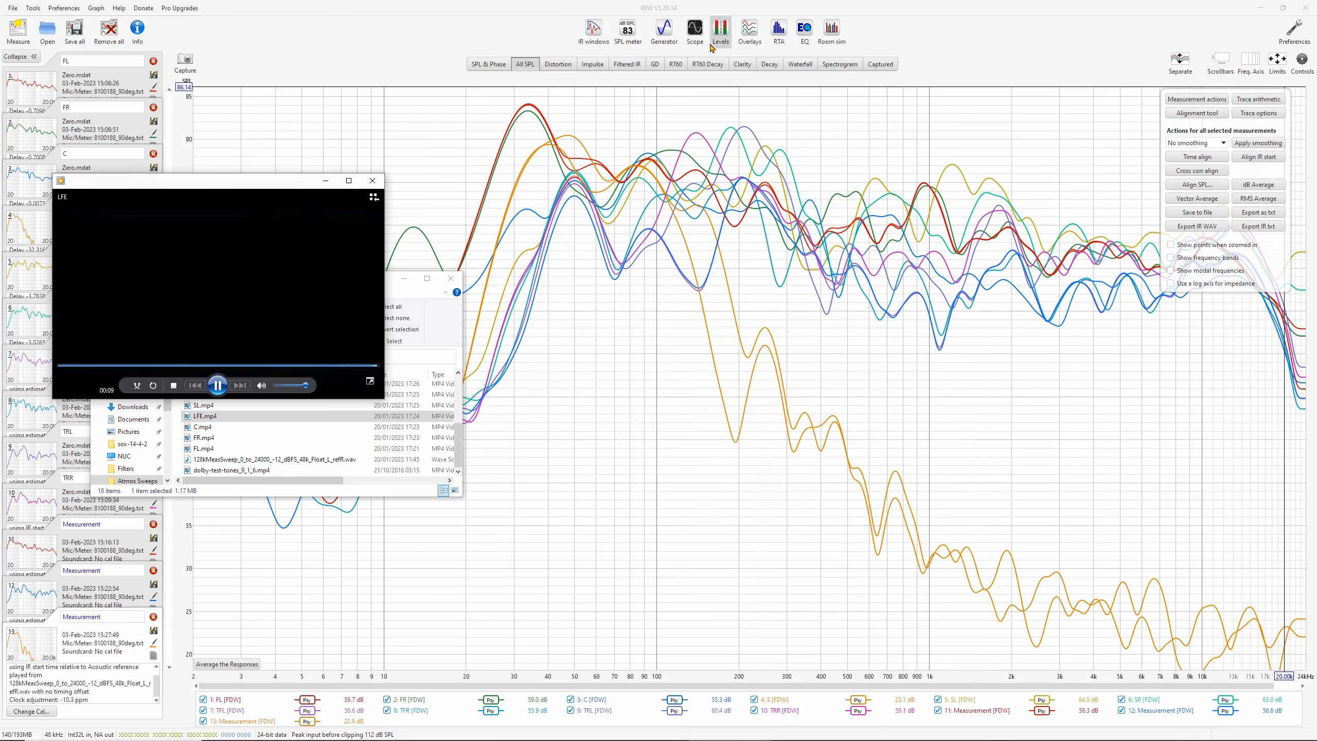
Hide S in the impulse overlays and measure the offset between the negative peaks of the new subwoofer measurement and C
click(751, 32)
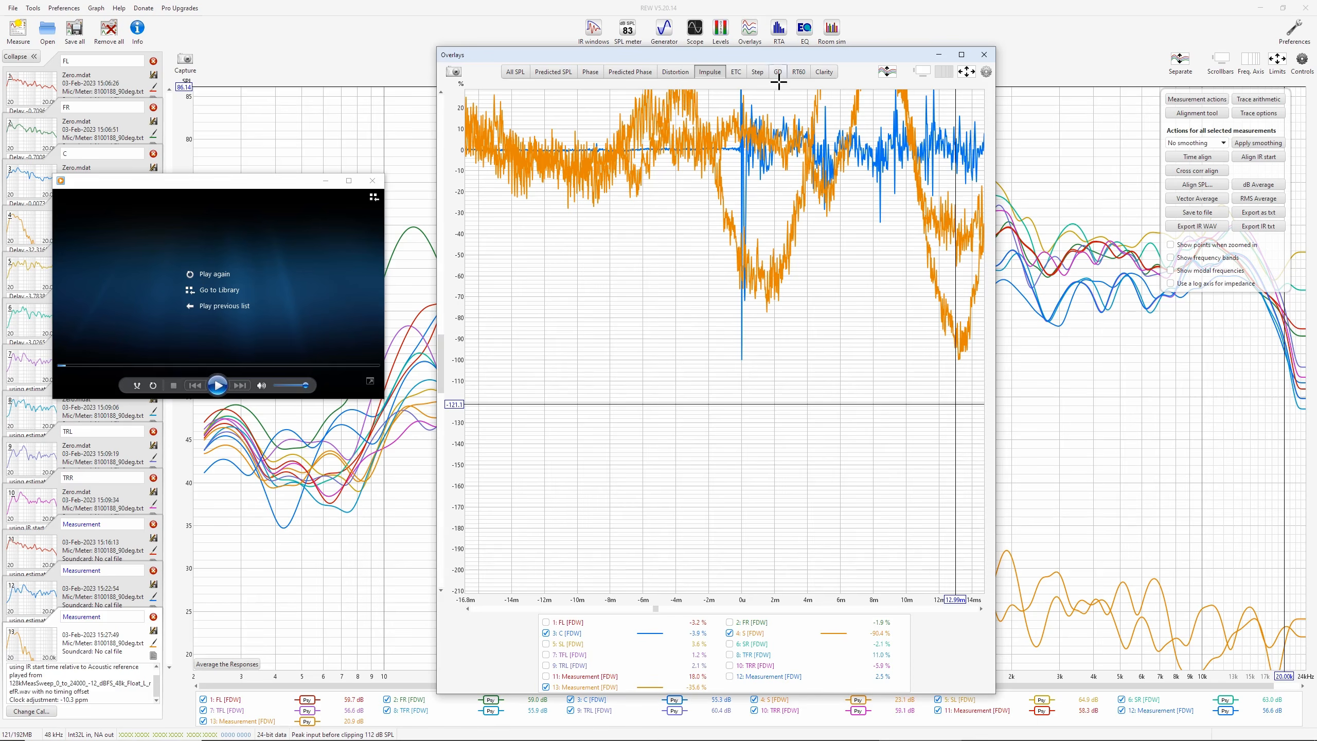
click(730, 633)
drag(906, 364, 833, 545)
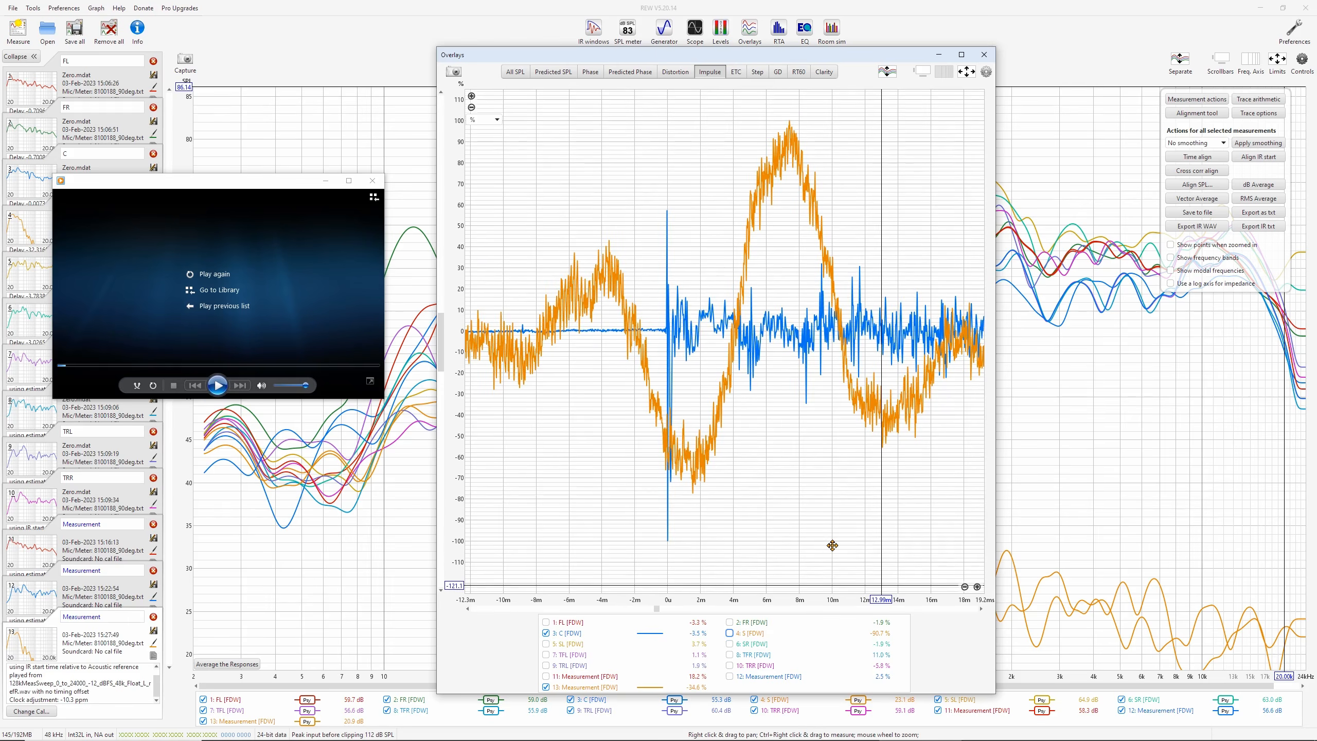
click(964, 586)
click(965, 586)
click(965, 587)
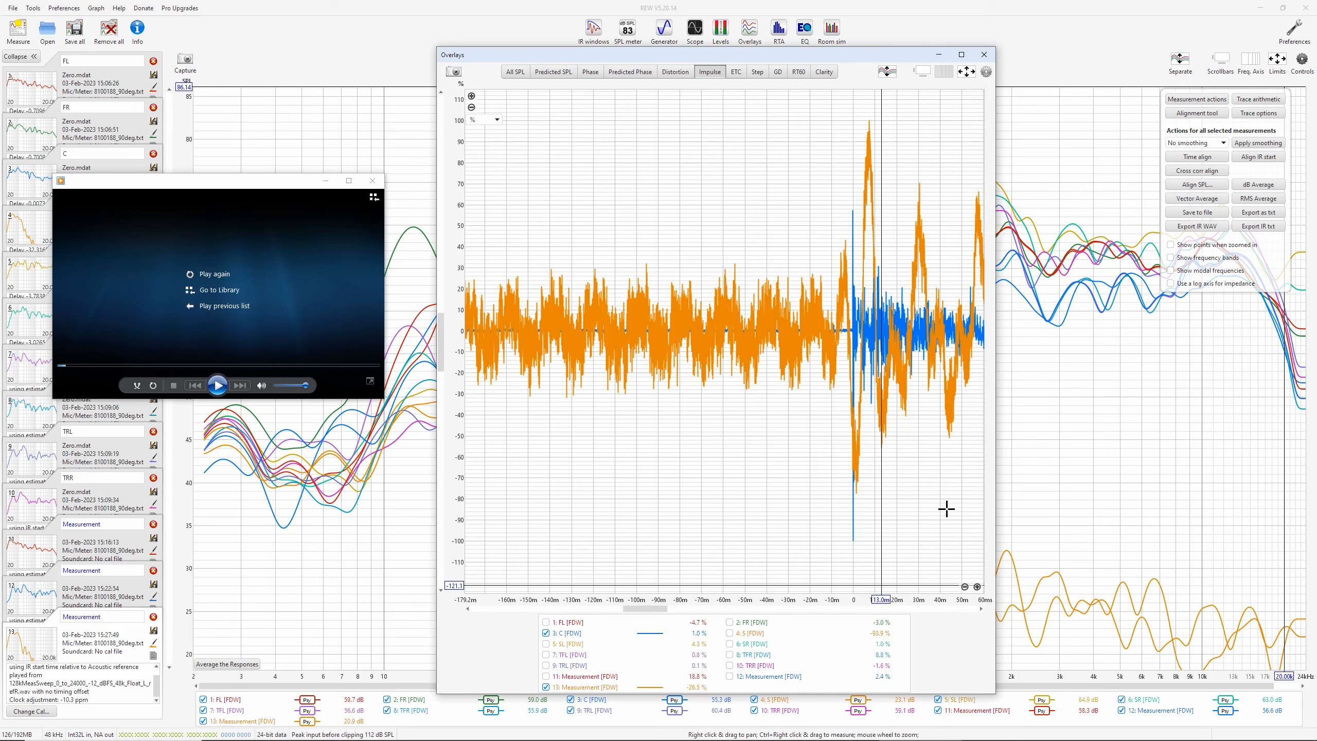
drag(947, 509, 772, 462)
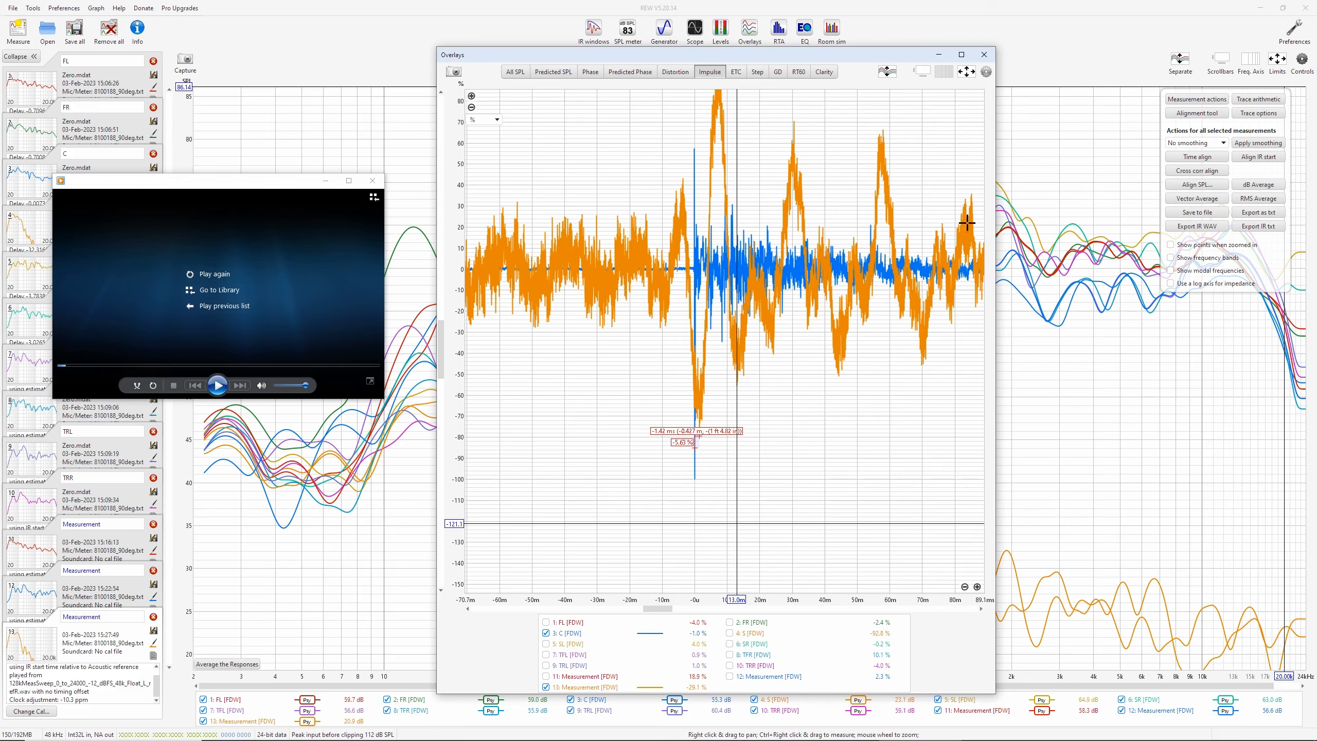
Reactivate the NVIDIA High Definition Audio device in the ASIO4ALL settings from the soundcard preferences, and close the video player
click(1183, 13)
click(1295, 30)
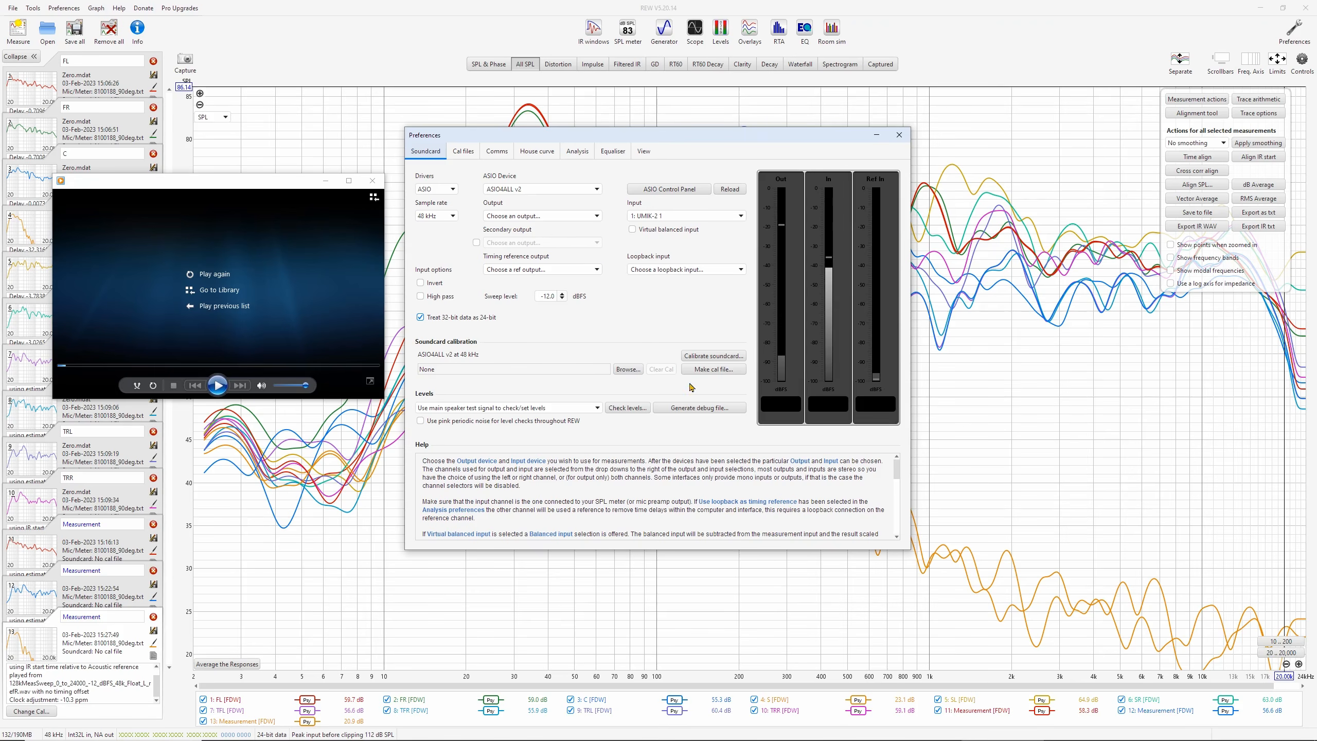
click(648, 188)
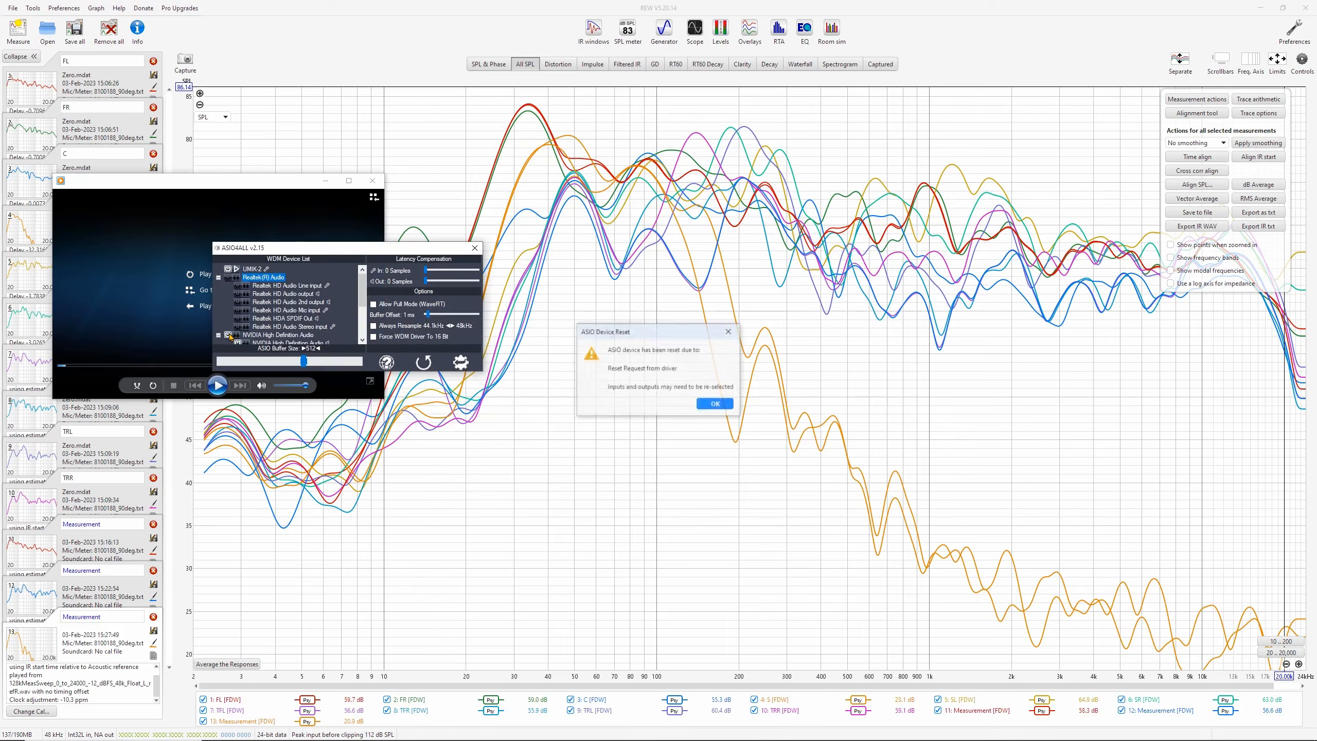
click(715, 404)
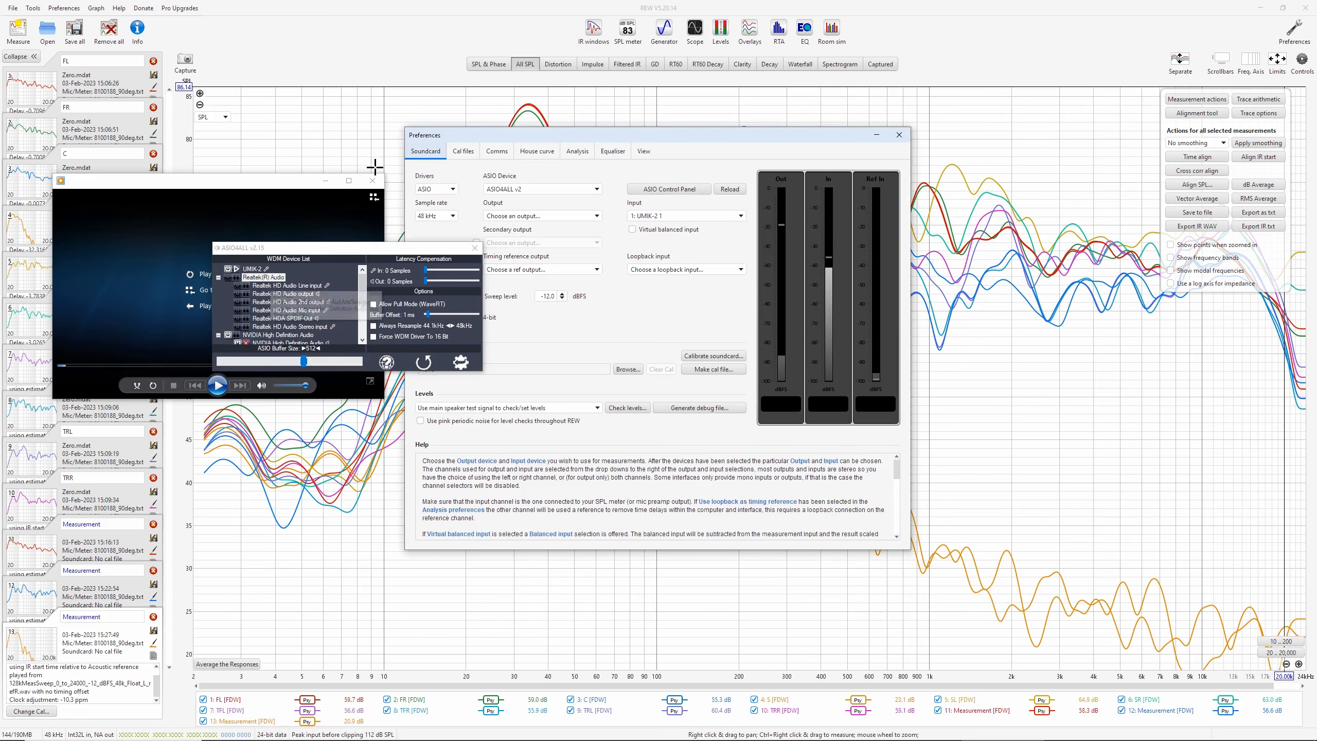
click(369, 181)
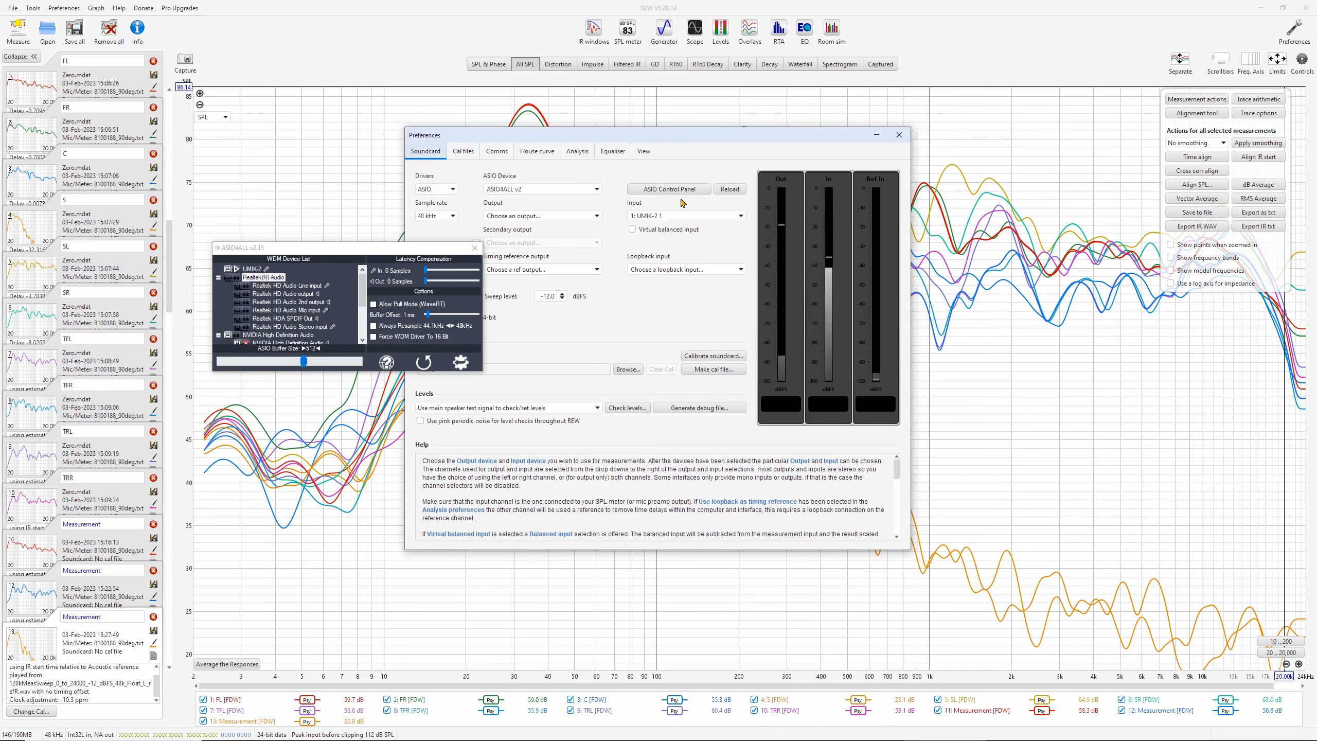
click(731, 189)
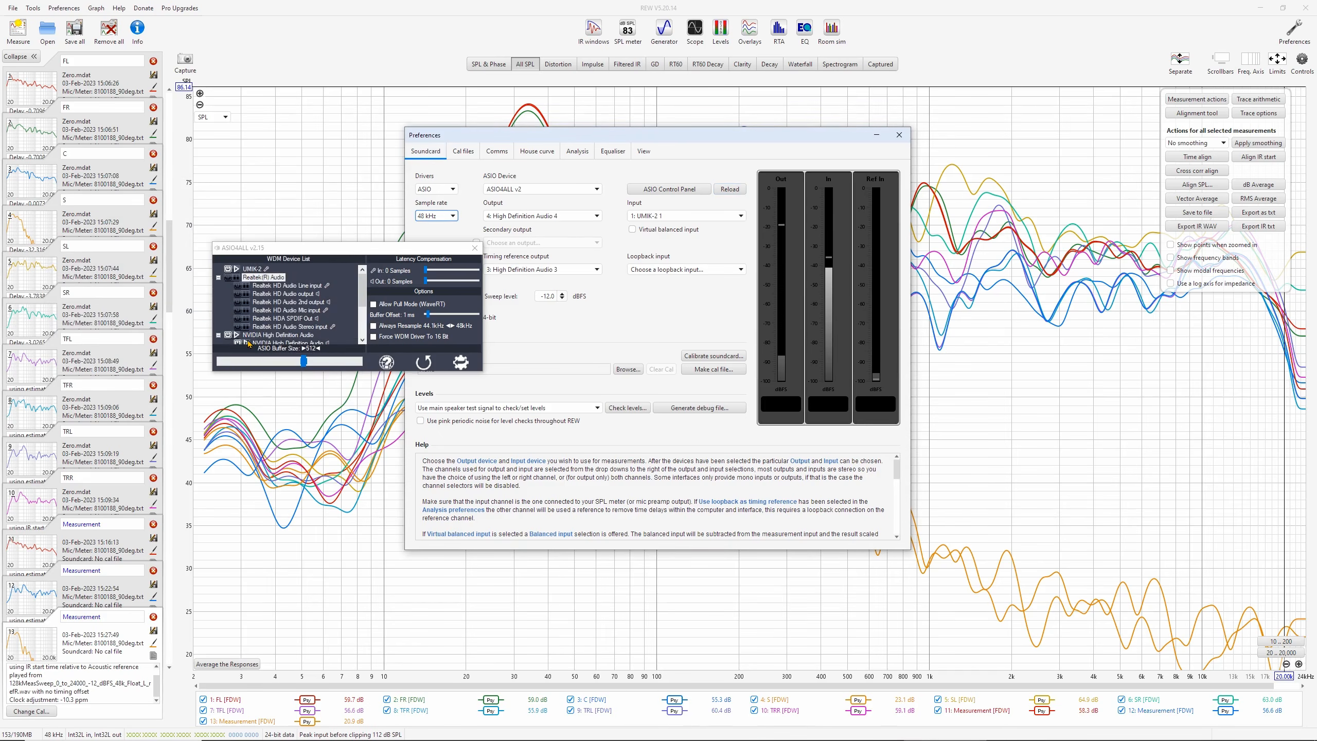
click(475, 248)
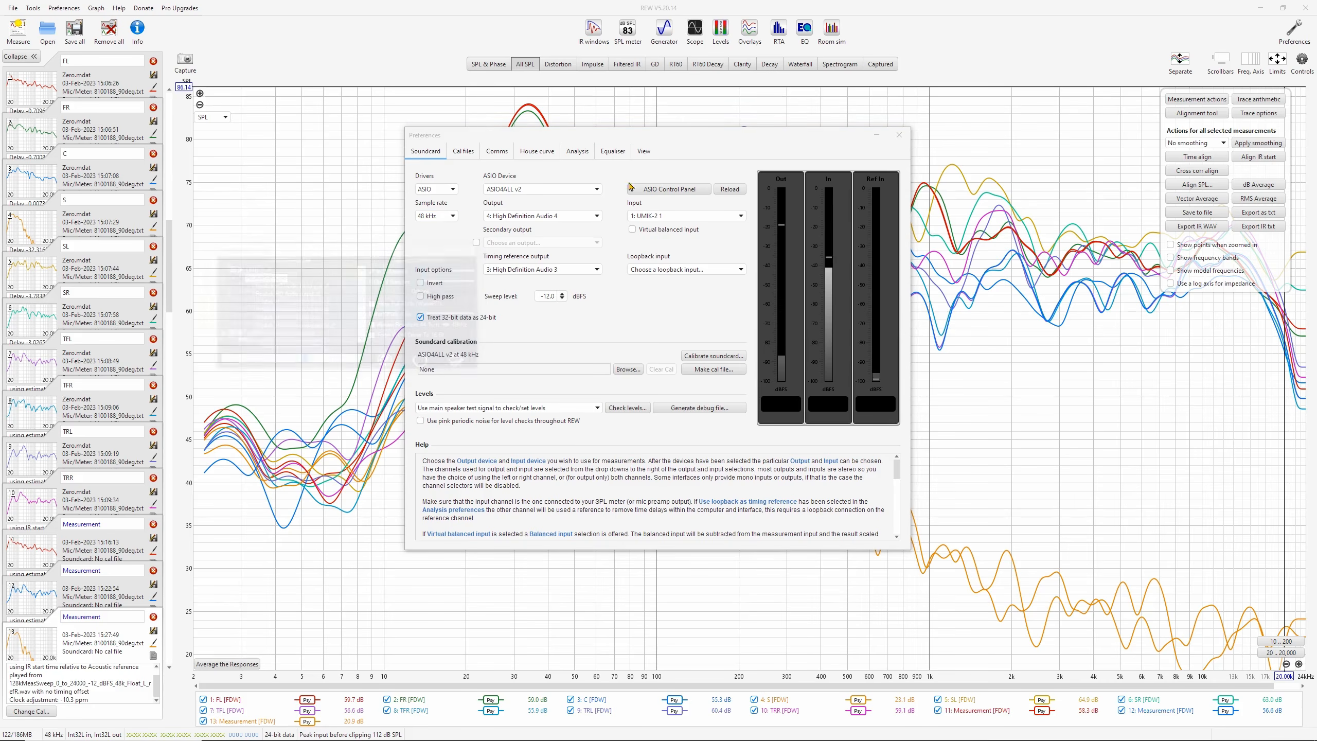
click(899, 135)
Check levels and run a new subwoofer sweep played from REW through High Definition Audio 4, with High Definition Audio 3 as the acoustic reference
click(19, 31)
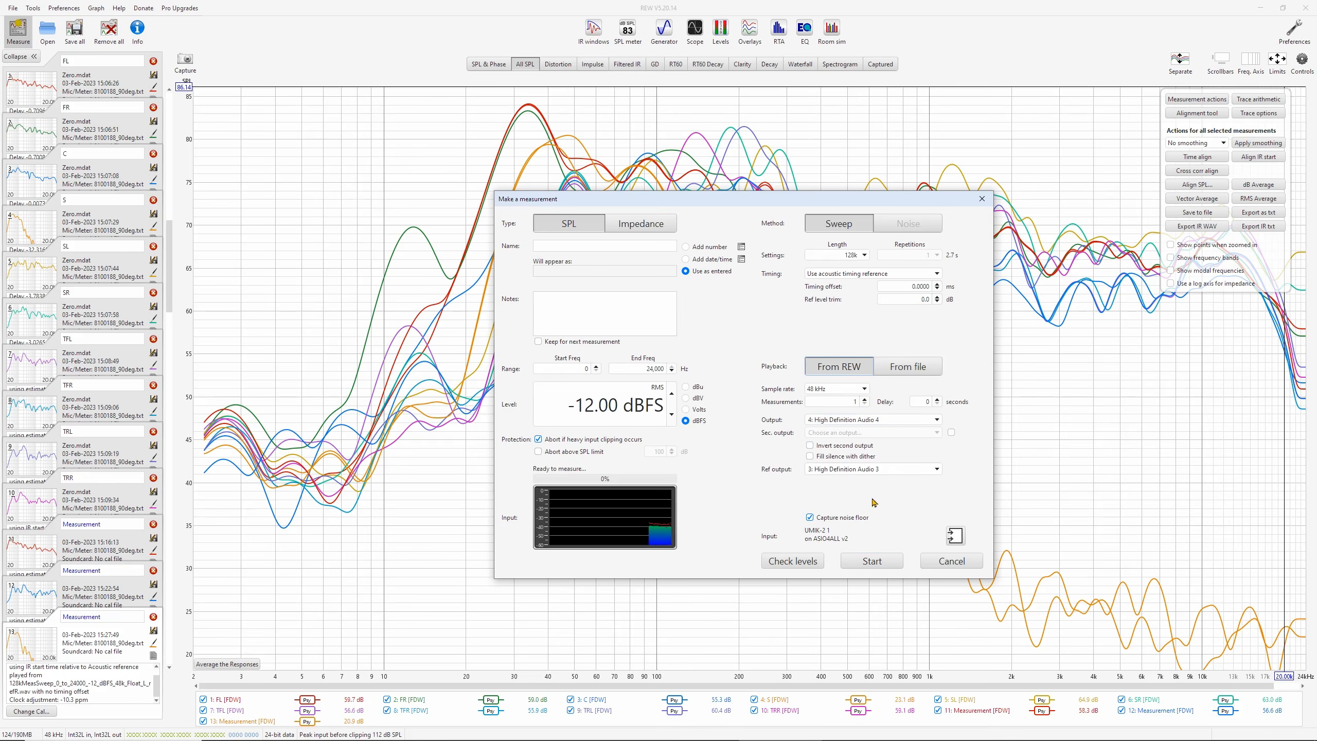
click(800, 564)
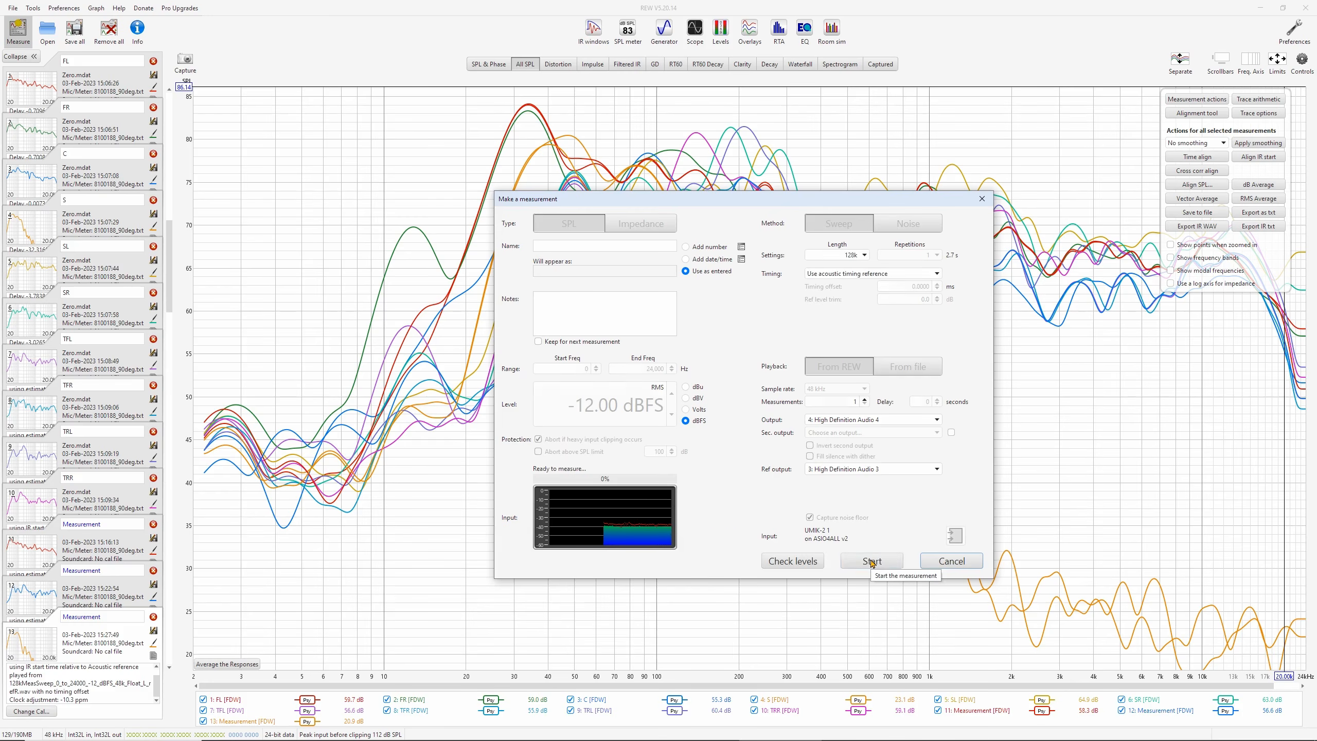
click(871, 562)
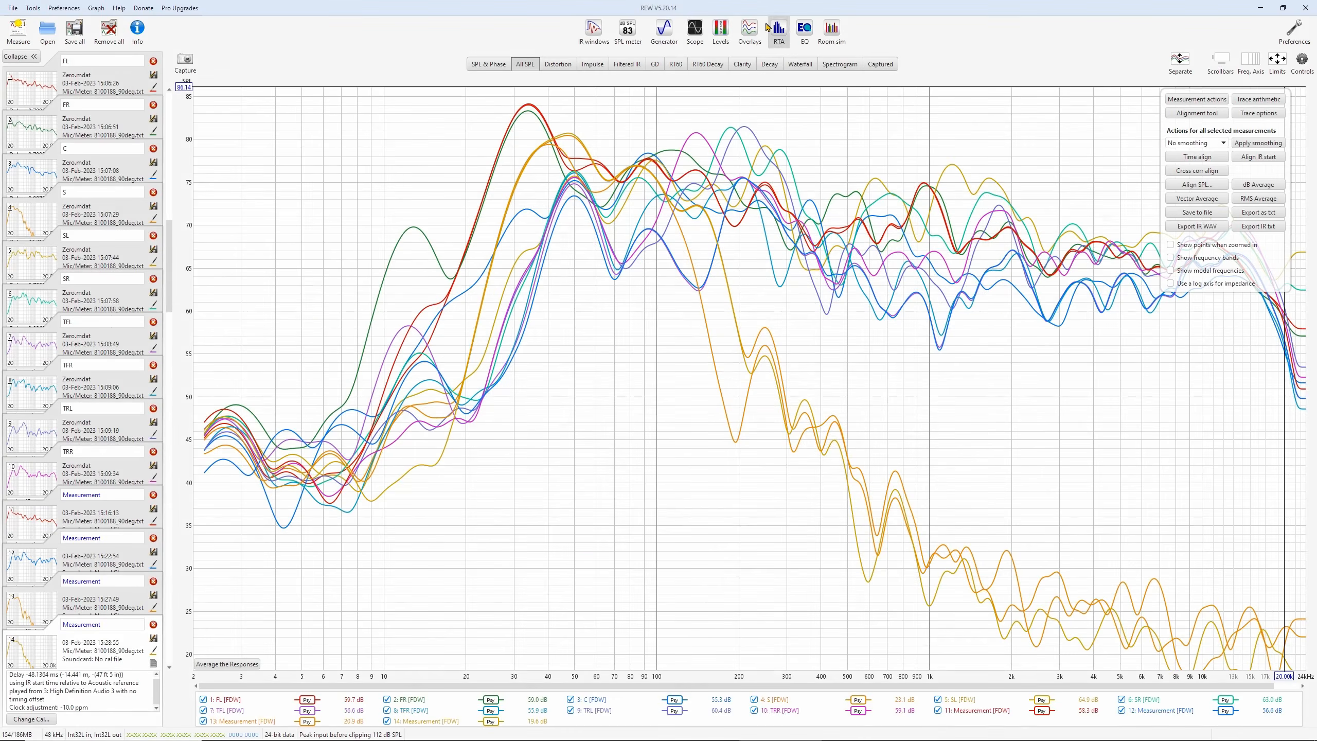
Compare the newest subwoofer impulse with C in the overlays around time zero, hiding measurement 13
click(750, 33)
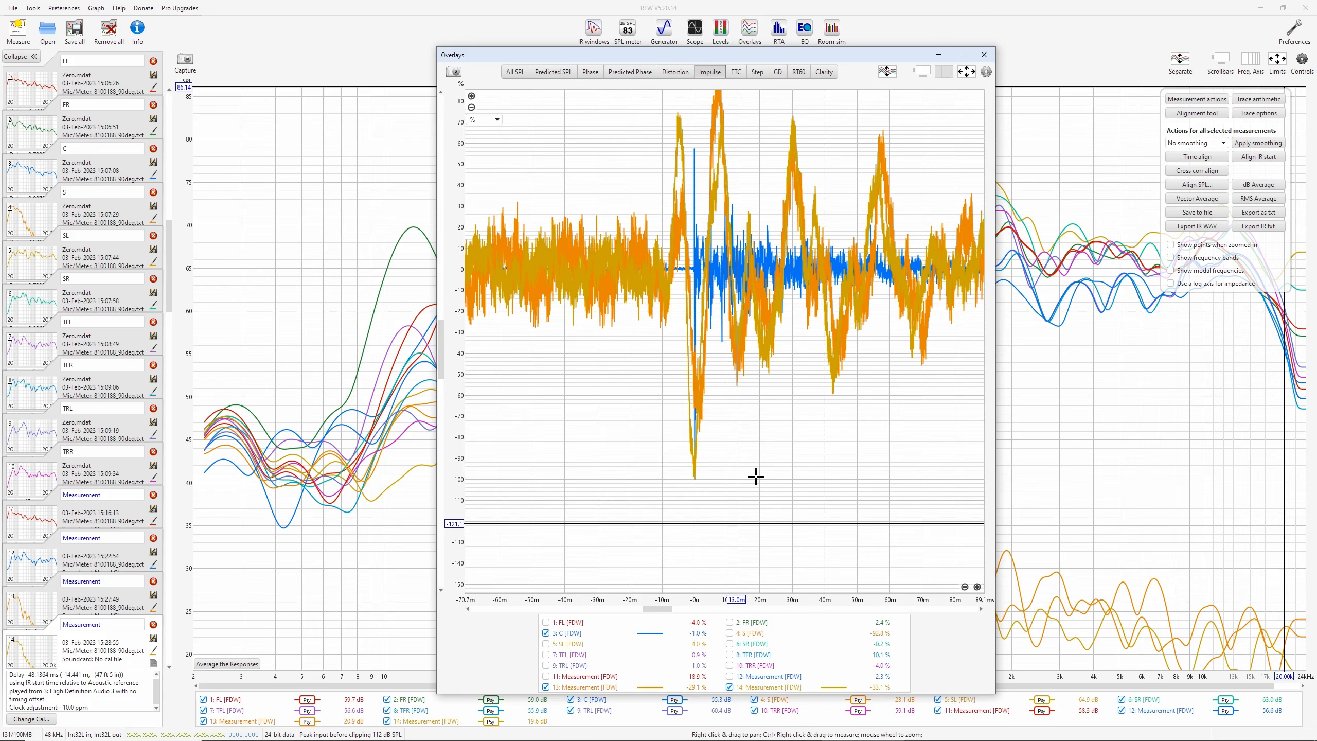
click(601, 689)
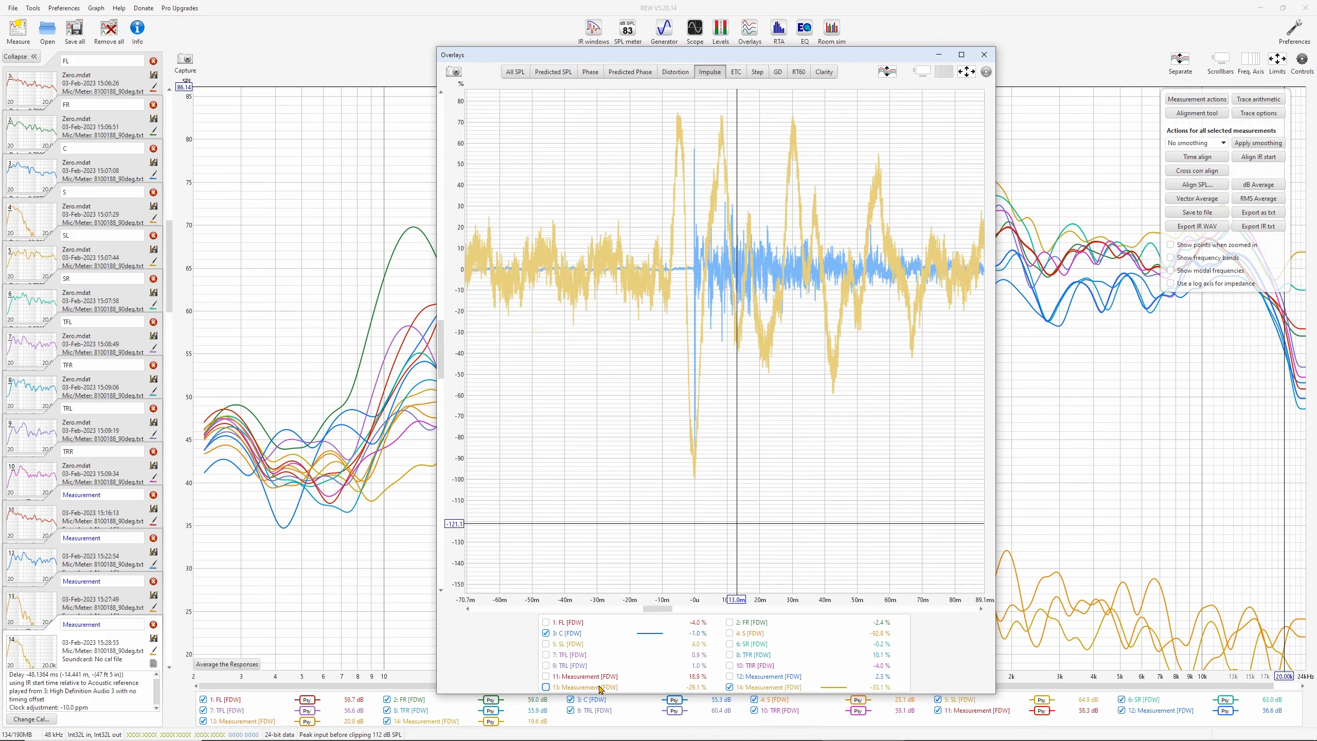
click(977, 587)
click(978, 587)
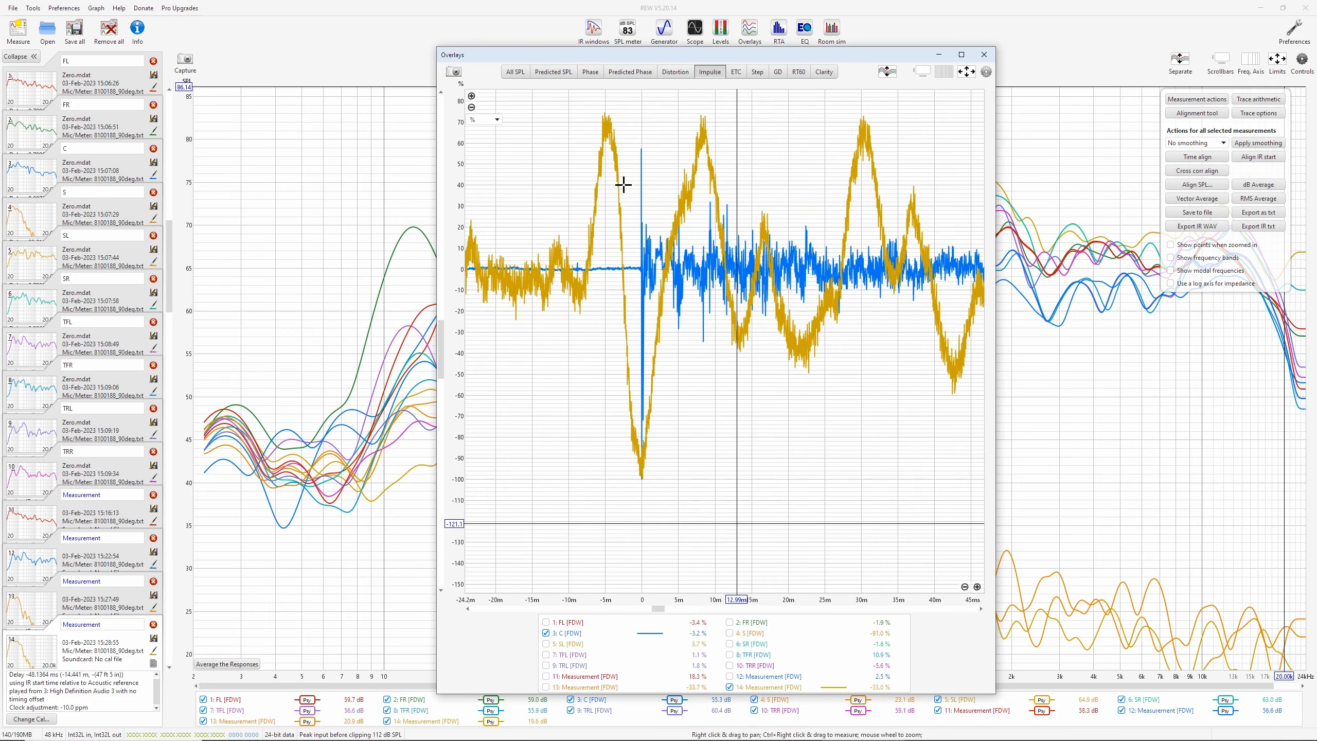
click(984, 55)
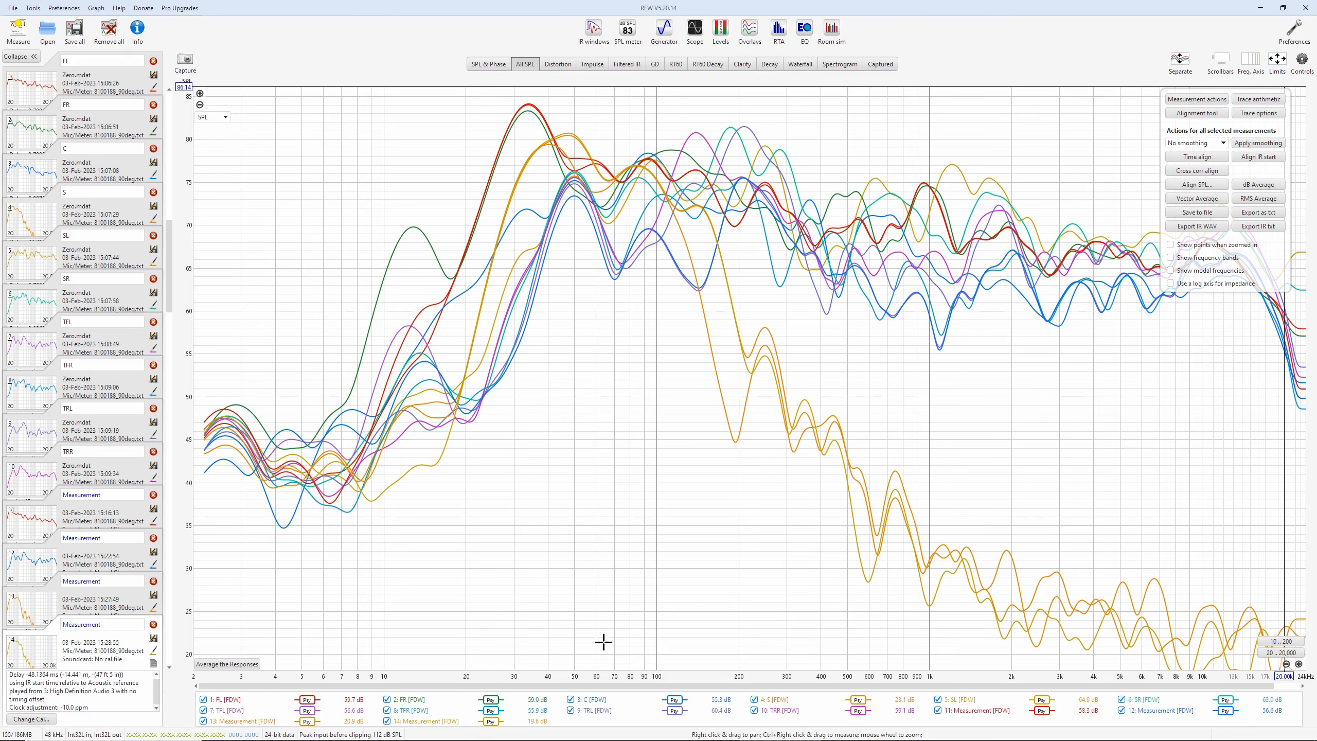
Delete the four unnamed verification measurements, 11 through 14, keeping the ten named channel measurements
click(153, 625)
click(154, 616)
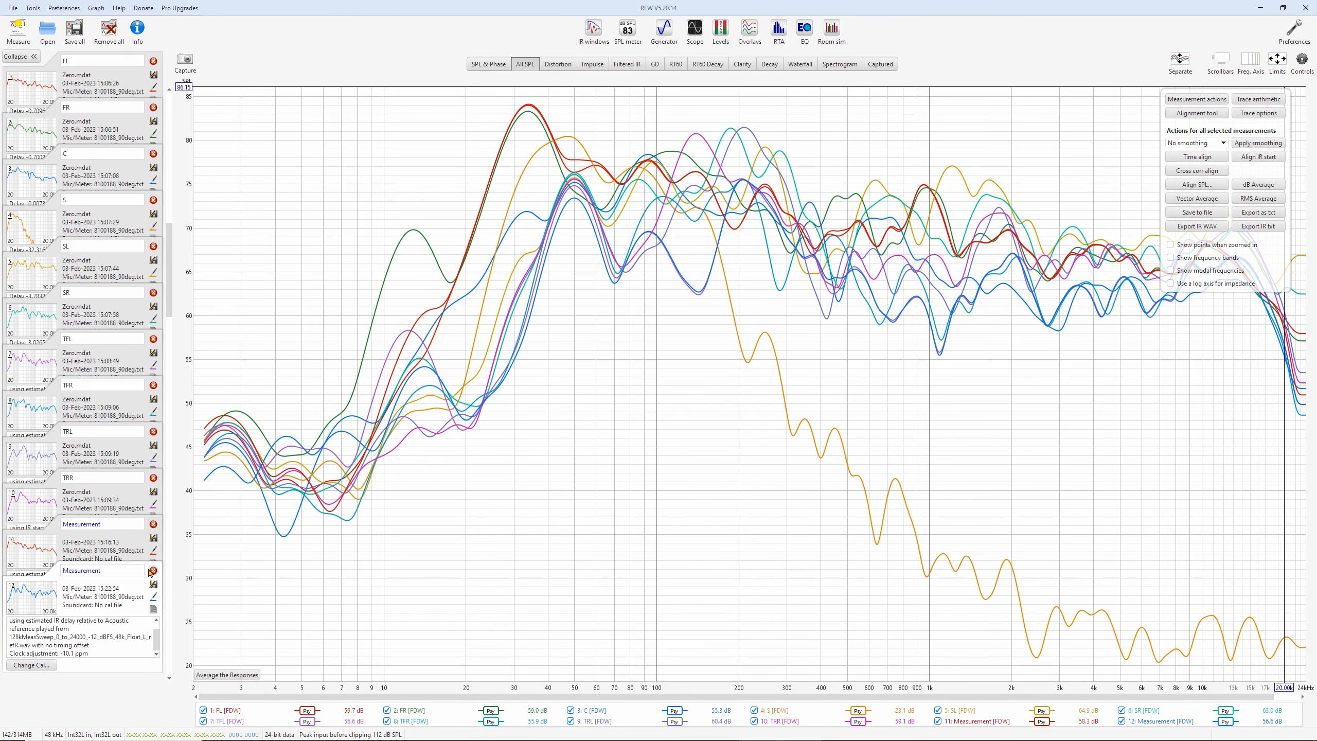
click(154, 571)
click(154, 524)
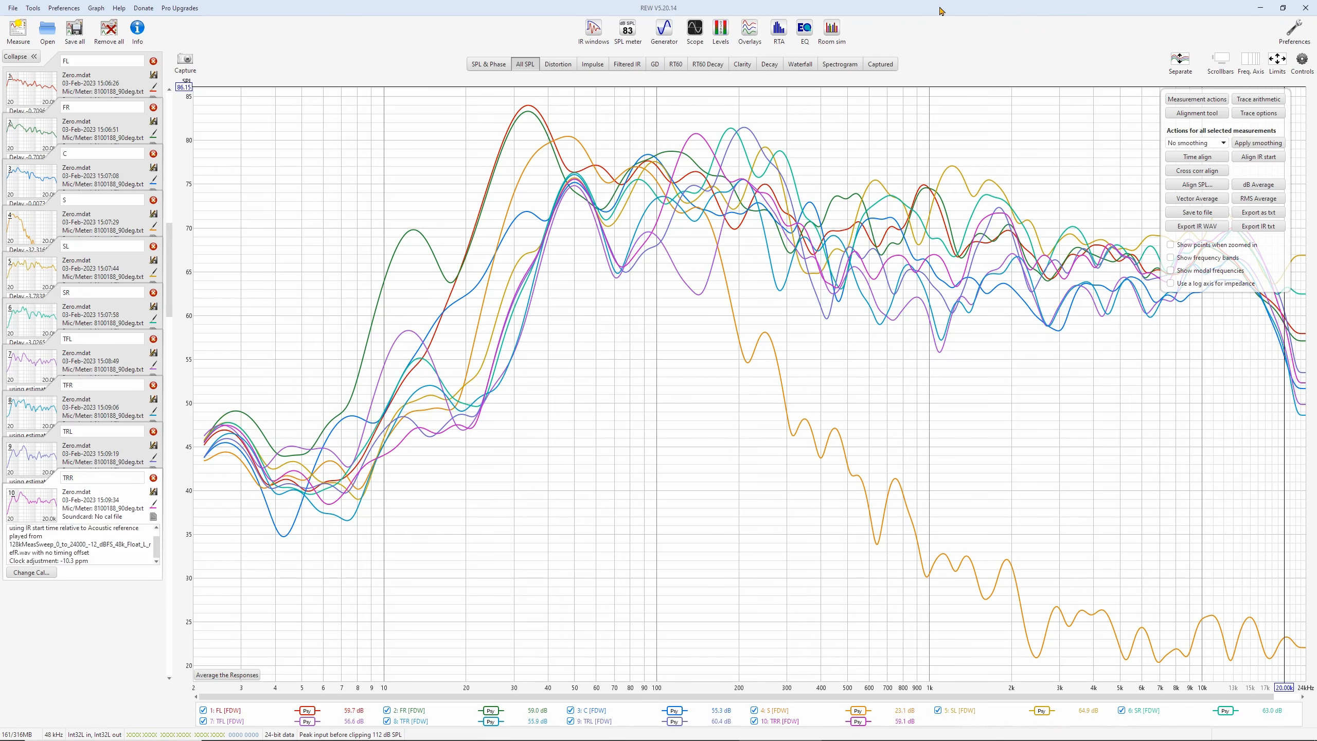
Select the FL measurement and open the actions for an individual measurement
click(63, 78)
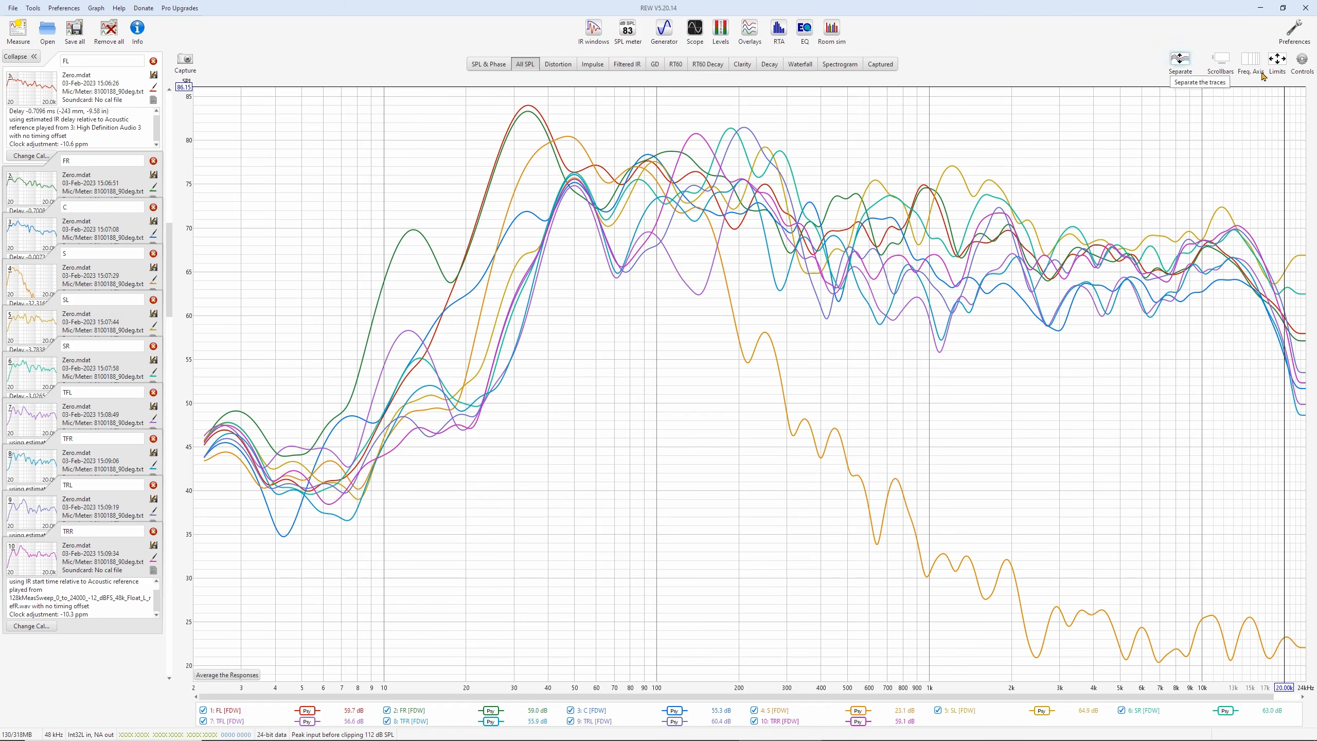
click(1302, 62)
click(1197, 99)
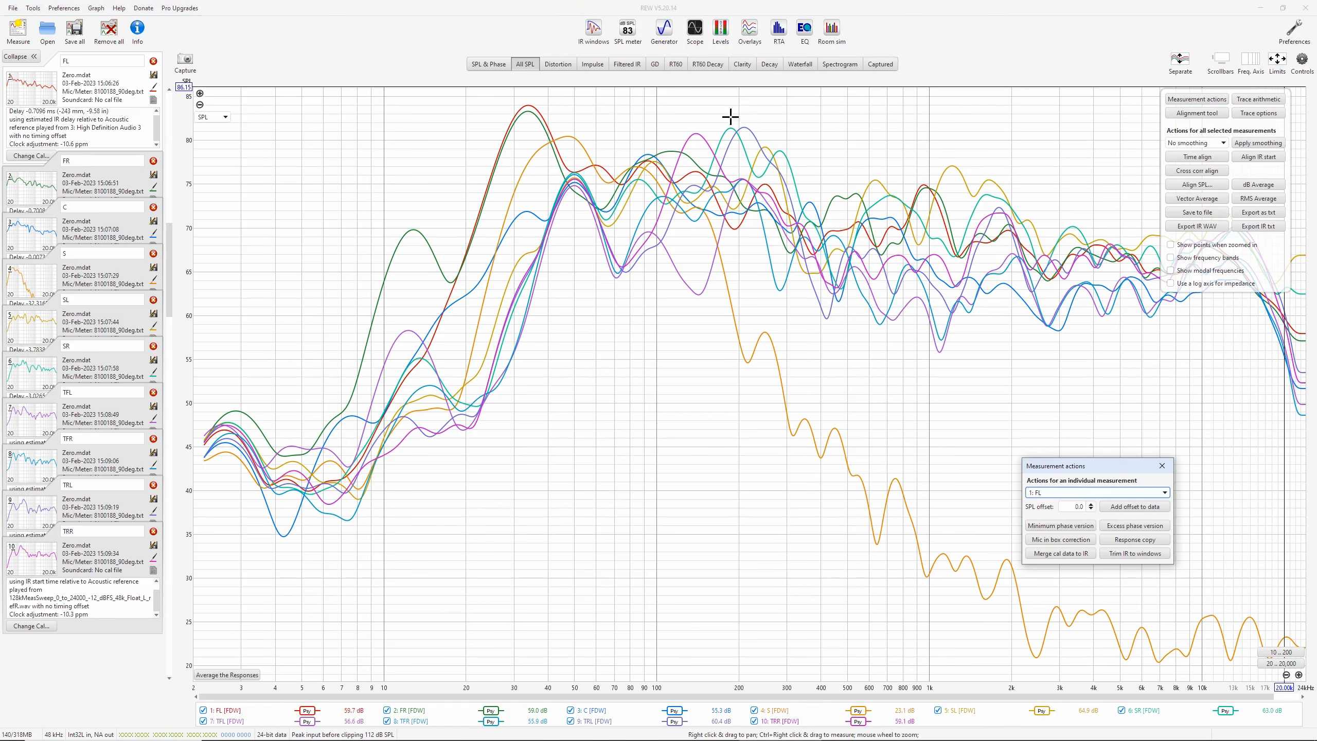
Create response copies of the FL, FR and C measurements
click(1152, 542)
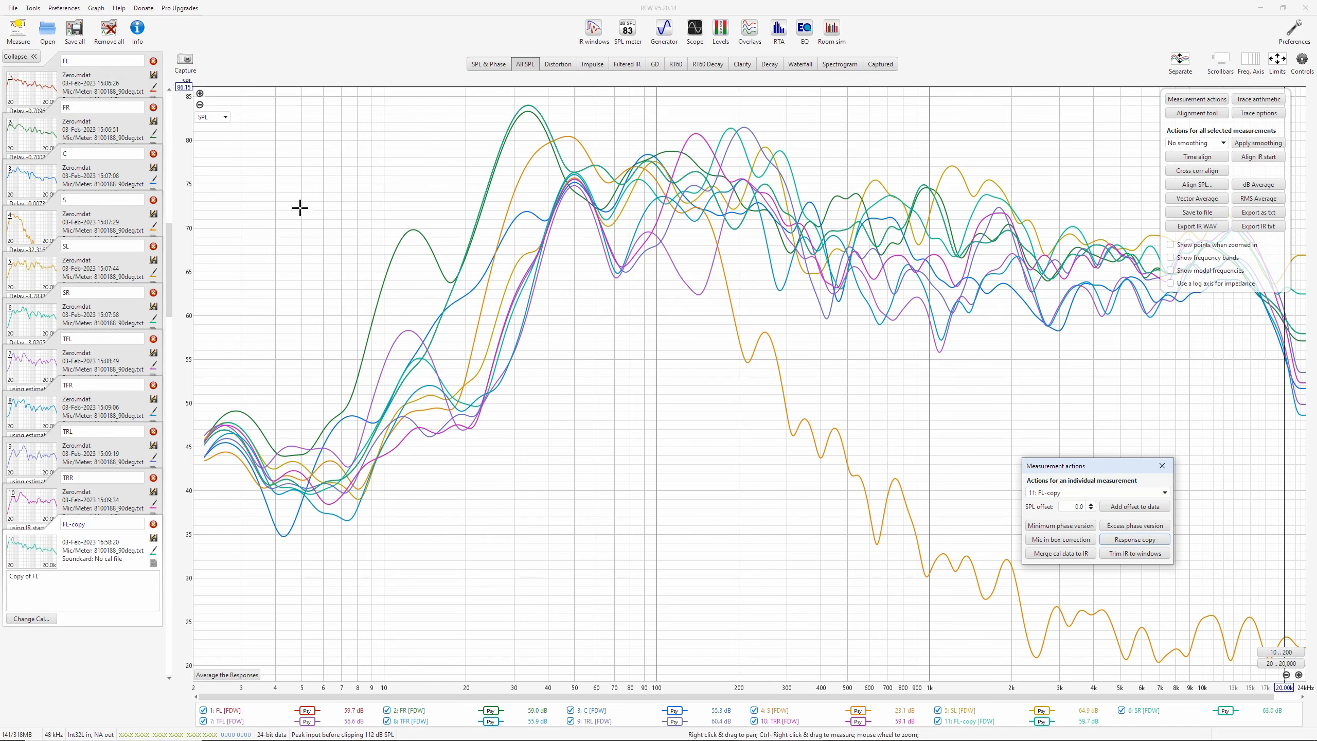
click(1112, 540)
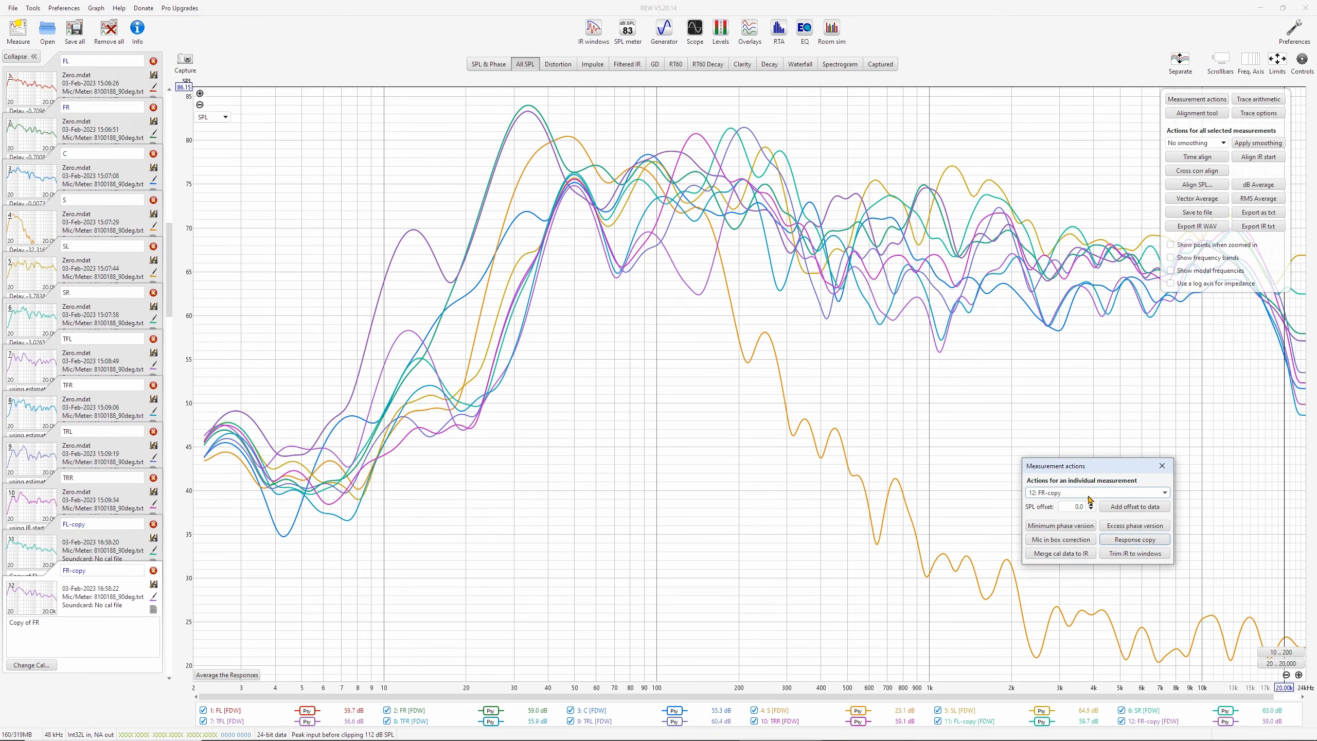
click(1090, 497)
click(1071, 524)
click(1149, 544)
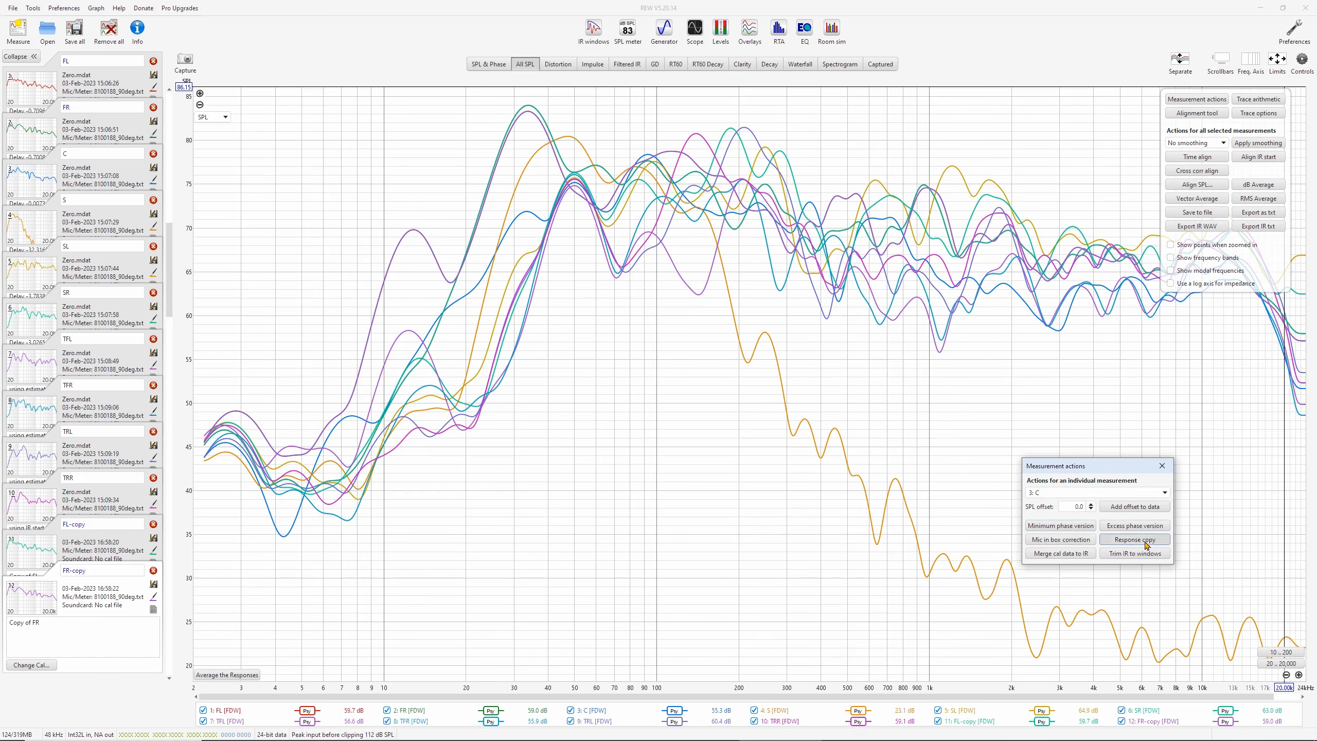
Create response copies of the SL and SR measurements, leaving out the subwoofer measurement S
click(1089, 492)
click(1067, 535)
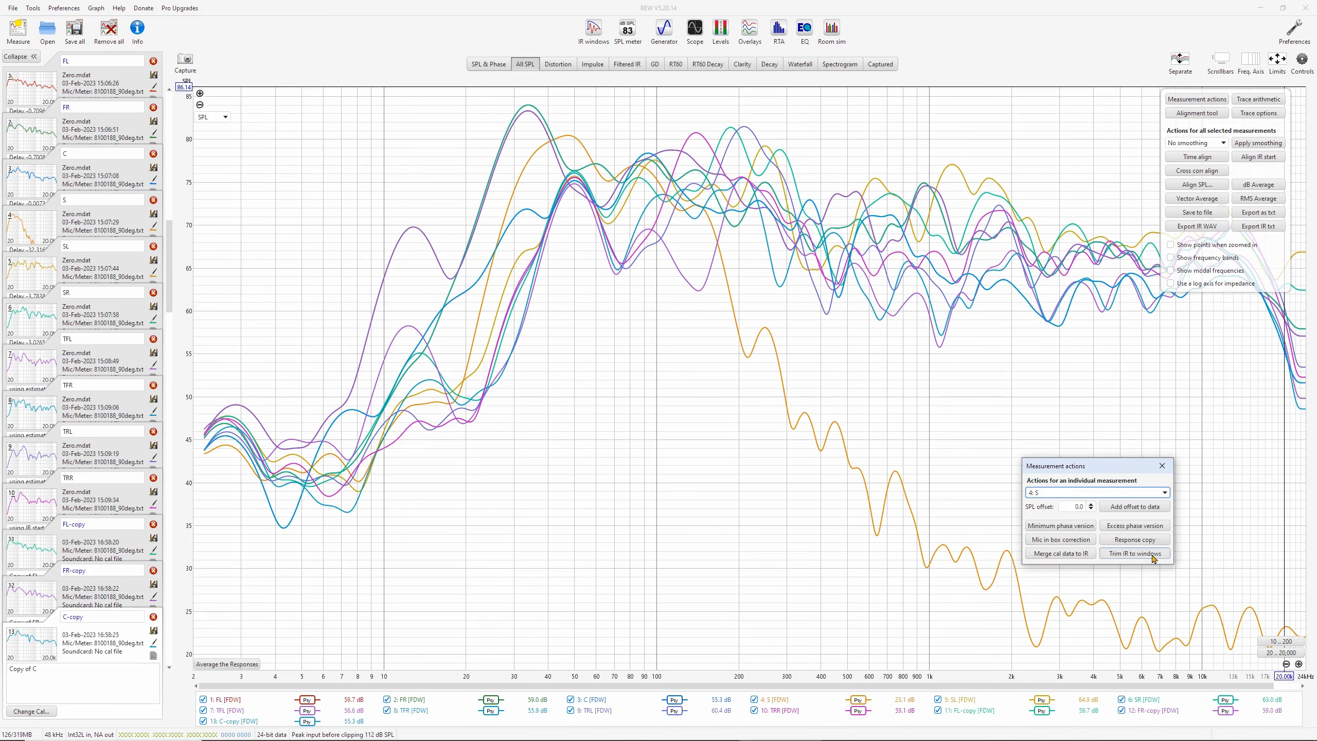
click(1115, 494)
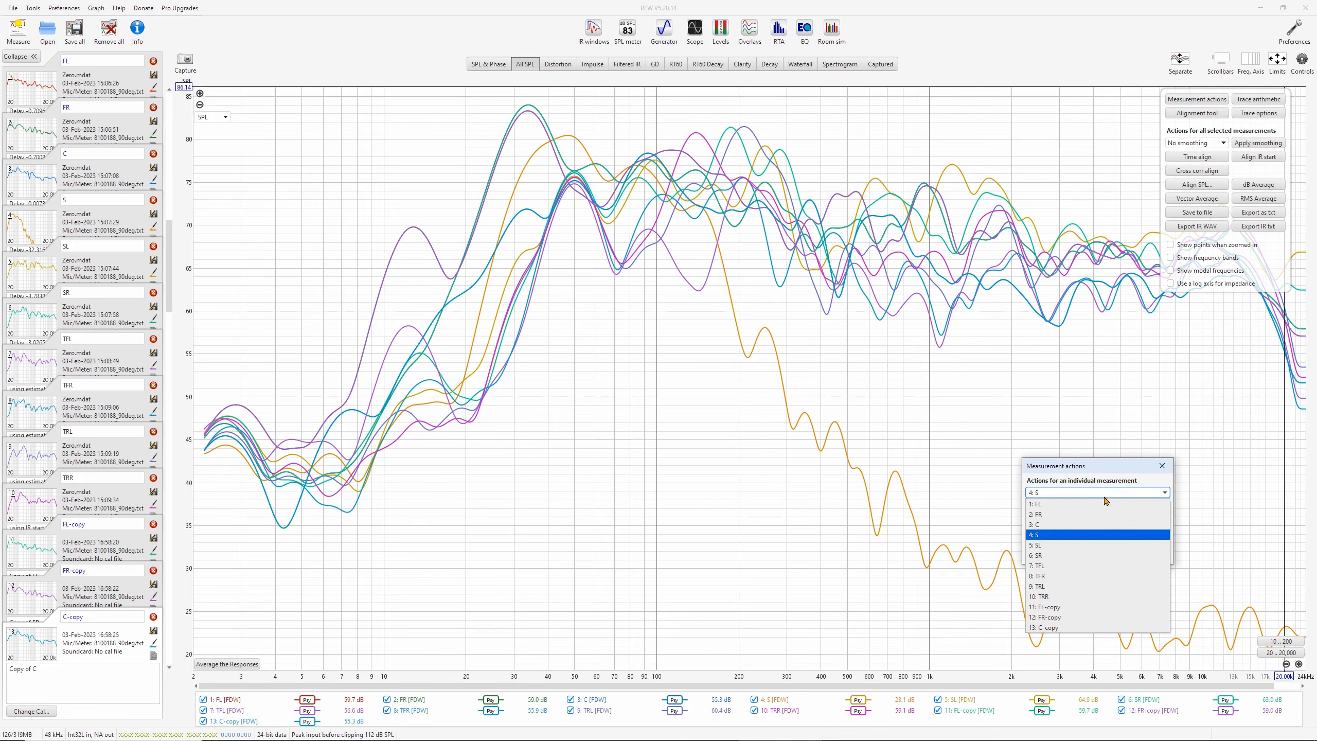
click(1069, 543)
click(1136, 540)
click(1062, 494)
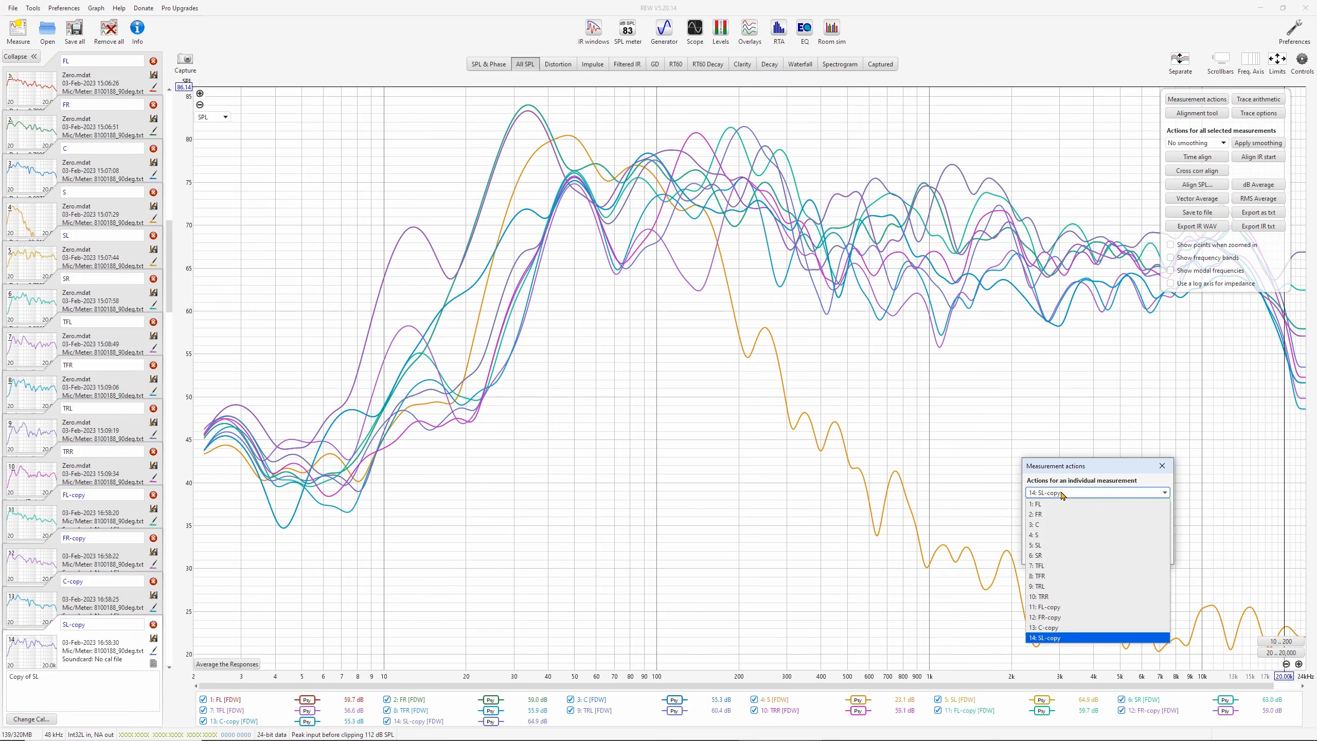
click(1066, 556)
click(1135, 540)
Create response copies of the four height measurements TFL, TFR, TRL and TRR
click(1095, 493)
click(1076, 566)
click(1135, 540)
click(1095, 493)
click(1070, 566)
click(1135, 540)
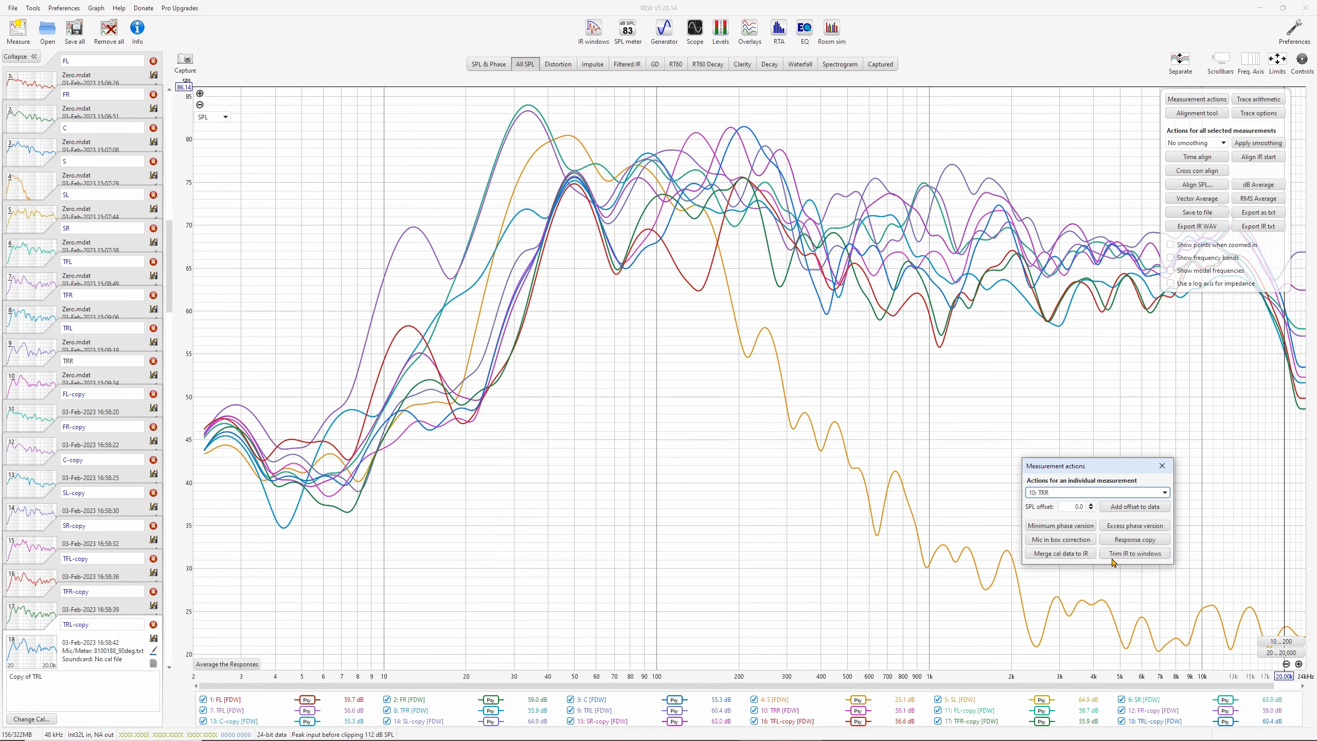
click(1151, 541)
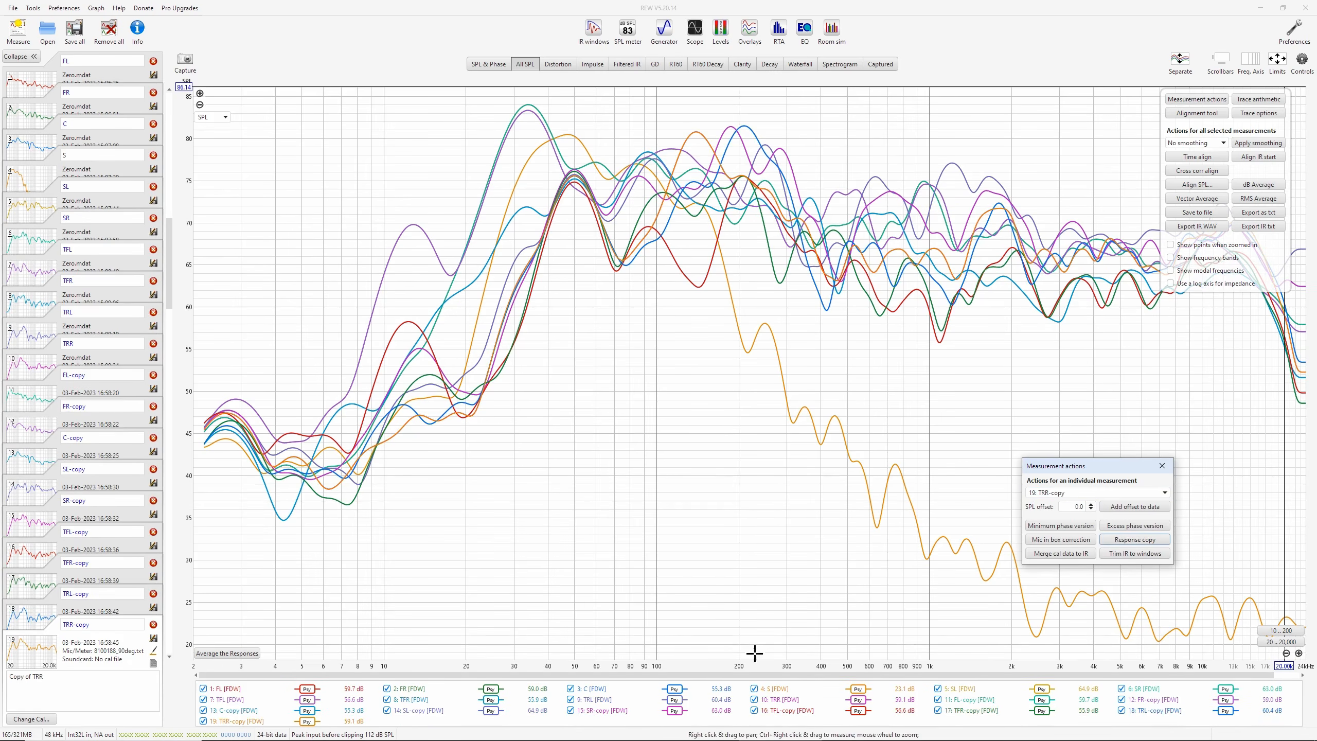
Hide all the original measurement traces and show only the nine copies, FL-copy through TRR-copy
right_click(818, 618)
click(857, 647)
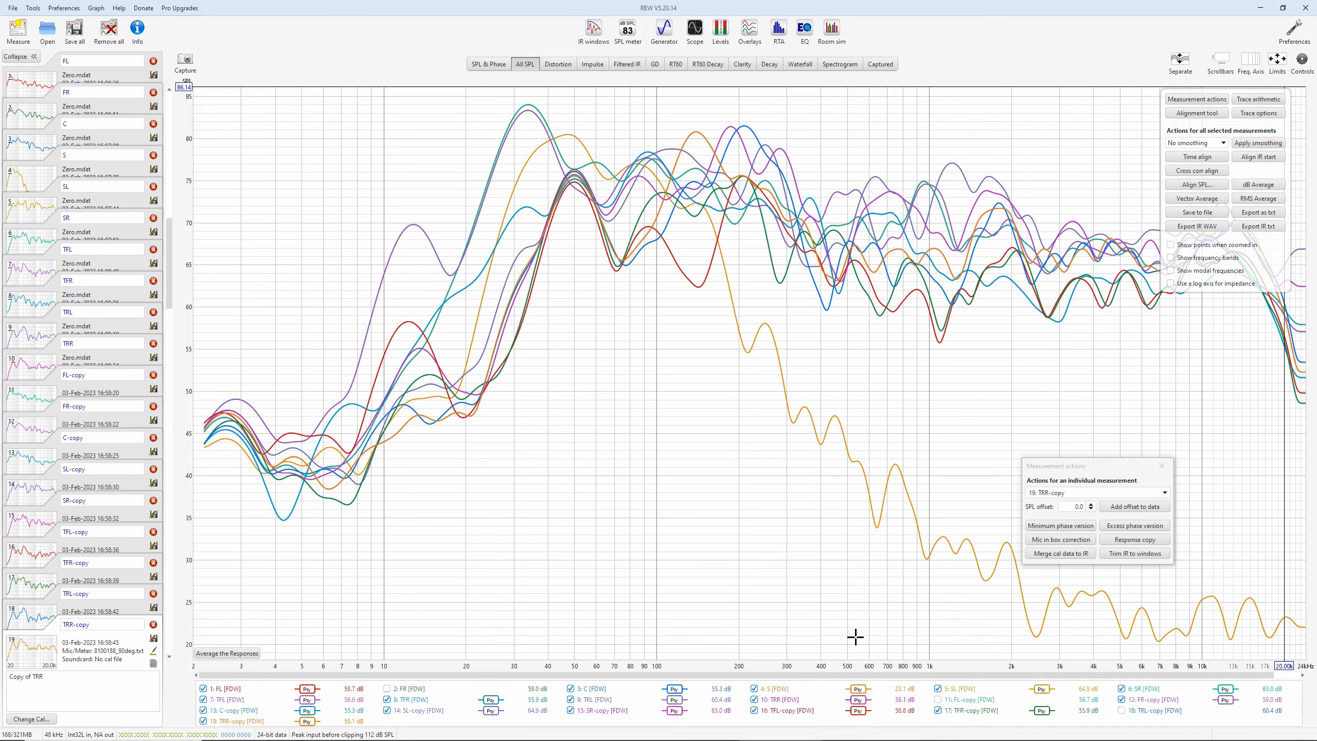
click(782, 712)
click(593, 713)
click(409, 712)
click(249, 712)
click(969, 700)
click(1133, 700)
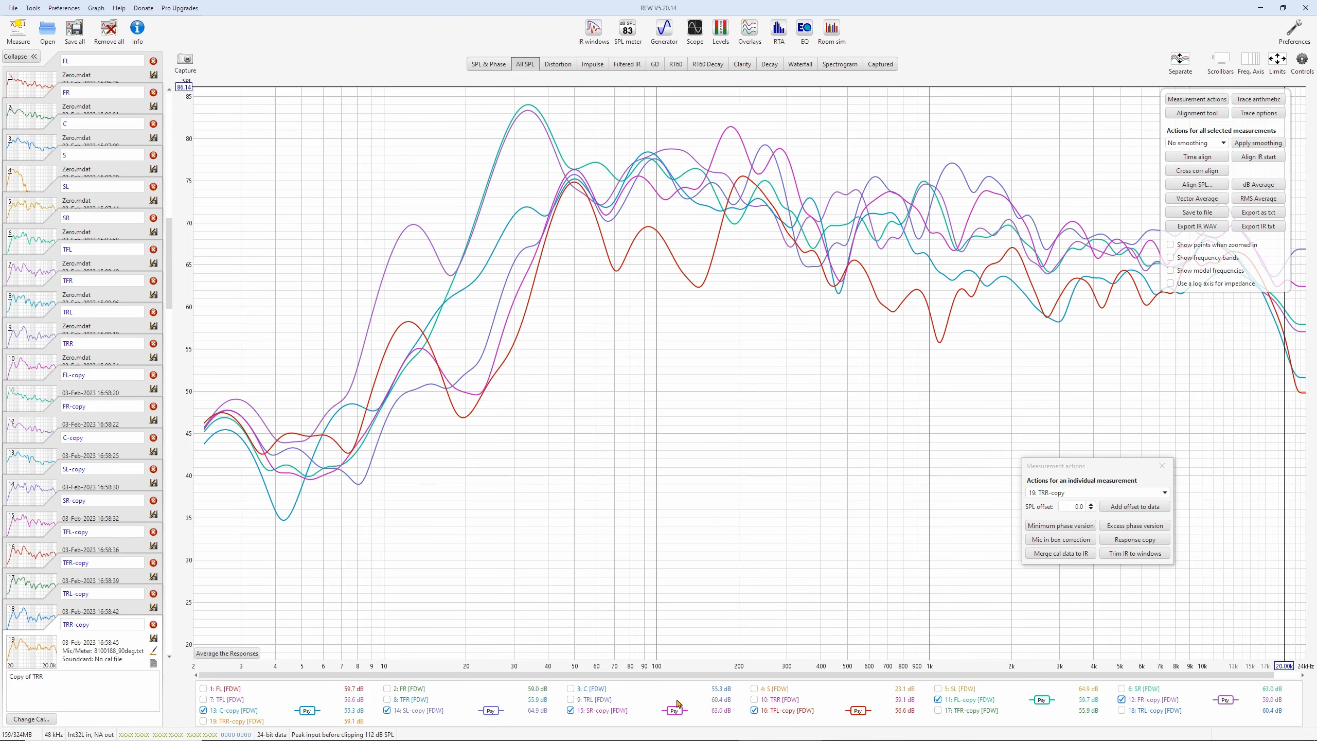
click(227, 723)
click(1145, 712)
click(939, 712)
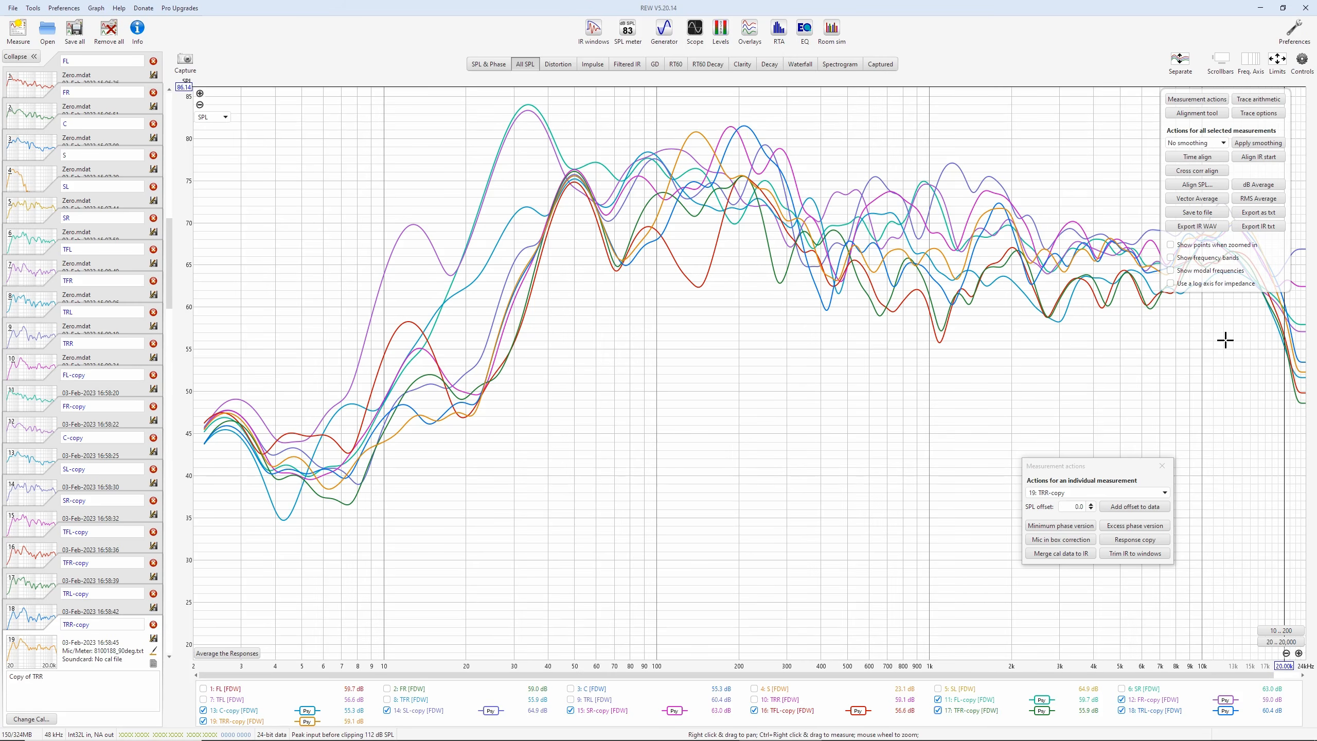
Align the SPL of the displayed copies to their average level, centred at 1 kHz with a 5-octave span
click(1197, 184)
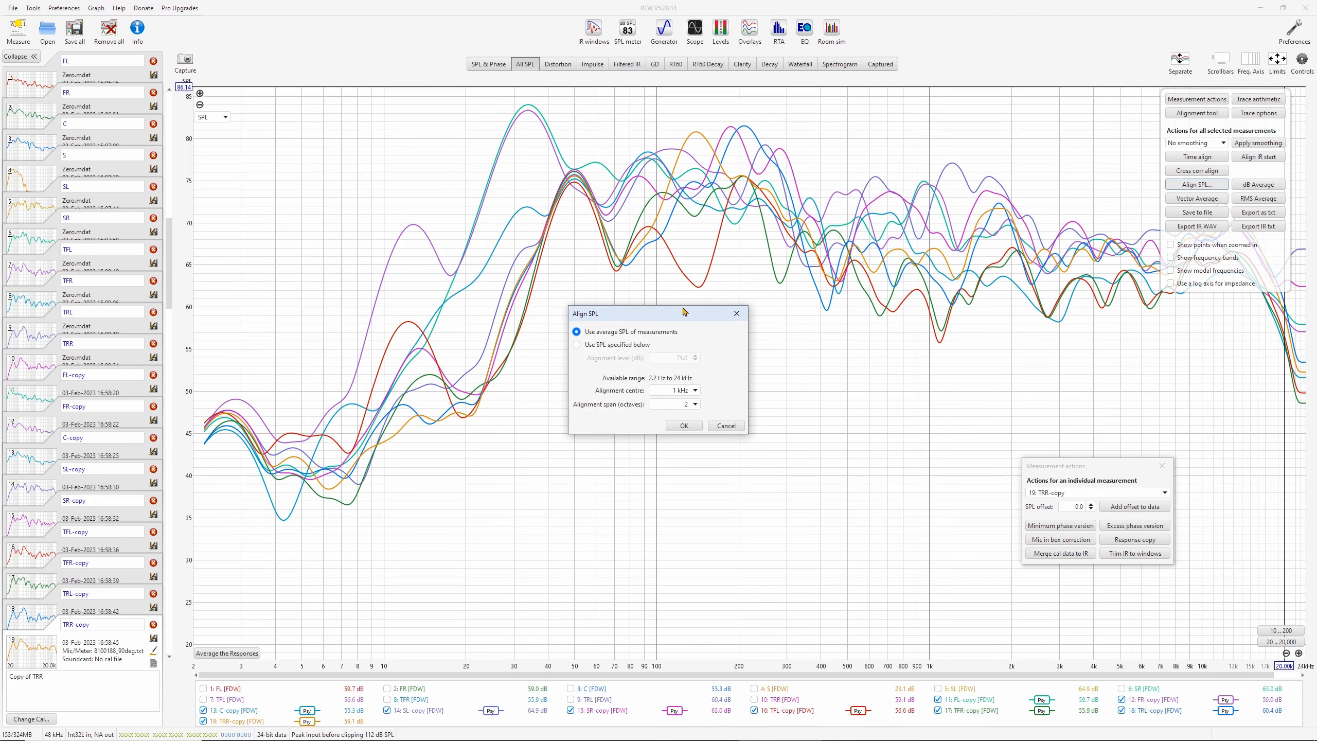
drag(673, 316, 730, 318)
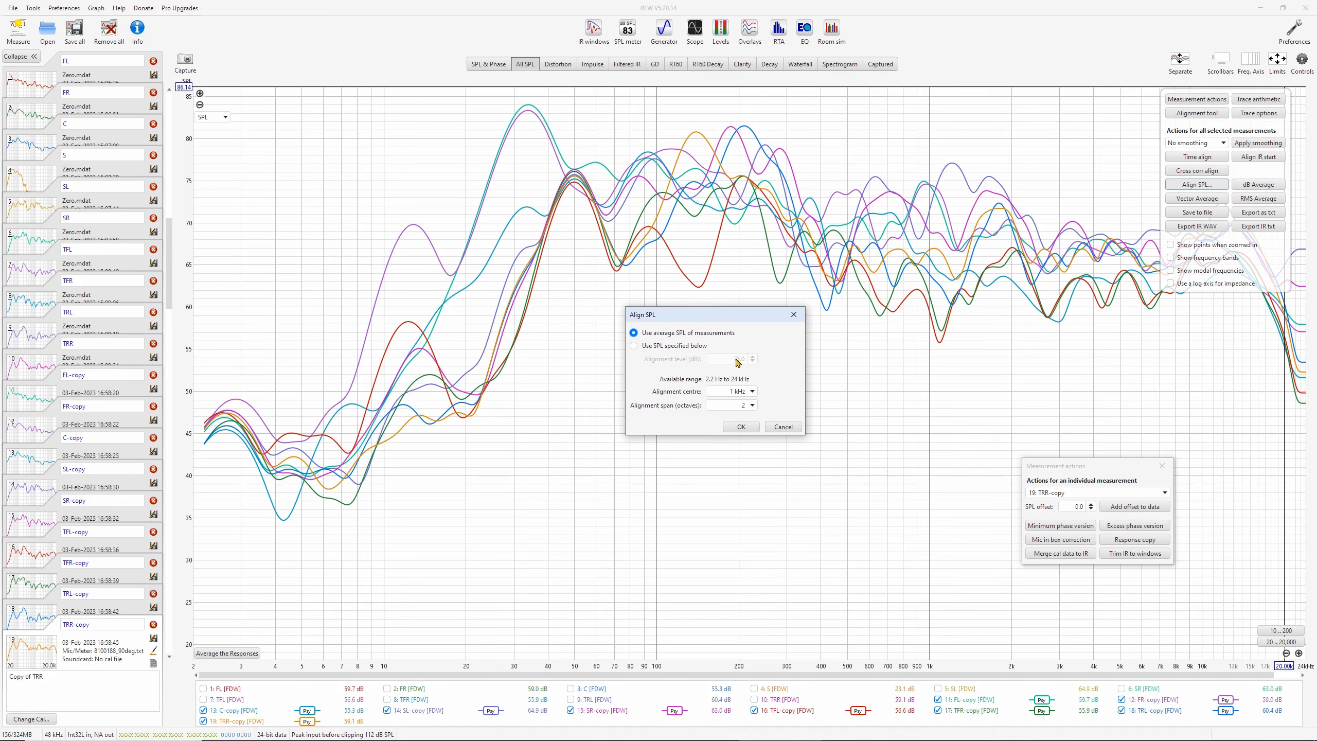
click(751, 405)
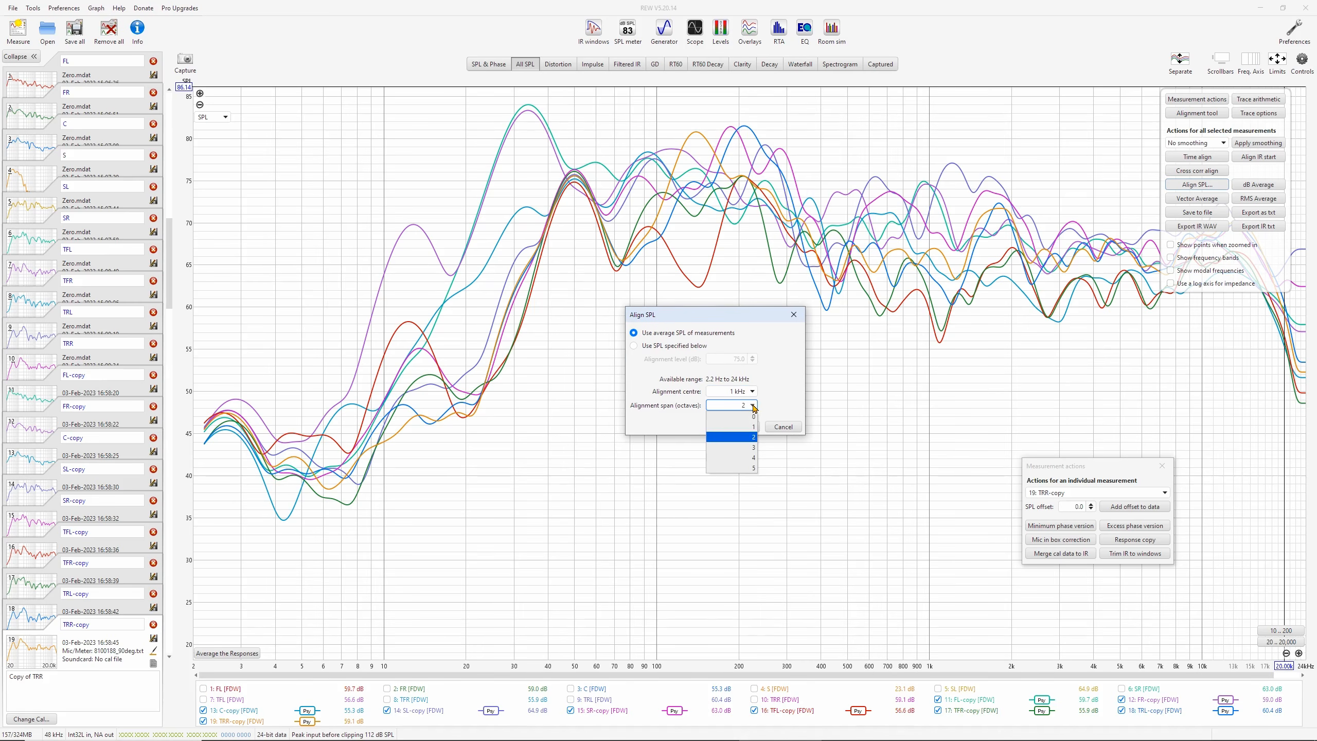
click(752, 469)
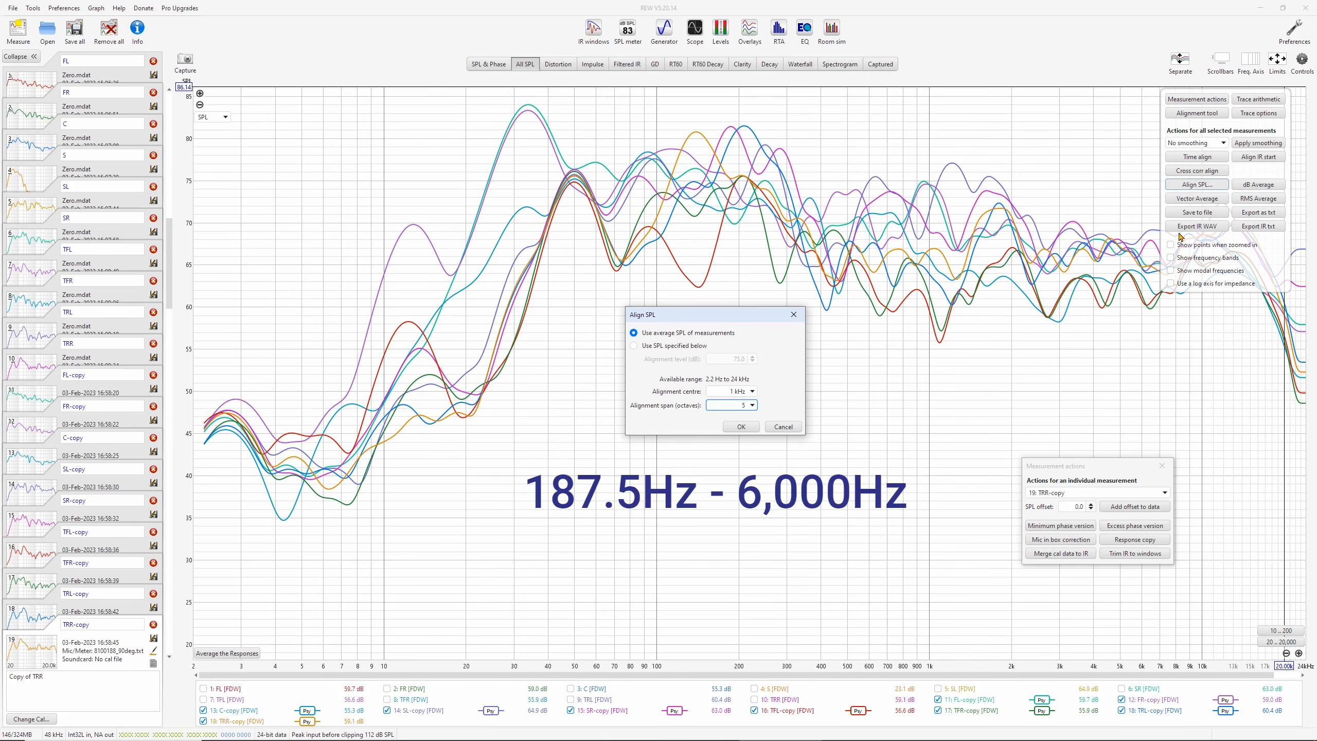
click(749, 428)
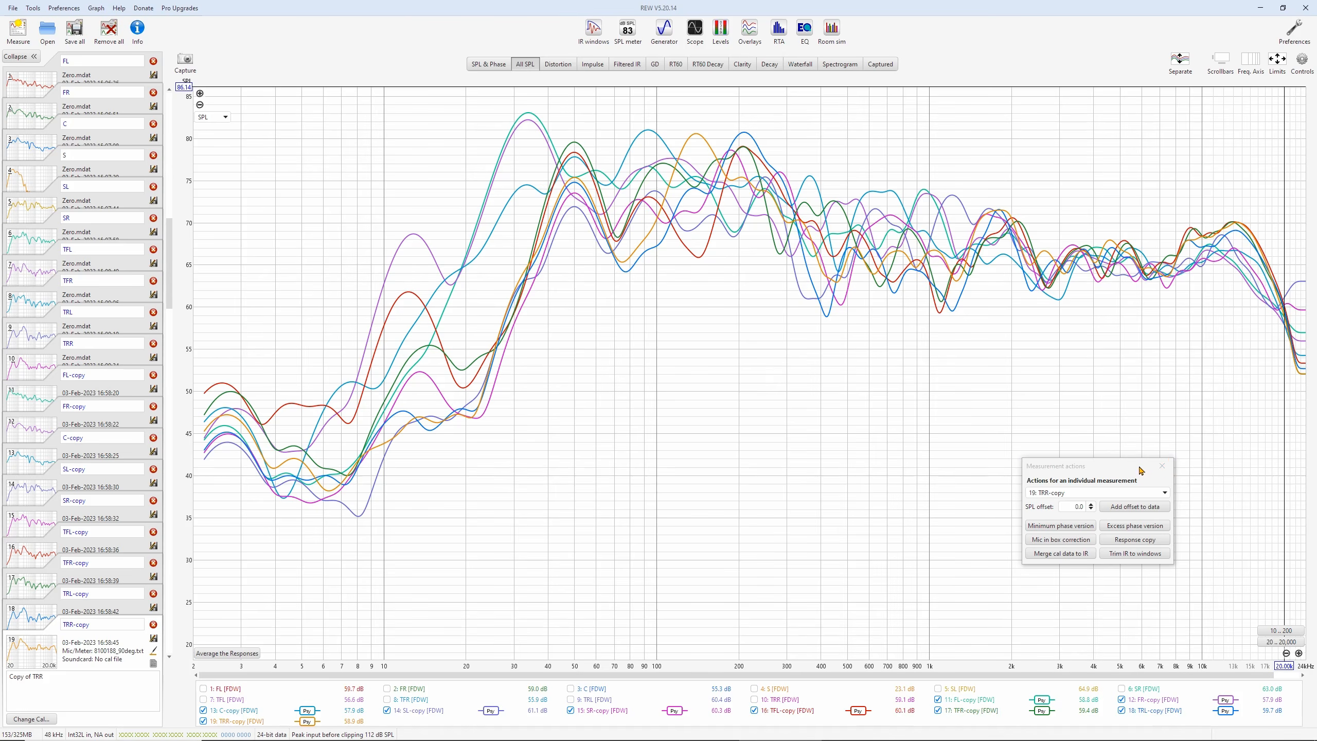
Move the measurement actions window aside, clear the trace selection and display only FL and FL-copy
drag(1140, 467, 1234, 483)
right_click(826, 696)
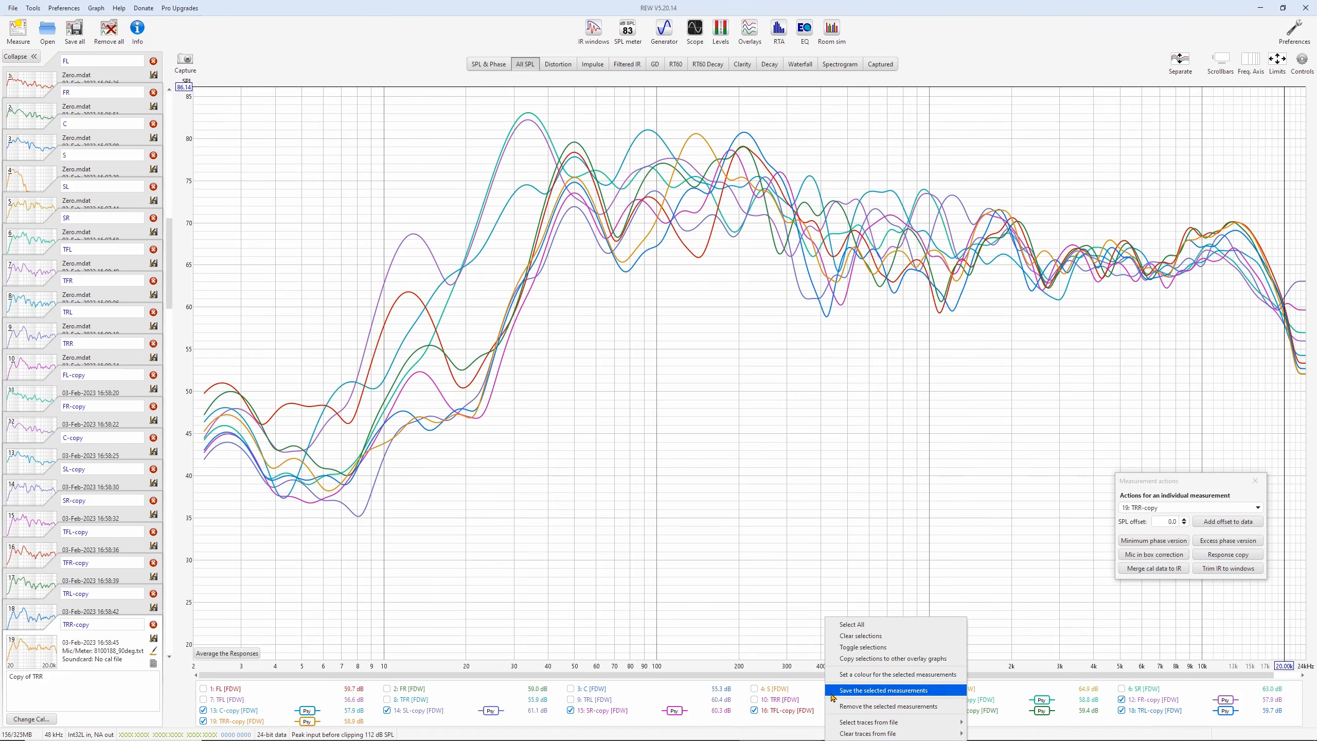
click(844, 636)
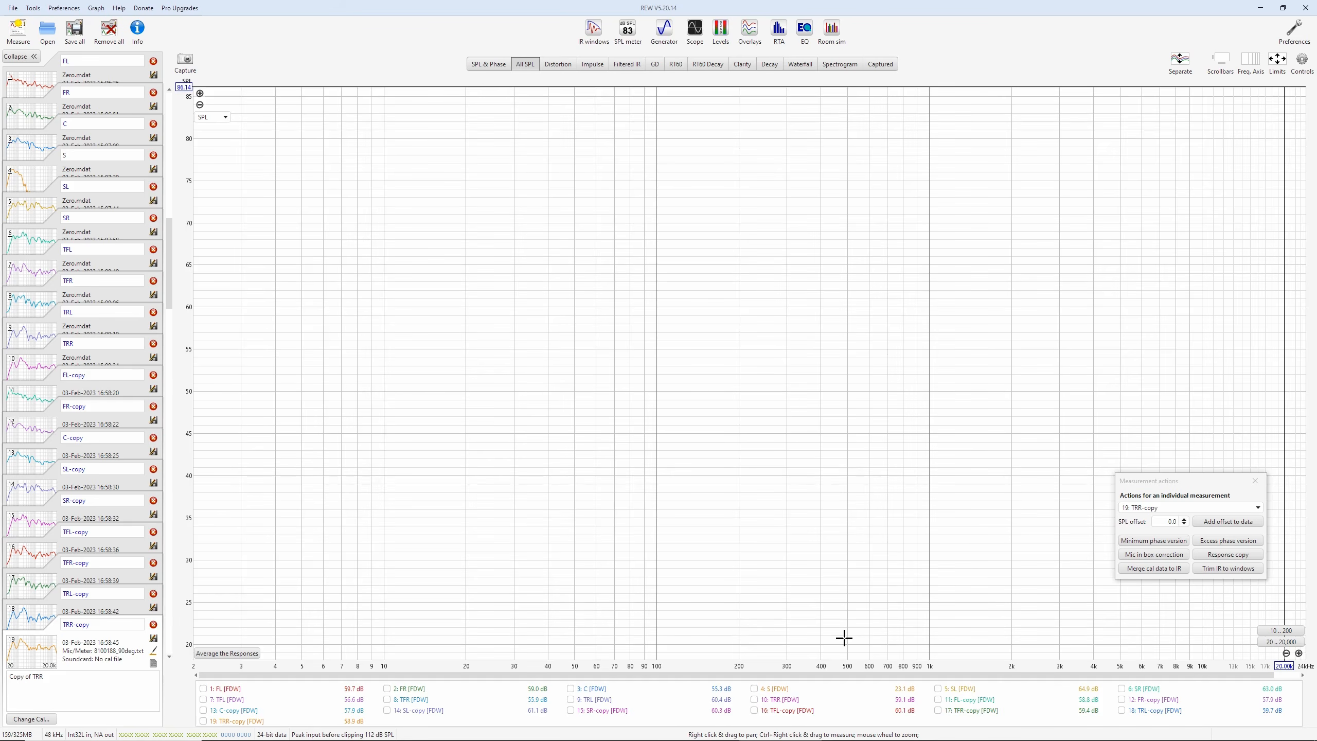
click(216, 691)
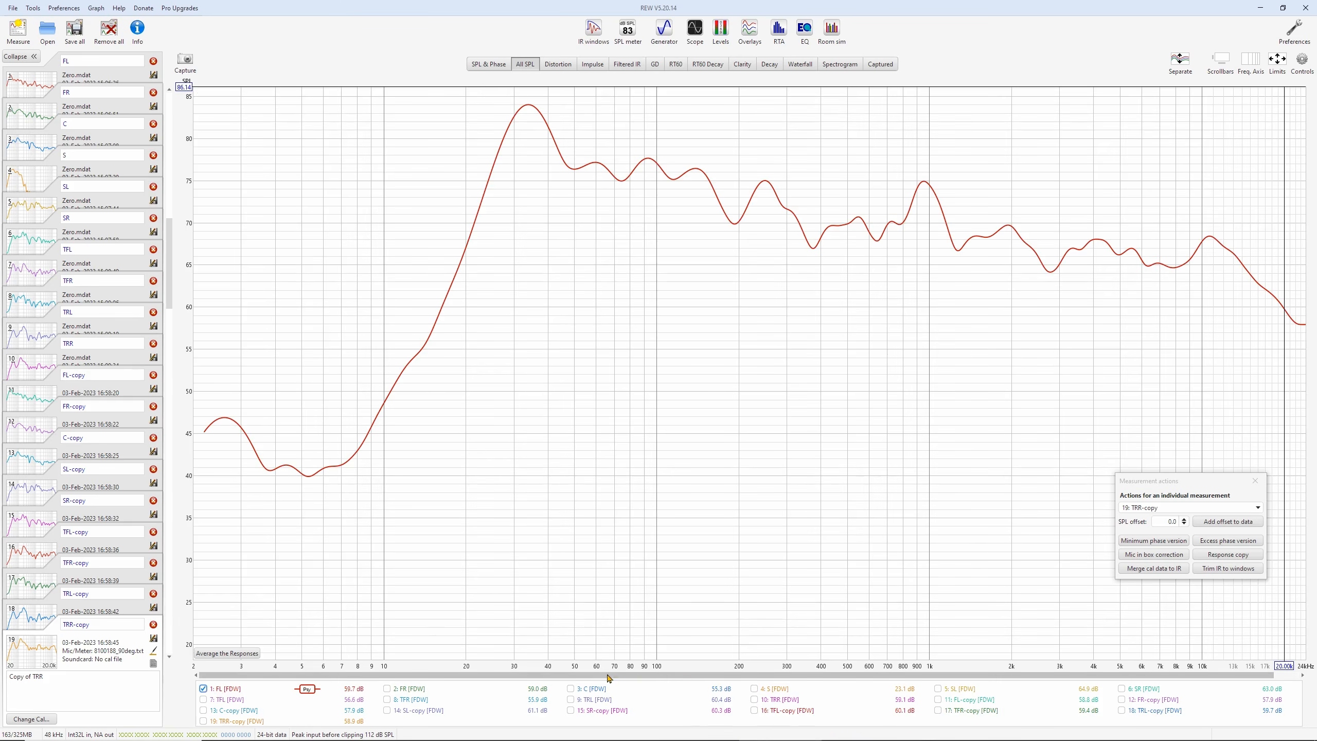
click(938, 700)
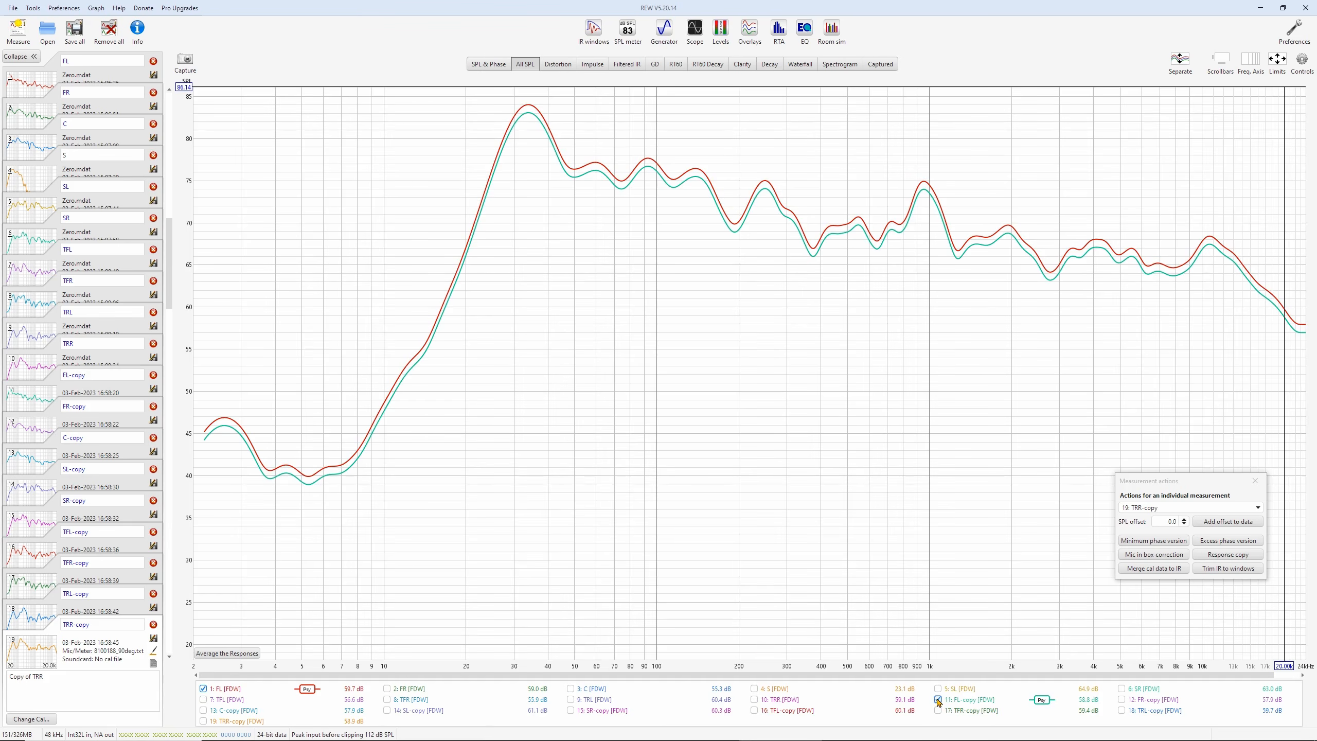
Set the SPL offset of the FL measurement to -1.0 dB so its trace overlays FL-copy
click(1193, 507)
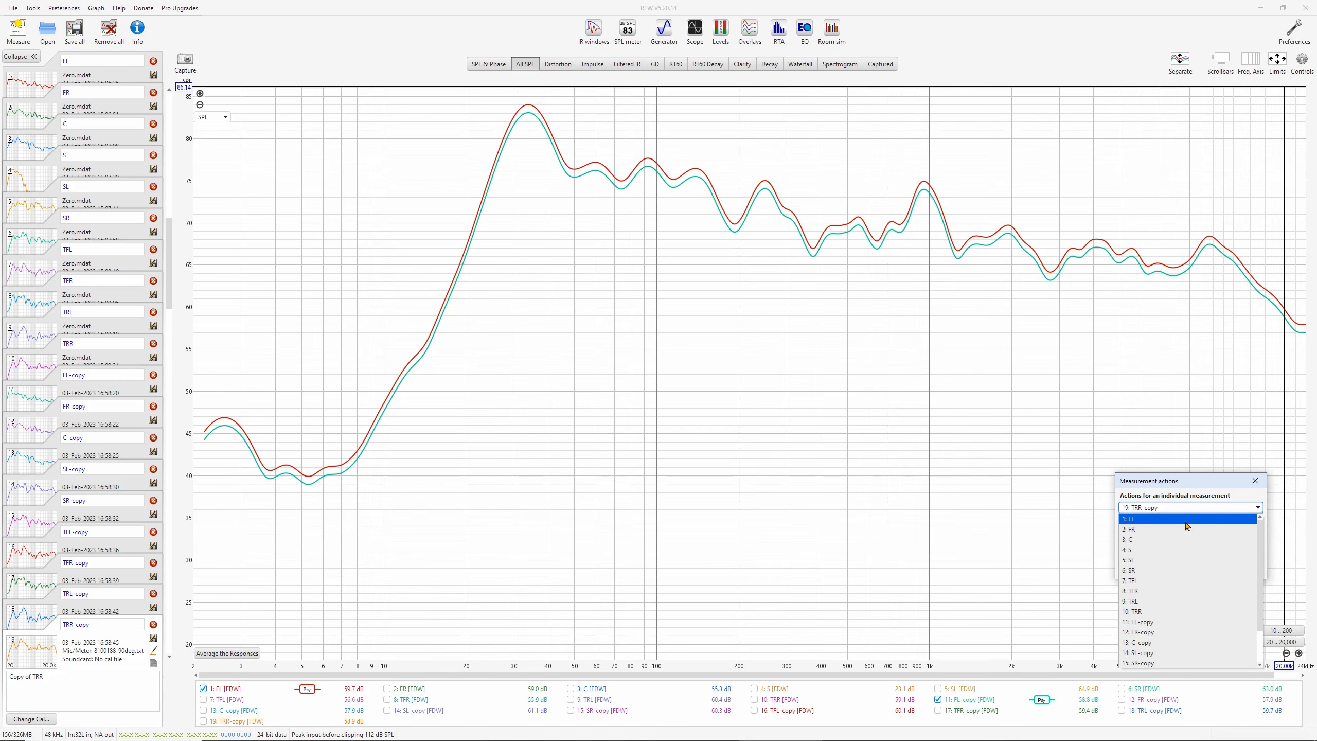
click(1187, 518)
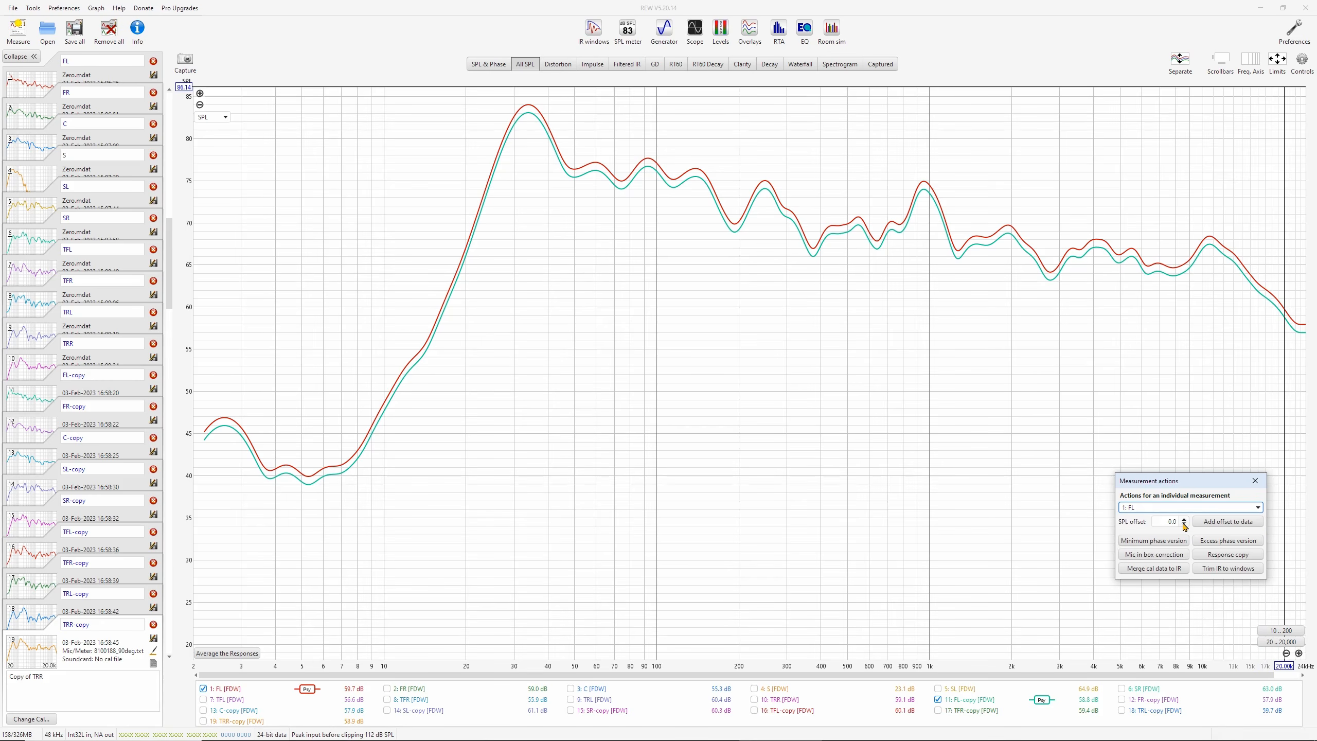
key(Tab)
click(1185, 524)
click(1186, 524)
click(1185, 524)
click(1186, 525)
click(1185, 524)
click(1185, 524)
click(1185, 524)
click(1185, 524)
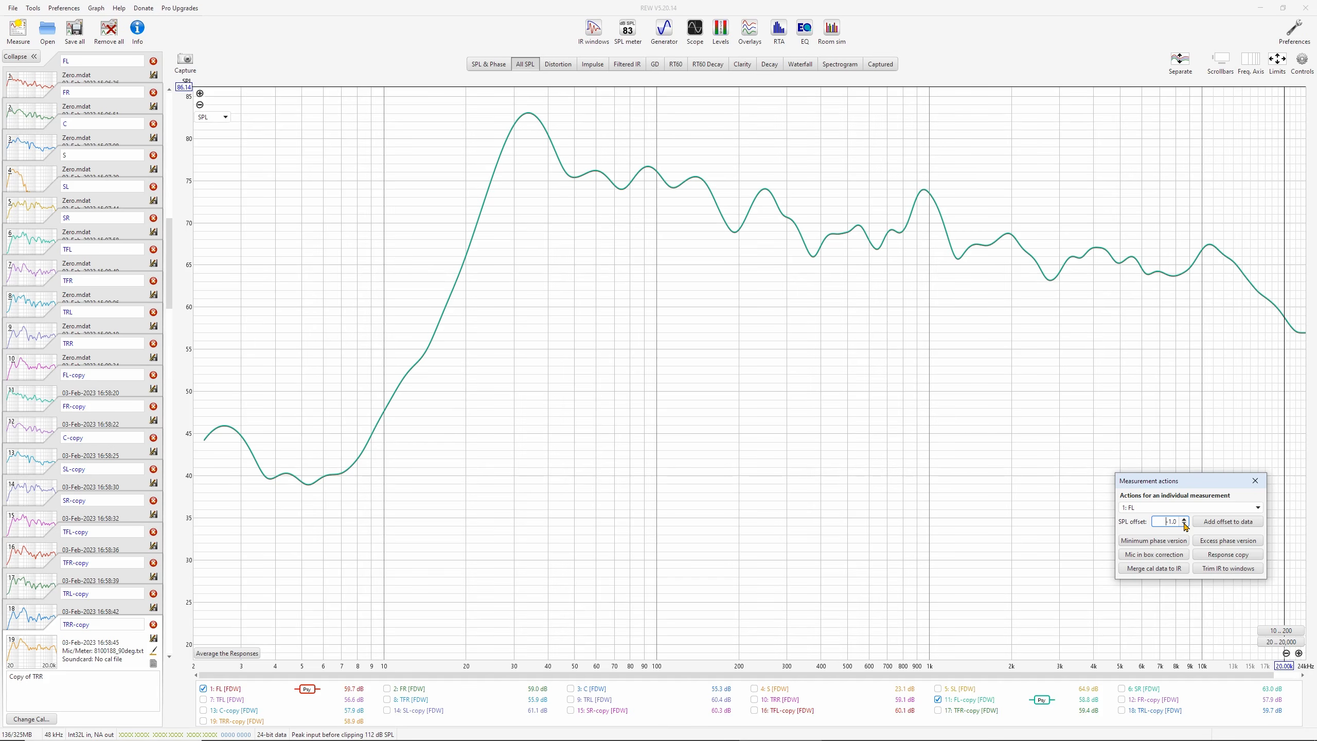
click(1186, 519)
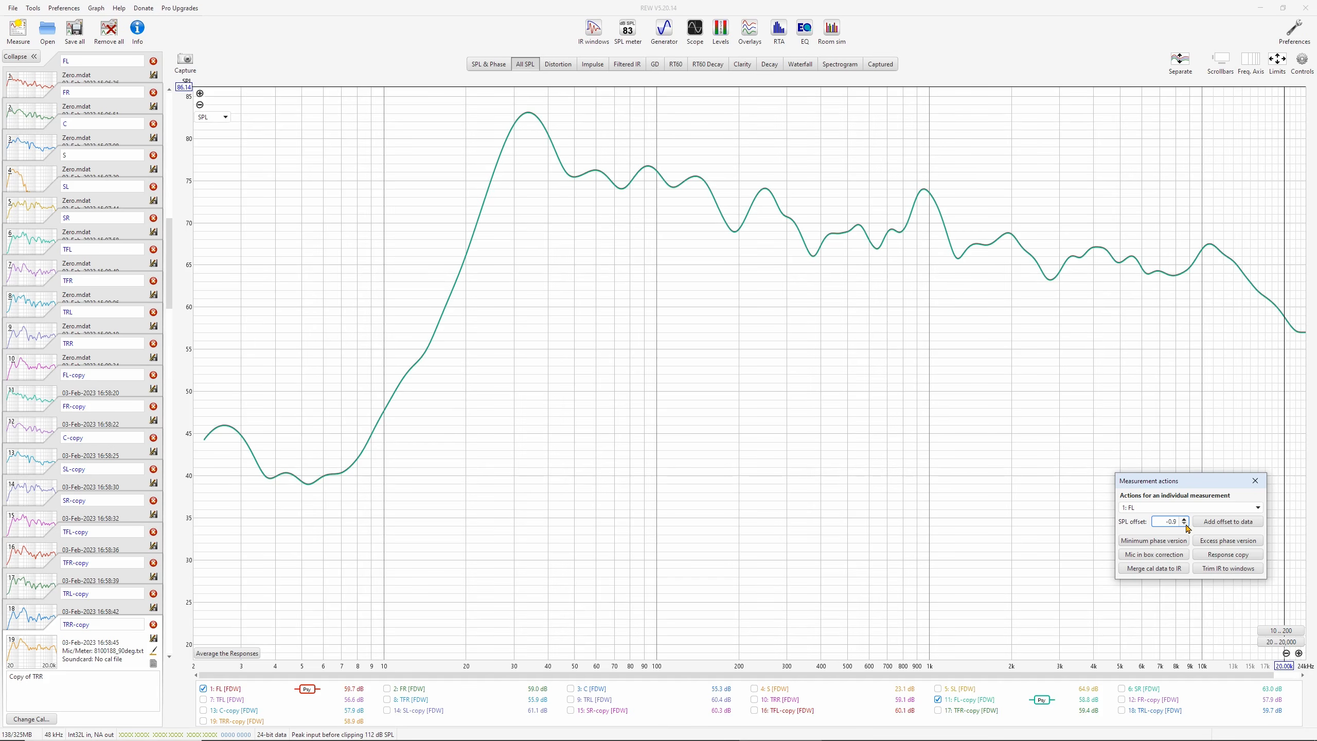
click(1185, 524)
click(1186, 524)
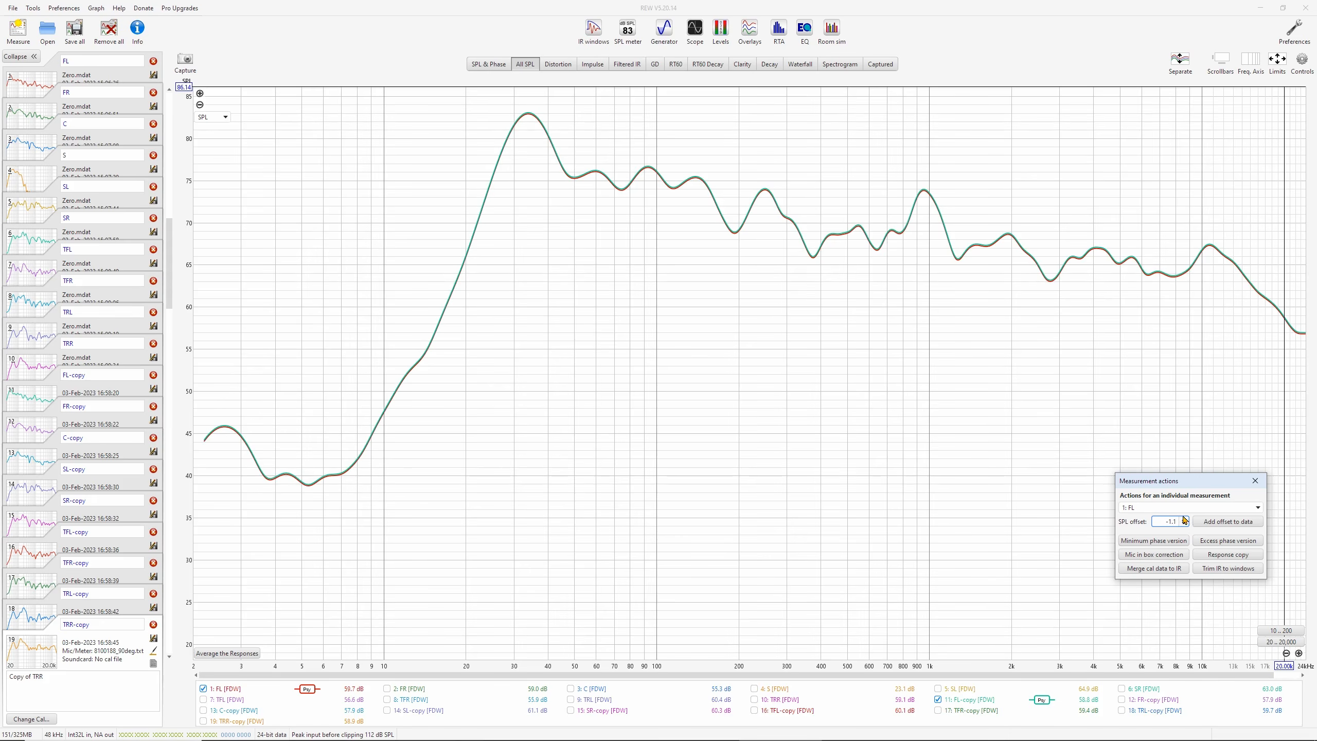
click(1185, 519)
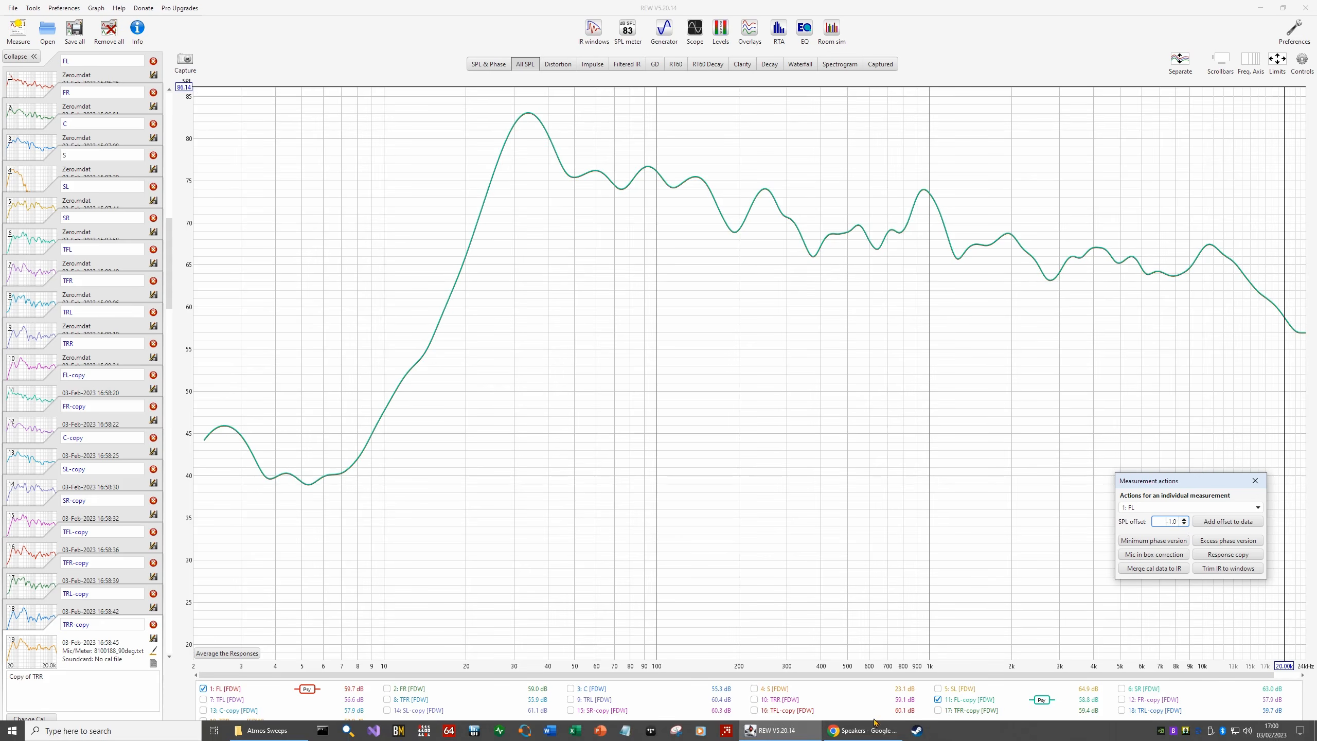
Switch to the Marantz SR6015 speaker levels page in Chrome and reset all channel levels to their defaults
click(865, 731)
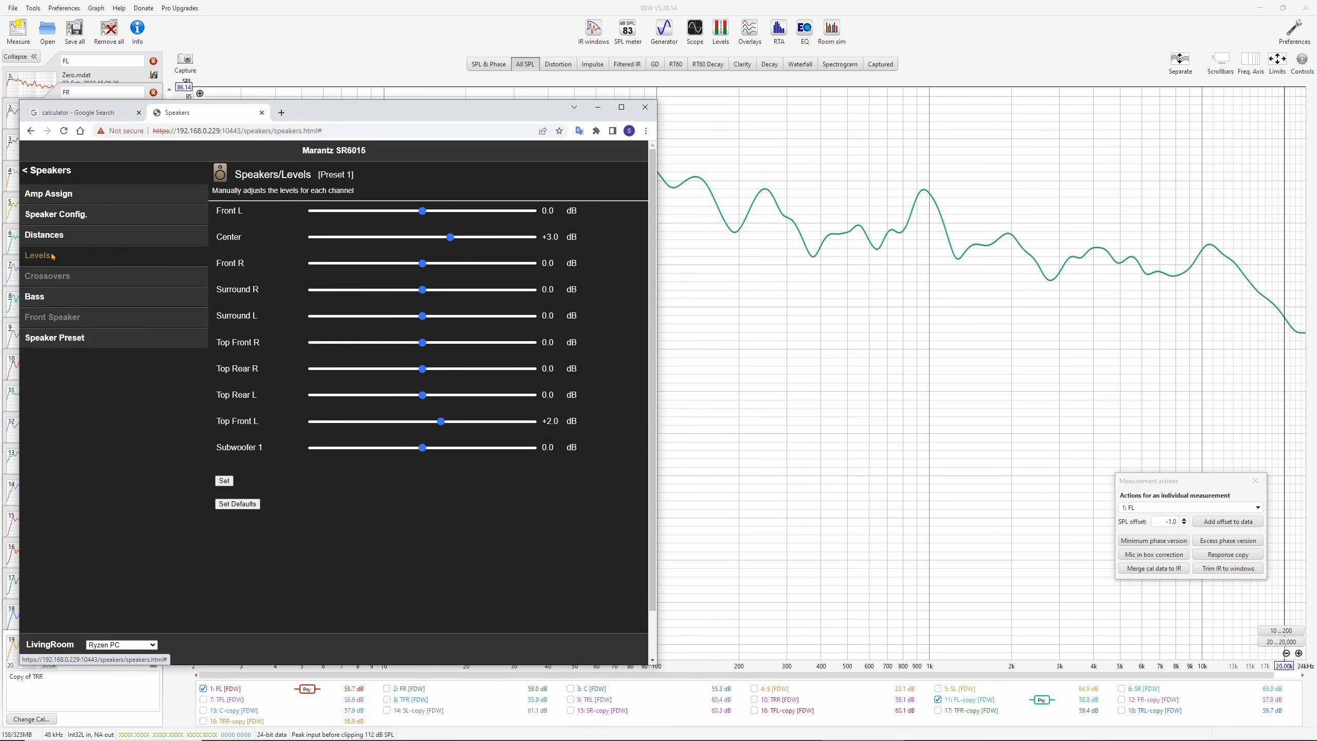
drag(451, 238, 424, 237)
click(237, 503)
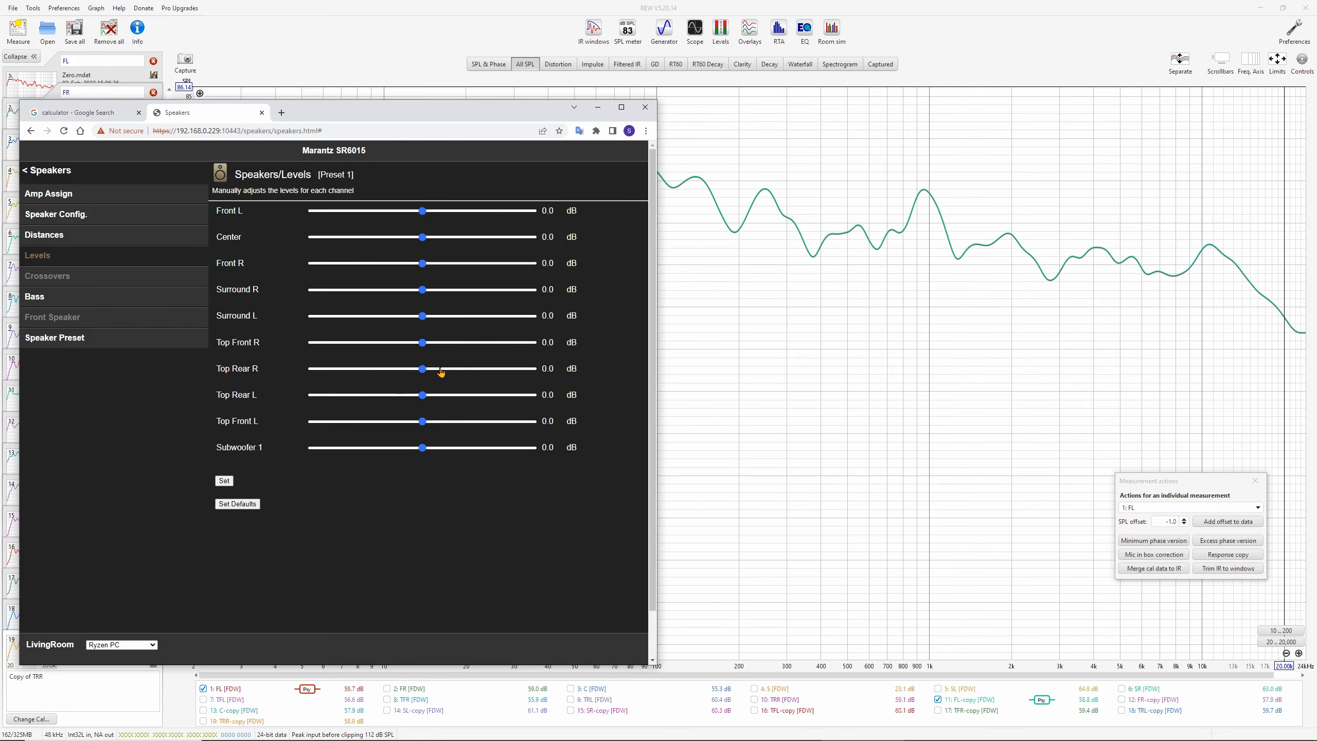
Set the receiver's Front L level to -1.0 dB, apply it and return to REW
drag(422, 212, 413, 211)
click(222, 482)
click(599, 111)
Hide the FL and FL-copy traces and display FR with FR-copy
click(937, 699)
click(262, 689)
click(387, 689)
click(1122, 700)
Add the -1.0 dB offset to the FL measurement's data
click(1165, 508)
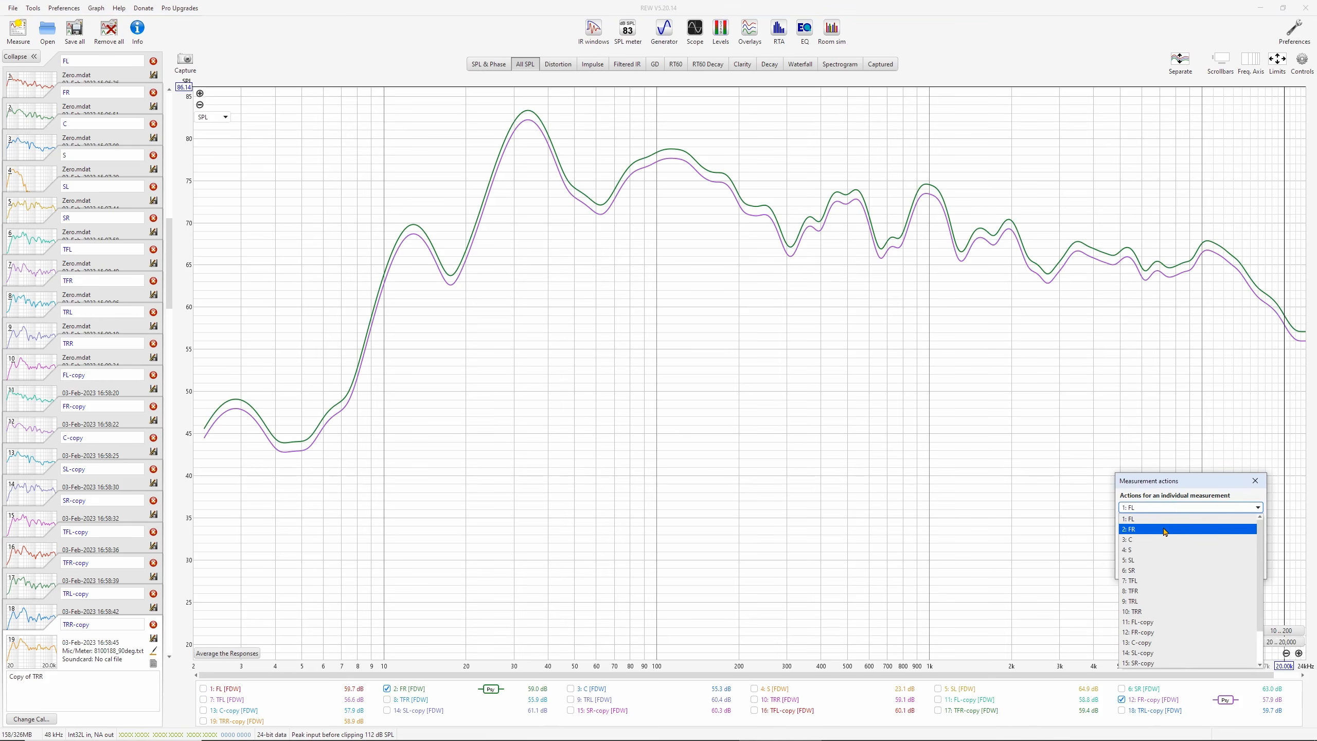
click(1163, 529)
click(1222, 523)
Set the FR measurement's SPL offset to -1.0 dB to match FR-copy and add it to the data
click(1187, 509)
click(1185, 526)
click(1185, 526)
click(1185, 519)
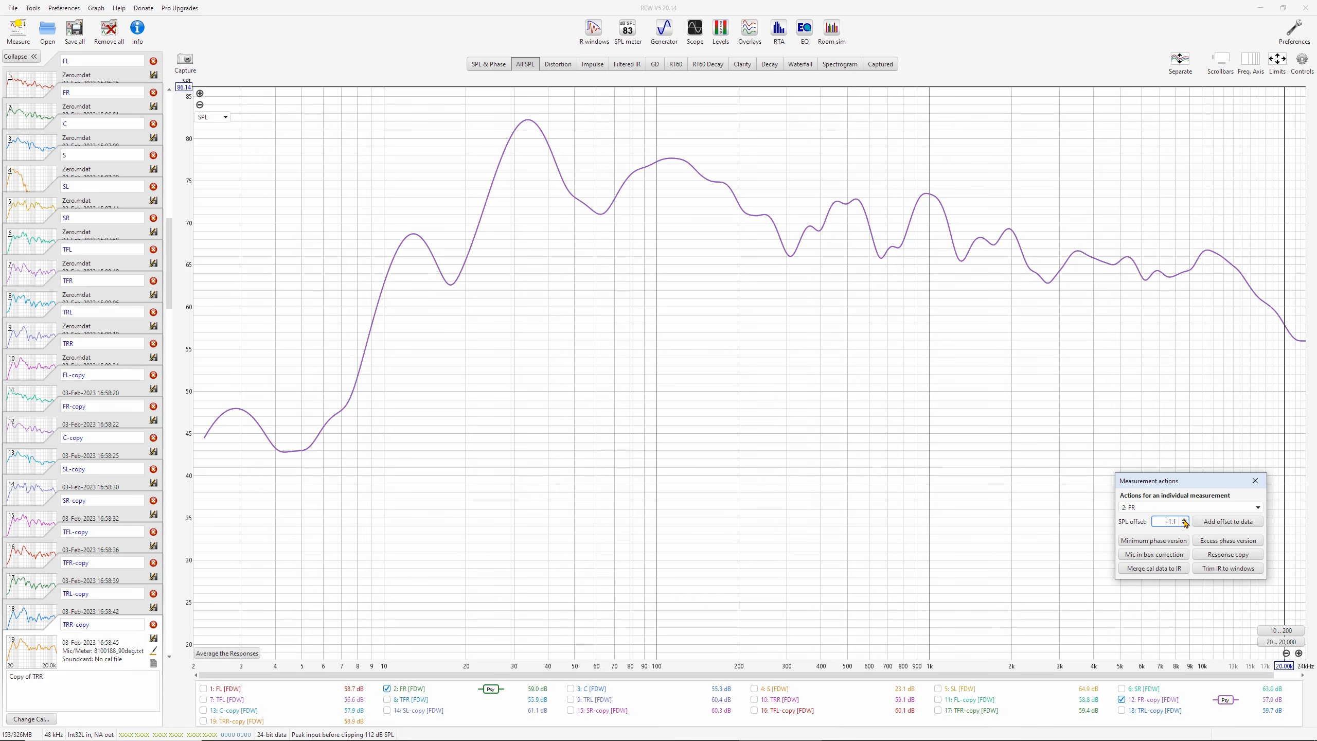
click(1185, 520)
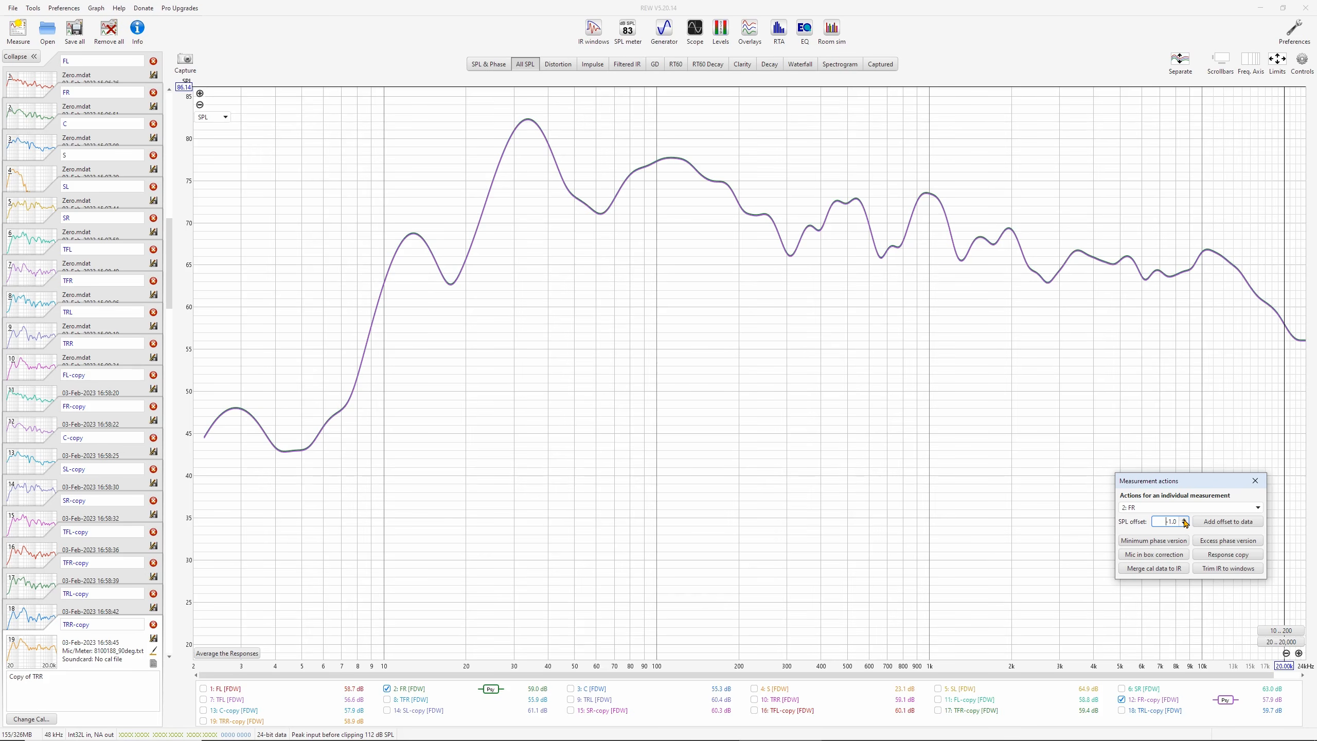
click(1207, 521)
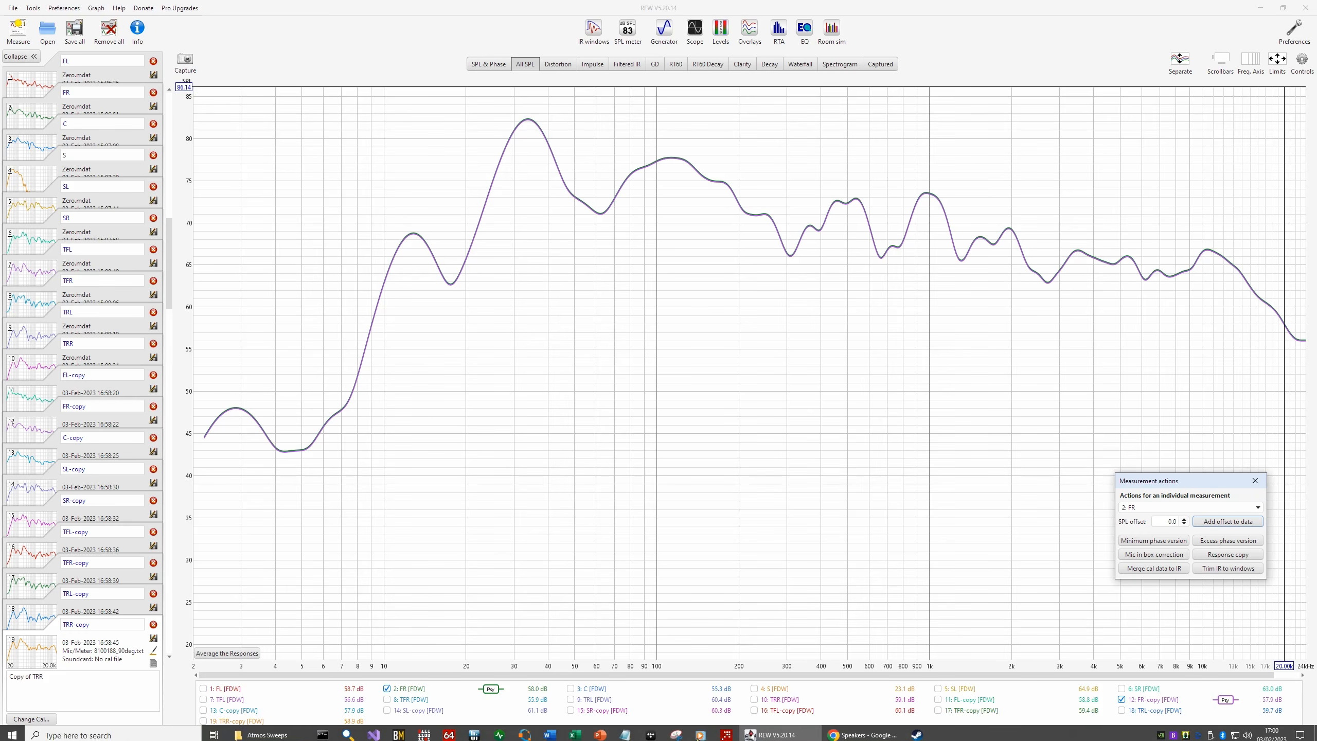
In the receiver's levels page in Chrome, lower Front R to match the -1.0 dB FR offset, apply it and return to REW
click(884, 731)
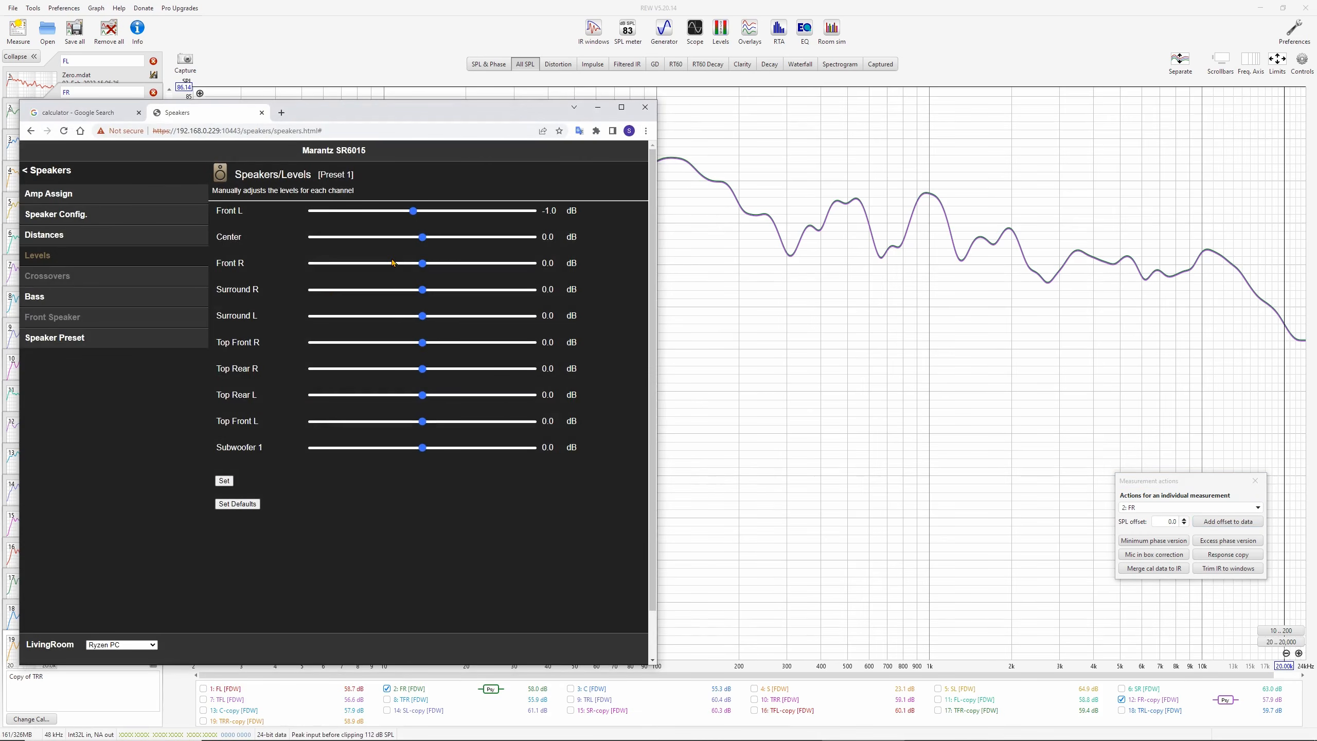
drag(420, 264, 414, 263)
click(224, 481)
click(598, 107)
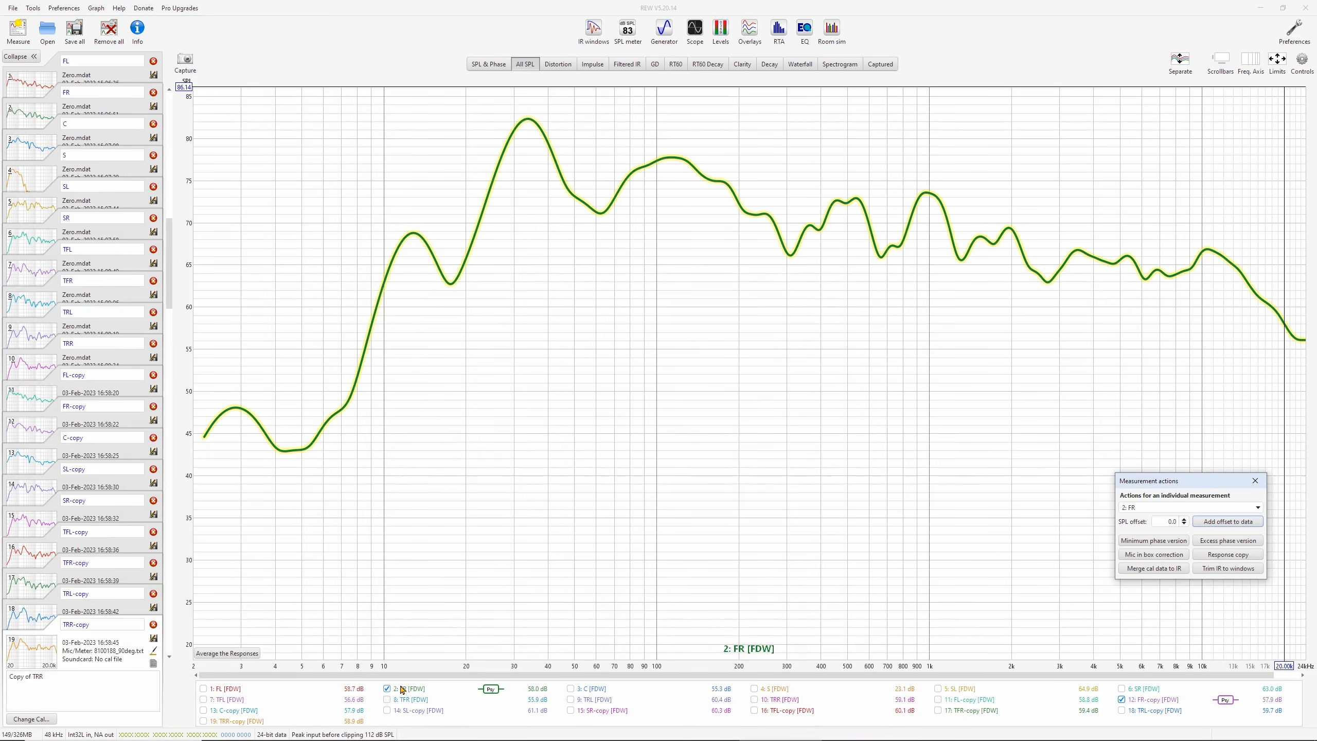
Hide the FR and FR-copy traces and display C together with C-copy
click(402, 689)
click(1133, 701)
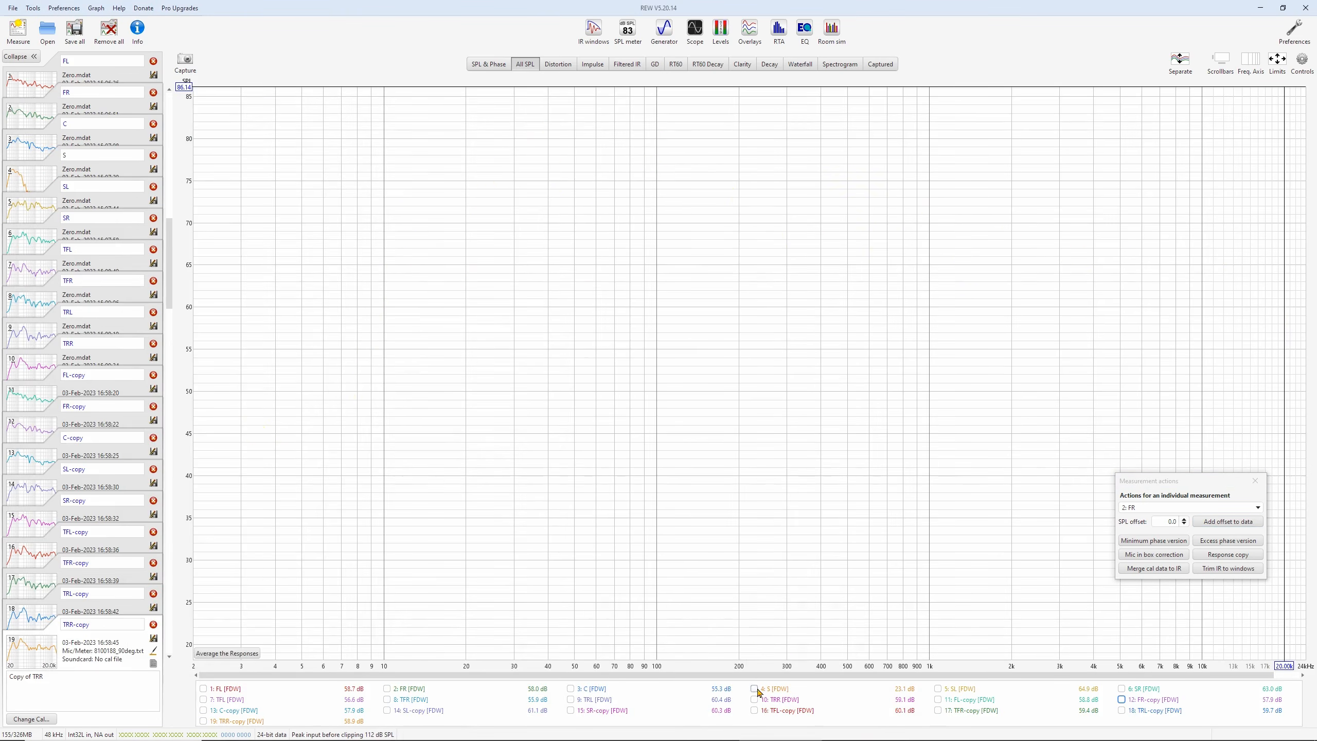
click(571, 689)
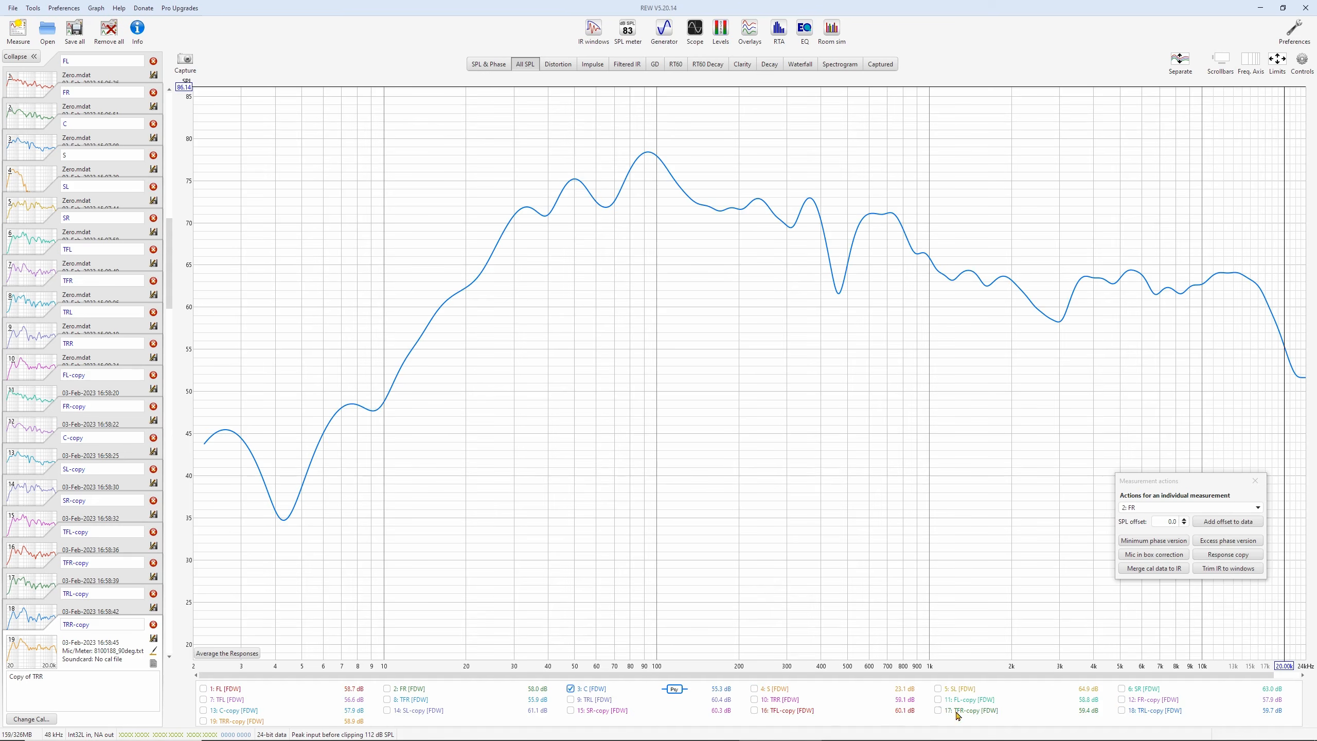
click(215, 712)
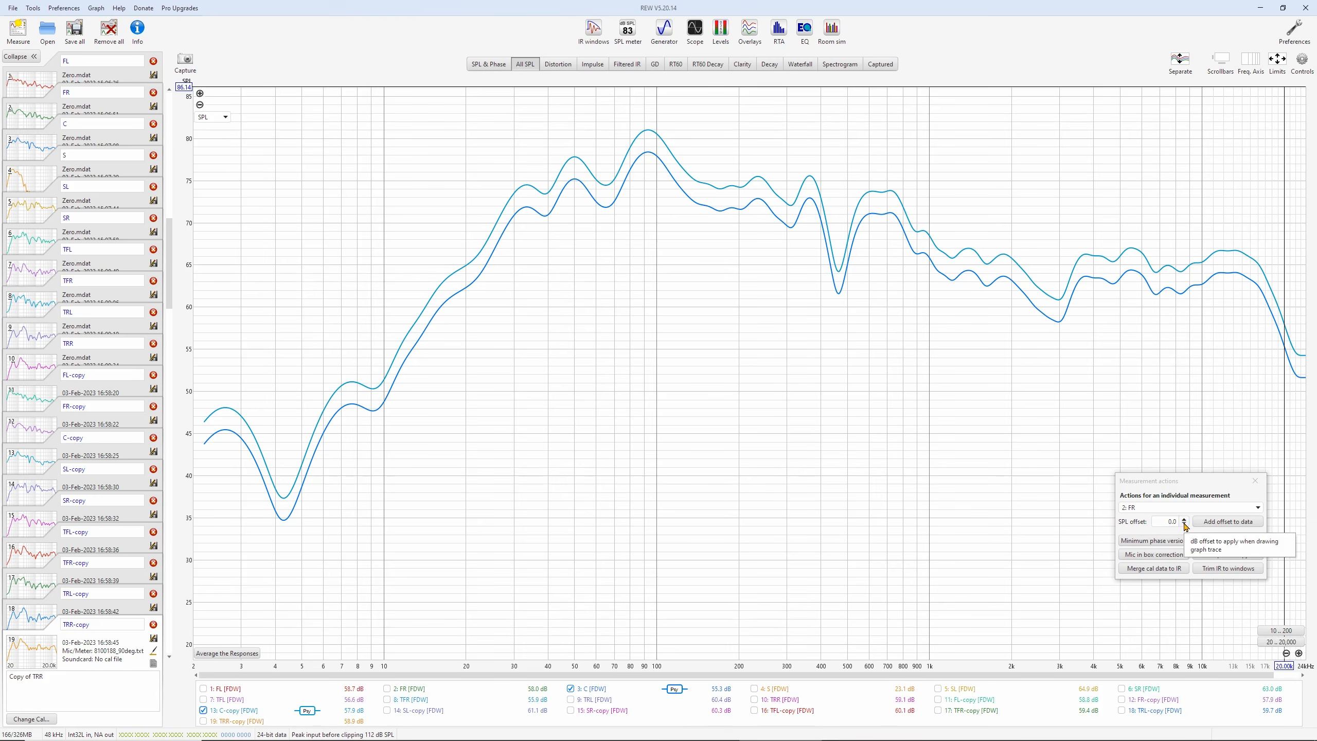
Set the C measurement's SPL offset to 2.5 dB so its trace matches C-copy
click(1187, 507)
click(1163, 539)
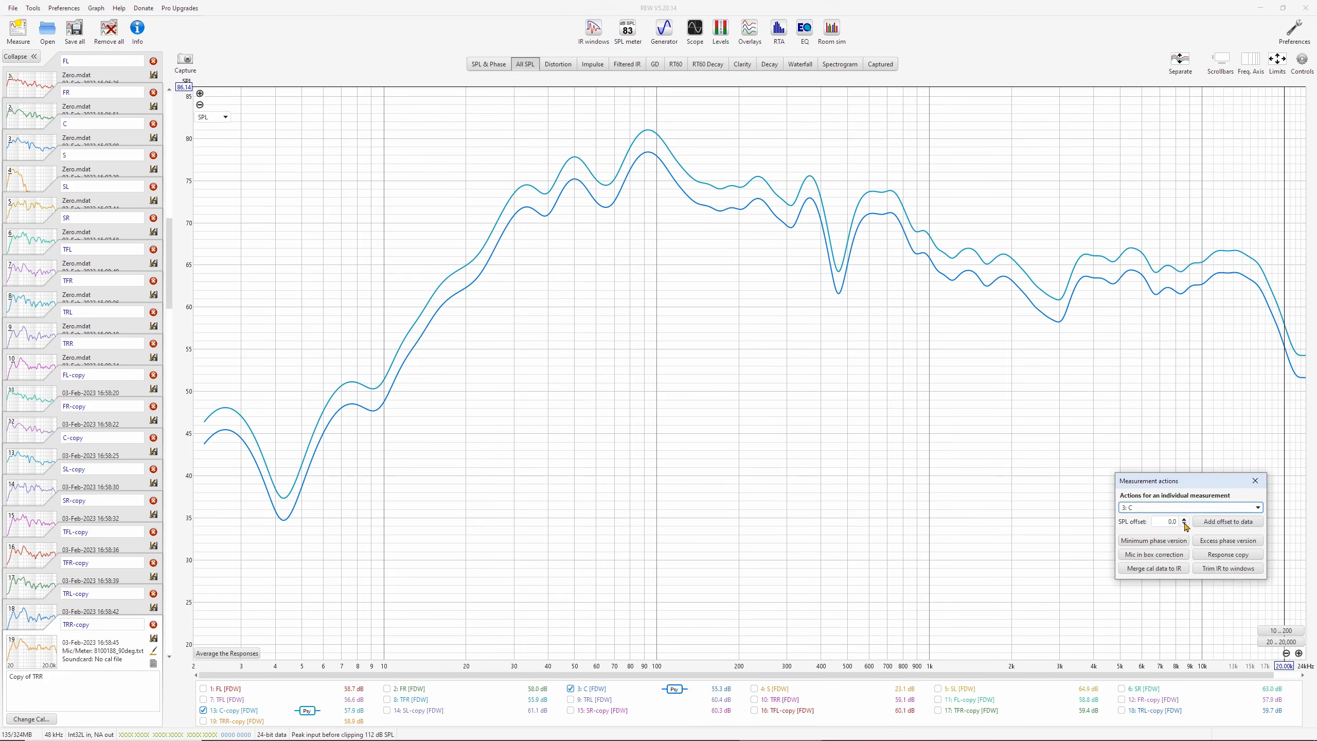
click(1185, 524)
click(1185, 520)
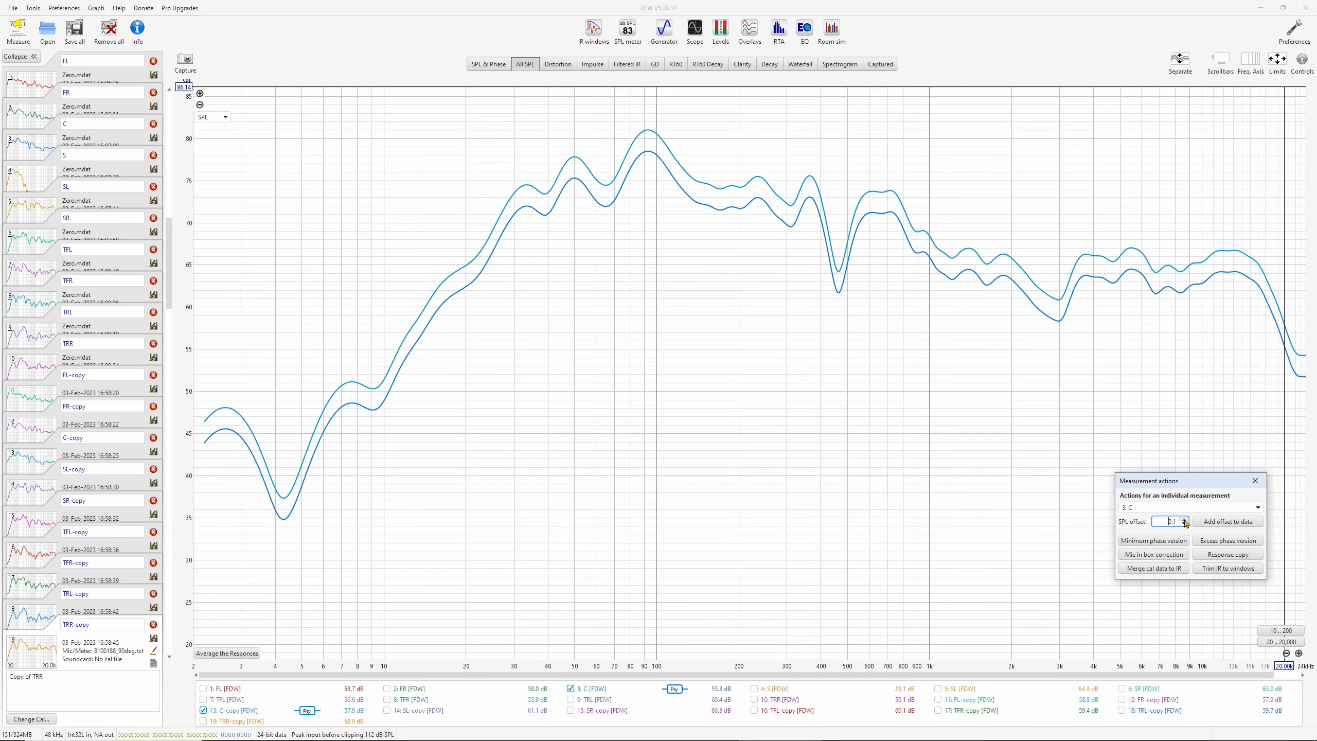
click(1185, 519)
click(1185, 520)
click(1185, 520)
click(1185, 519)
click(1185, 520)
click(1185, 519)
click(1185, 523)
click(1185, 524)
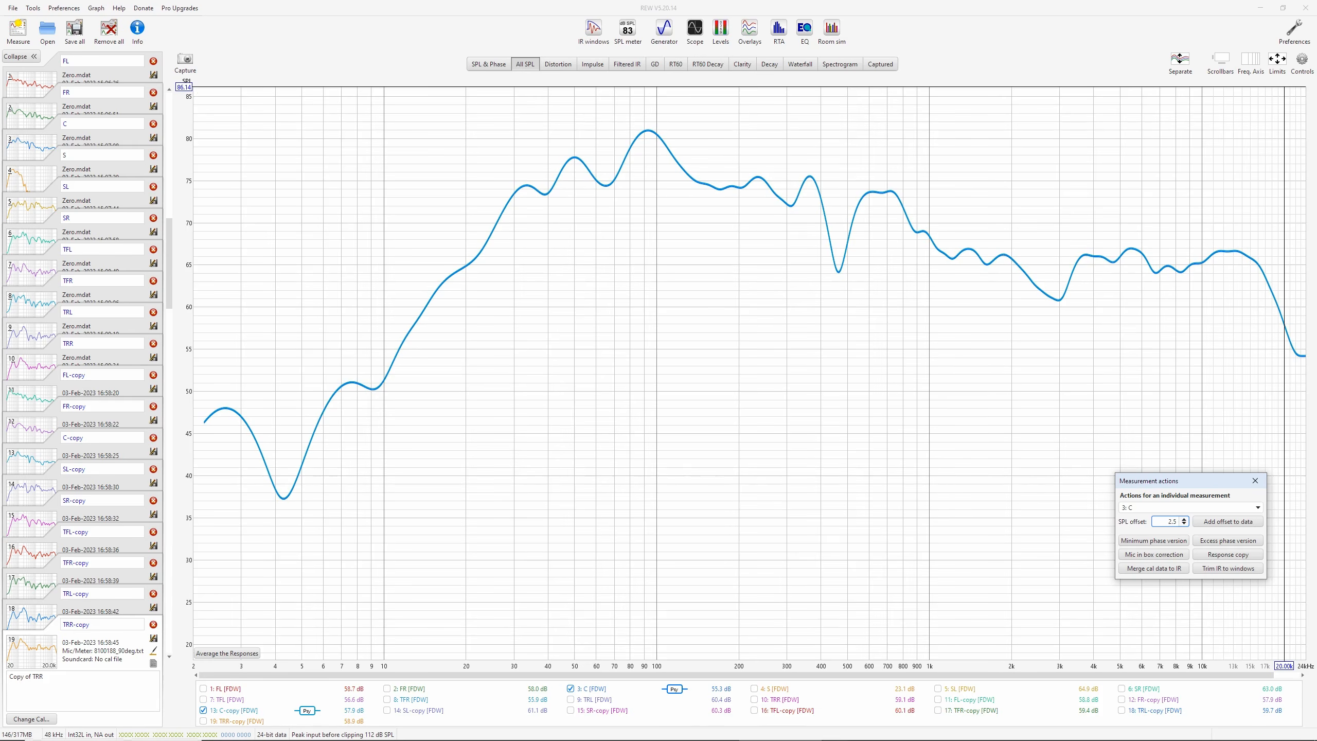
In the receiver's levels page in Chrome, raise Center to +2.5 dB, apply it and return to REW
click(864, 730)
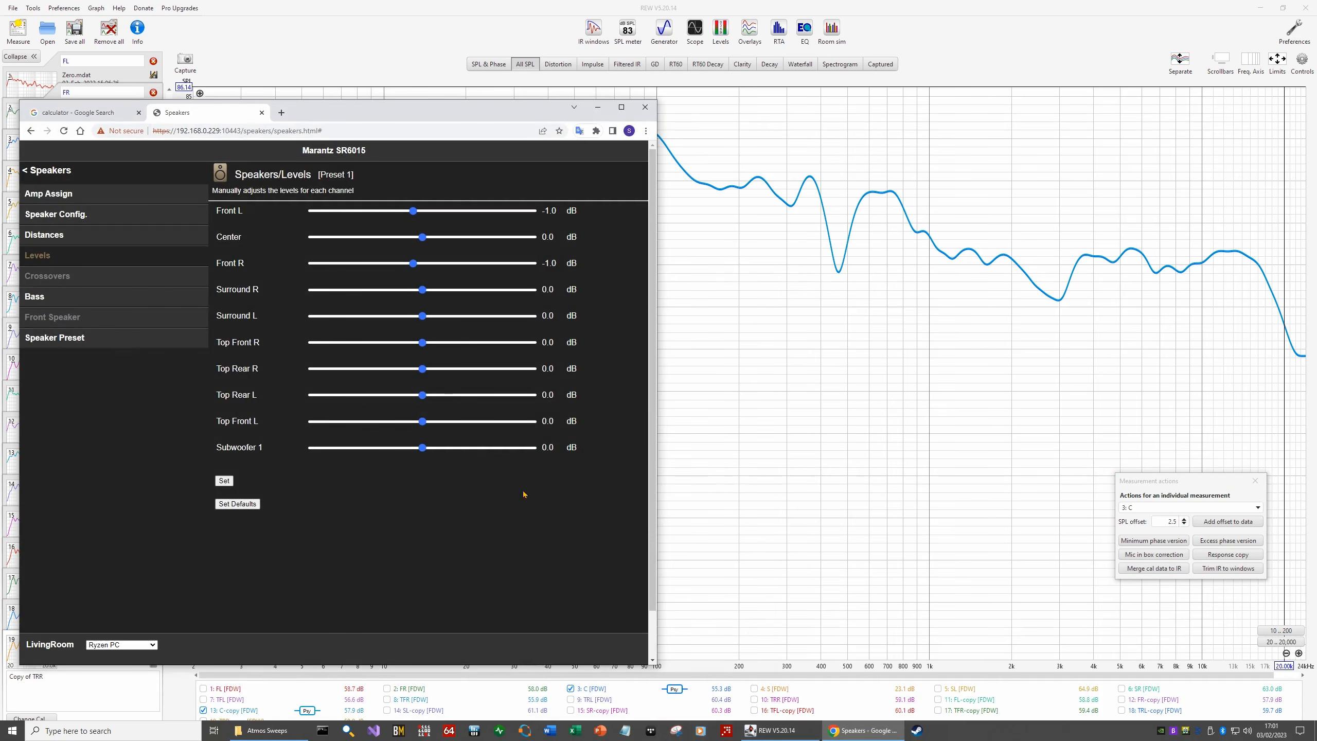
drag(423, 240, 446, 245)
click(224, 481)
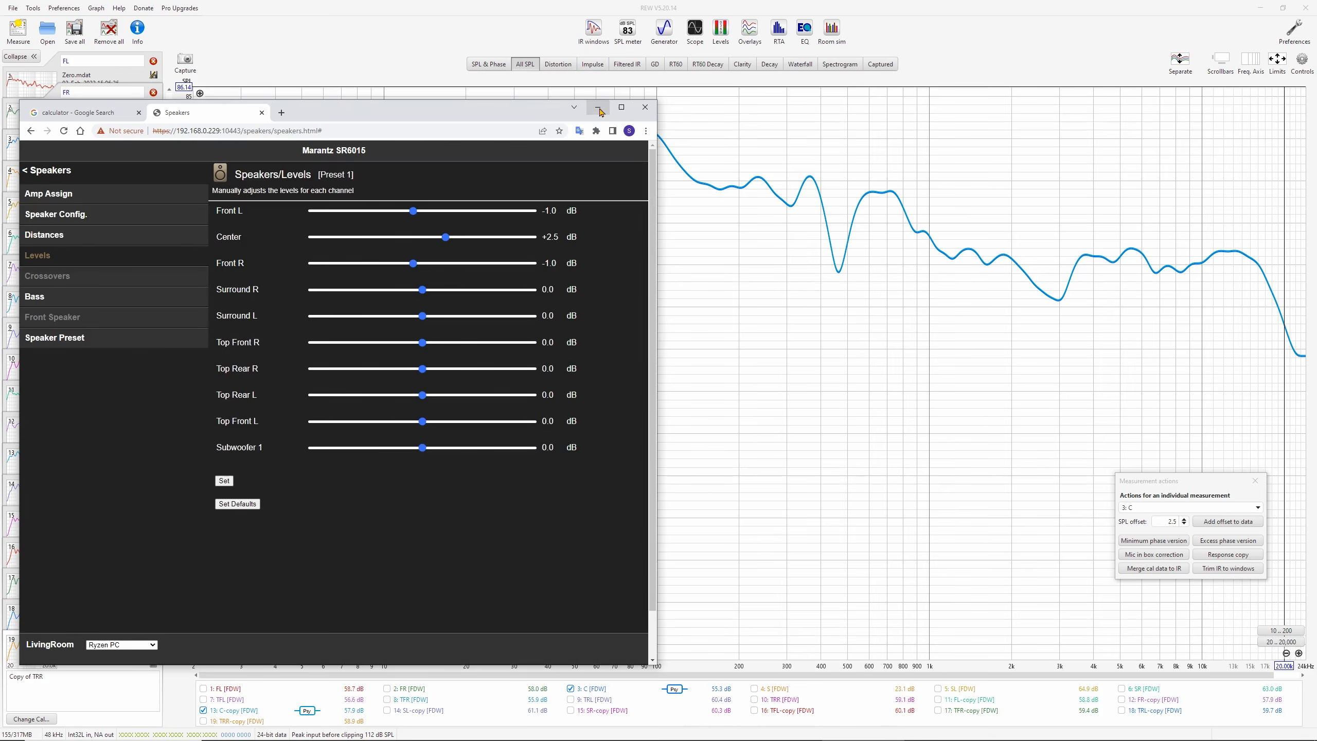
click(598, 108)
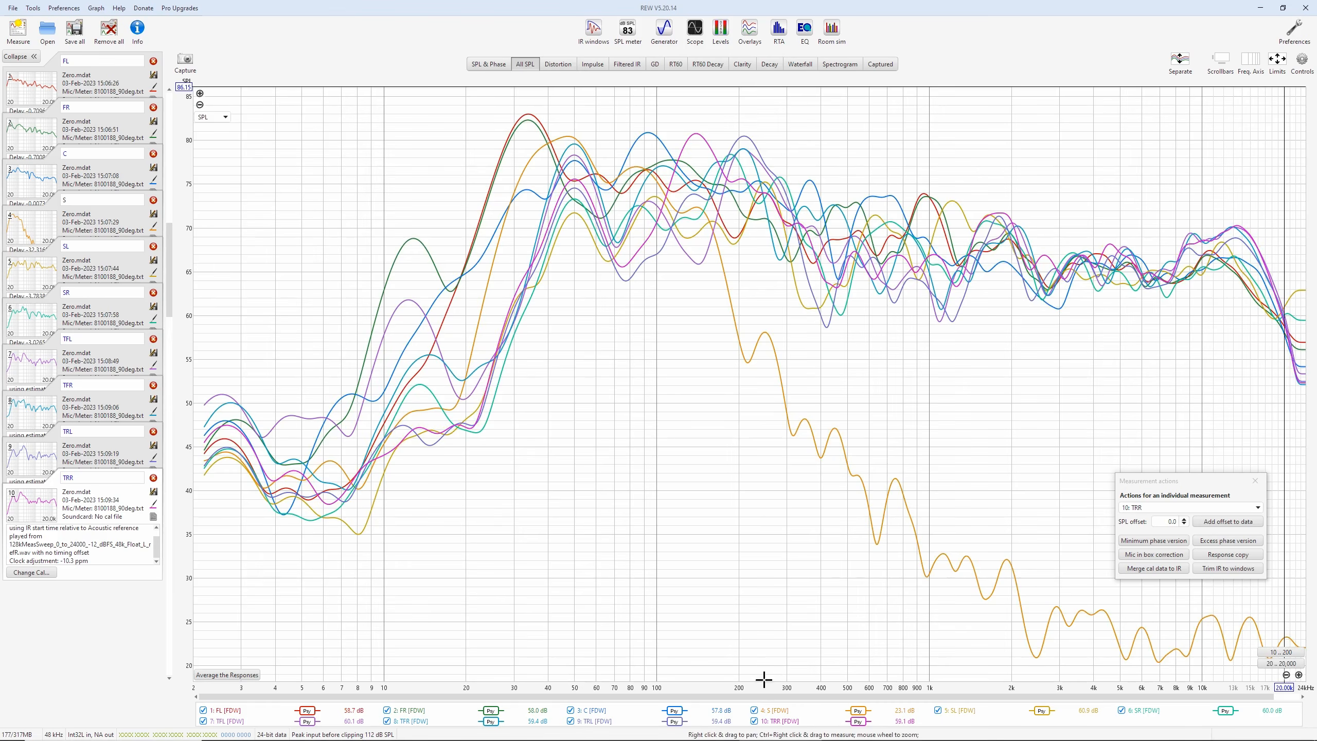
Review the levels of all channels in the receiver's page in Chrome and return to REW
click(900, 732)
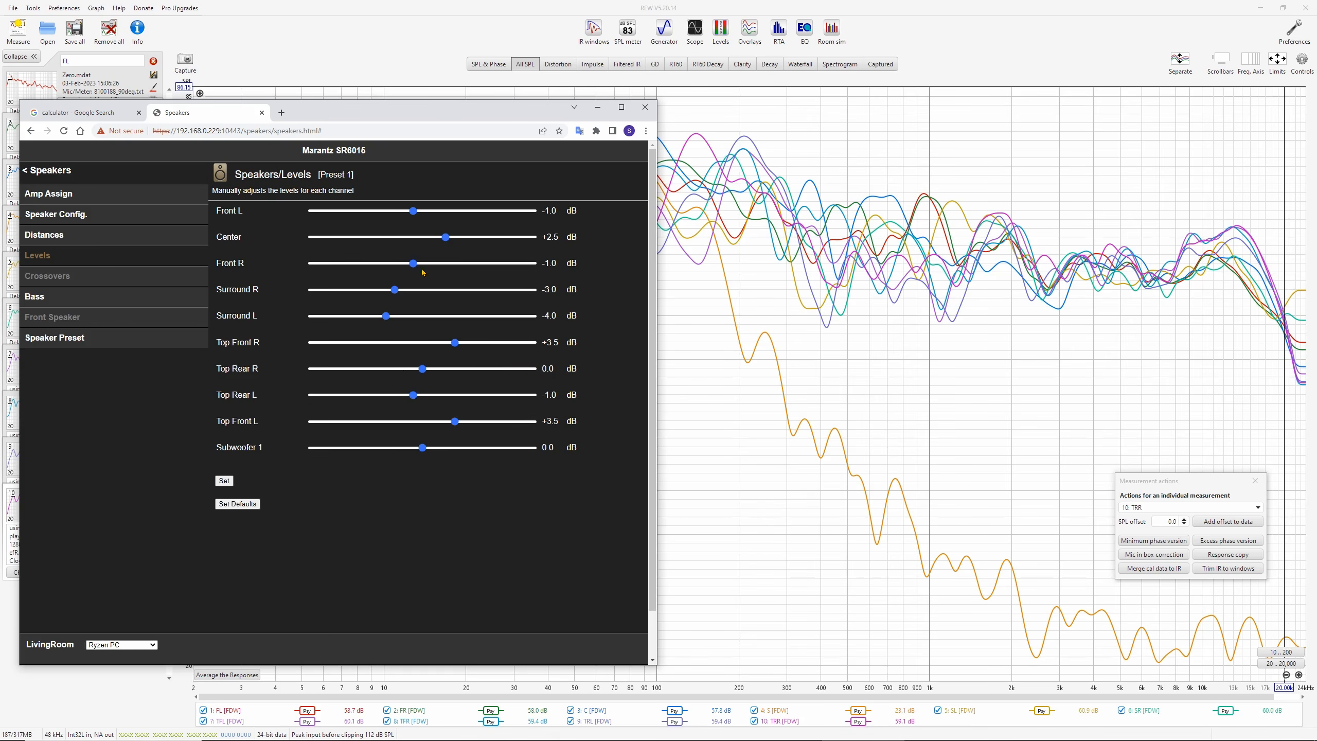
click(599, 111)
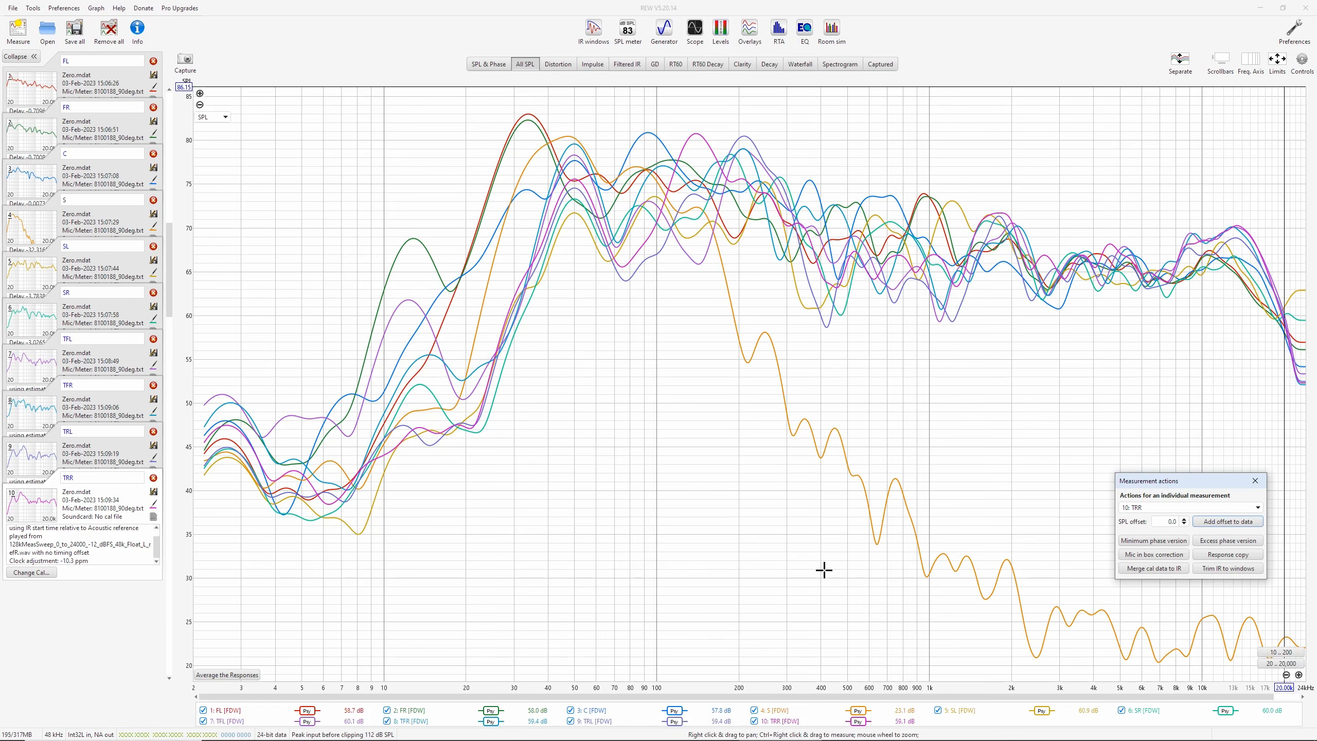
Hide the subwoofer trace S and create an RMS average of all the other speaker measurements
click(779, 712)
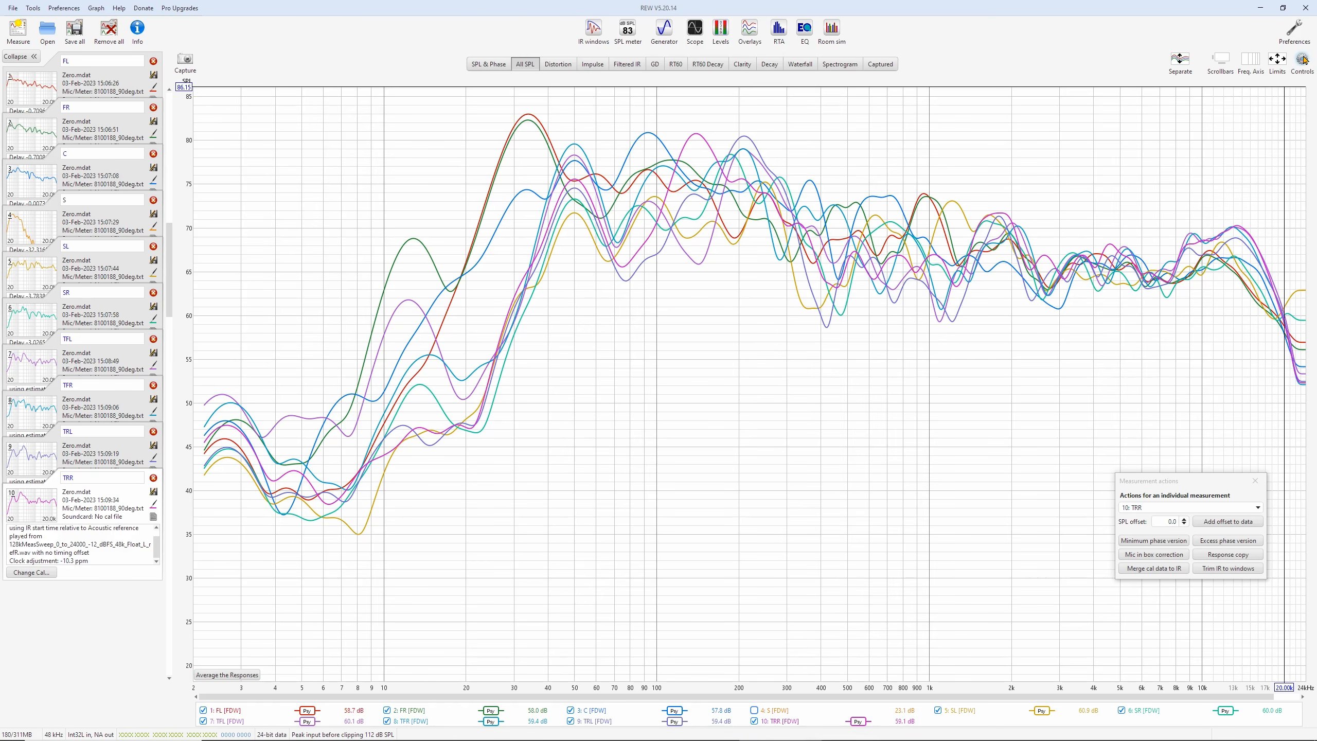
mouse_move(1303, 61)
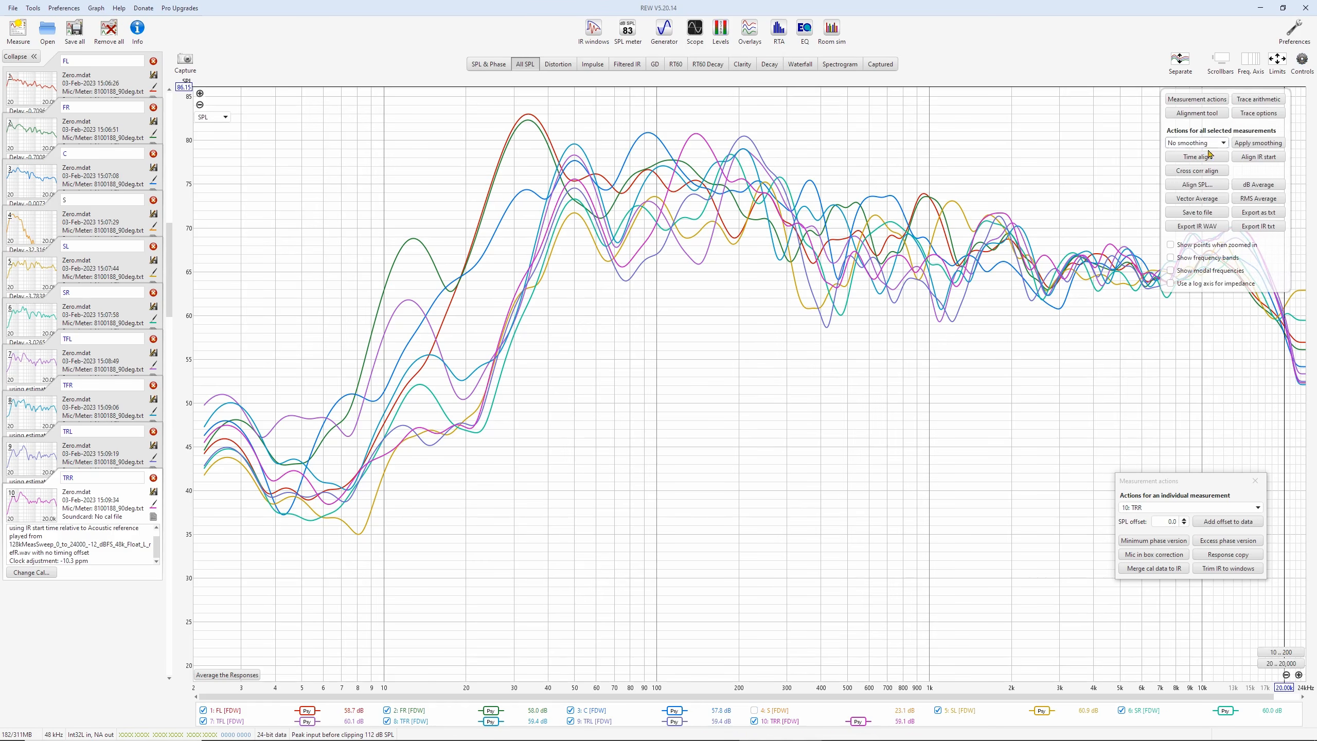
click(1259, 199)
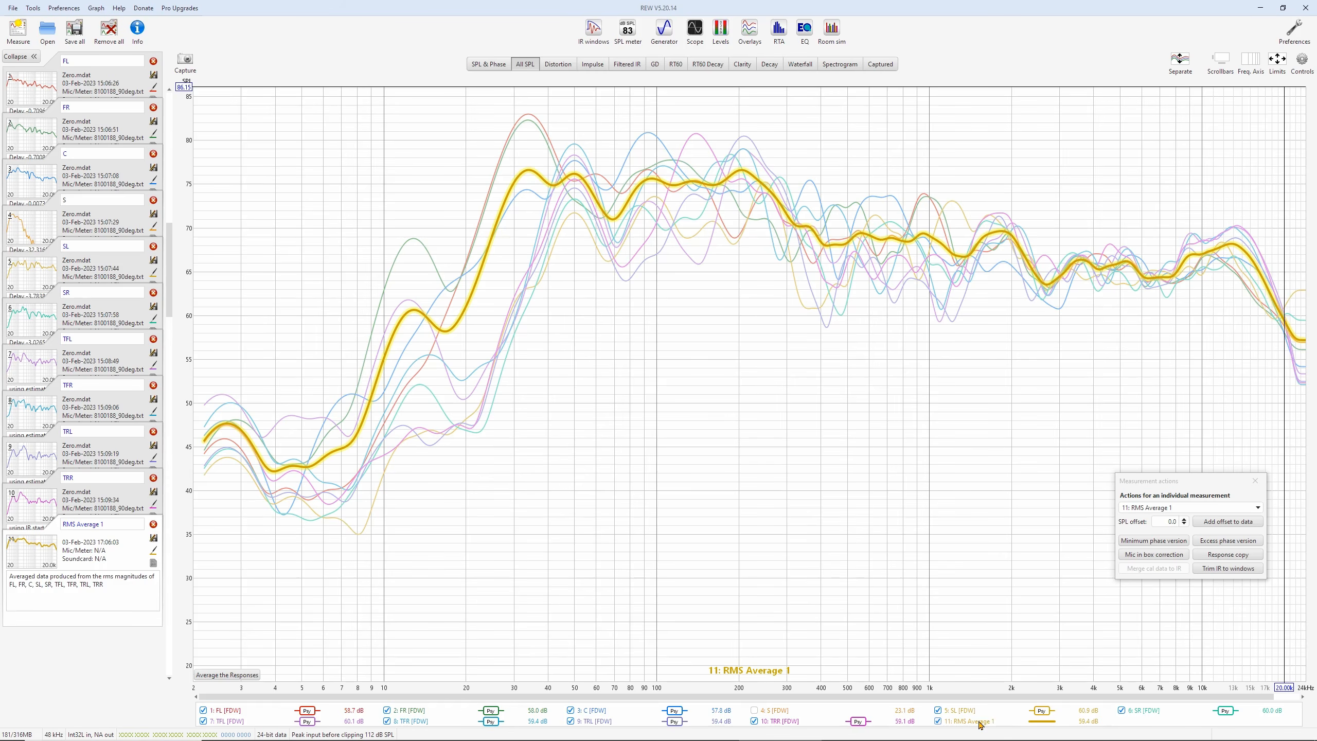
Open the EQ window for RMS Average 1 and add the room curve in its target settings
click(805, 29)
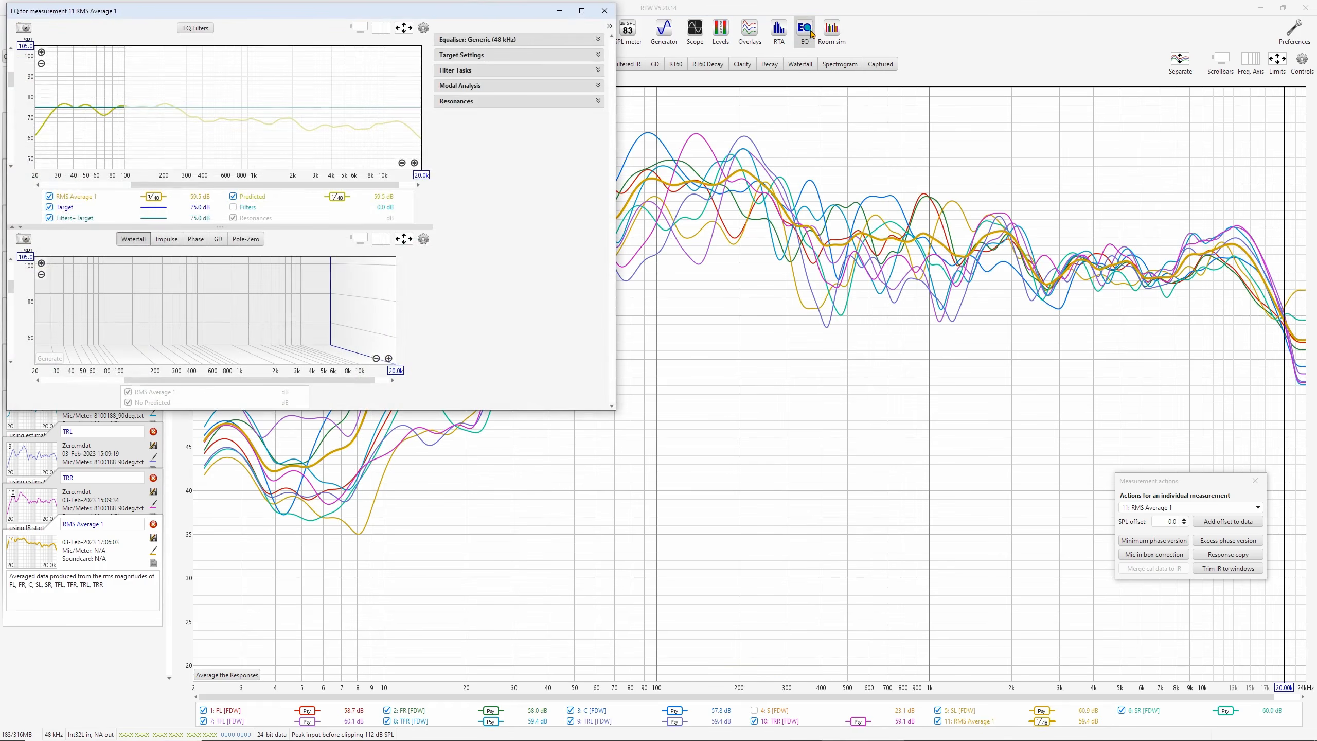
drag(481, 14, 837, 92)
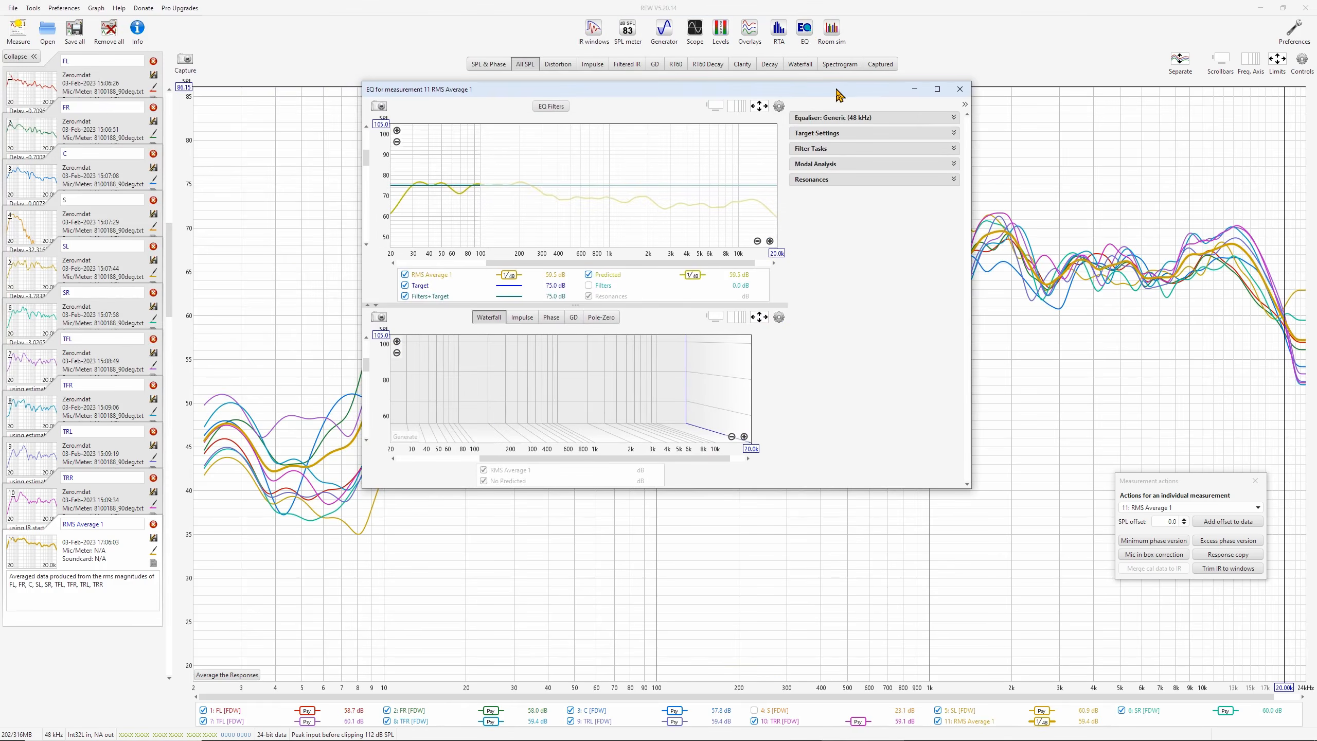
click(824, 133)
click(824, 219)
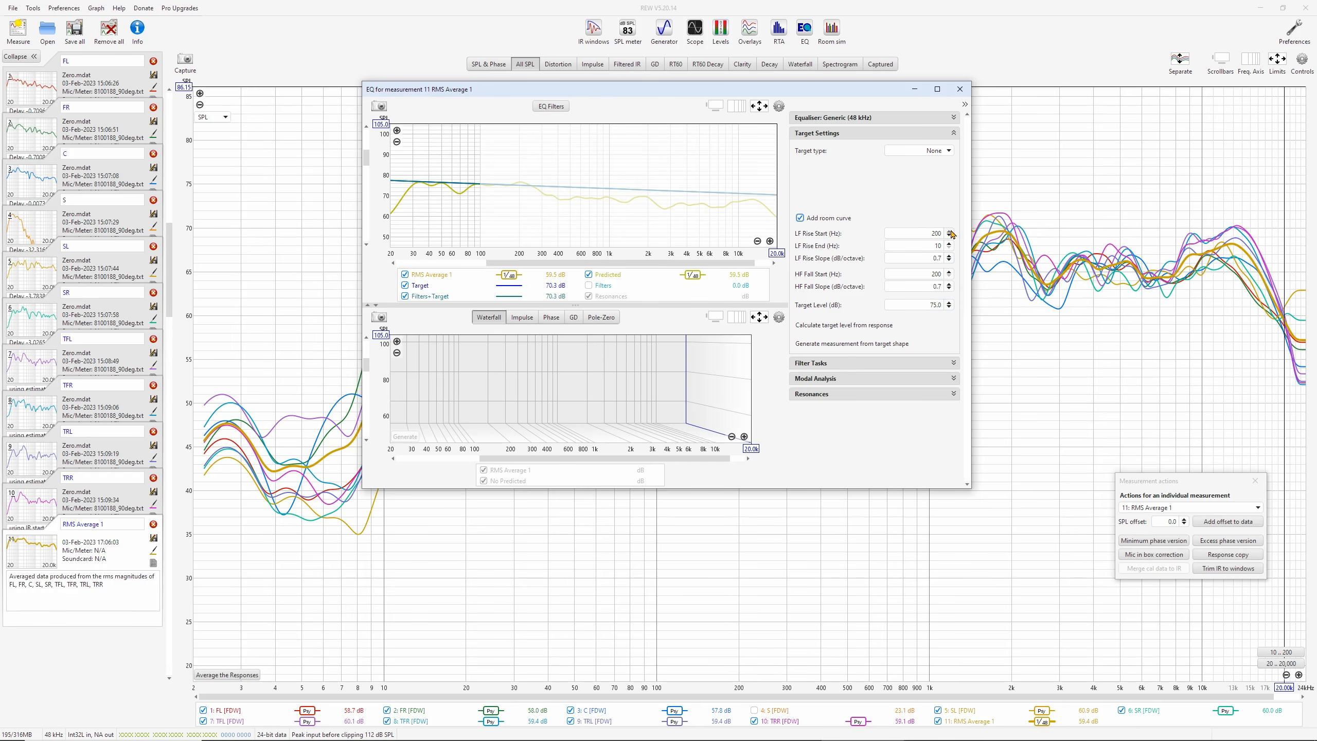
Calculate the target level from the response, generate a measurement from the target shape and close the EQ window
click(864, 328)
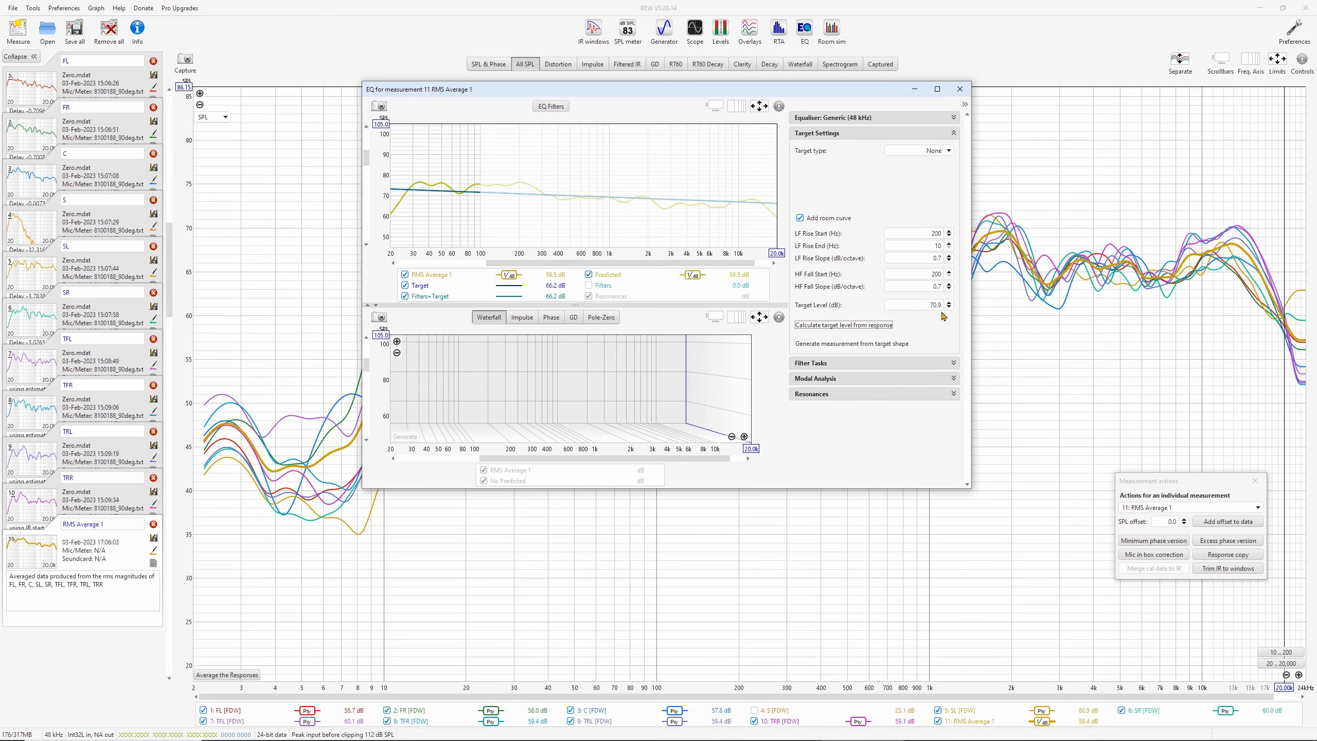
click(878, 344)
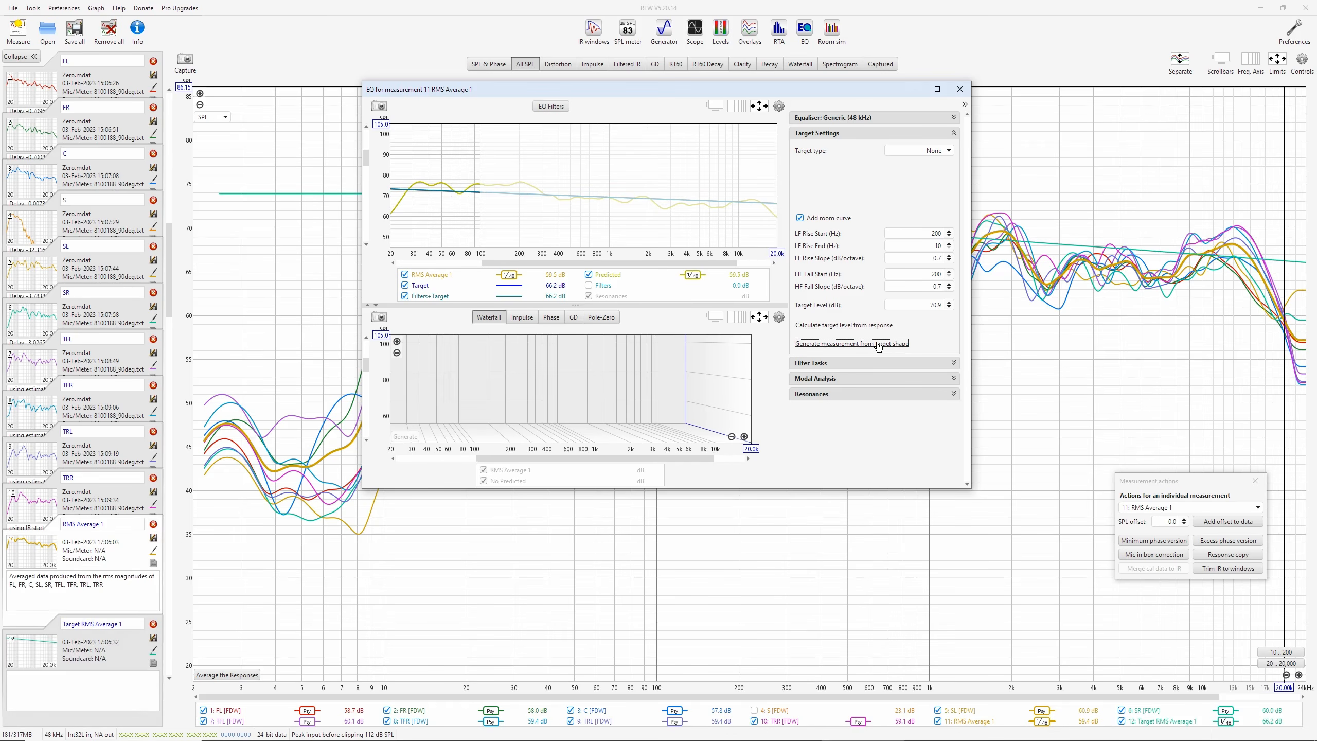
click(960, 88)
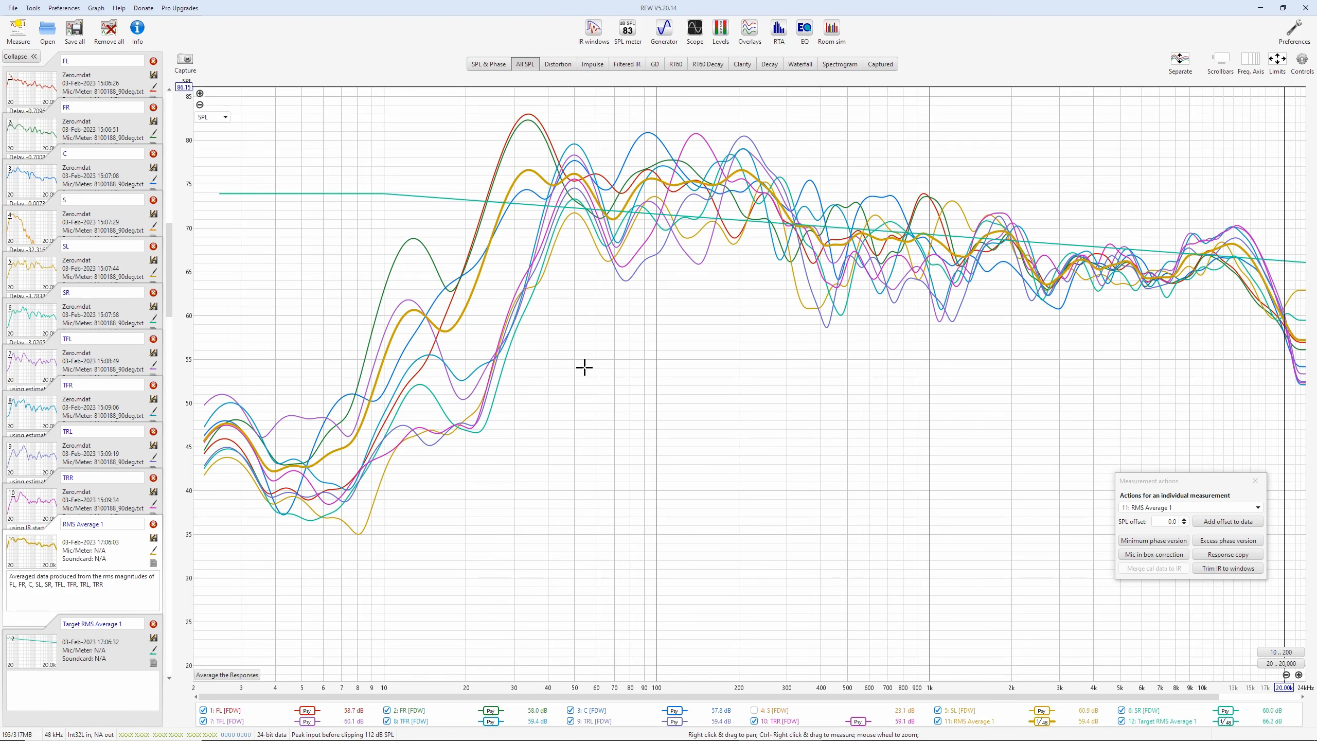
Delete the RMS Average 1 measurement and display only the Target RMS Average 1 and S traces
click(153, 525)
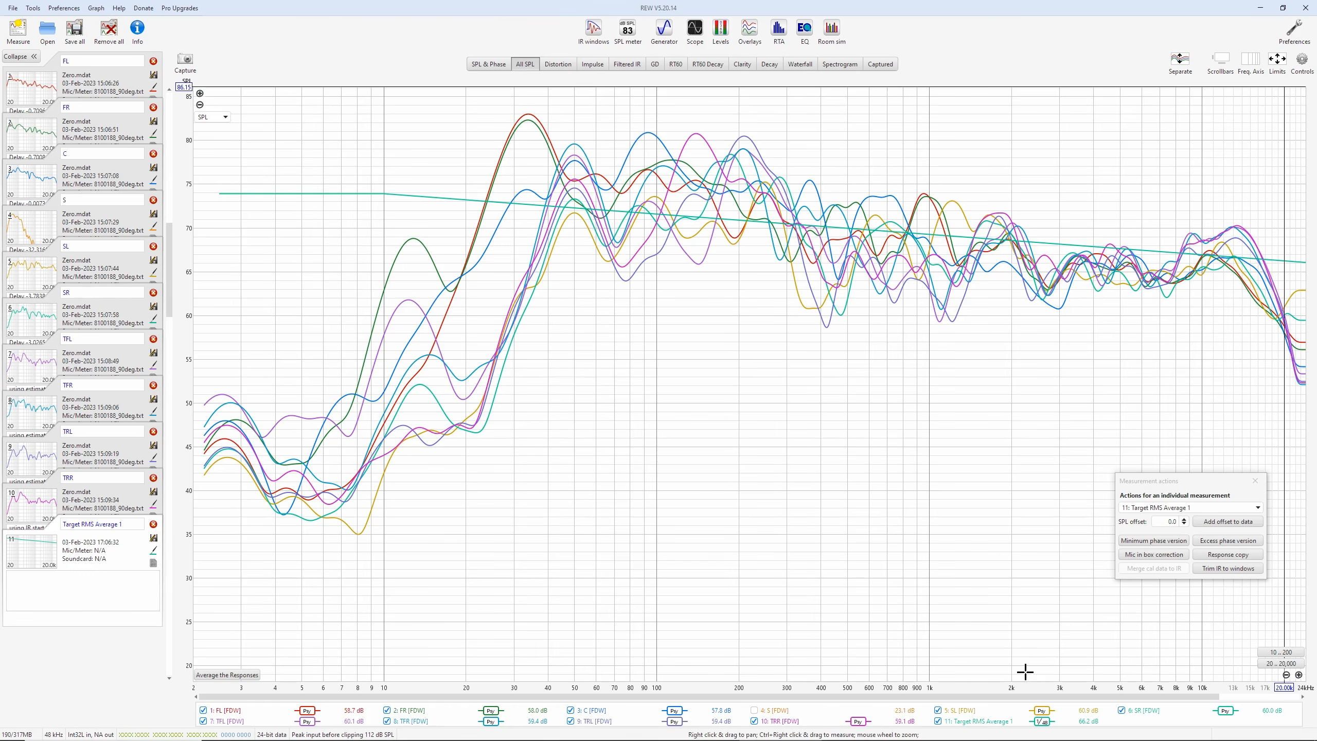
right_click(867, 717)
click(897, 640)
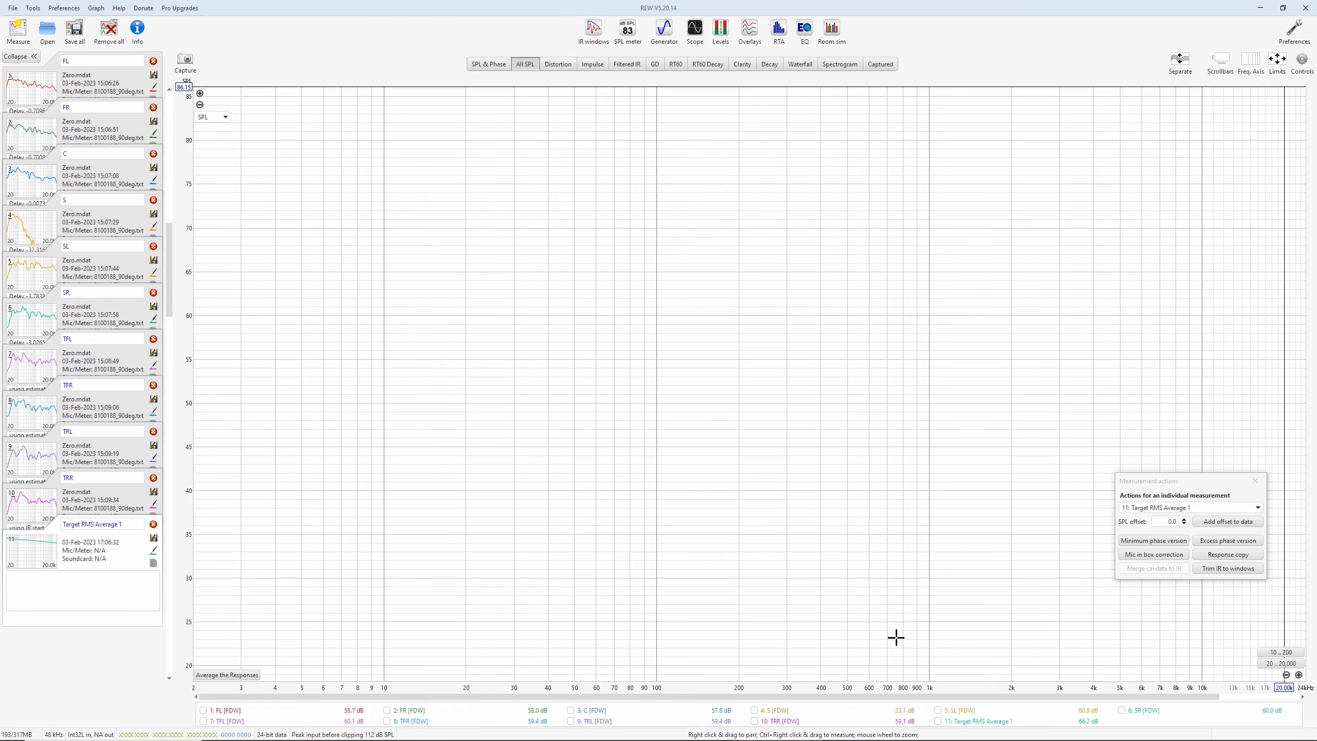
click(938, 722)
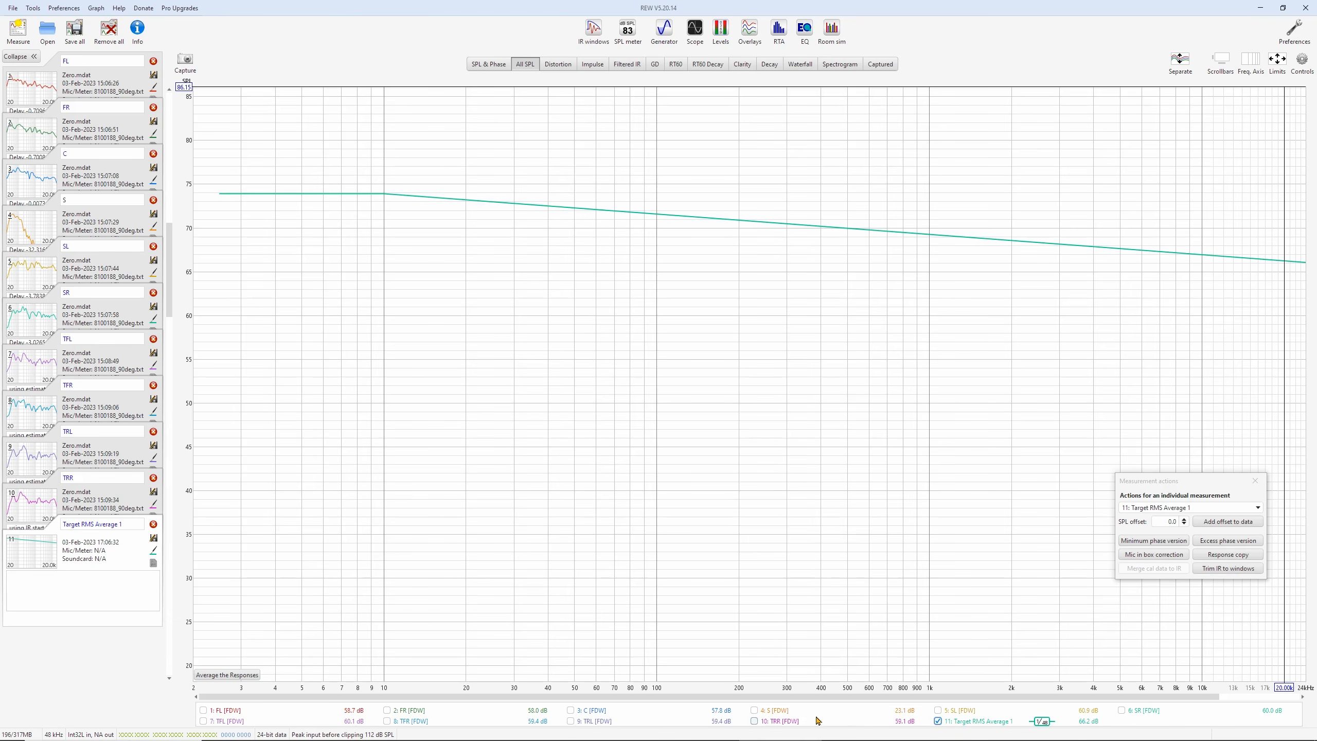
click(755, 711)
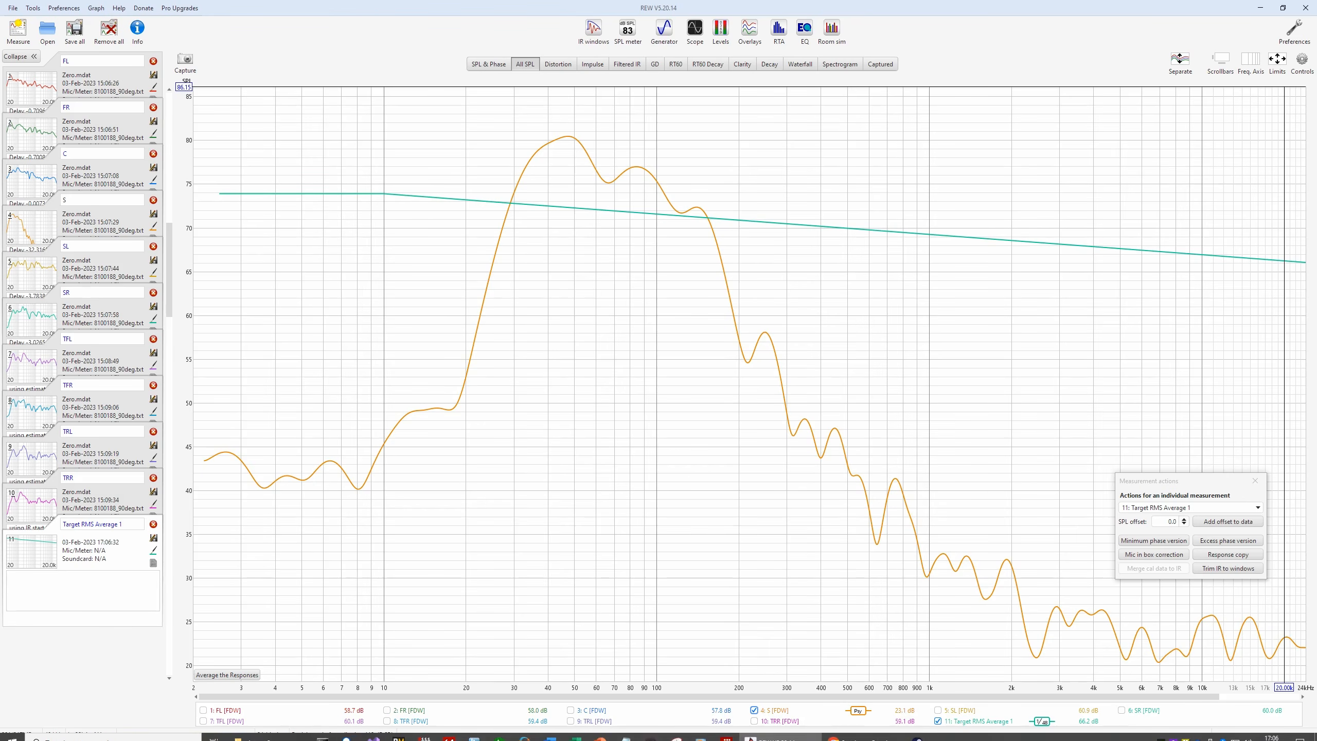
Choose the S measurement for individual actions and lower its SPL offset to -4.3 dB towards the target curve
click(864, 730)
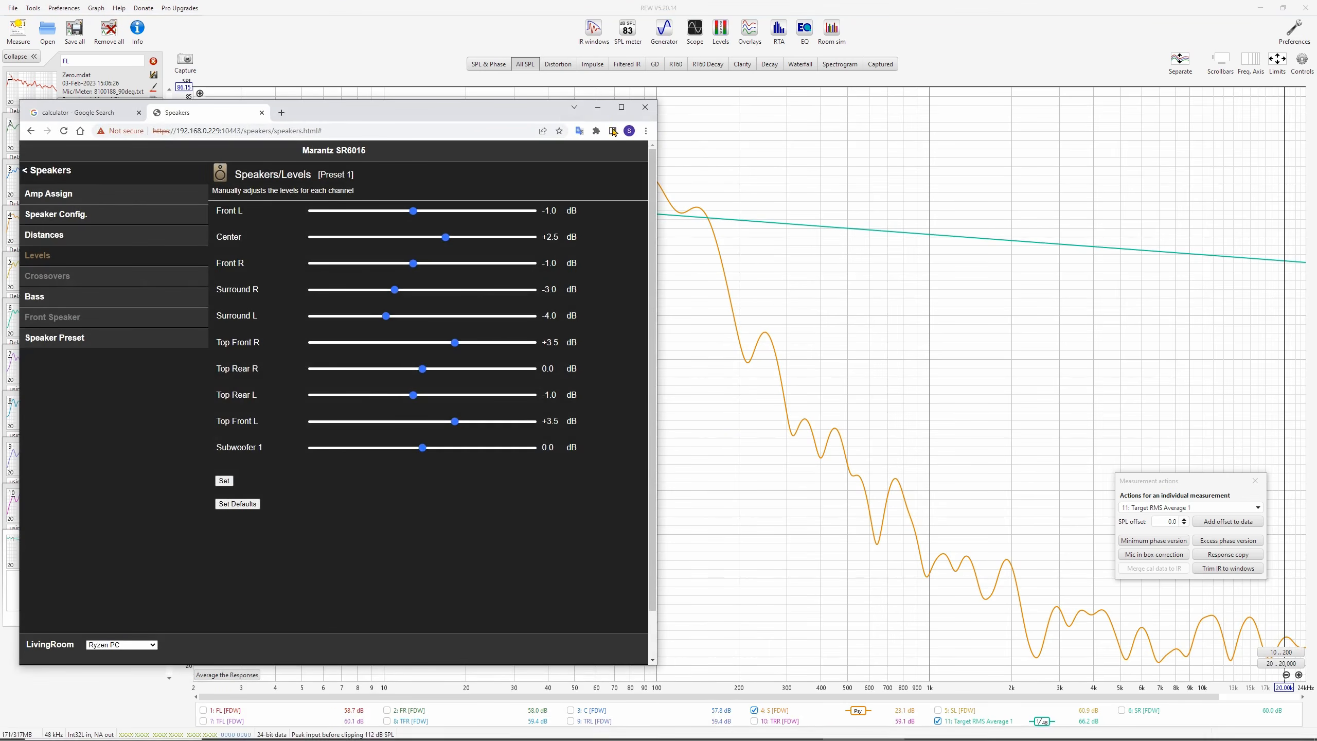
click(597, 108)
click(1206, 508)
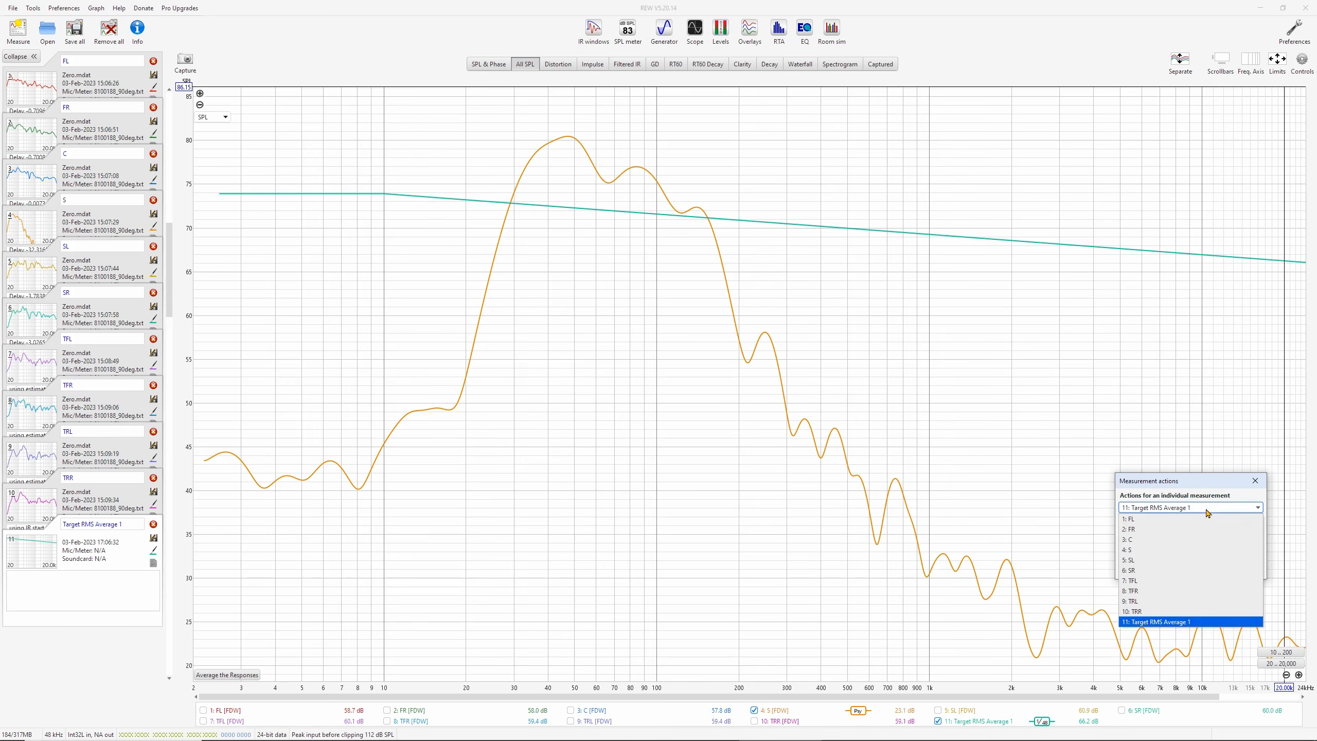
click(1152, 550)
click(1184, 524)
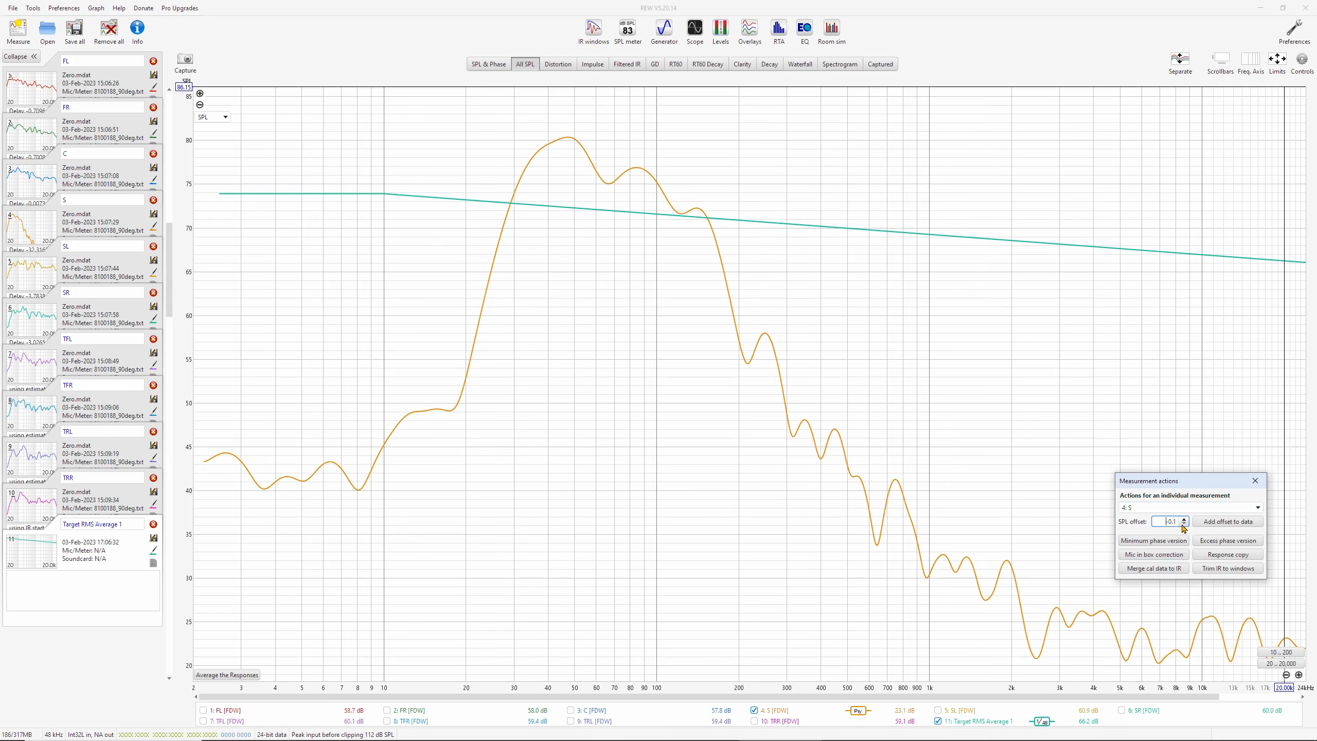
click(1184, 524)
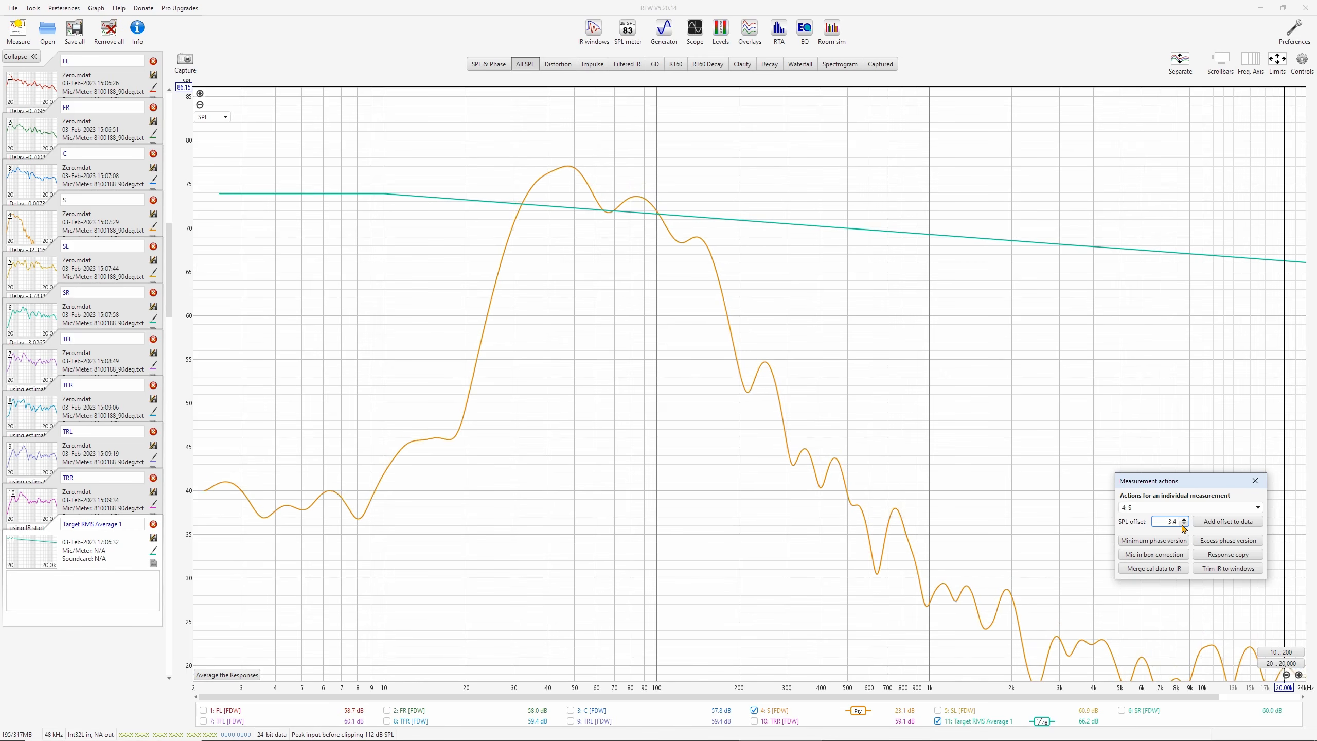
click(1184, 524)
click(1185, 521)
click(1185, 520)
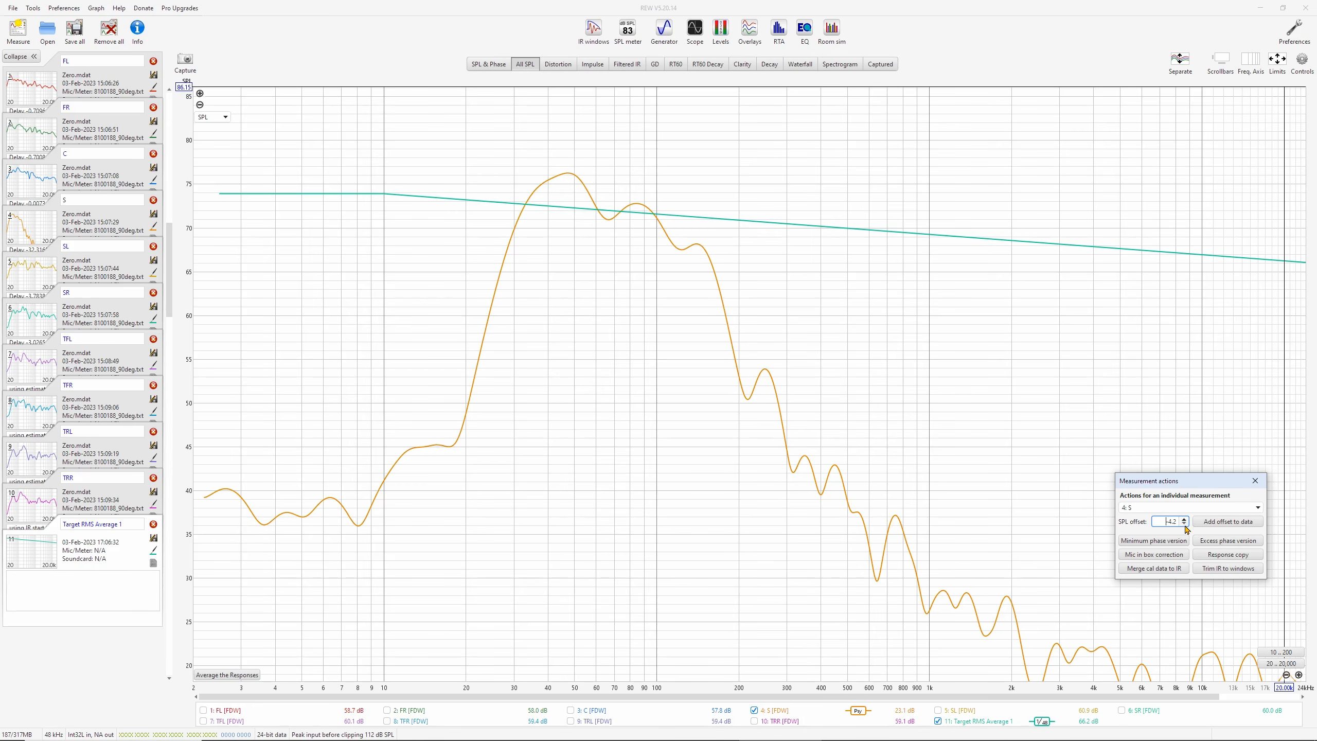
click(1184, 524)
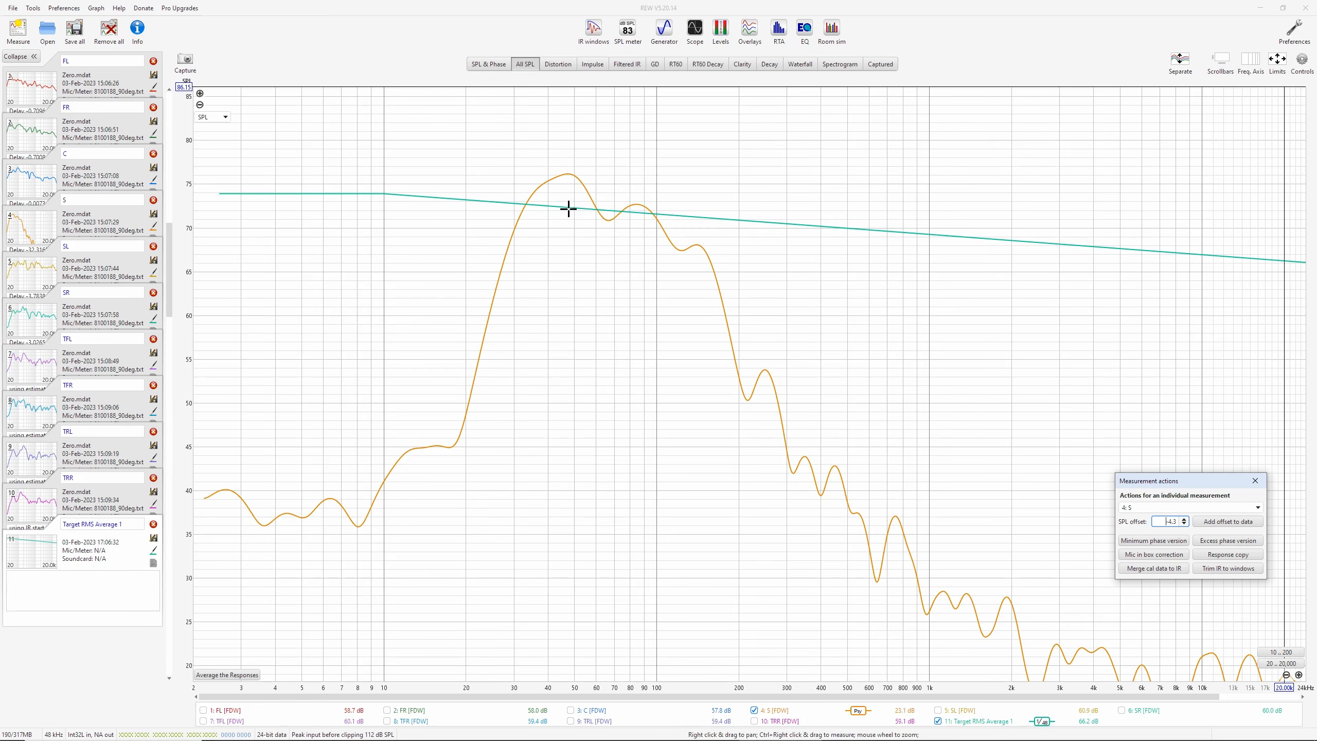
Measure the gaps between the target curve and the S trace's peak and dip, and set the S offset to -4.0 dB
drag(566, 208, 568, 172)
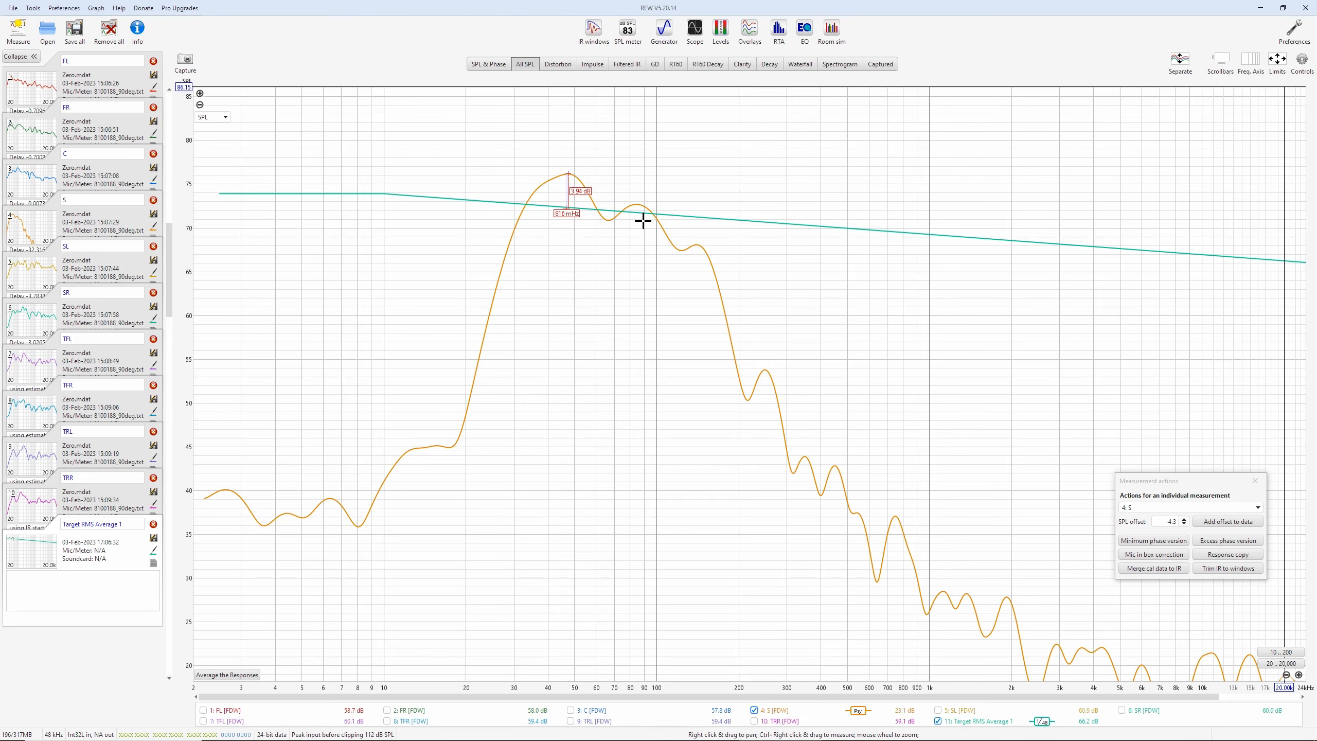
drag(683, 215, 679, 249)
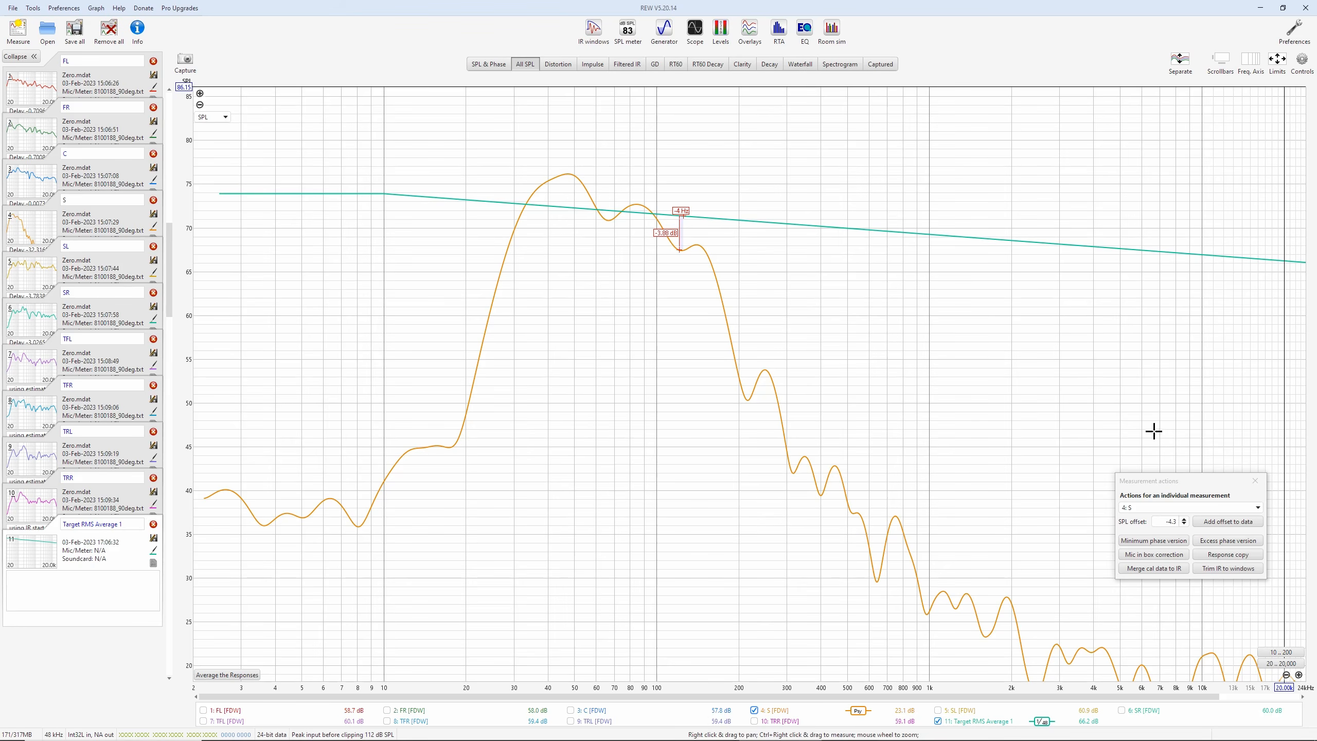
click(1174, 521)
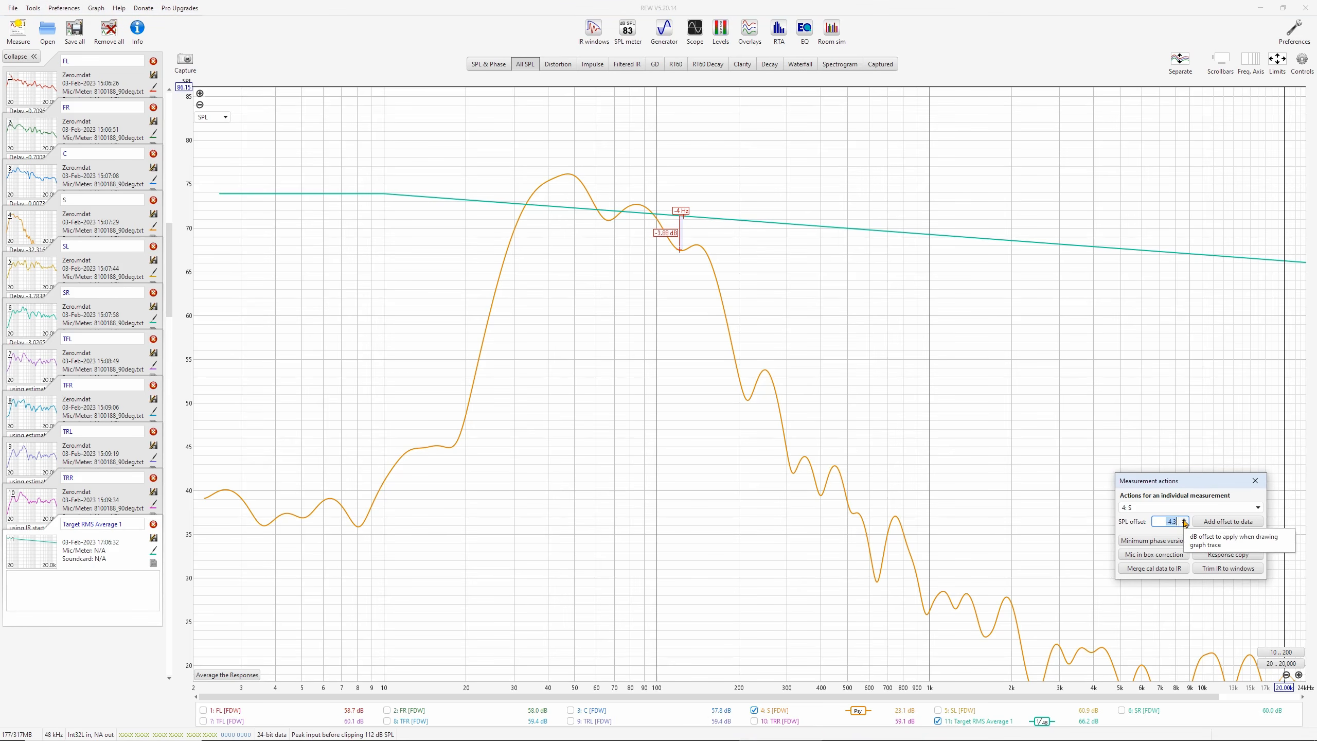
click(1184, 525)
click(1185, 525)
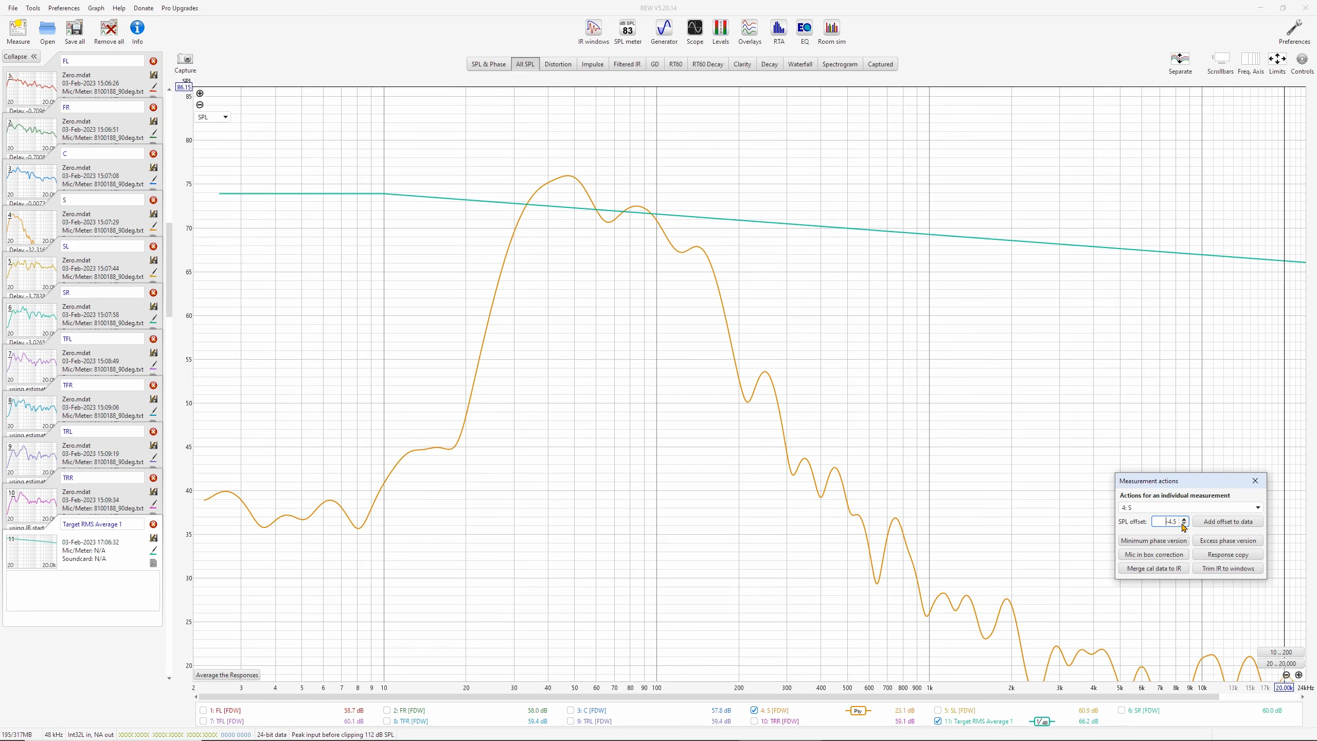
click(1185, 520)
click(1185, 519)
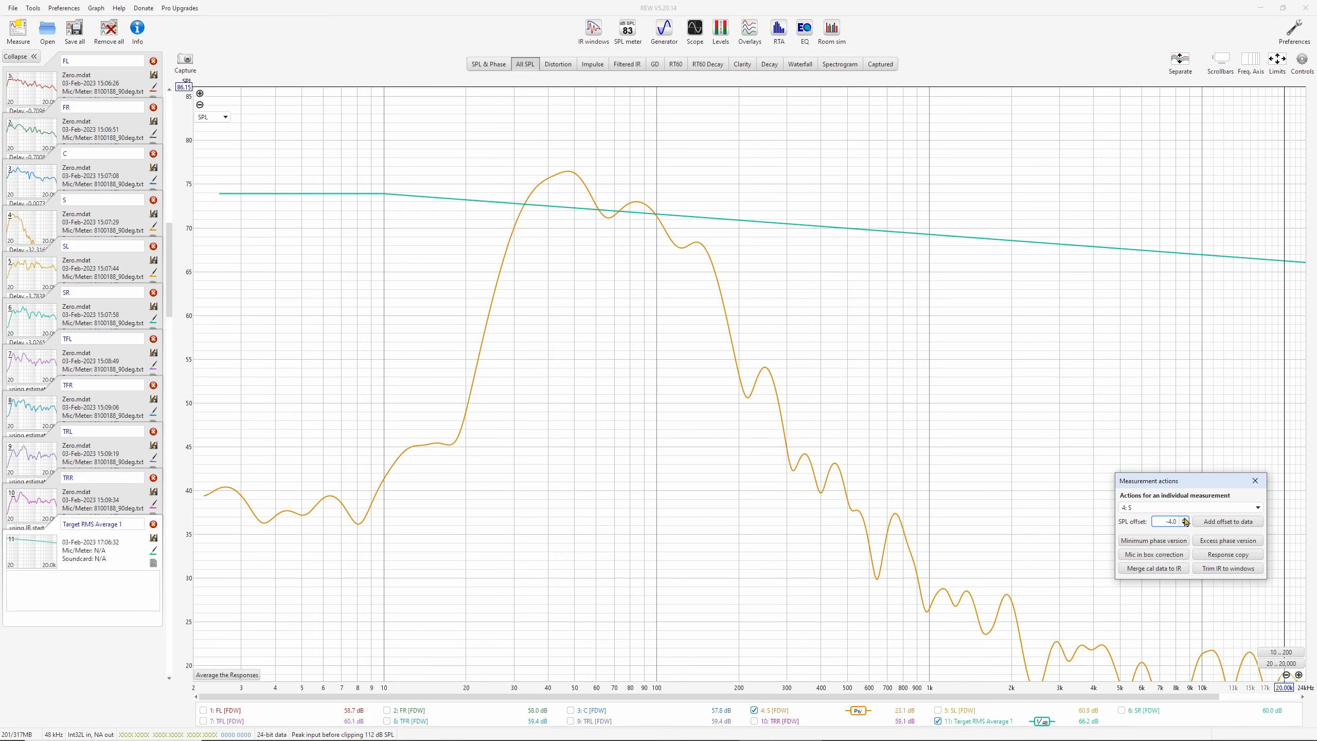
Lower the S measurement's SPL offset to -4.5 dB
click(1187, 525)
click(1187, 525)
click(1186, 525)
click(1186, 525)
Switch to the Marantz speaker levels page in the browser, set Subwoofer 1 to -4.5 dB and apply it
click(861, 737)
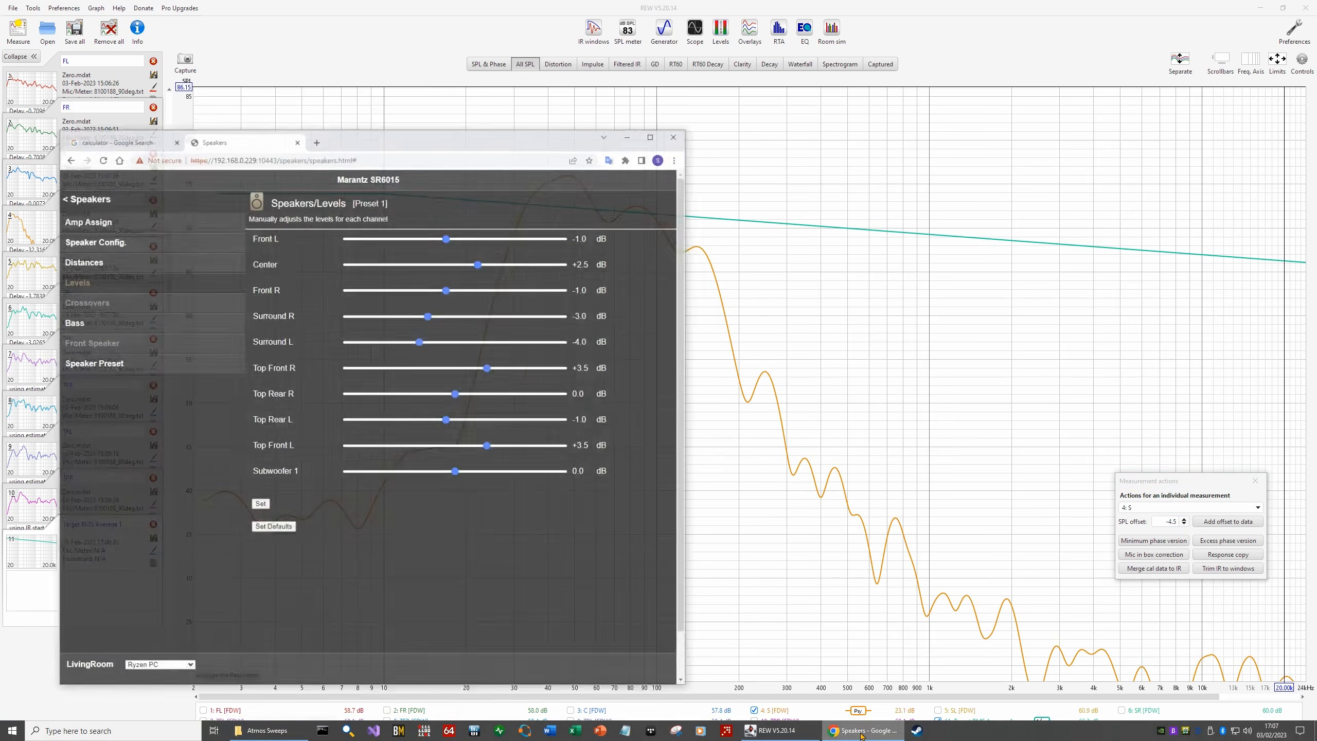
drag(423, 448, 381, 449)
click(224, 481)
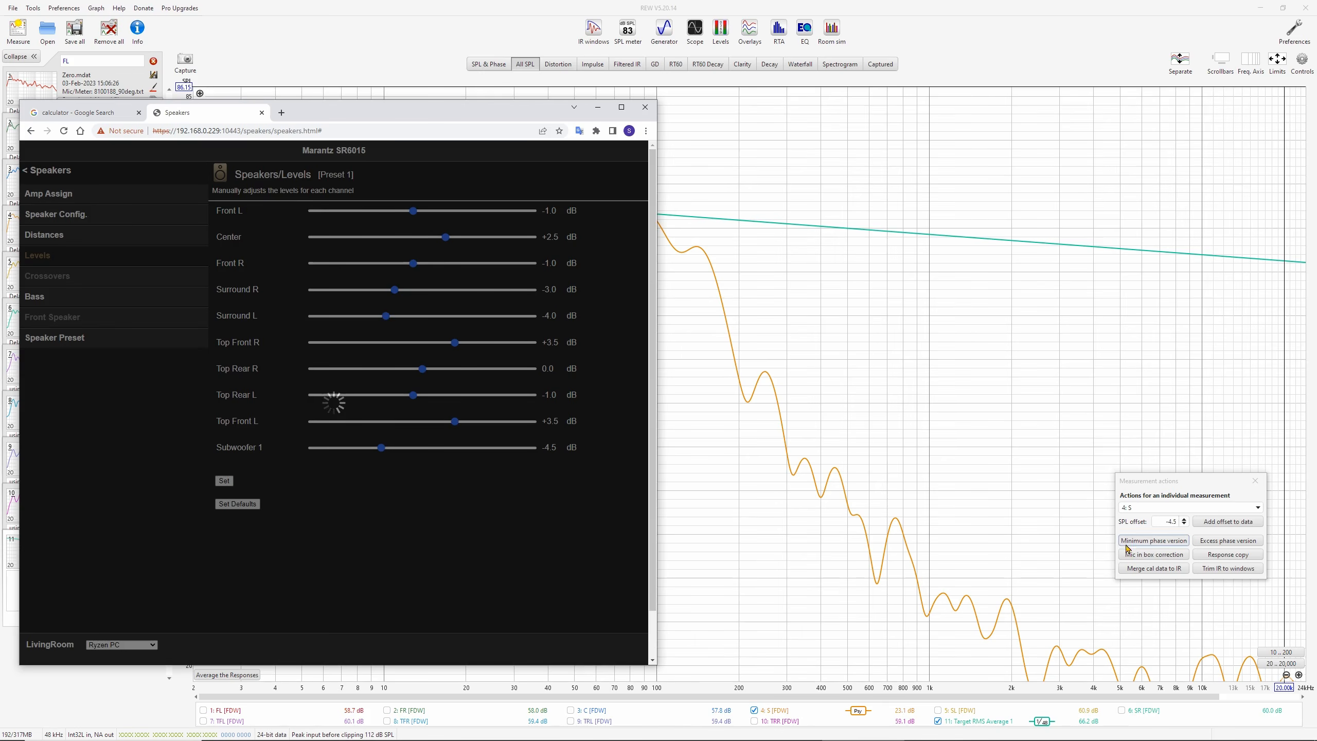
Add the SPL offset to the S measurement's data and display all traces on the graph
click(1237, 523)
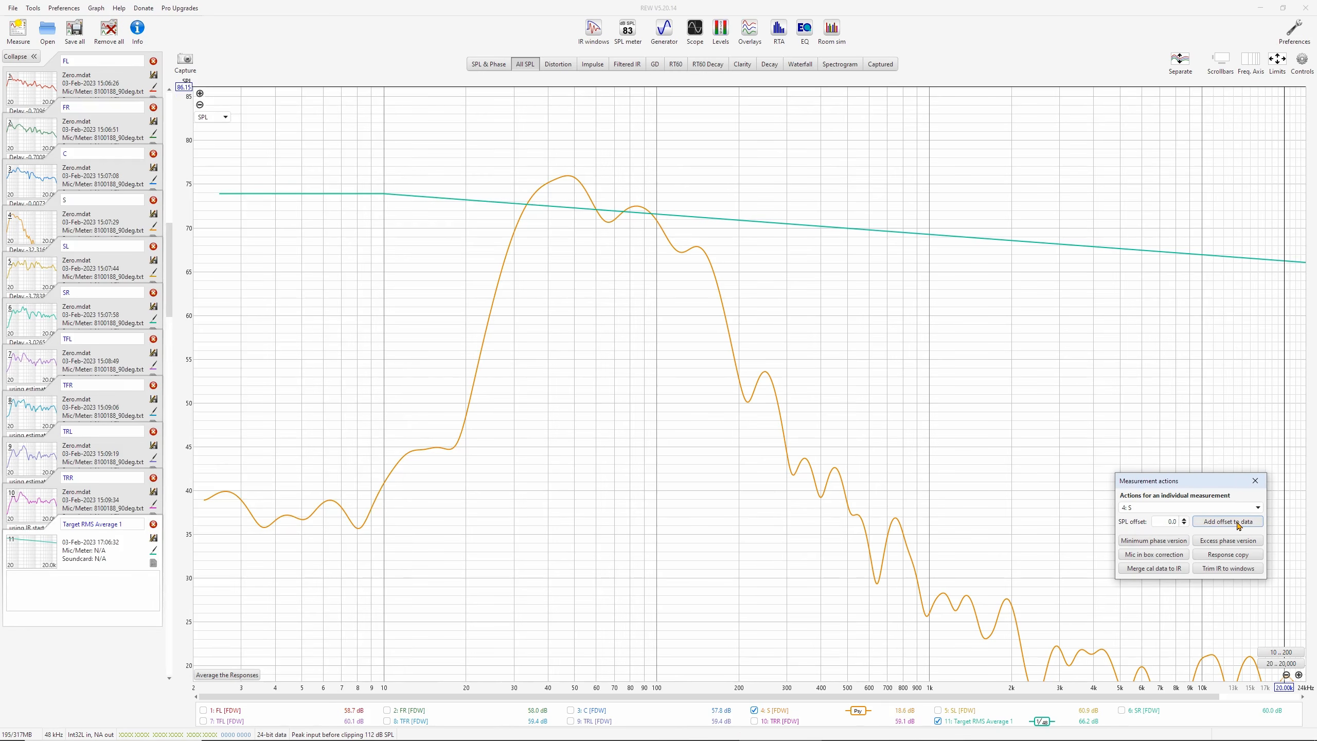
click(1251, 488)
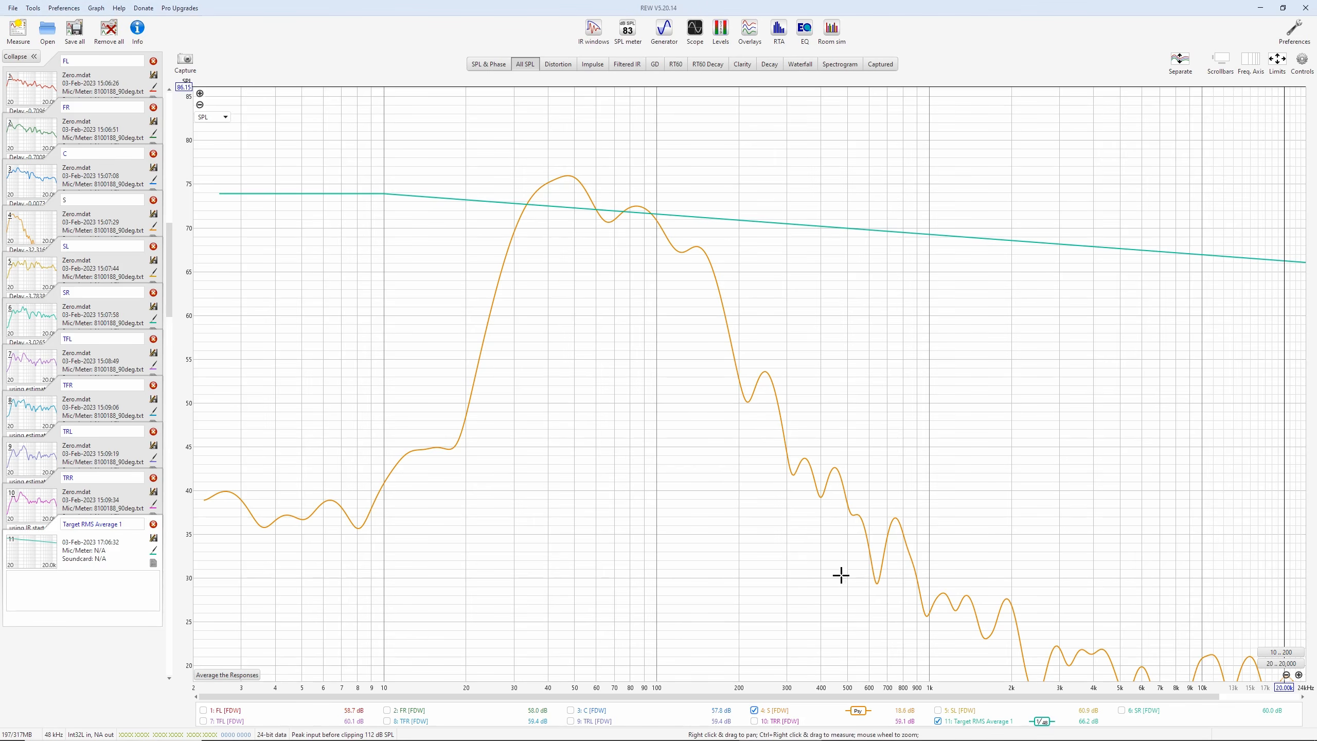
right_click(697, 722)
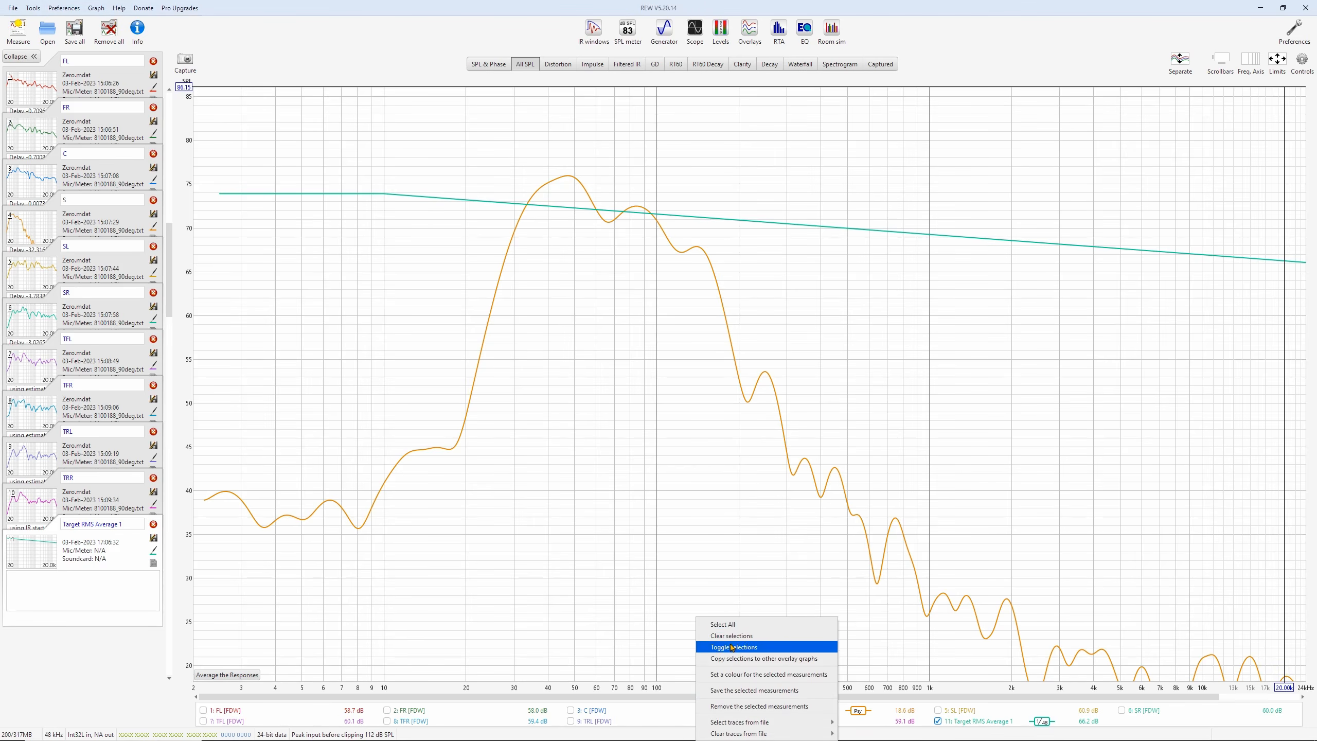
click(729, 625)
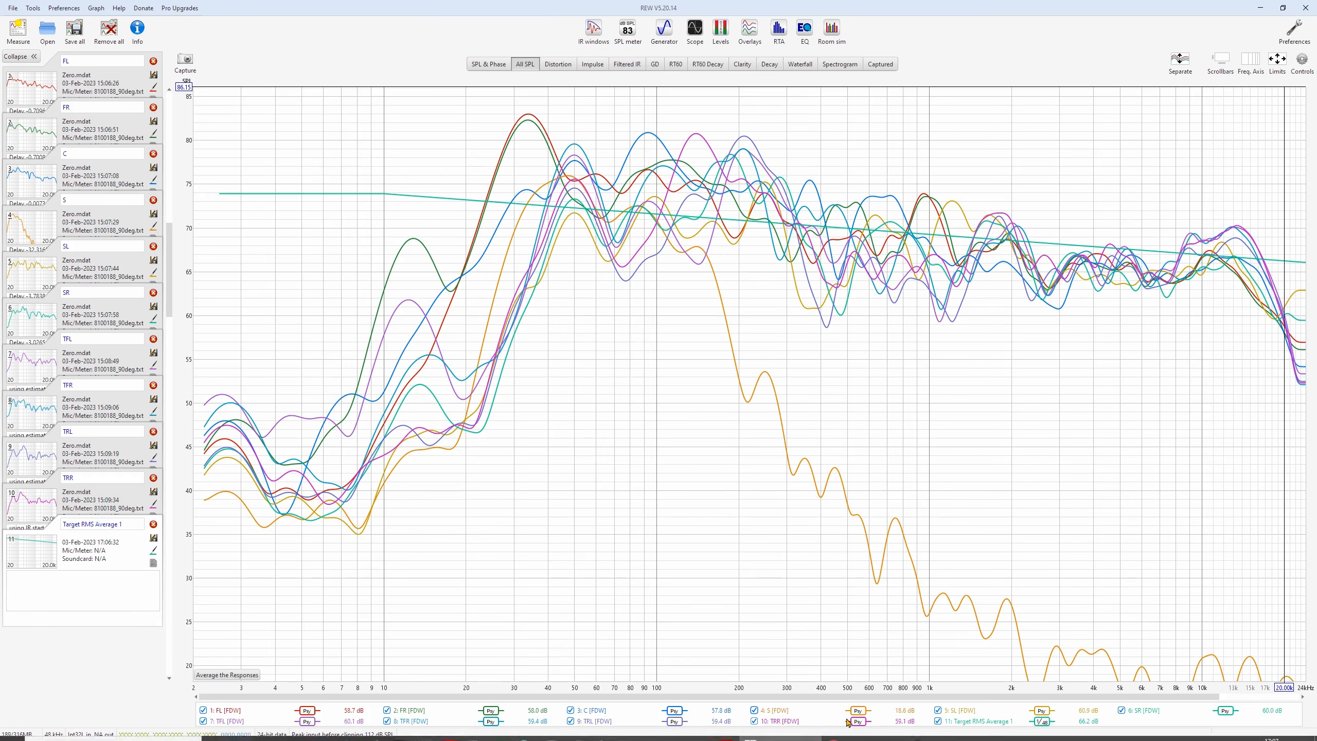
Open Trace arithmetic with Target RMS Average 1 as trace A, and rename that measurement as Target
click(1302, 63)
click(1259, 99)
mouse_move(210, 15)
mouse_down()
mouse_move(966, 341)
mouse_move(1179, 410)
mouse_up()
click(1183, 422)
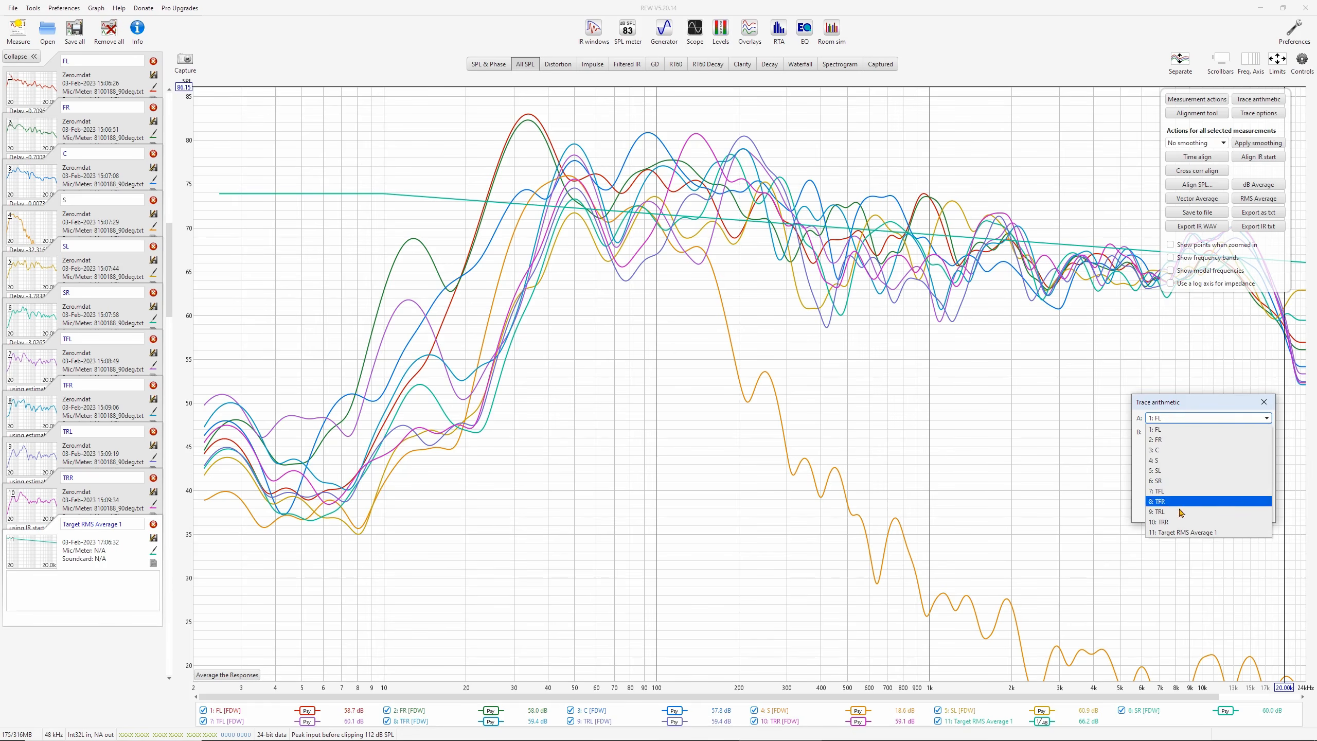
click(1186, 539)
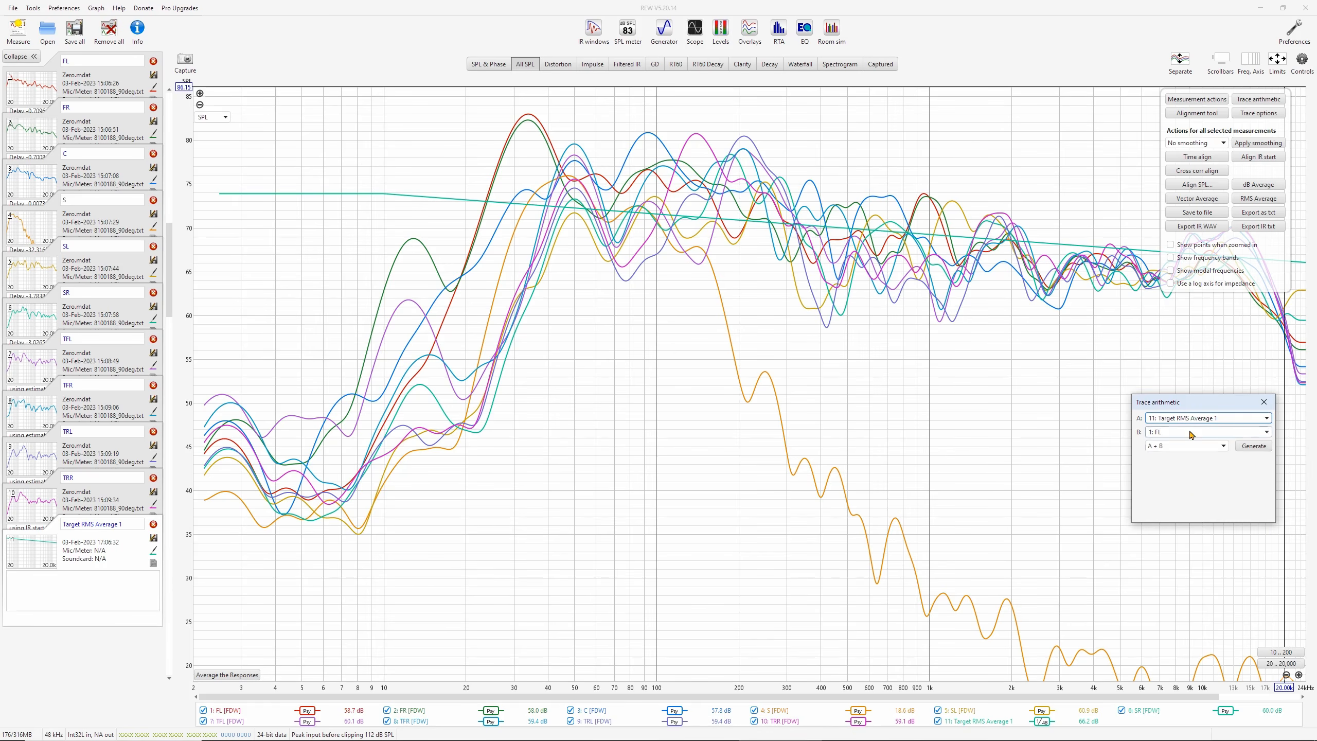
click(141, 525)
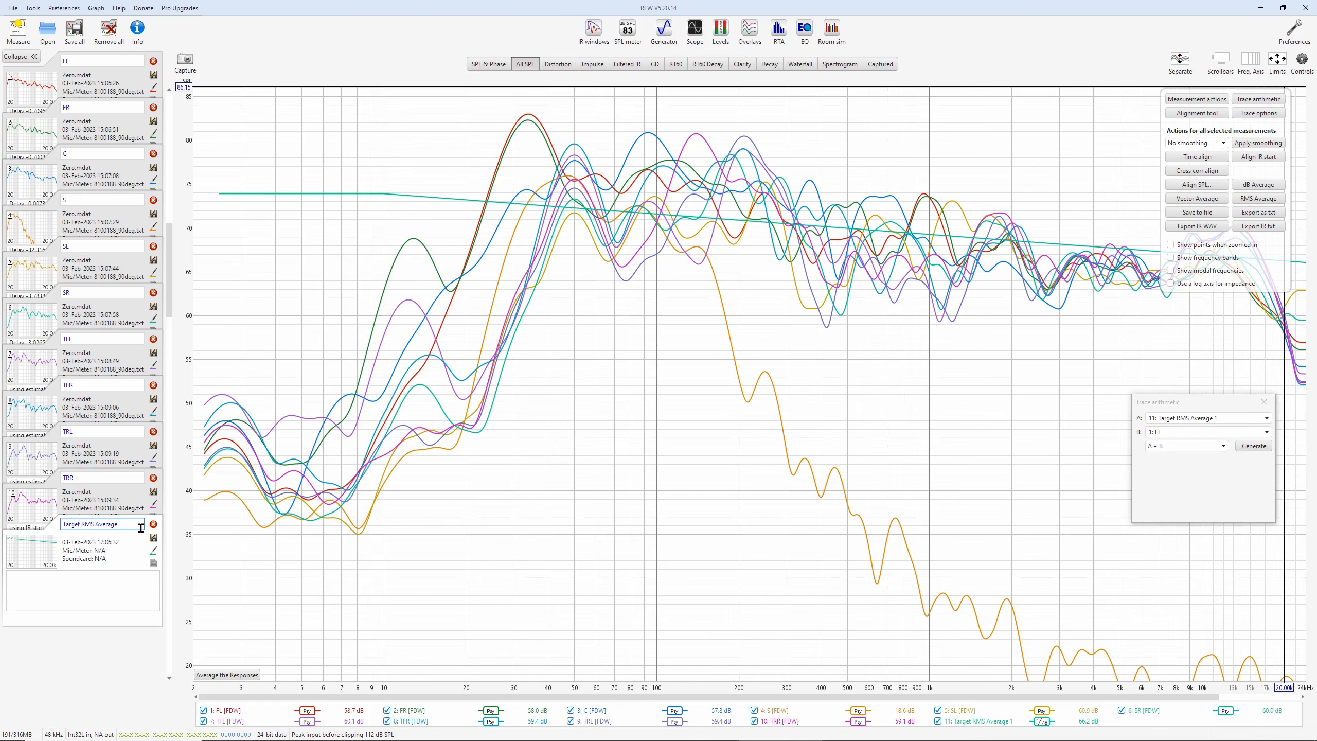
key(Return)
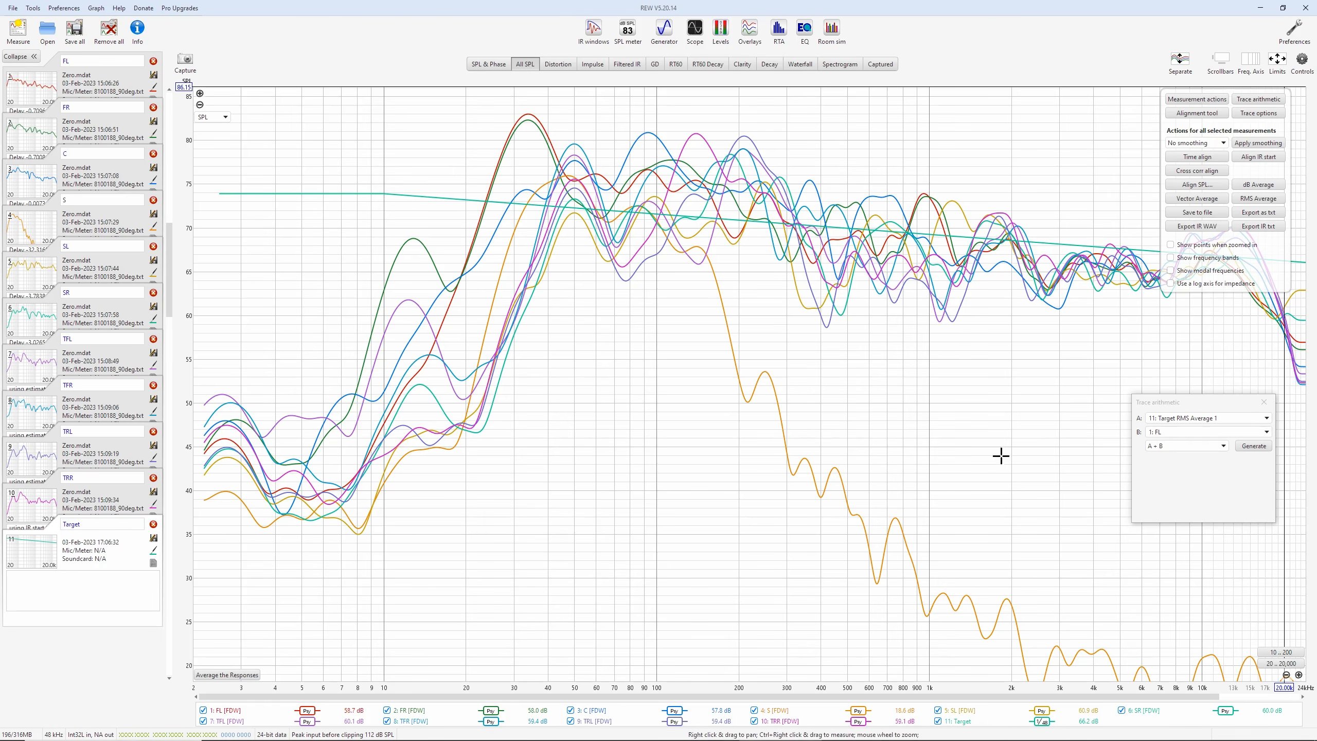
Generate the |A| / |B| trace of Target over FL and bring the whole curve into view
click(1202, 445)
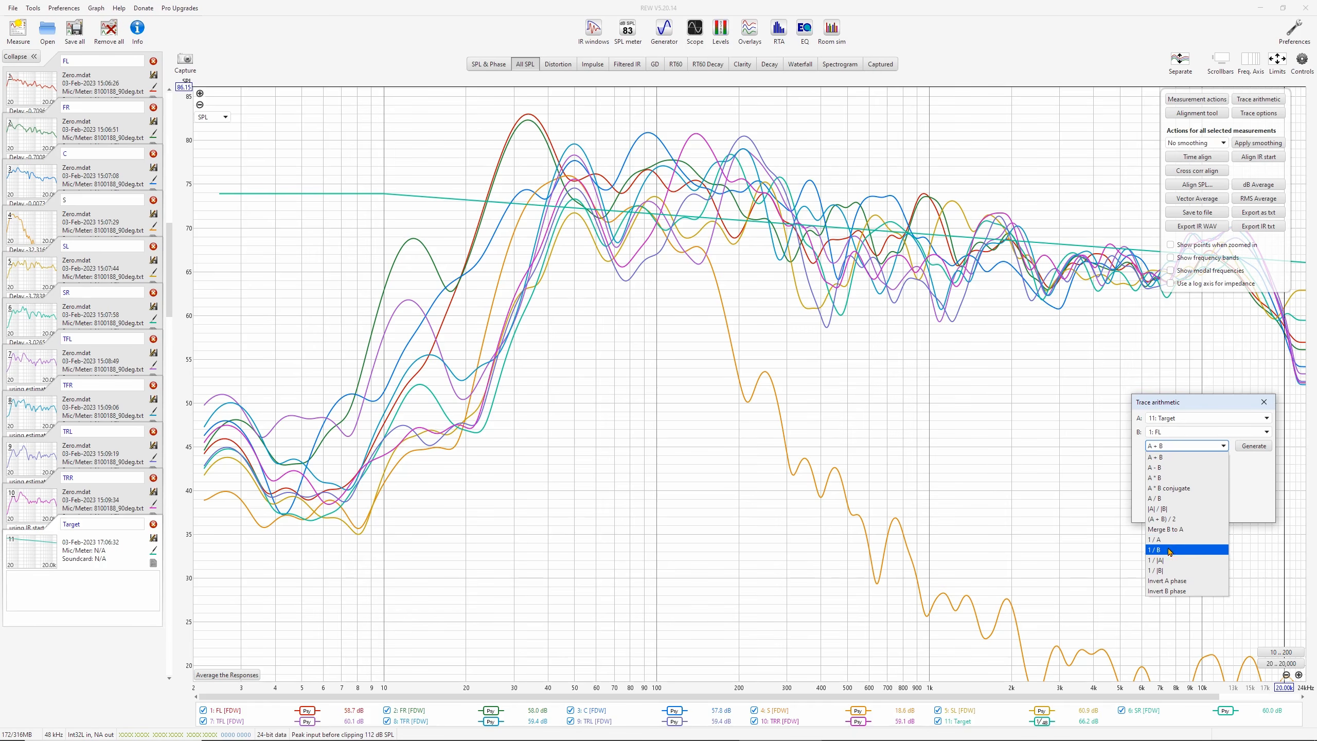
click(1173, 509)
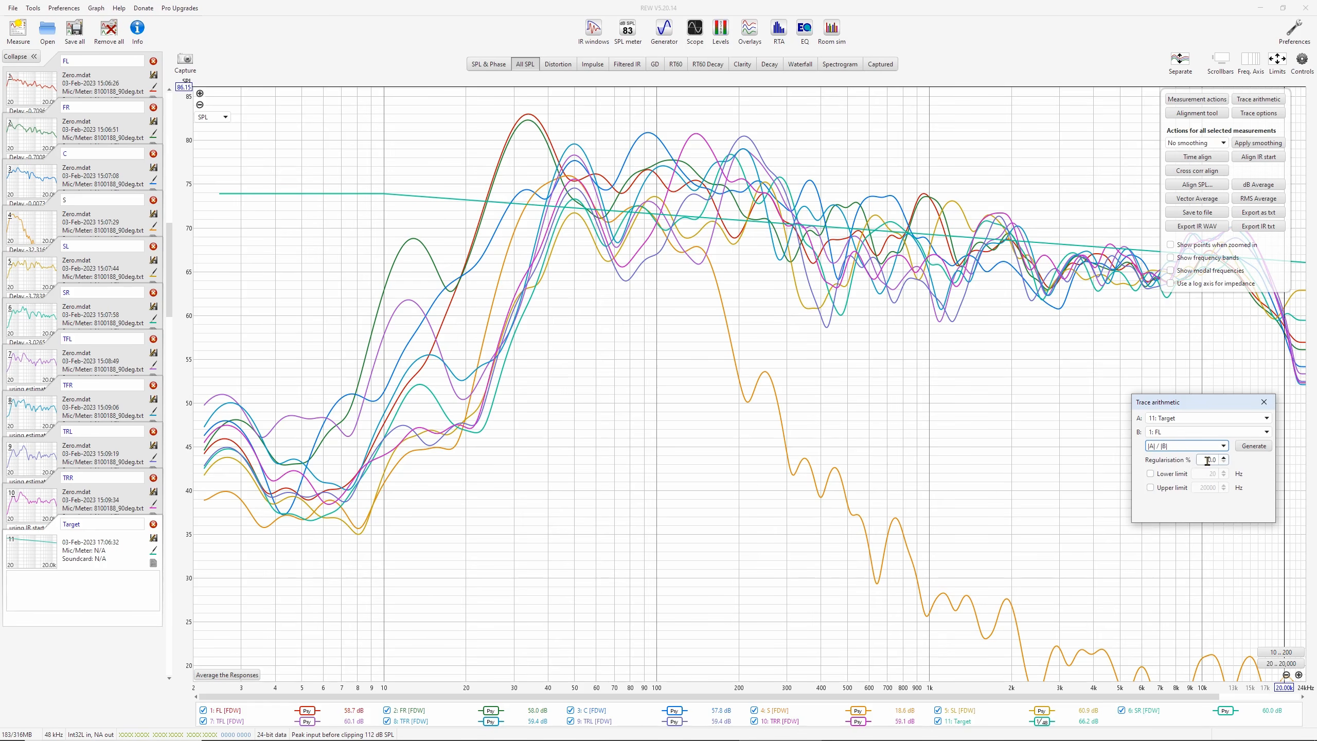
click(1254, 446)
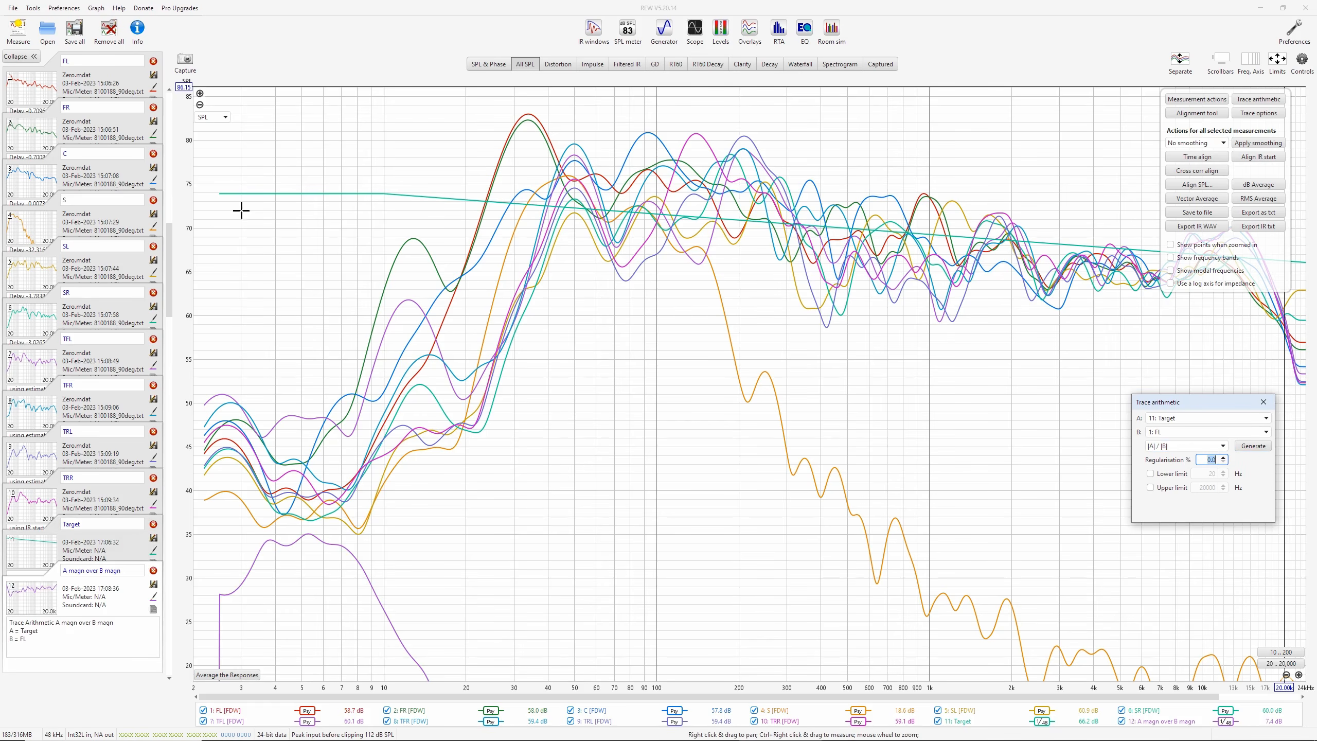
click(199, 105)
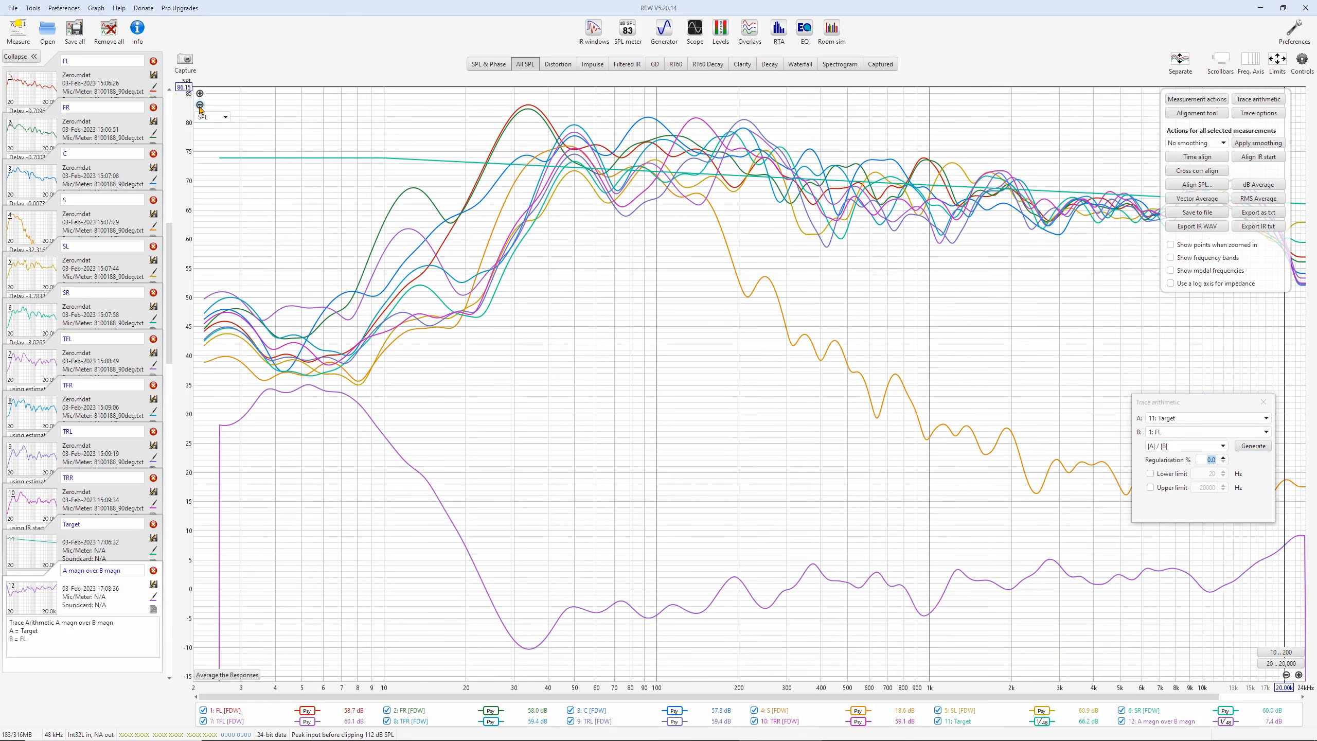
click(240, 589)
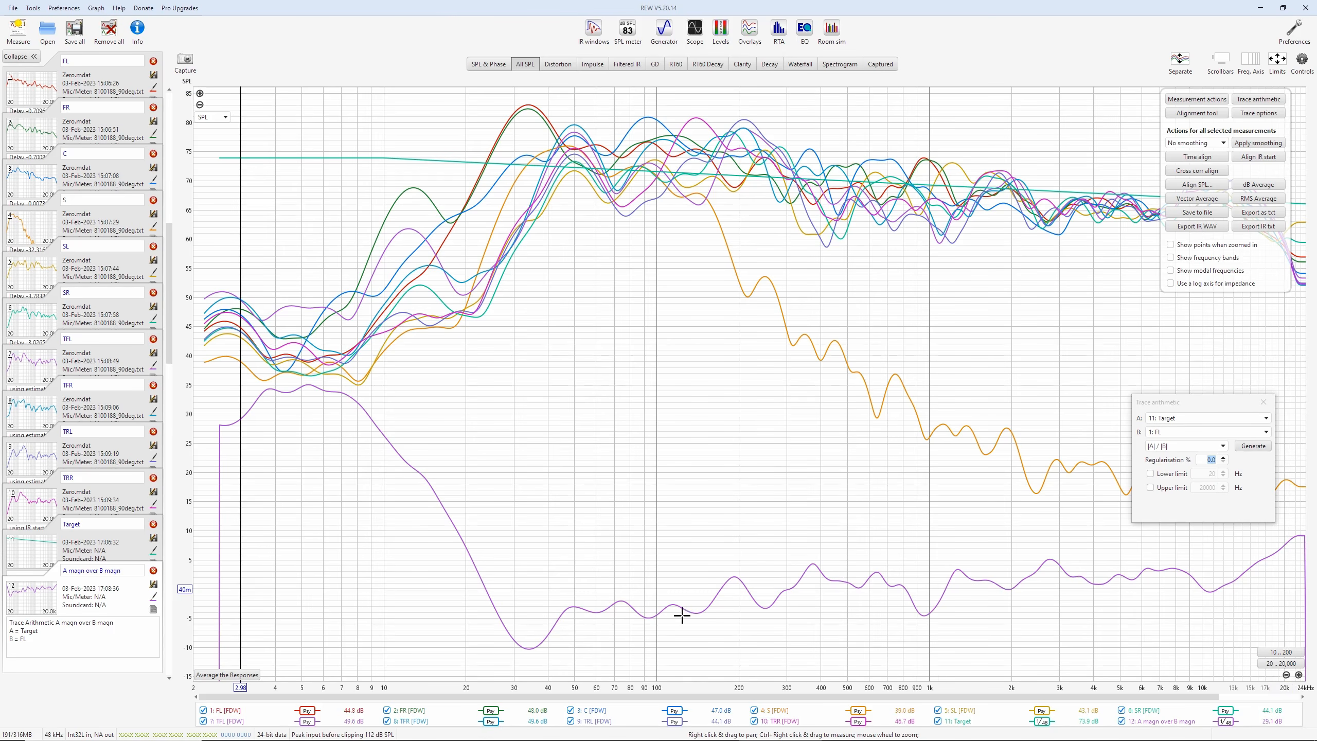
Display only the FL, Target and A magn over B magn traces
right_click(623, 714)
click(657, 633)
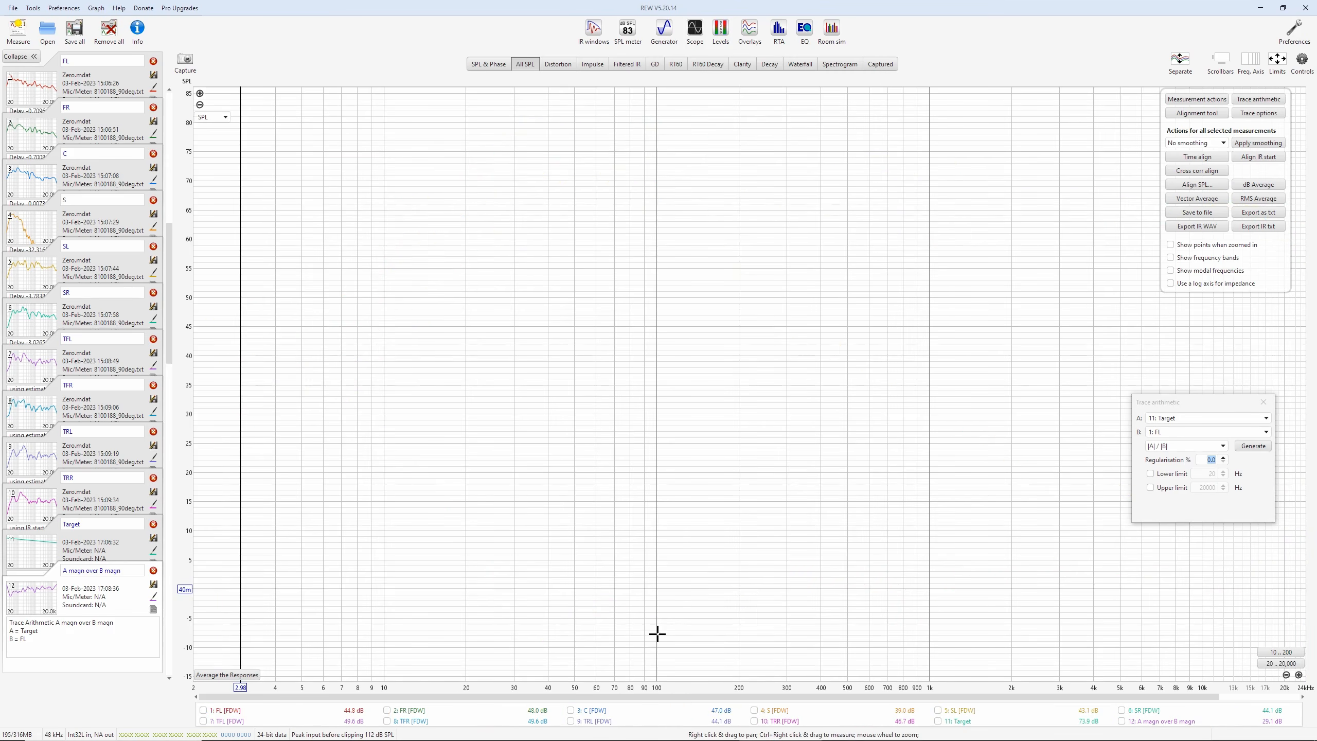
click(203, 710)
click(936, 722)
click(1161, 724)
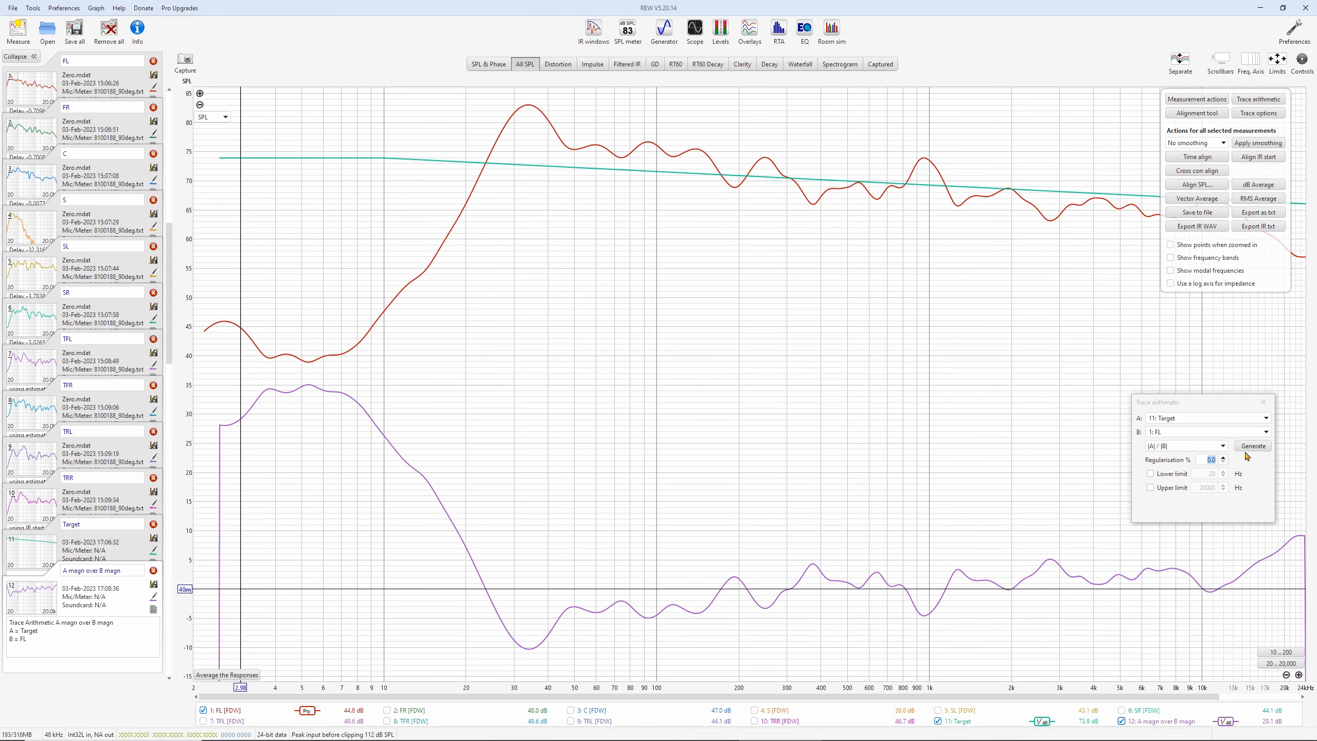
Generate |A| / |B| traces of Target over FR and Target over C
click(1195, 435)
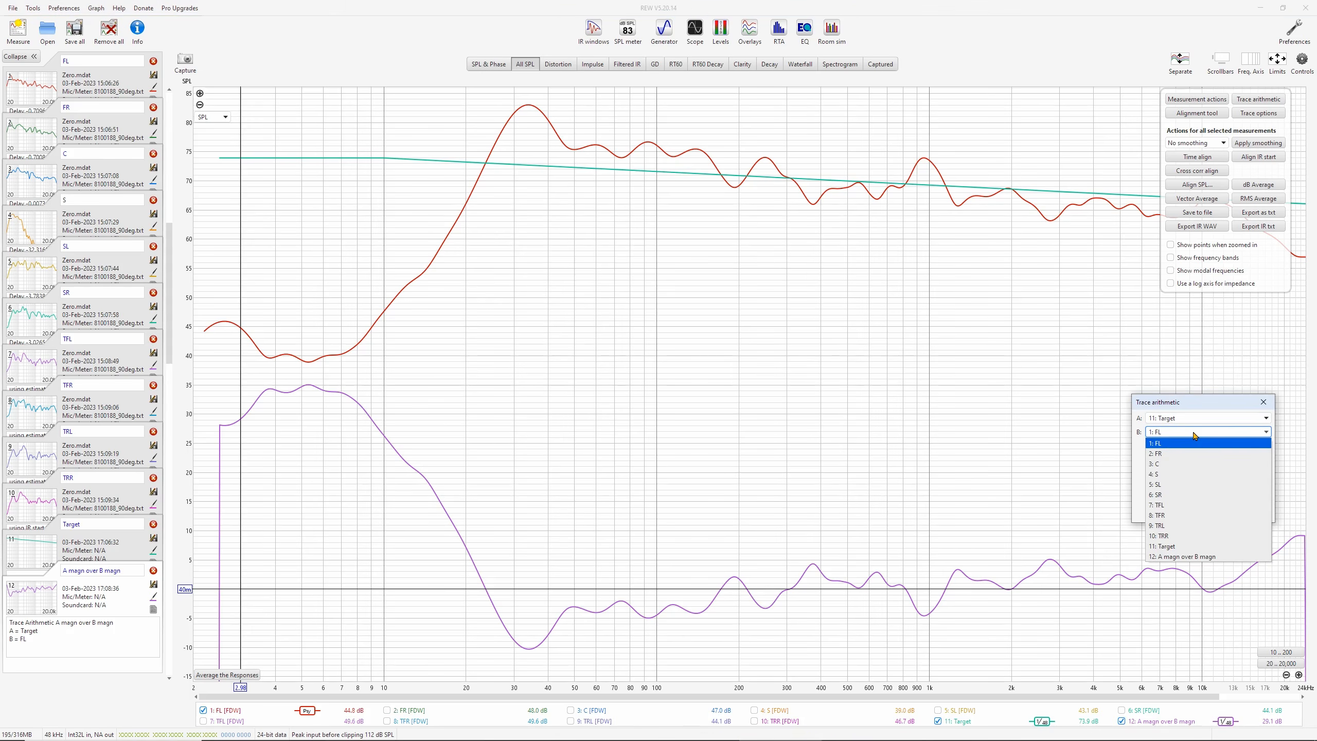
click(1192, 457)
click(1254, 446)
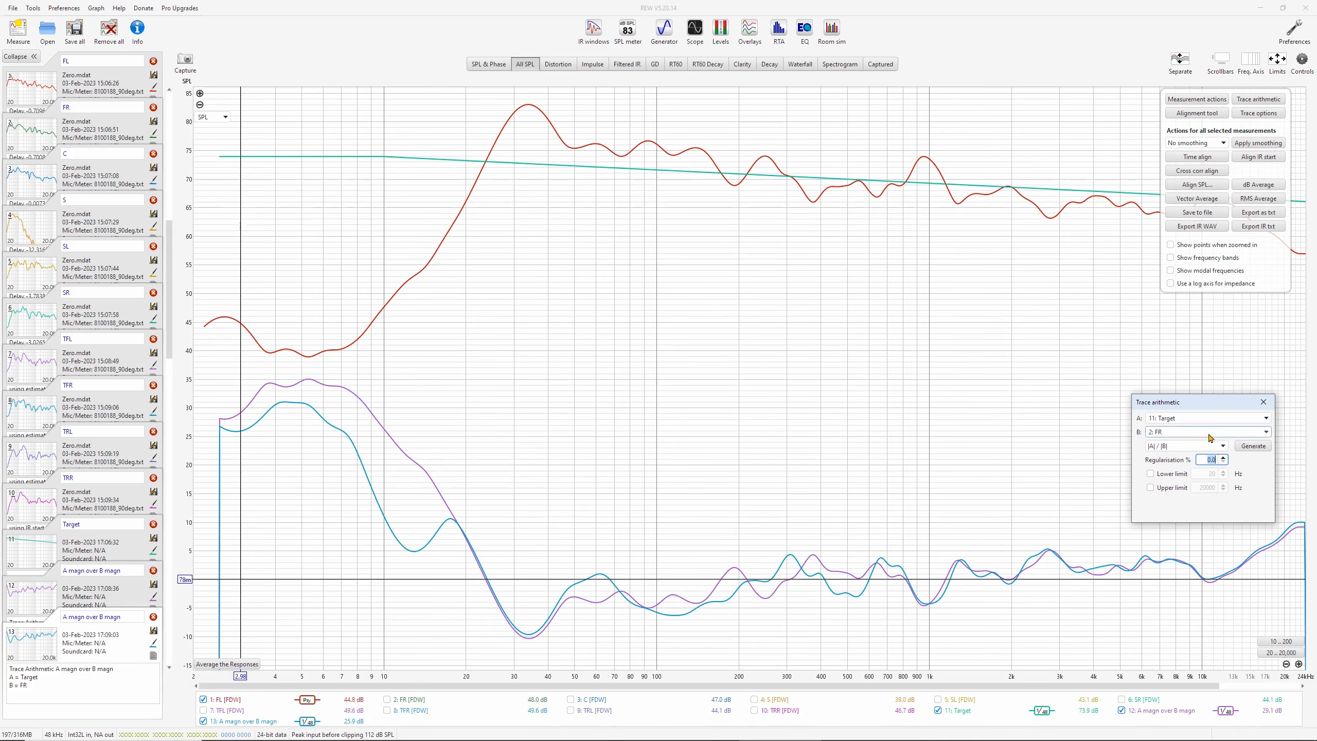
click(1206, 434)
click(1190, 465)
click(1253, 447)
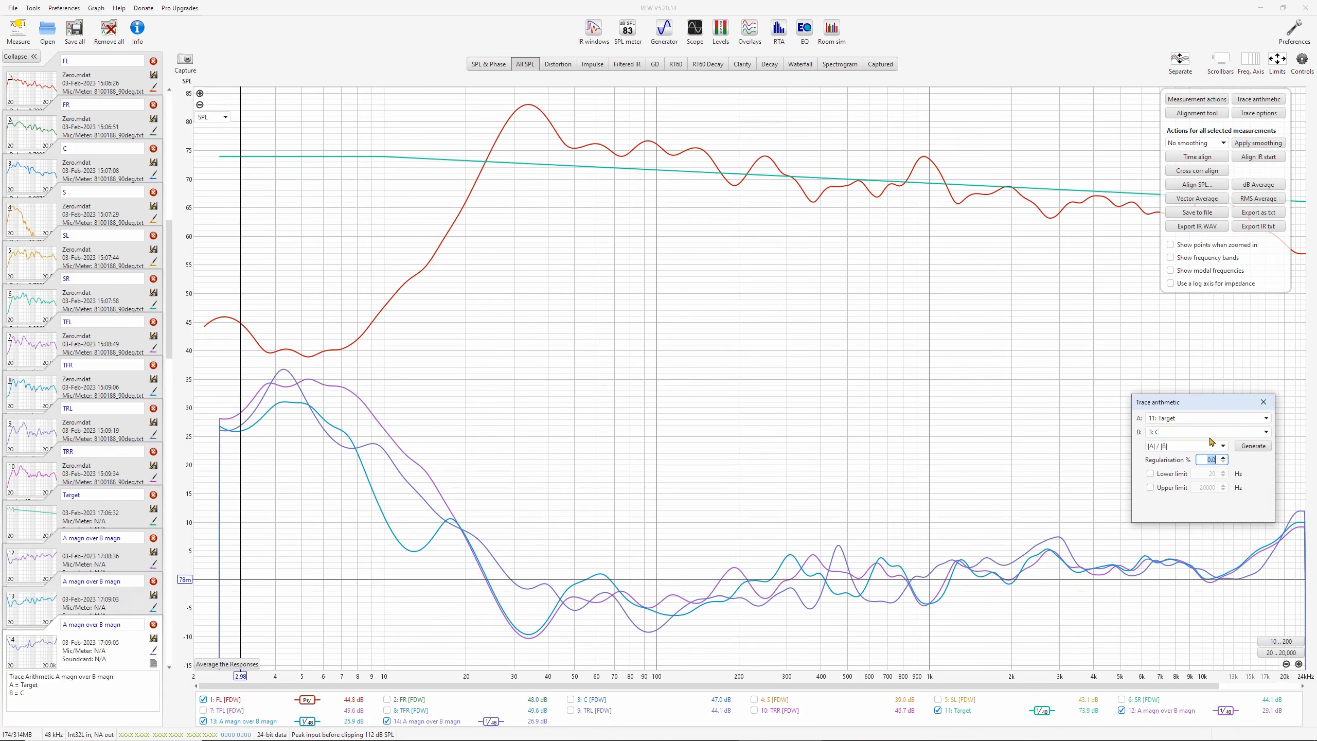
Generate |A| / |B| traces of Target over S and Target over SL
click(1197, 434)
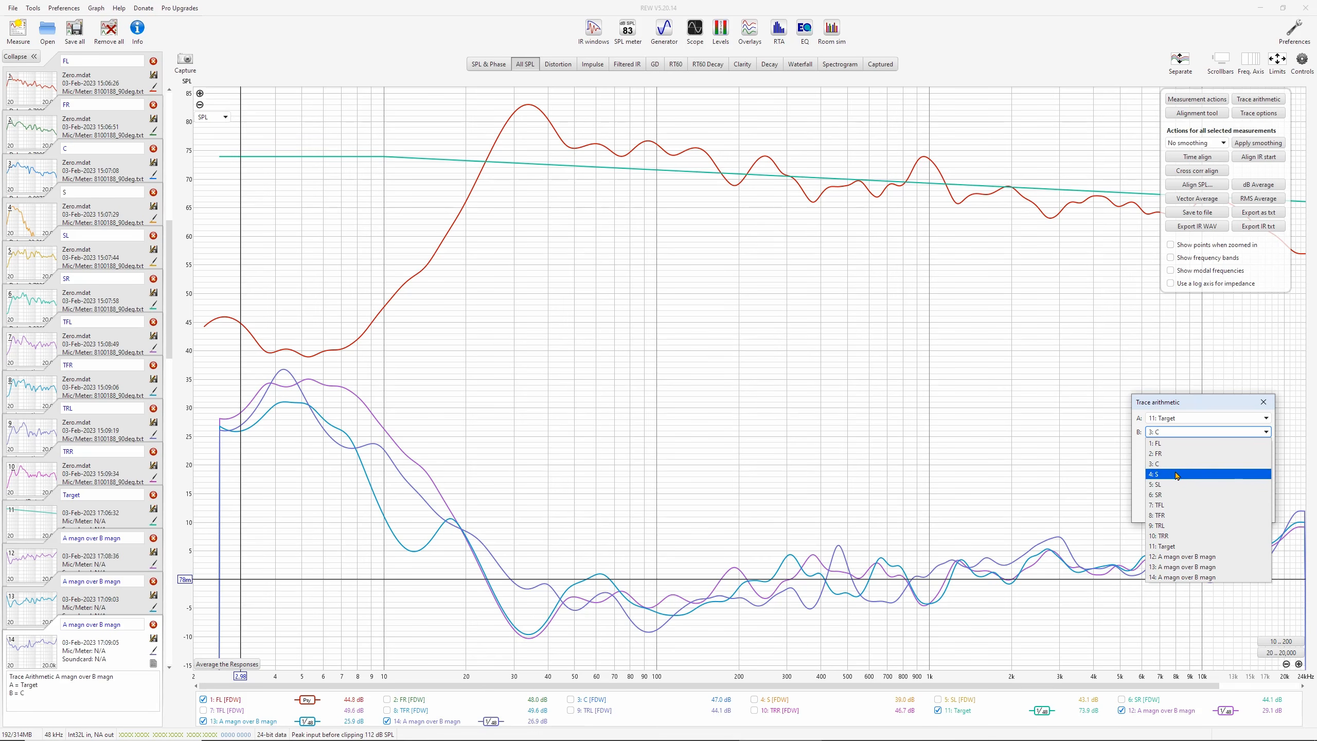
click(1162, 474)
click(1254, 446)
click(1185, 434)
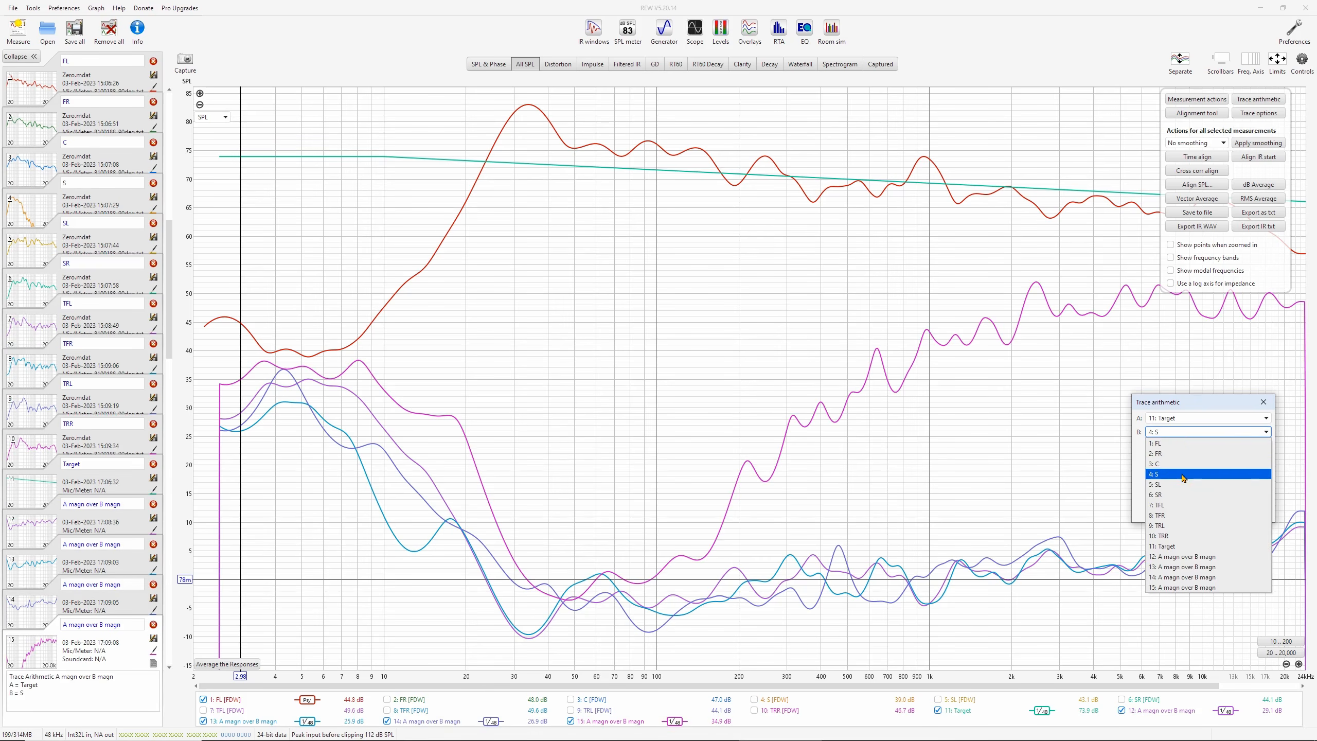
click(1185, 483)
click(1243, 447)
Generate |A| / |B| traces of Target over SR and Target over TFL
click(1208, 433)
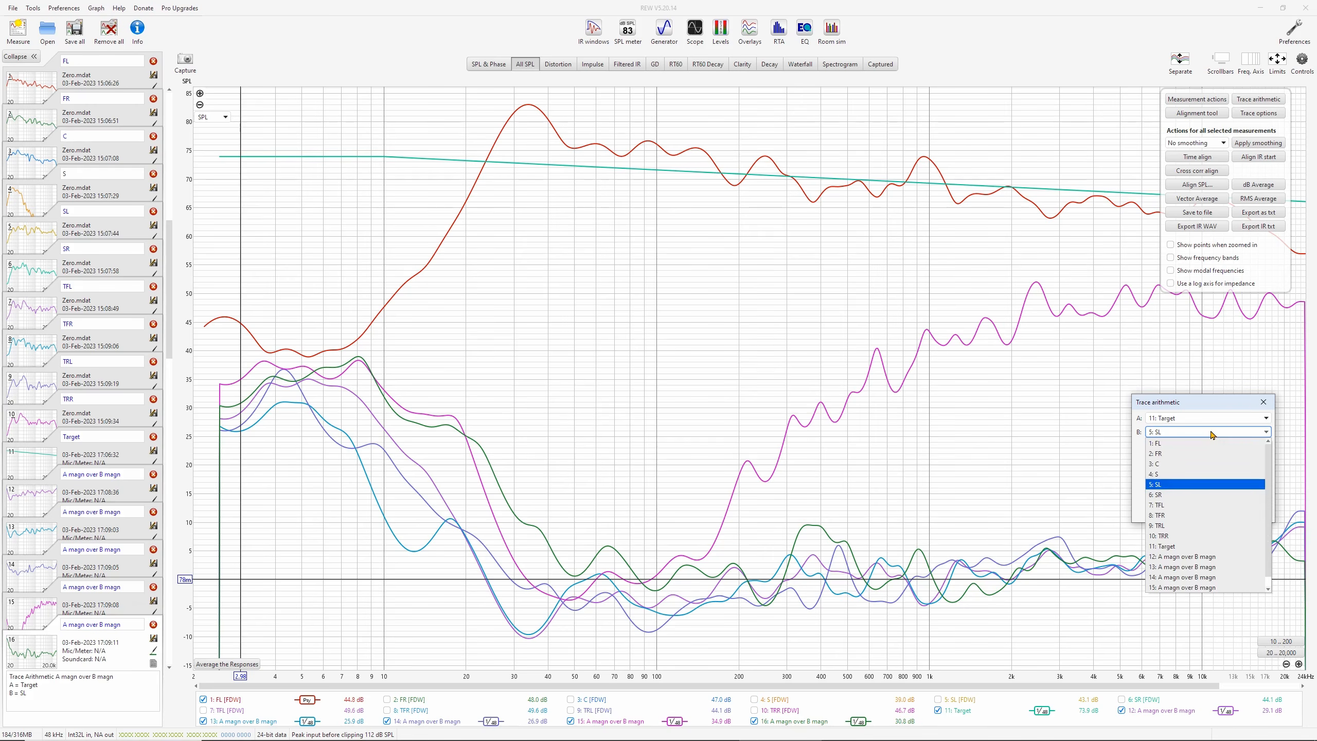
click(1187, 492)
click(1253, 446)
click(1220, 434)
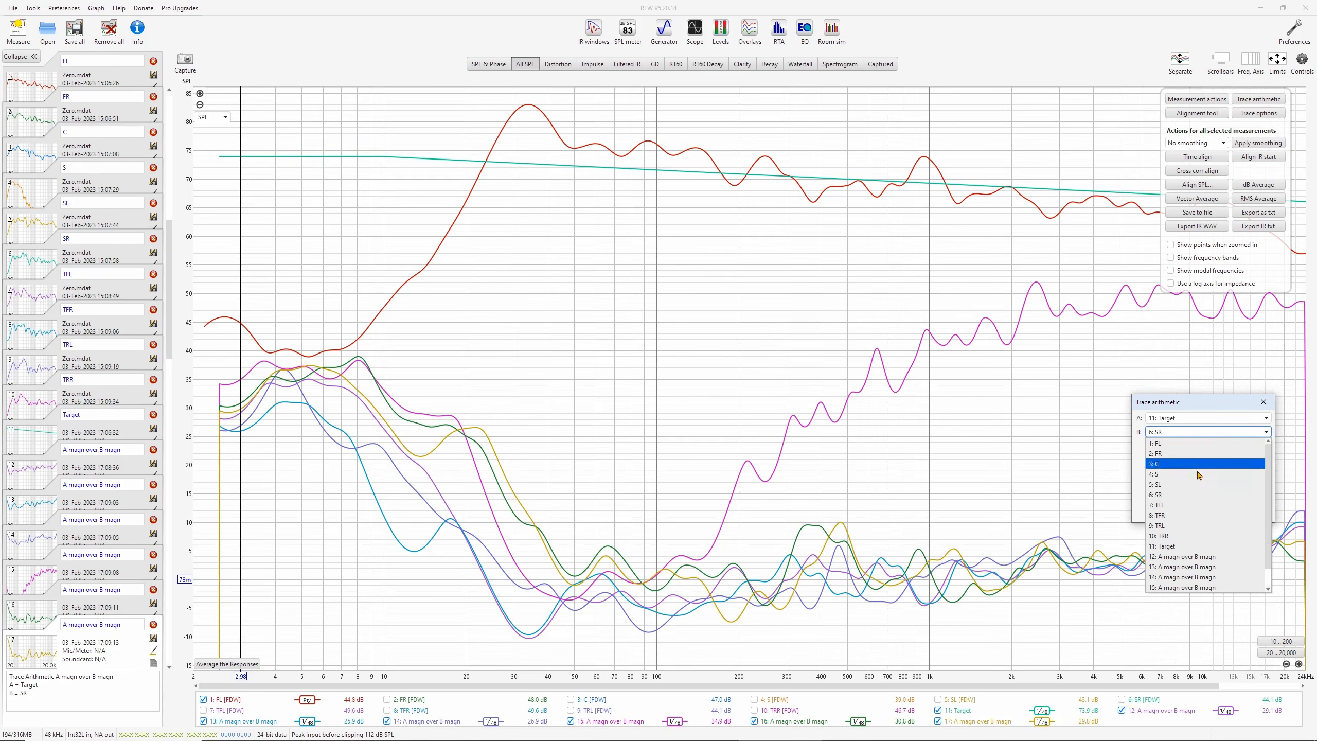
click(1187, 500)
click(1254, 447)
Generate |A| / |B| traces of Target over TRL and Target over TRR
click(1216, 433)
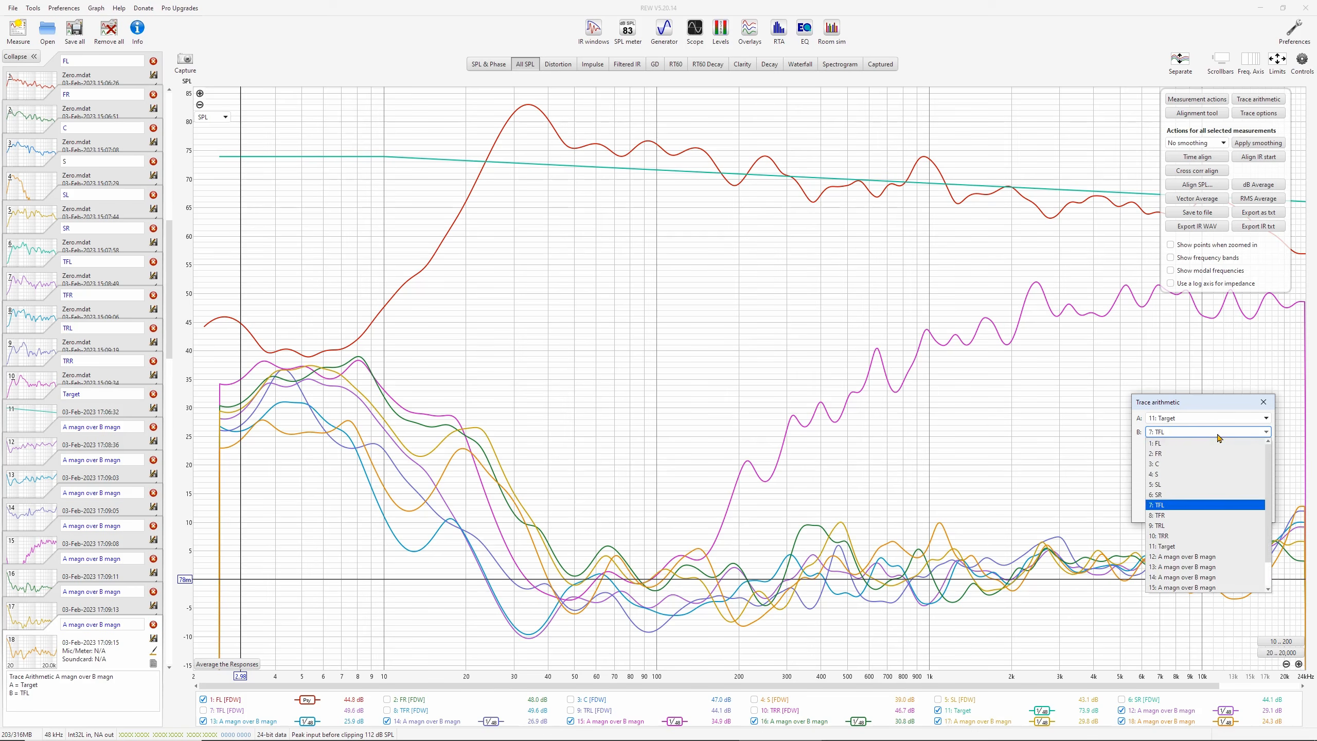
click(1188, 509)
click(1254, 448)
click(1244, 433)
click(1229, 518)
click(1252, 447)
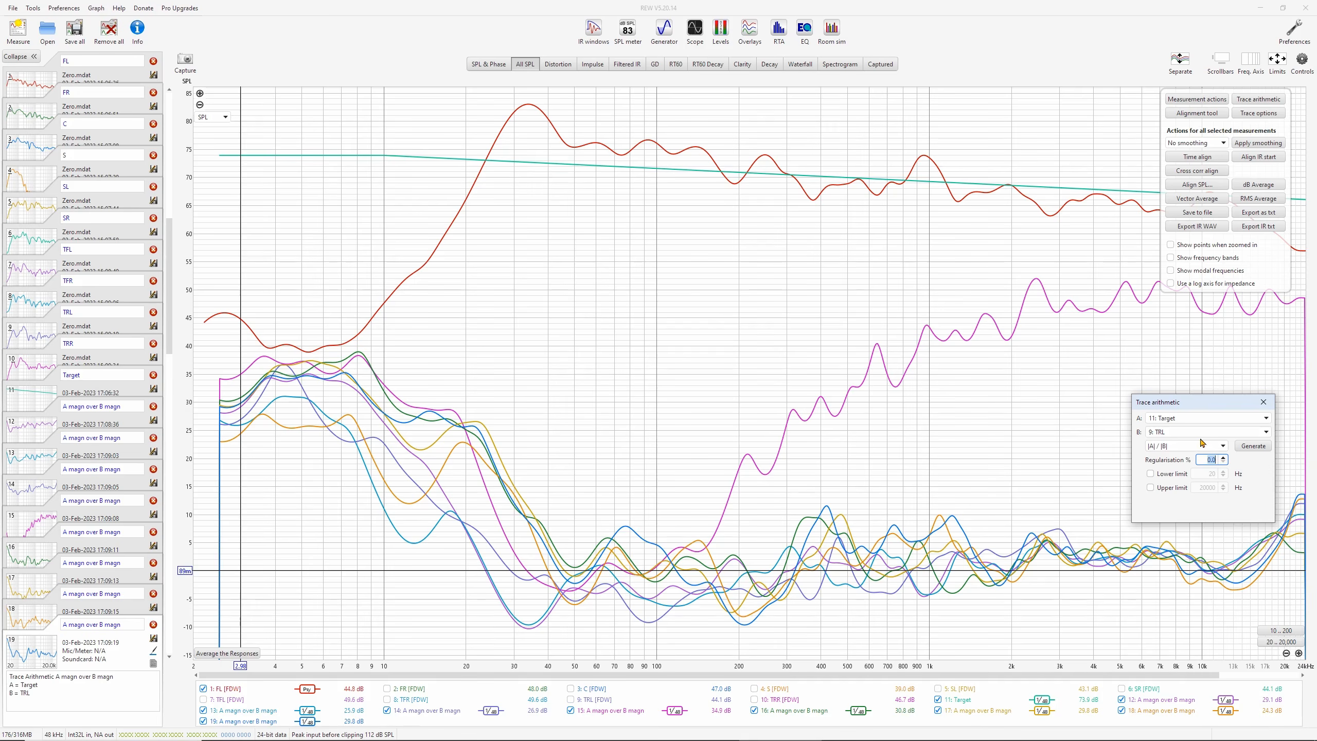
click(1225, 433)
click(1187, 527)
click(1254, 446)
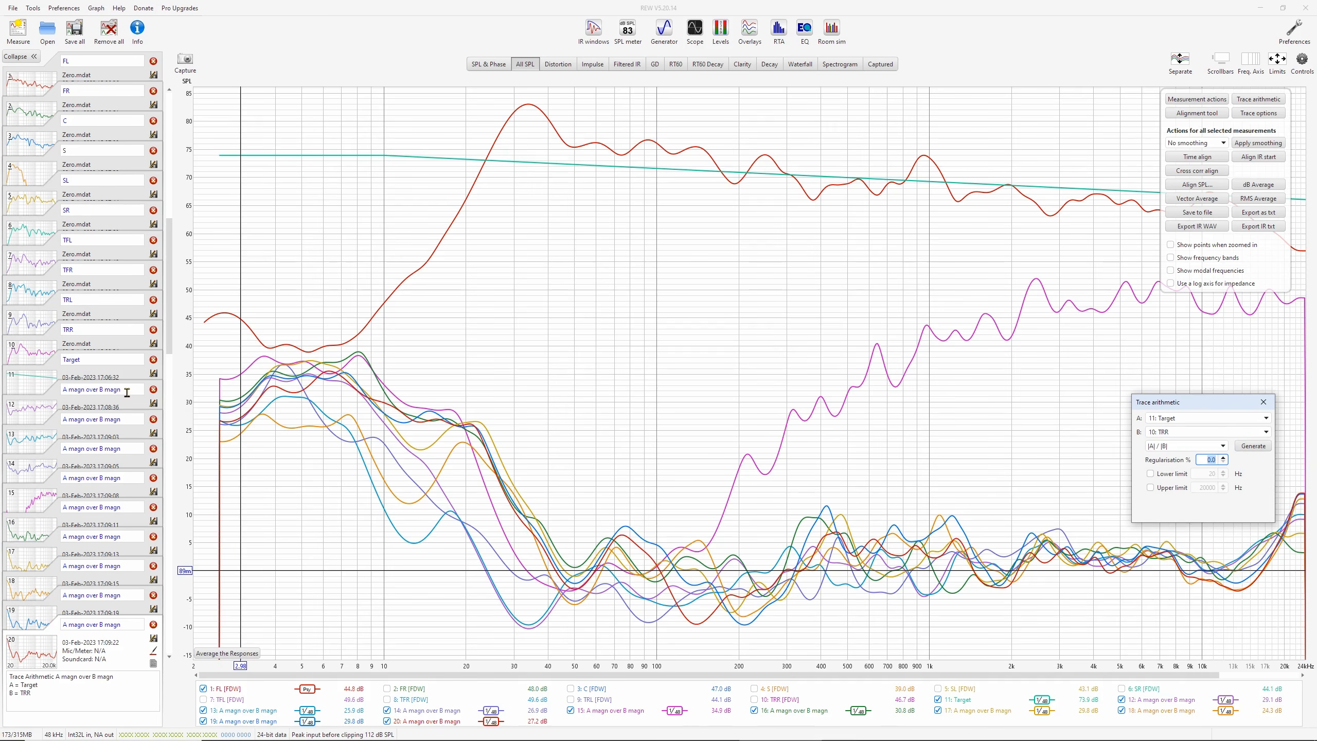
Rename the first two A magn over B magn measurements as FLc and FRc
click(127, 390)
text(FL)
key(Return)
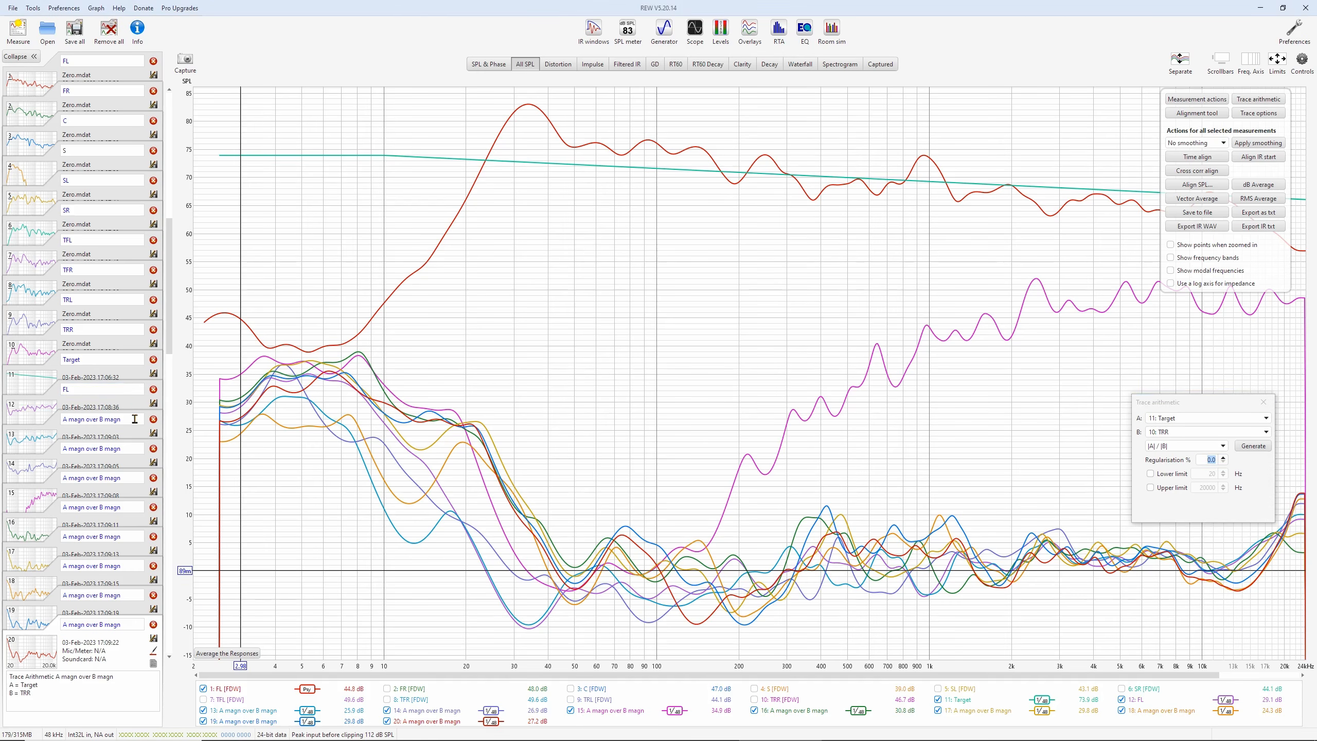
click(134, 419)
click(95, 388)
text(c)
click(129, 420)
text(FR)
Rename the following four A magn over B magn measurements, in order, as Cc, Sc, SLc and SRc
click(127, 451)
text(C)
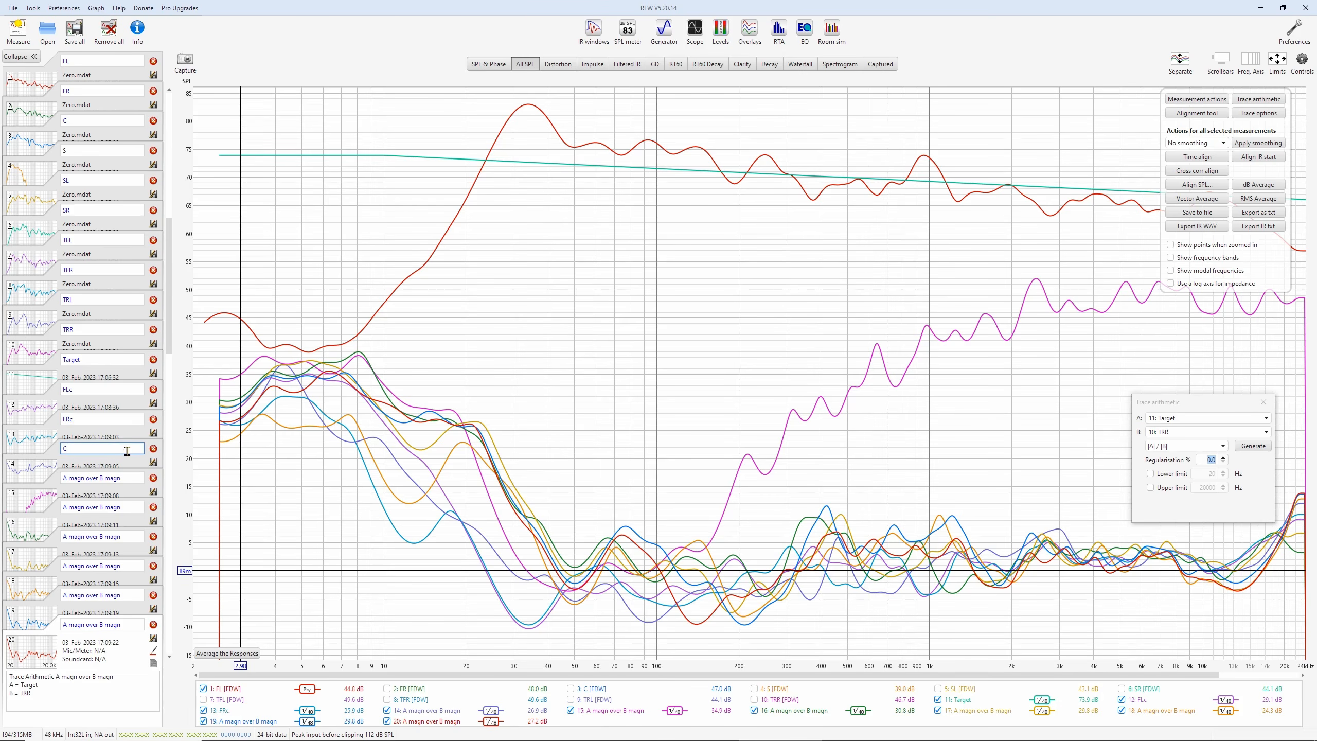
click(129, 474)
text(Sc)
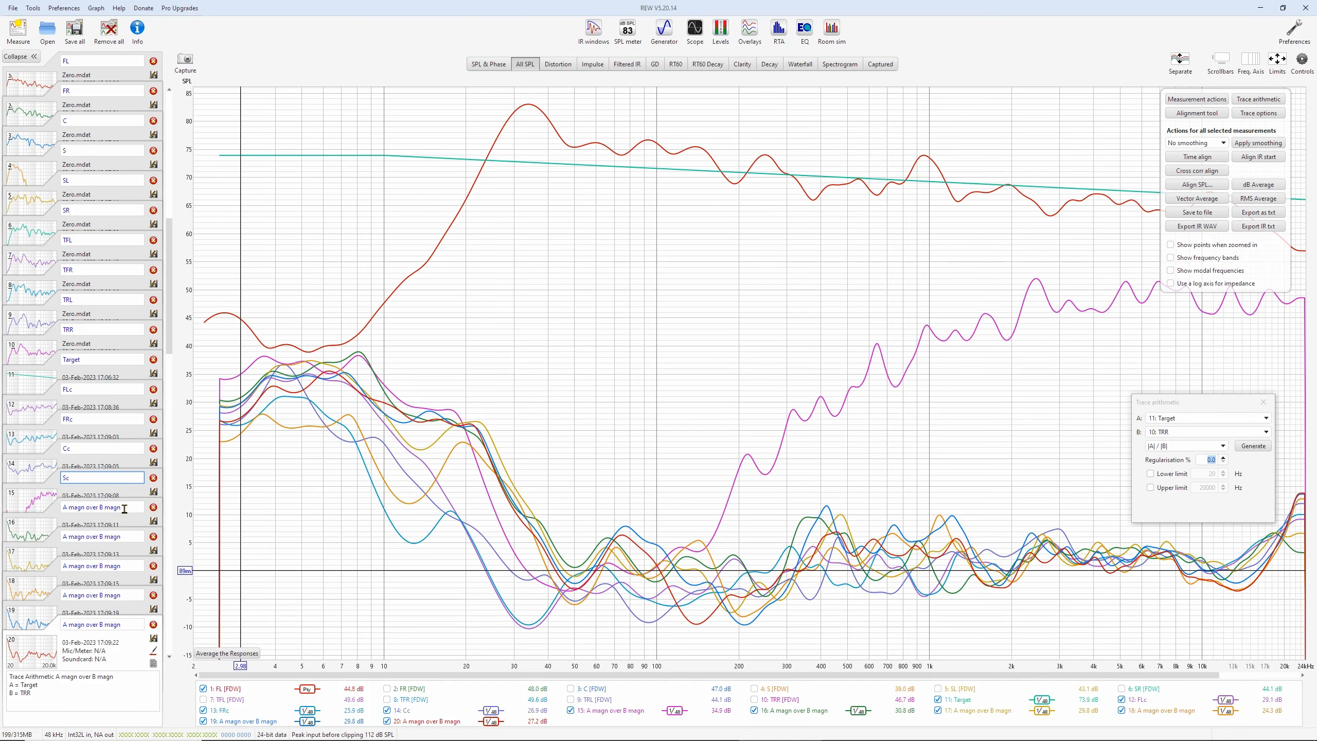
click(125, 508)
text(SLc)
click(128, 540)
text(SR)
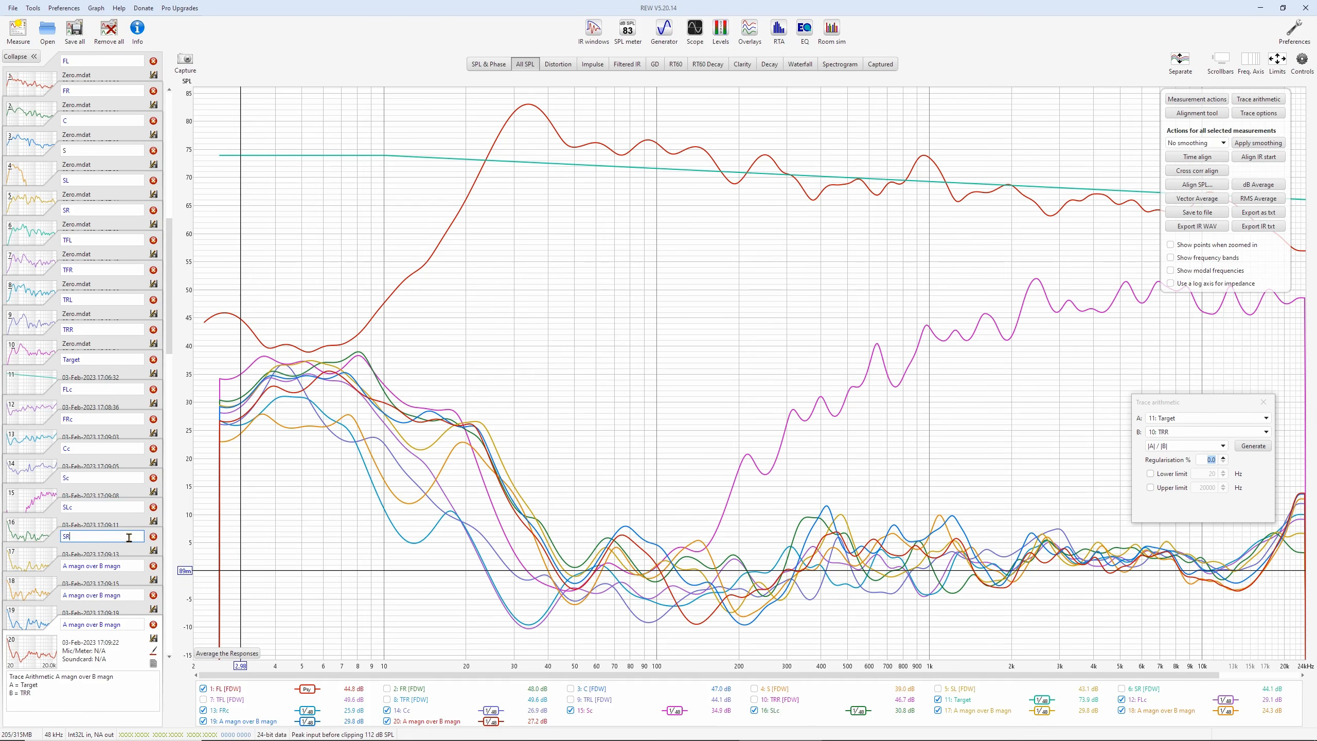
text(c)
Check the source channels in the notes of measurements 17 and 18, and rename measurement 18 as TFLc
click(102, 557)
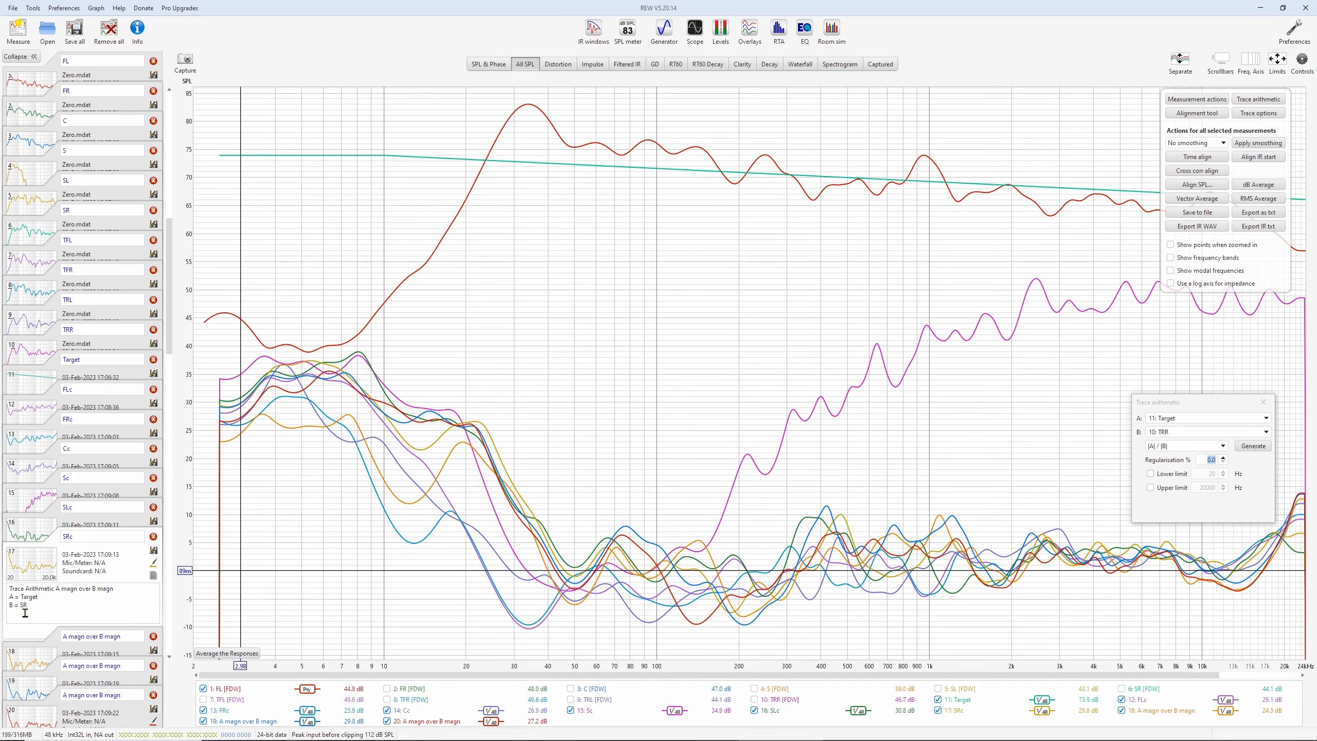
click(68, 652)
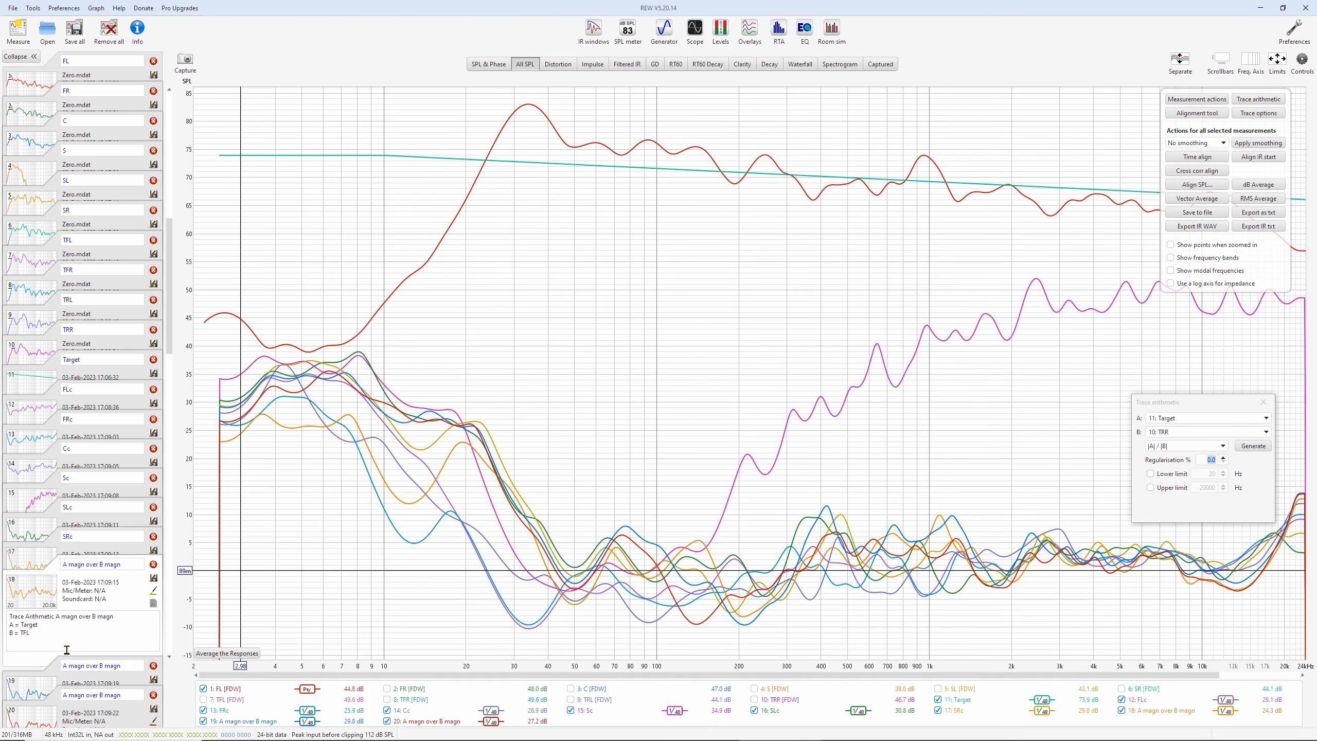
click(90, 566)
text(TFLc)
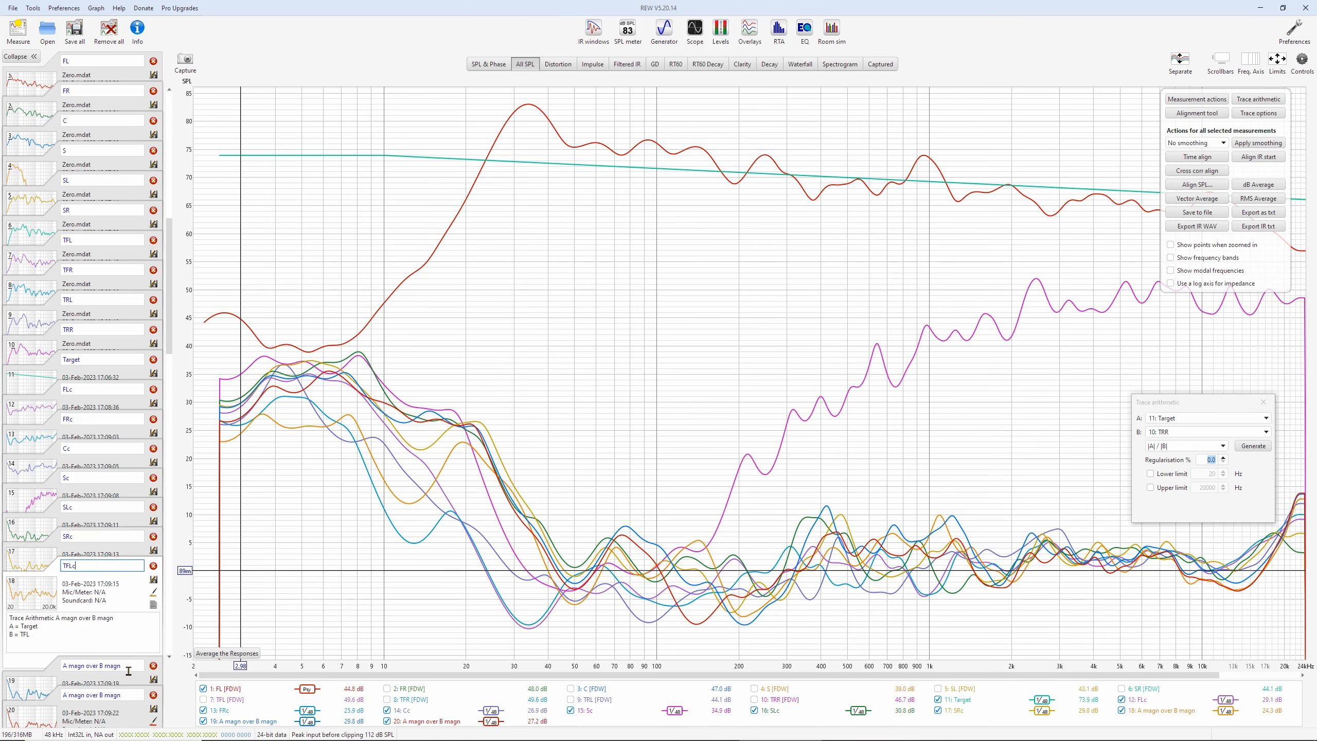
click(130, 666)
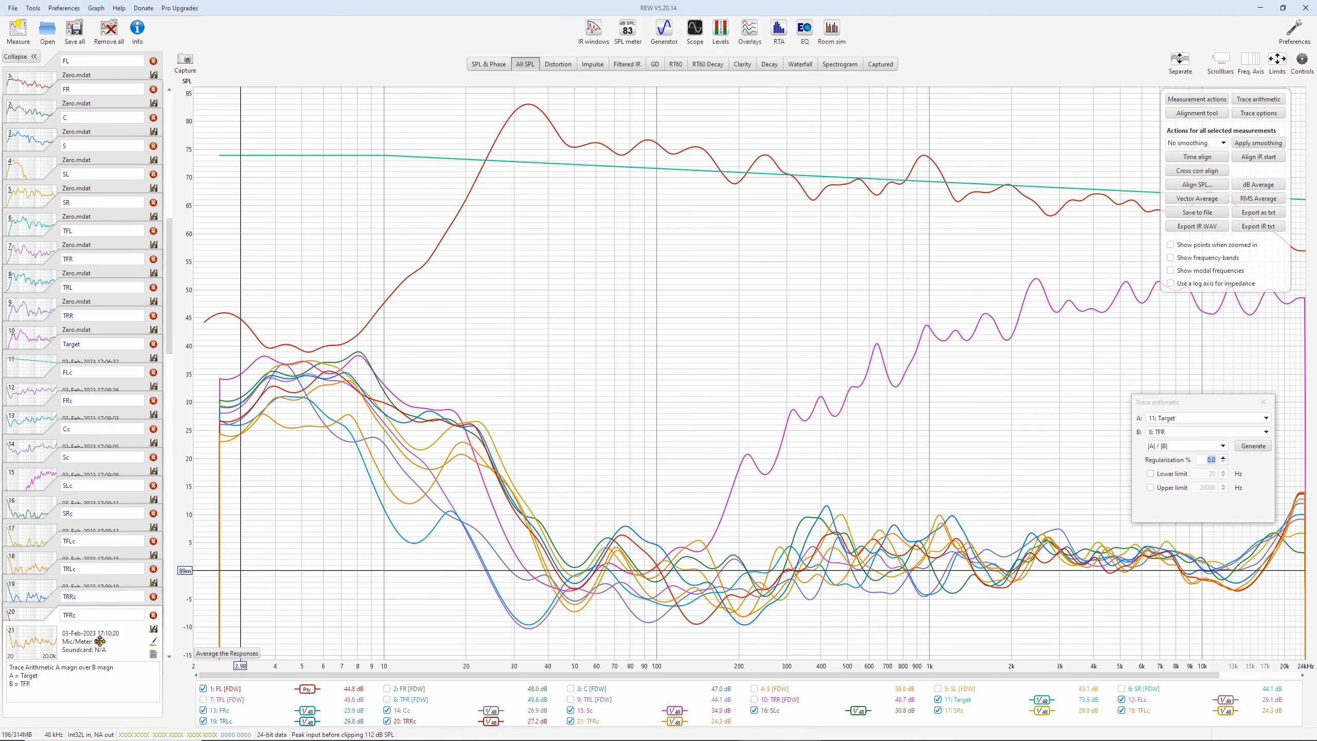
Clear all trace selections and show the FRc, FLc, Cc, Sc and SLc traces
right_click(830, 697)
click(881, 636)
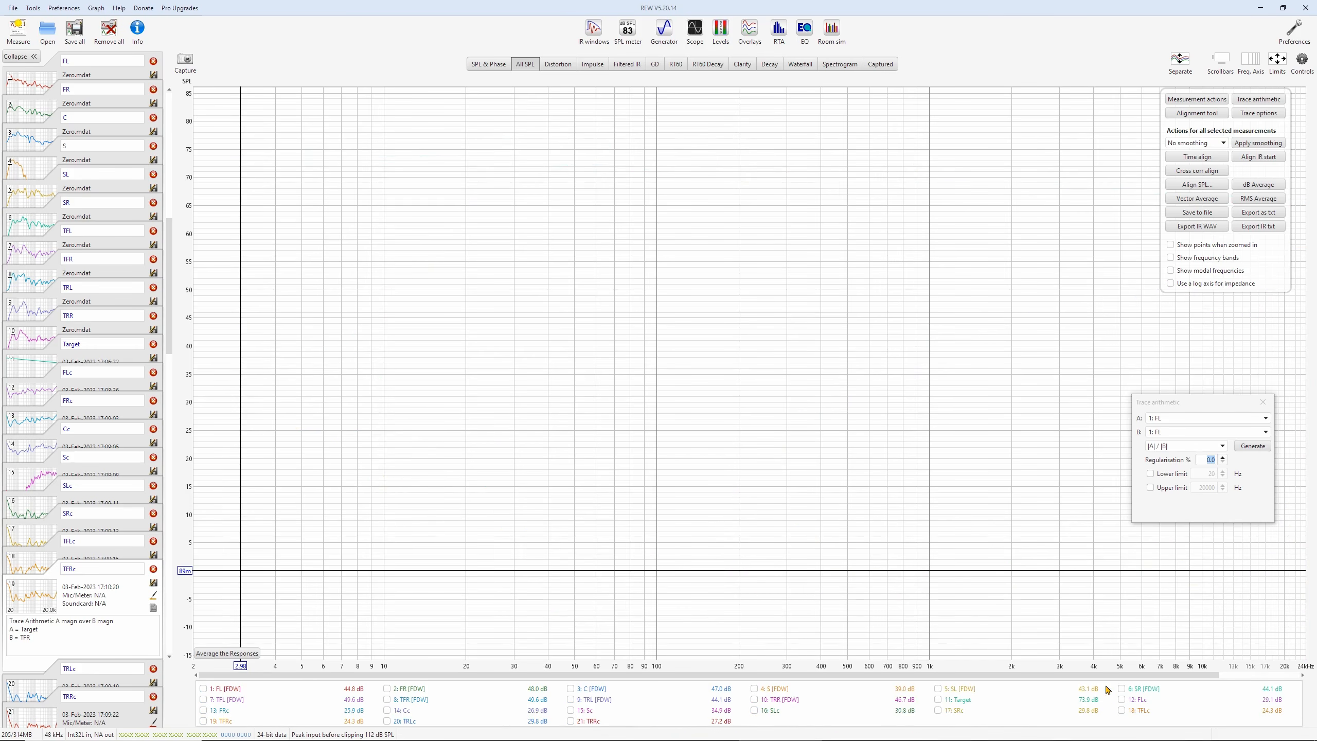
click(242, 711)
click(1131, 700)
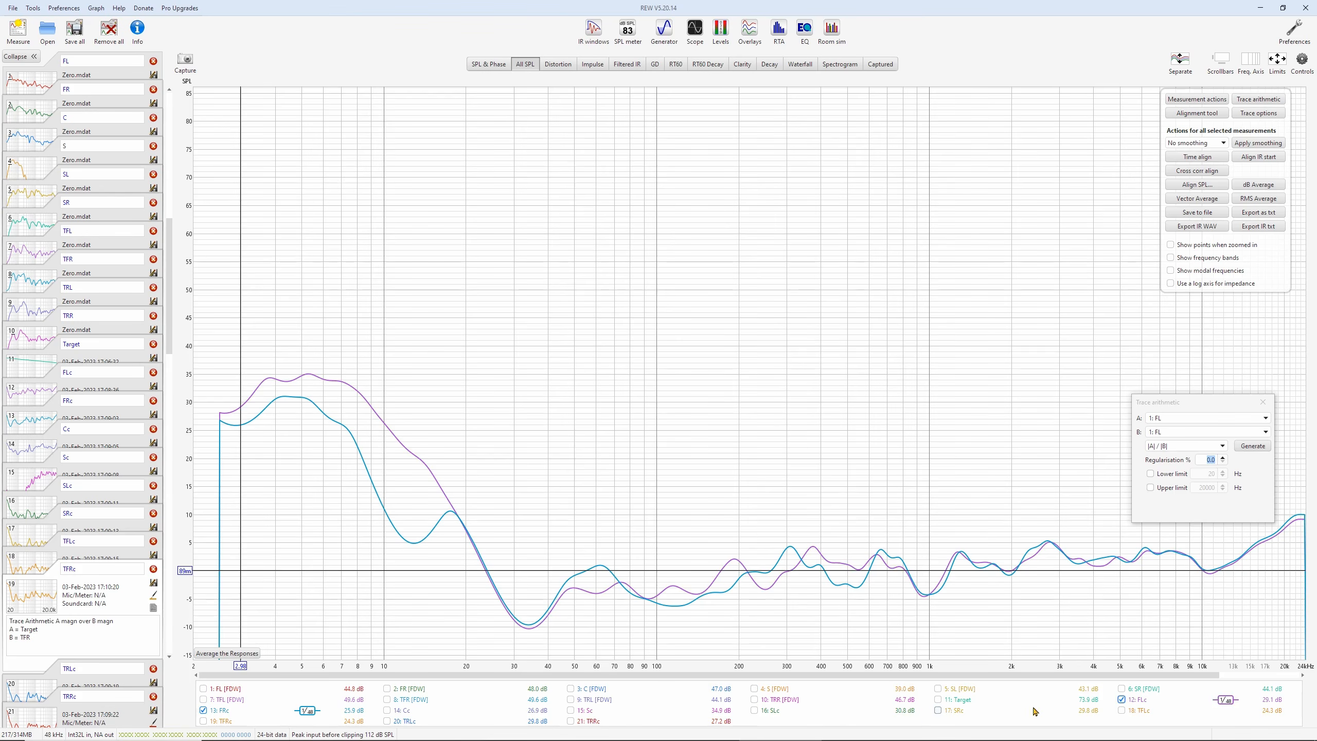
click(402, 711)
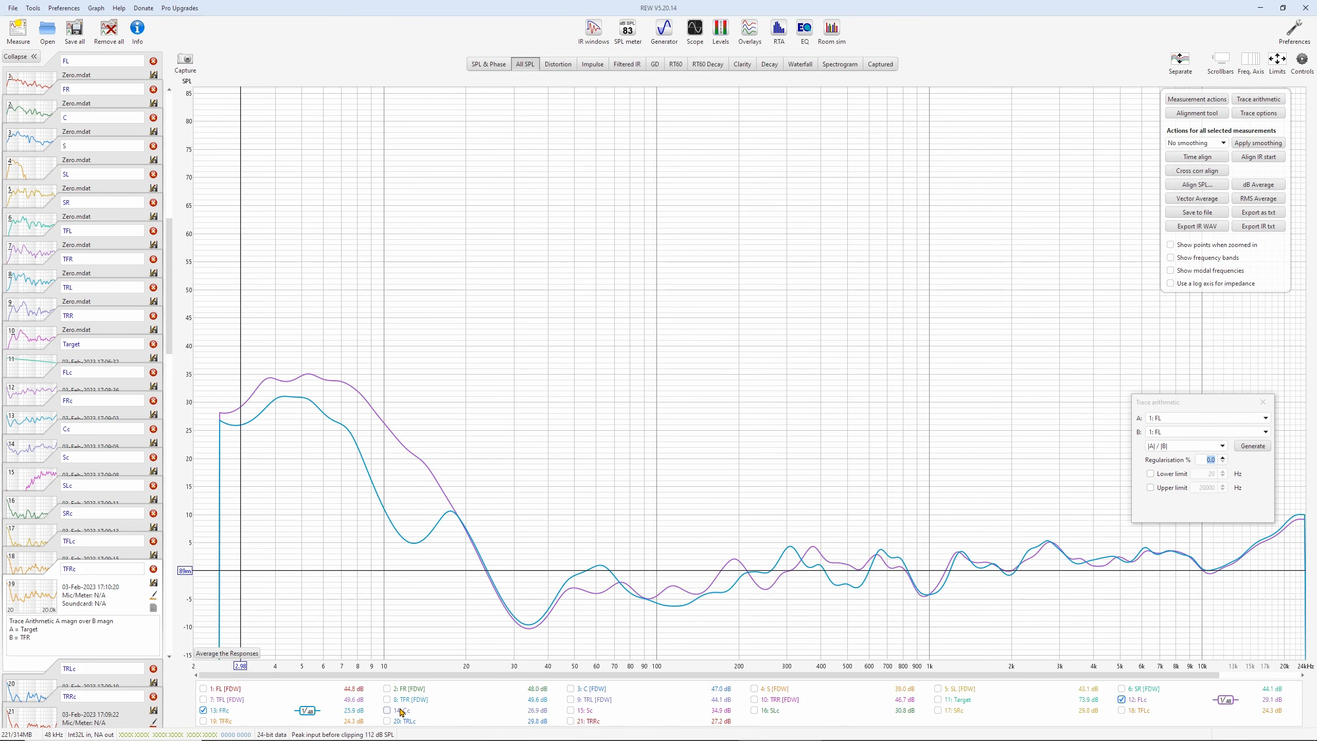
click(589, 715)
click(754, 711)
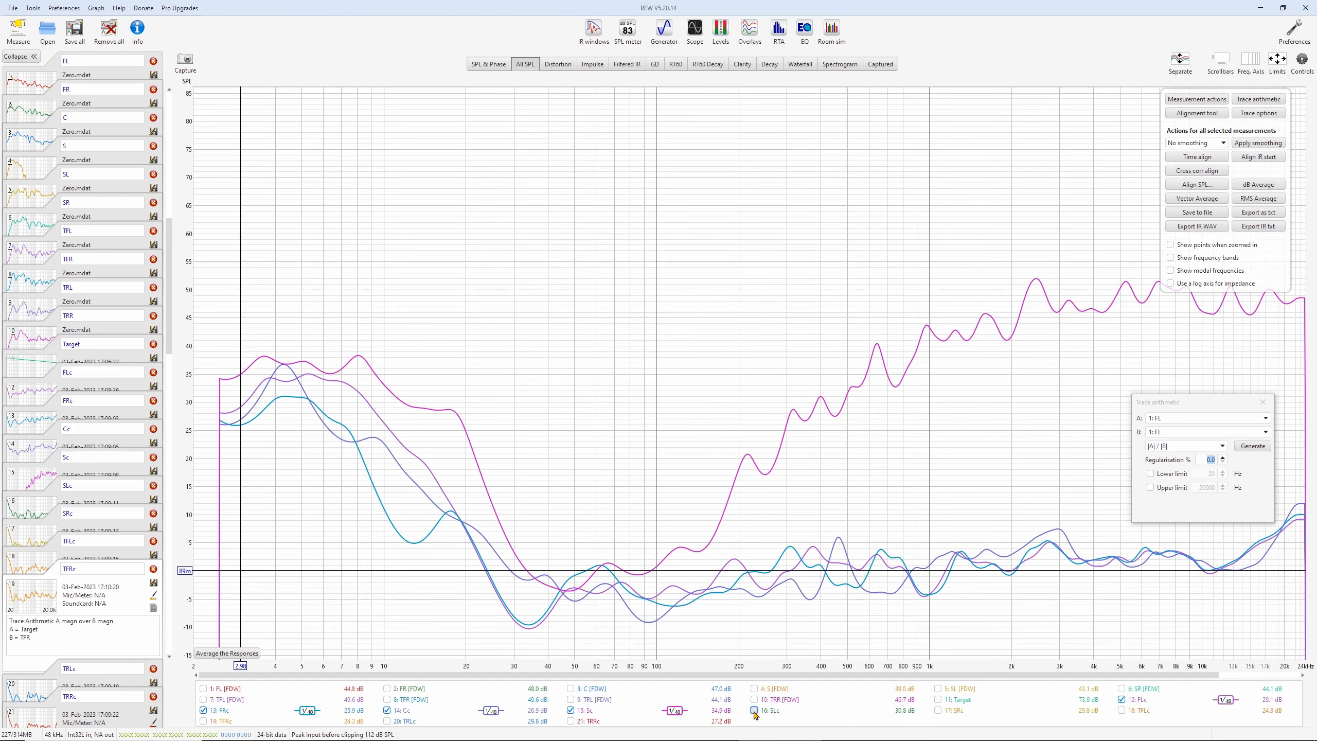
Add the SRc, TFLc, TFRc, TRLc and TRRc traces to the graph, hide Sc, and close the trace arithmetic window
click(938, 710)
click(1122, 711)
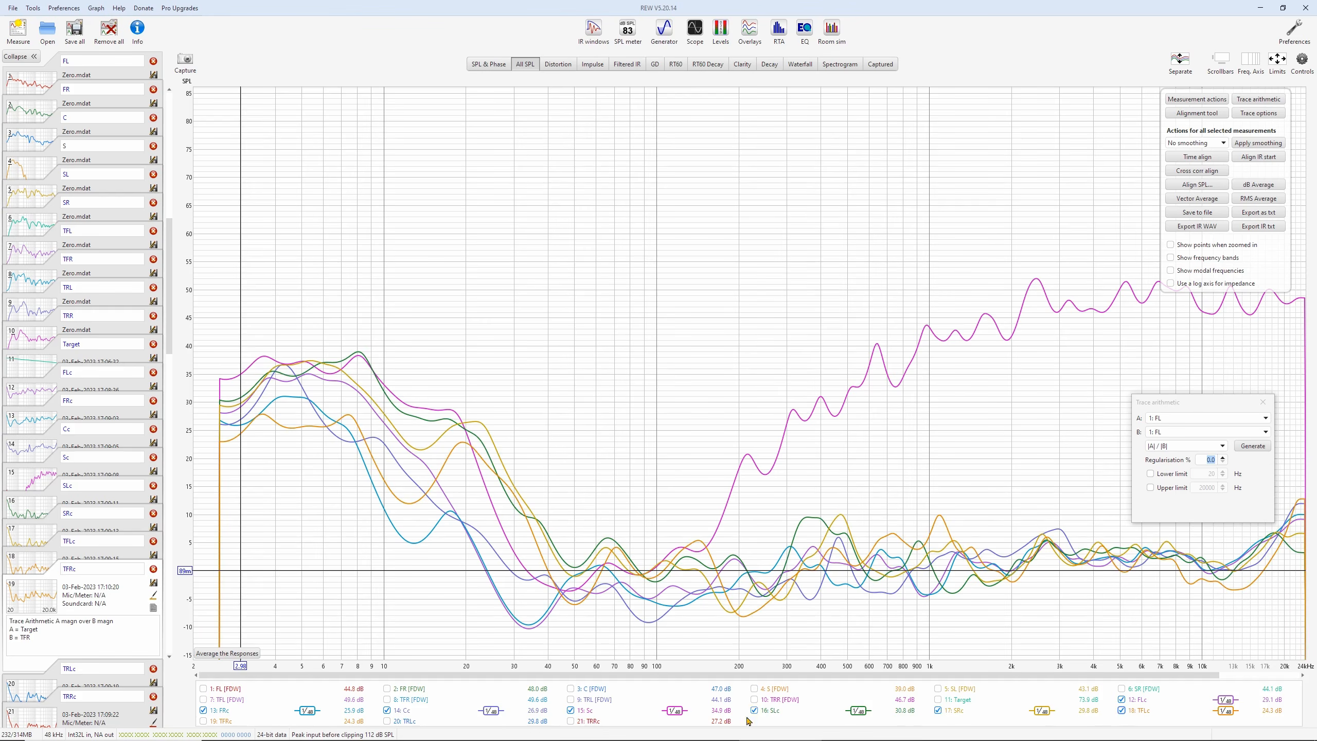
click(203, 721)
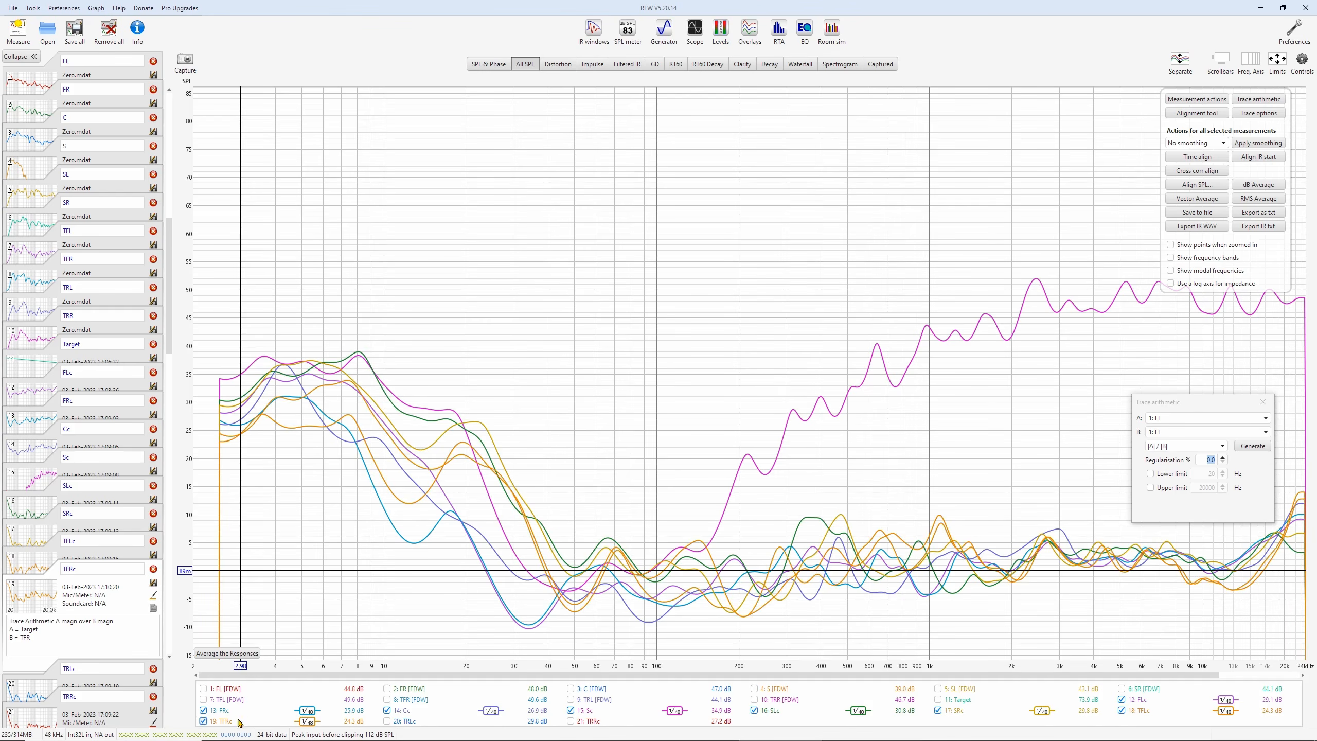
click(388, 722)
click(571, 722)
click(585, 712)
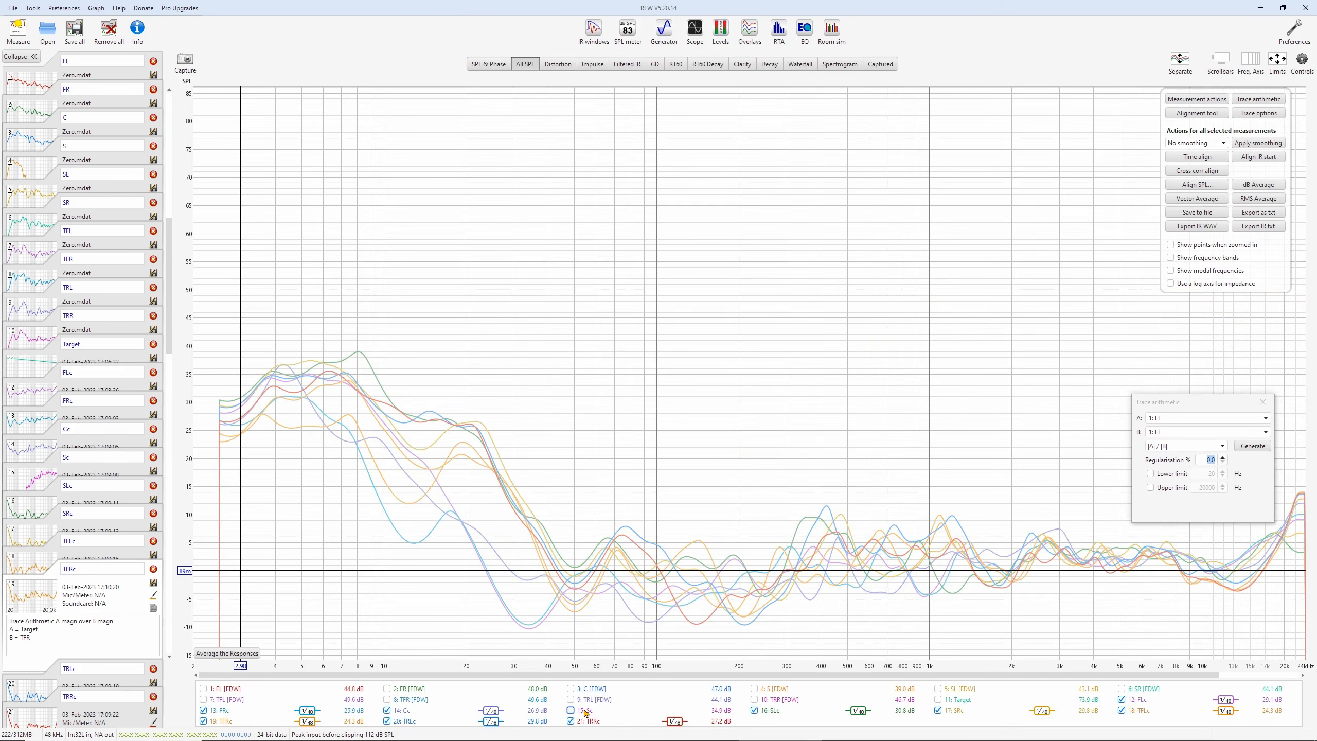
click(1263, 403)
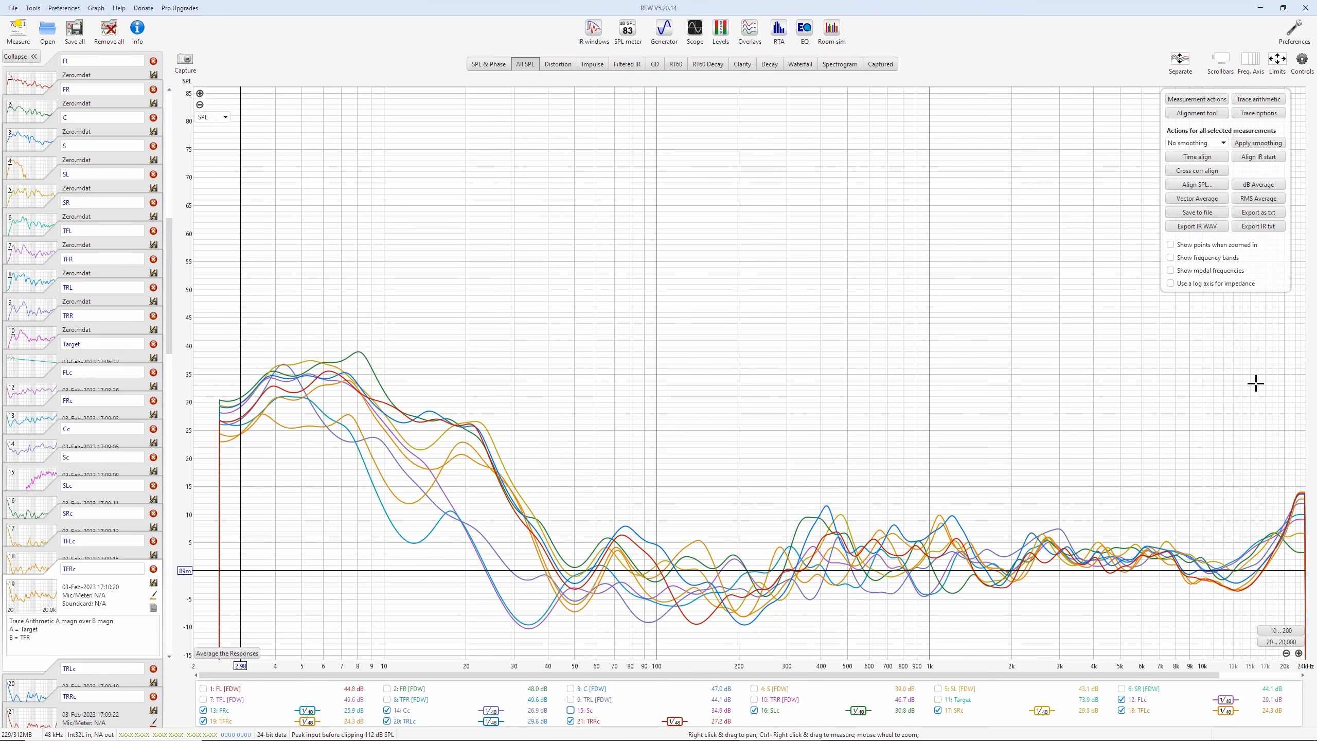
Set up the text export of the selected measurements for 20 to 20,000 Hz, 24 PPO, without comments, headers or individual input responses
click(1259, 212)
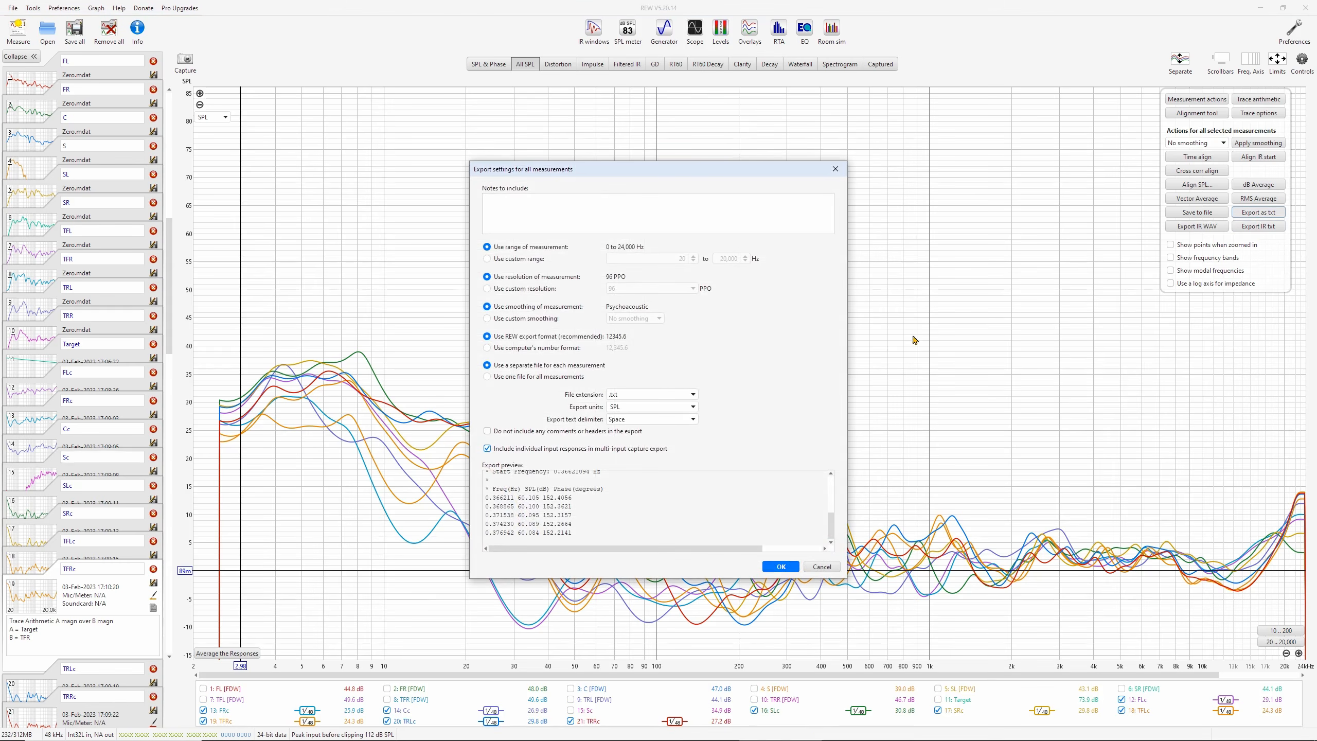
click(515, 262)
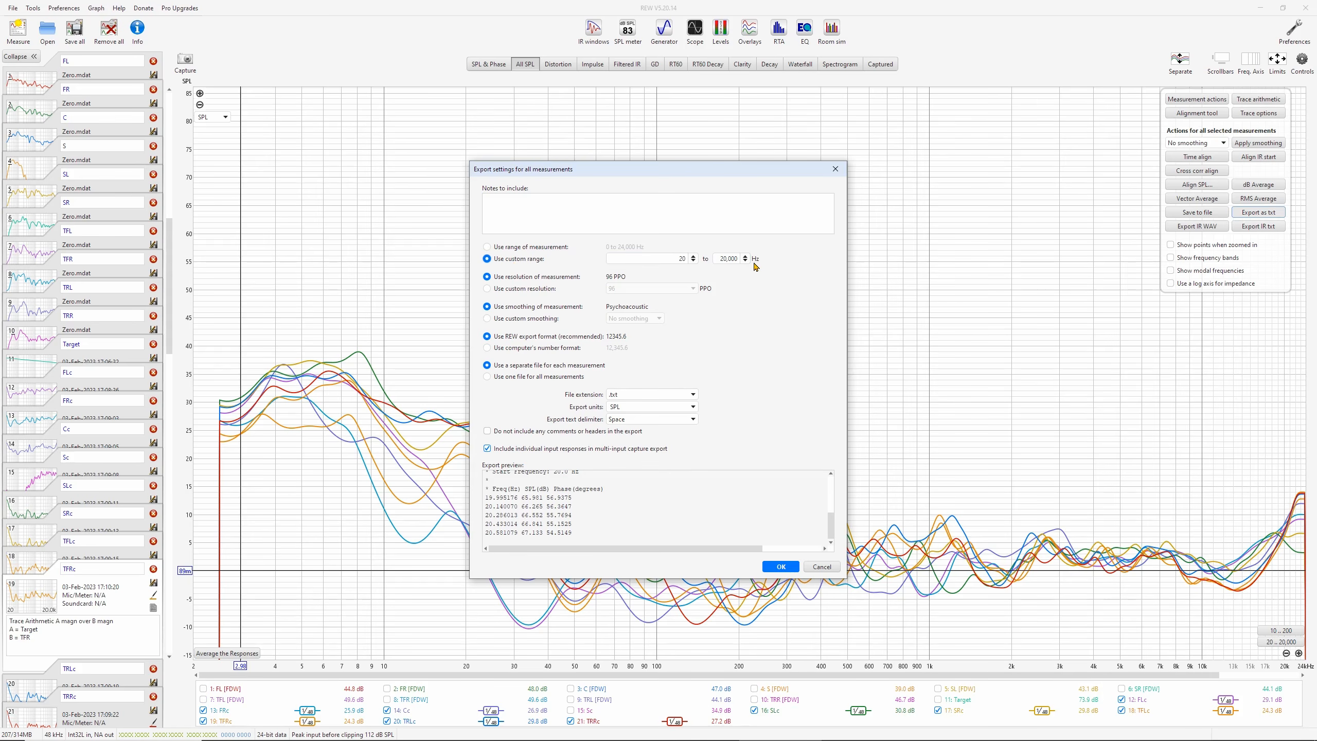
click(520, 293)
click(693, 288)
click(674, 333)
click(540, 434)
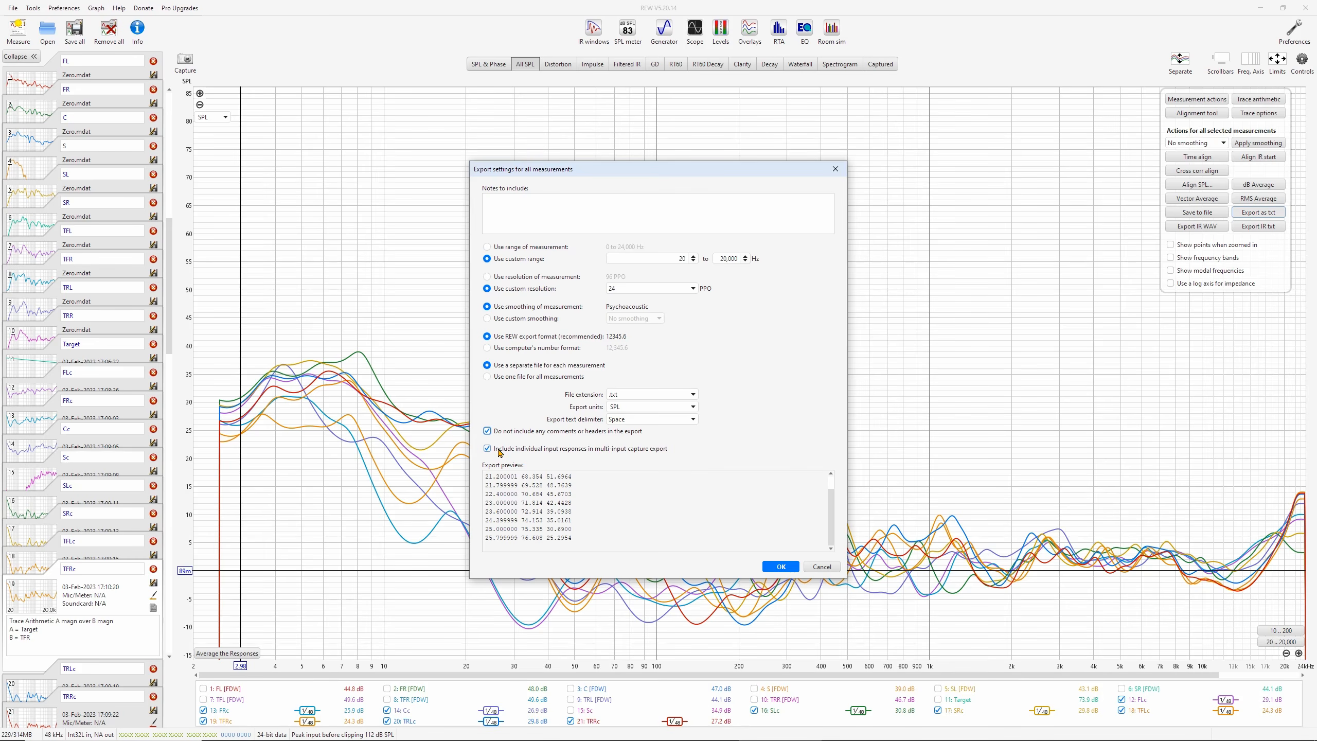
click(533, 451)
Export the text files to the Supreme Audyssey folder on the desktop
click(781, 567)
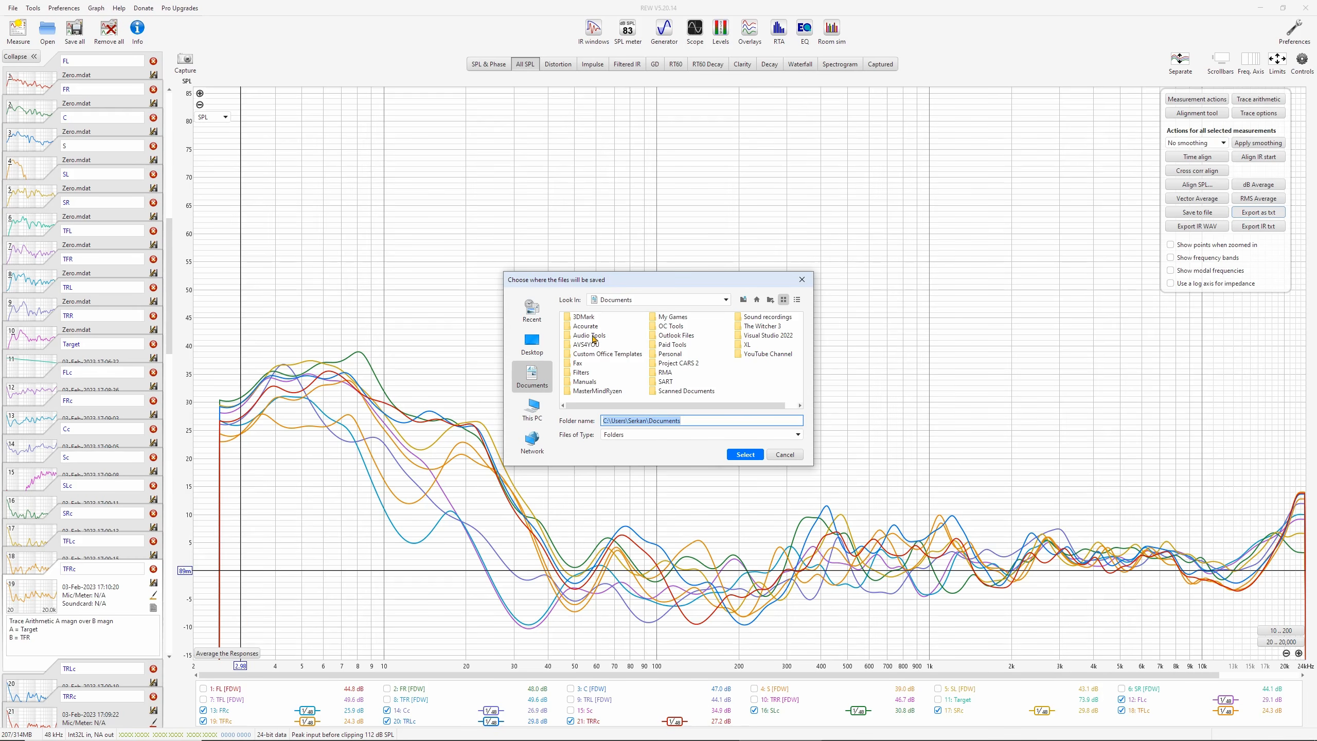
click(530, 347)
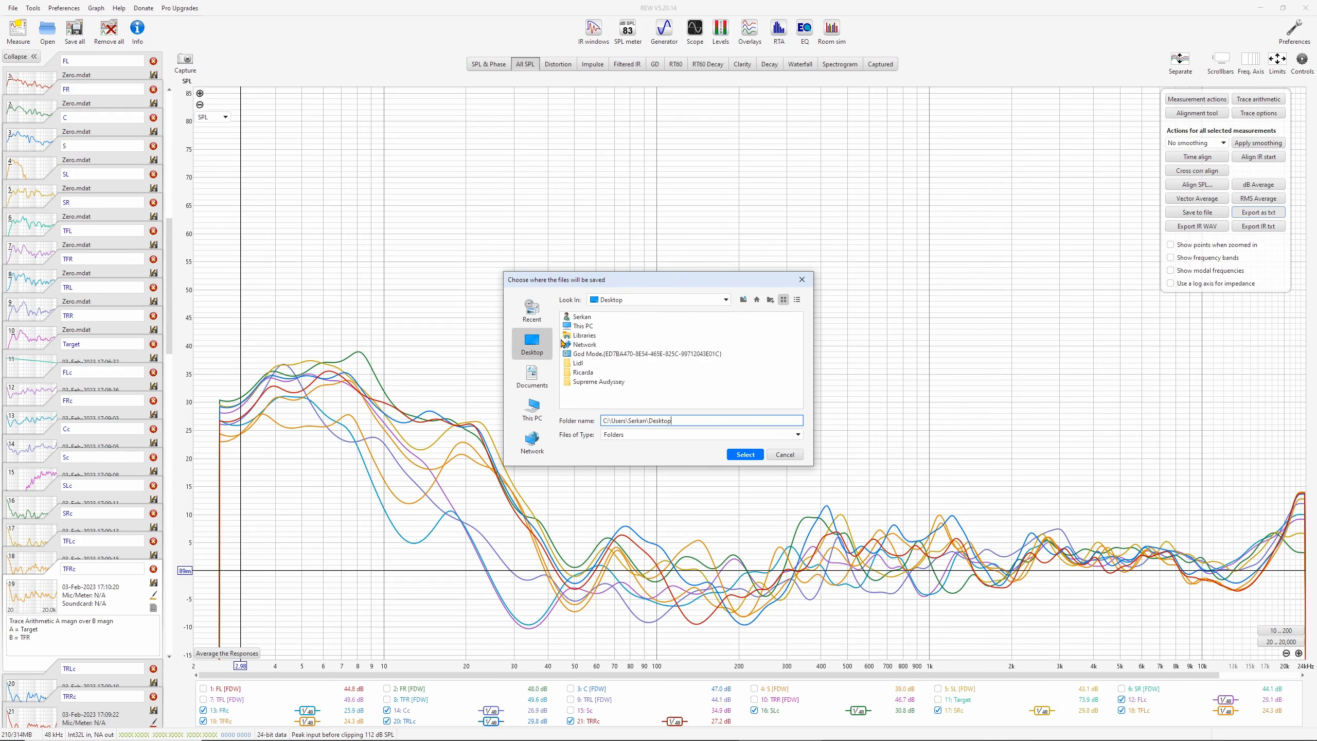
double_click(591, 383)
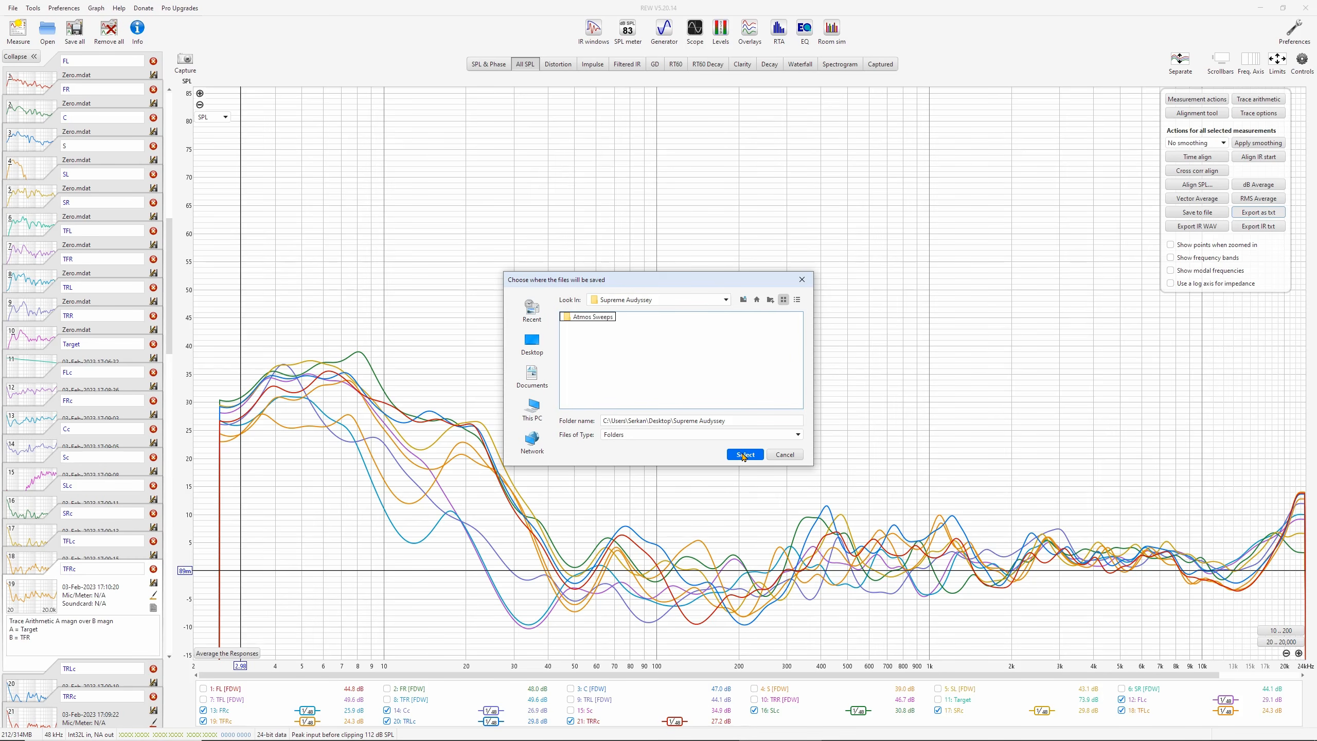
click(745, 454)
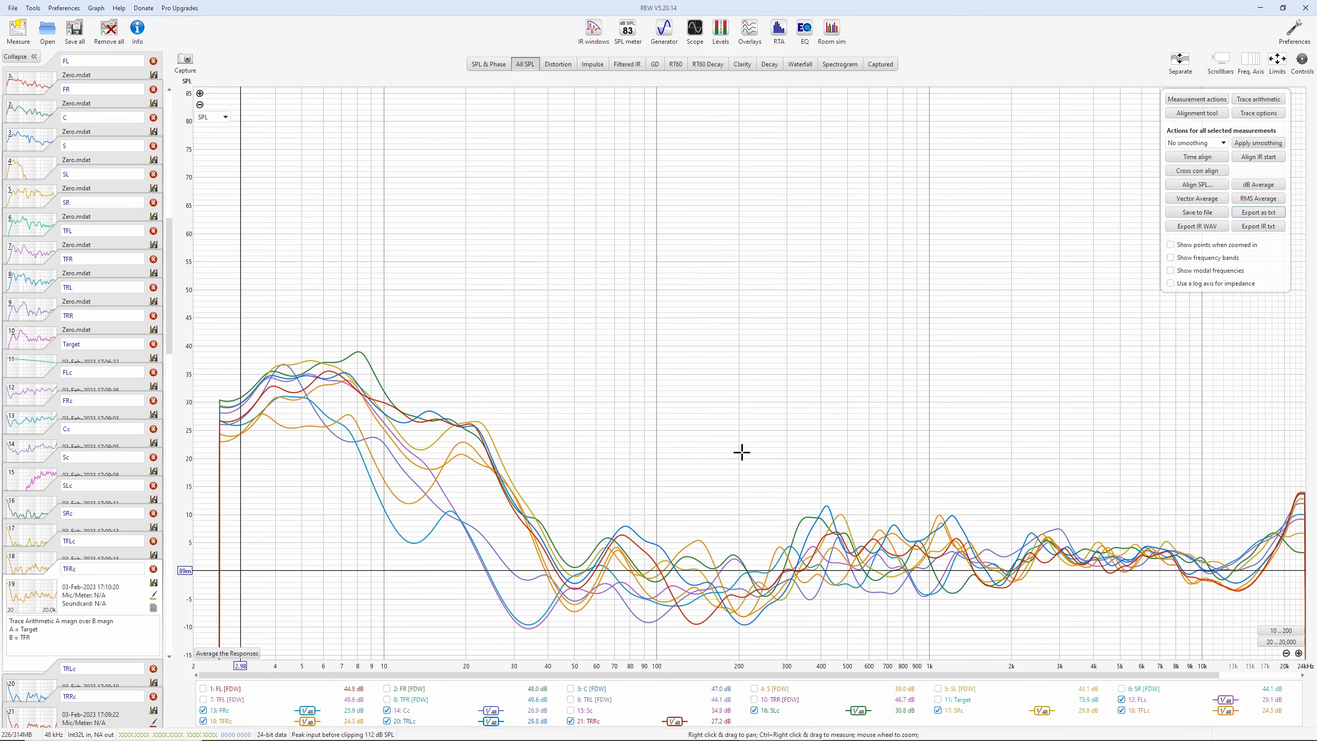
Check the exported text files in the Supreme Audyssey folder in File Explorer
click(271, 730)
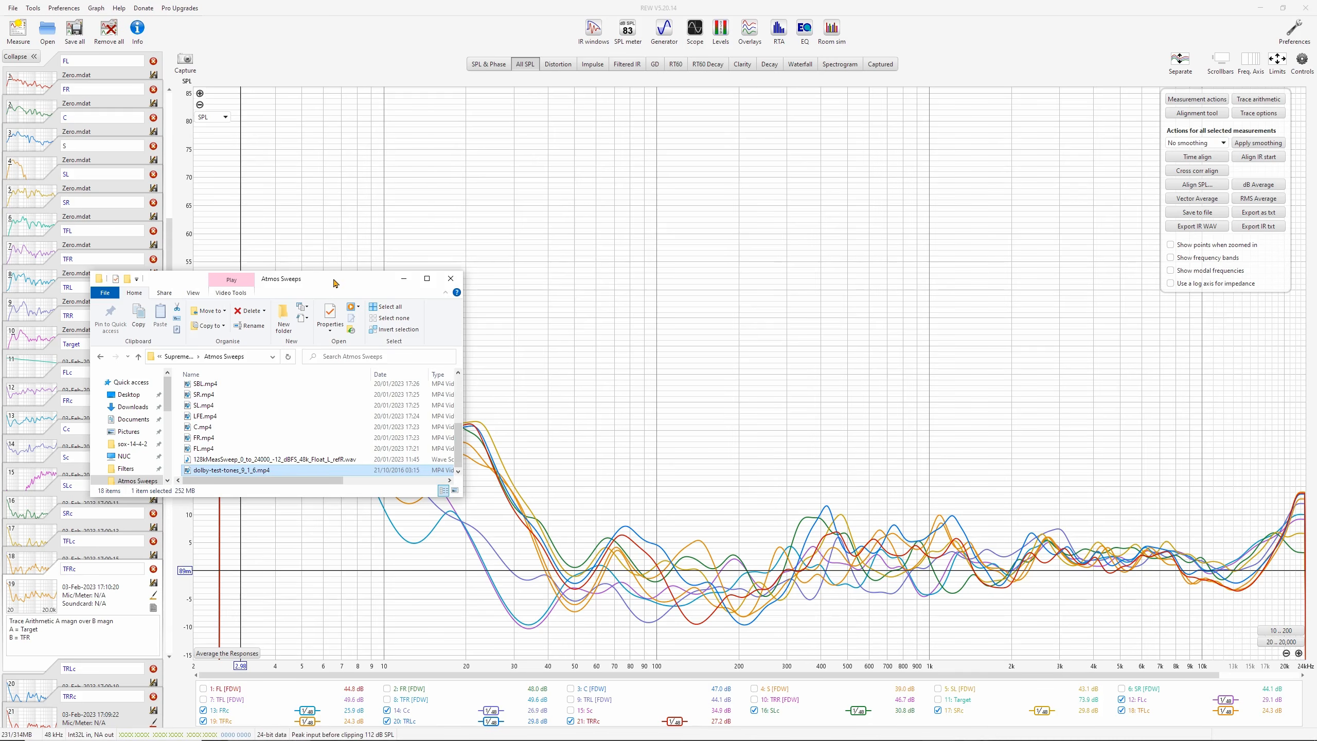
drag(334, 279, 722, 113)
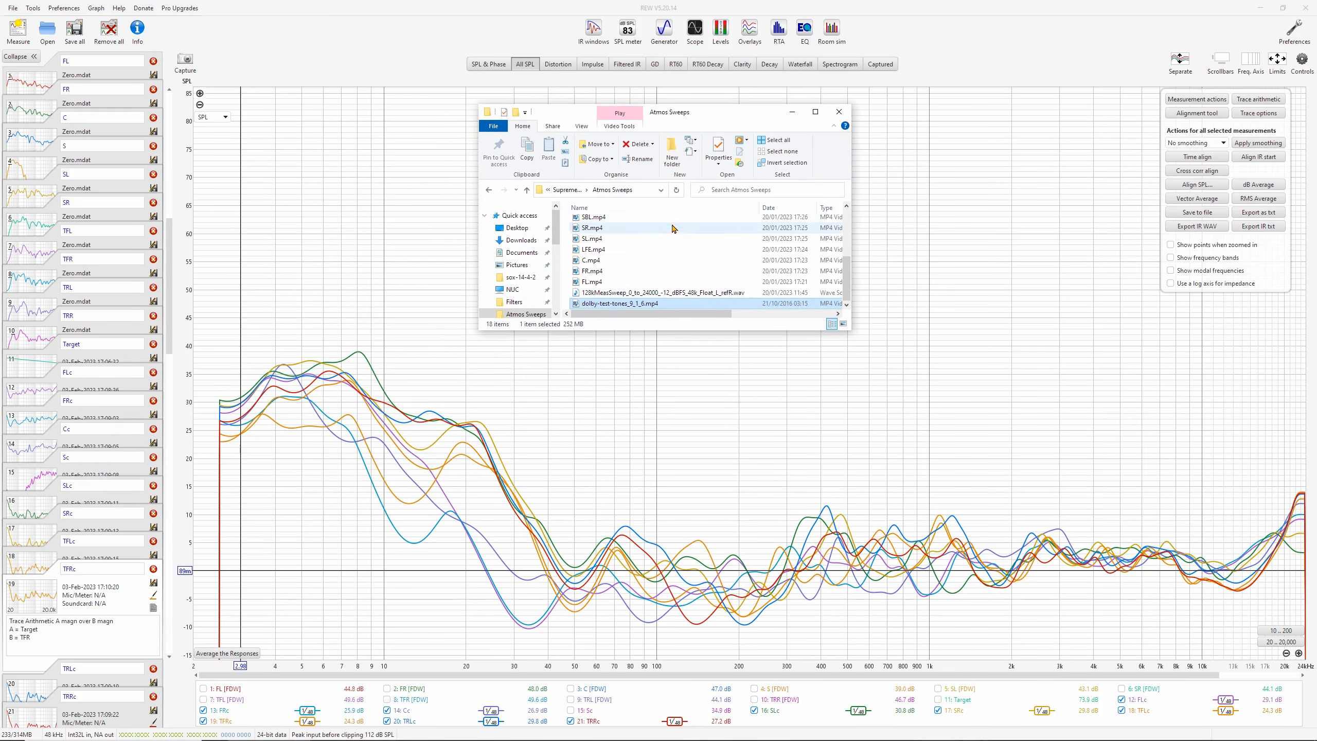
click(580, 189)
drag(850, 329, 943, 497)
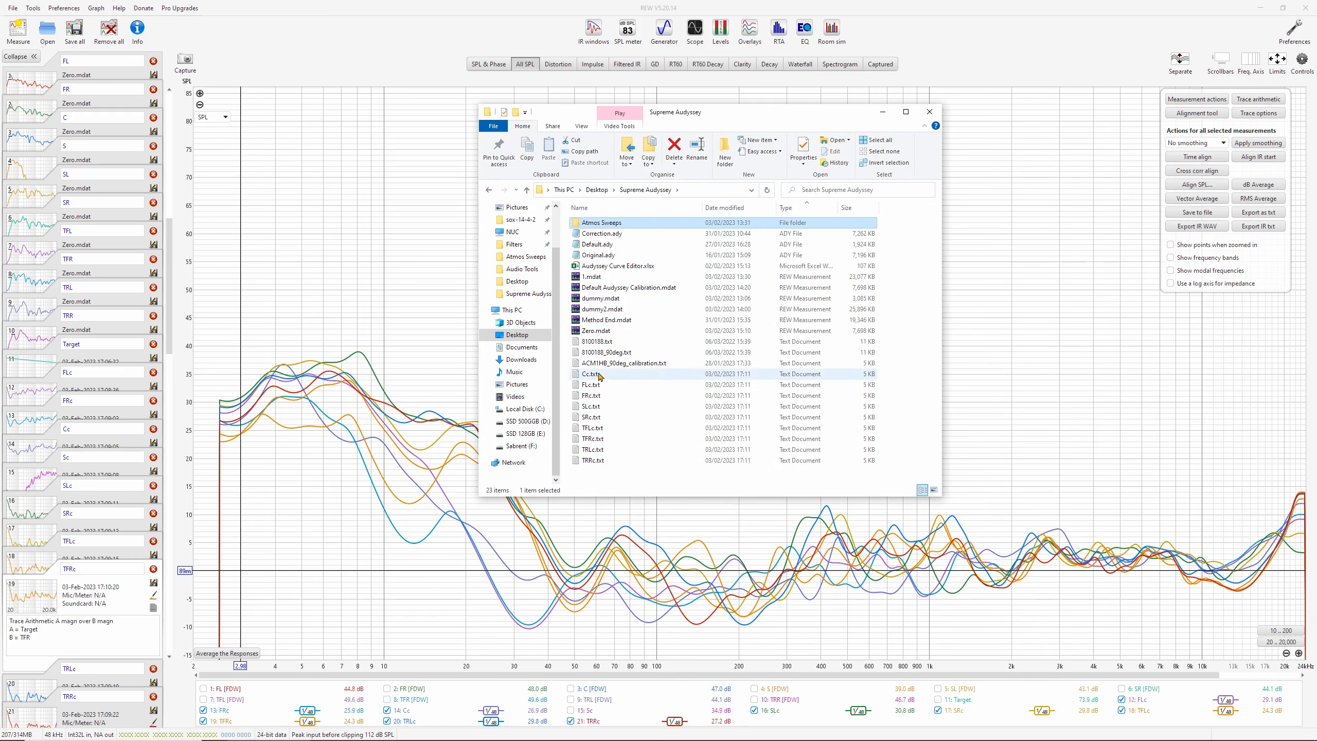
click(883, 113)
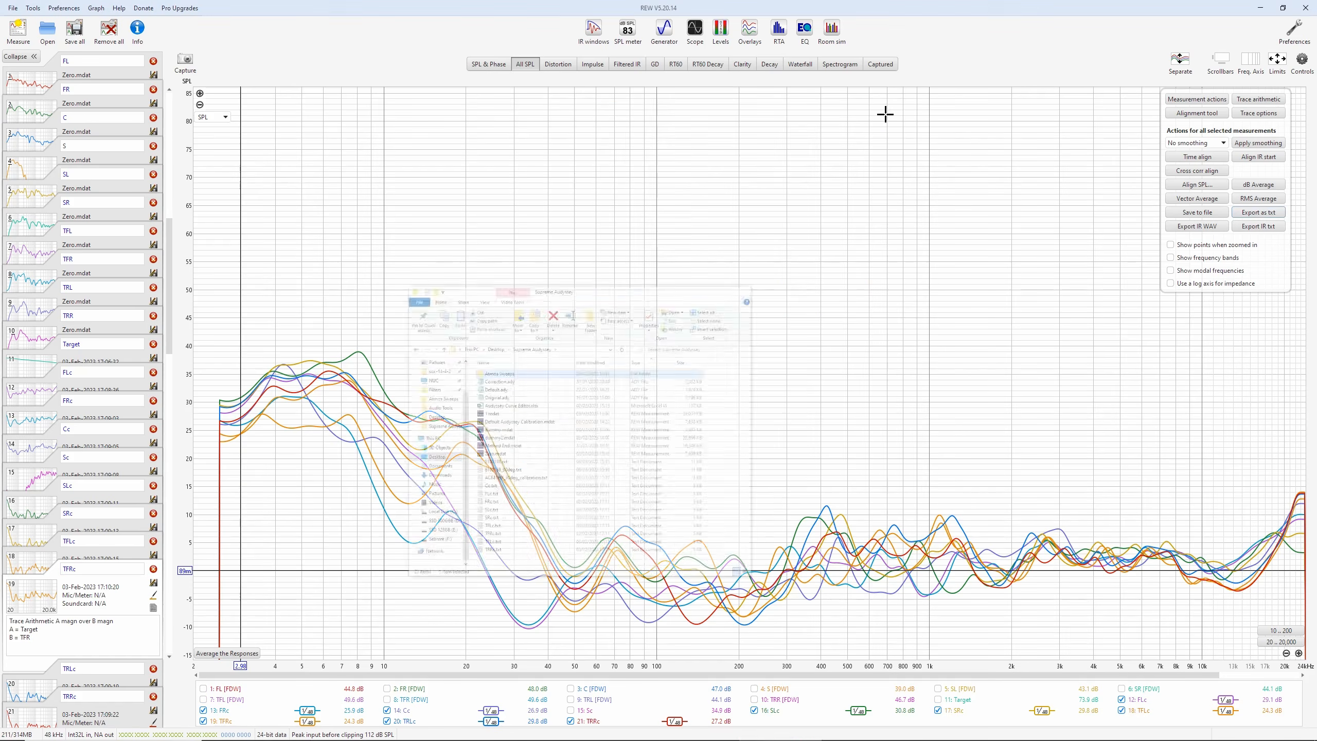
Select the Sc measurement and open its text export settings
right_click(829, 708)
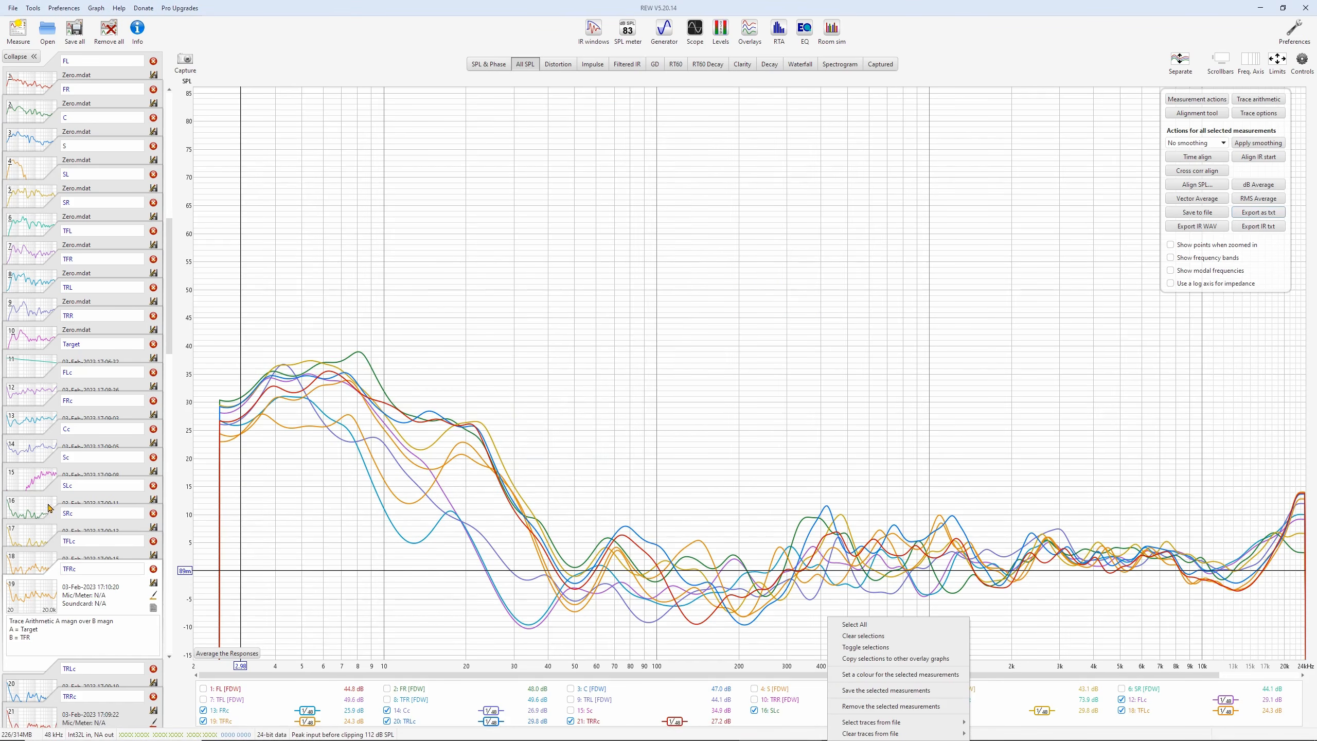
click(61, 477)
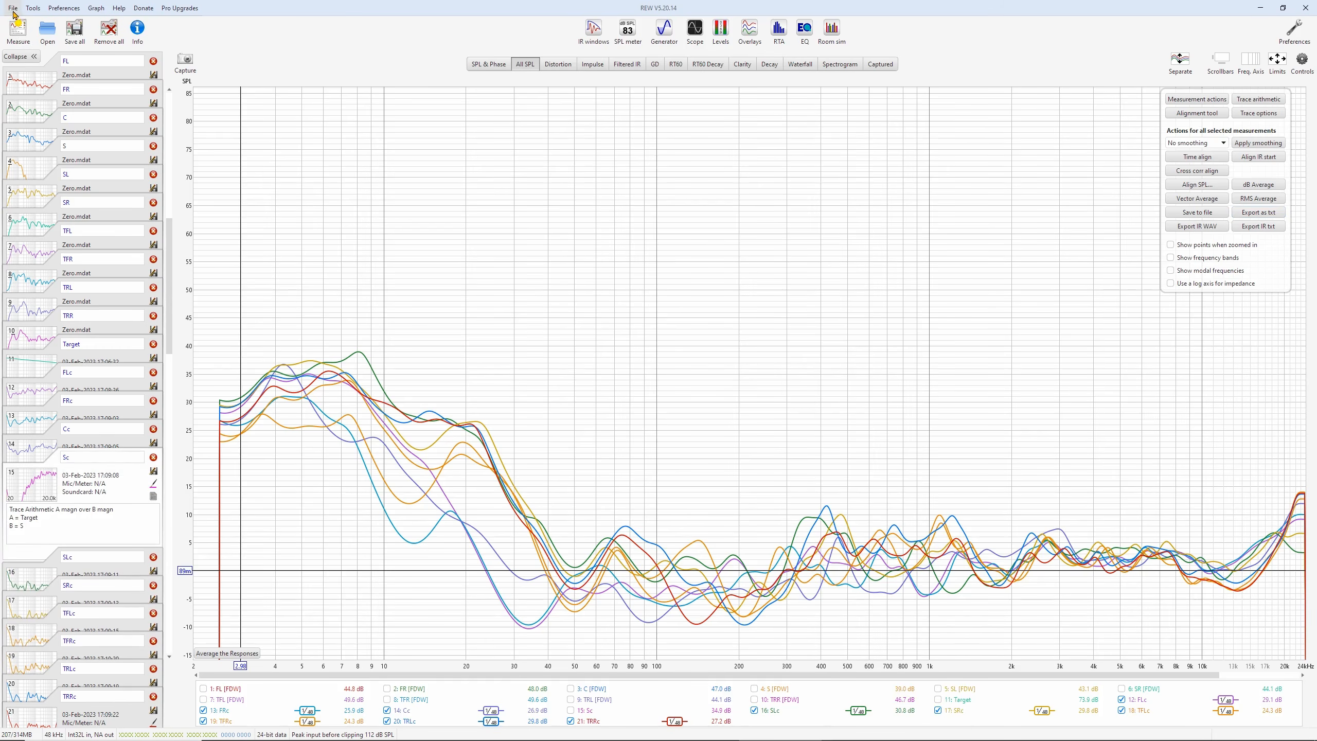
click(13, 9)
mouse_move(41, 119)
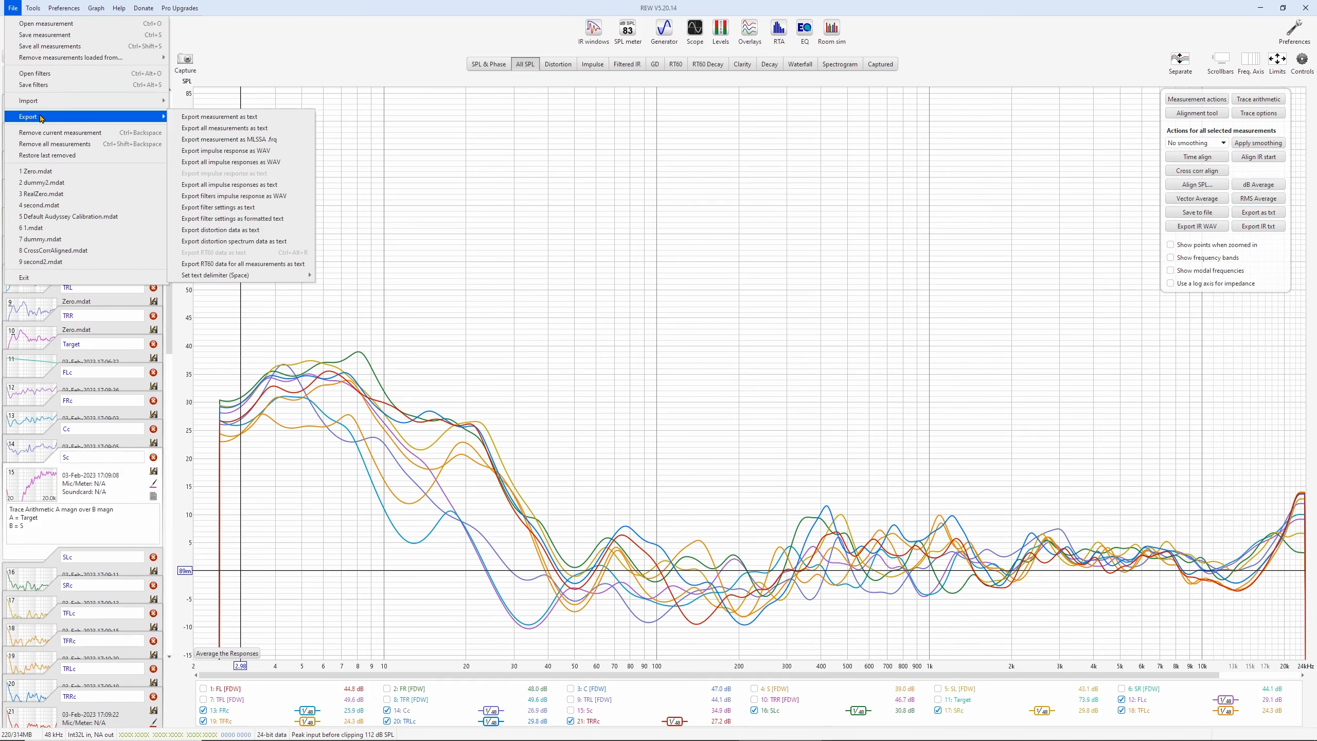
click(252, 119)
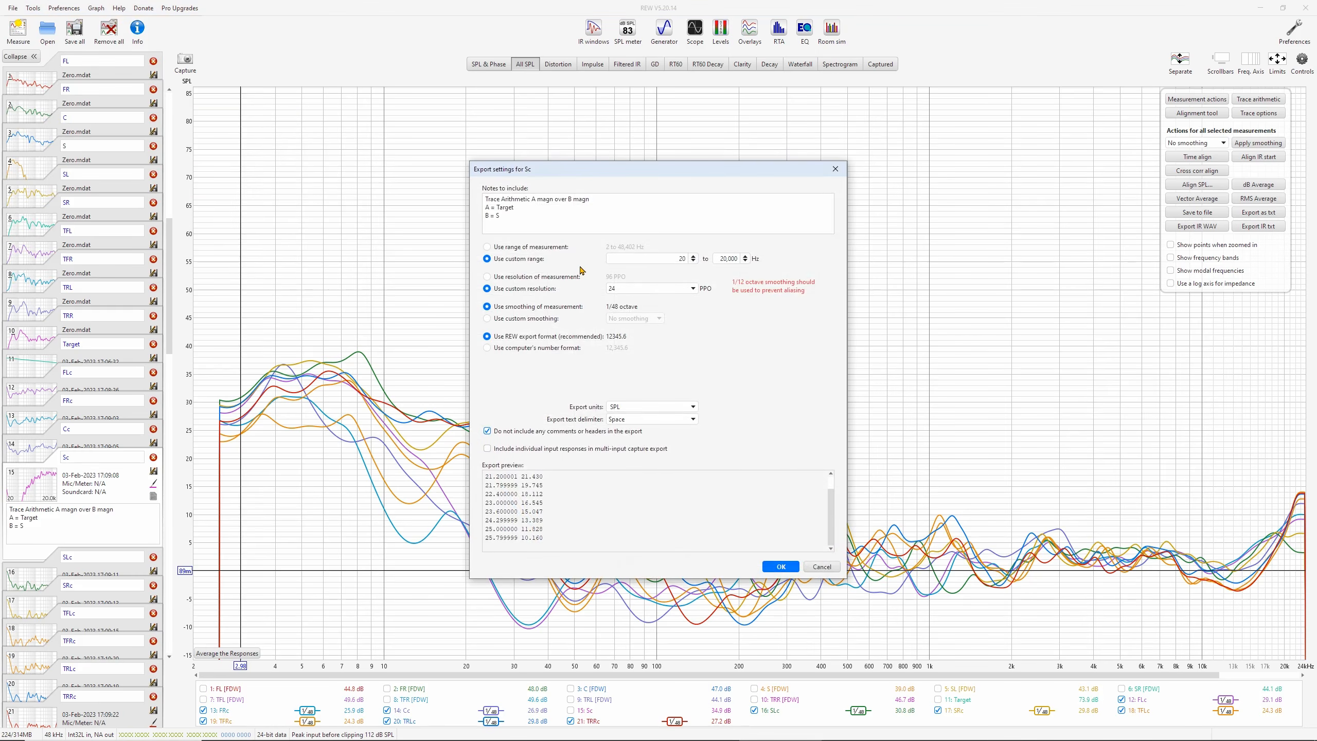
Set the upper limit of the export range to 250 Hz and save the export as Sc in the Supreme Audyssey folder
drag(715, 259, 756, 265)
text(250)
key(Tab)
click(781, 566)
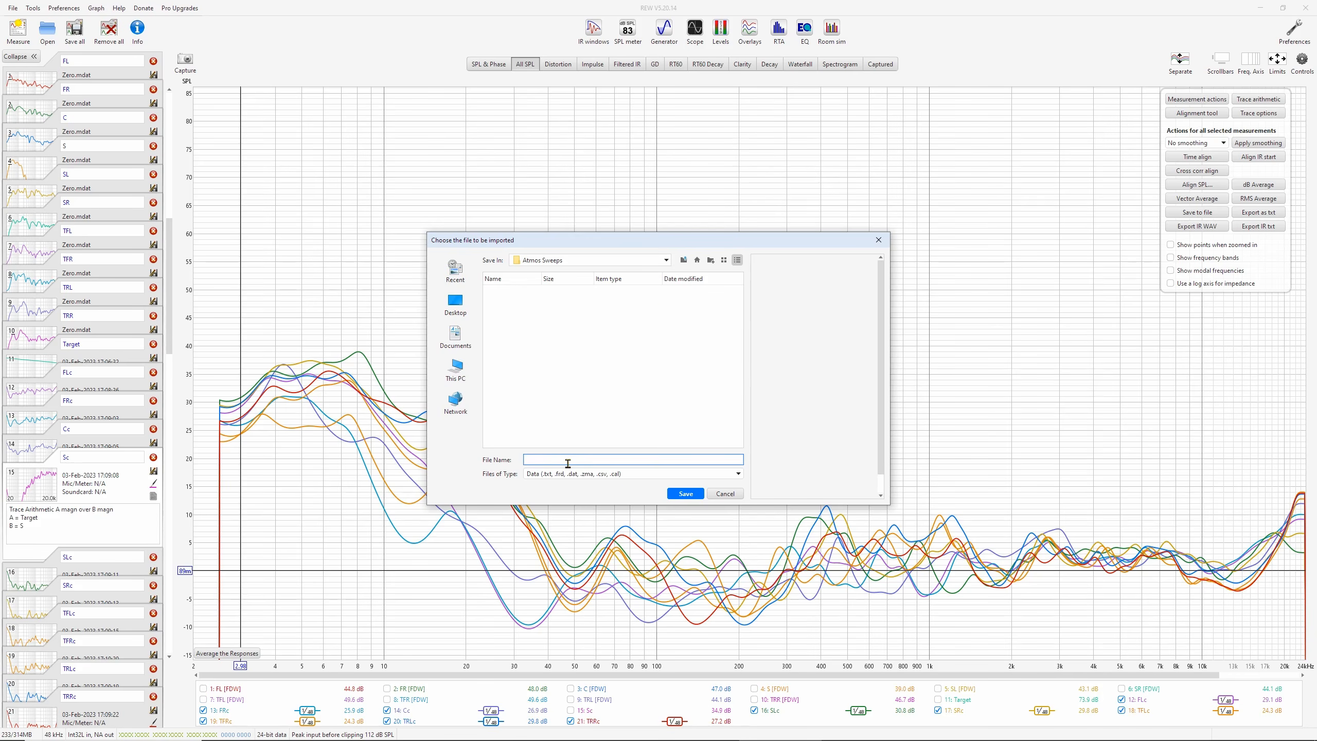
click(684, 260)
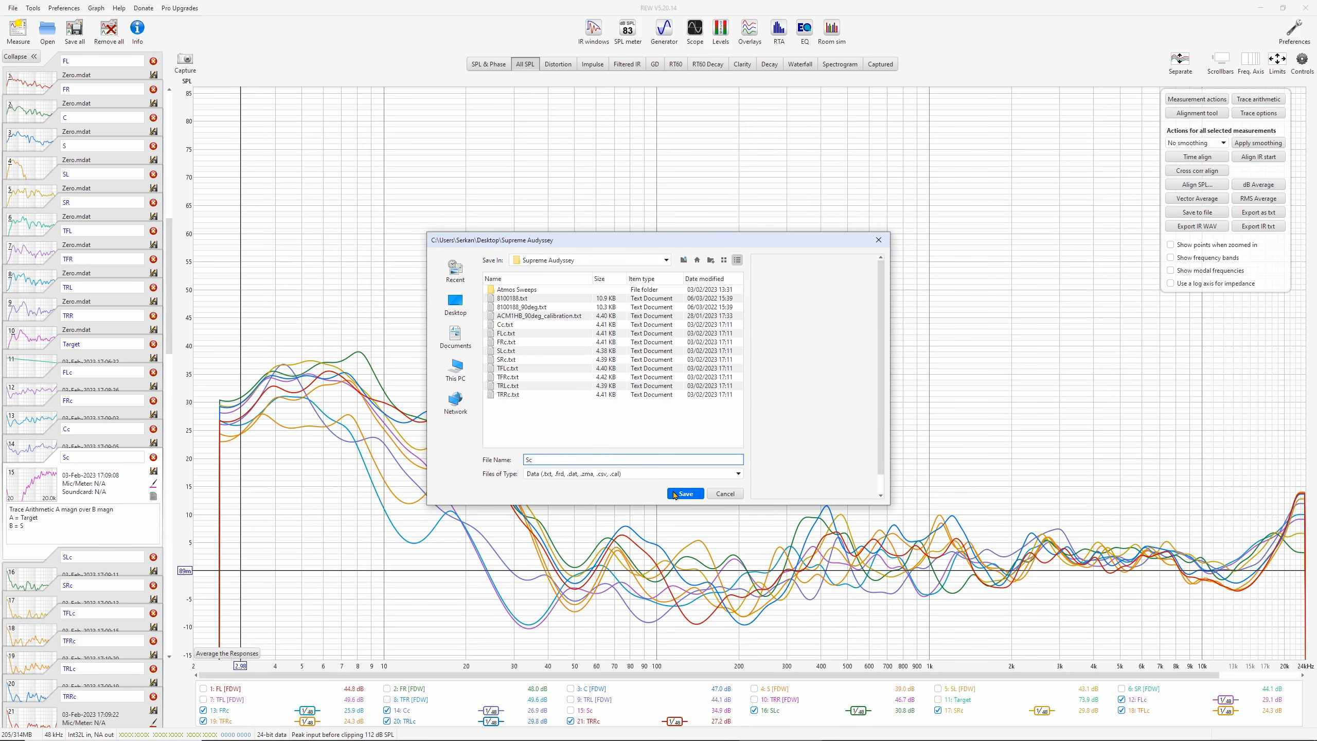
click(685, 494)
Open FLc.txt from the Supreme Audyssey folder in Notepad and copy all its contents
mouse_move(849, 731)
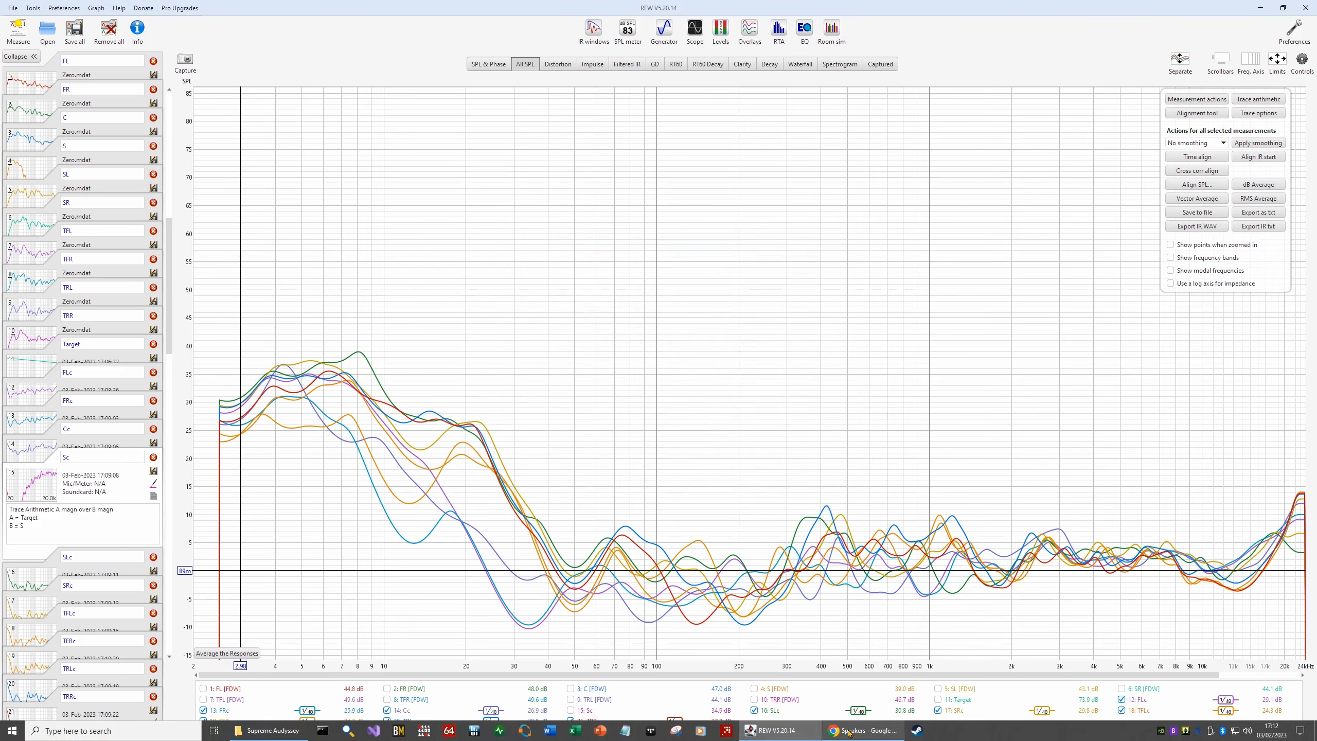
click(270, 730)
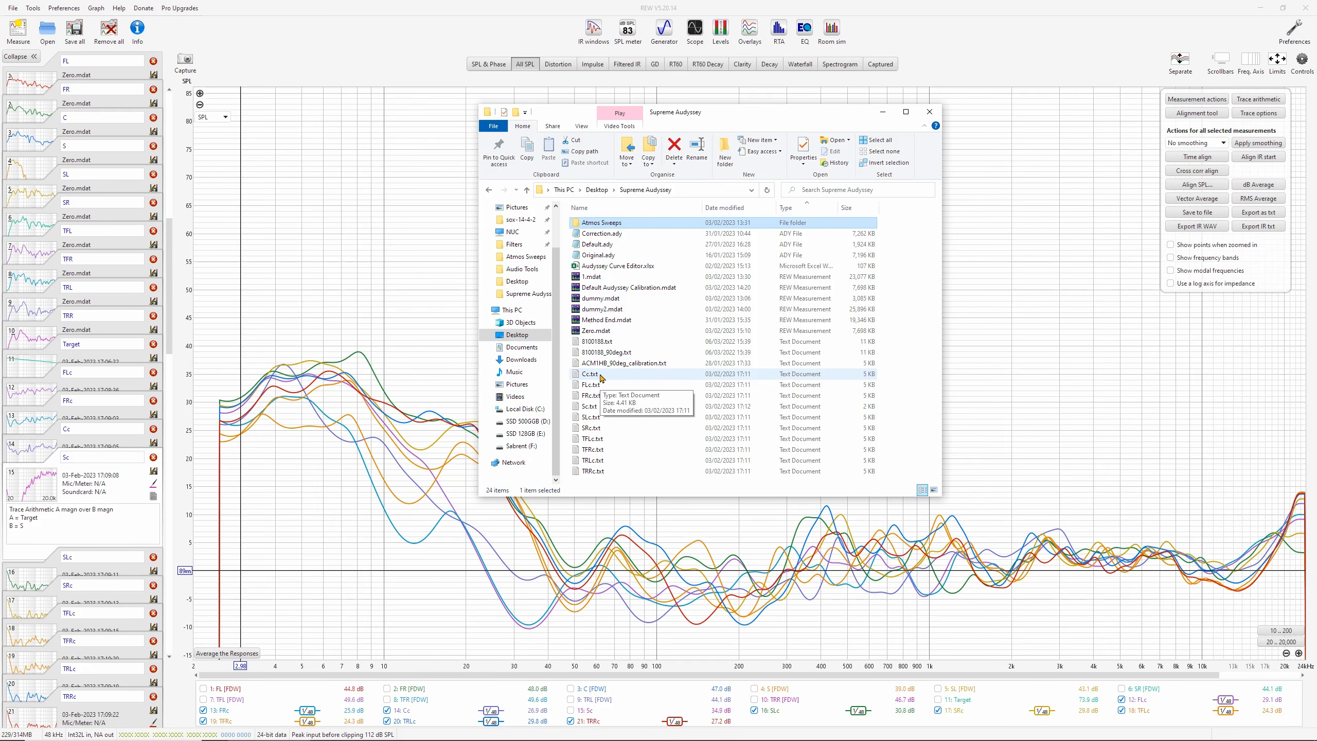
double_click(591, 385)
drag(1255, 197, 475, 188)
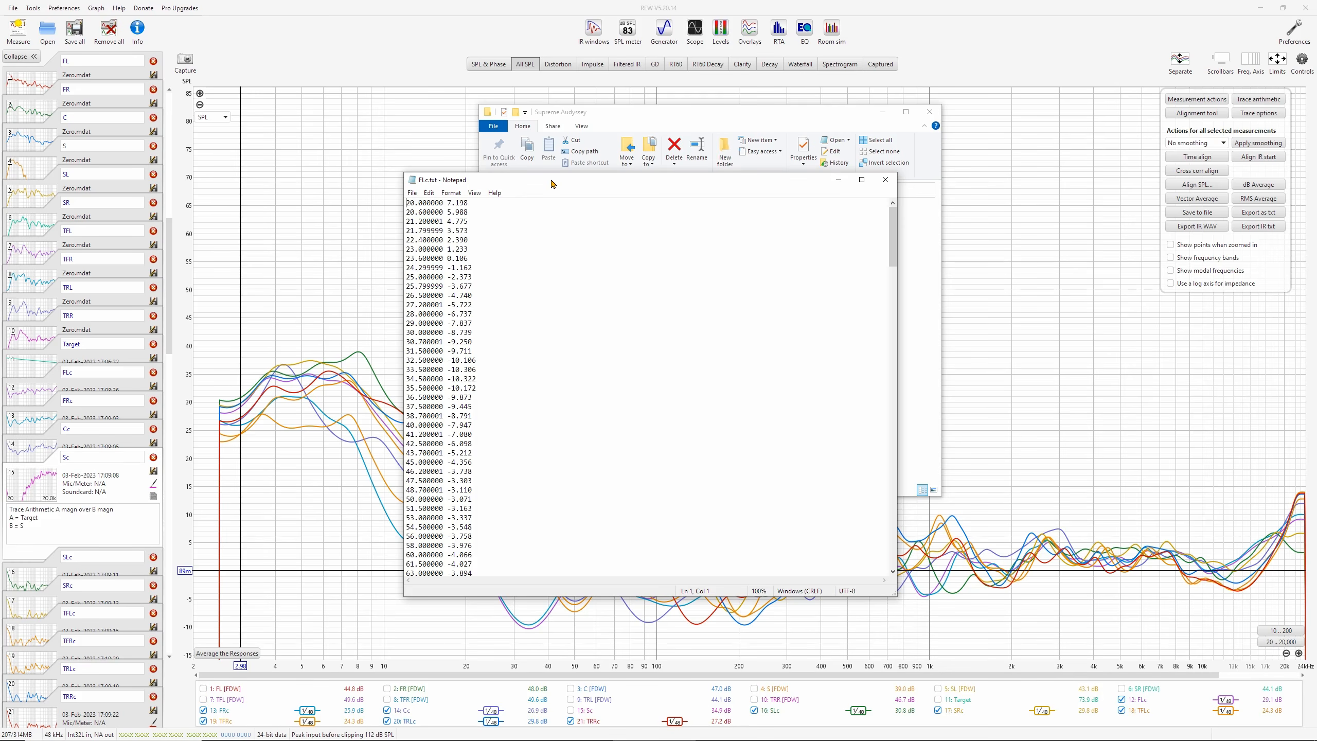
key(ctrl+a)
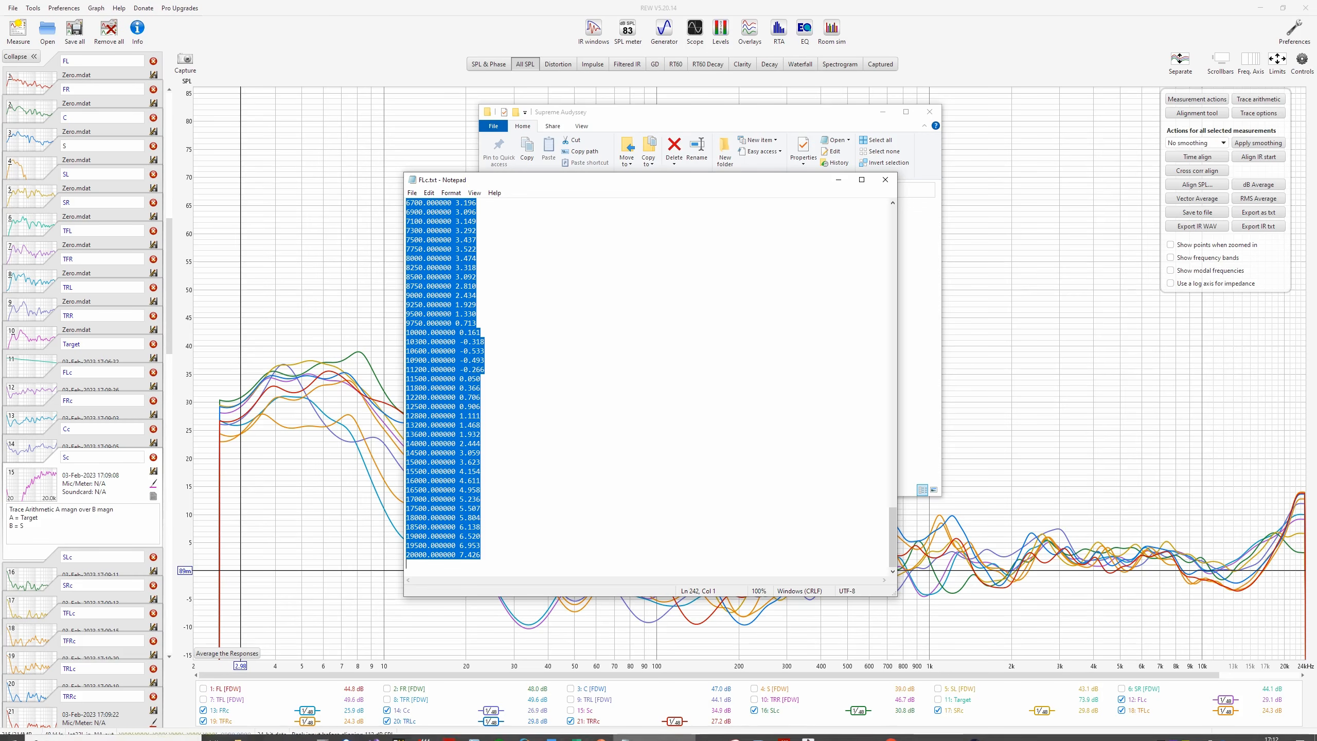
Switch to Excel and open the Audyssey Curve Editor.xlsx workbook from the Supreme Audyssey folder
right_click(575, 731)
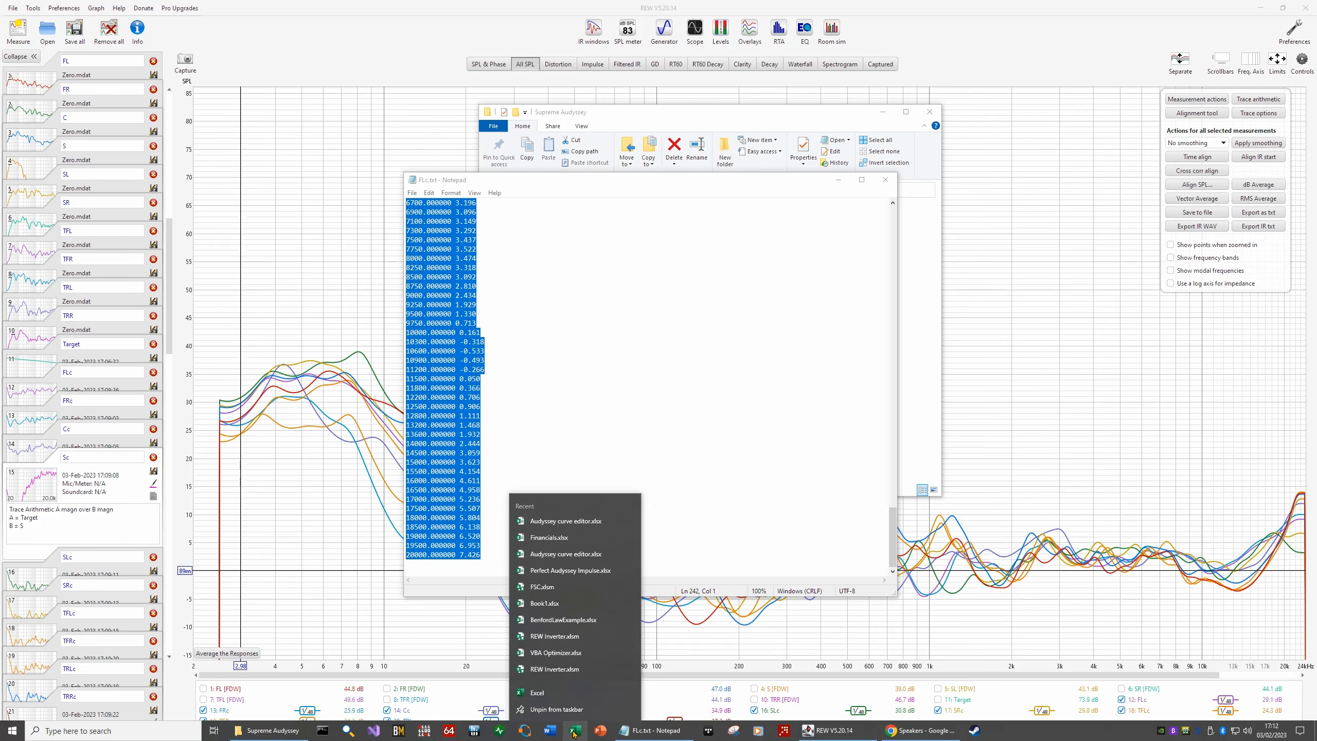
click(575, 731)
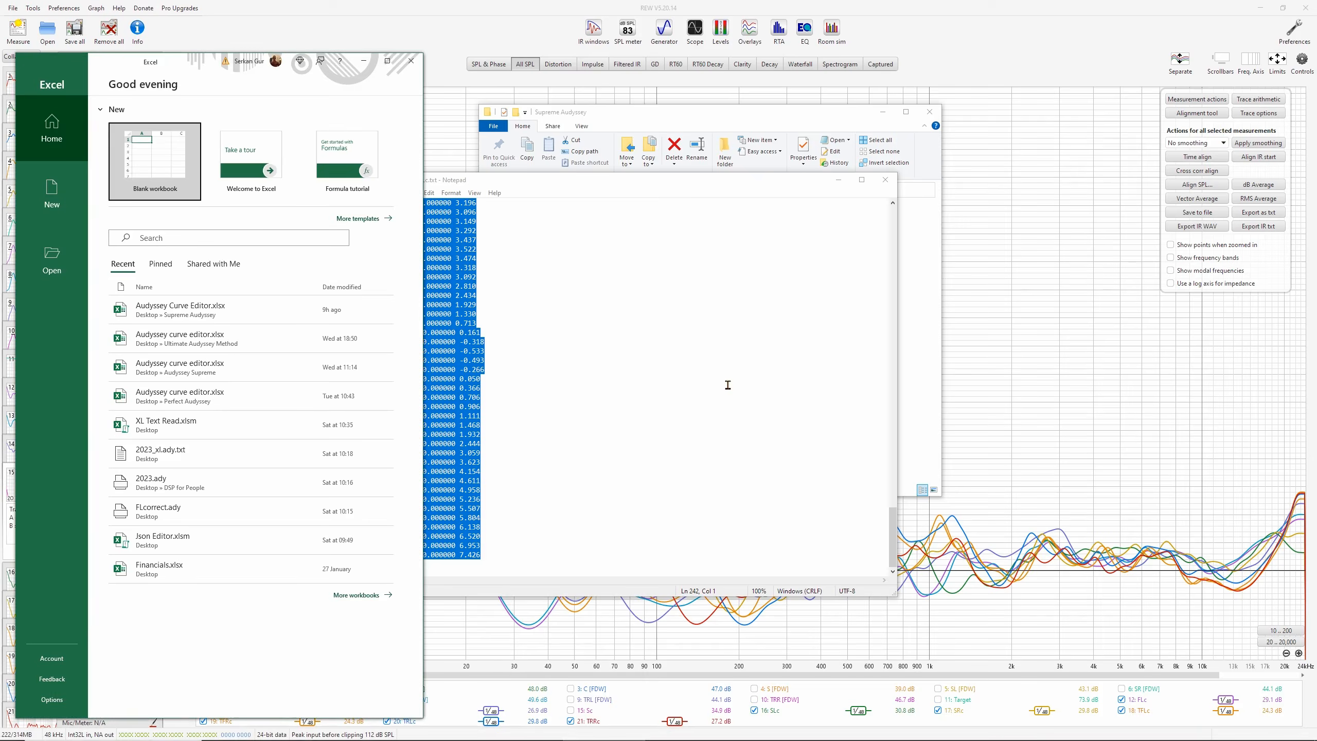
click(206, 302)
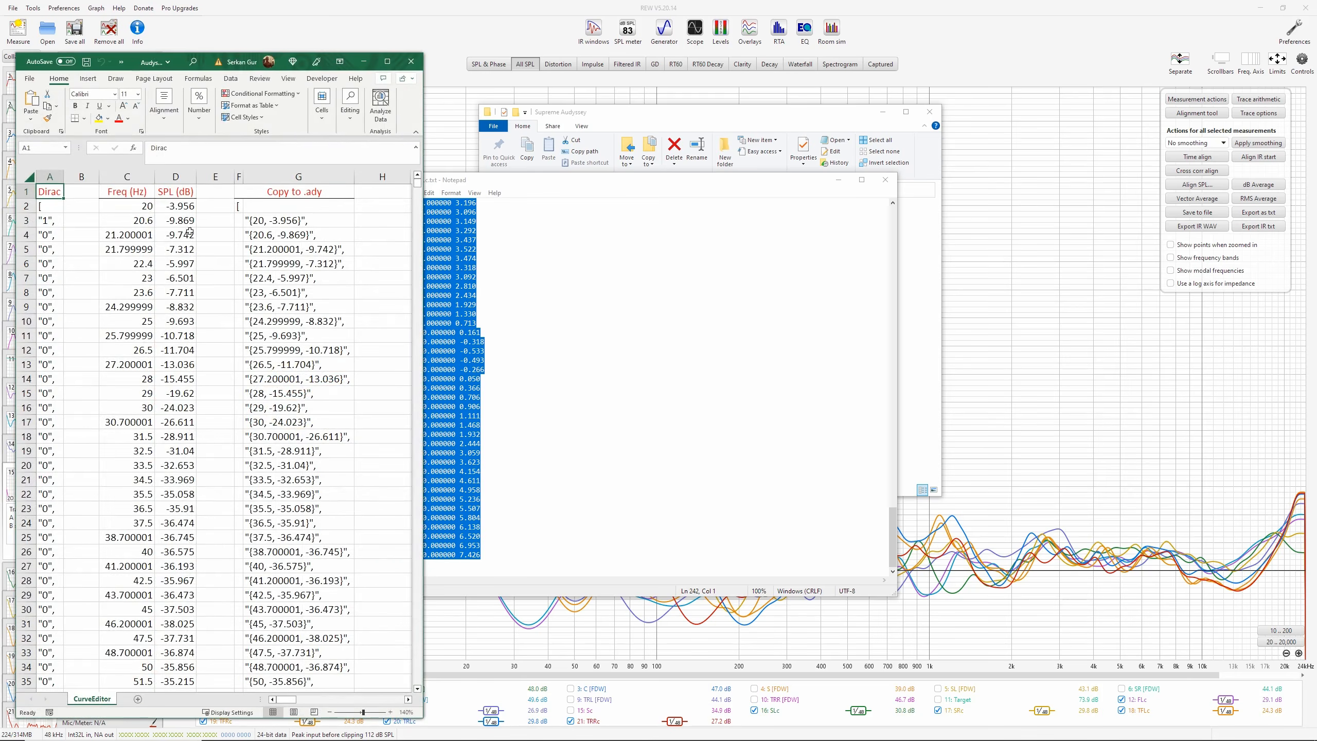
Paste the copied FLc data into the Freq (Hz) column starting at cell C2
drag(211, 63, 610, 16)
click(535, 156)
right_click(534, 156)
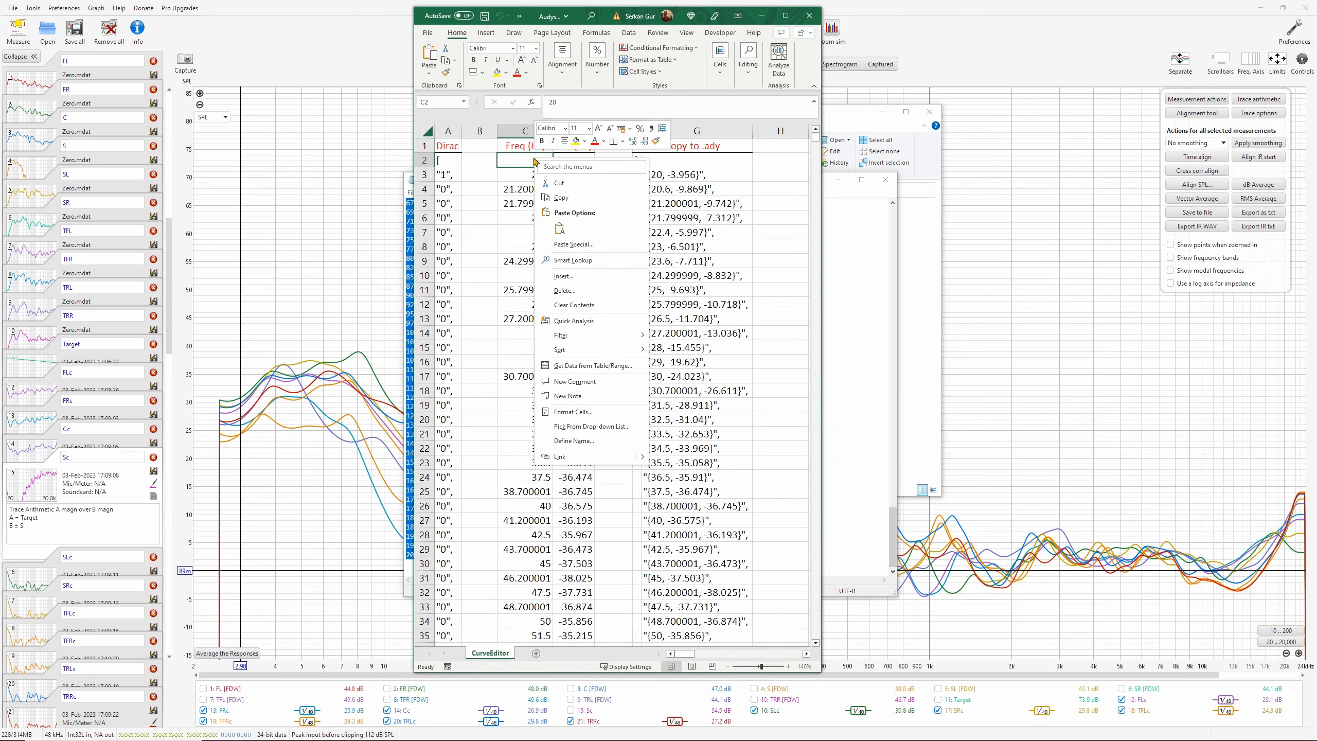
click(561, 230)
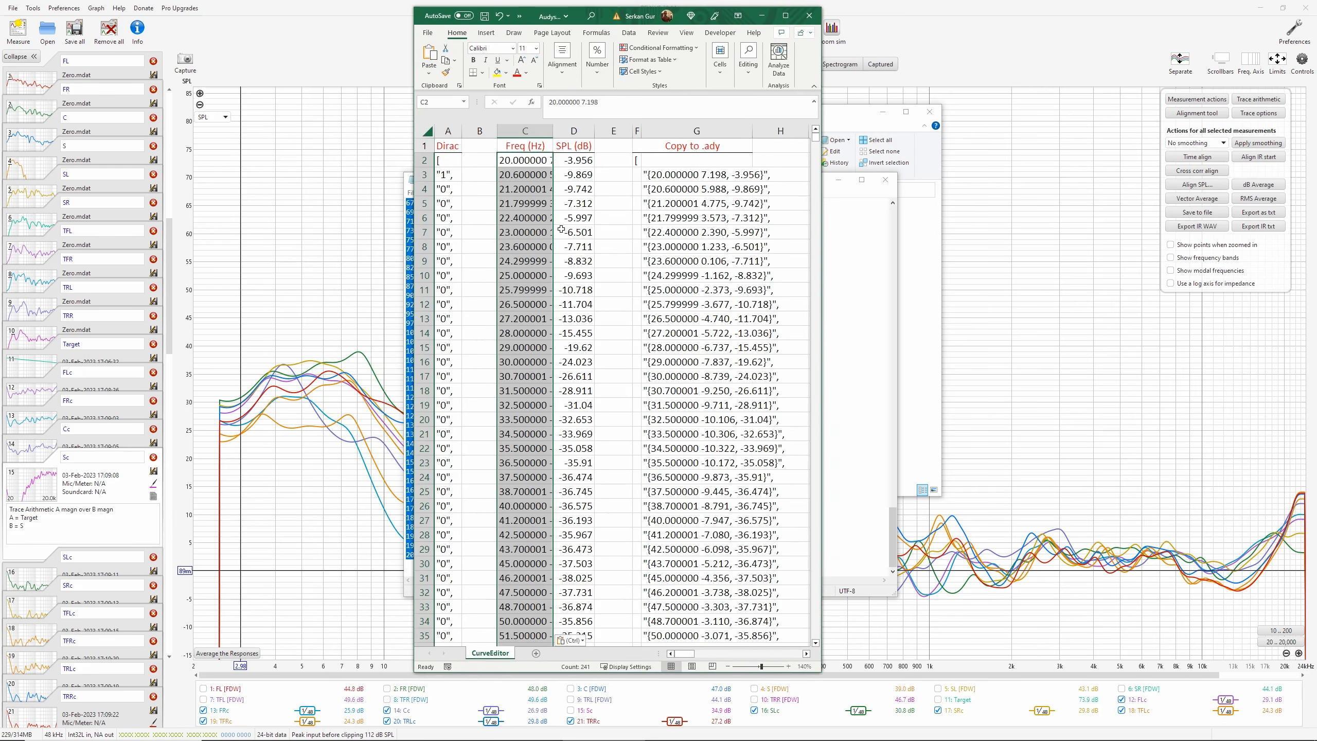
Split the pasted FLc data into the Freq (Hz) and SPL (dB) columns with Text to Columns, using only Space as the delimiter
click(629, 33)
drag(824, 111, 1273, 111)
click(917, 62)
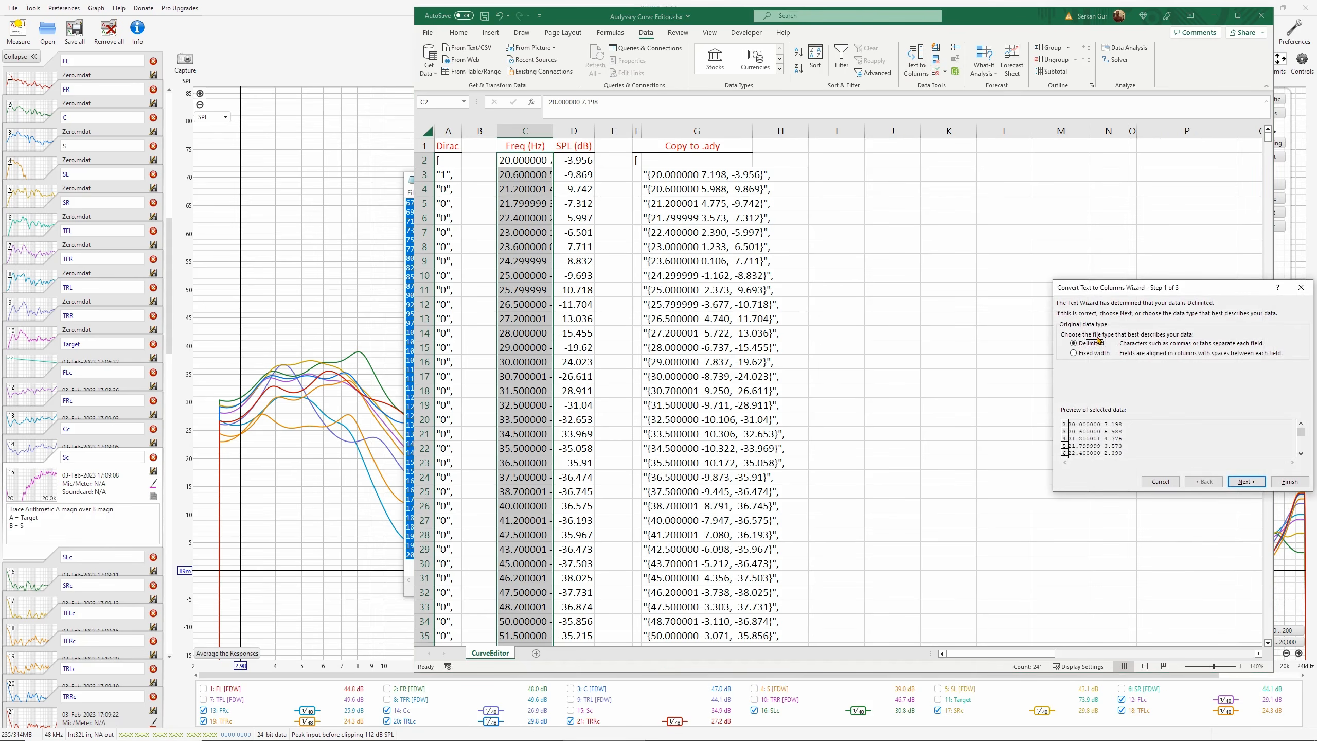
drag(1121, 292, 989, 264)
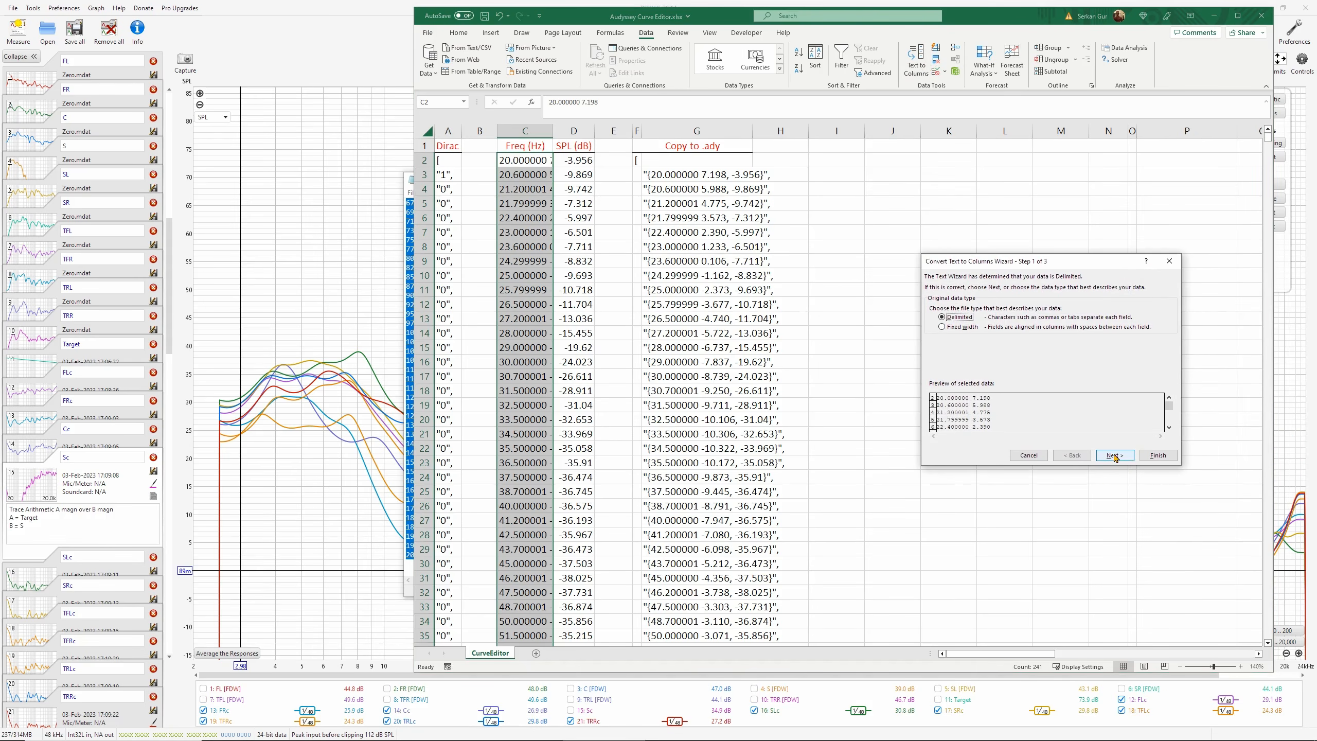
click(1115, 455)
click(933, 307)
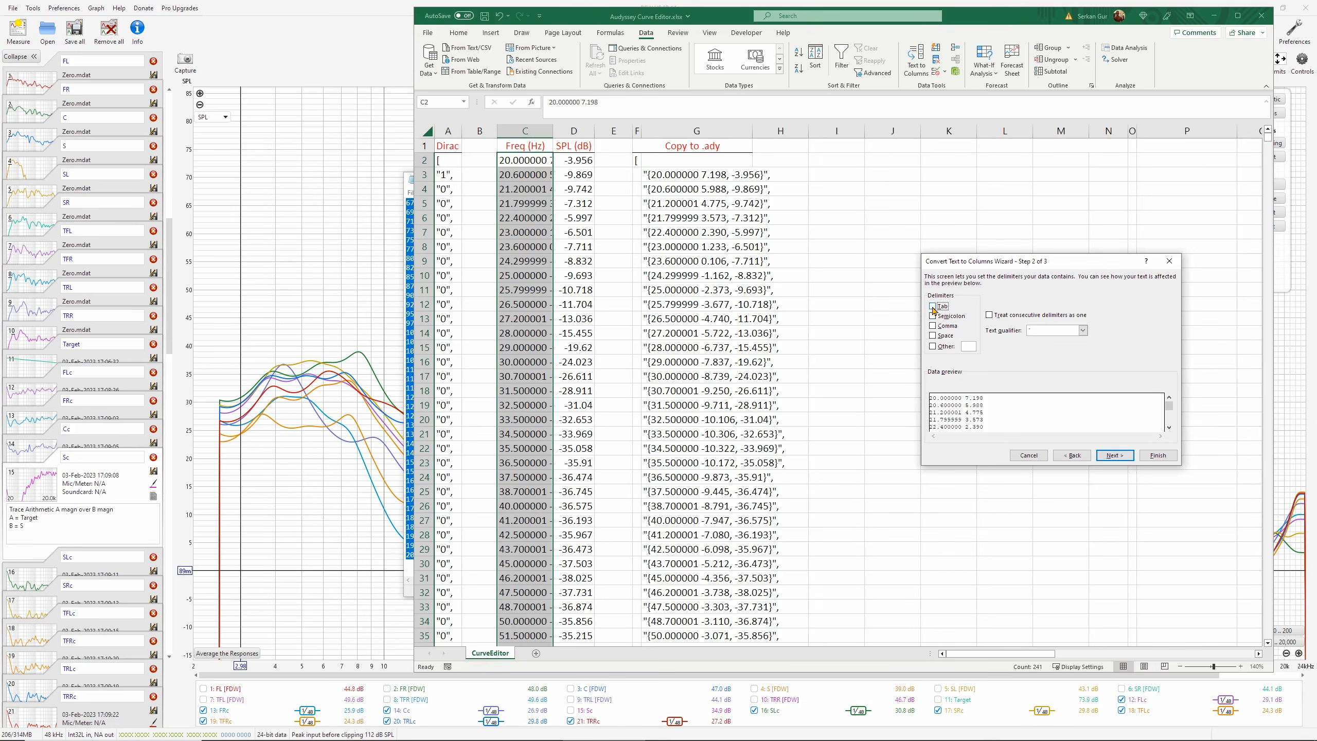
click(933, 336)
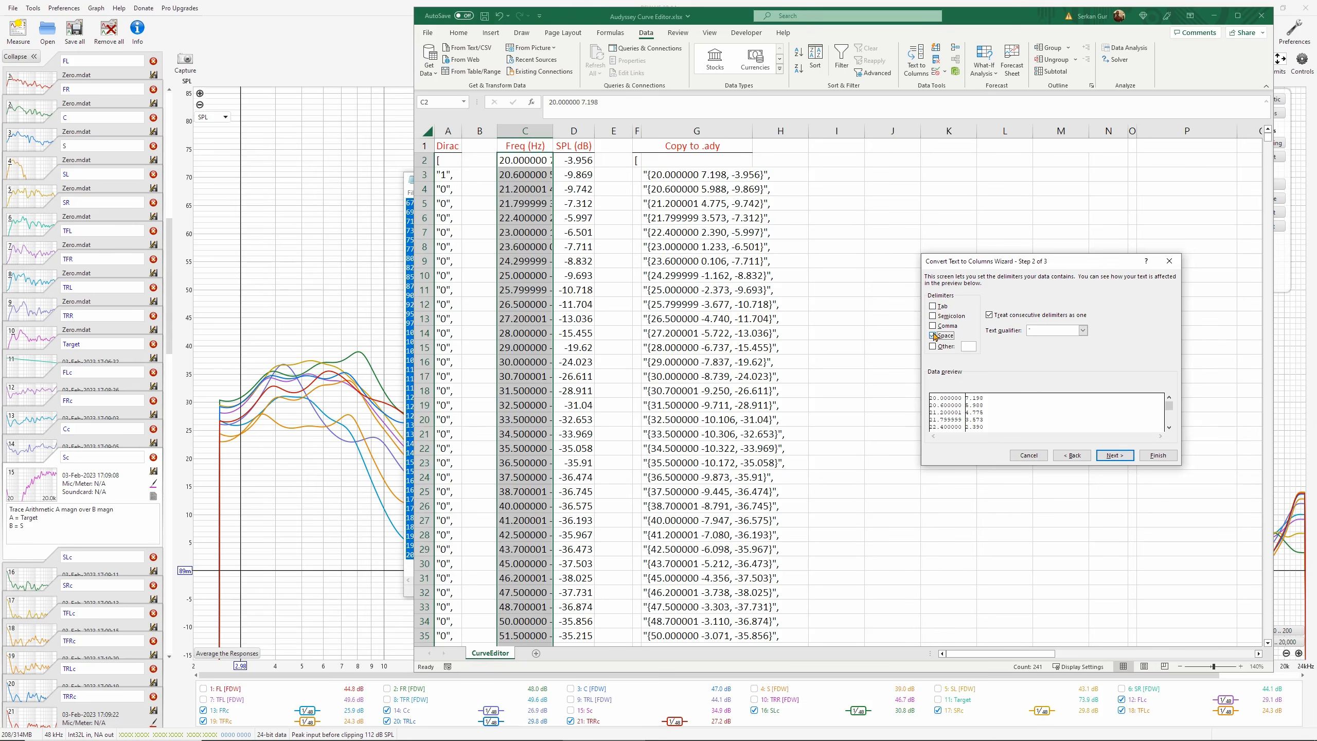
click(1158, 456)
Copy the FLc curve points from the whole Copy to .ady block, from cell F2 to the closing bracket
click(640, 404)
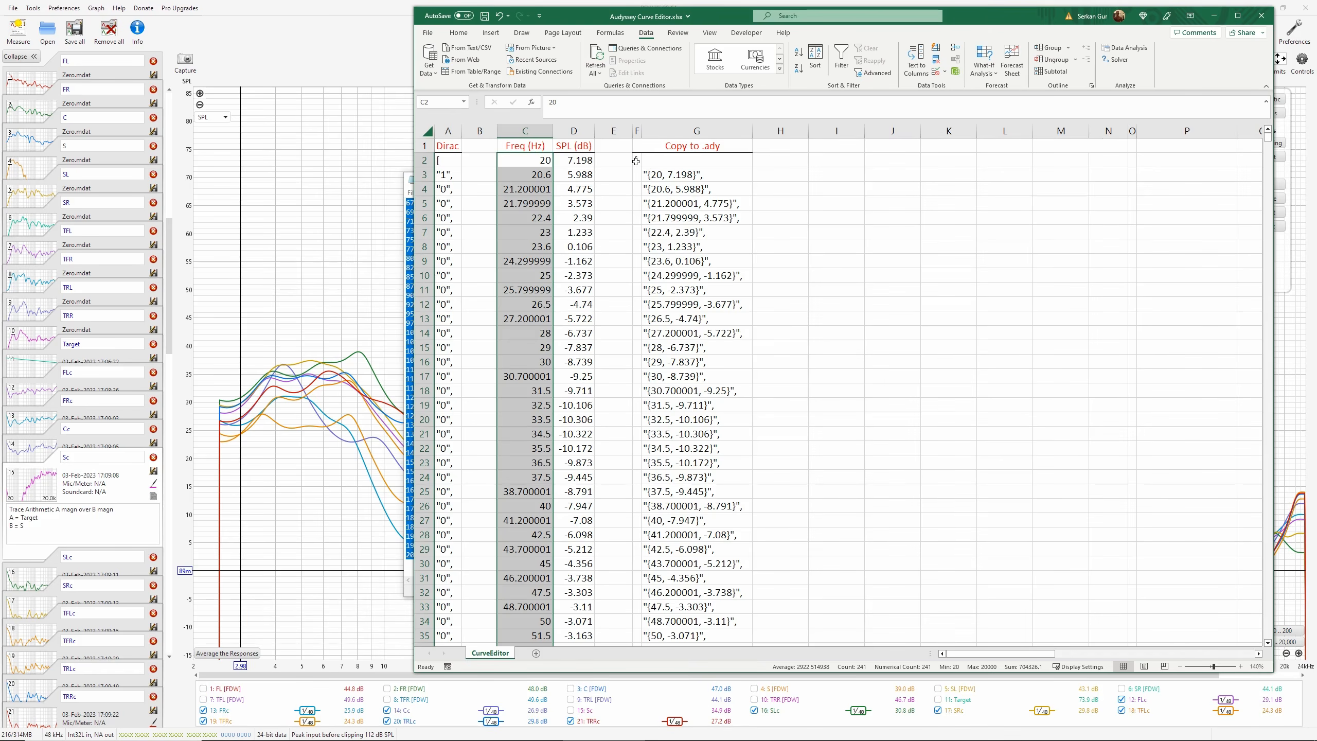
drag(636, 161, 664, 164)
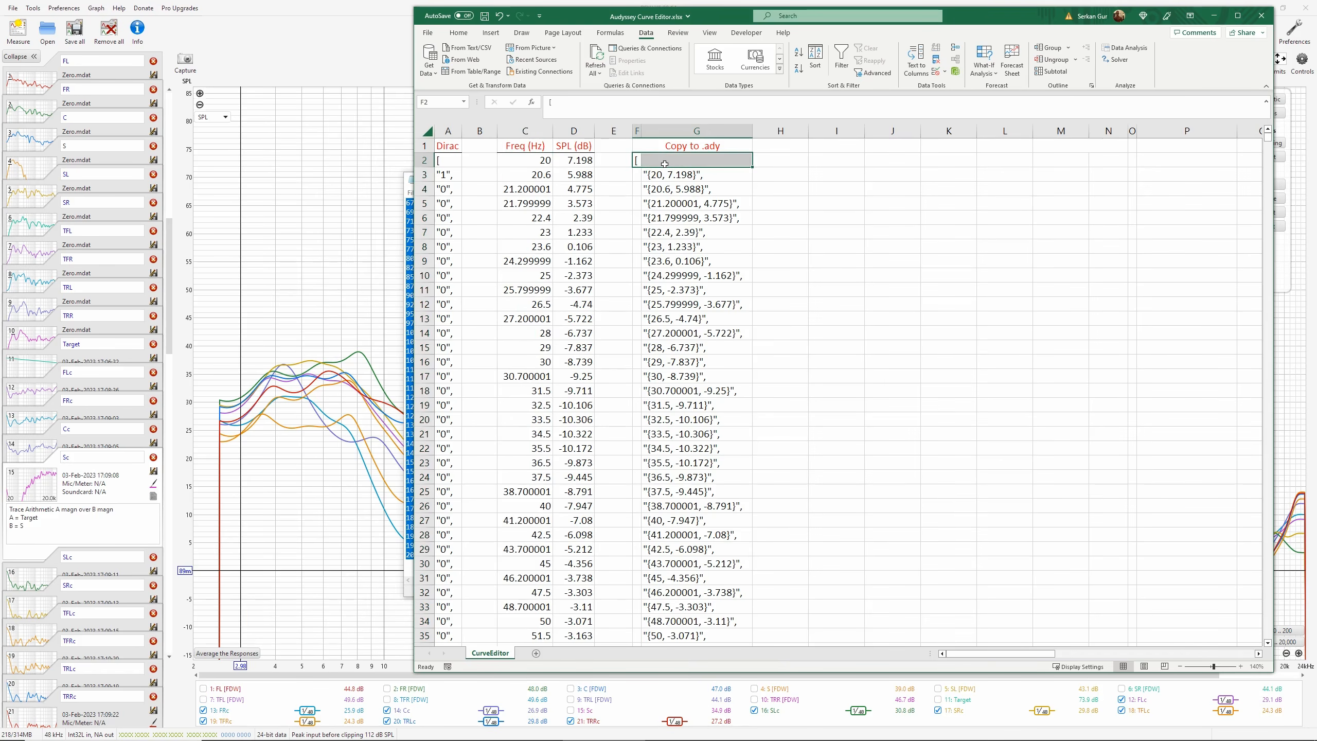
key(ctrl+shift+Down)
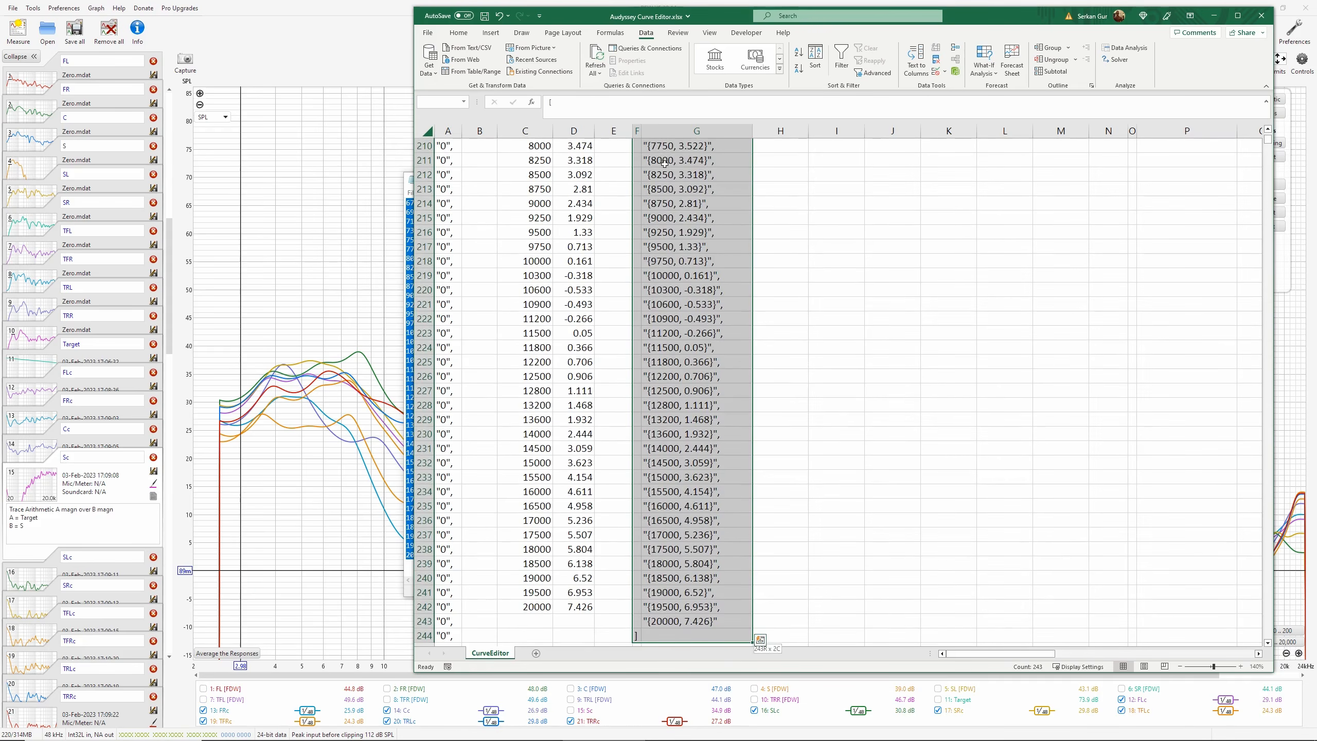
key(ctrl+c)
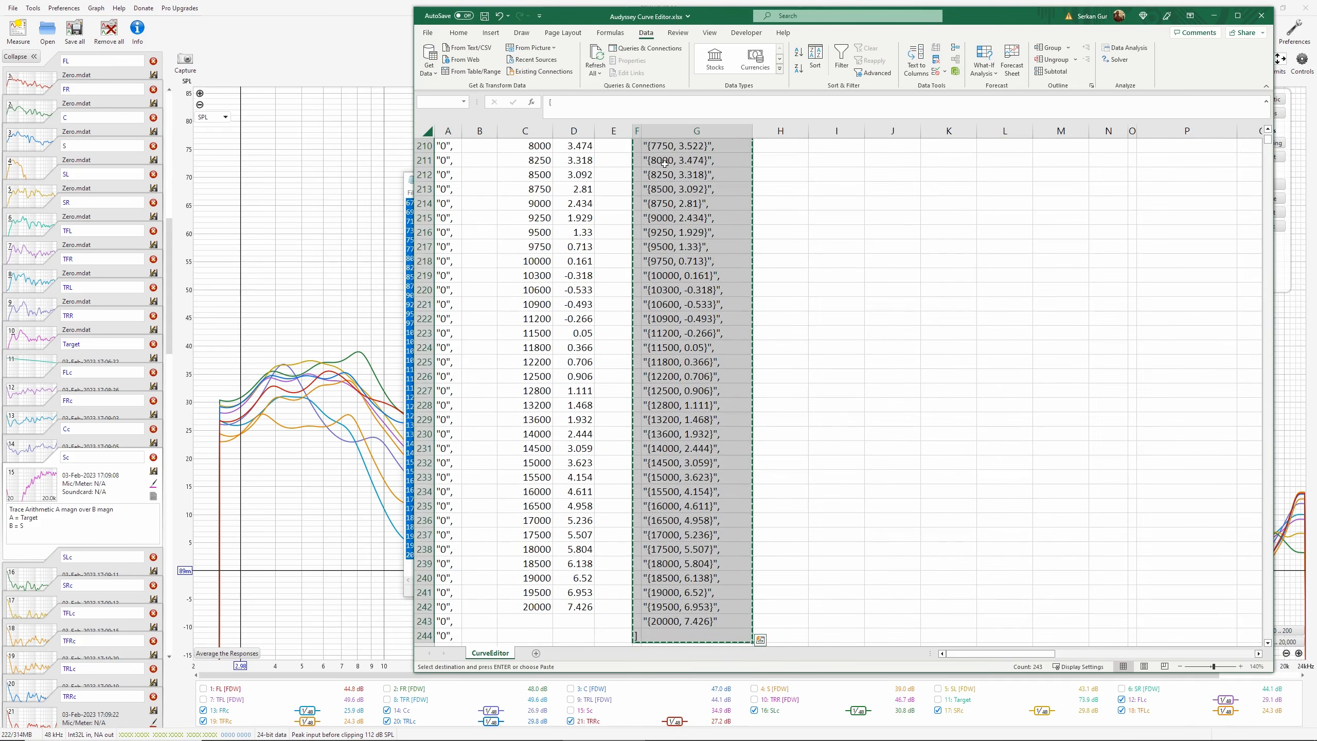
Switch to Chrome and open JSON Editor Online (jsoneditoronline.org) in a new tab
click(973, 732)
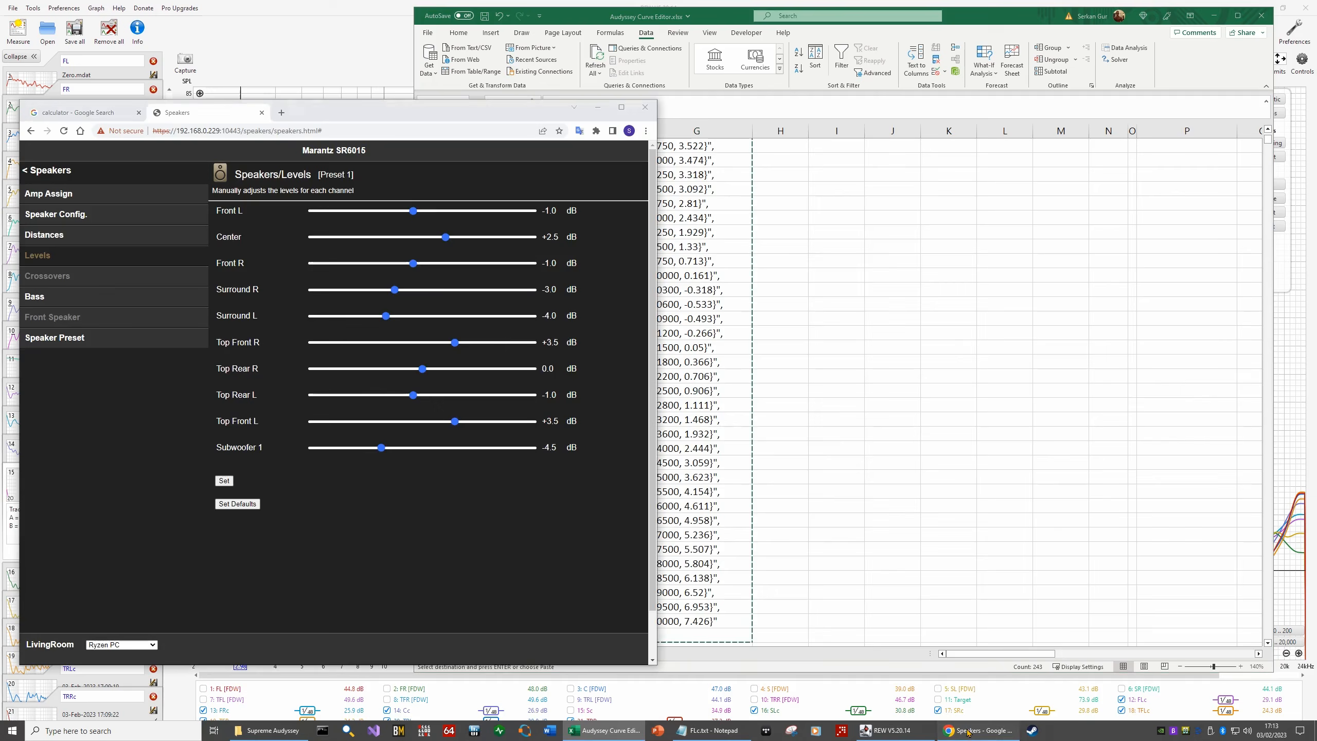
click(83, 112)
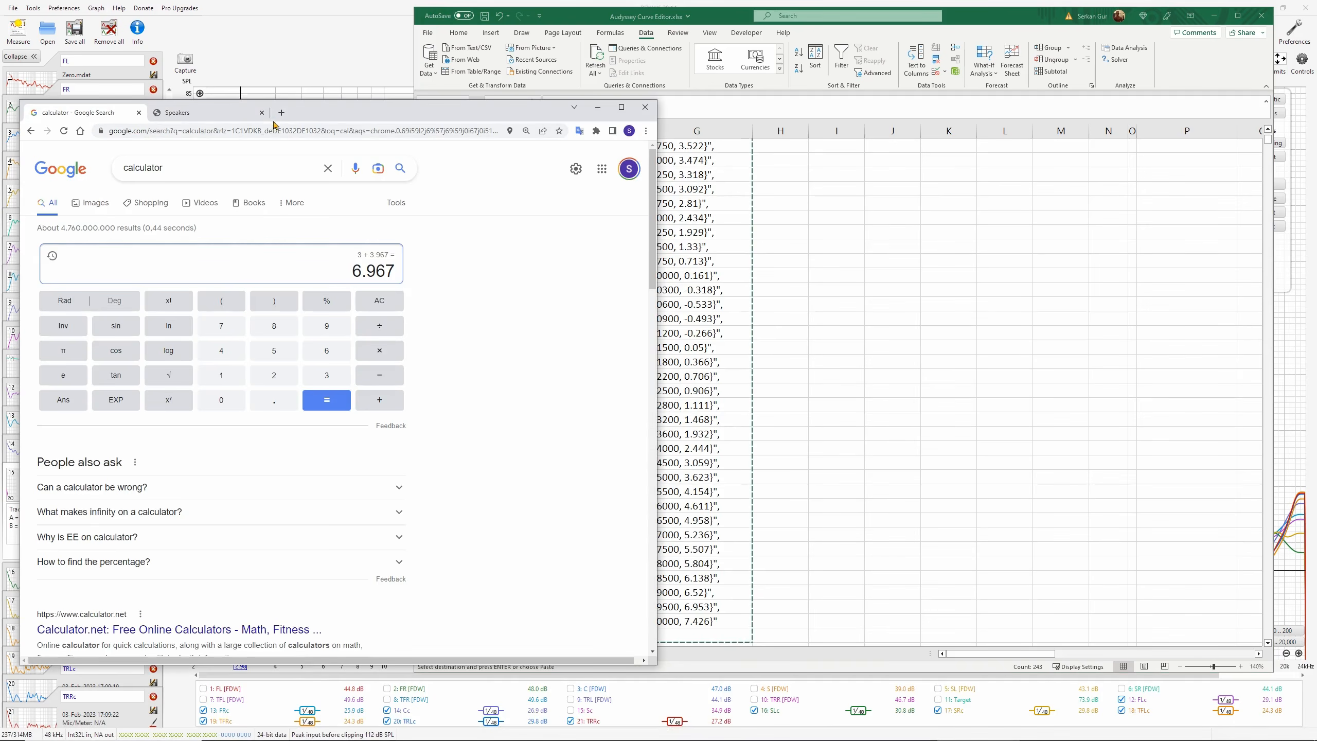
click(282, 112)
click(298, 320)
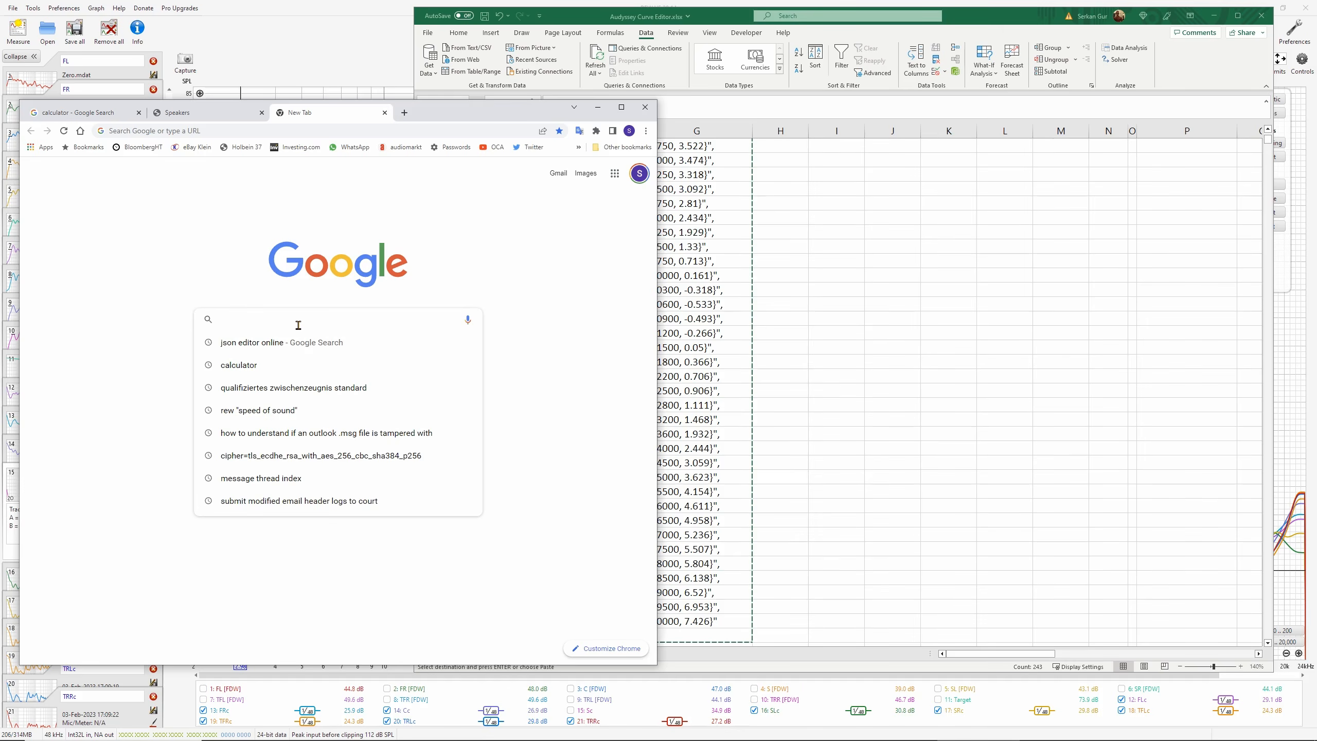
text(jso)
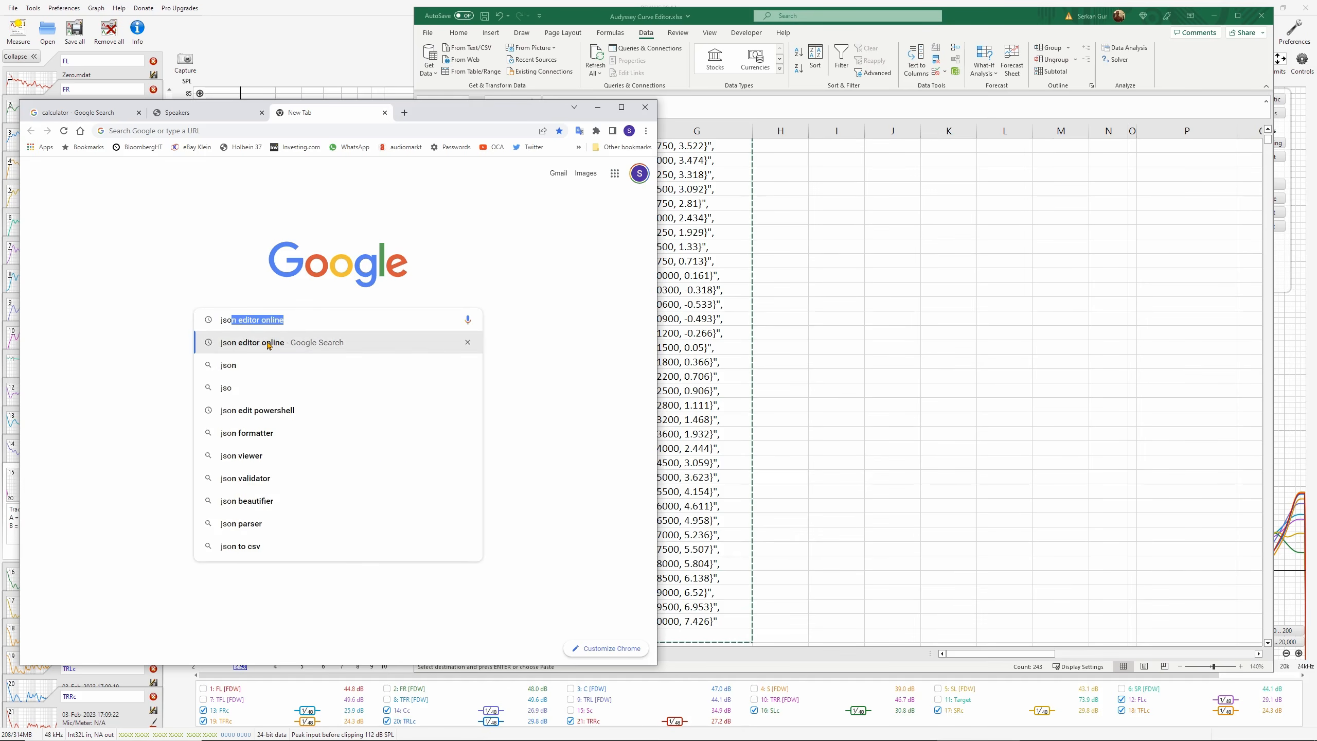
click(294, 342)
click(183, 265)
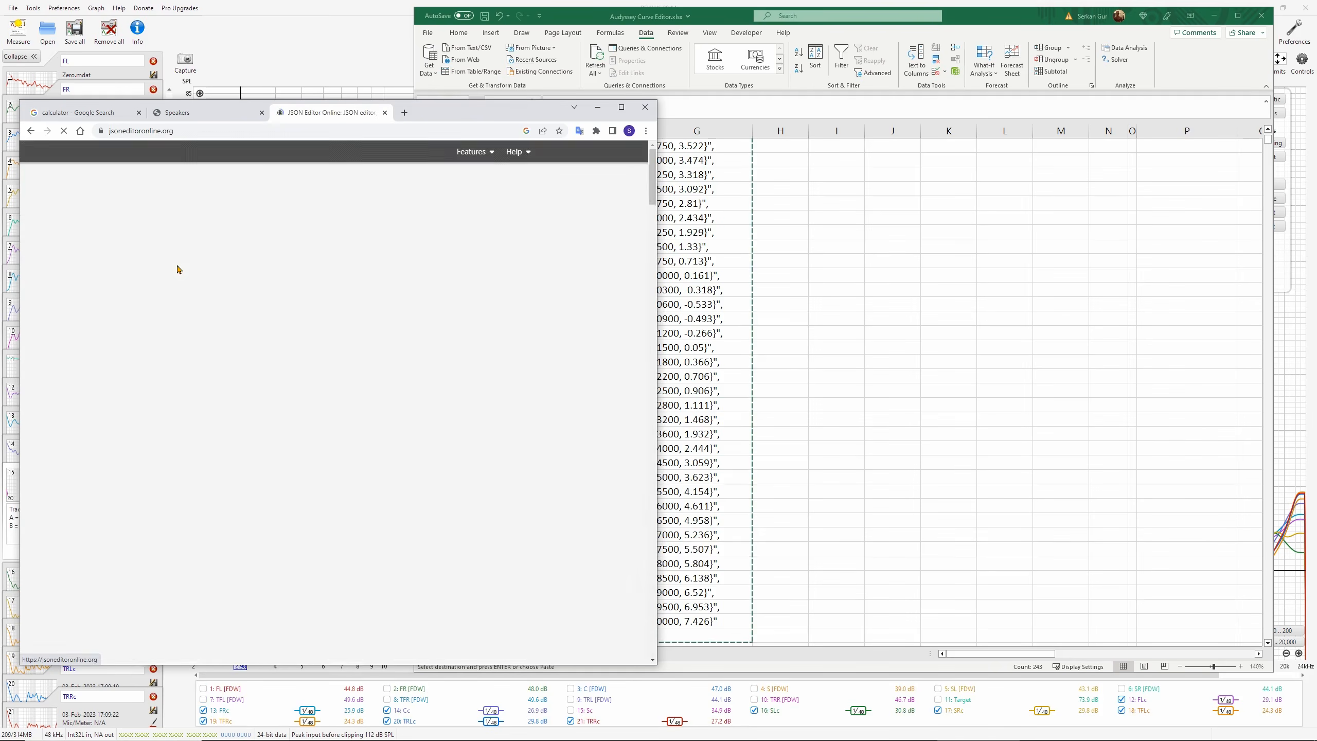
Arrange the browser beside the Supreme Audyssey folder and load Default.ady into the first JSON editor pane
drag(87, 113, 542, 112)
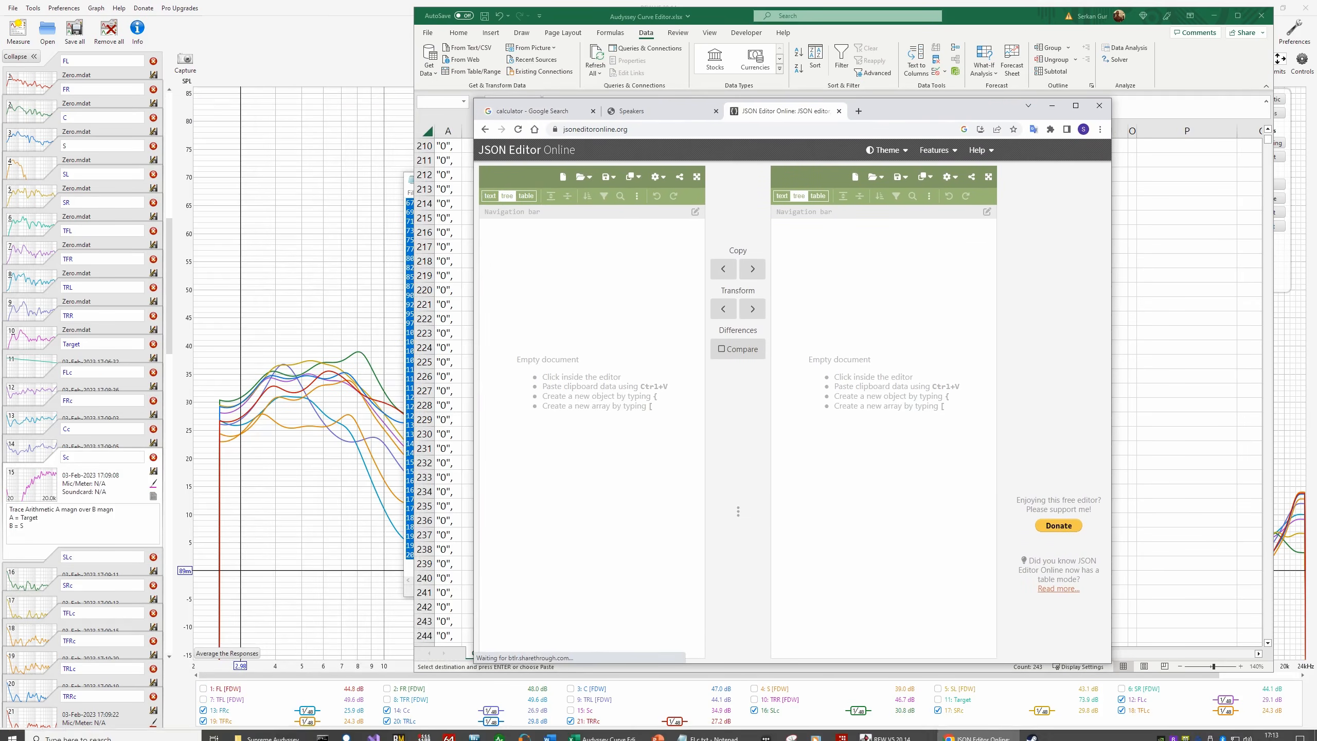
click(270, 730)
drag(708, 112, 258, 148)
drag(893, 111, 995, 98)
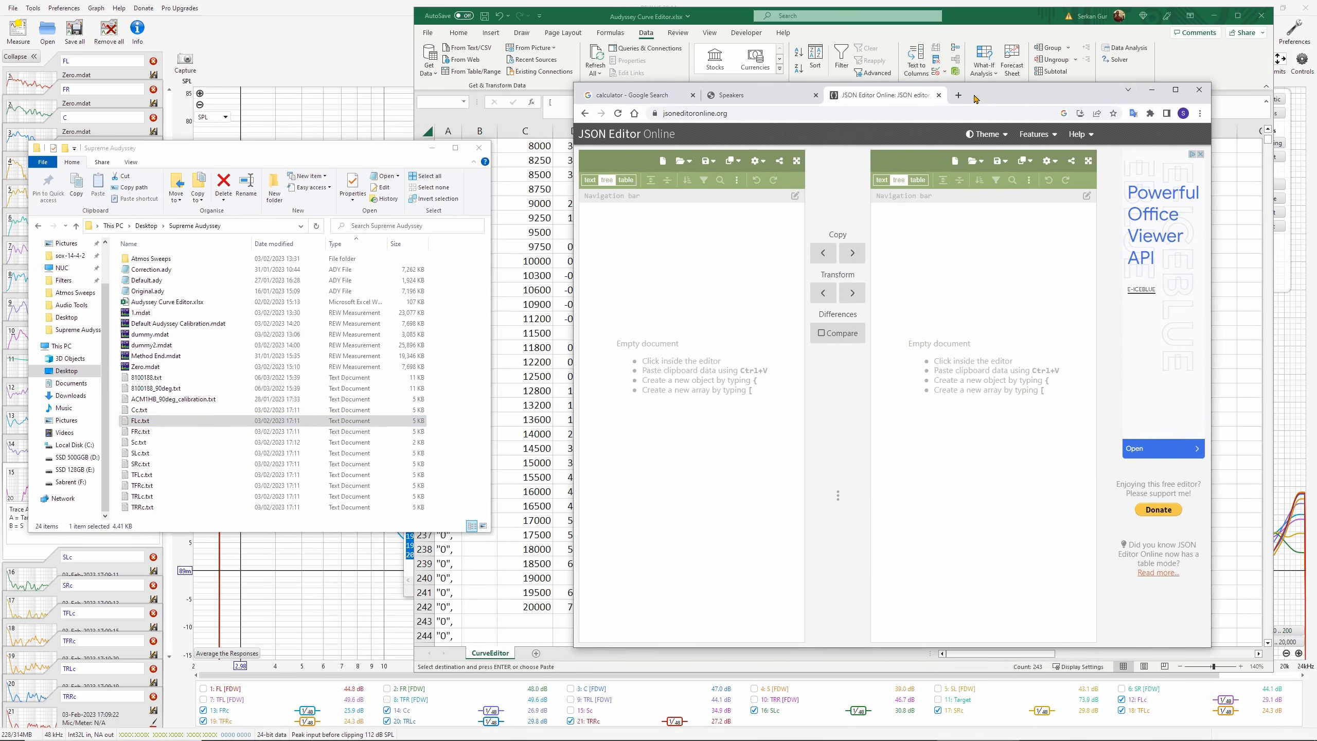
click(165, 282)
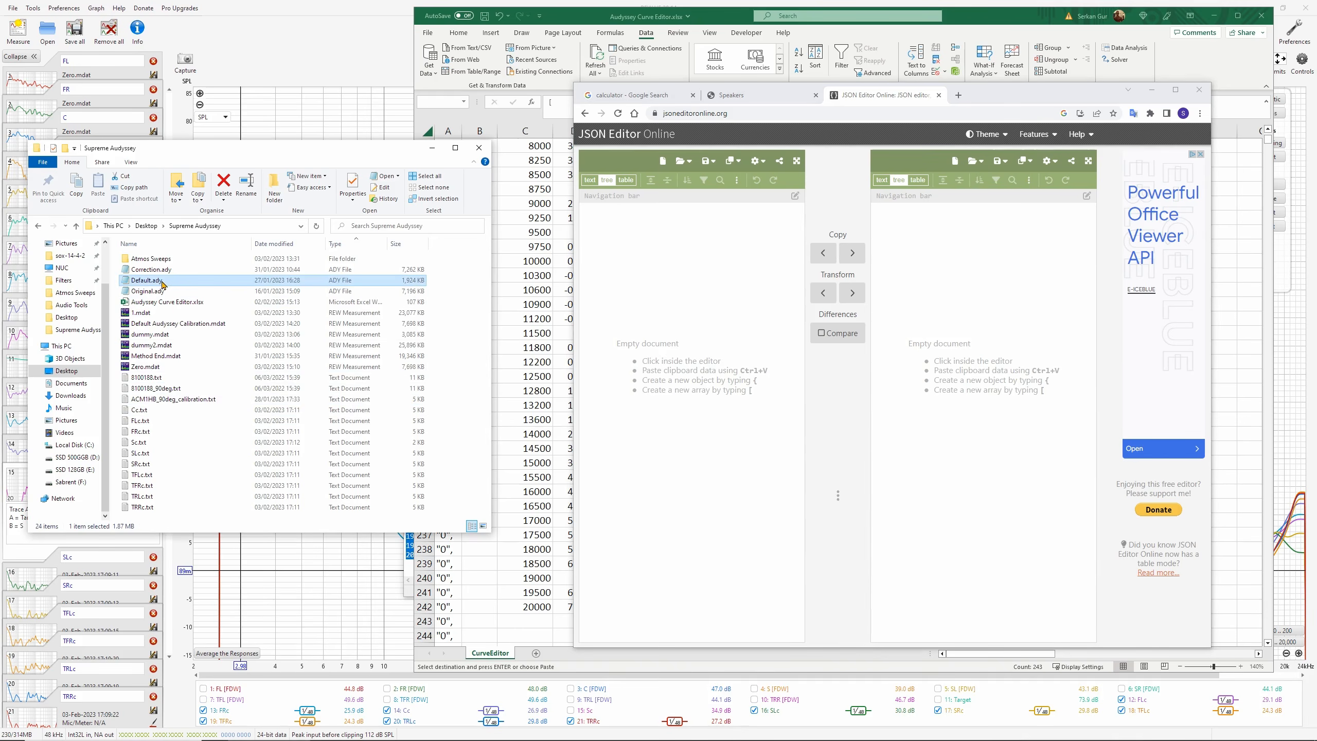
drag(159, 284, 671, 324)
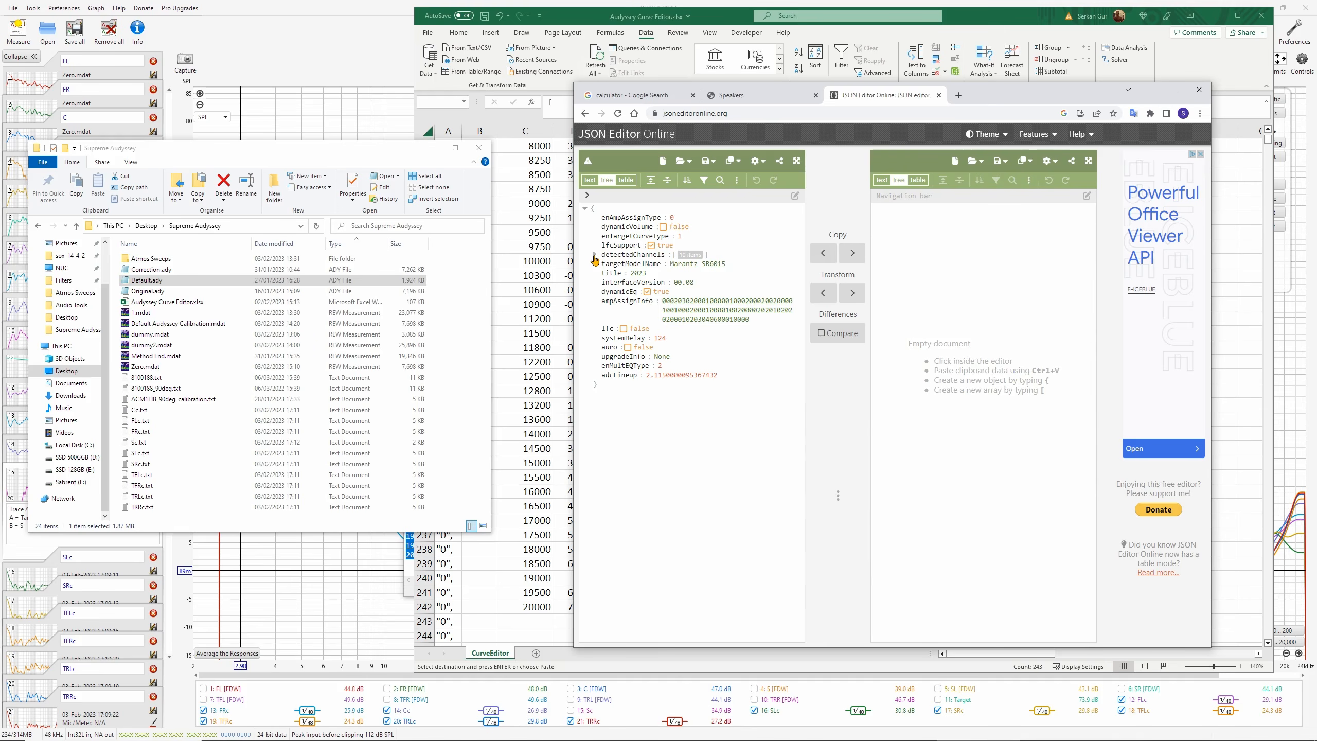
Expand detectedChannels and its channel 0 (FL), and look briefly into that channel's responseData
click(594, 255)
click(603, 264)
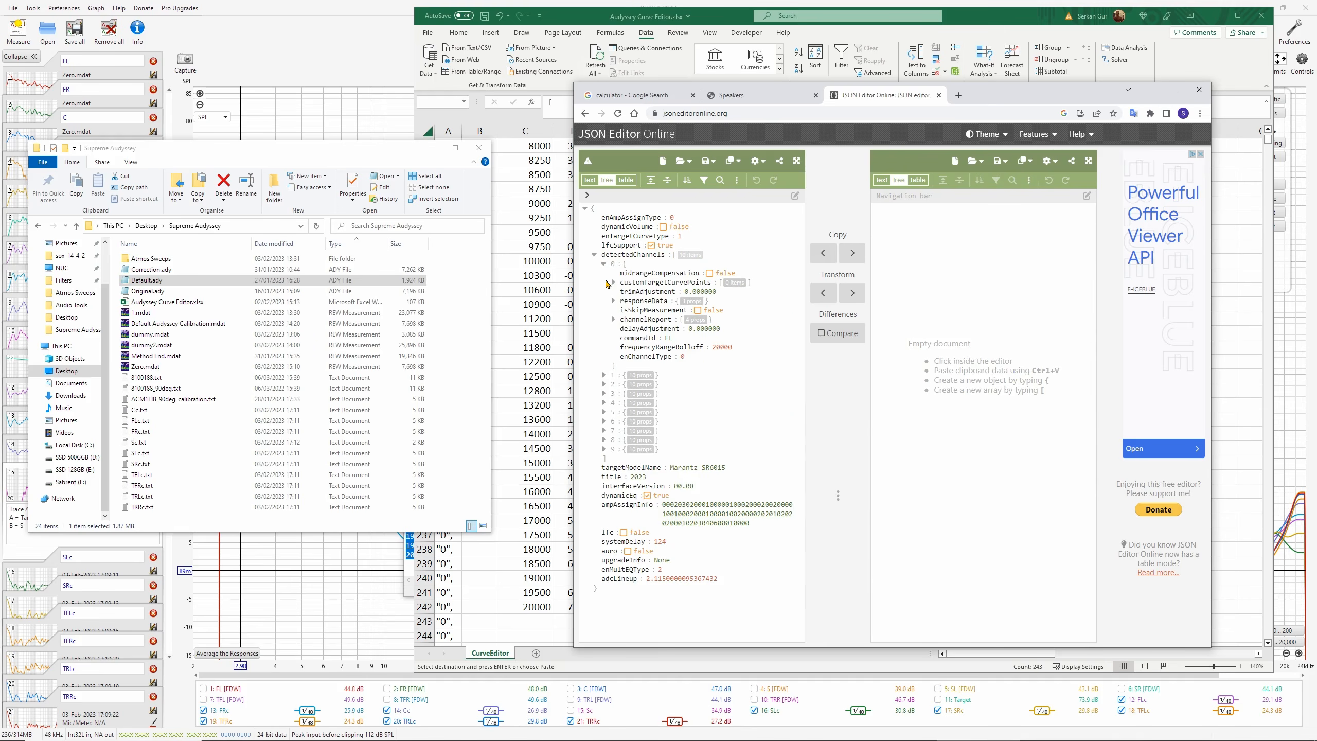
click(613, 301)
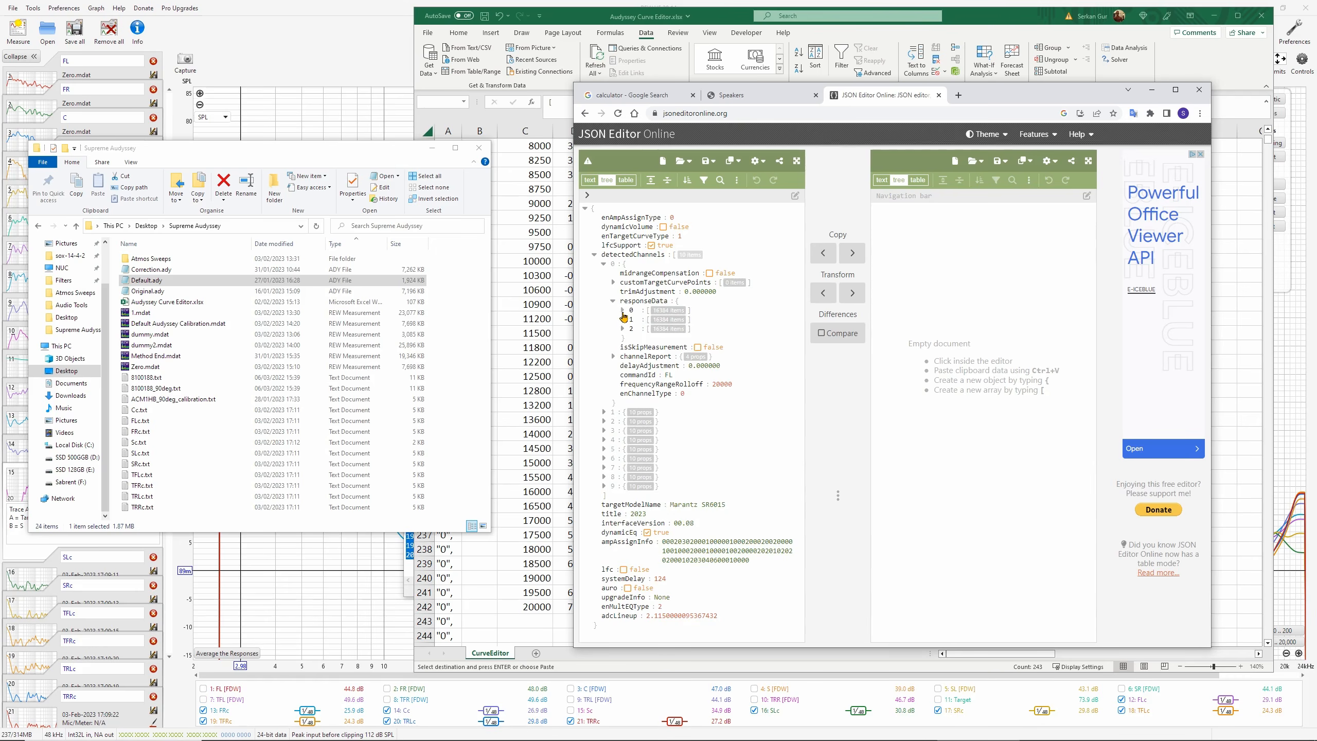
click(622, 310)
click(613, 301)
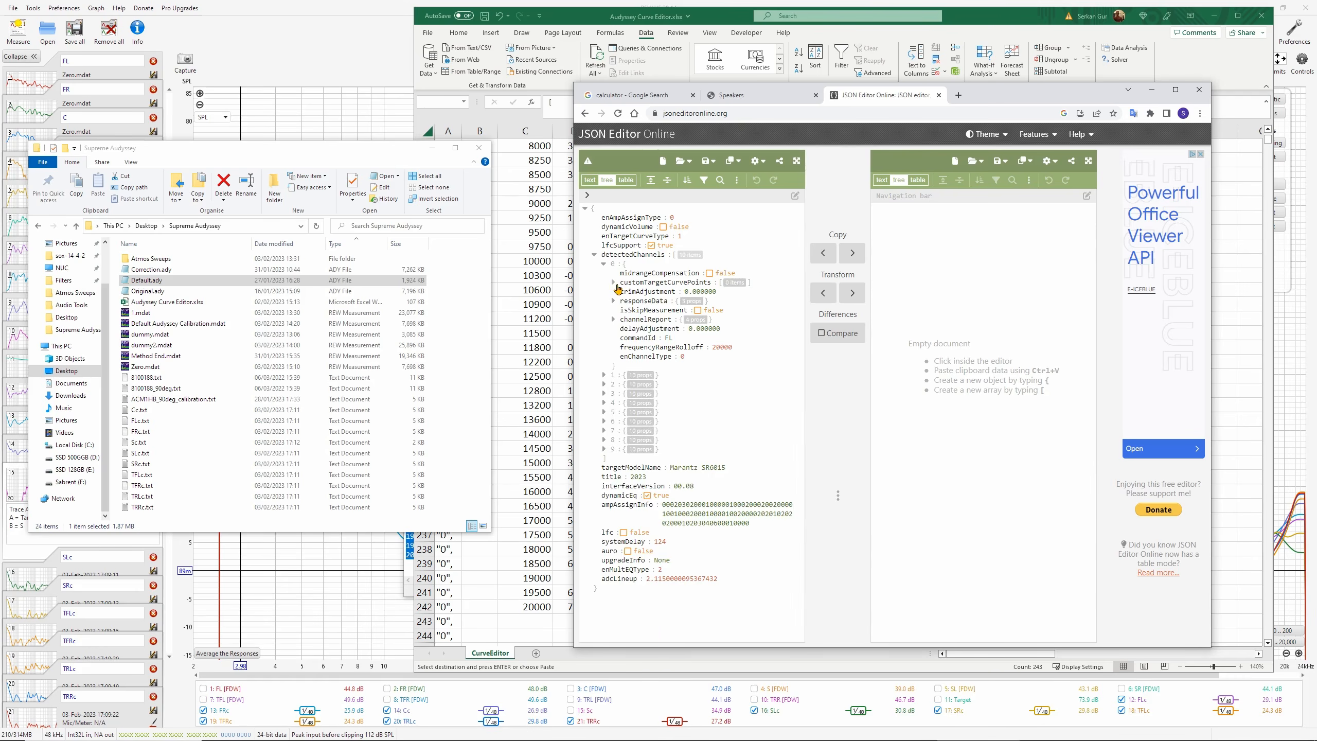
Paste the copied curve points into customTargetCurvePoints of channel 0 (FL), collapse the list and expand channel 1
click(736, 283)
click(738, 284)
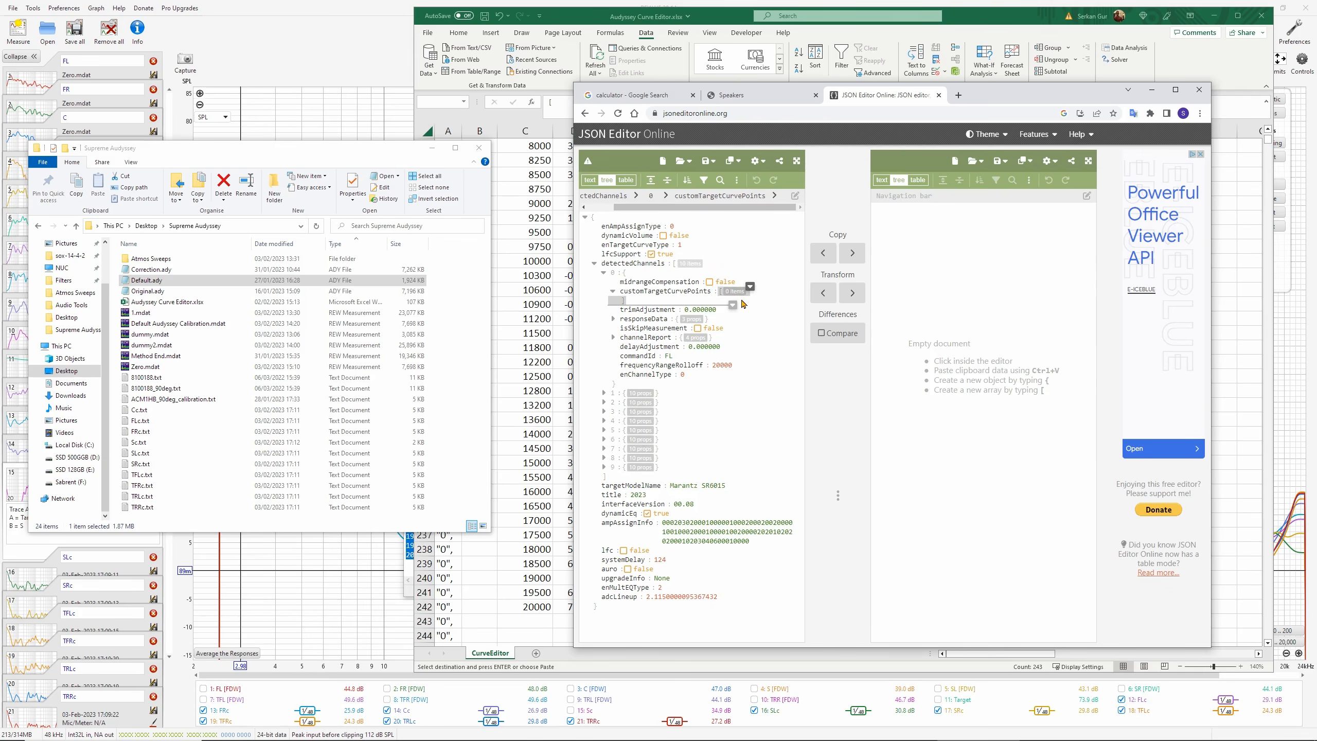
key(ctrl+v)
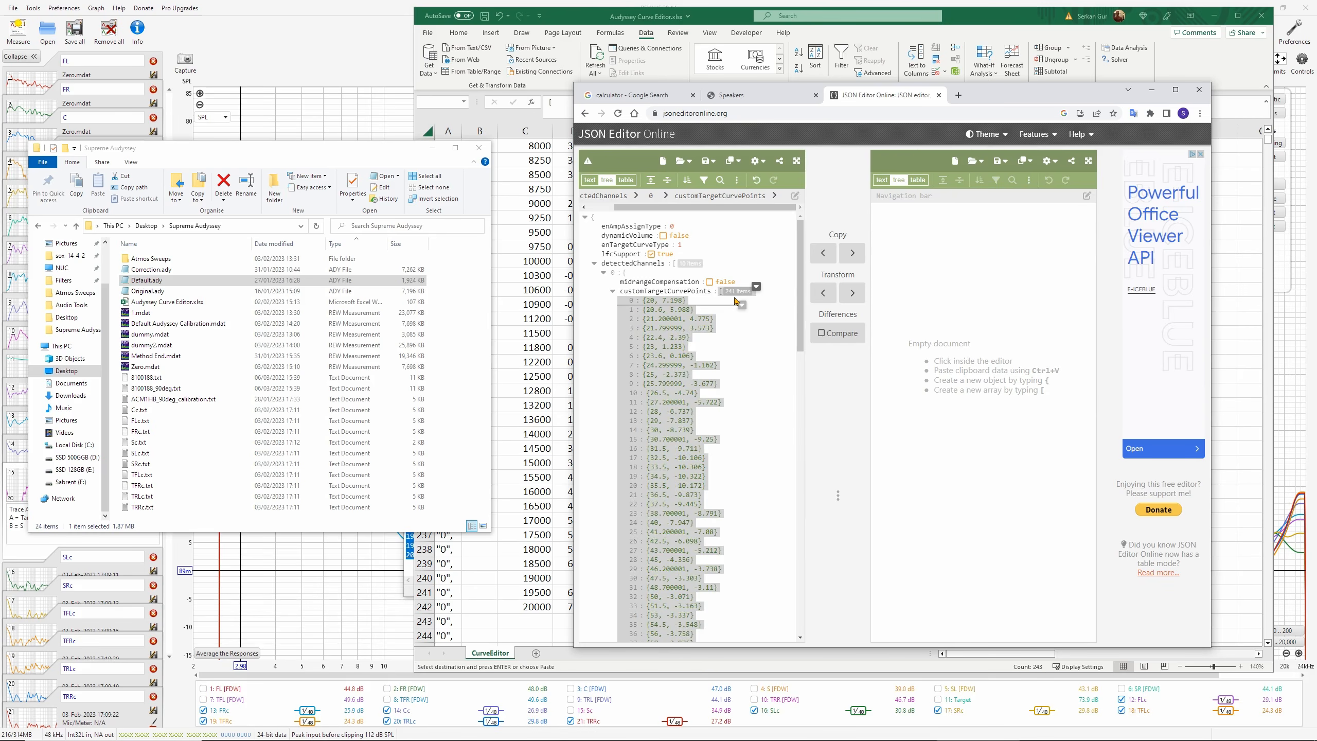
click(613, 292)
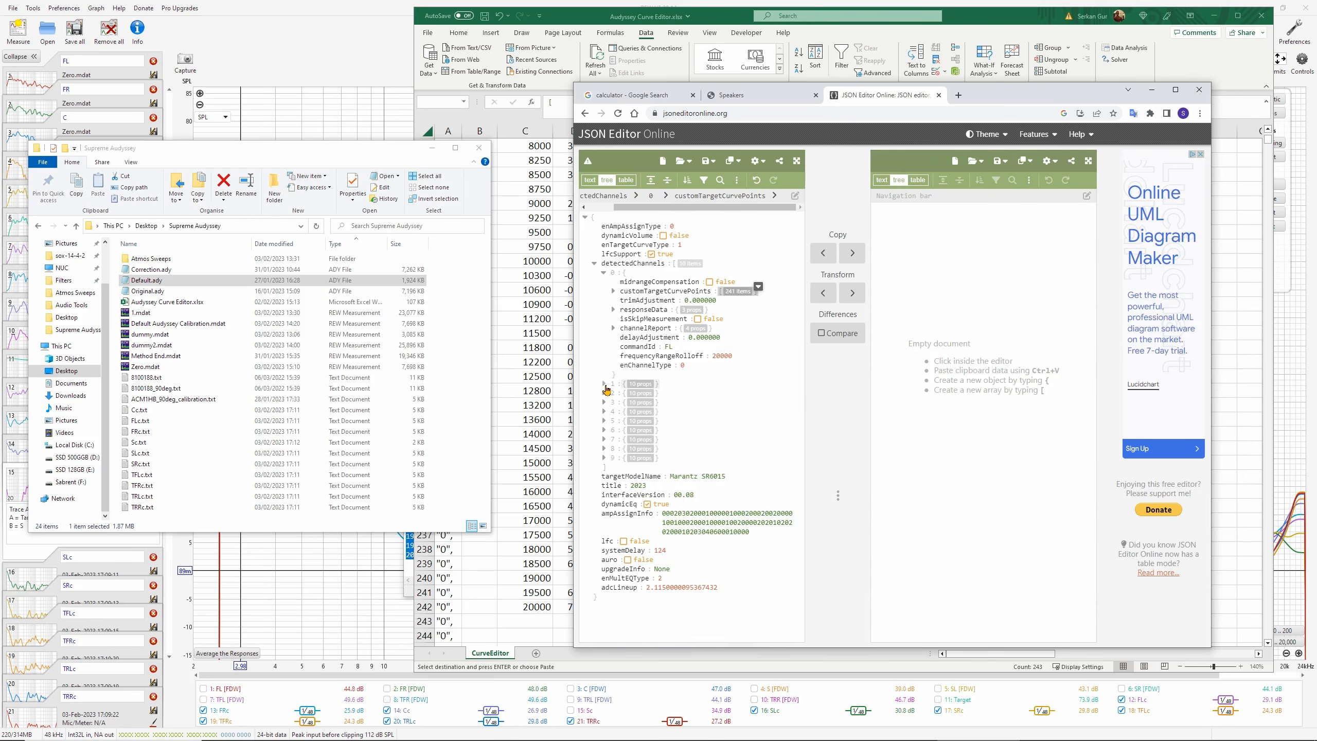
click(622, 387)
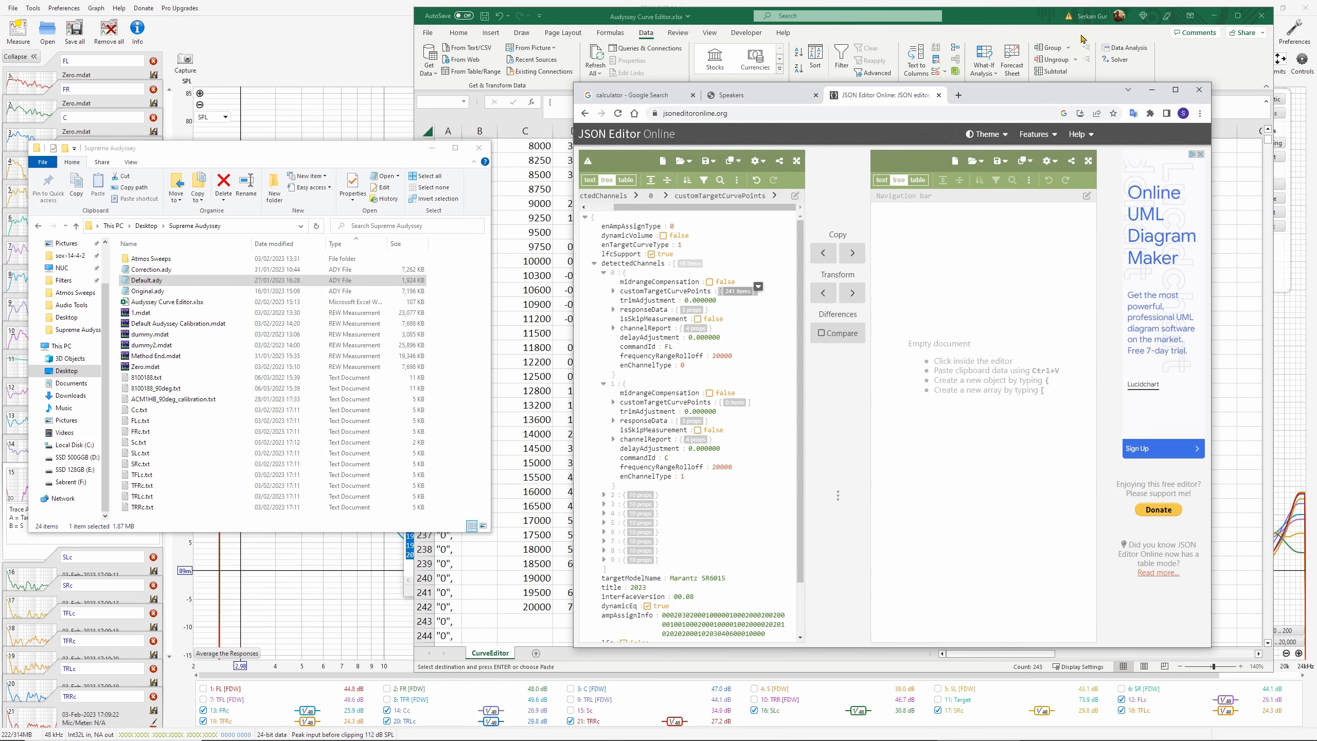
Close the FLc.txt Notepad window, open Cc.txt from the Supreme Audyssey folder and copy all its contents
click(1151, 89)
click(1214, 16)
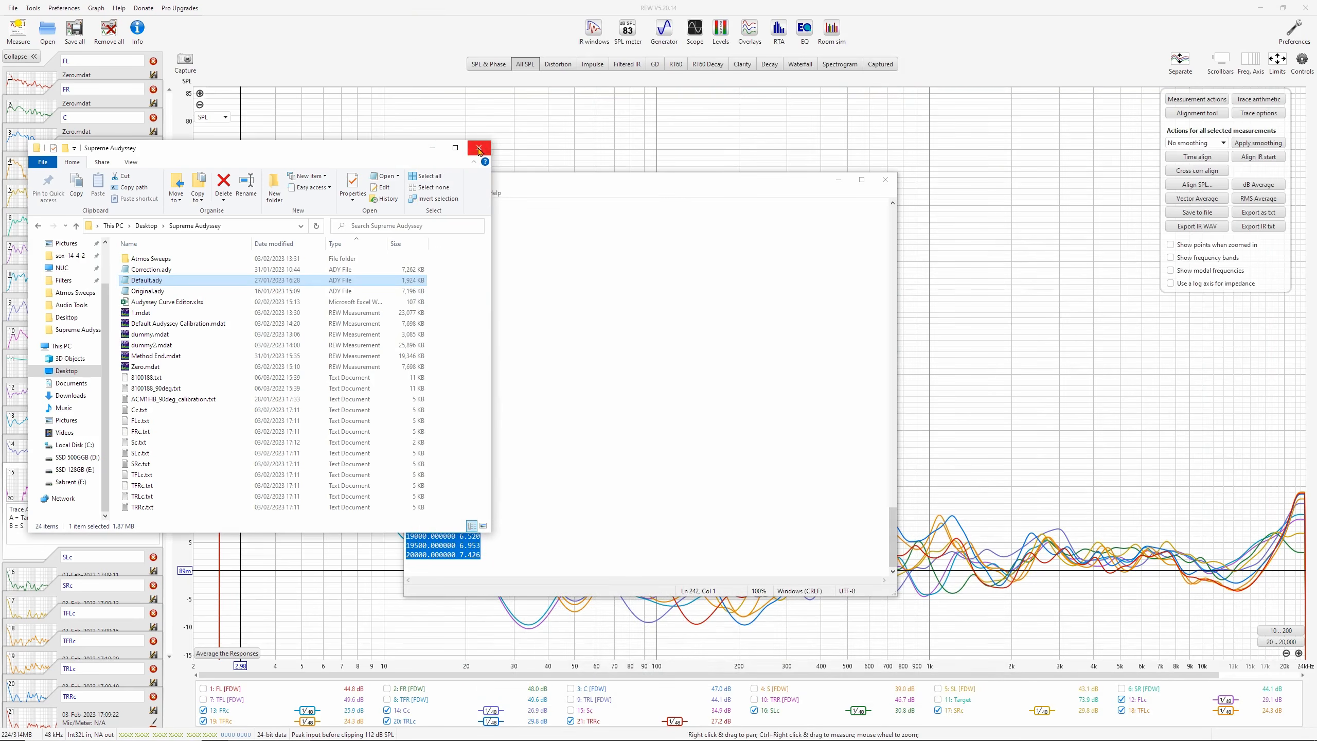
click(885, 180)
double_click(137, 410)
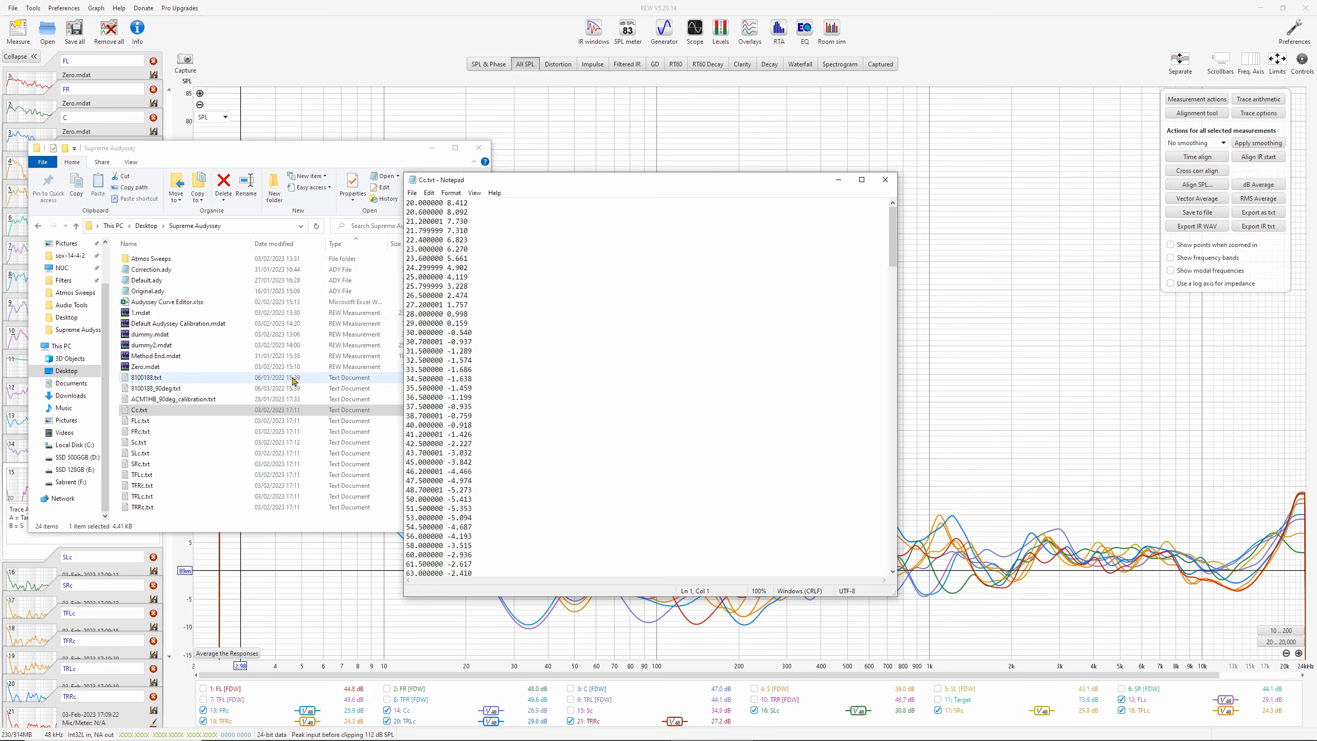
key(ctrl+a)
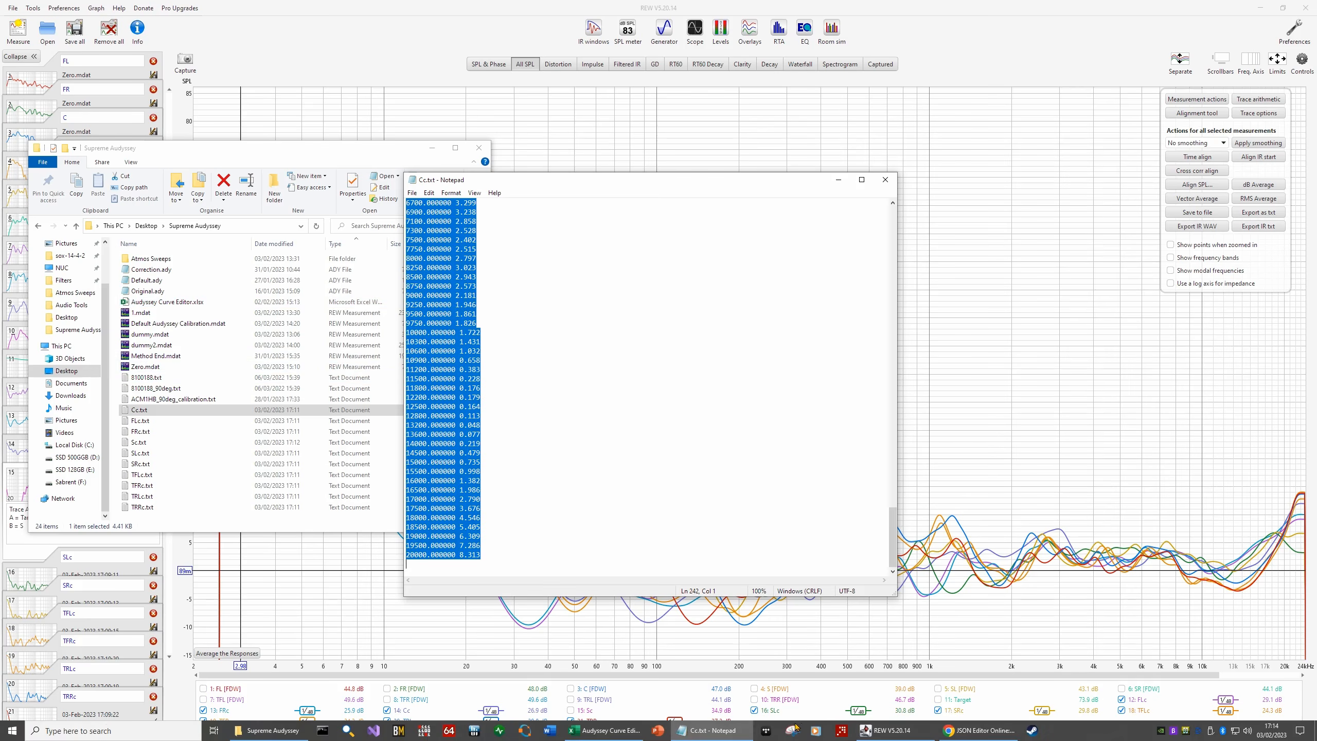
Switch to the Audyssey Curve Editor workbook in Excel and paste the Cc data over the old values starting at cell C2
click(604, 738)
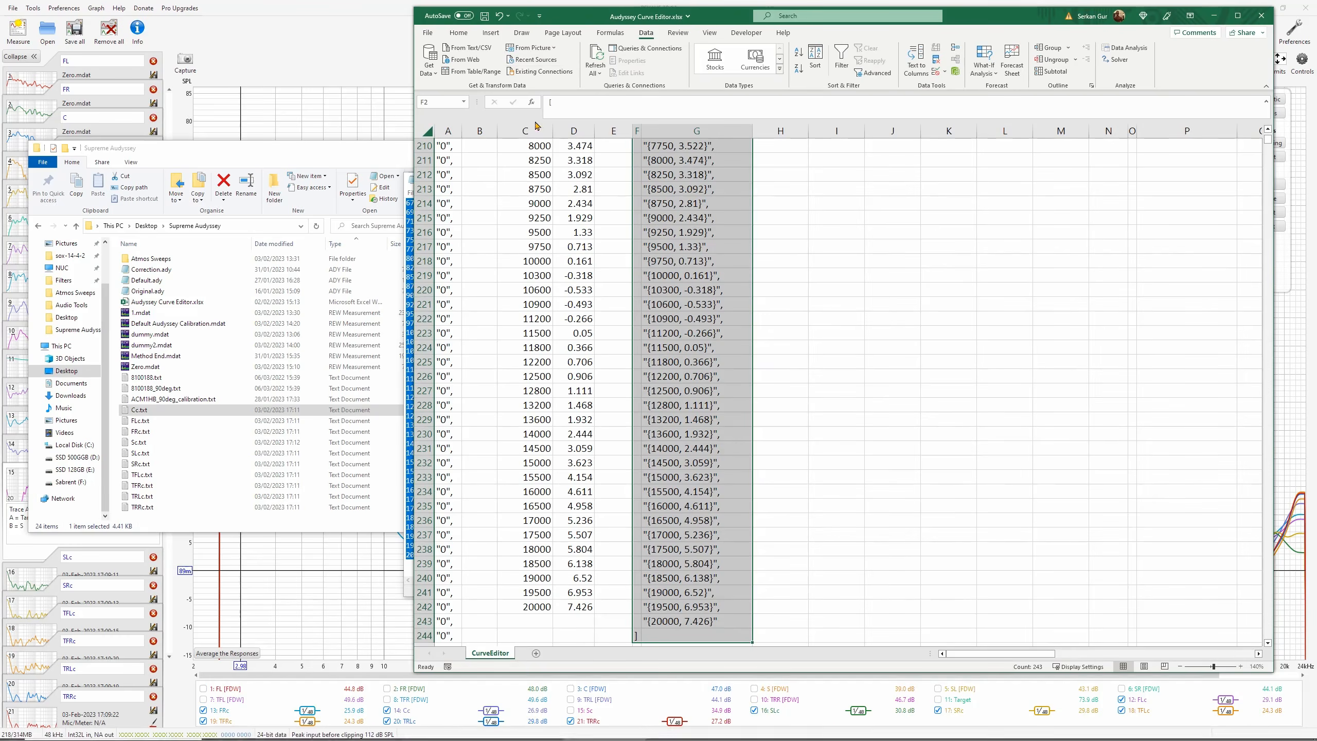
click(547, 215)
key(ctrl+Up)
key(Down)
key(ctrl+v)
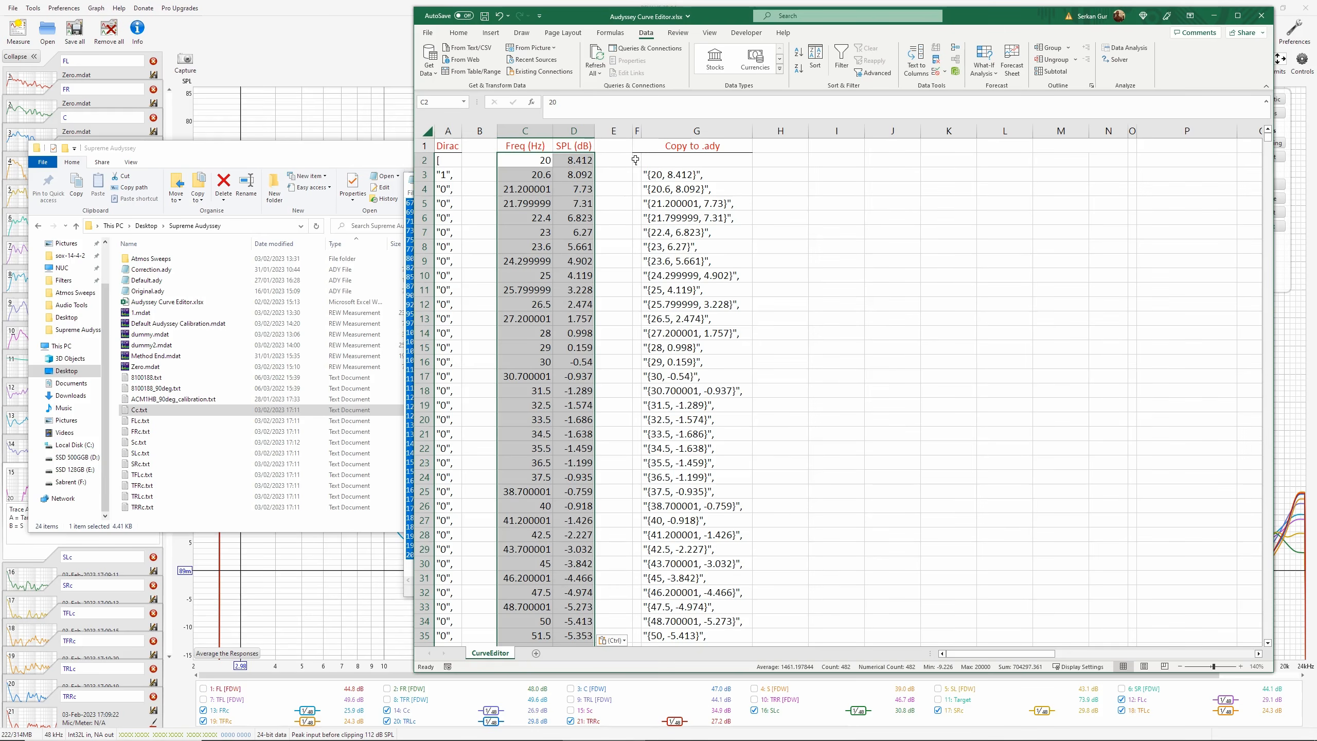
Copy the center channel's curve points from the whole Copy to .ady block starting at F2
drag(639, 161, 729, 193)
key(ctrl+shift+Down)
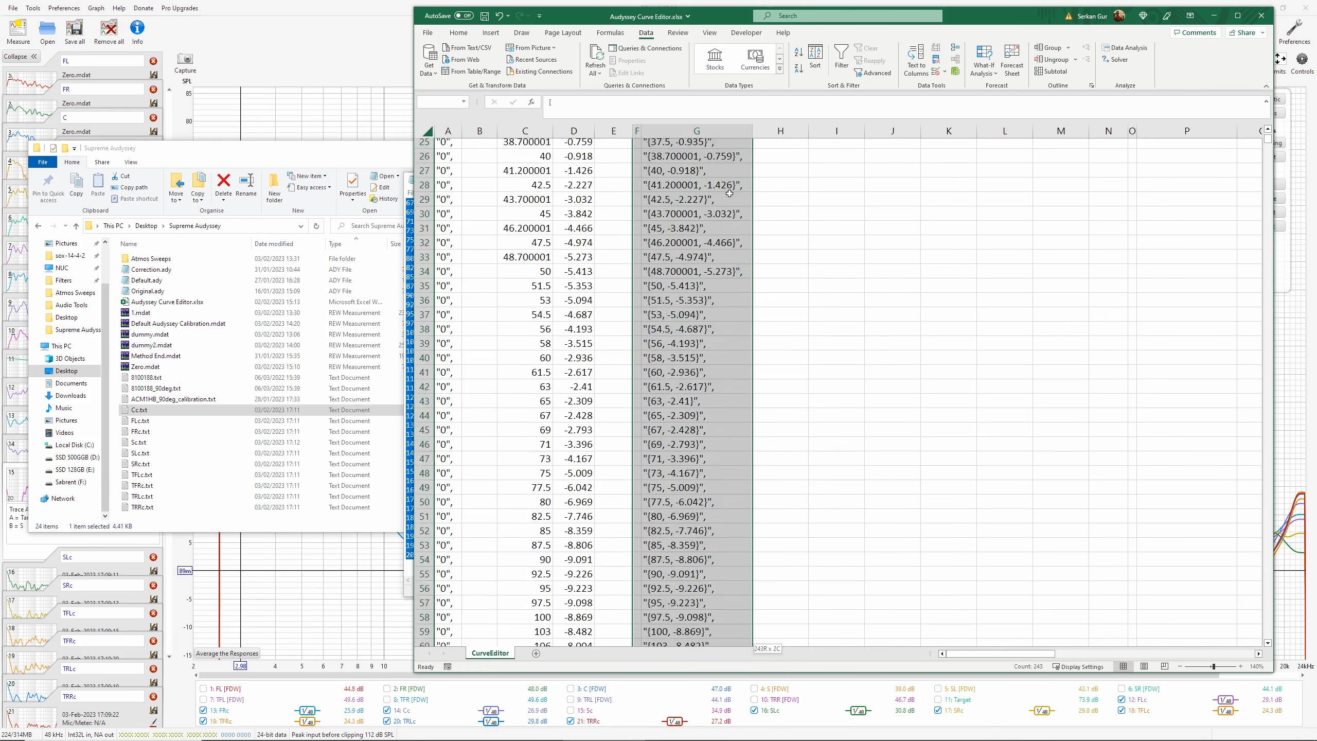
key(ctrl+c)
Switch to JSON Editor Online, paste the points into customTargetCurvePoints of channel 1 (C) and collapse the list
mouse_move(732, 737)
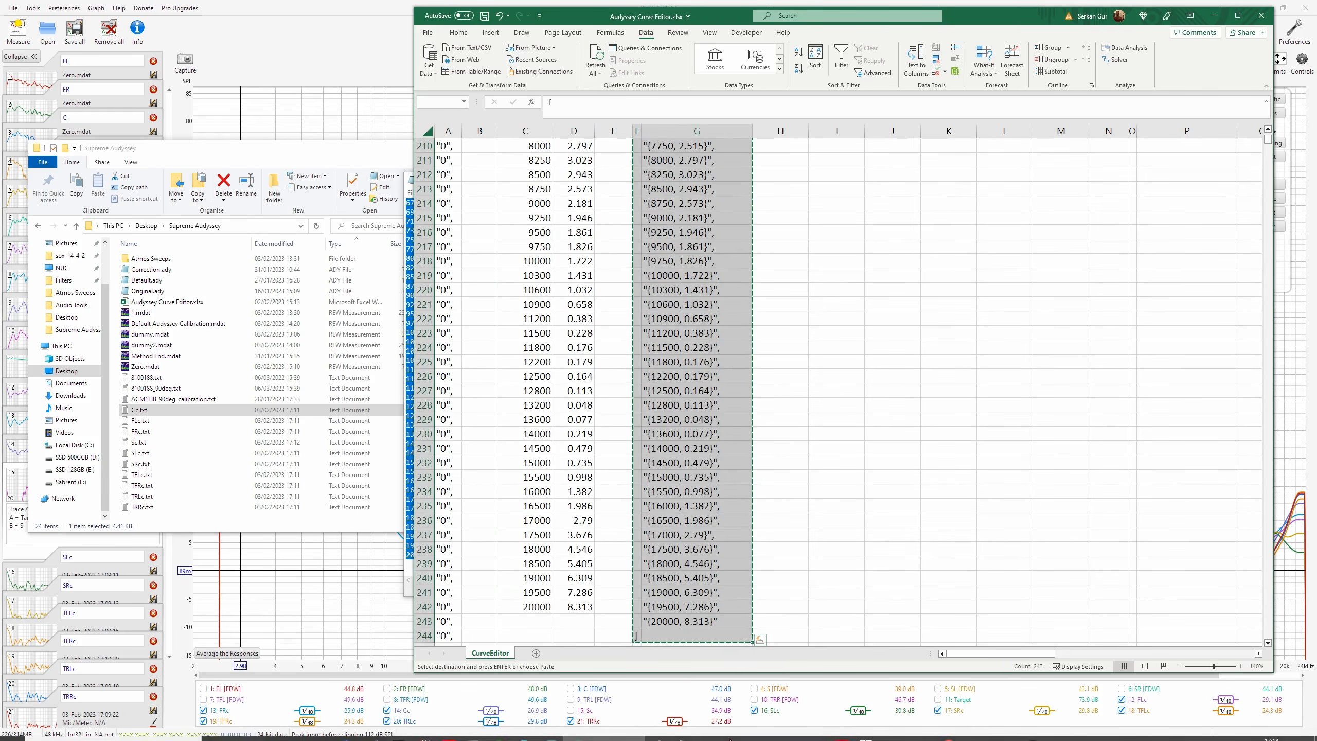
click(978, 731)
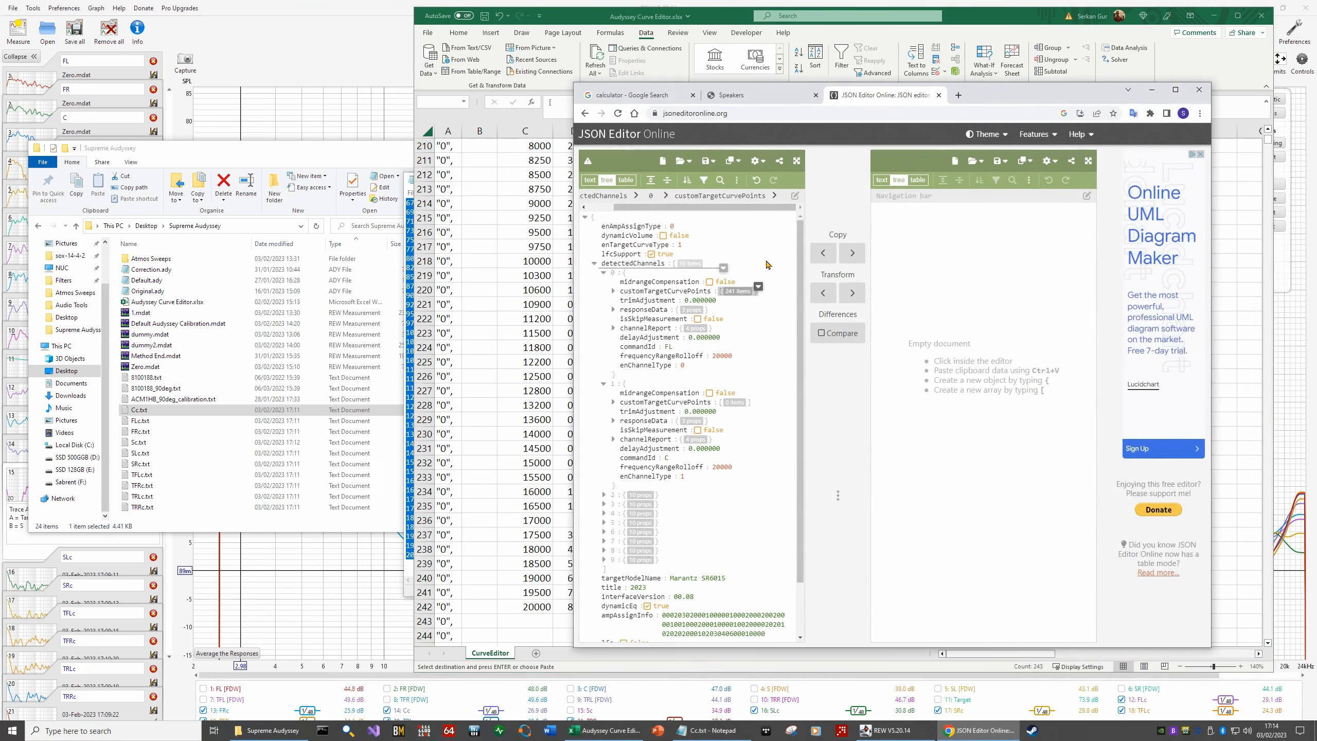
click(737, 402)
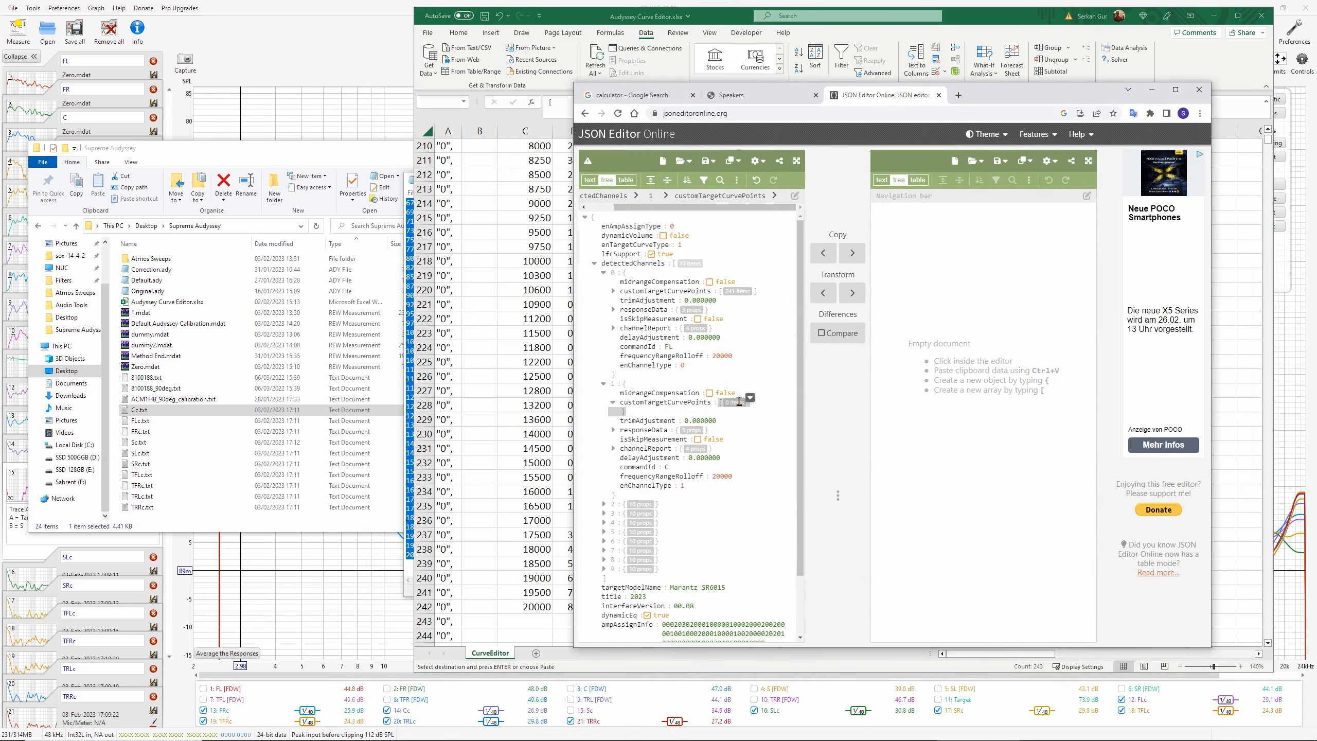
key(ctrl+v)
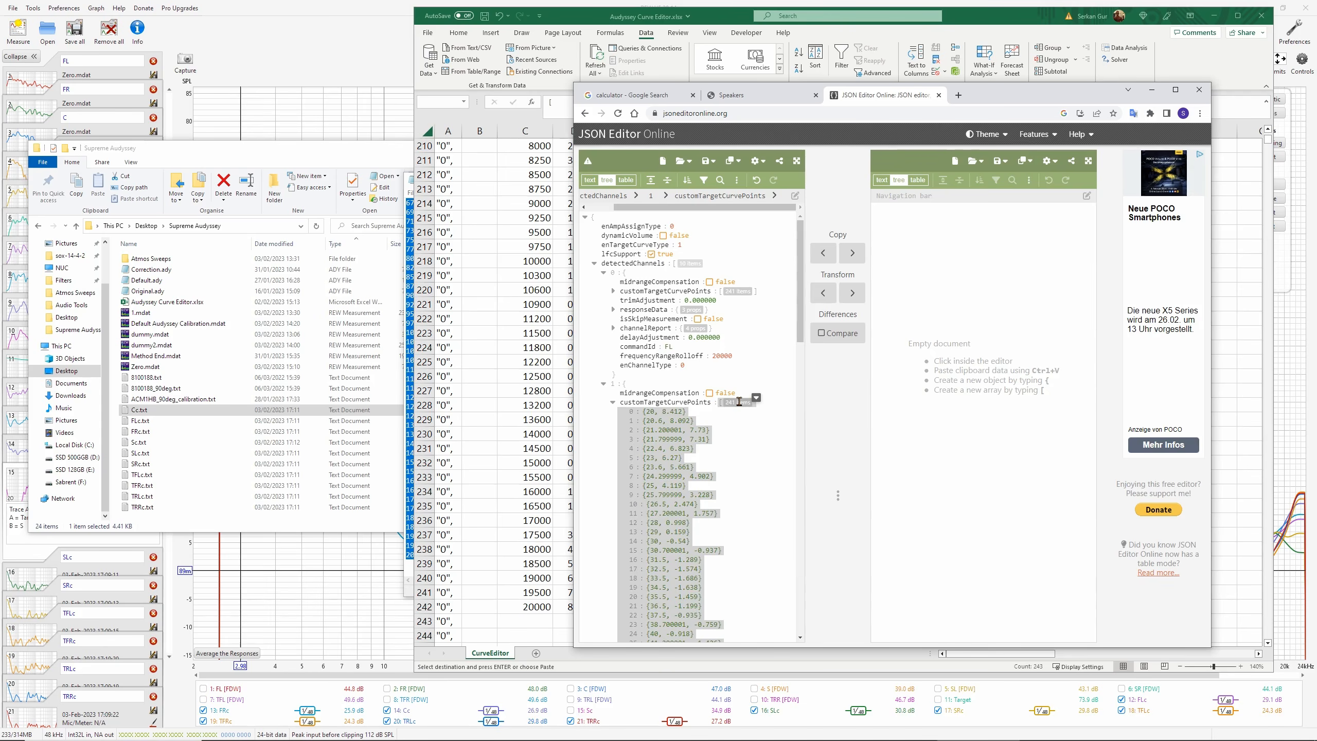
click(612, 403)
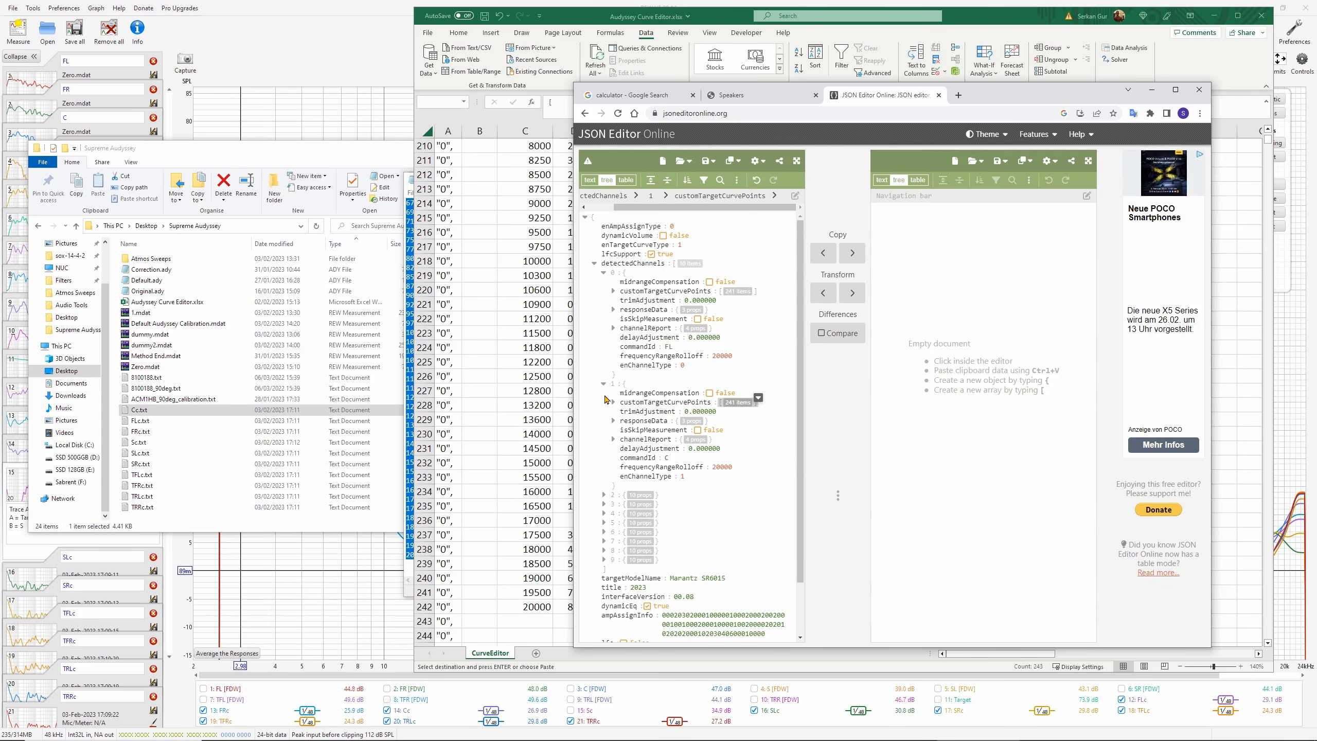
Collapse channel 1 and expand channel 2 (FR) in detectedChannels
click(604, 385)
click(604, 273)
click(604, 283)
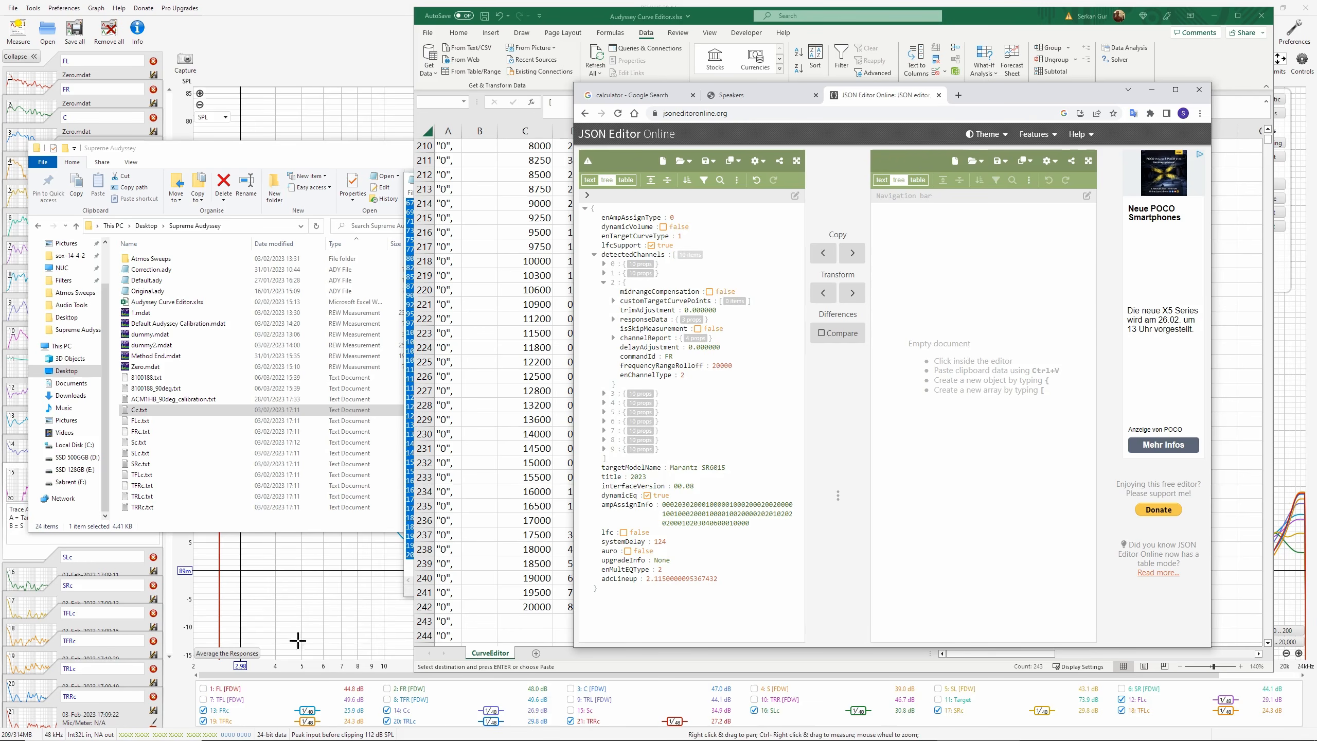
Close the Cc.txt Notepad window, open Sc.txt from the Supreme Audyssey folder and copy all its contents
click(409, 568)
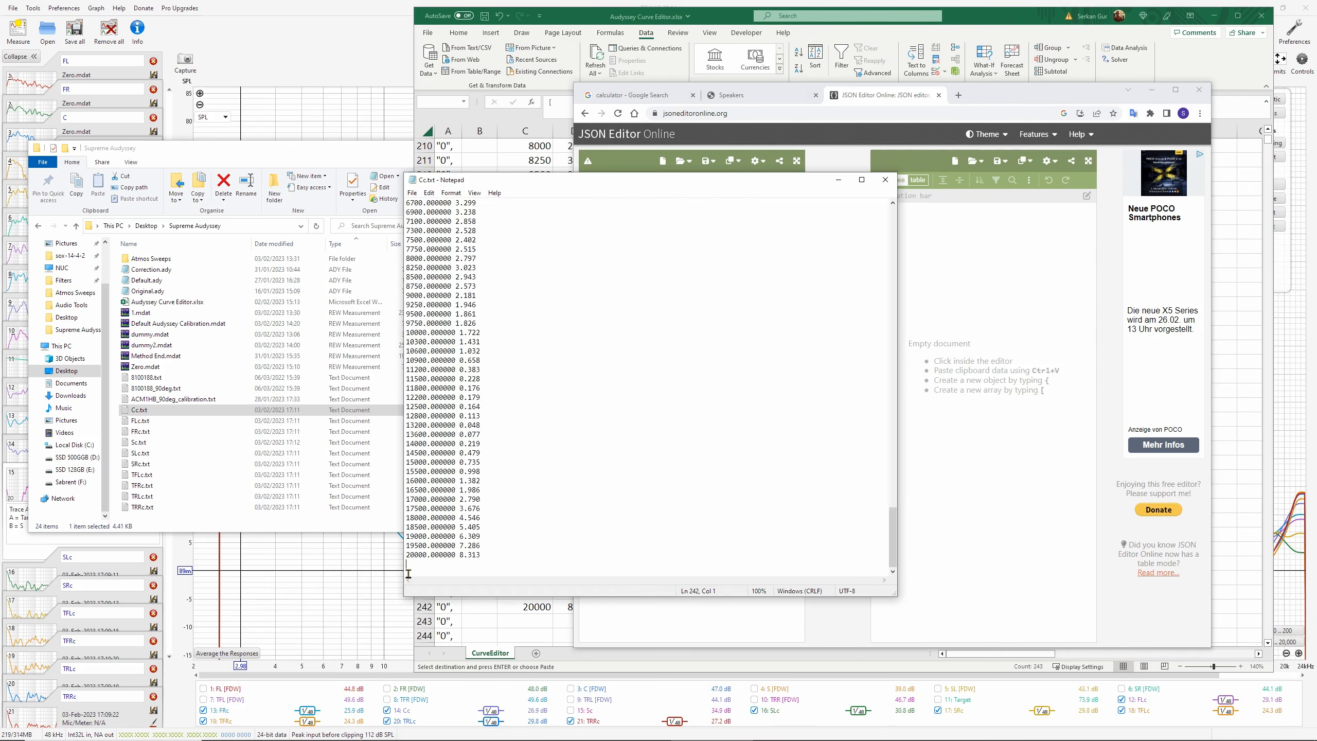
click(885, 180)
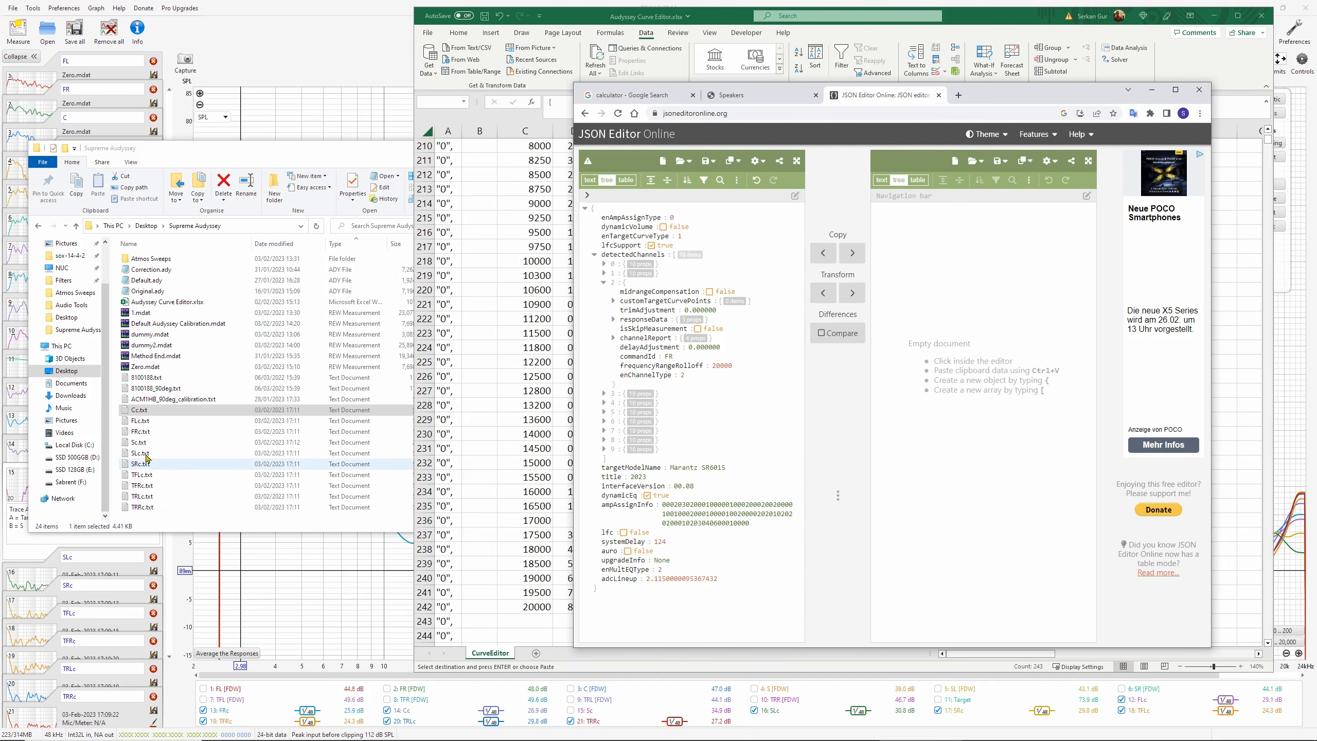
double_click(138, 442)
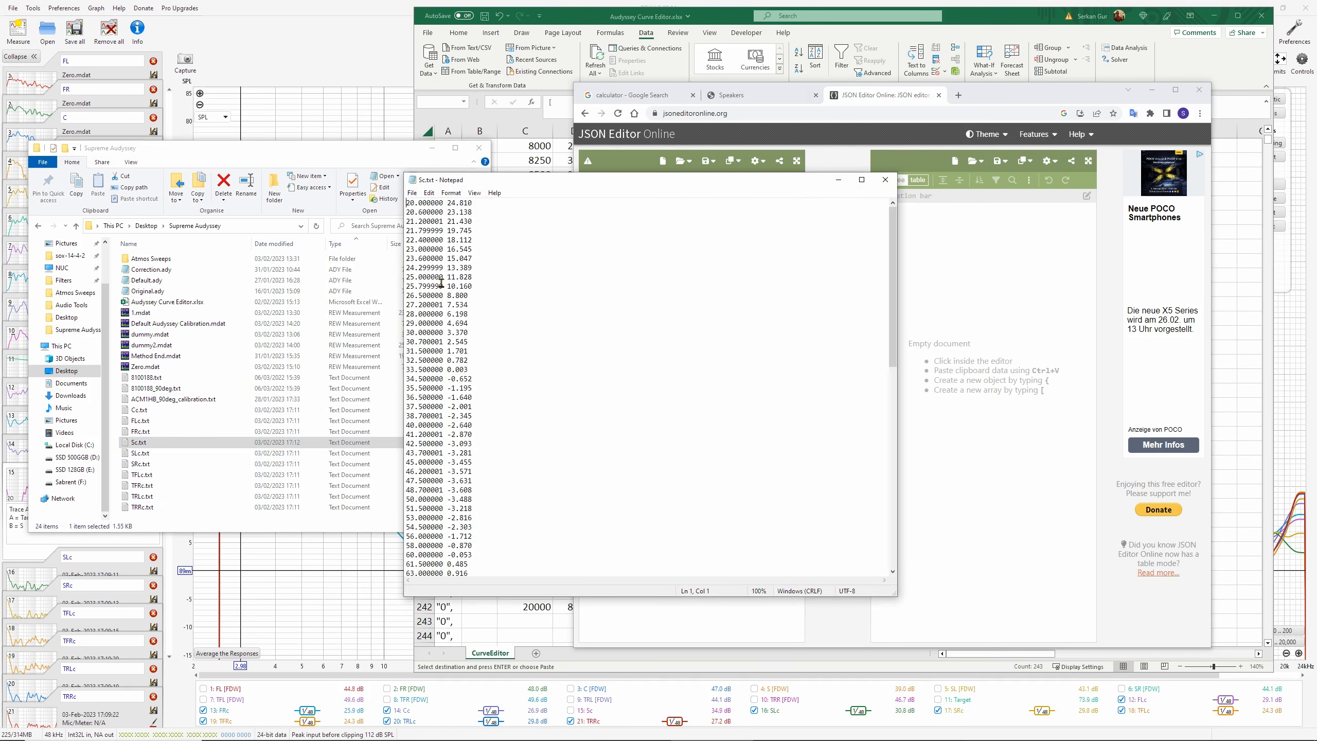
key(ctrl+a)
key(ctrl+c)
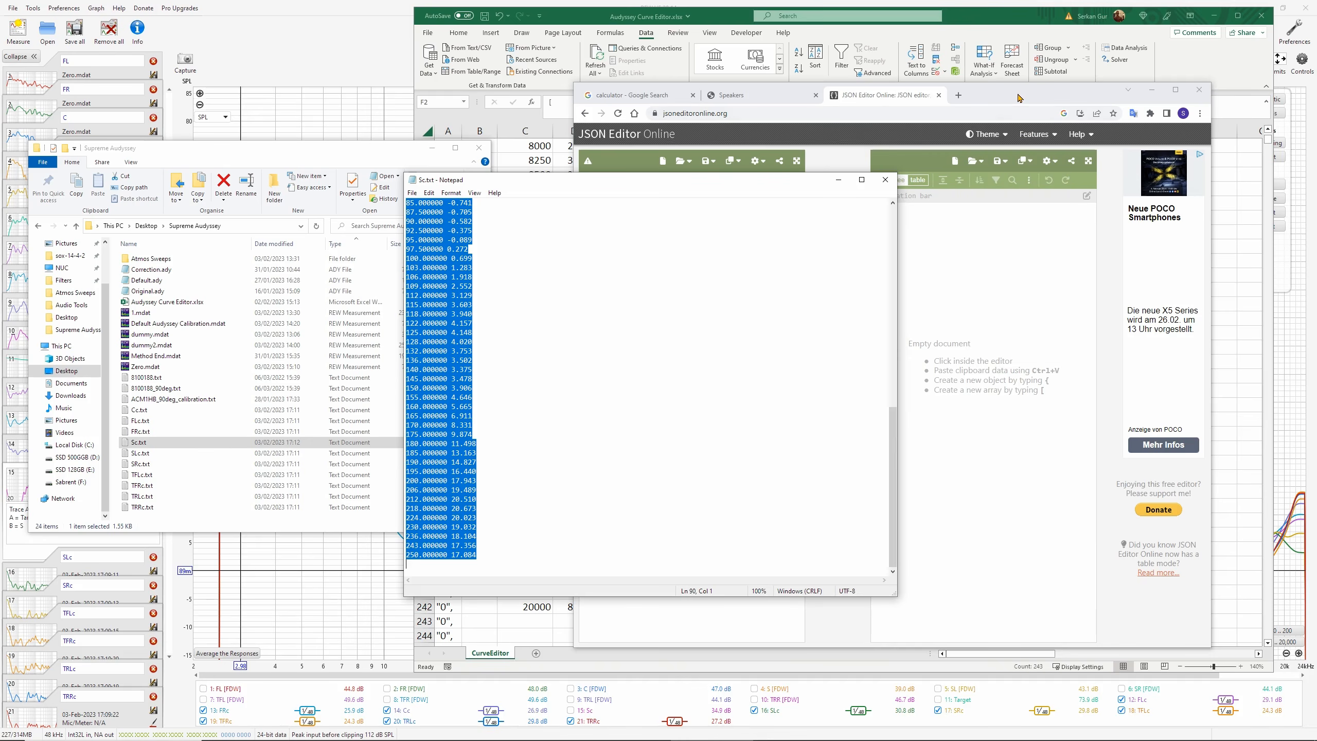
Switch to the Audyssey Curve Editor workbook in Excel and paste the Sc data over the old values starting at cell C2
click(503, 649)
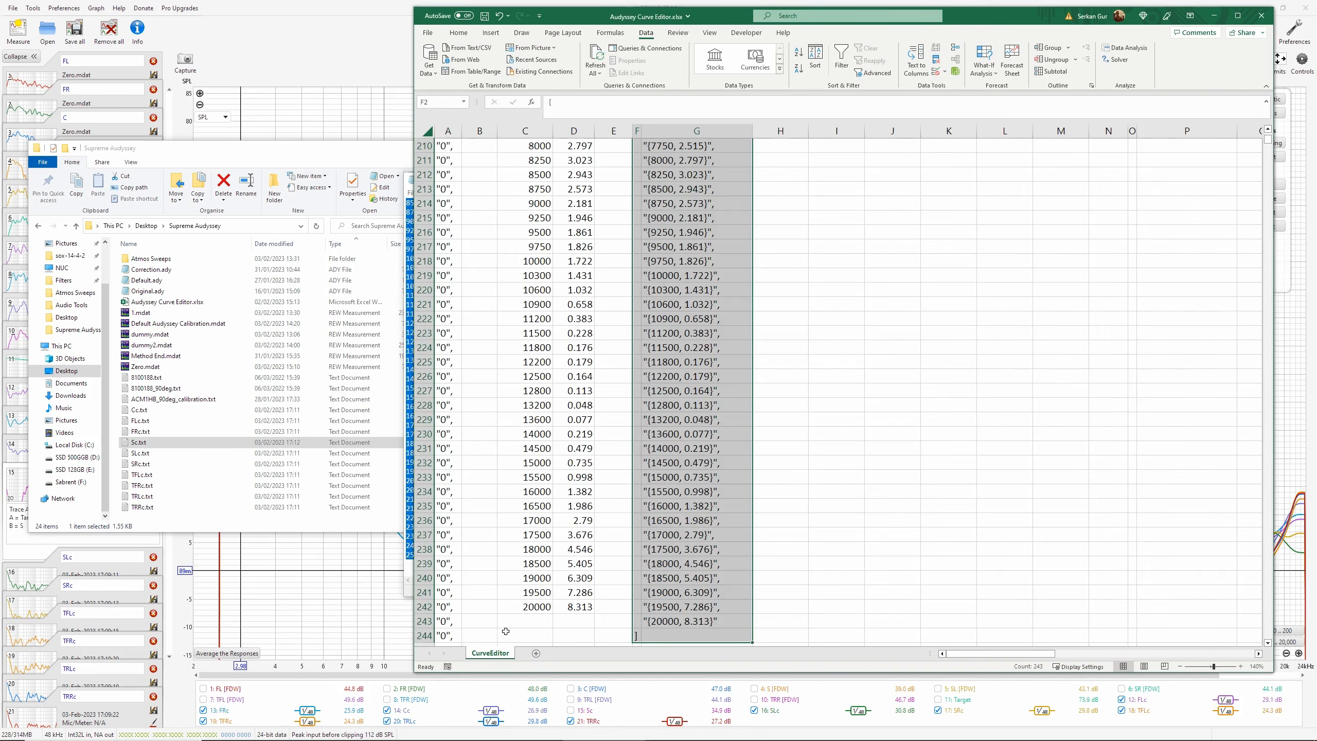
click(526, 333)
key(ctrl+Home)
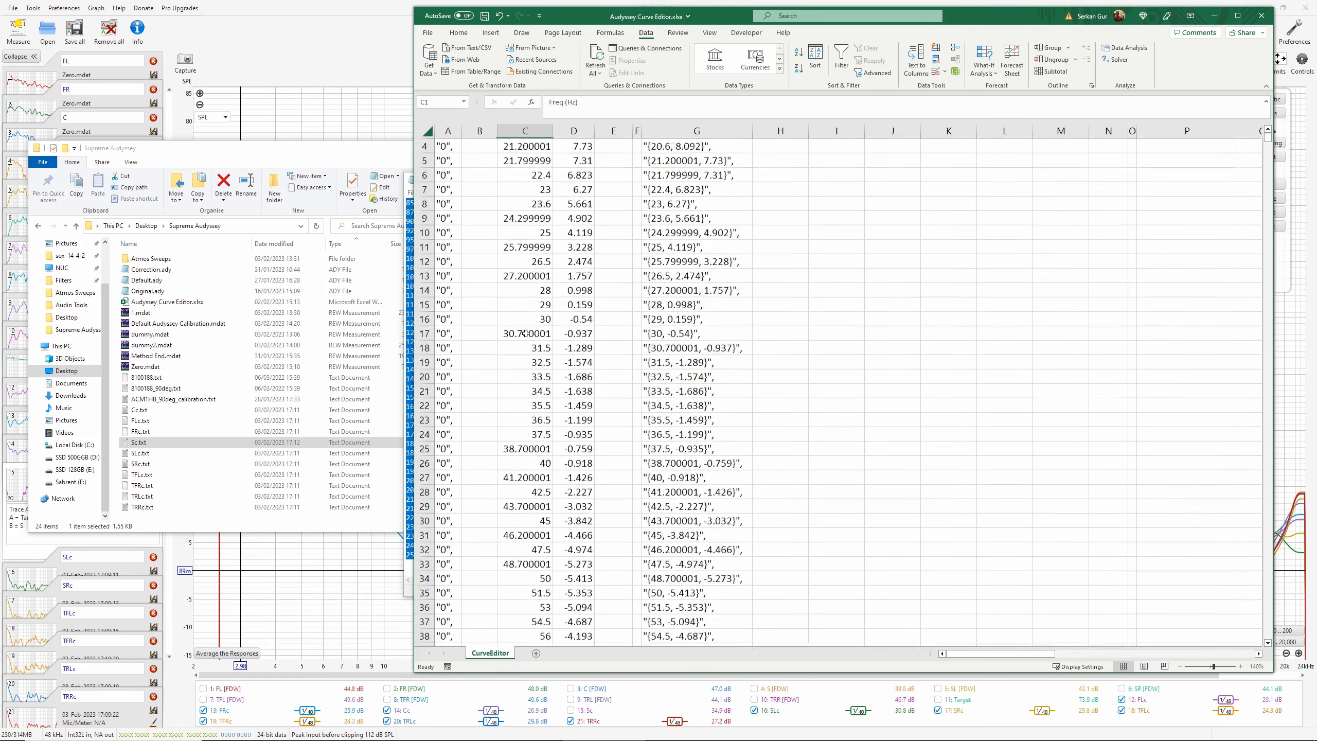
key(ctrl+v)
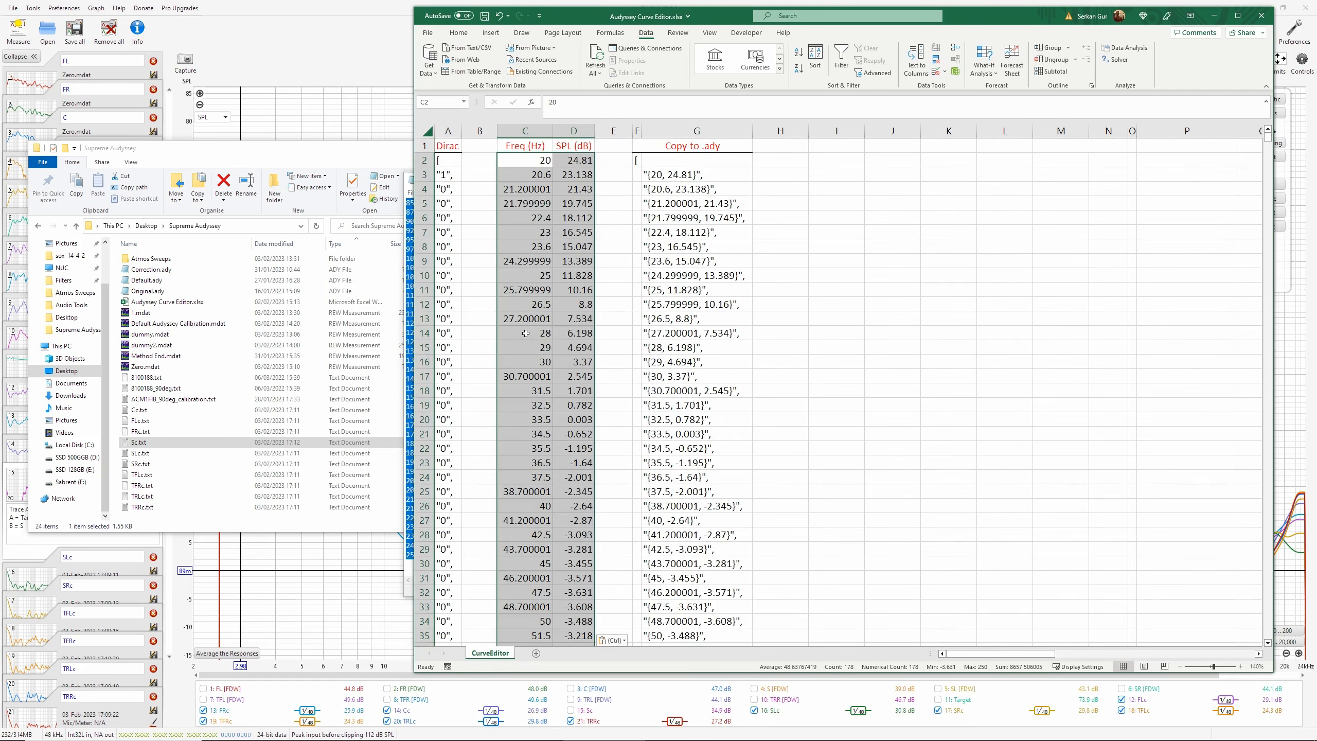
End the subwoofer curve block by entering ] in F91 and removing the trailing comma from the formula in G90
scroll(839, 441, down, 20)
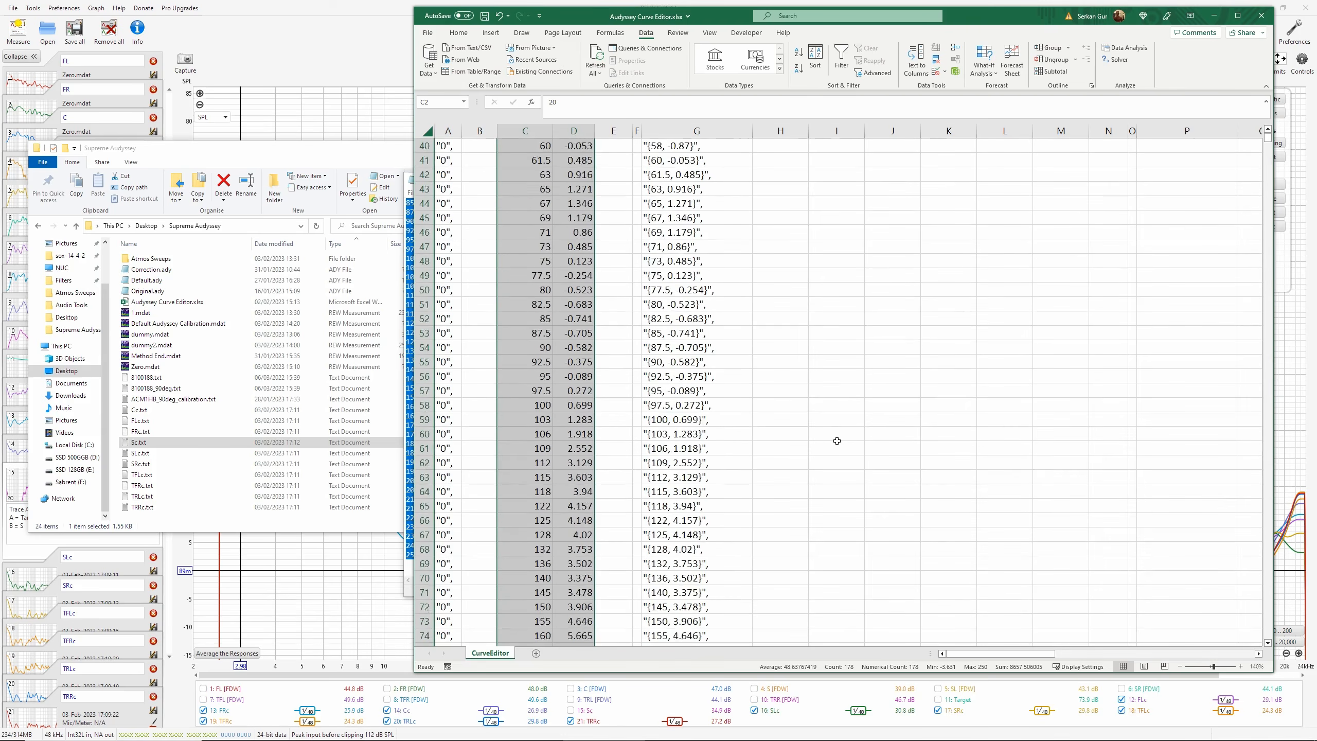
scroll(838, 440, down, 3)
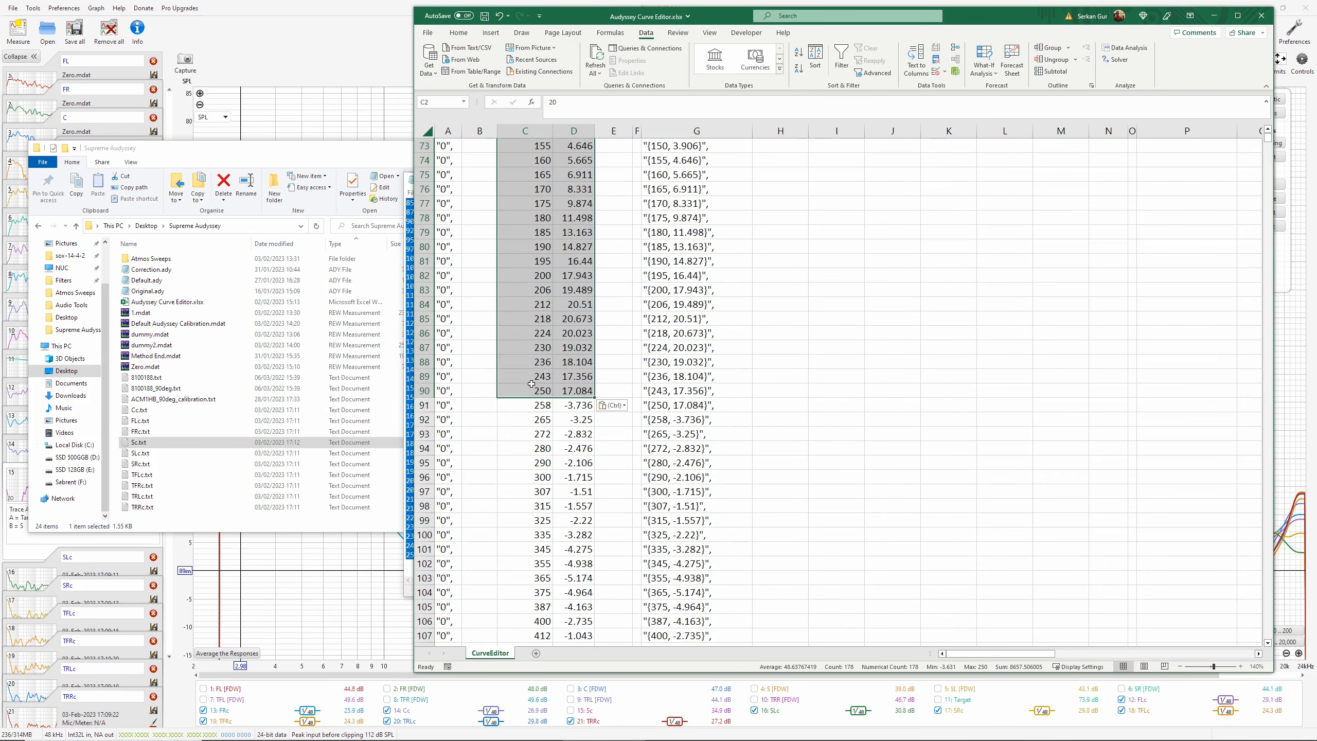
click(635, 409)
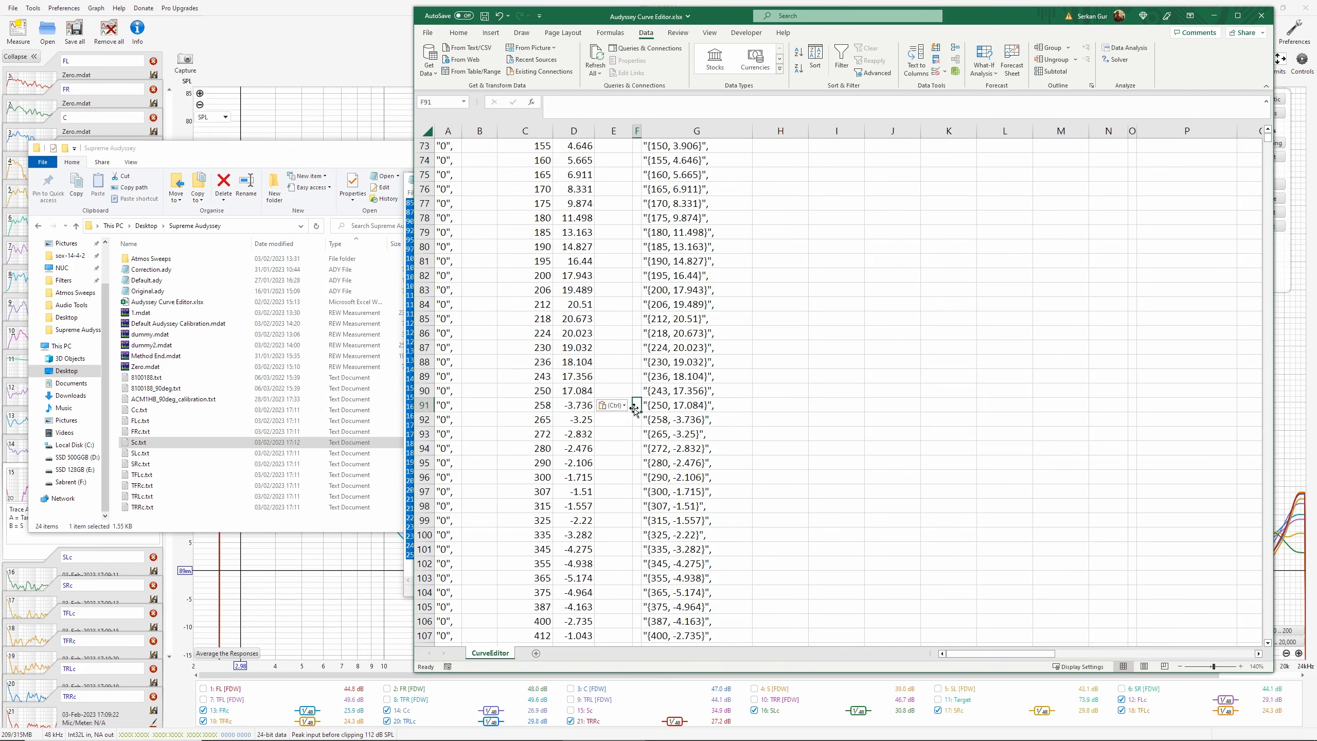
text(])
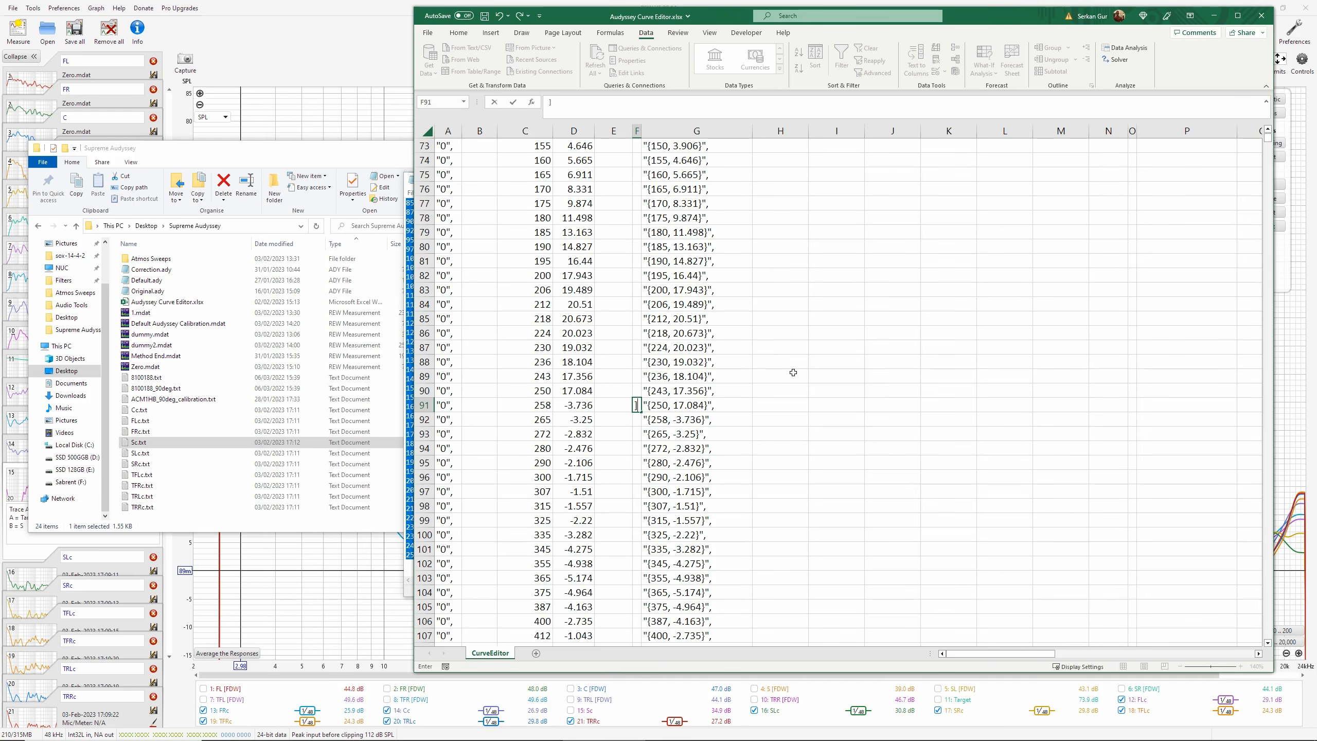
key(Return)
double_click(681, 390)
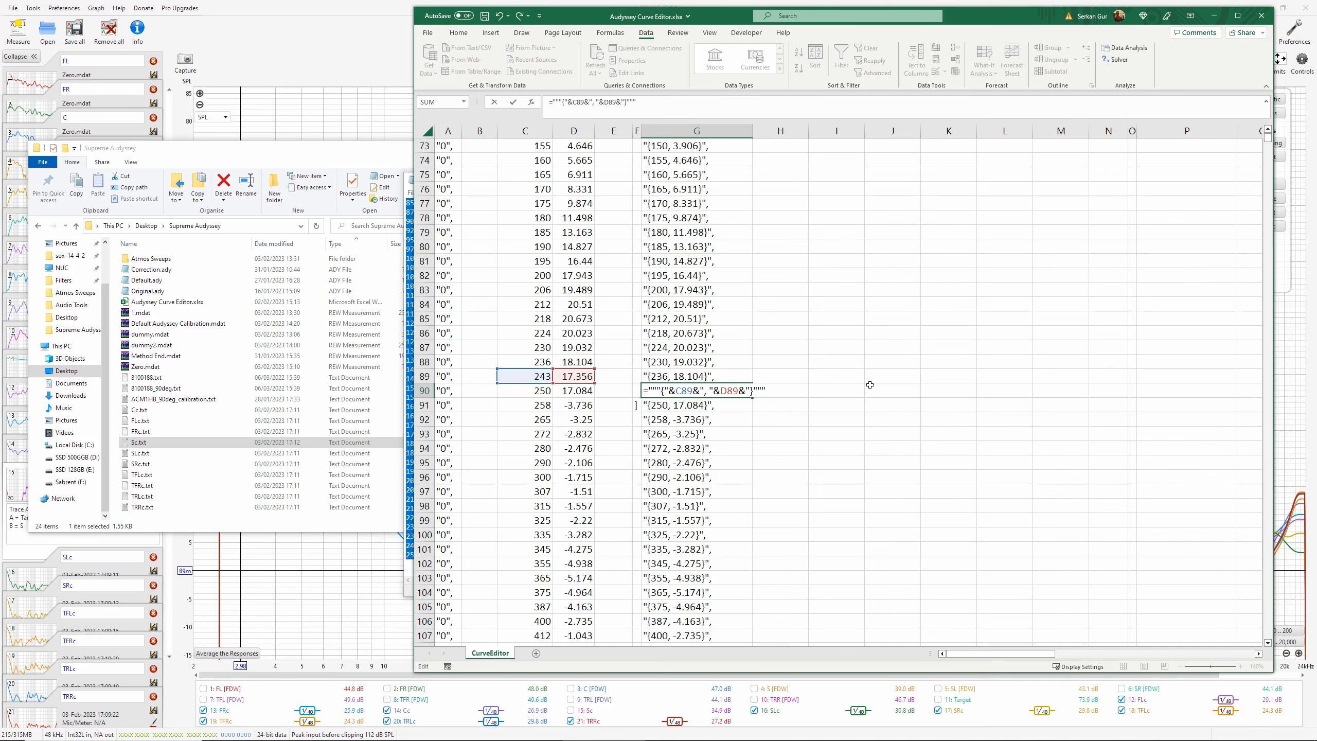
key(Return)
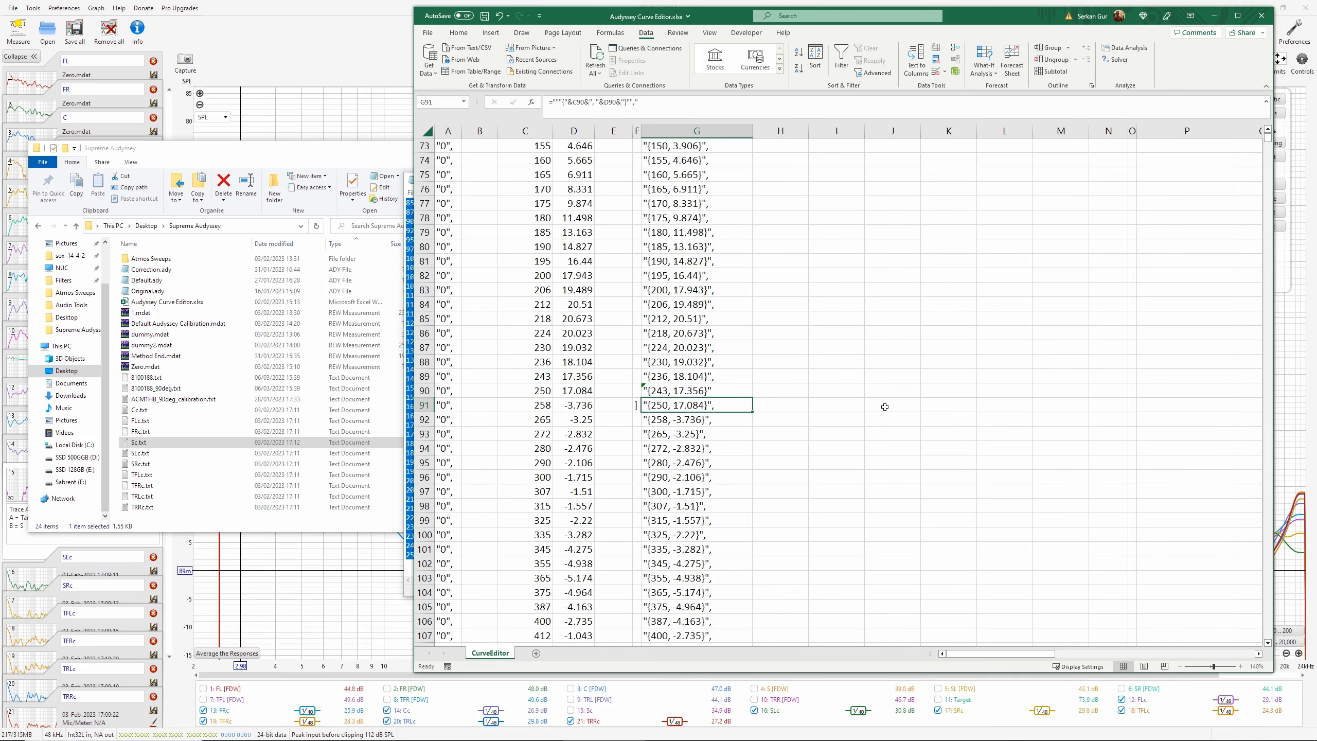
Copy the subwoofer's shortened Copy to .ady block from F2 to G91
key(Left)
key(shift+Right)
key(shift+Up)
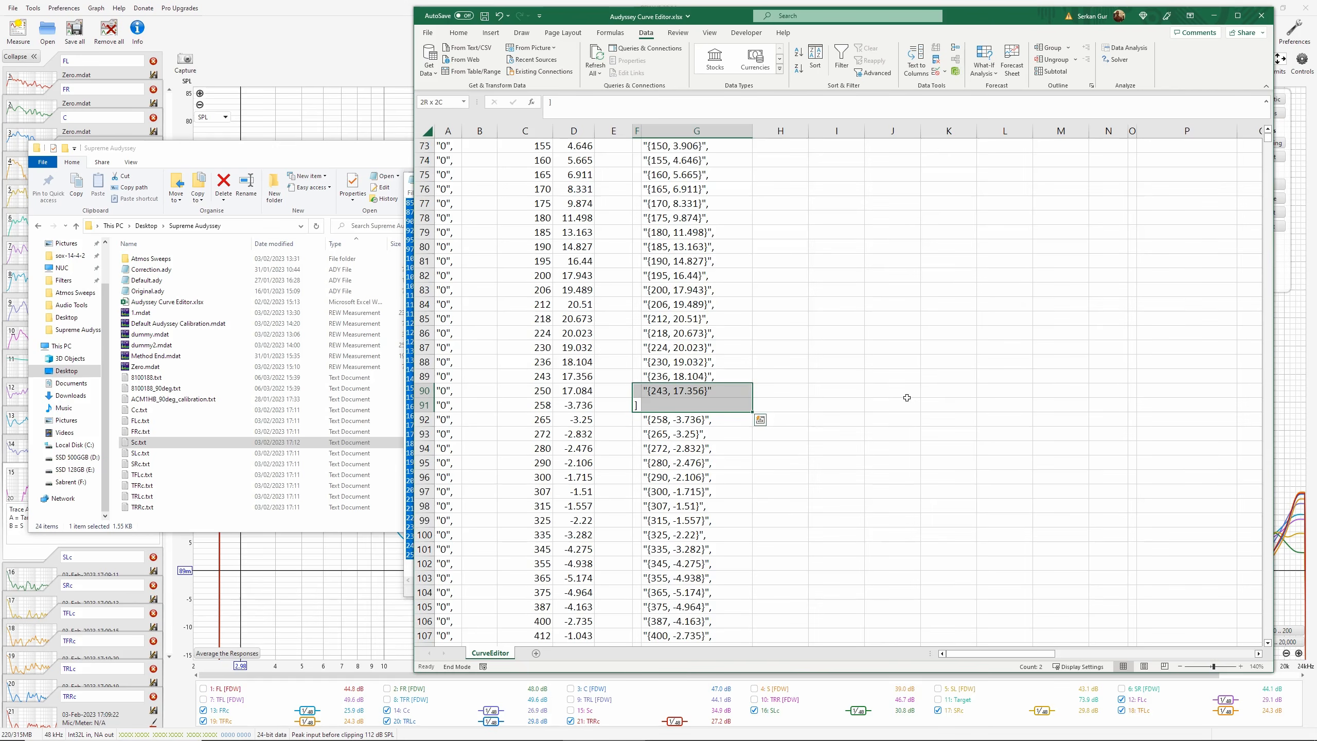
key(ctrl+shift+Up)
key(ctrl+c)
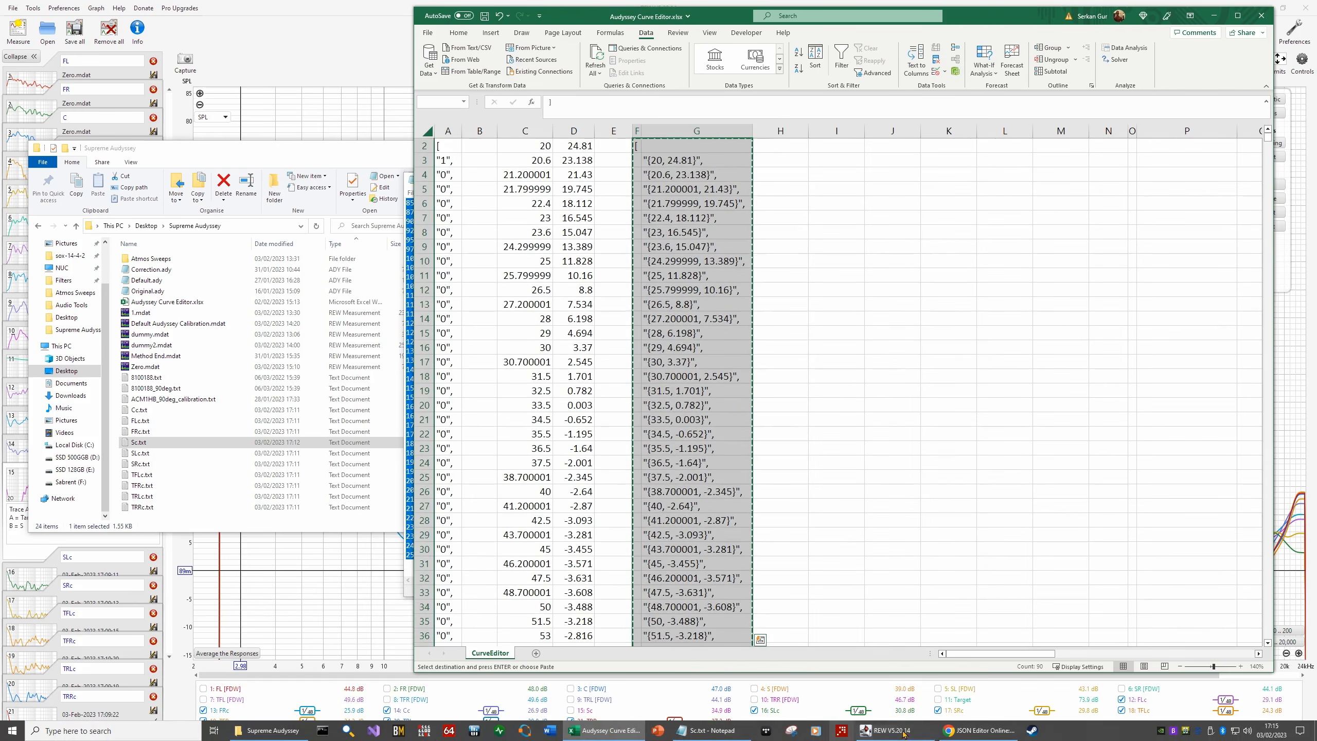
Switch to JSON Editor Online, paste the points into customTargetCurvePoints of channel 9 (SW1) and collapse the list
click(974, 732)
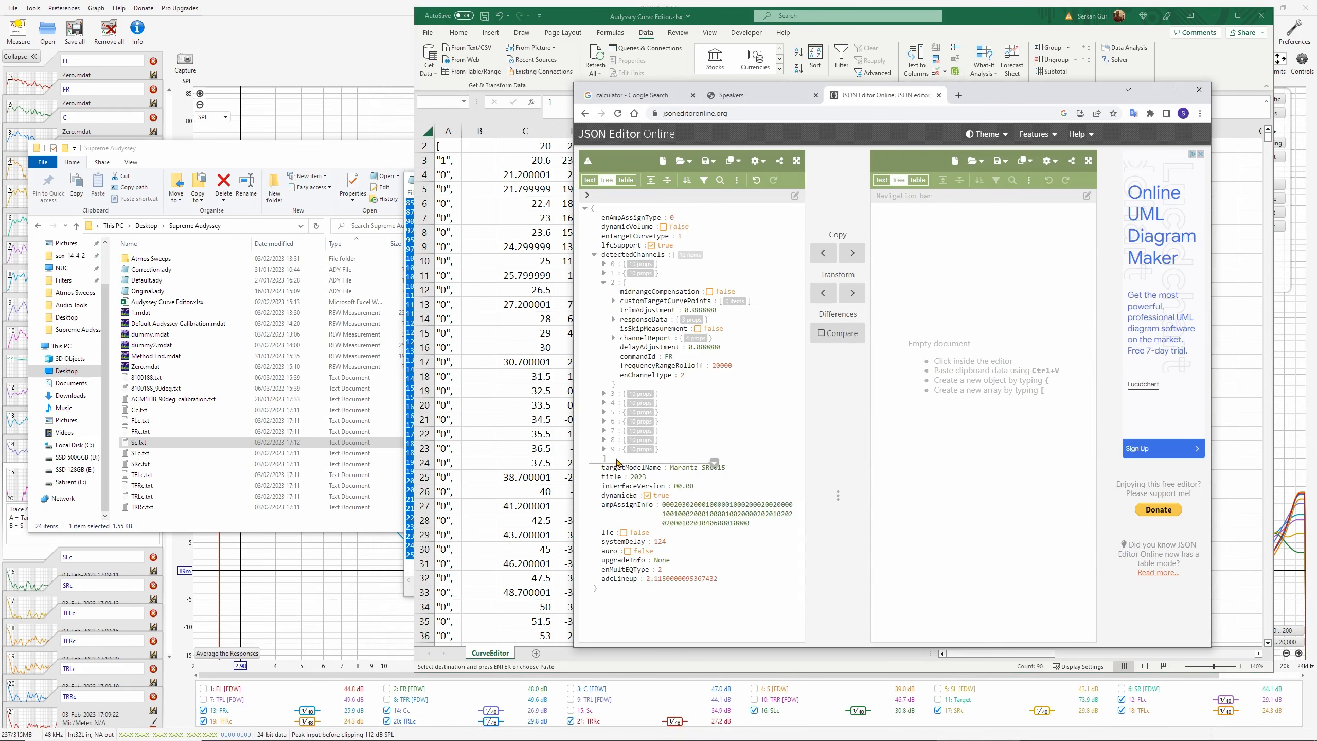
click(603, 448)
click(615, 468)
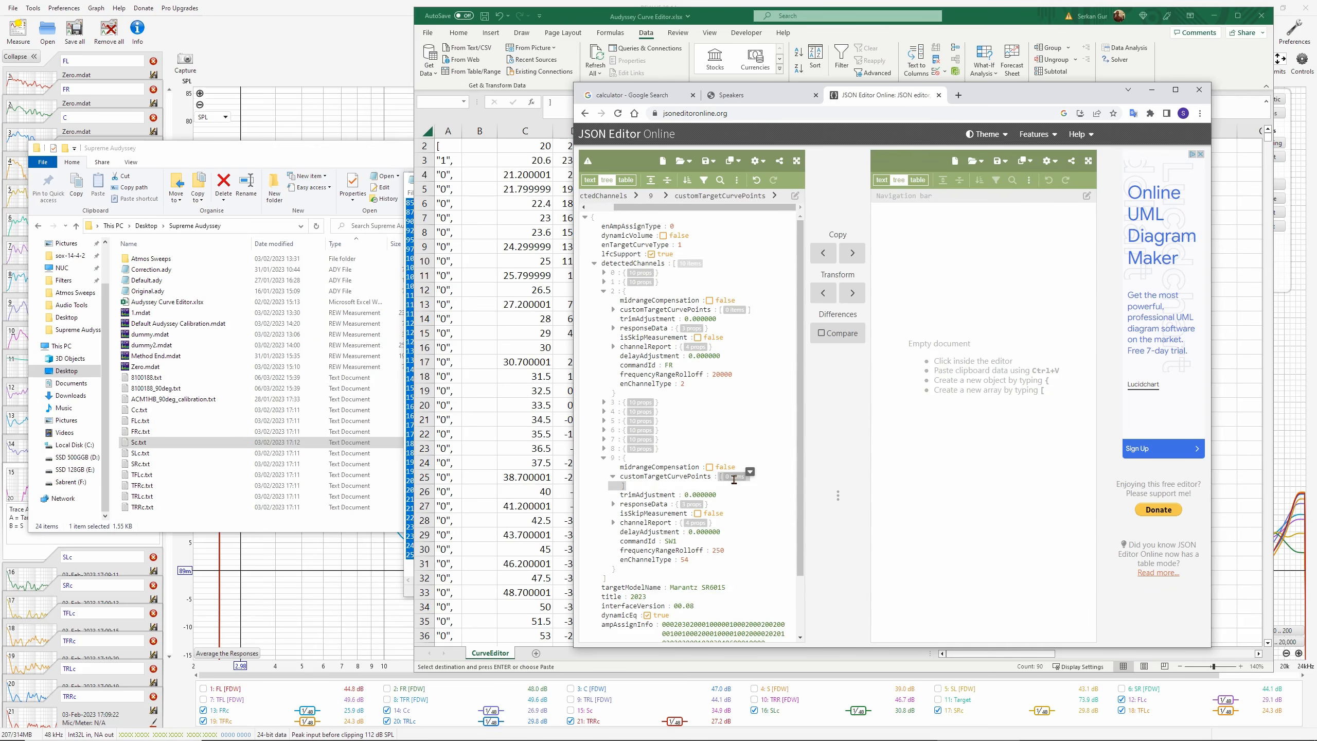
key(ctrl+v)
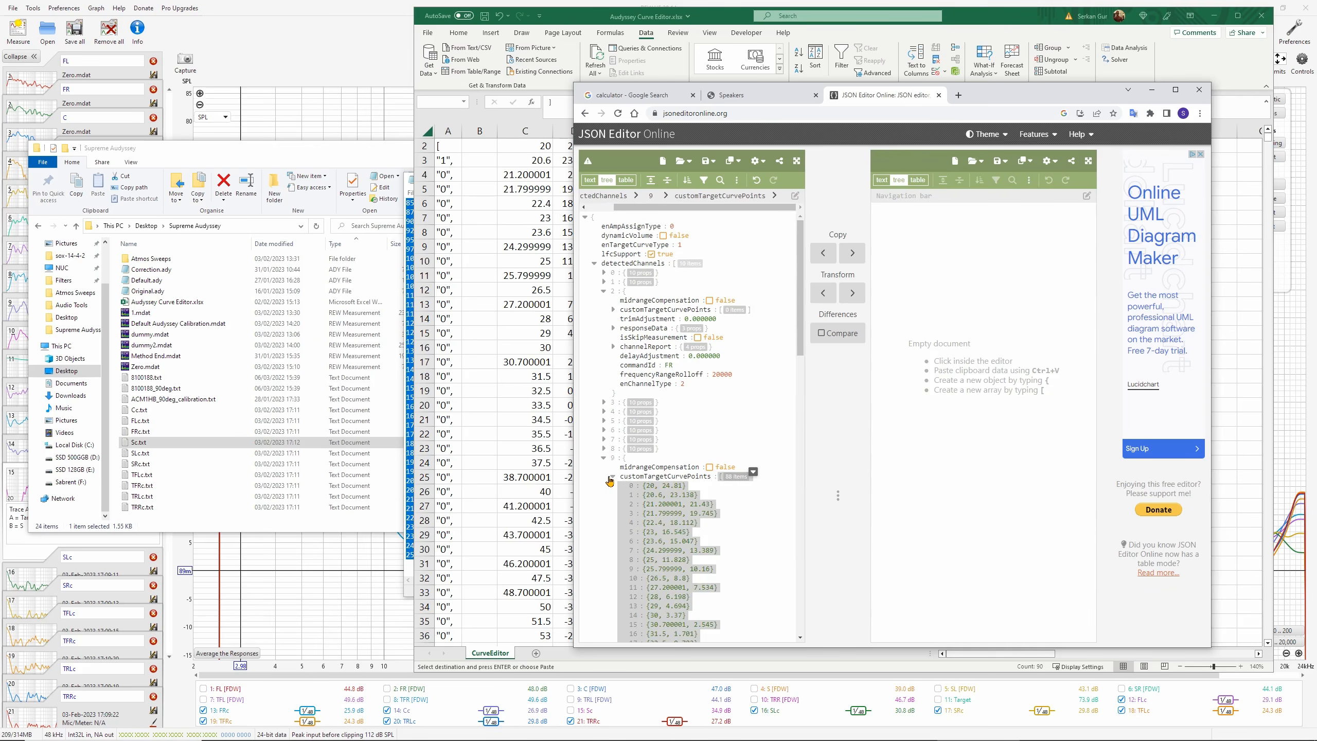
click(611, 478)
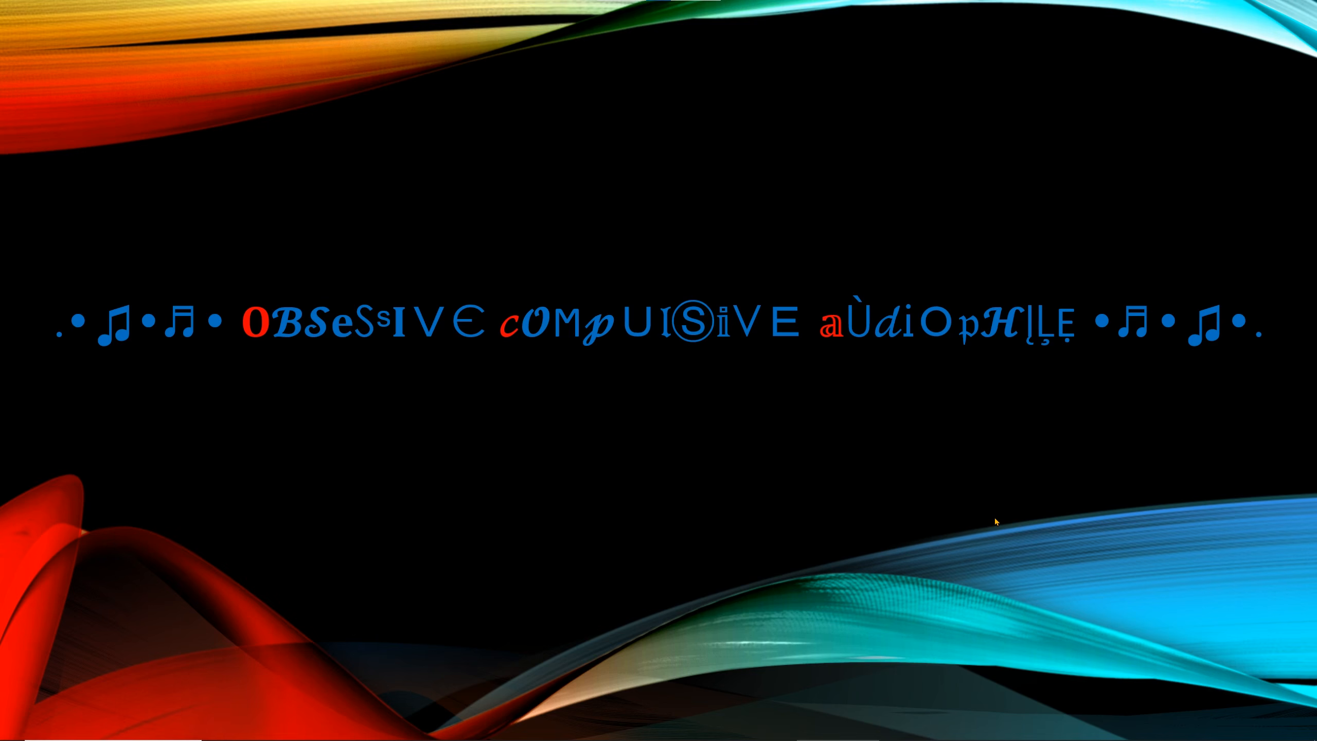
Switch to the Marantz SR6015 setup page in Chrome and view the speaker distances
click(910, 731)
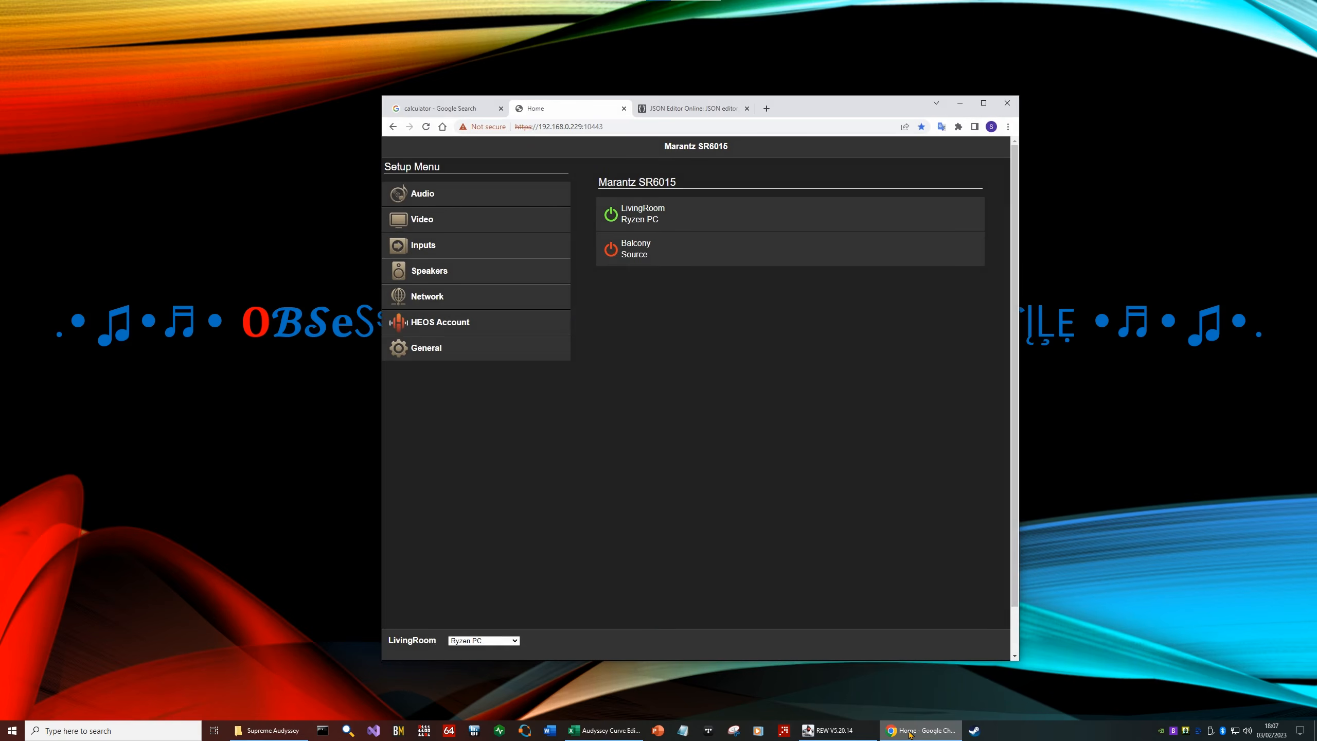
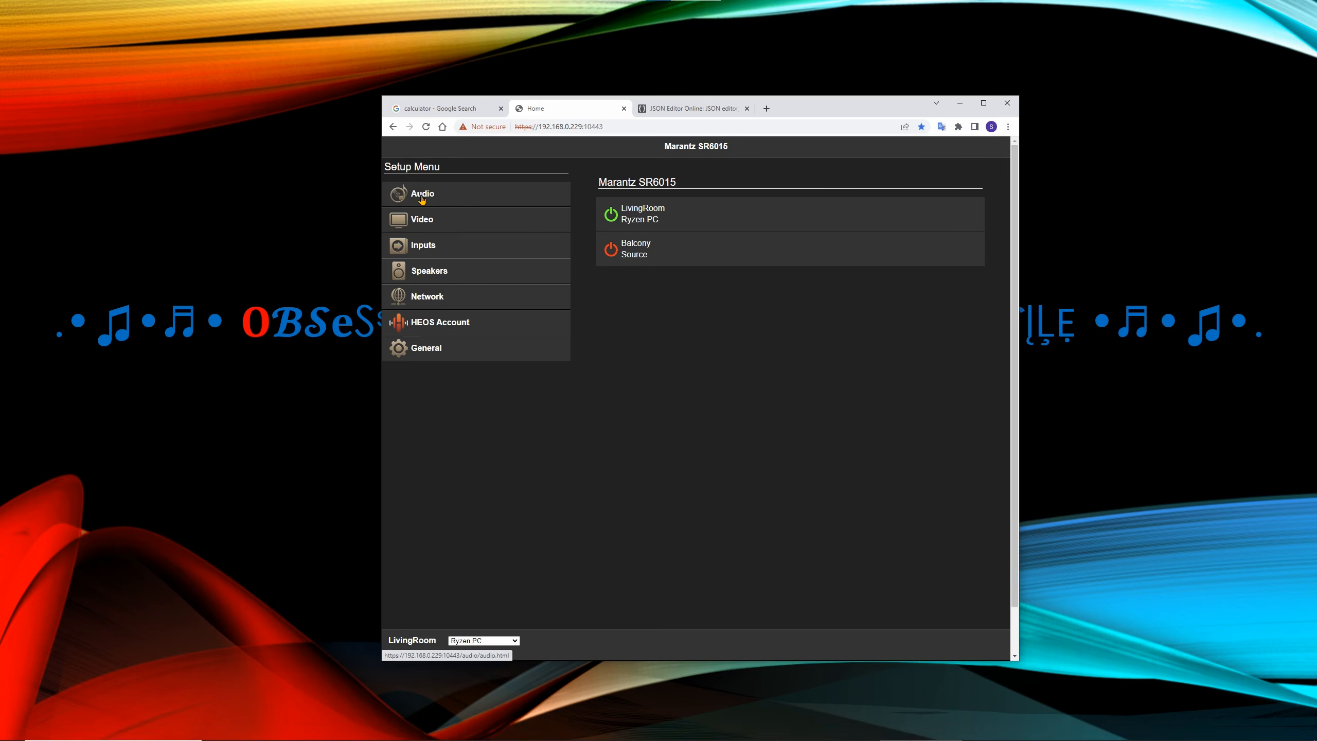
click(428, 270)
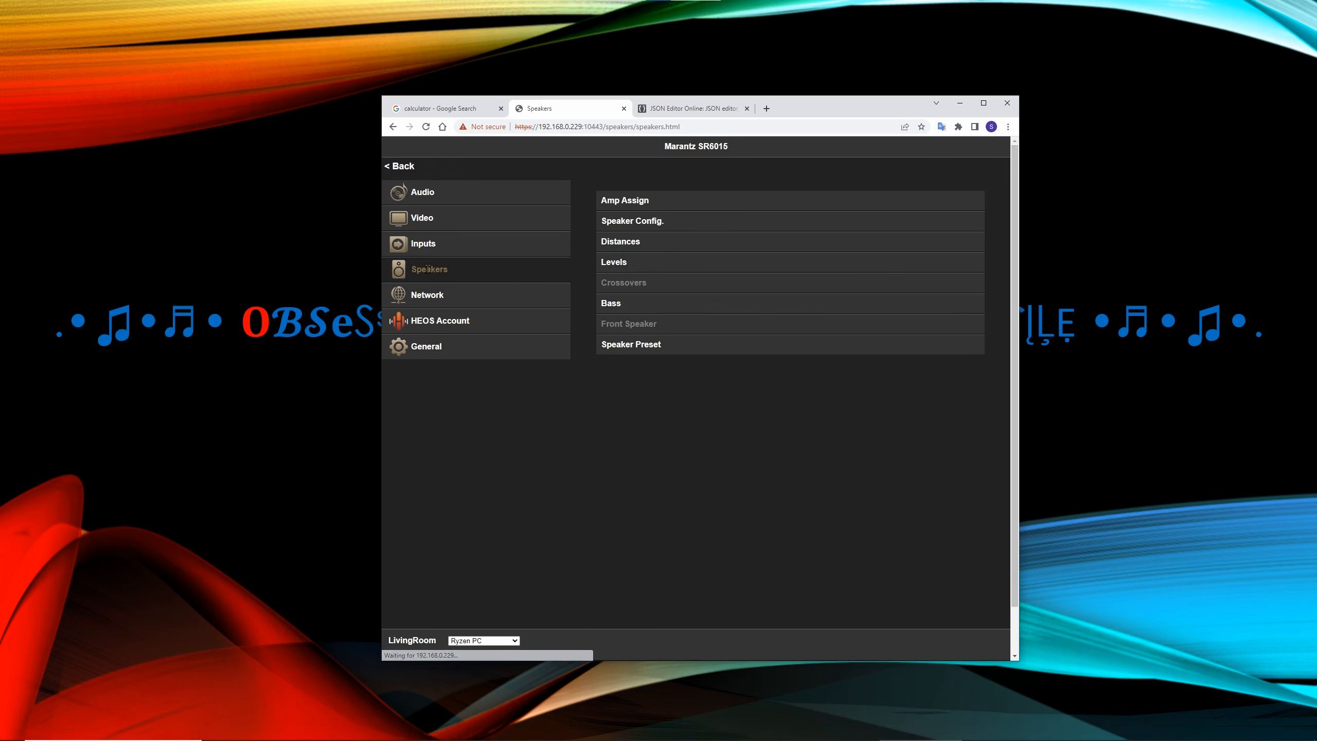
click(625, 244)
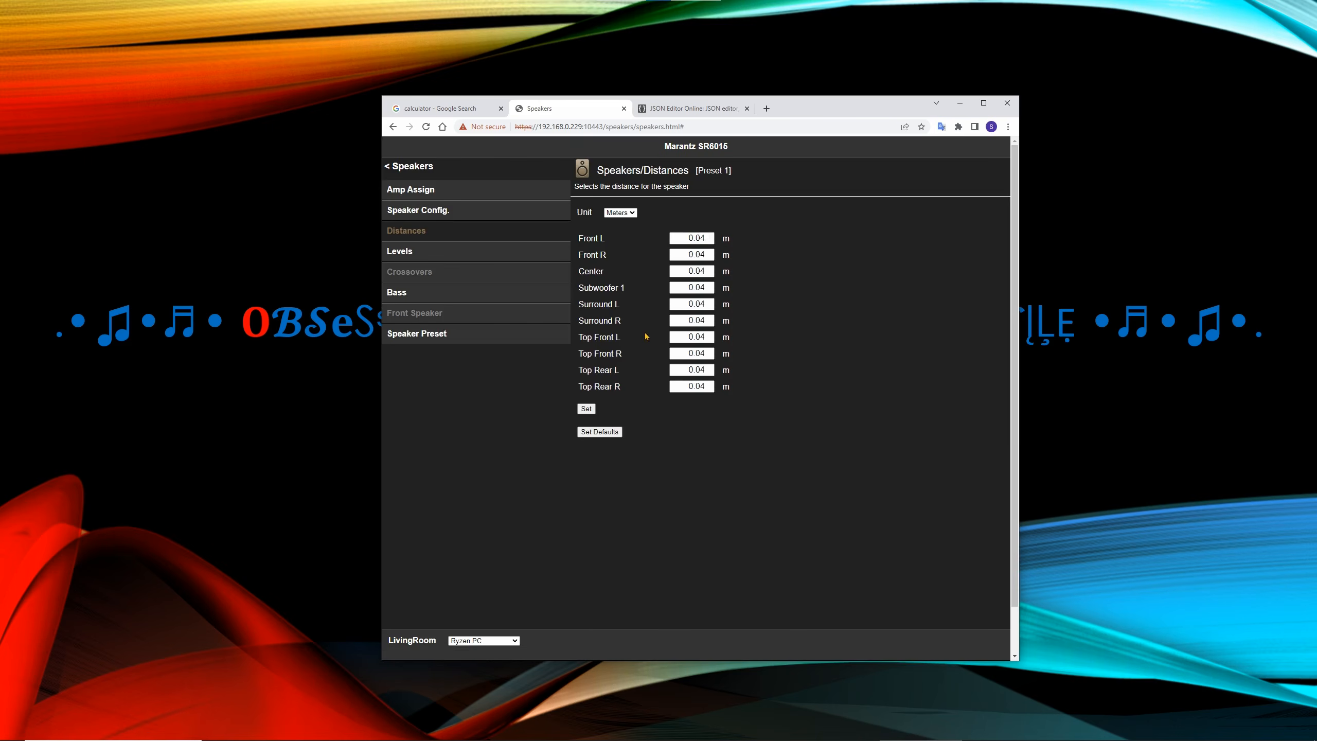
Set the speaker levels to -4.0 dB Front L, +0.5 dB Center, -4.5 dB Front R and -3.0 dB Surround R, and apply them
click(399, 254)
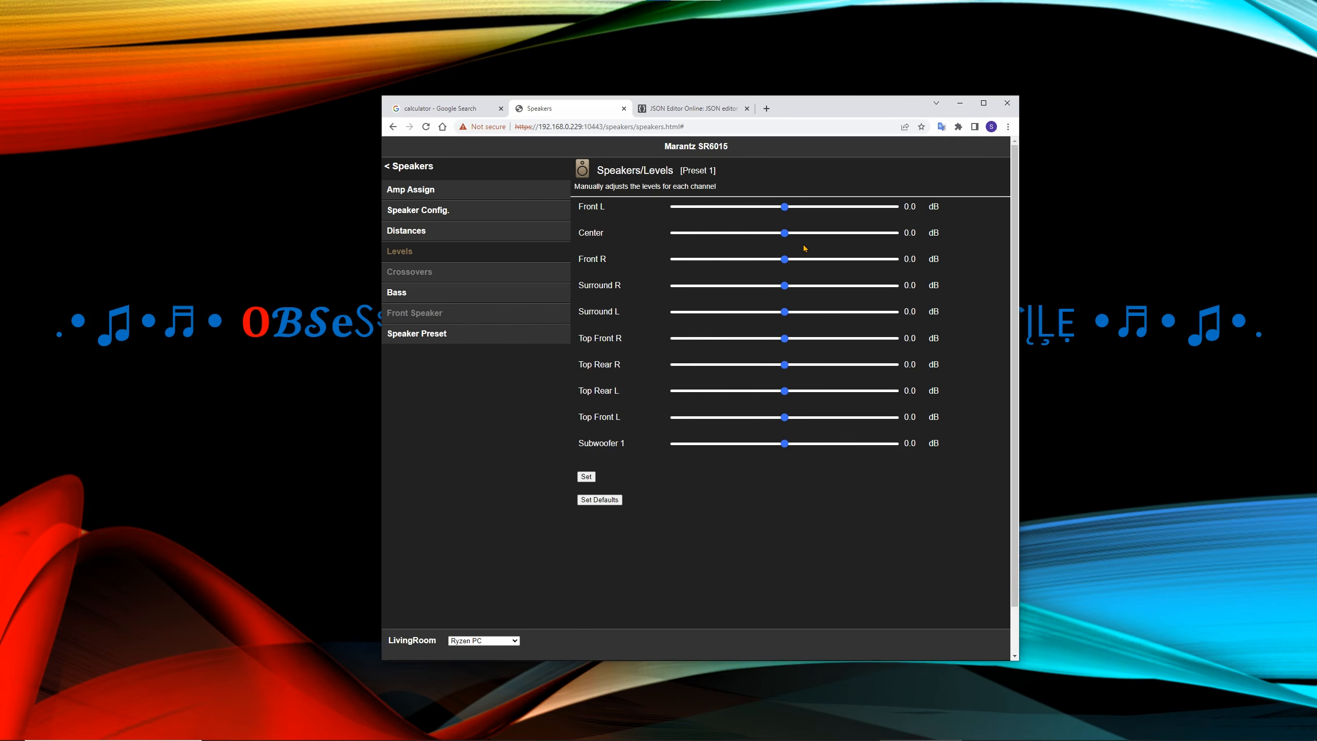
drag(785, 207, 748, 207)
drag(785, 234, 790, 234)
drag(784, 265, 756, 288)
click(586, 477)
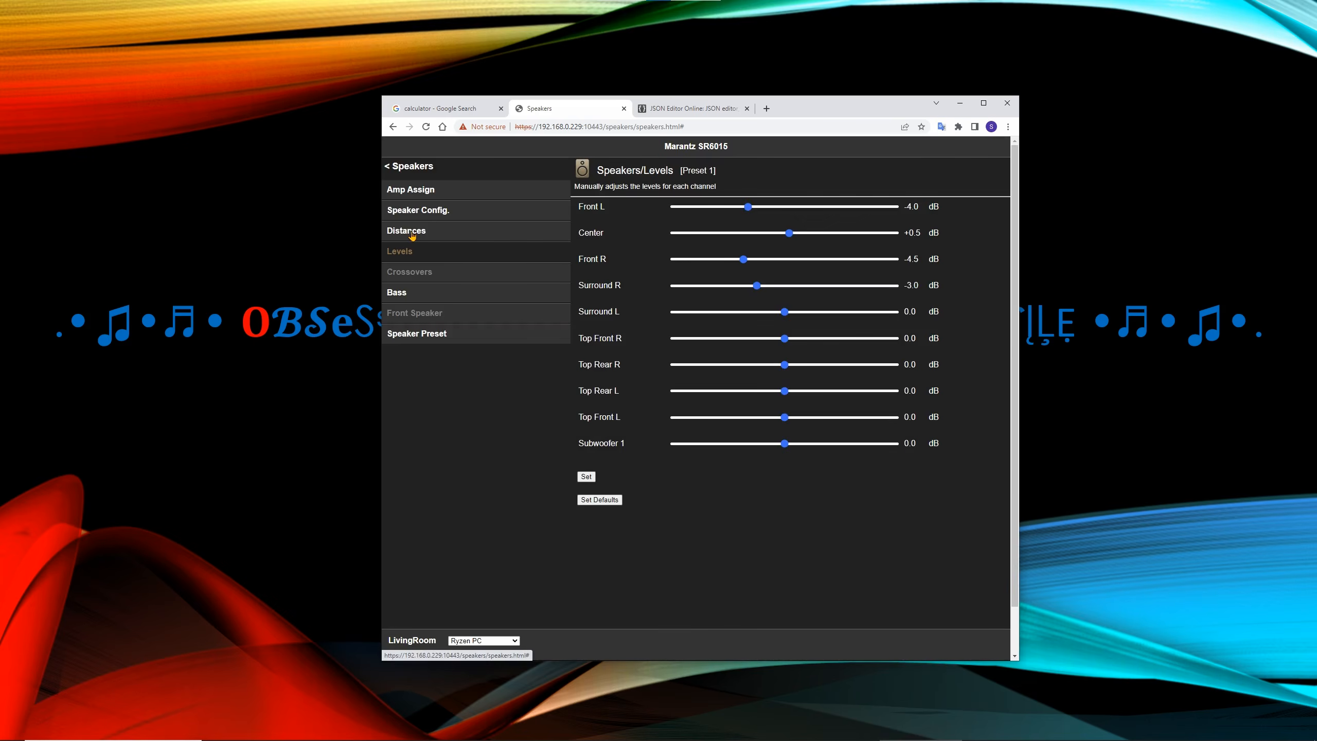
Enter speaker distances of 2.79 m for Front L and 3.00 m for Center
click(412, 231)
click(678, 240)
double_click(678, 240)
text(2.79)
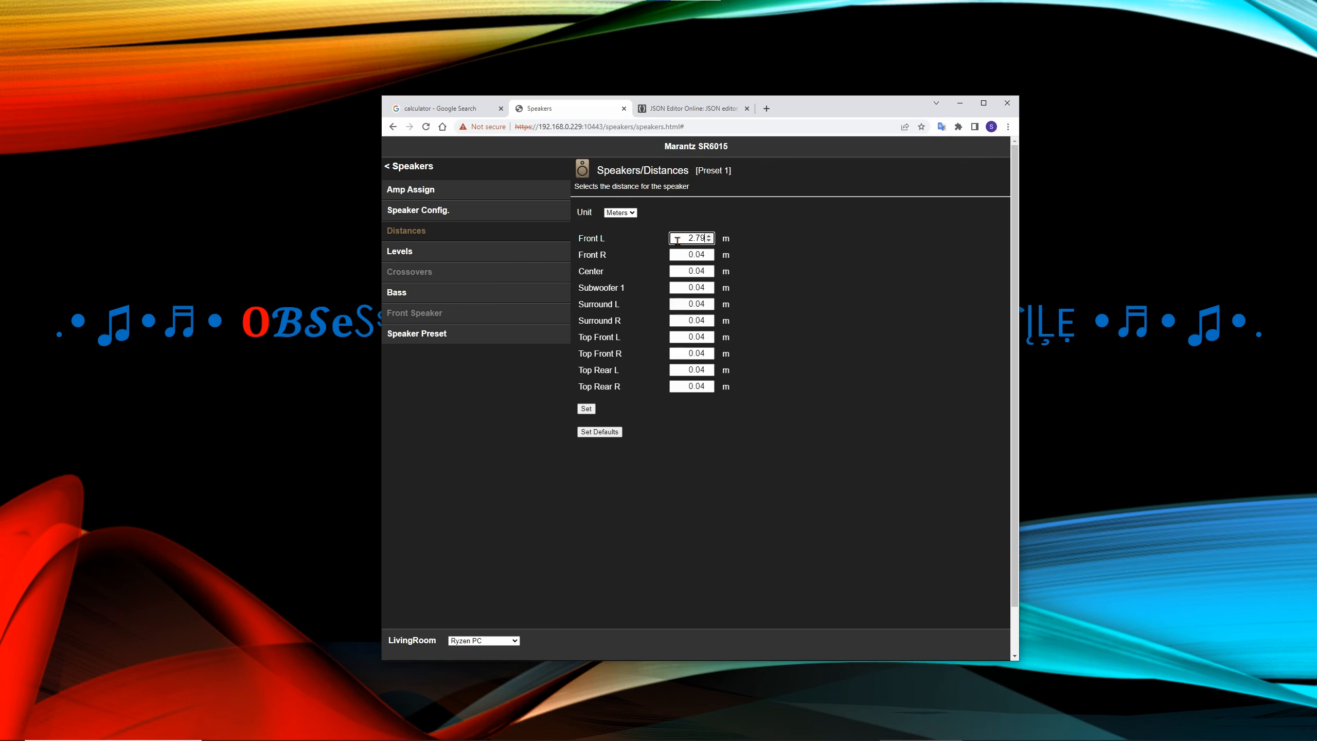
click(686, 272)
double_click(686, 271)
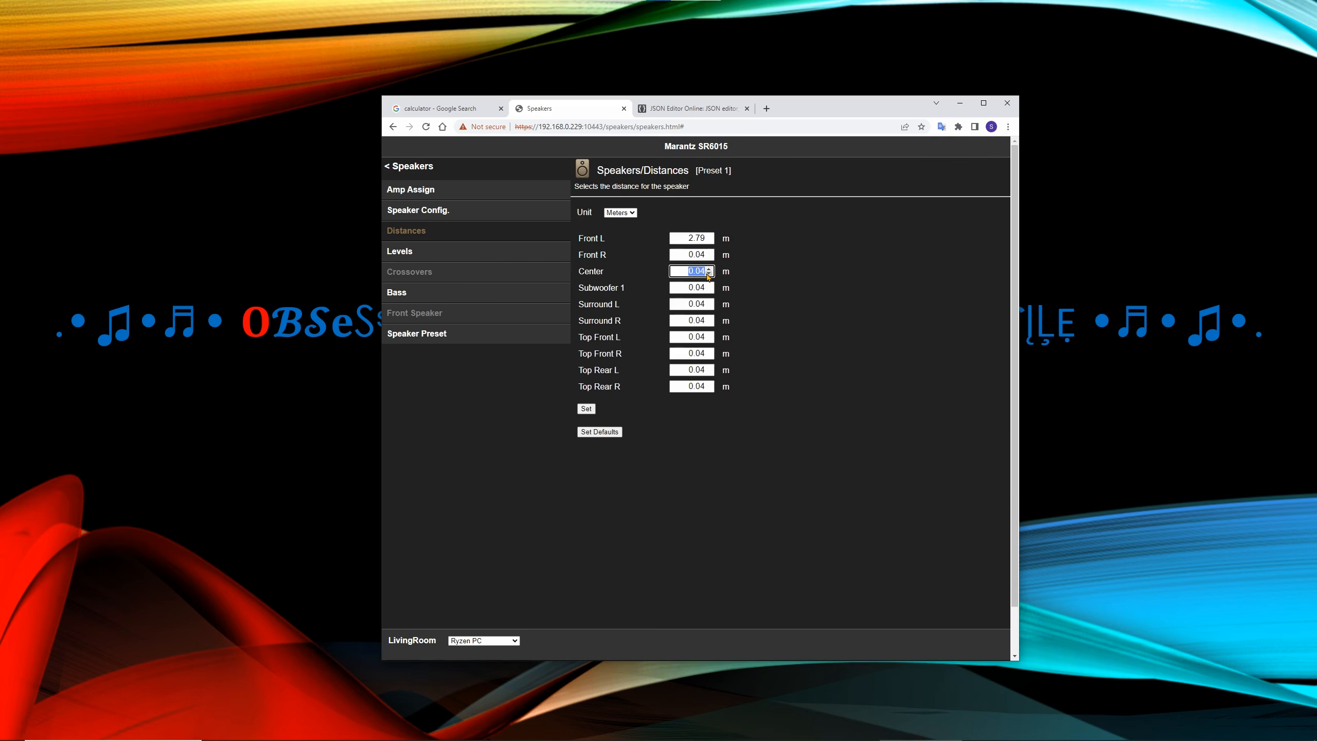
text(3)
click(685, 288)
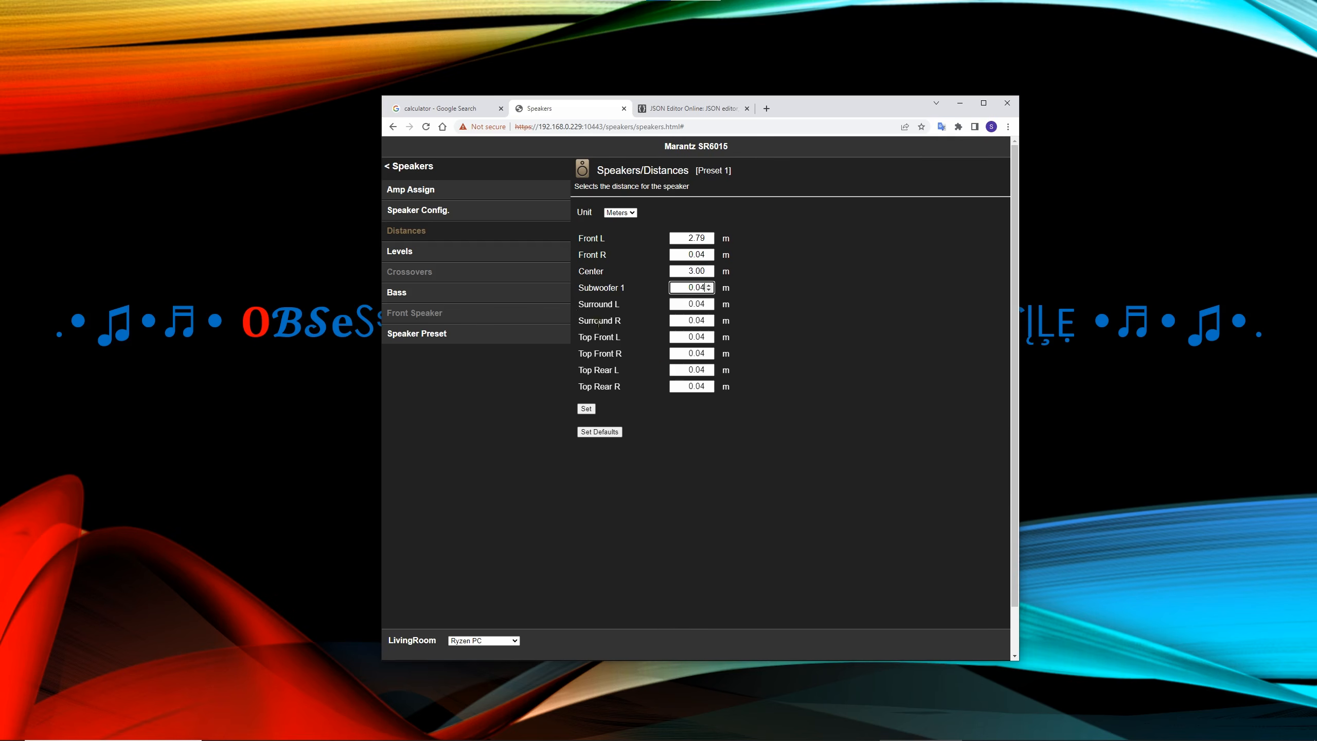
Open the receiver's Audyssey audio settings and choose a Reference Level Offset for Dynamic EQ
click(398, 167)
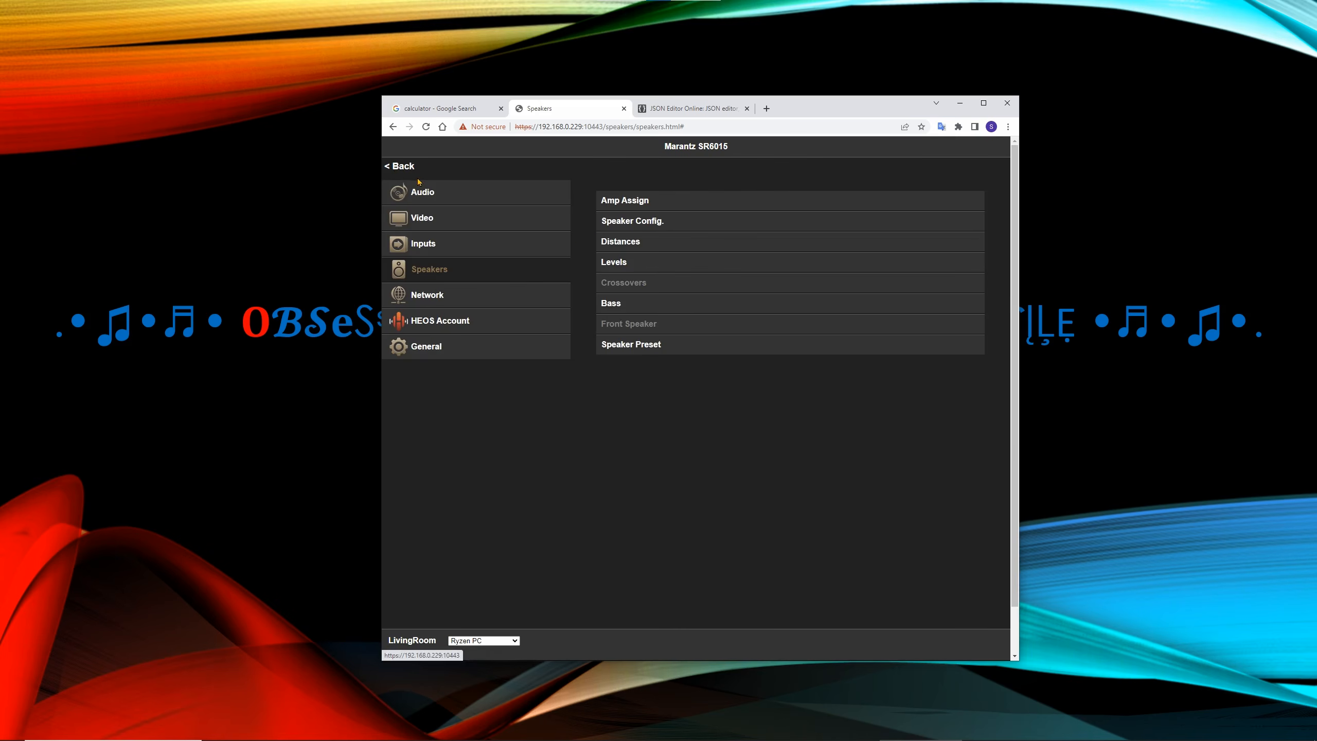
click(423, 194)
click(618, 326)
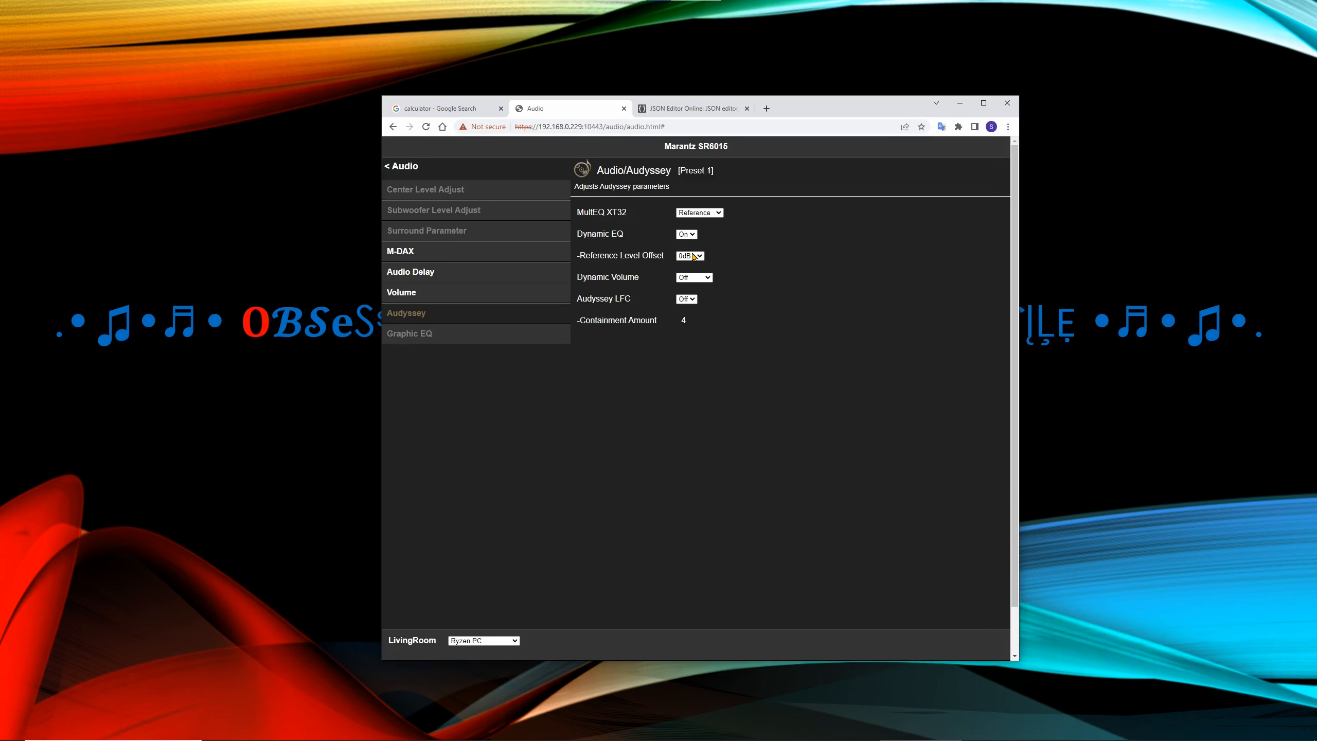
click(693, 256)
click(700, 287)
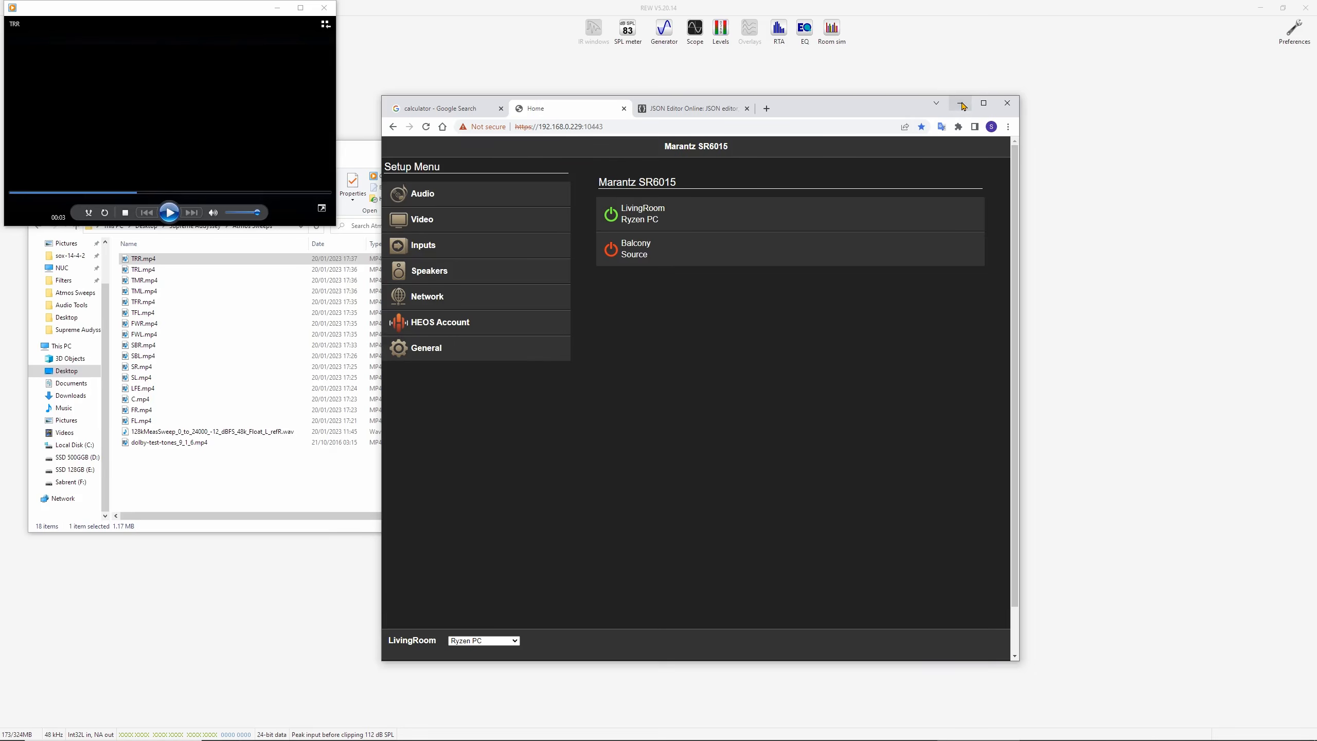
Minimize the browser, close the TRR video player and Atmos Sweeps folder windows, and open REW's Preferences
click(960, 103)
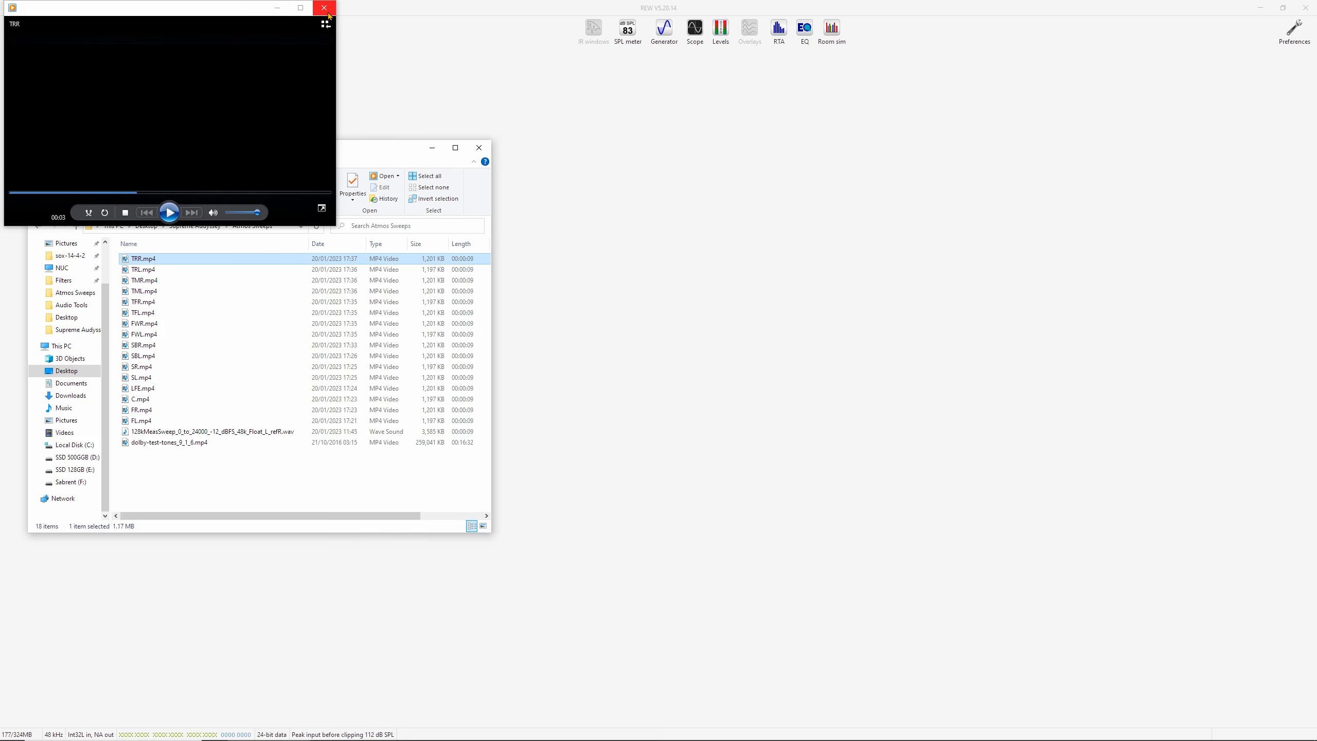
click(328, 14)
click(479, 149)
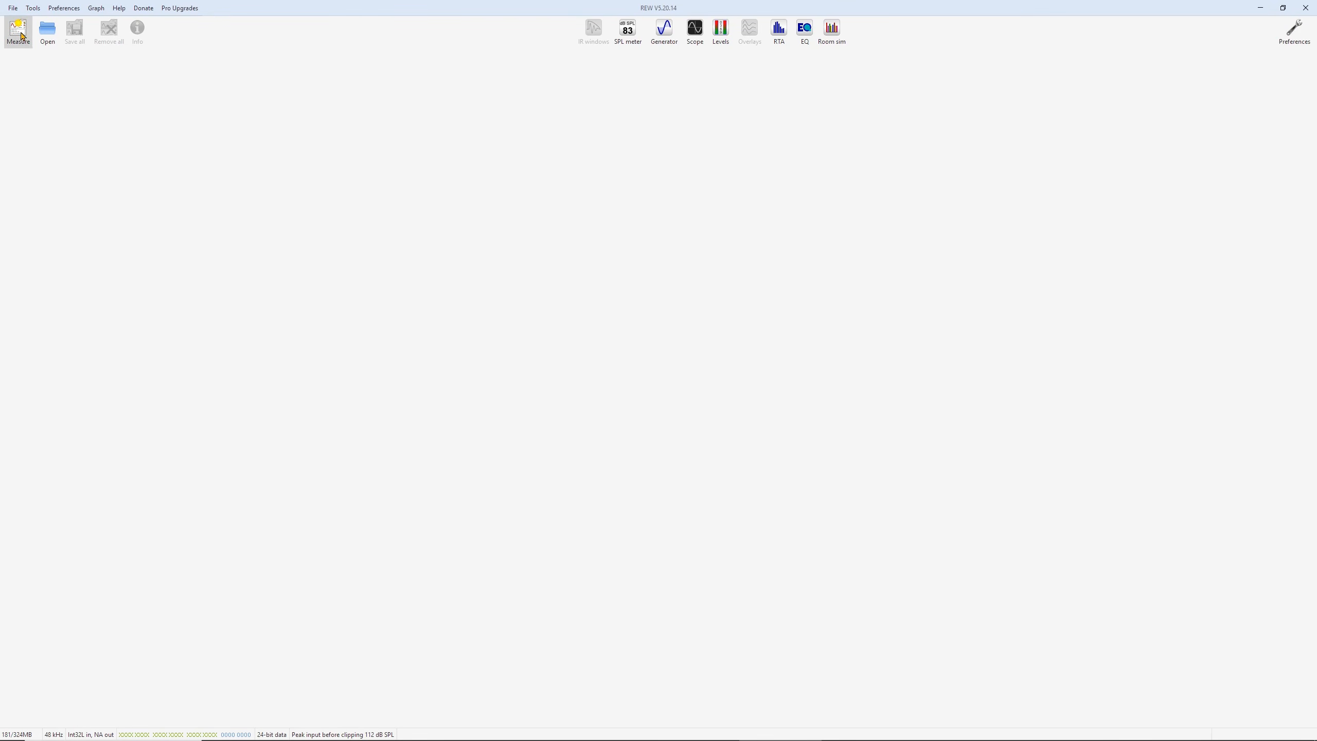
click(1295, 30)
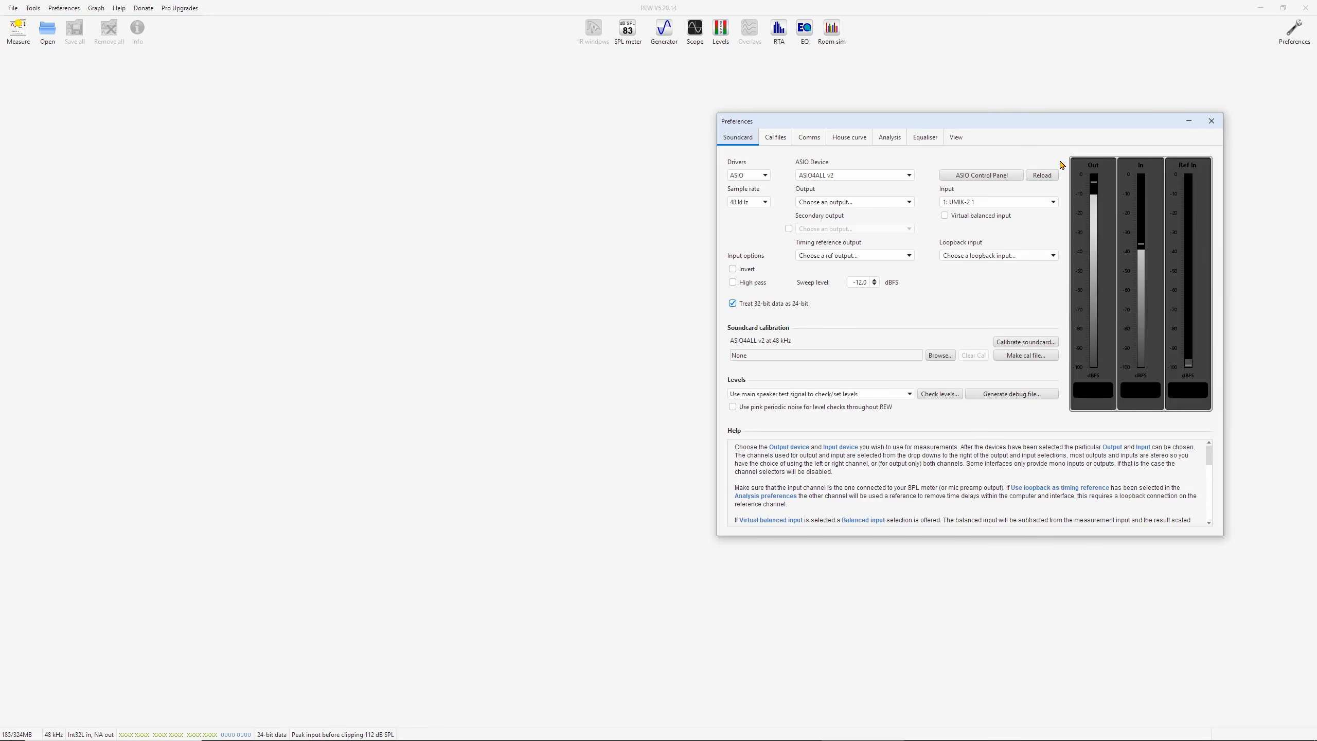
Check the ASIO4ALL device list, reload the ASIO device in the soundcard preferences, and close both windows
click(998, 177)
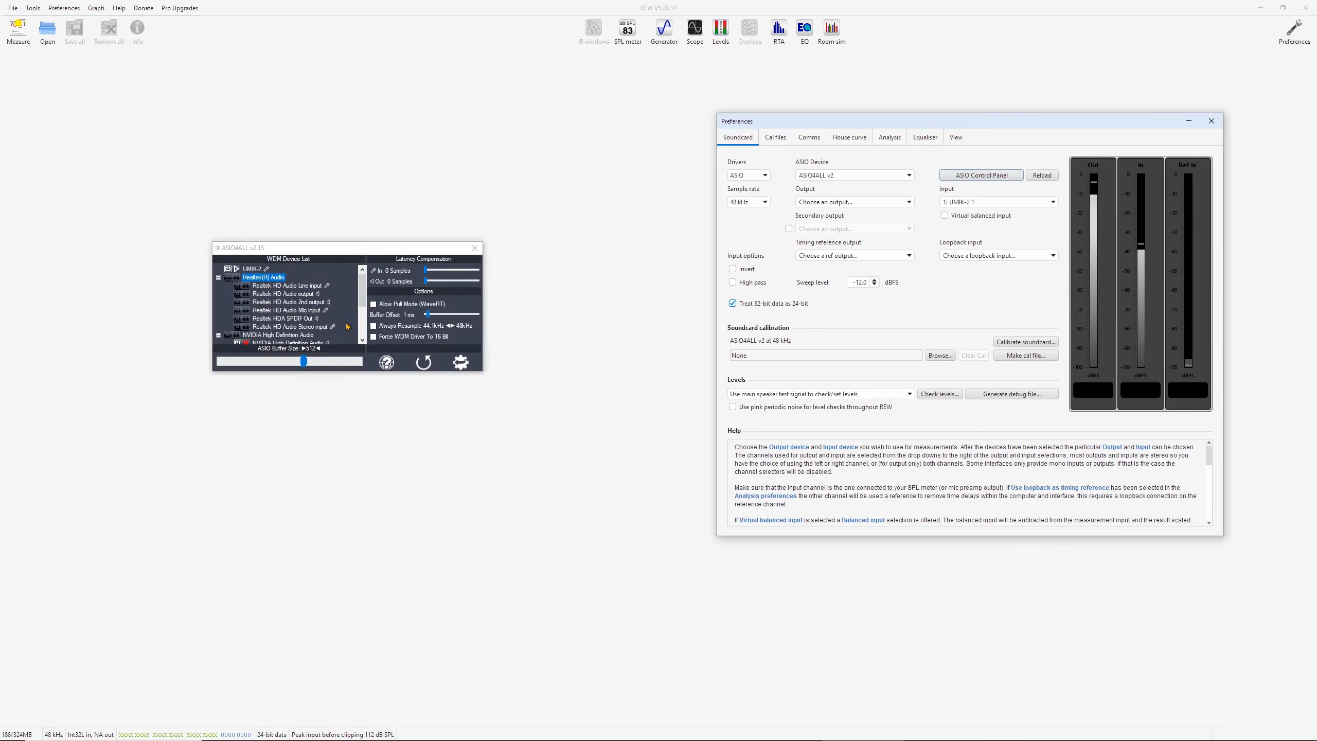
click(228, 336)
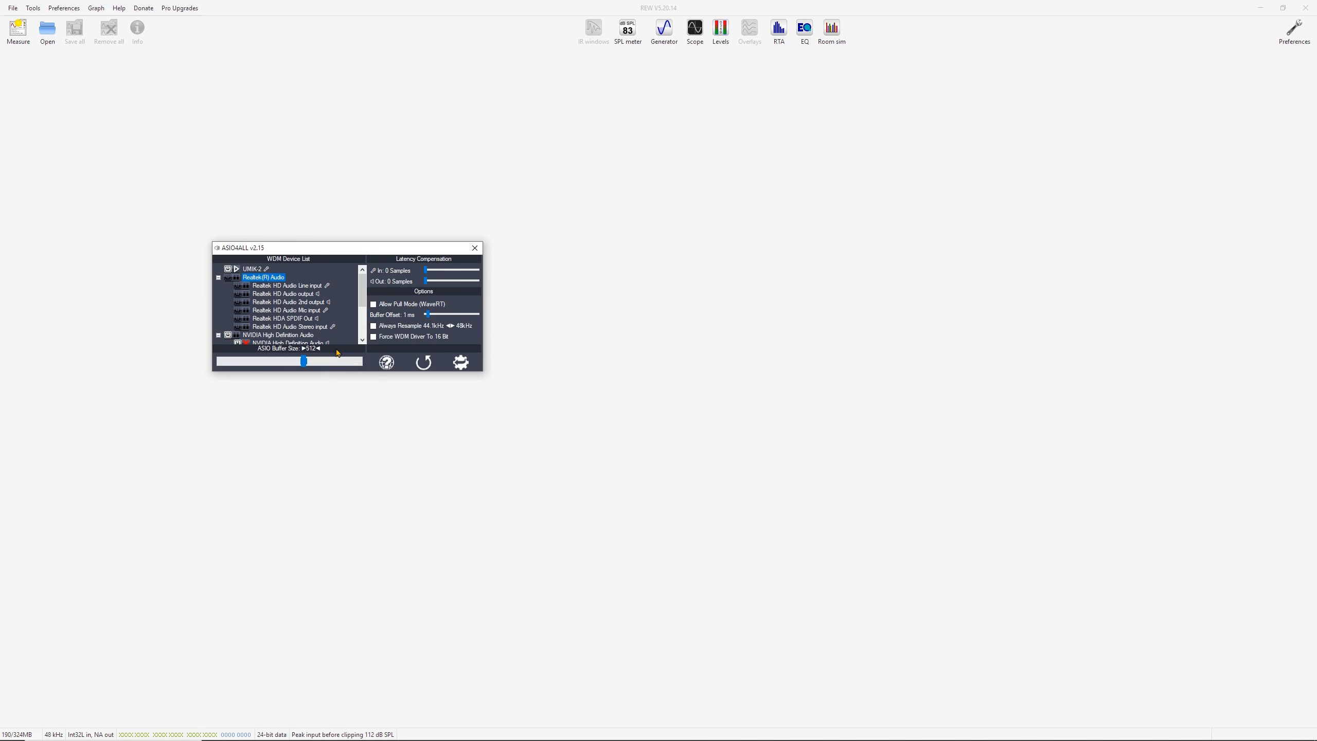
mouse_move(246, 345)
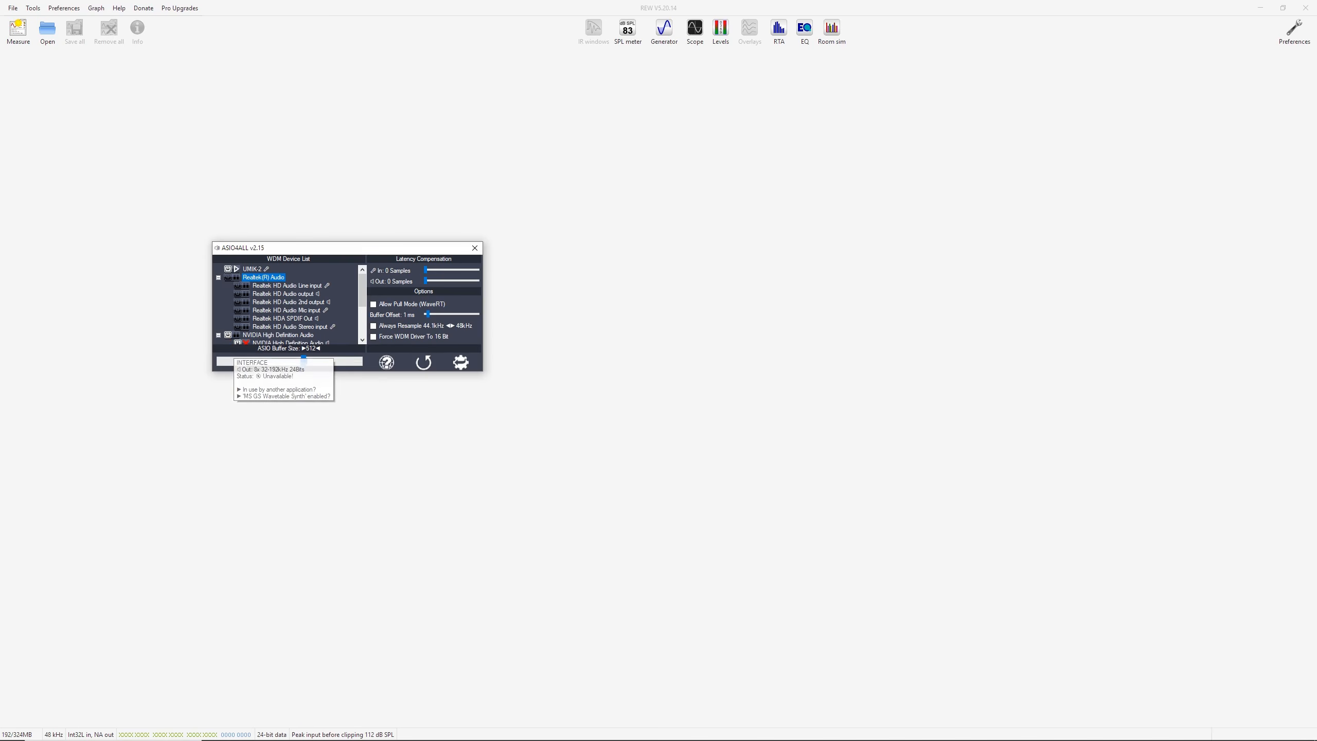
click(860, 732)
click(1046, 177)
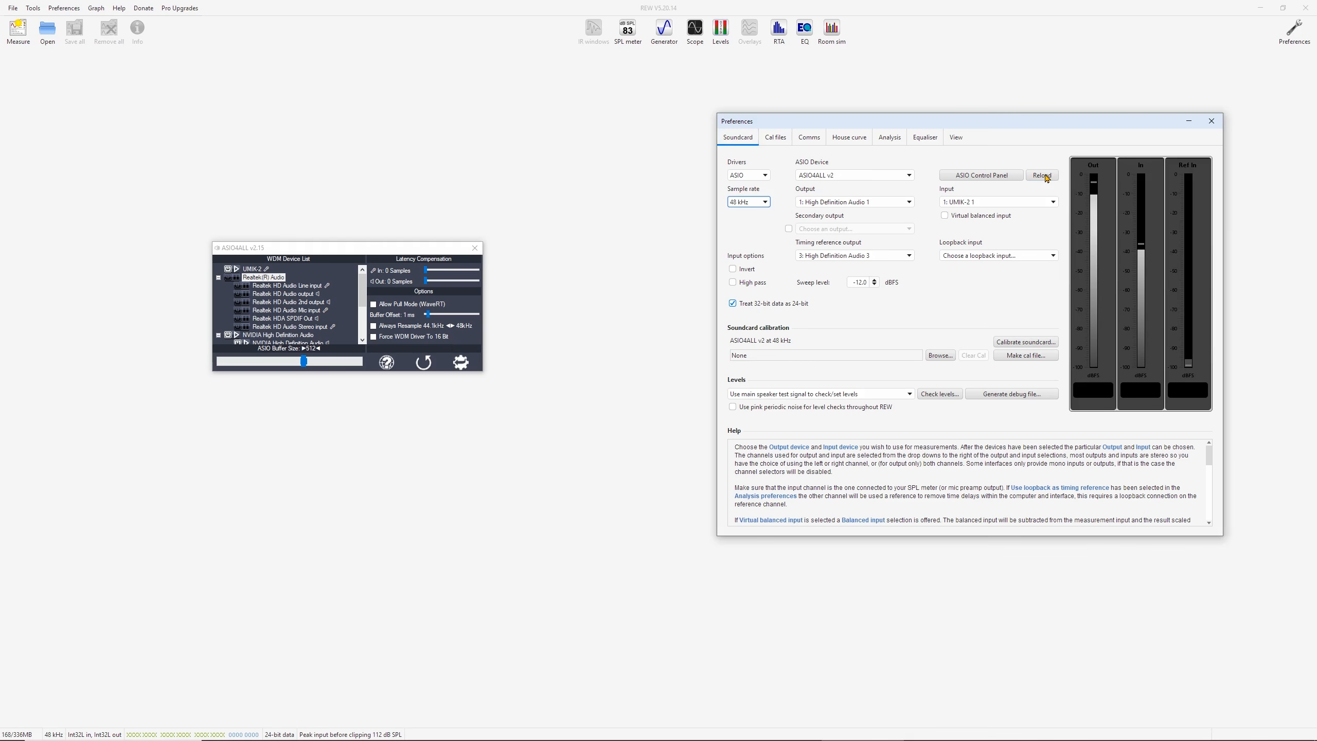
click(1211, 121)
click(475, 248)
Run a sweep measurement through output 1: High Definition Audio 1 and name the result FL
click(22, 33)
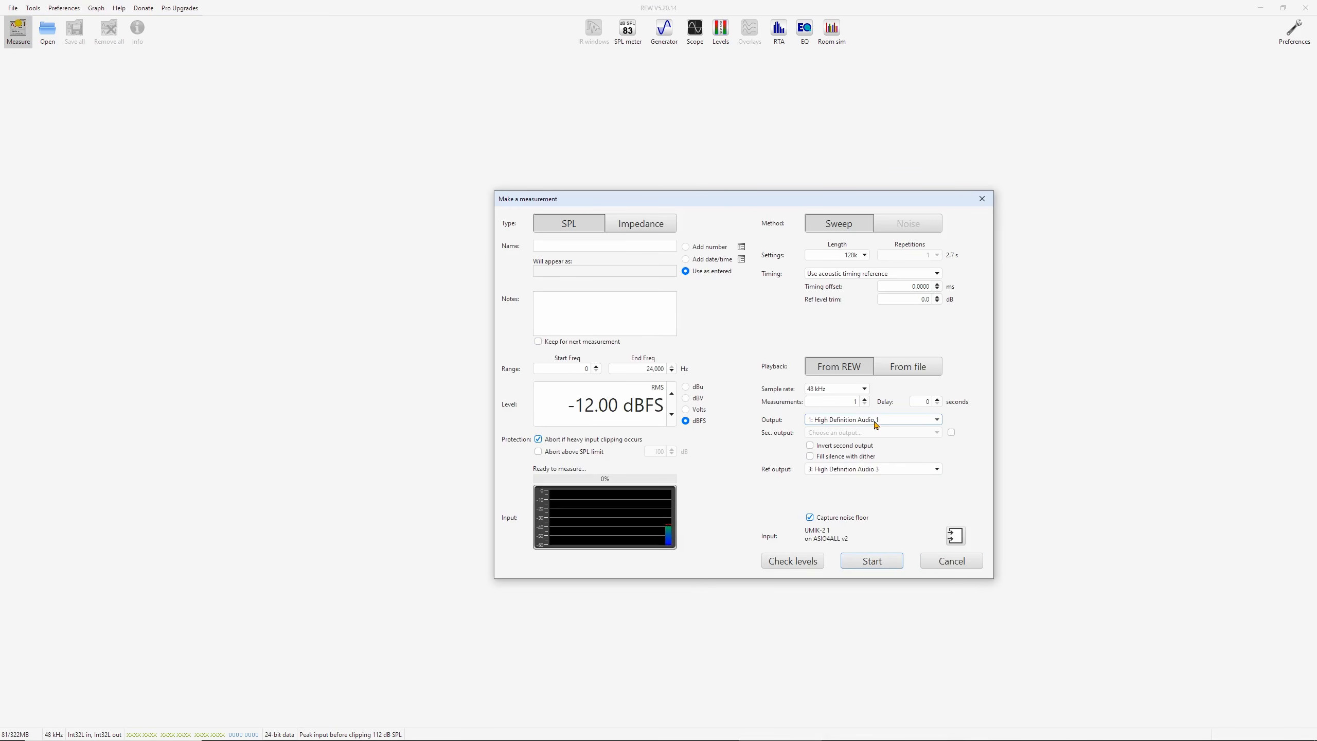
click(873, 560)
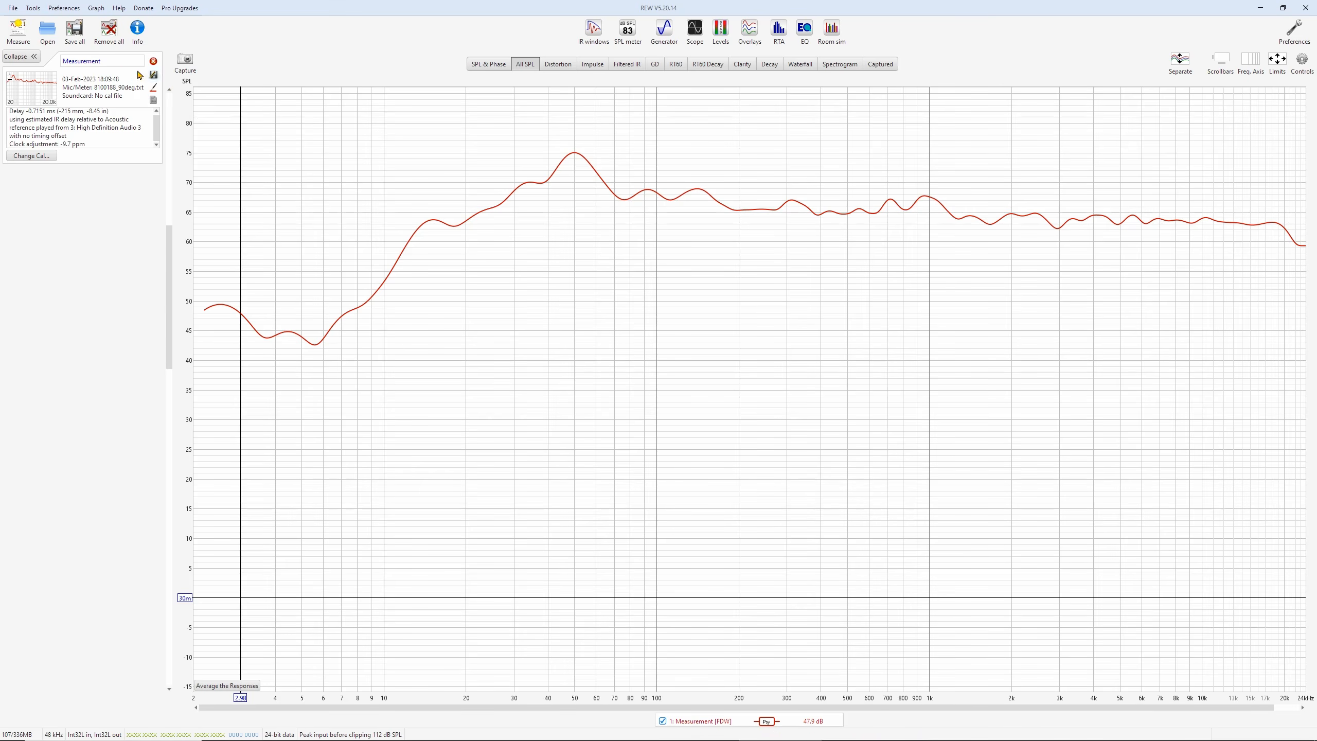
double_click(116, 62)
text(FL)
key(Return)
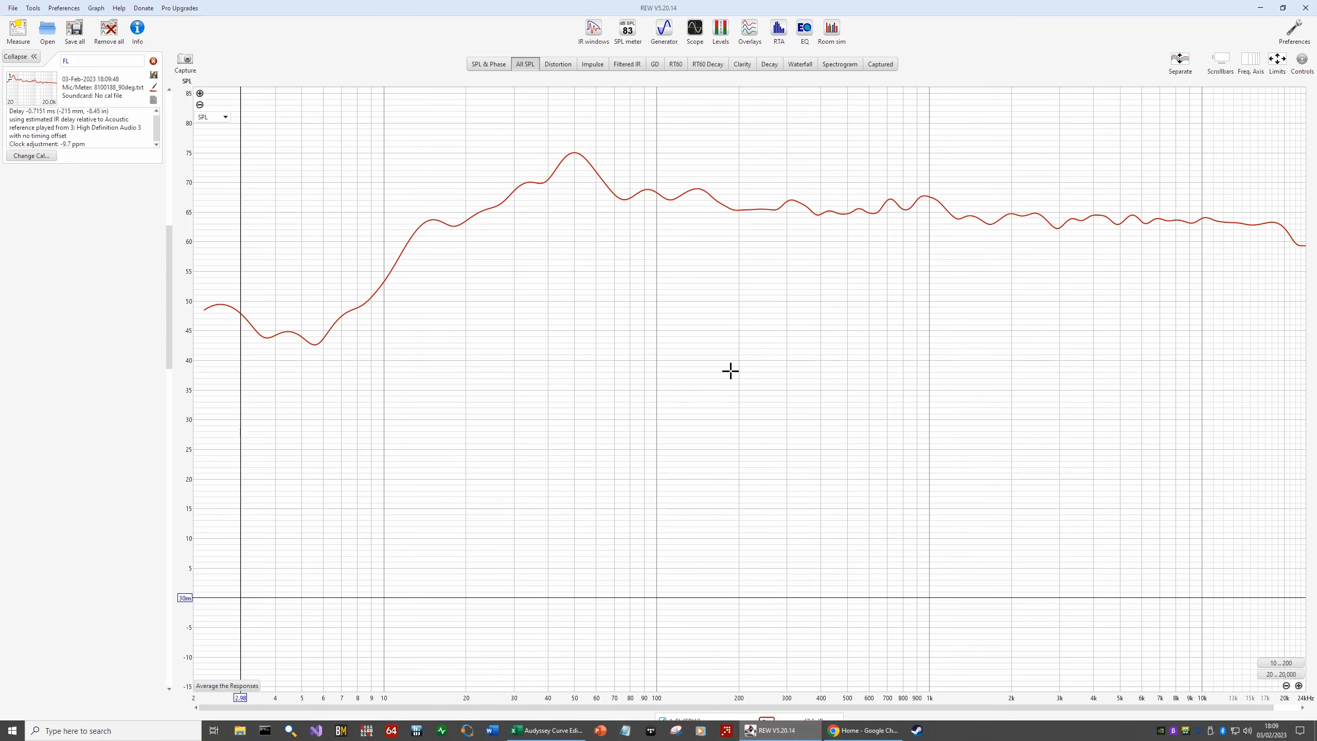
Measure the remaining channels through their own High Definition Audio outputs, ending with output 6
click(20, 34)
click(884, 420)
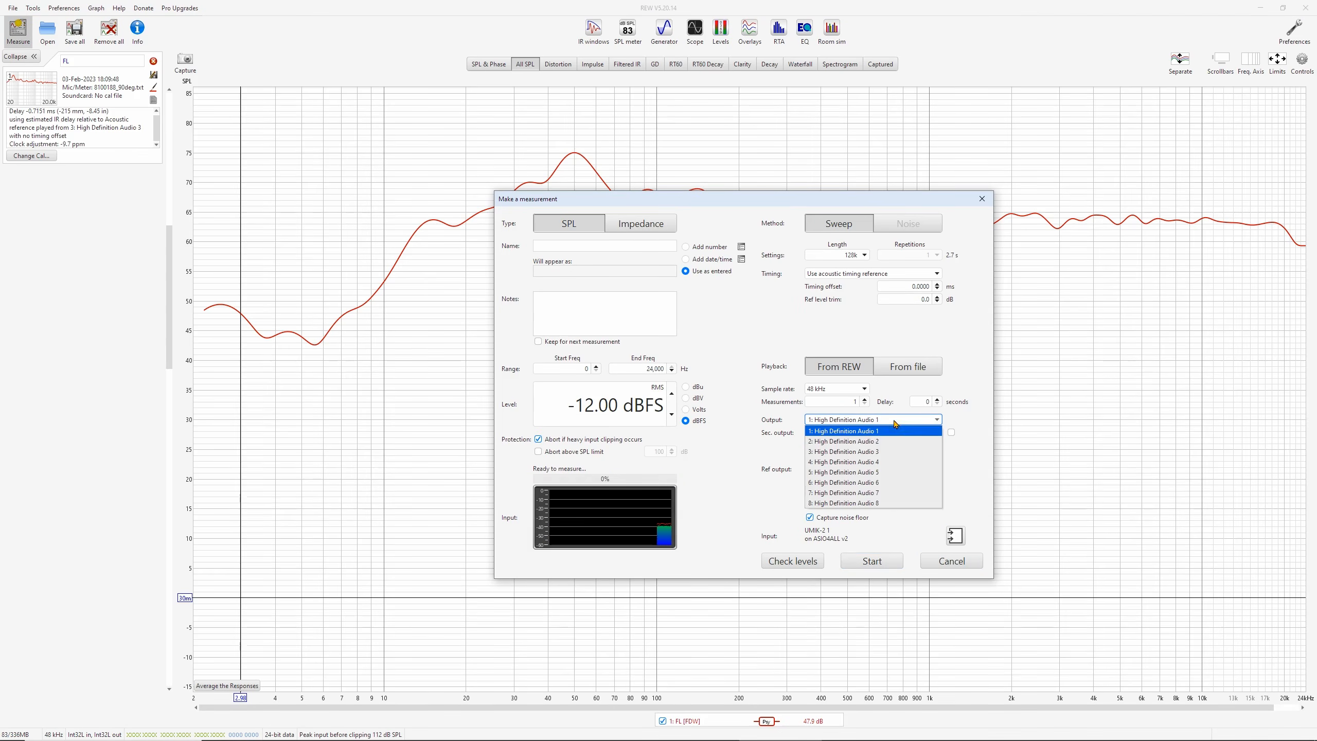
click(881, 451)
click(872, 561)
click(872, 560)
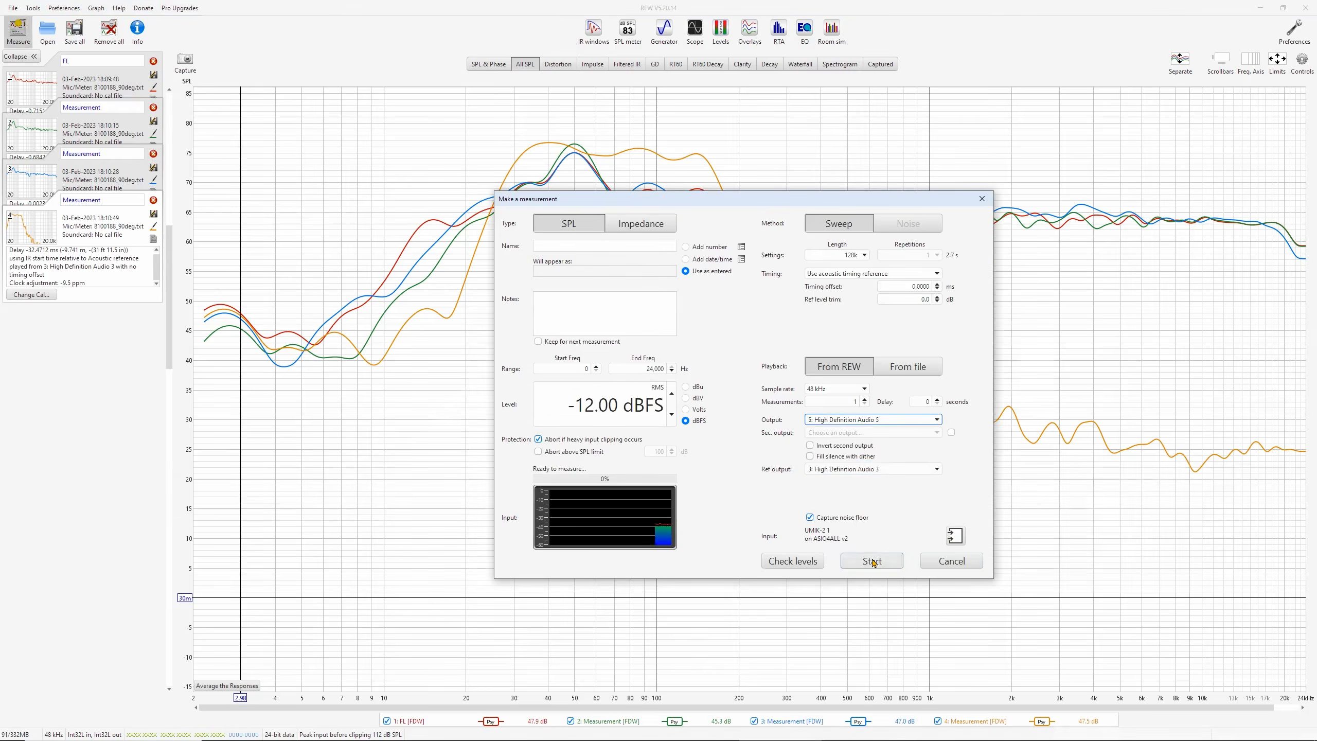
click(835, 419)
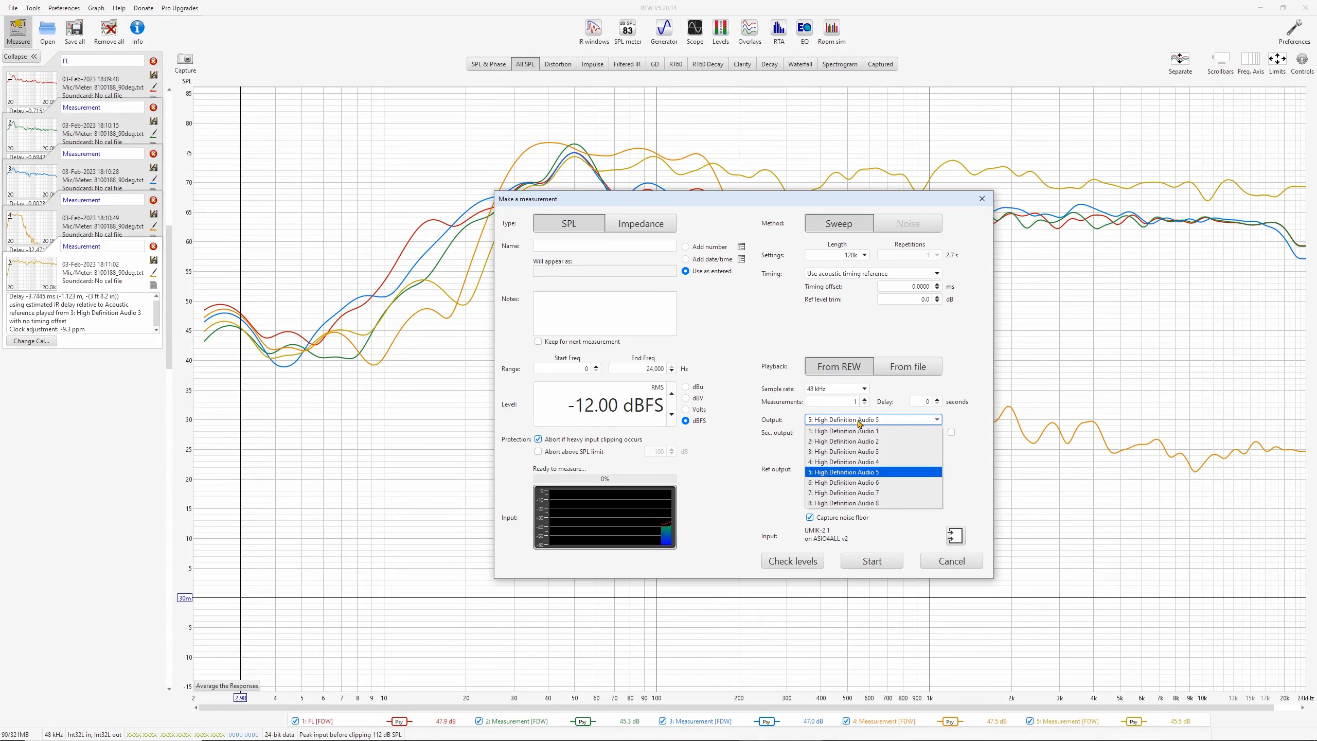
click(867, 487)
click(859, 562)
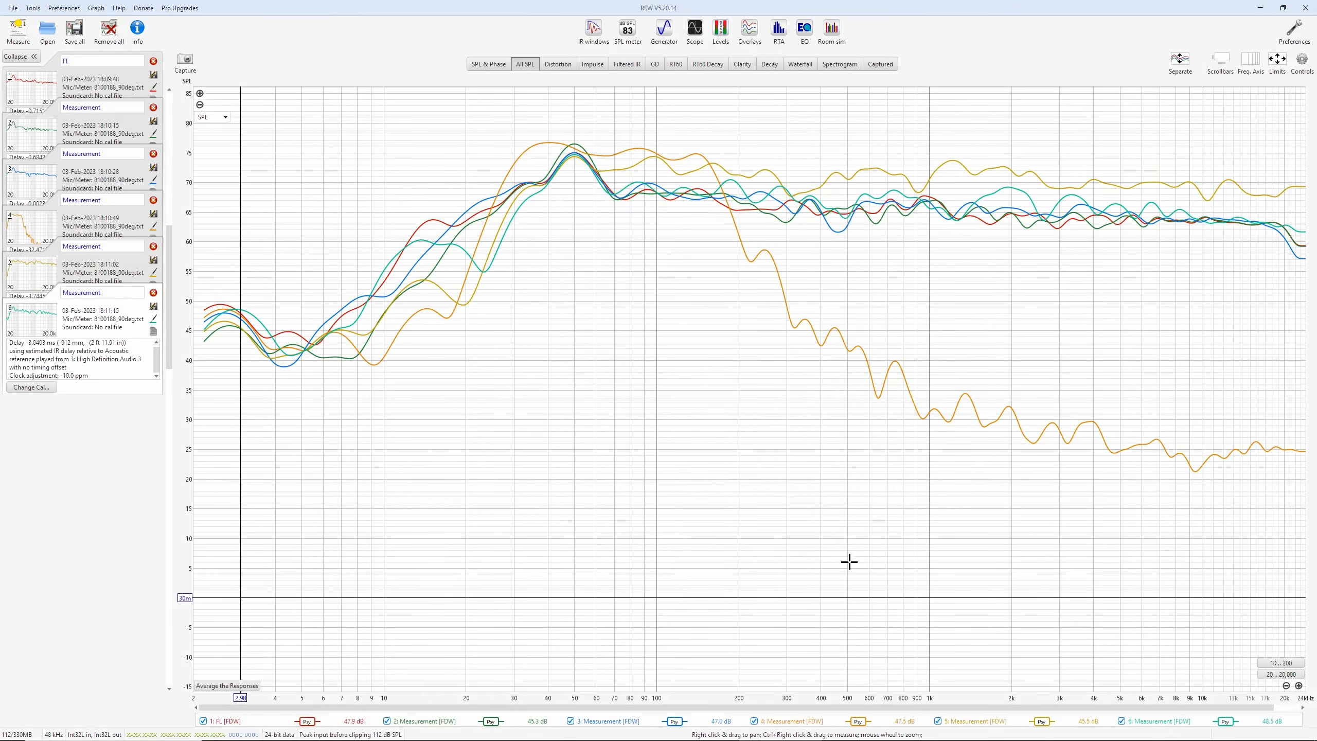
Rename the second to sixth measurements as FR, C, S, SL and SR
double_click(113, 106)
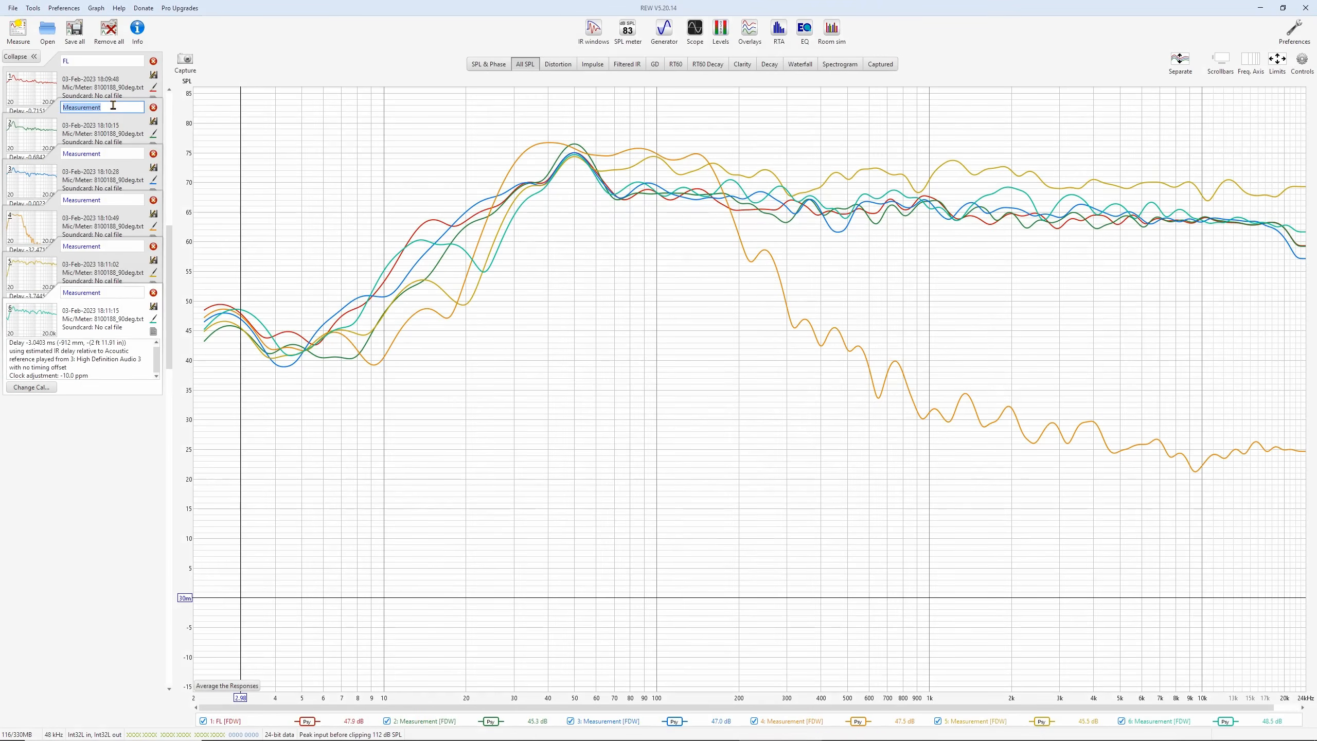
text(FR)
double_click(115, 154)
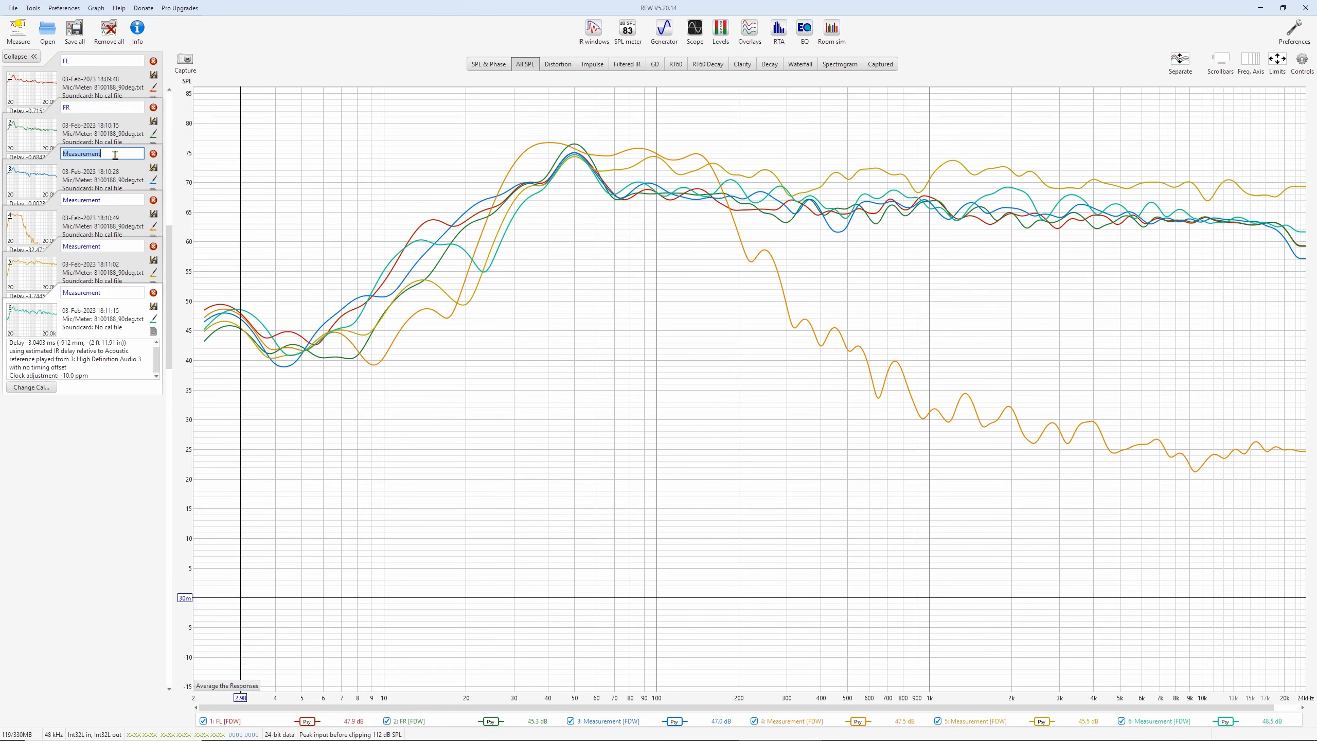
text(C)
double_click(116, 200)
text(S)
double_click(111, 247)
text(S)
double_click(112, 291)
text(S)
key(Return)
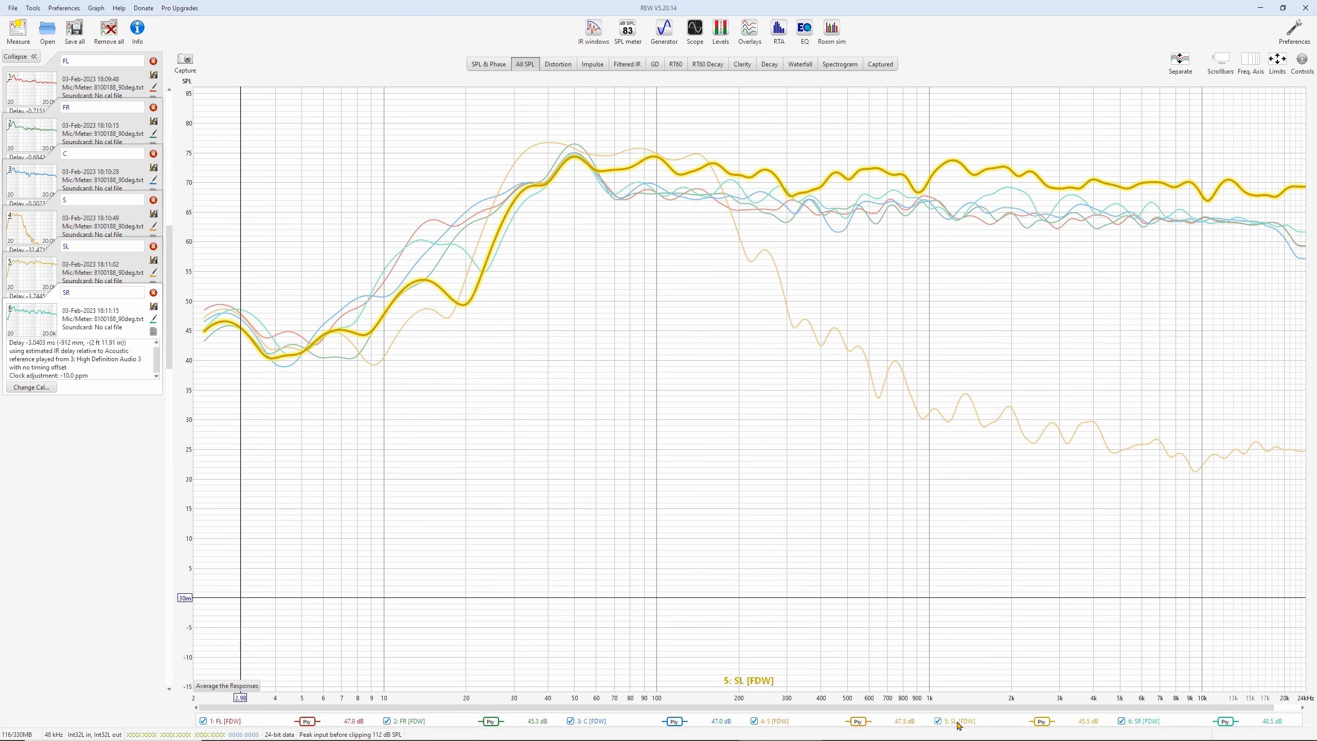
Switch to Chrome, review the speaker levels in the Marantz receiver's setup page, and minimize the browser
click(860, 729)
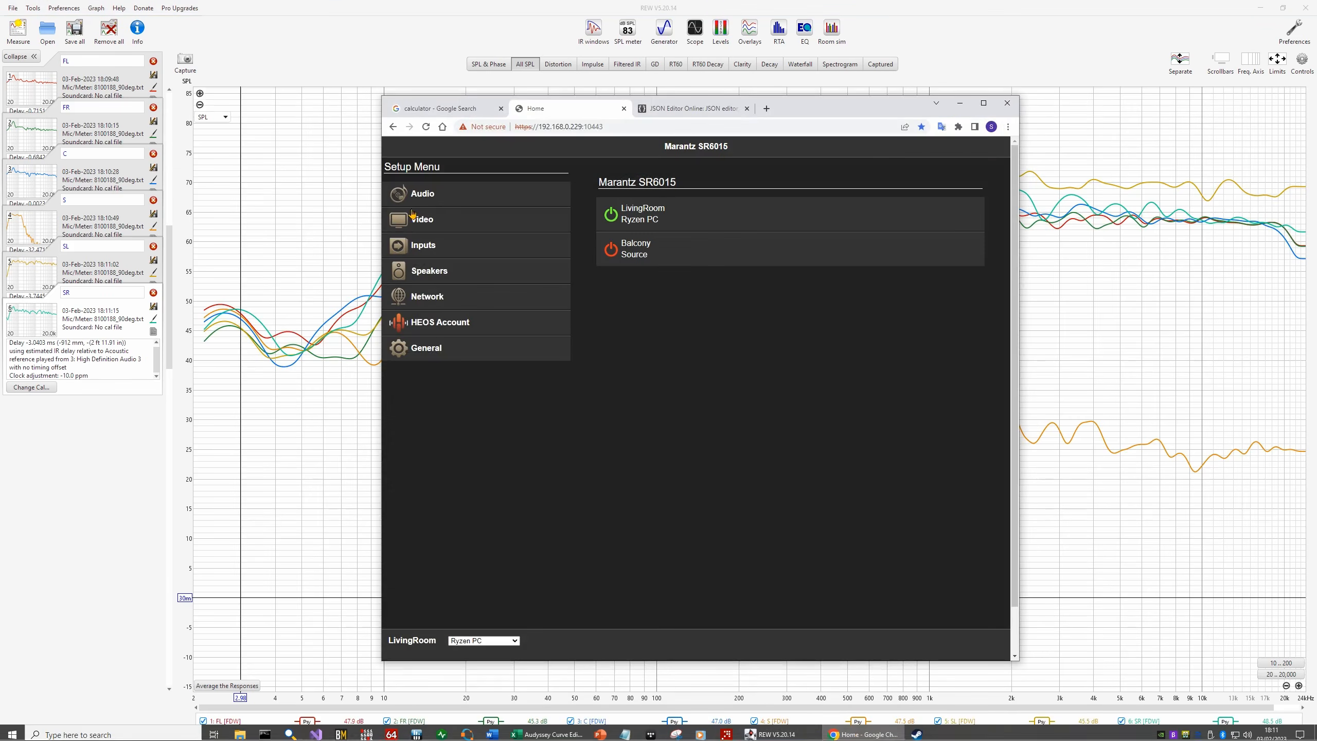
click(422, 201)
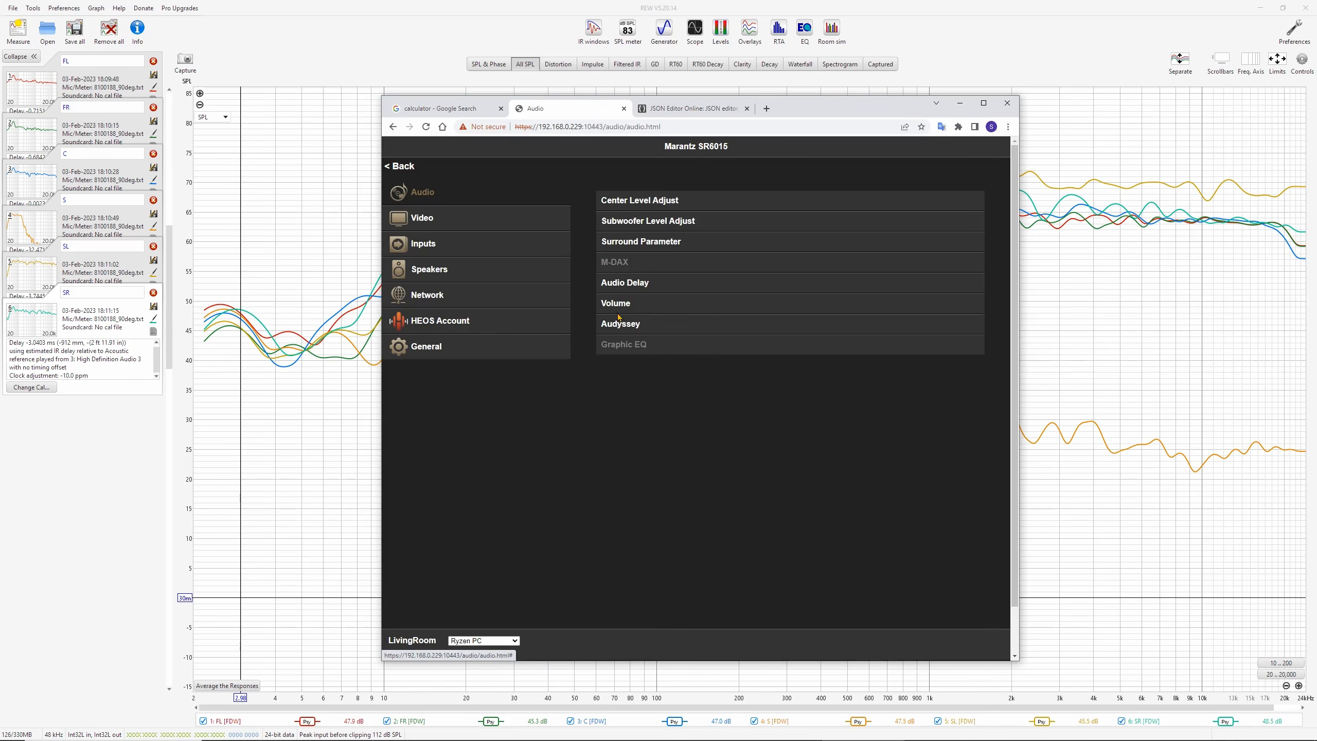
click(513, 269)
click(615, 262)
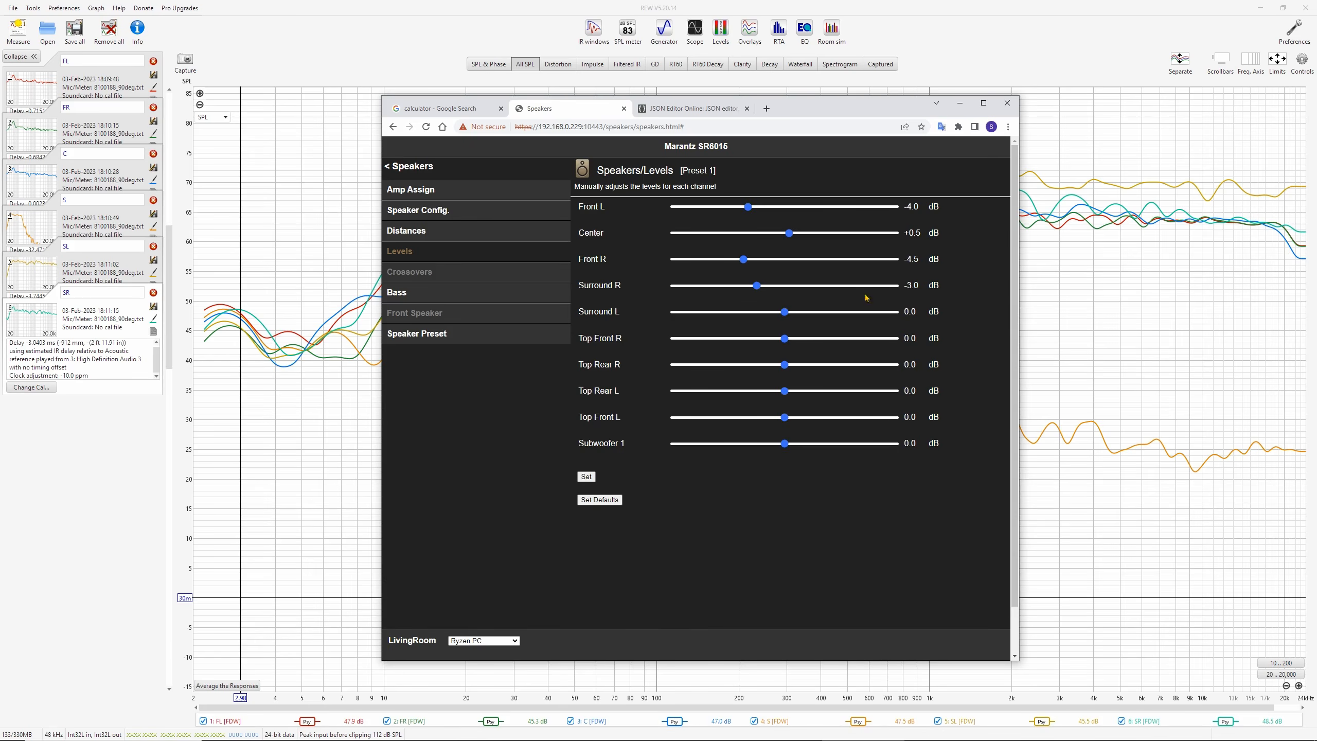
click(961, 104)
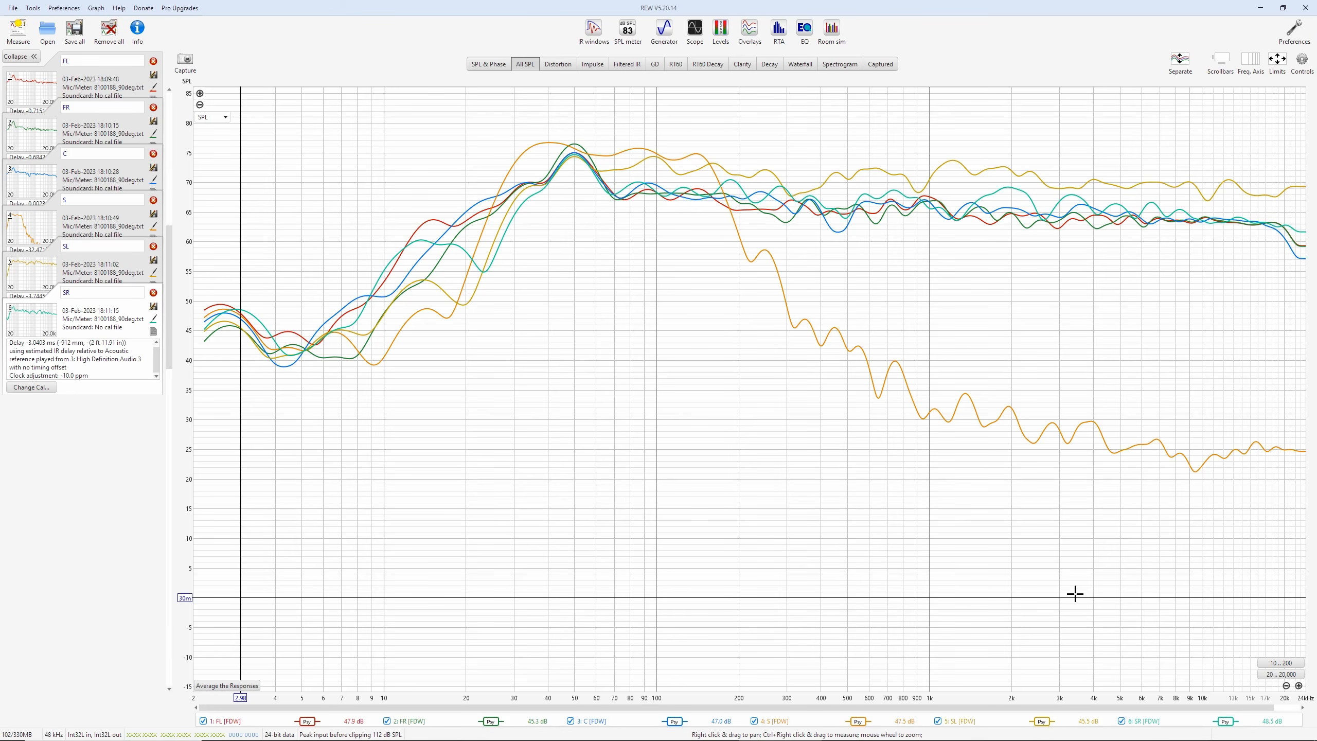
Open the All SPL graph controls and look at the Align SPL options without applying them
click(1302, 59)
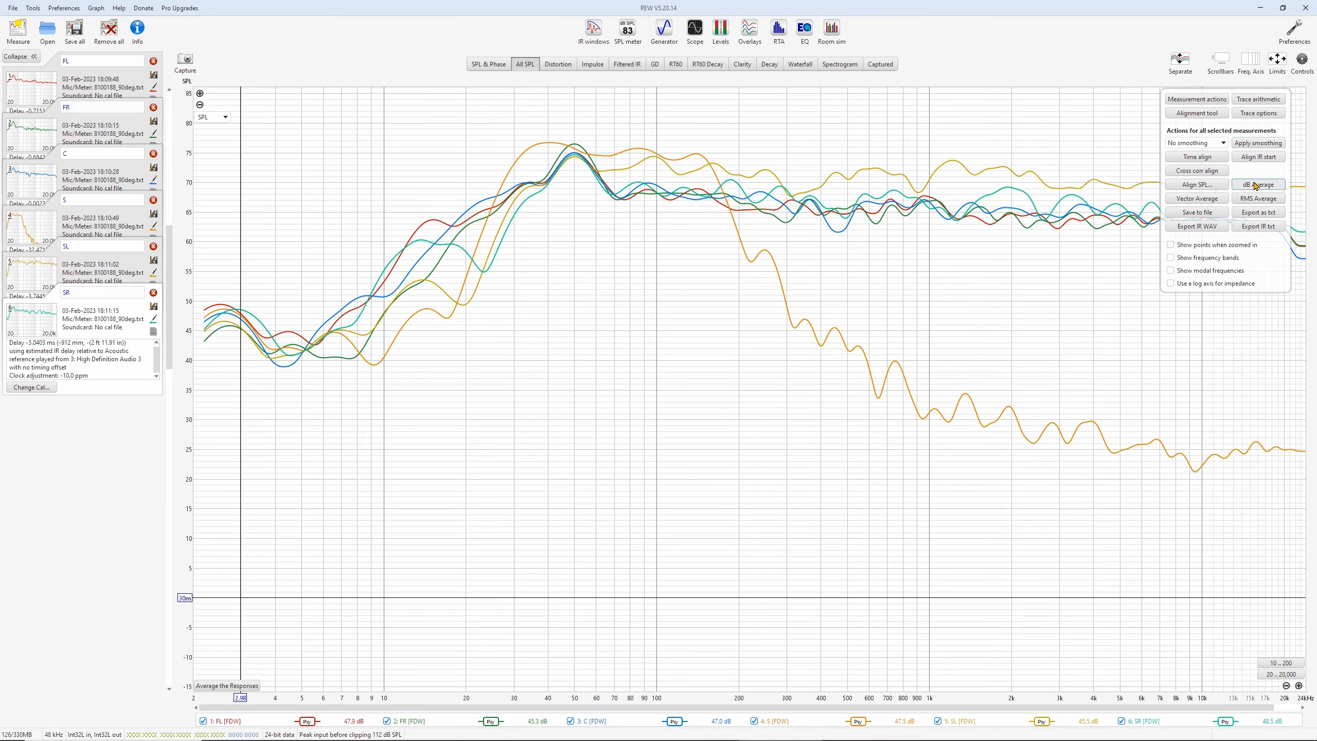
click(1300, 63)
click(1301, 62)
click(1197, 184)
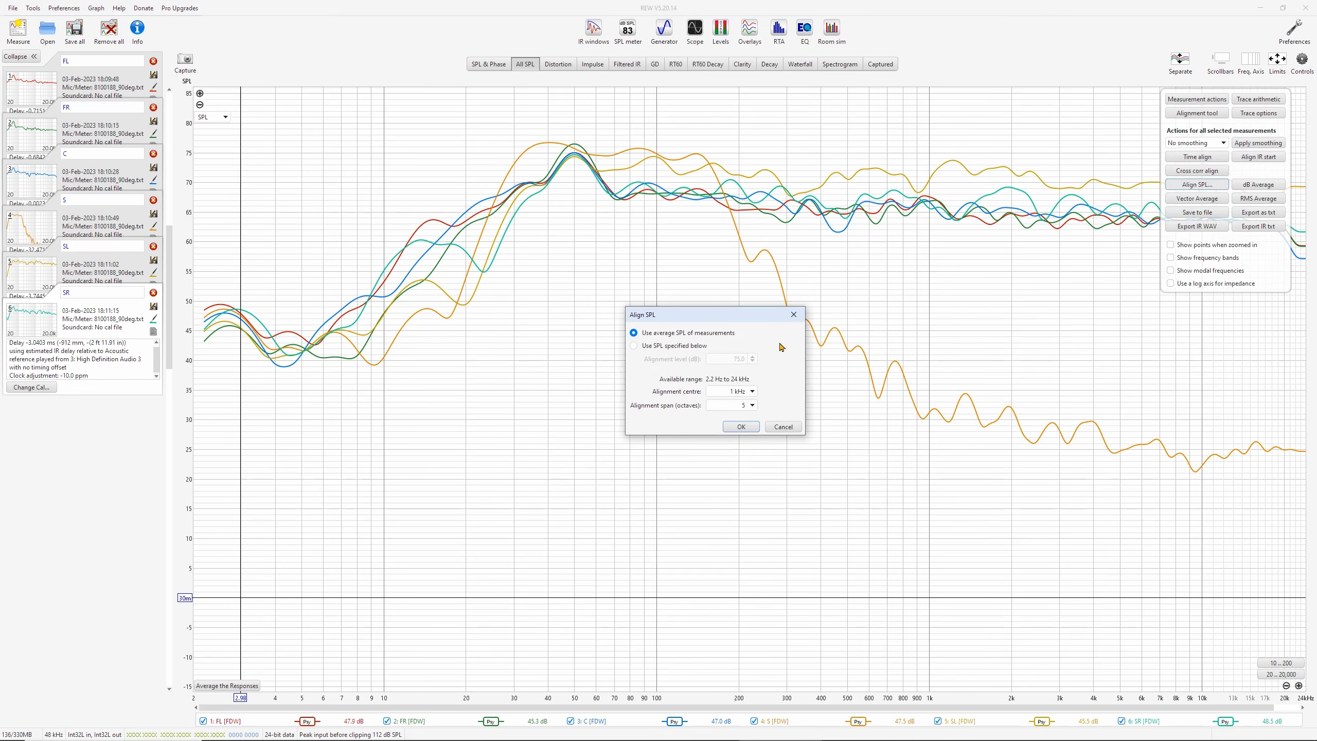
click(794, 314)
Play dolby-test-tones_9_1_6.mp4 from the Atmos Sweeps folder in Supreme Audyssey and skip ahead to the subwoofer tone
click(252, 733)
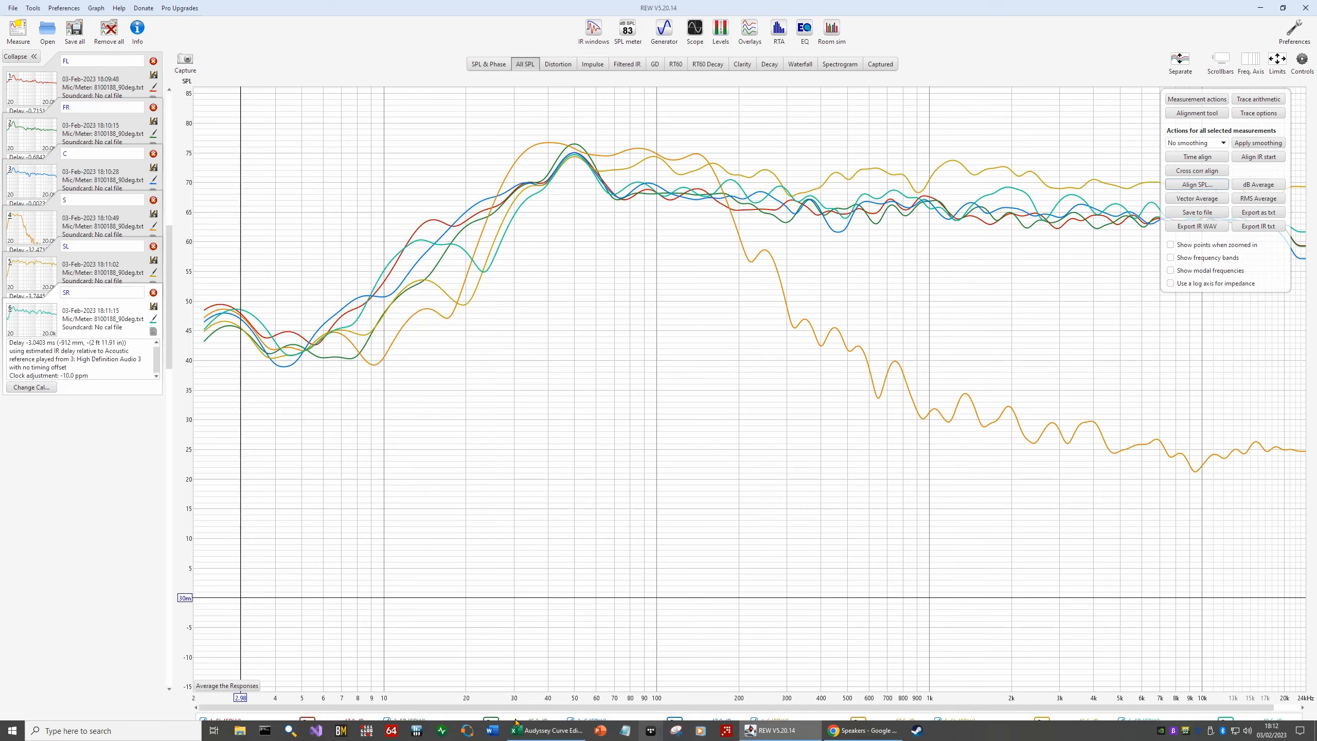
scroll(104, 433, down, 1)
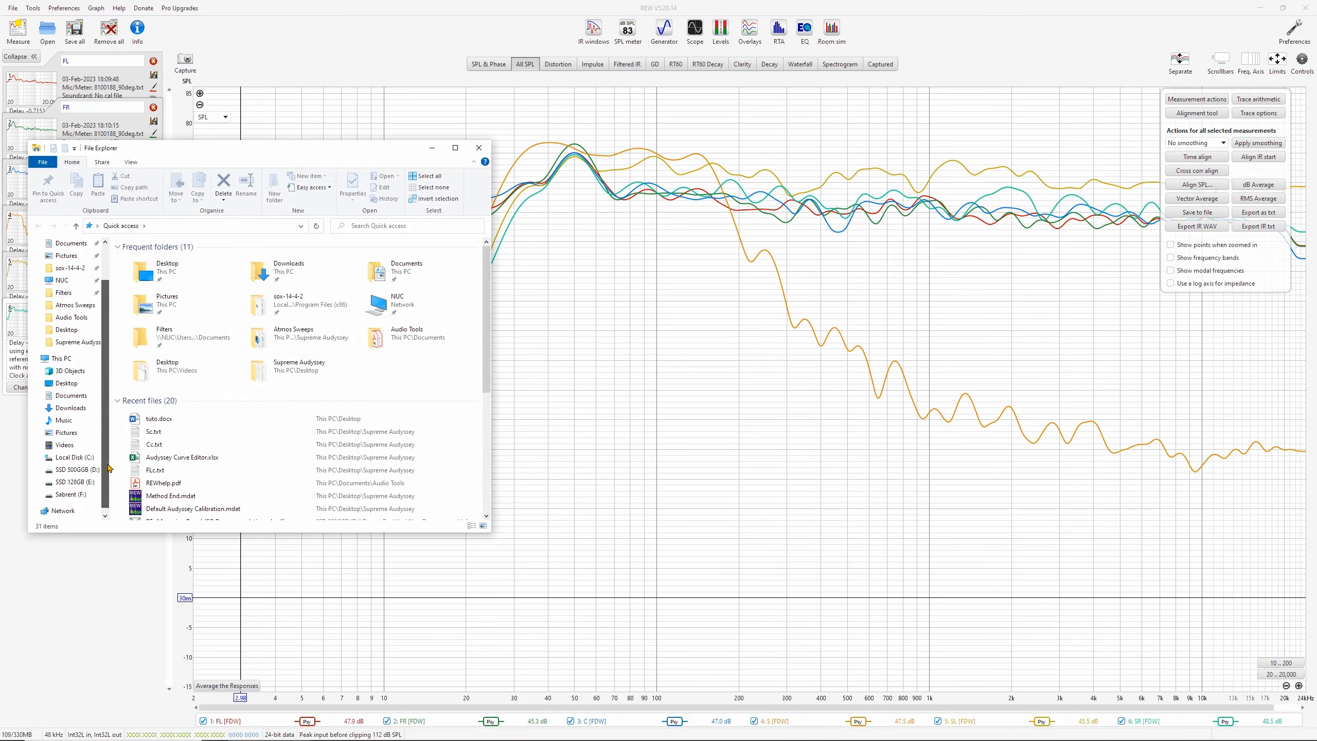
click(79, 344)
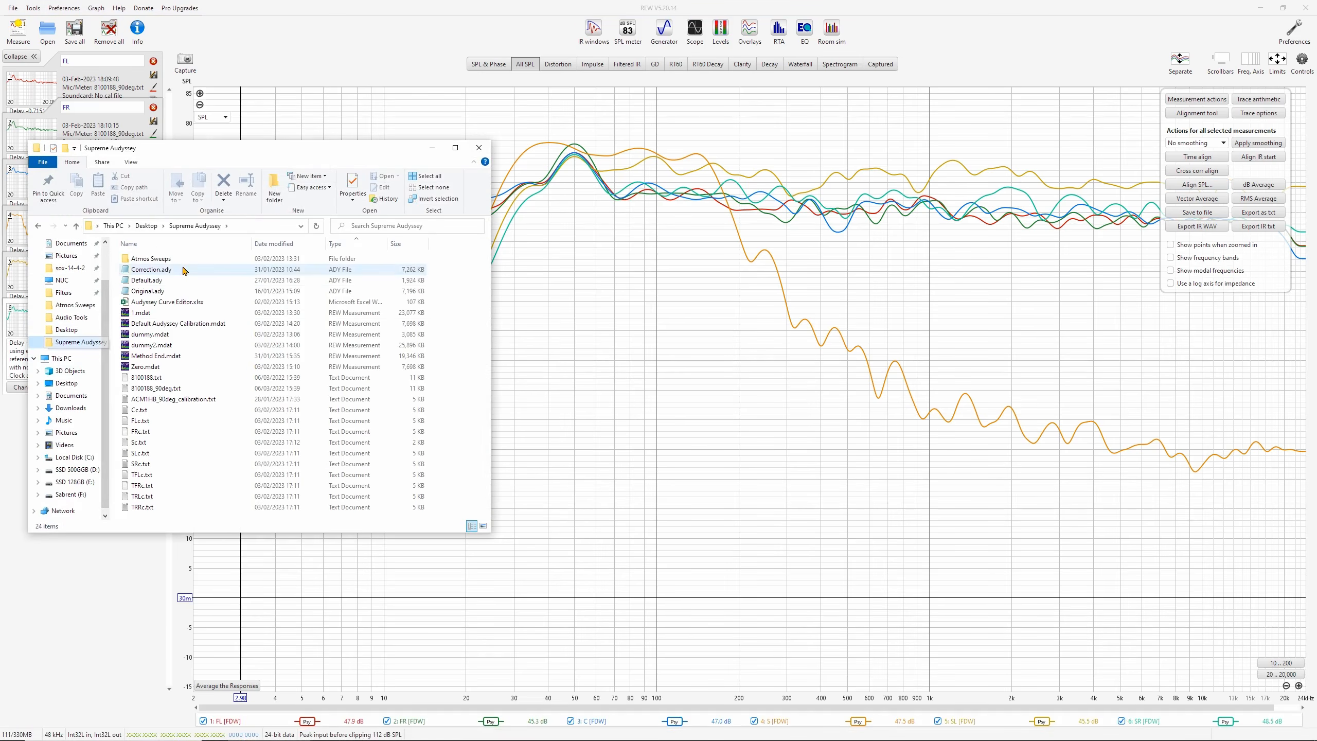
double_click(156, 258)
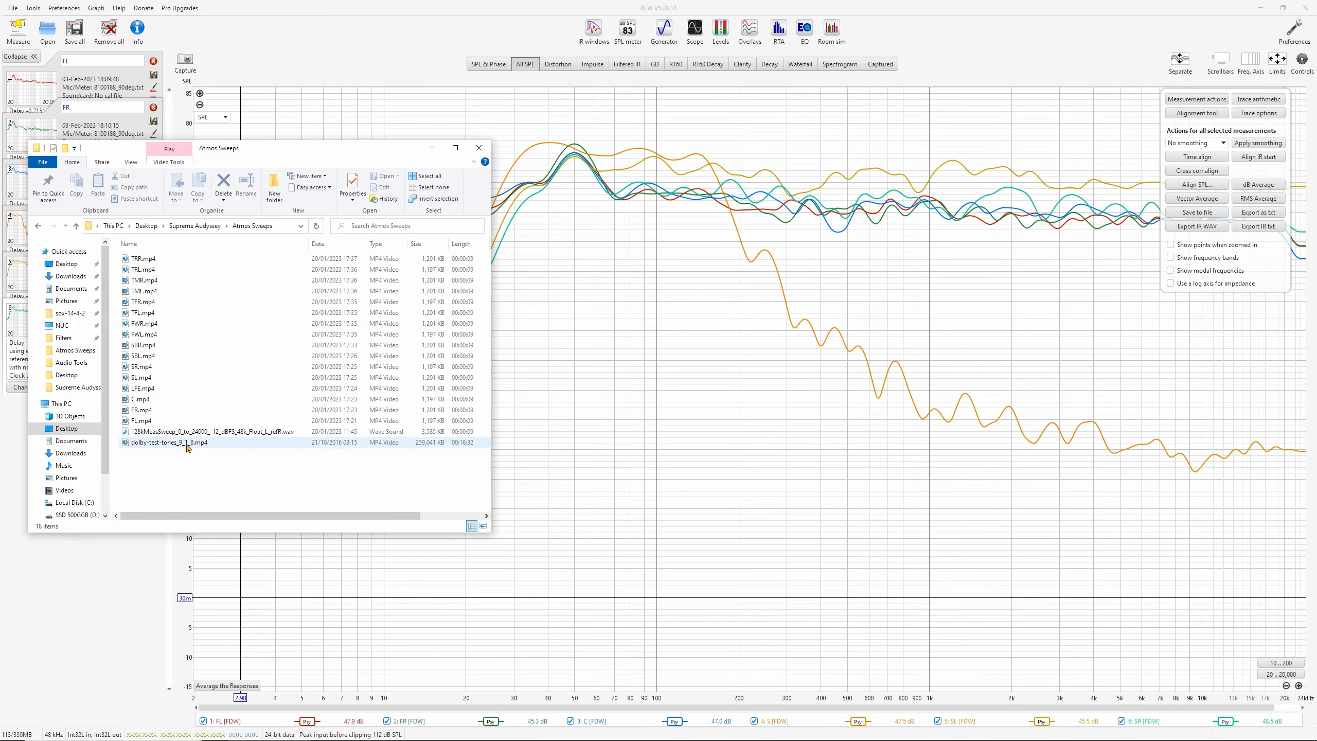
double_click(188, 444)
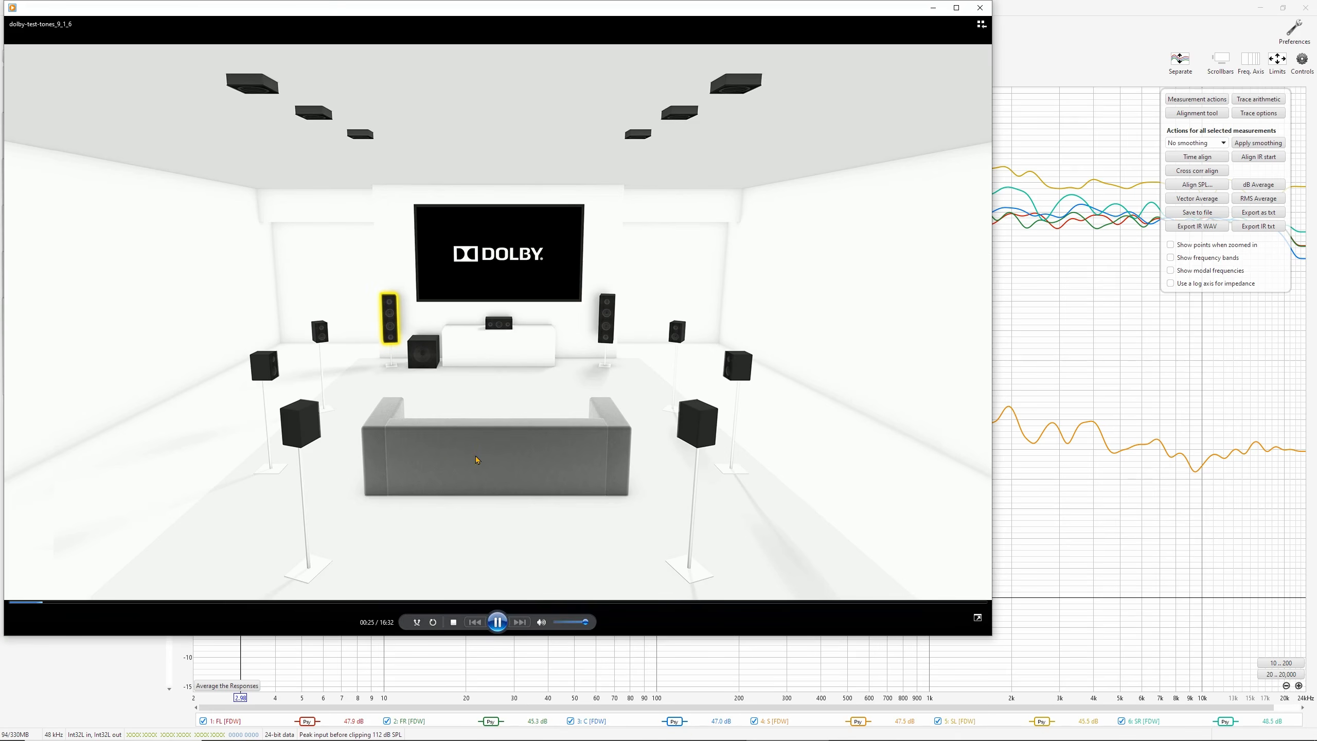
click(122, 603)
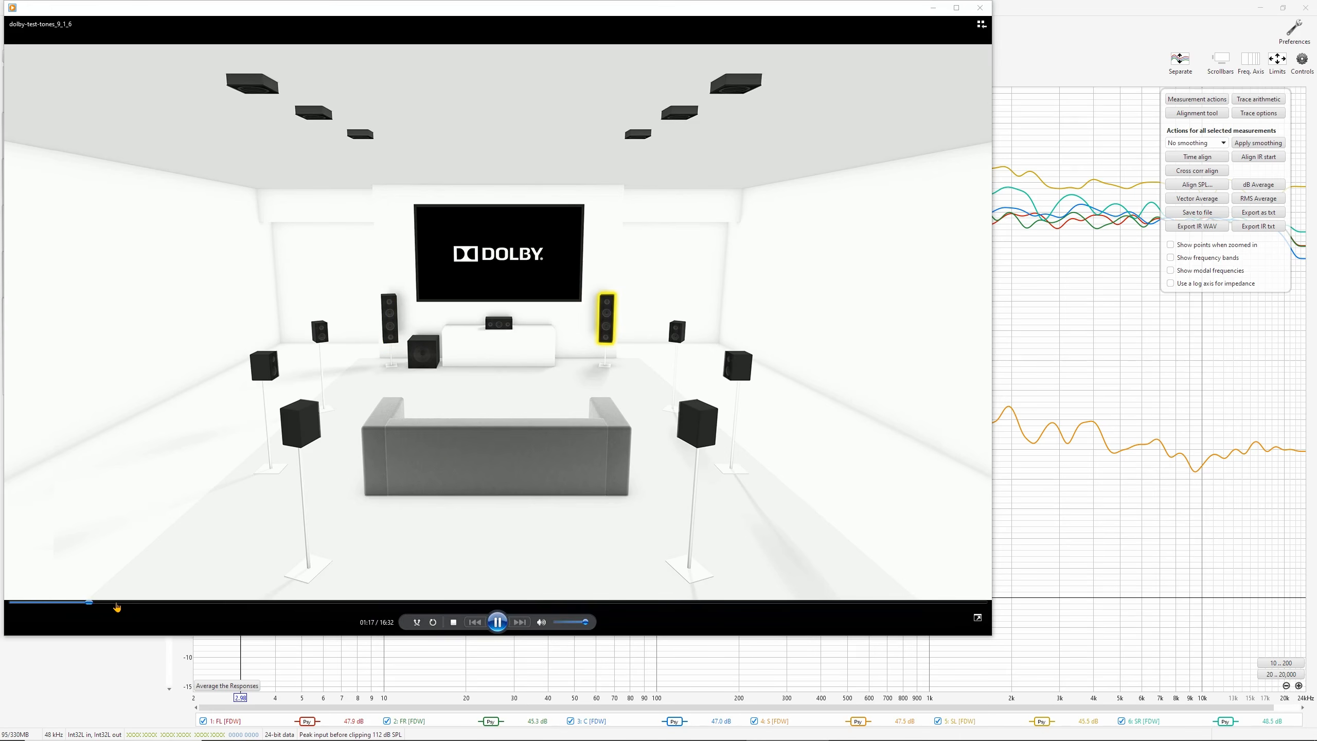
click(180, 603)
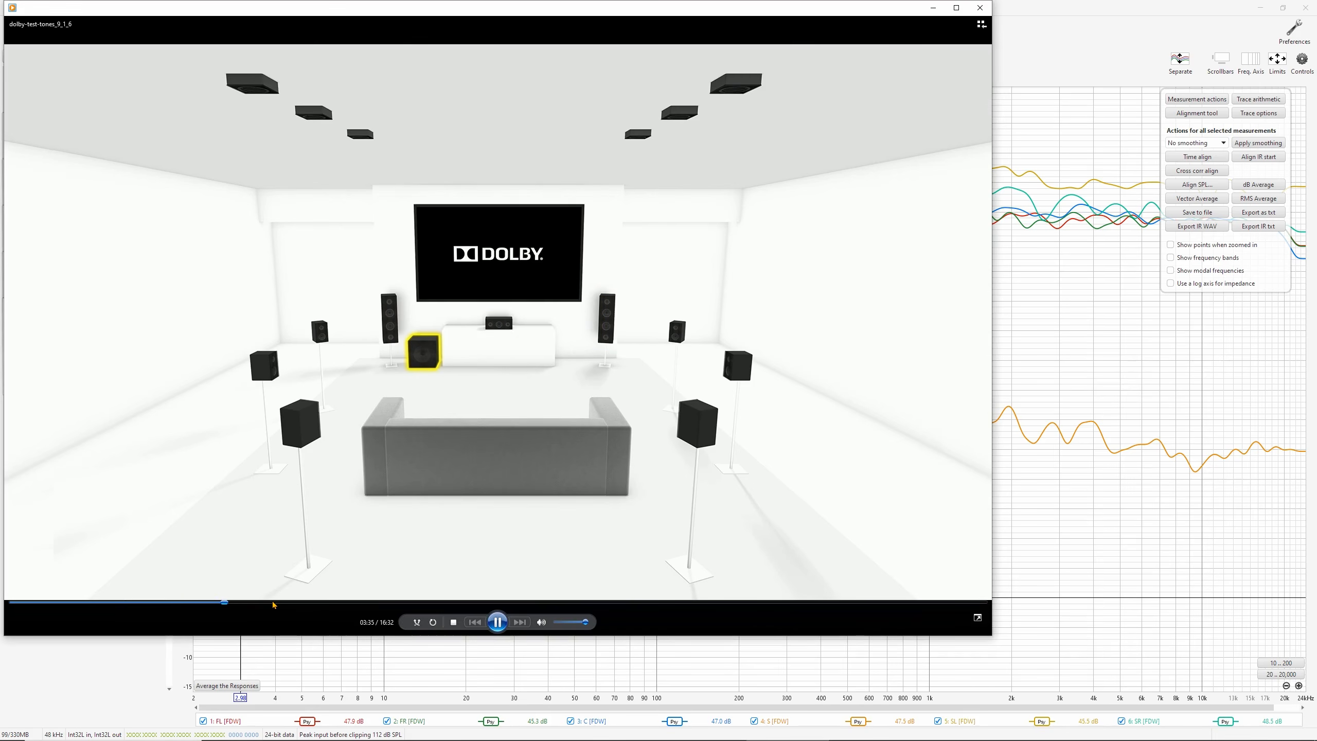
Narrow the video player window and place REW's running SPL meter beside it
click(1100, 46)
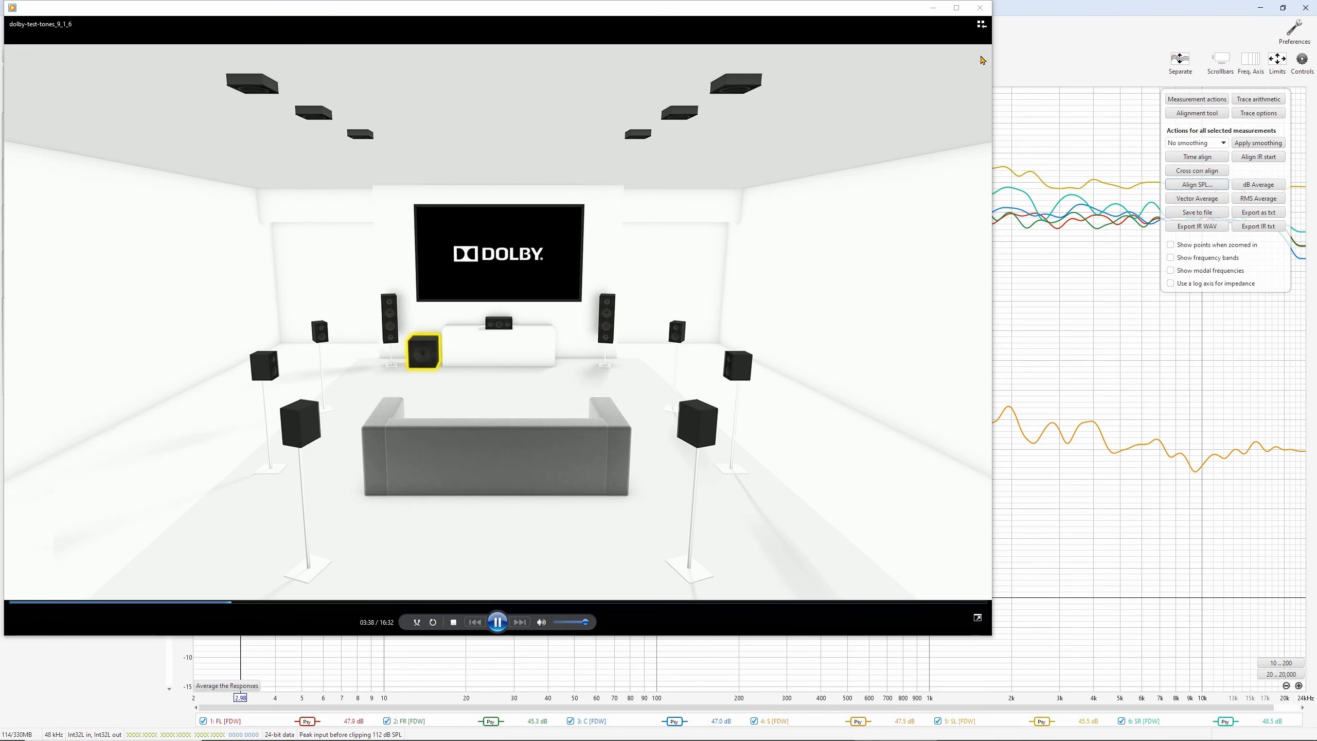
drag(992, 116, 577, 116)
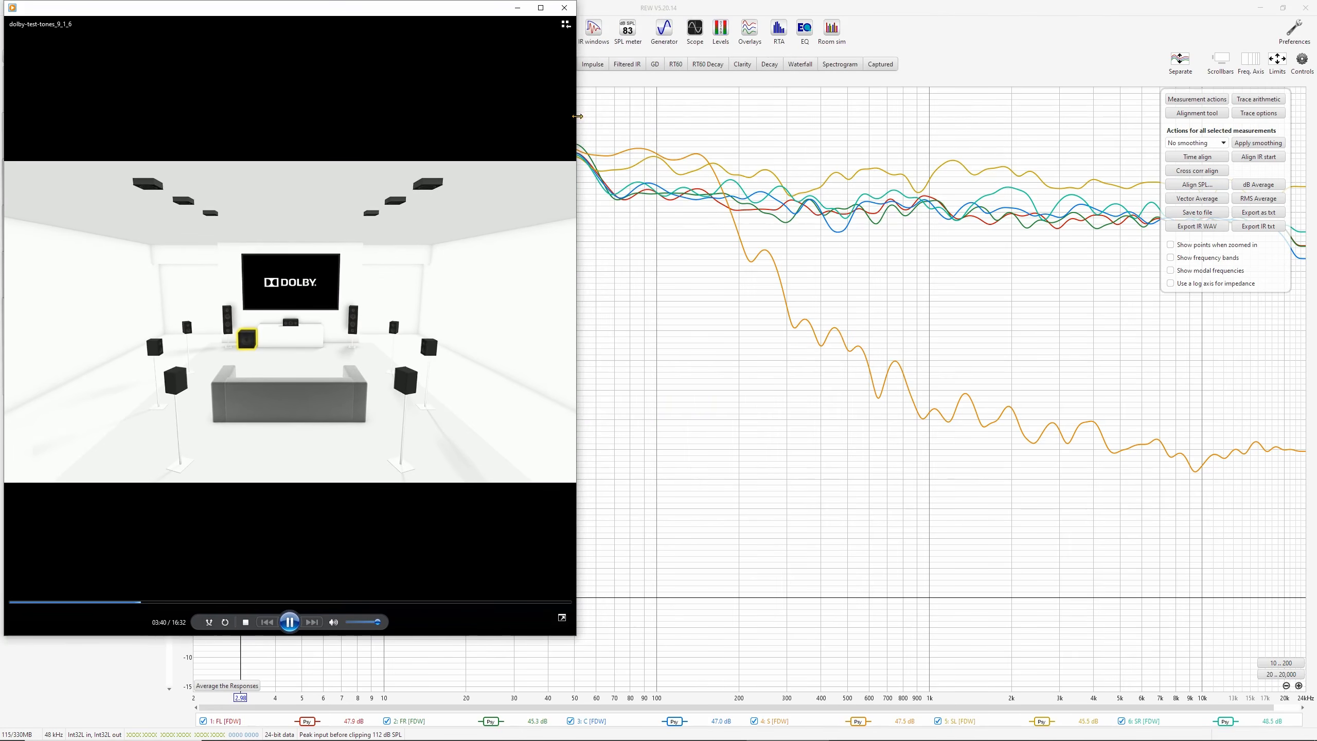
click(628, 28)
drag(1135, 131, 829, 274)
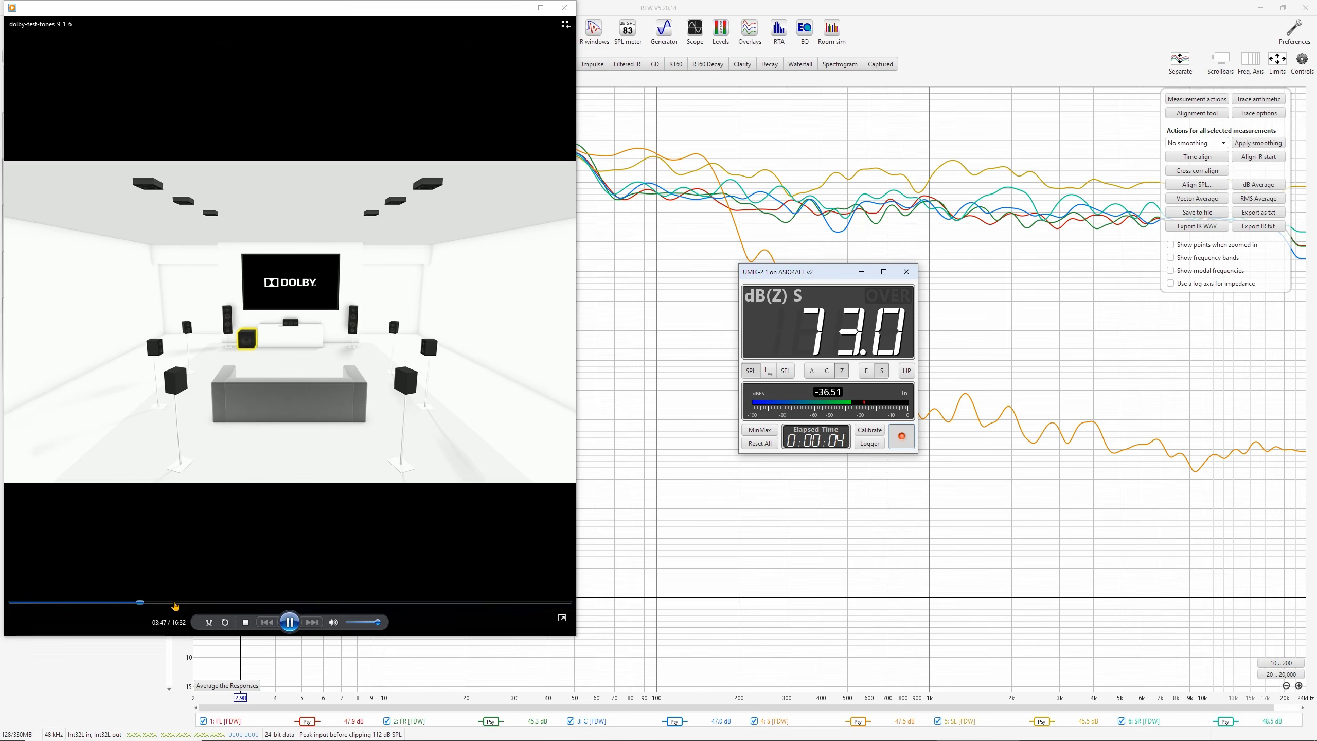
Check the sound level of further speaker tones by skipping ahead in the test video, and close the player and SPL meter
click(175, 603)
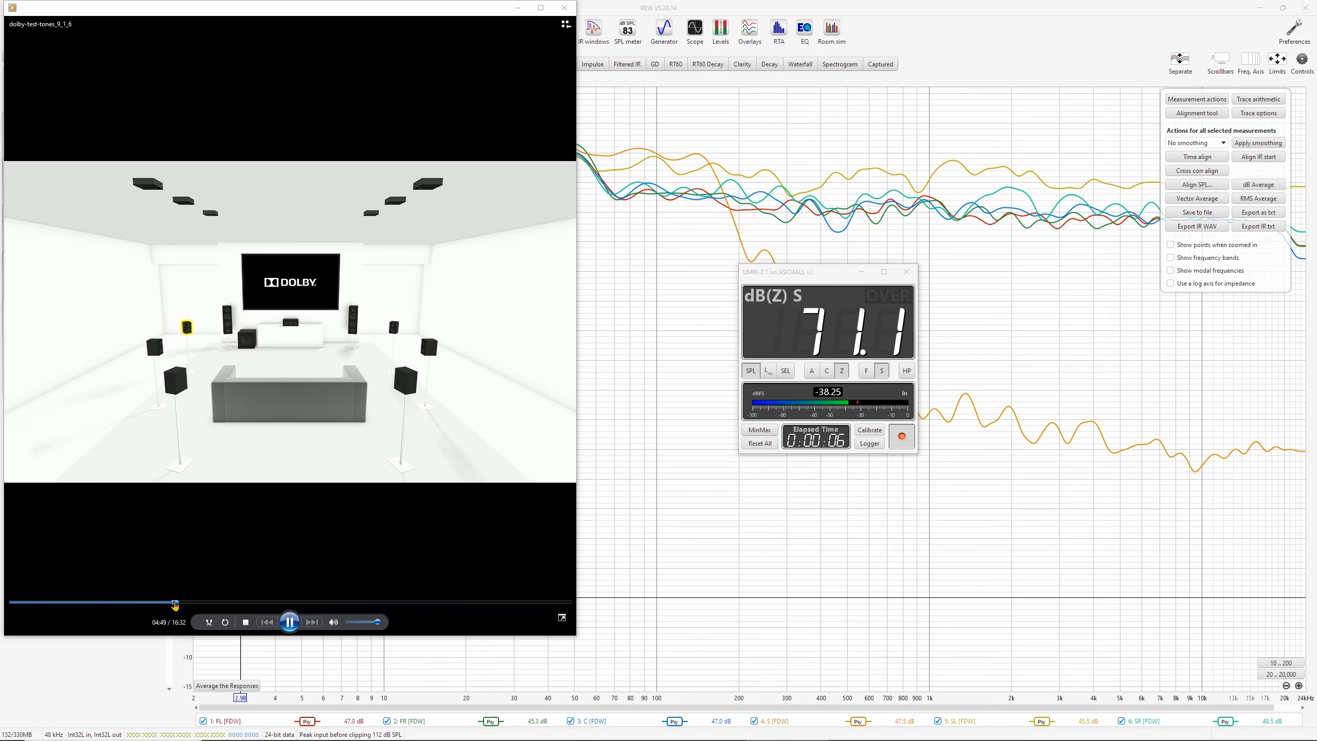
click(225, 603)
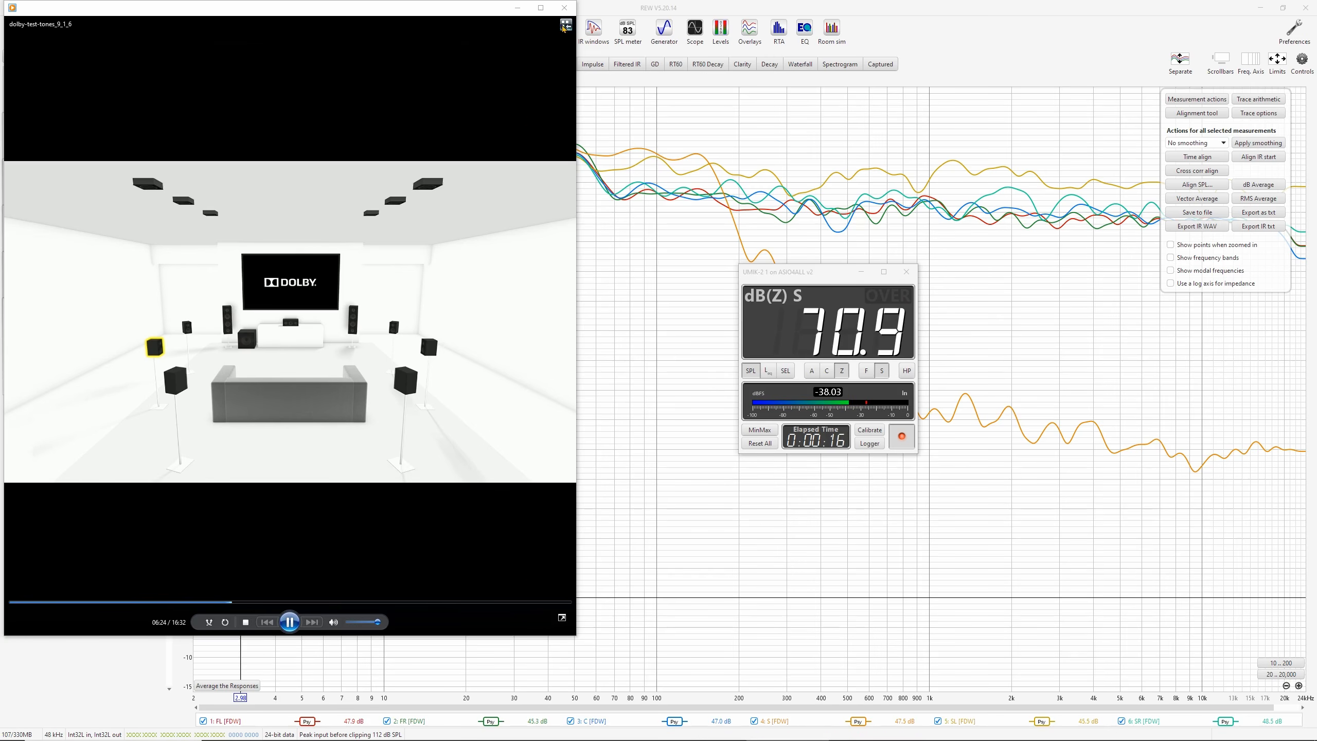
click(566, 11)
click(907, 271)
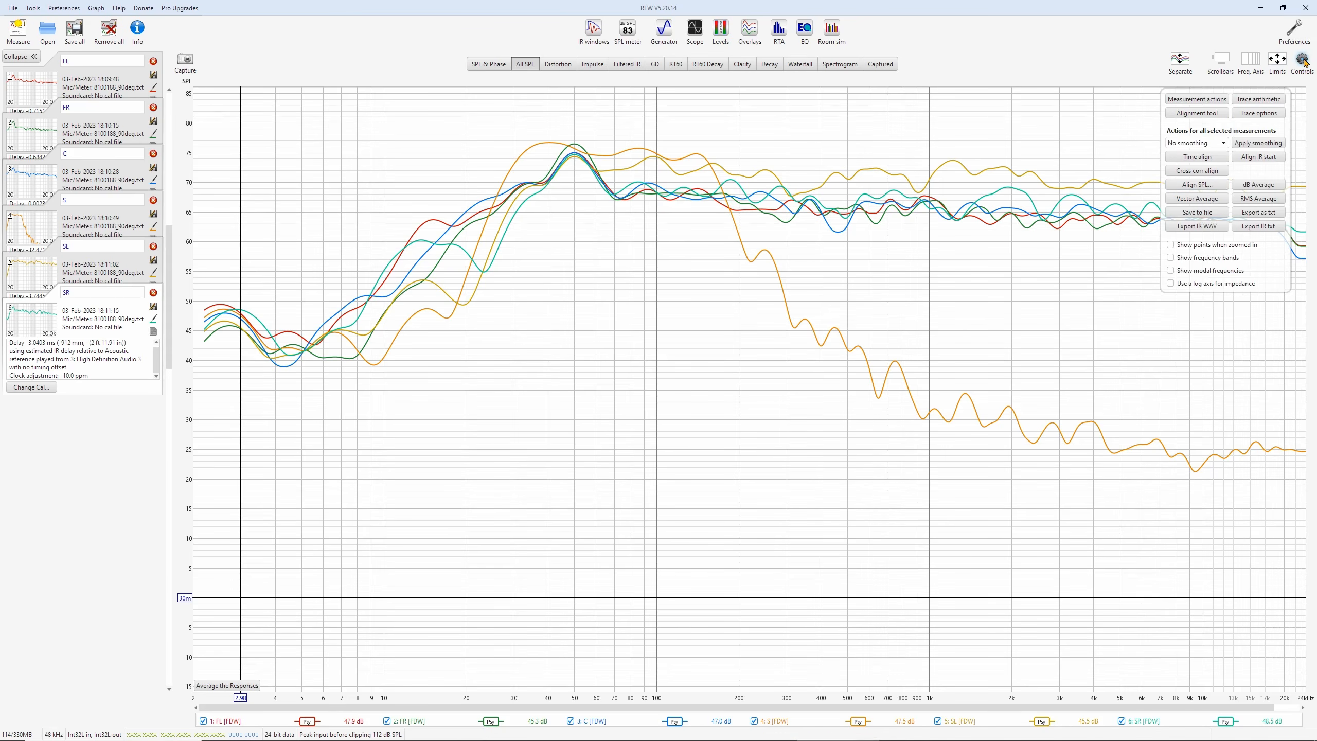
click(1197, 184)
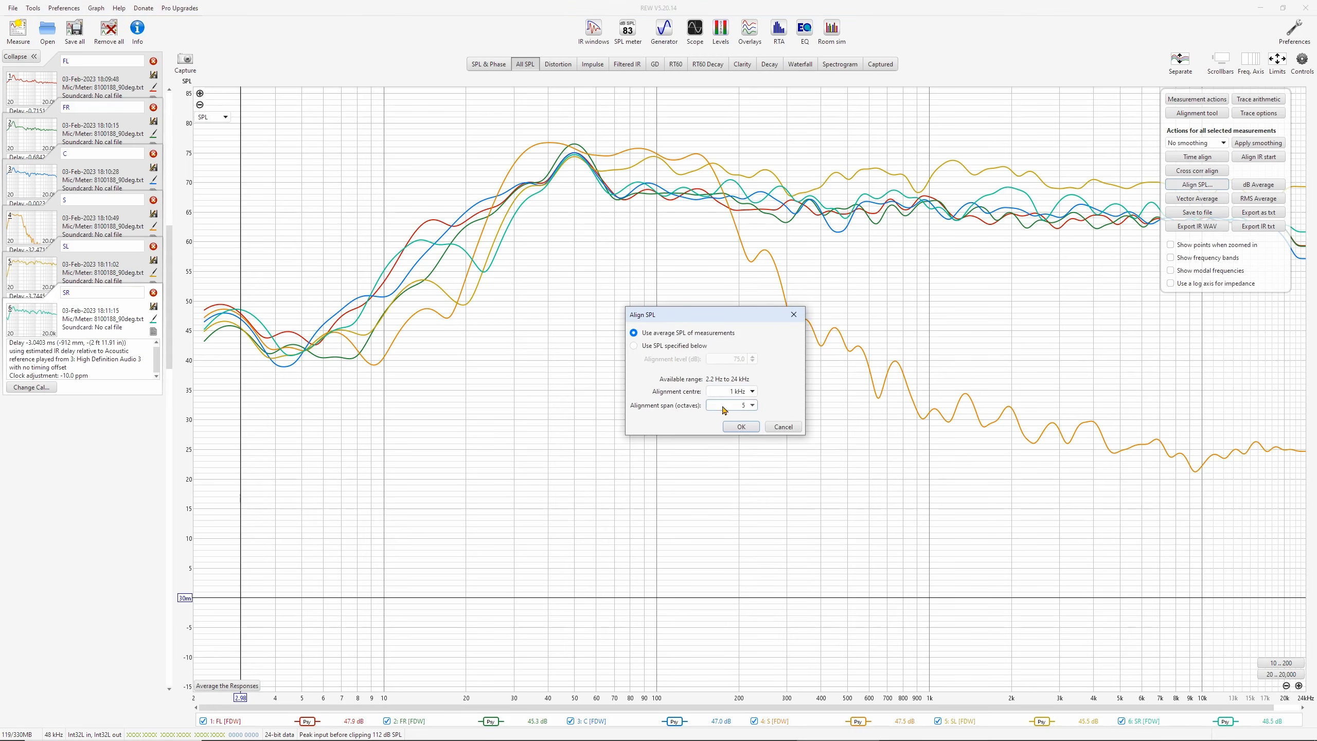
click(753, 391)
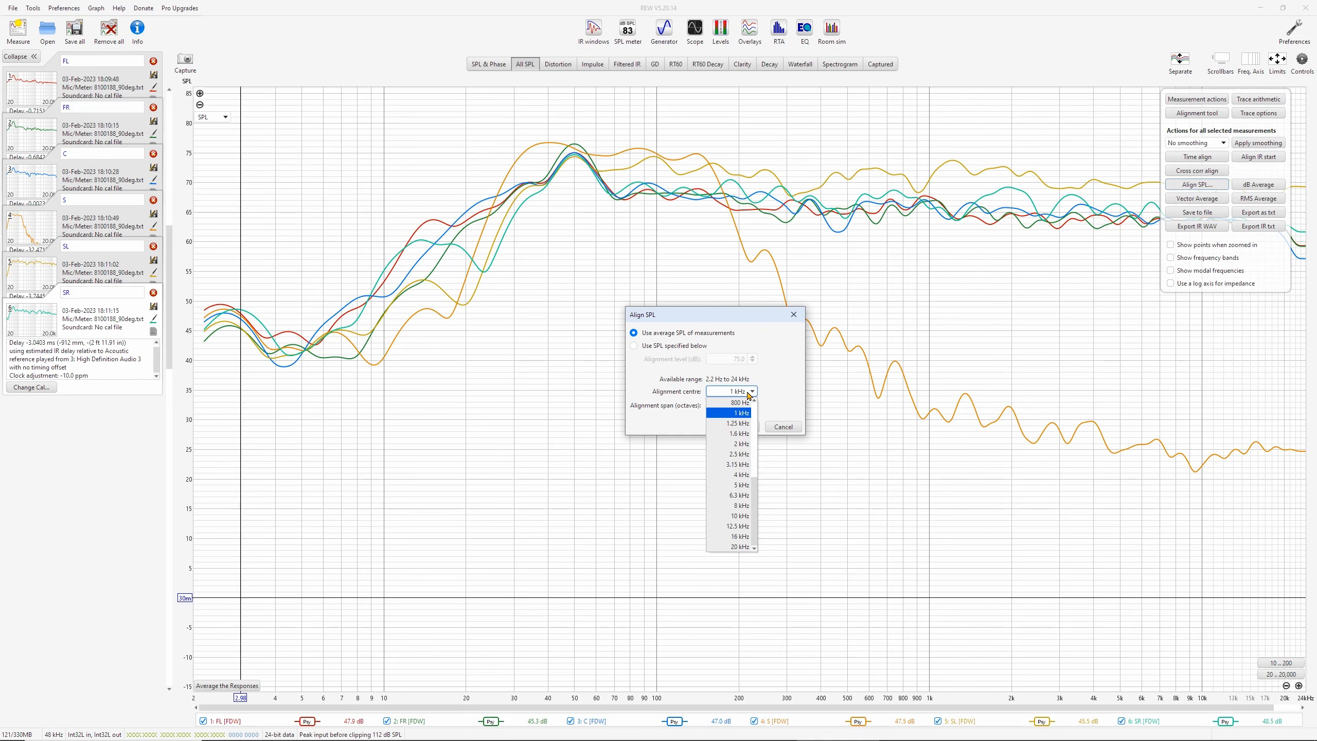
scroll(742, 438, up, 3)
click(742, 434)
click(742, 407)
click(744, 438)
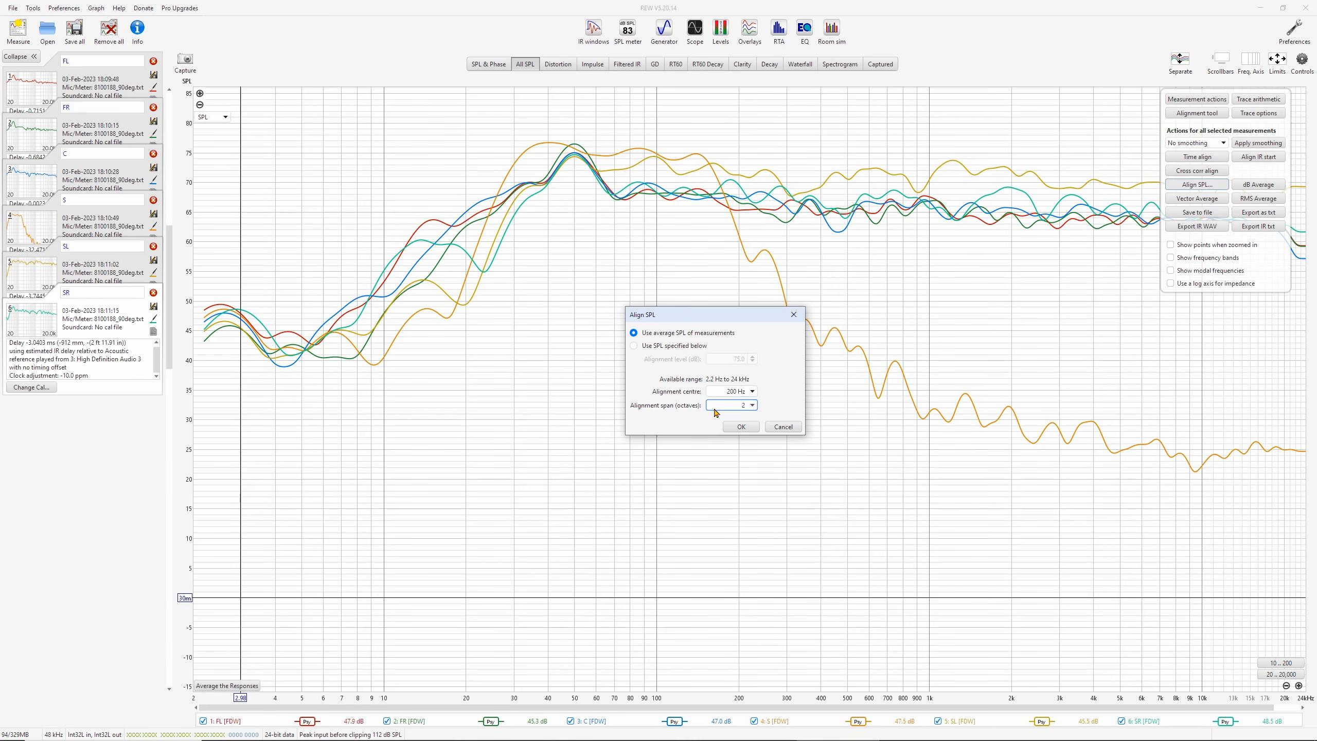
click(783, 426)
click(1303, 59)
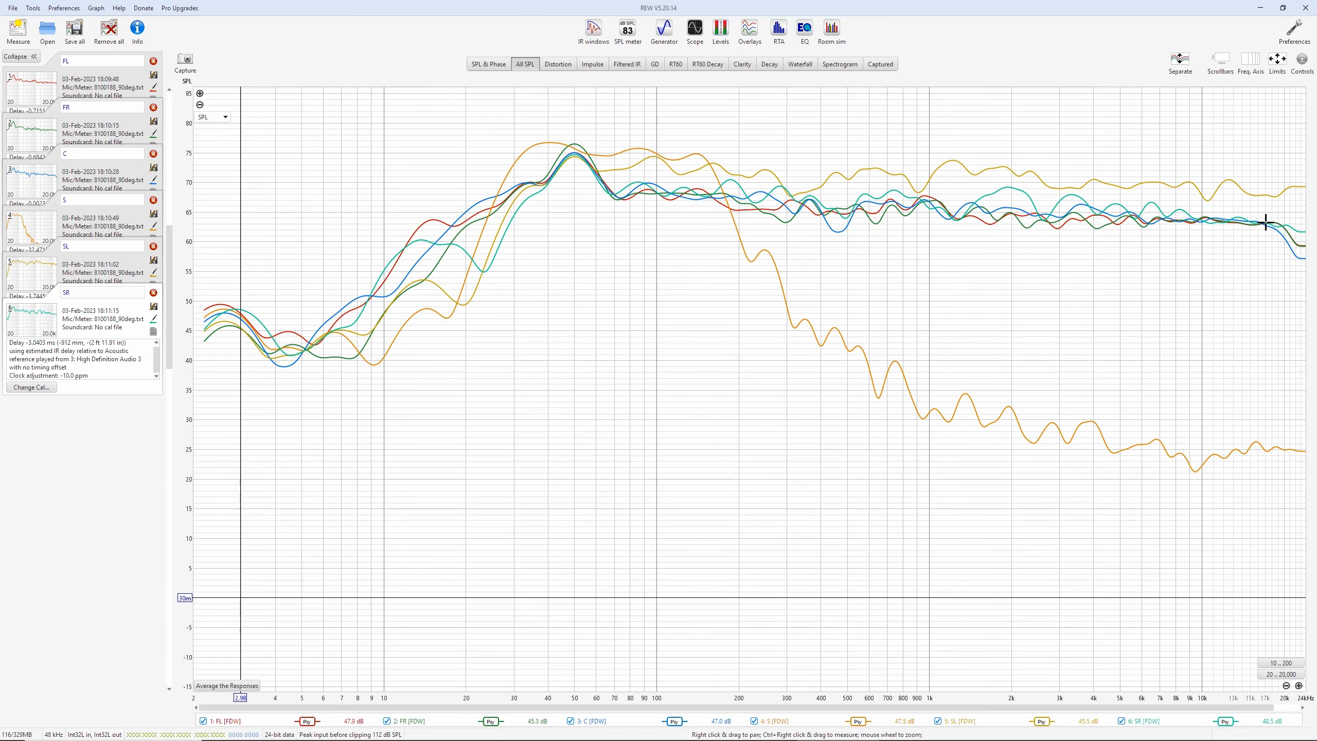
Place the graph cursor at about 63 dB as a reference and add a -0.5 dB SPL offset to the SR measurement's data
drag(1223, 219, 1252, 223)
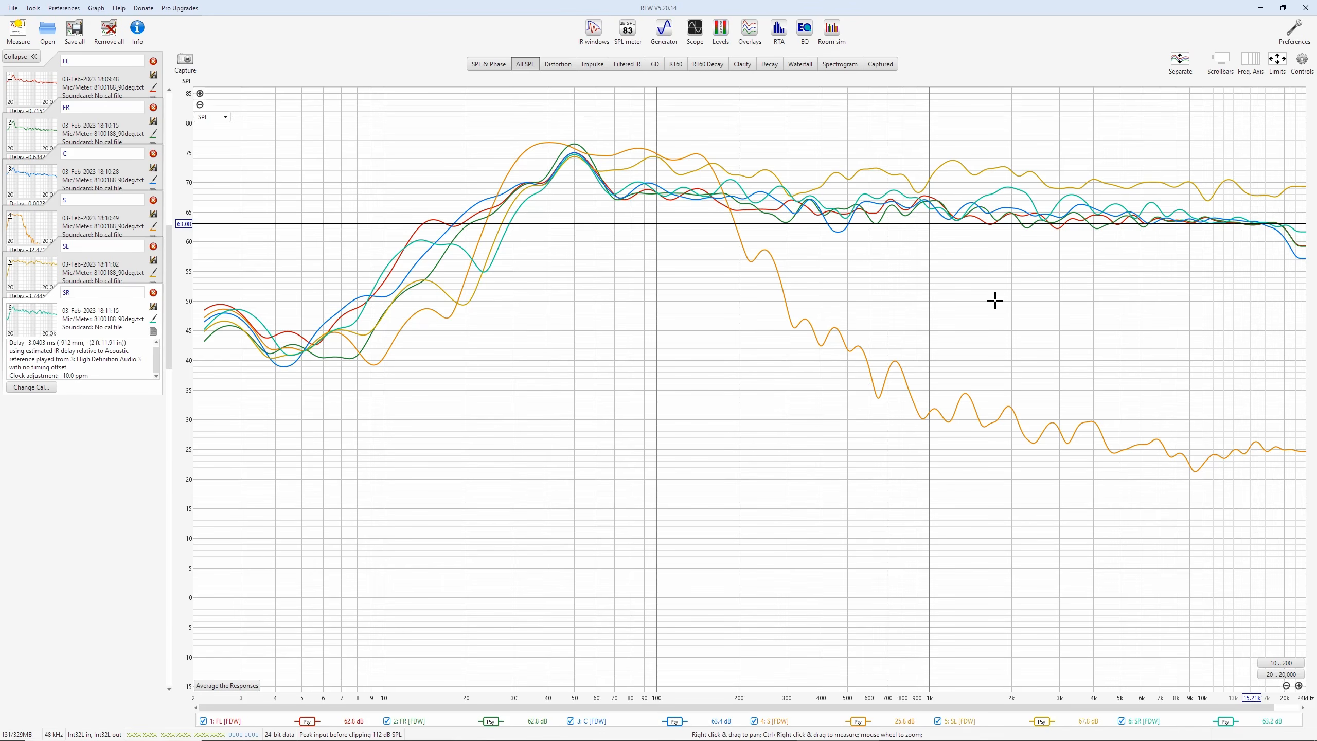
click(1303, 61)
click(1197, 98)
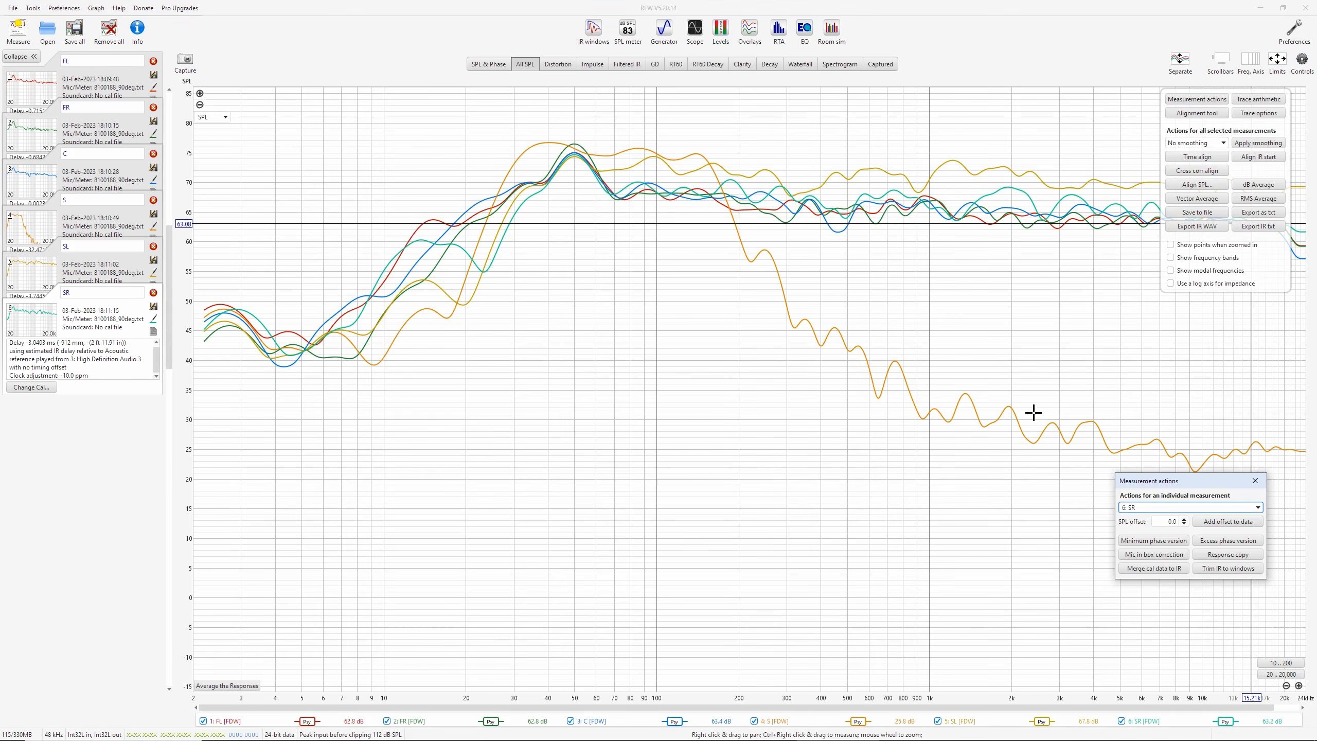
click(1185, 524)
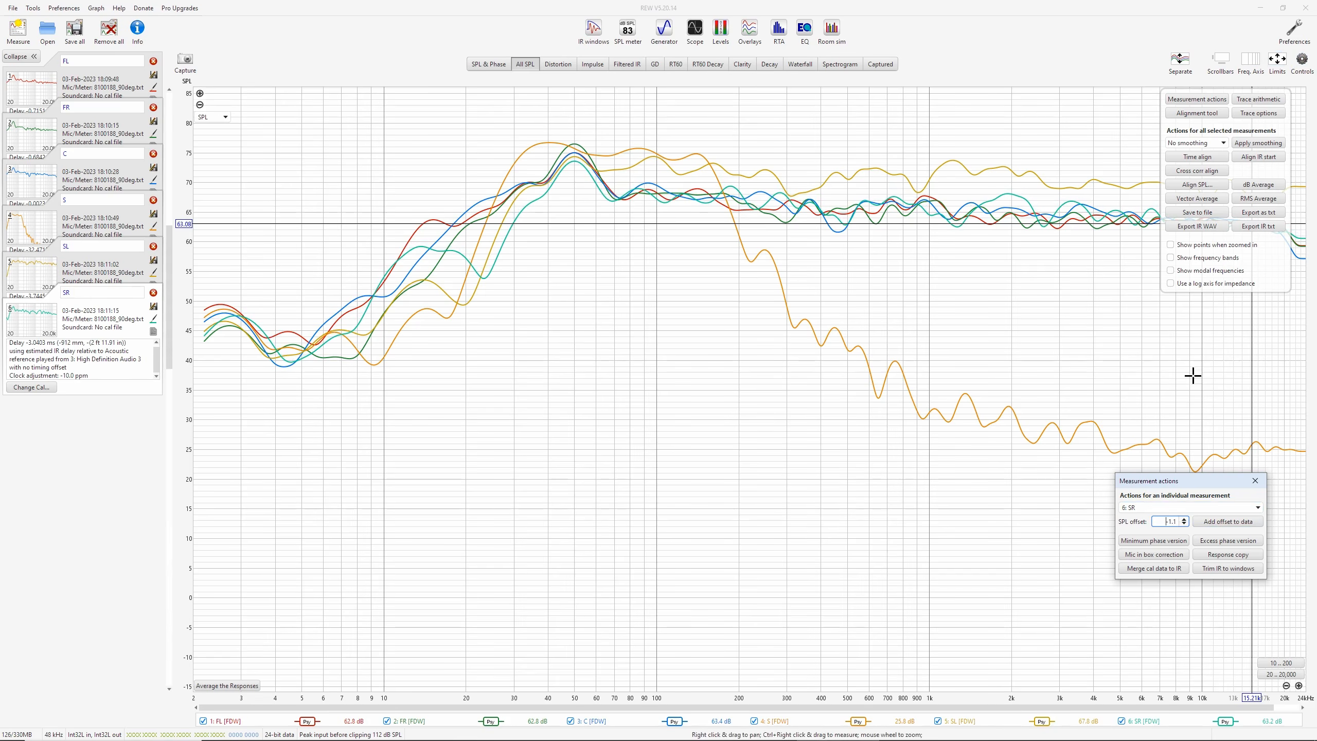
click(1302, 60)
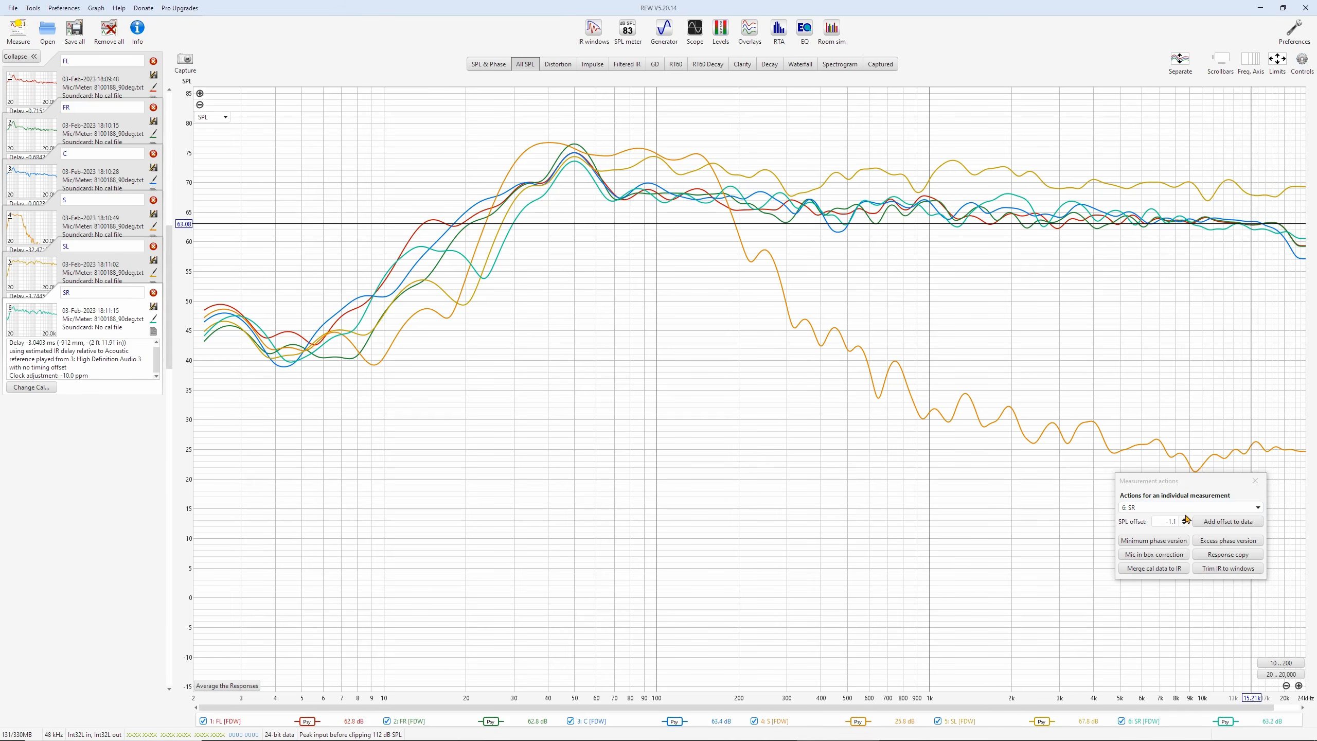
click(1185, 520)
click(1186, 520)
click(1185, 520)
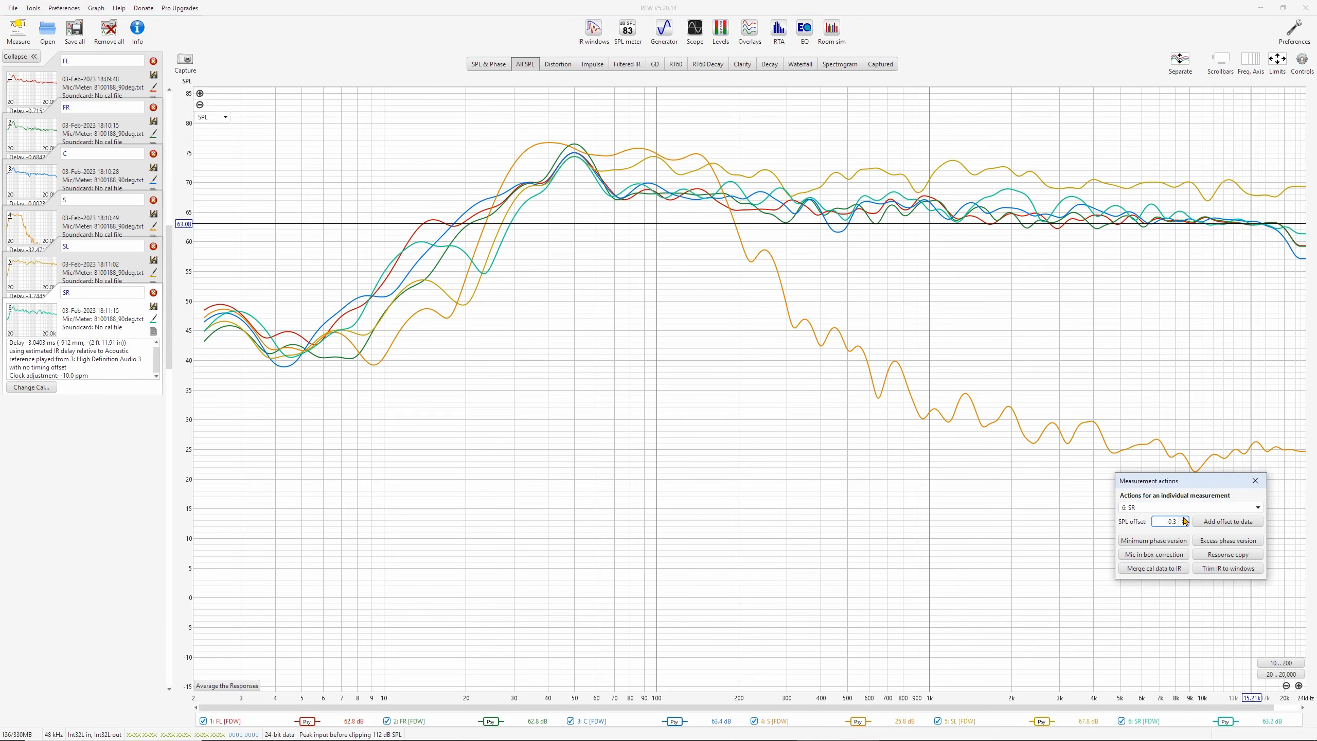
click(1185, 524)
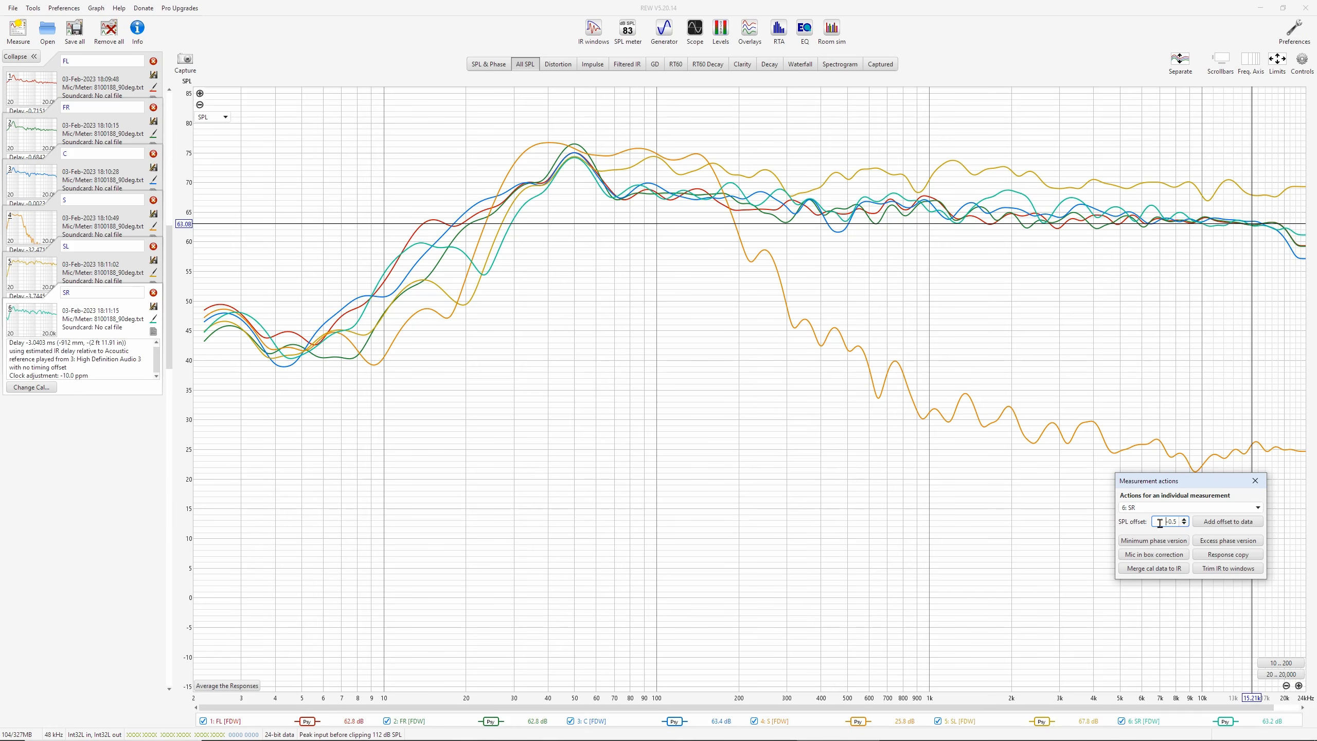
click(1202, 524)
Add a -5.0 dB SPL offset to the SL measurement's data to line it up with the other speakers
click(1156, 507)
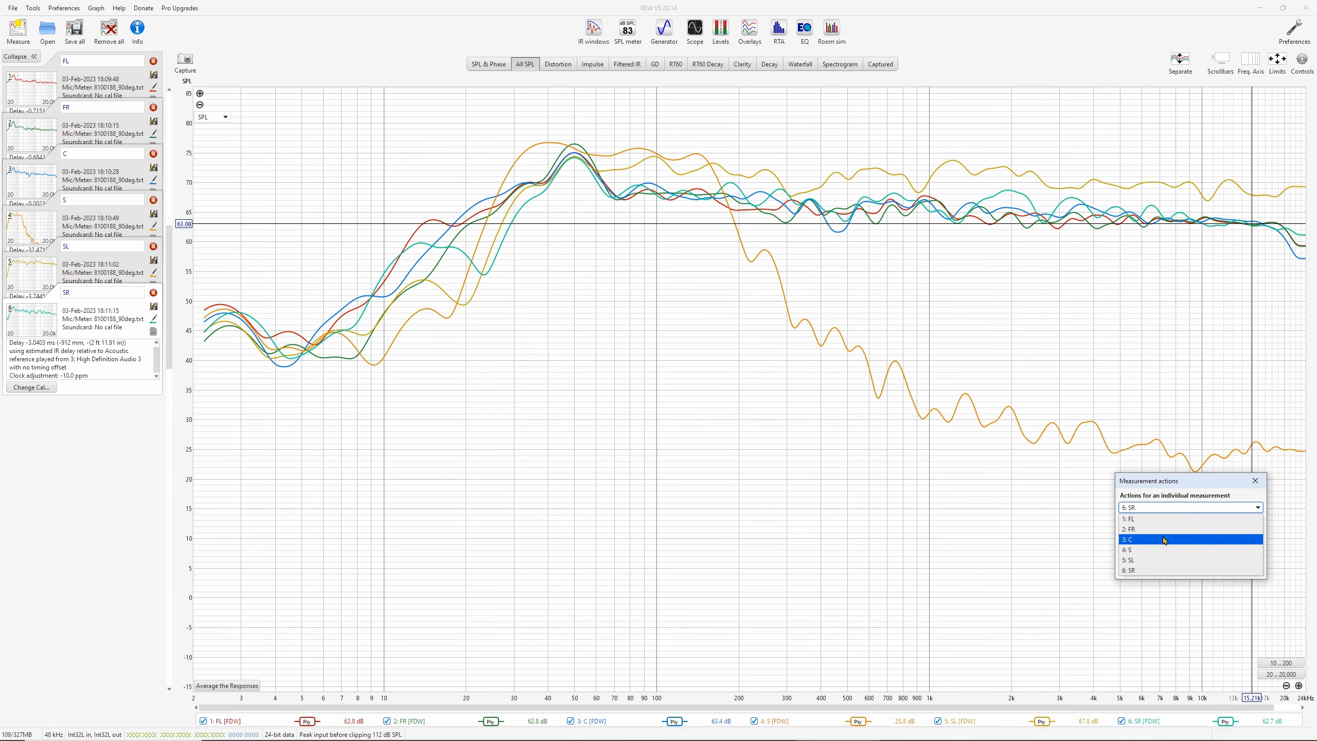
click(1143, 562)
click(1185, 525)
drag(1185, 526, 1185, 525)
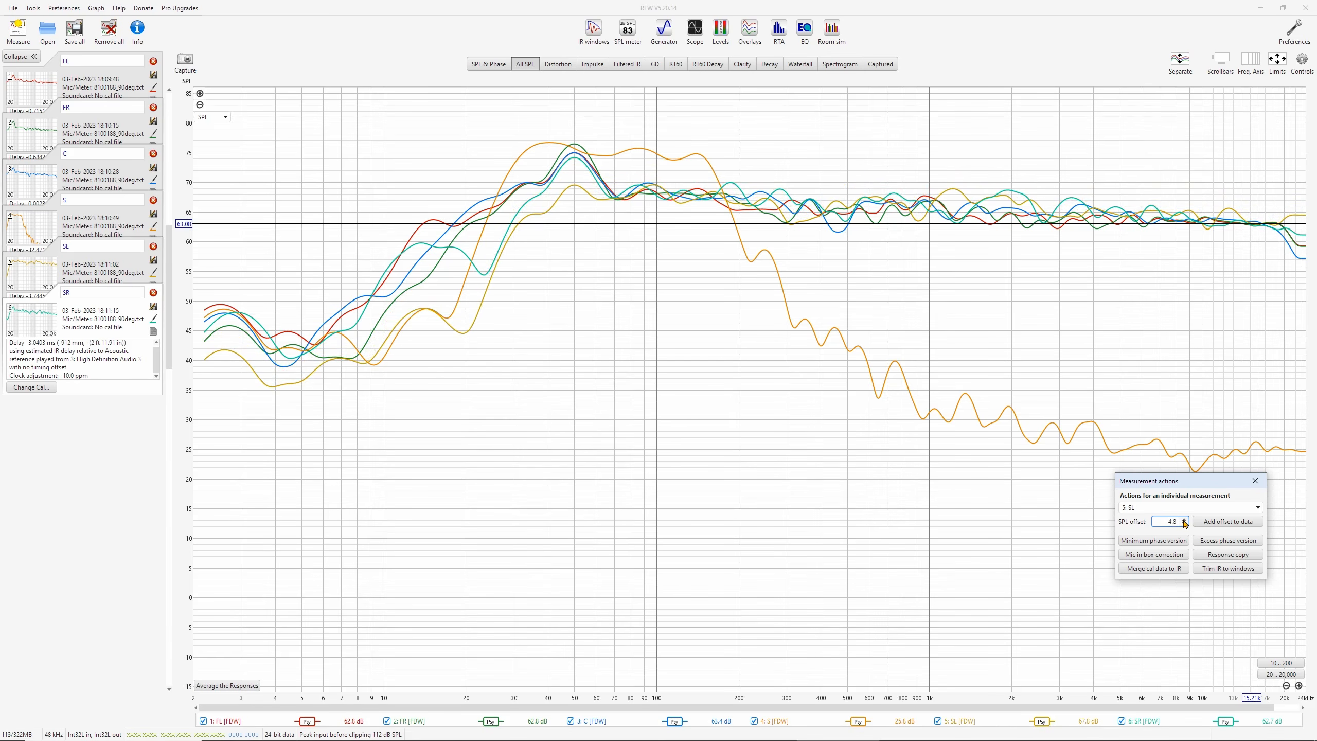
click(1185, 520)
click(1184, 520)
drag(1185, 525, 1185, 526)
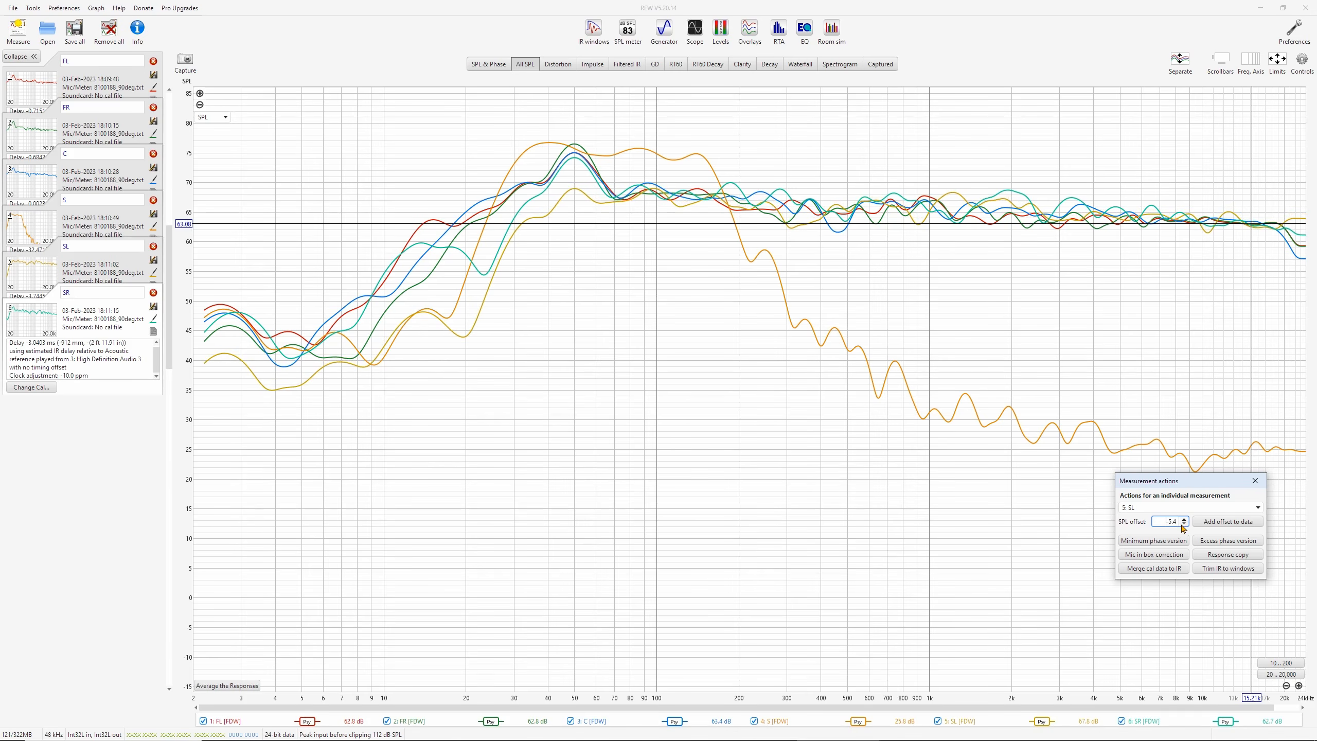
click(1185, 525)
drag(1185, 519, 1185, 520)
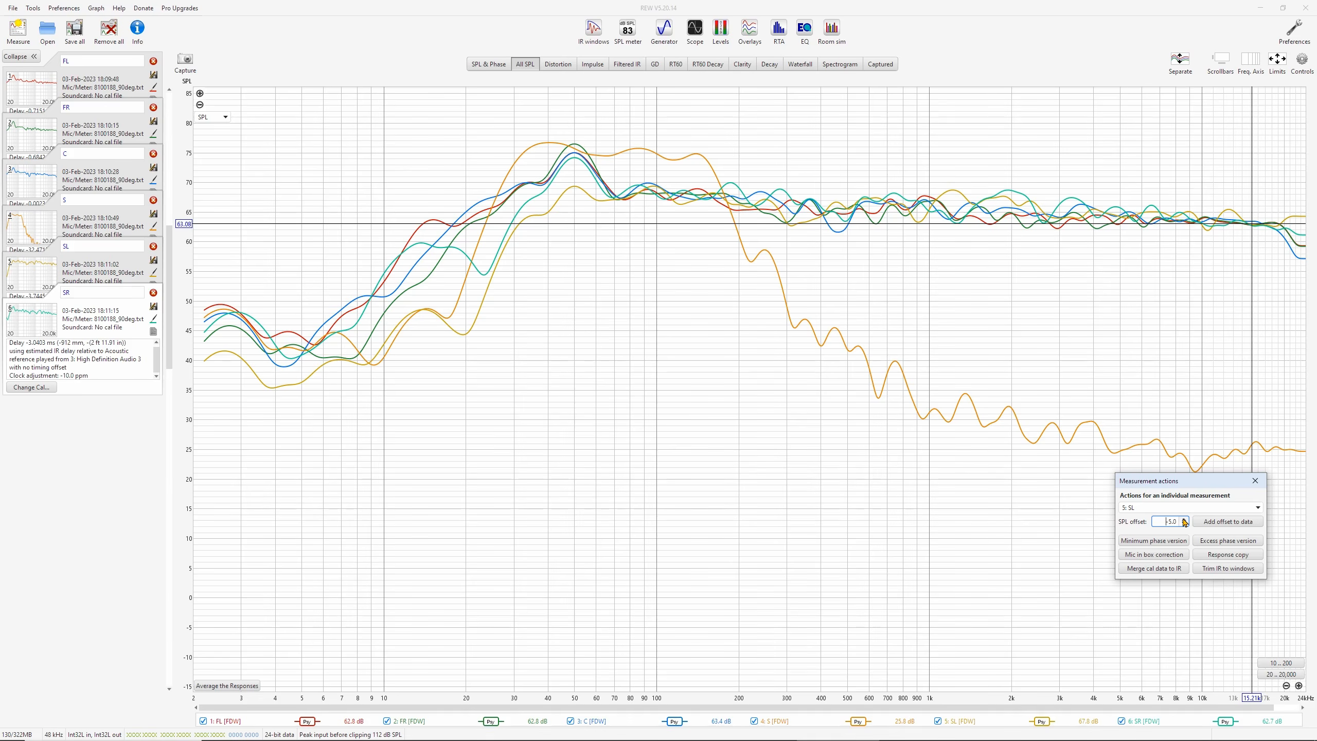
click(1229, 522)
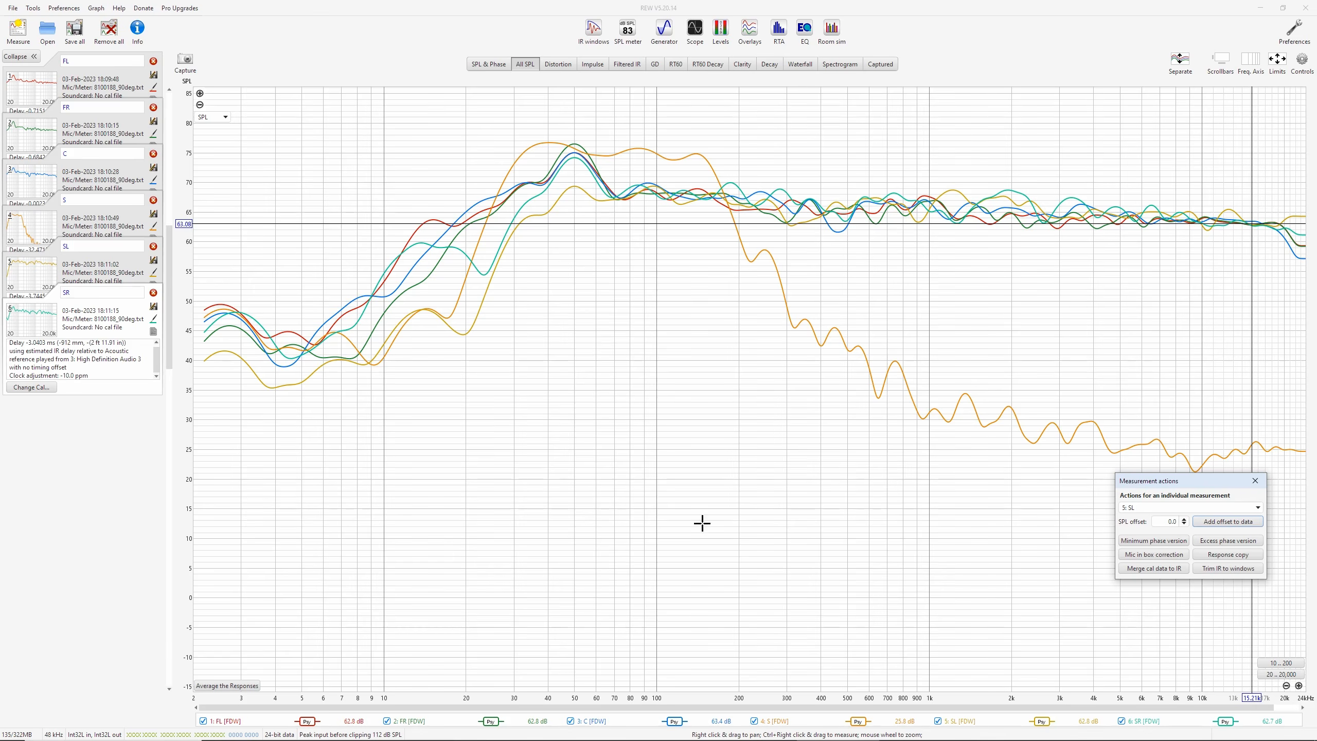
Hide the subwoofer trace S and create an RMS average of the FL, FR, C, SL and SR measurements
click(767, 722)
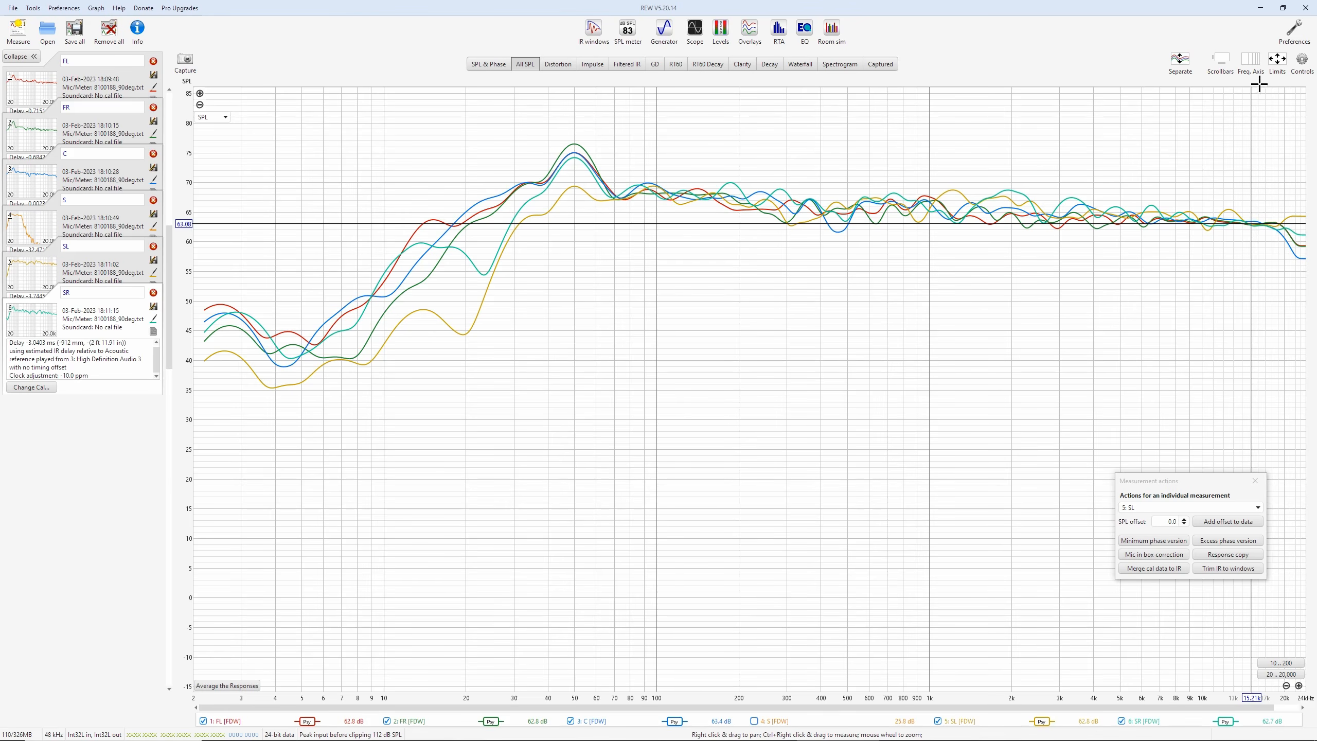
click(1302, 60)
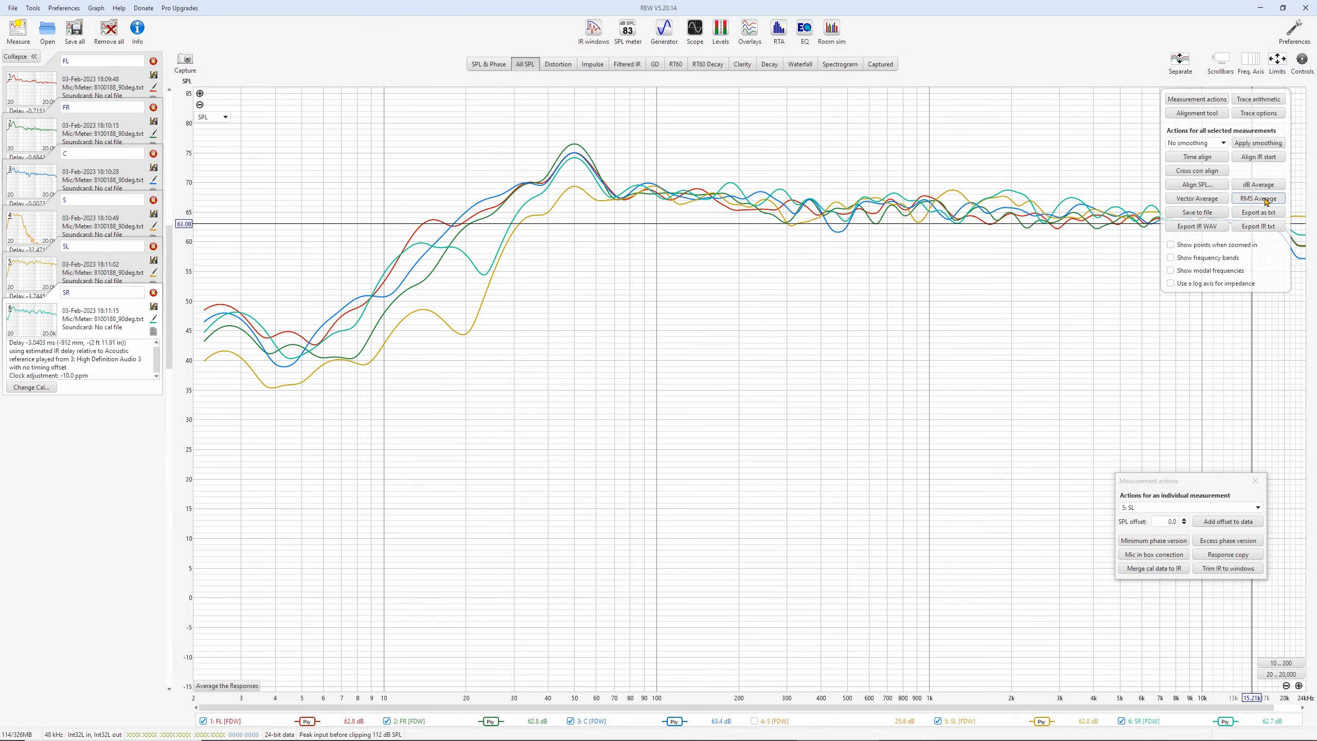
click(1267, 199)
click(1302, 60)
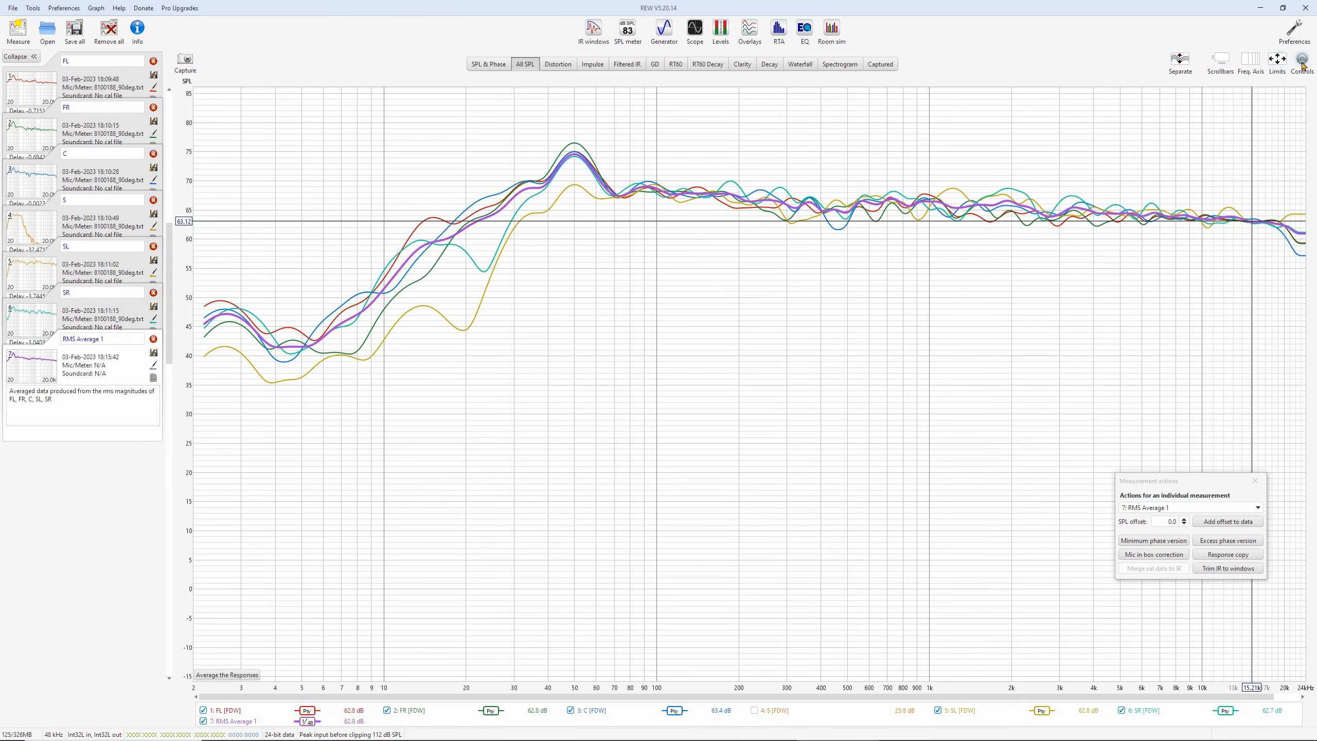
In the EQ window for RMS Average 1, calculate the target level from the response and generate a measurement from the target shape
click(804, 30)
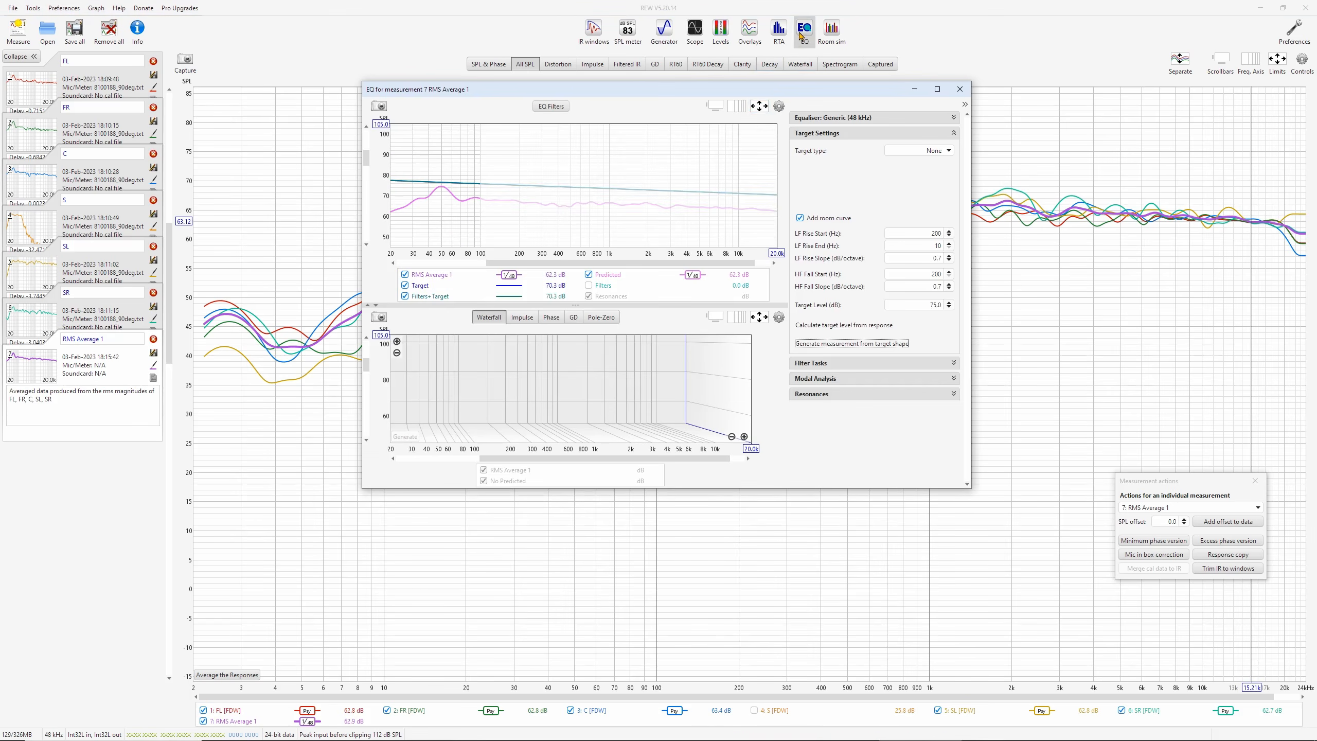
click(821, 325)
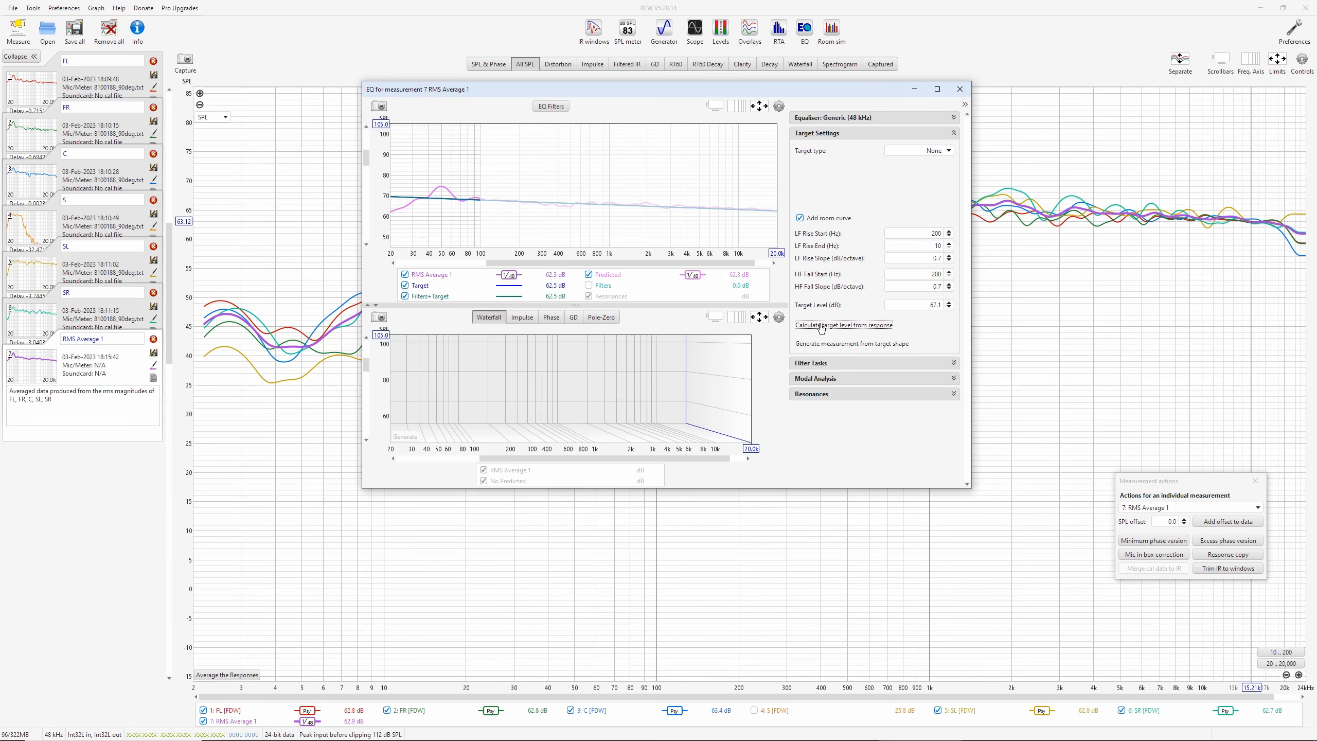
click(844, 345)
click(960, 88)
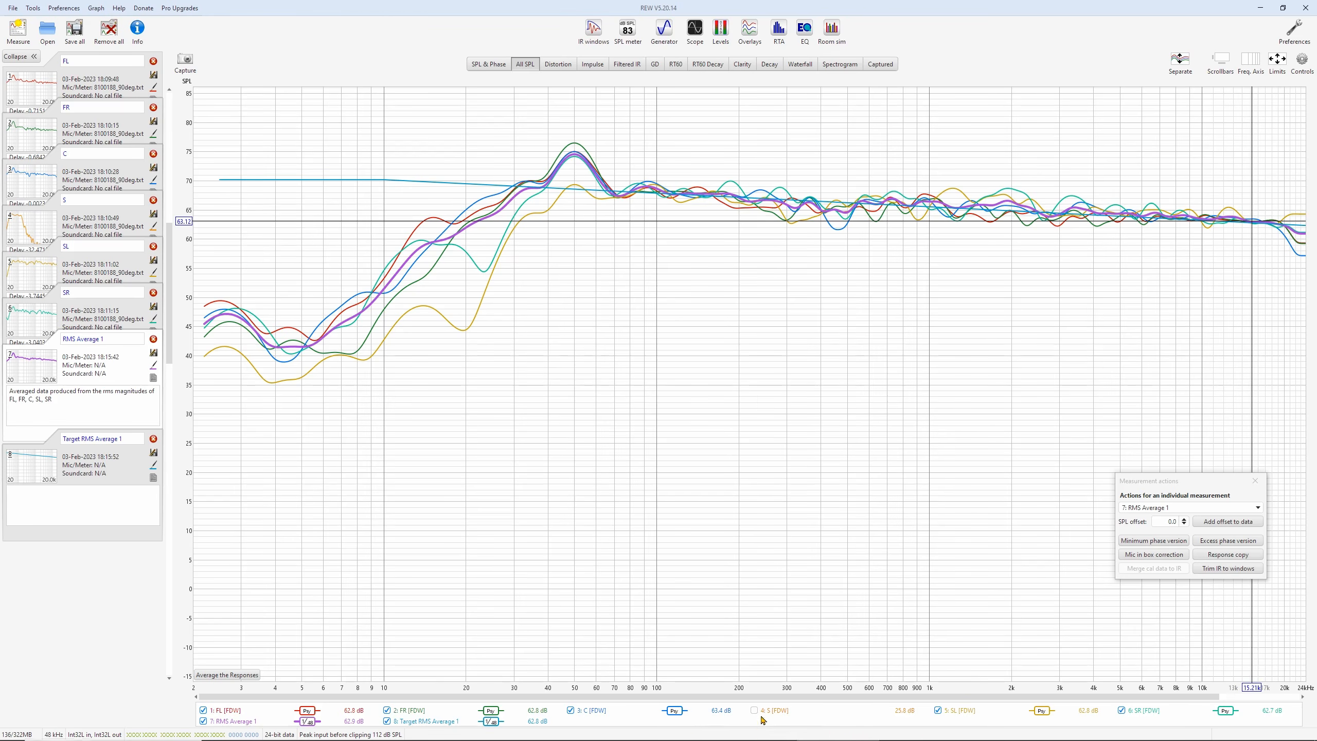
Clear all traces from the graph and show only Target RMS Average 1 and the subwoofer measurement S
right_click(823, 716)
click(857, 674)
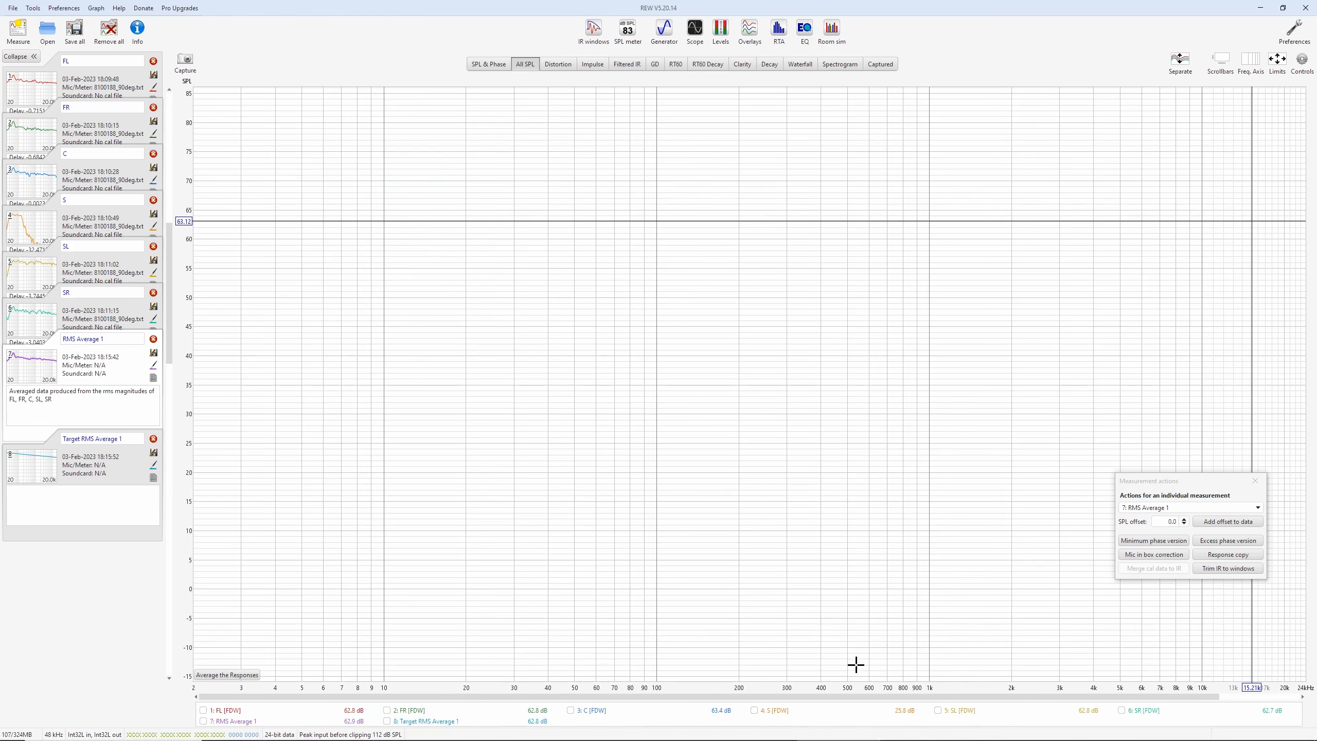
click(387, 722)
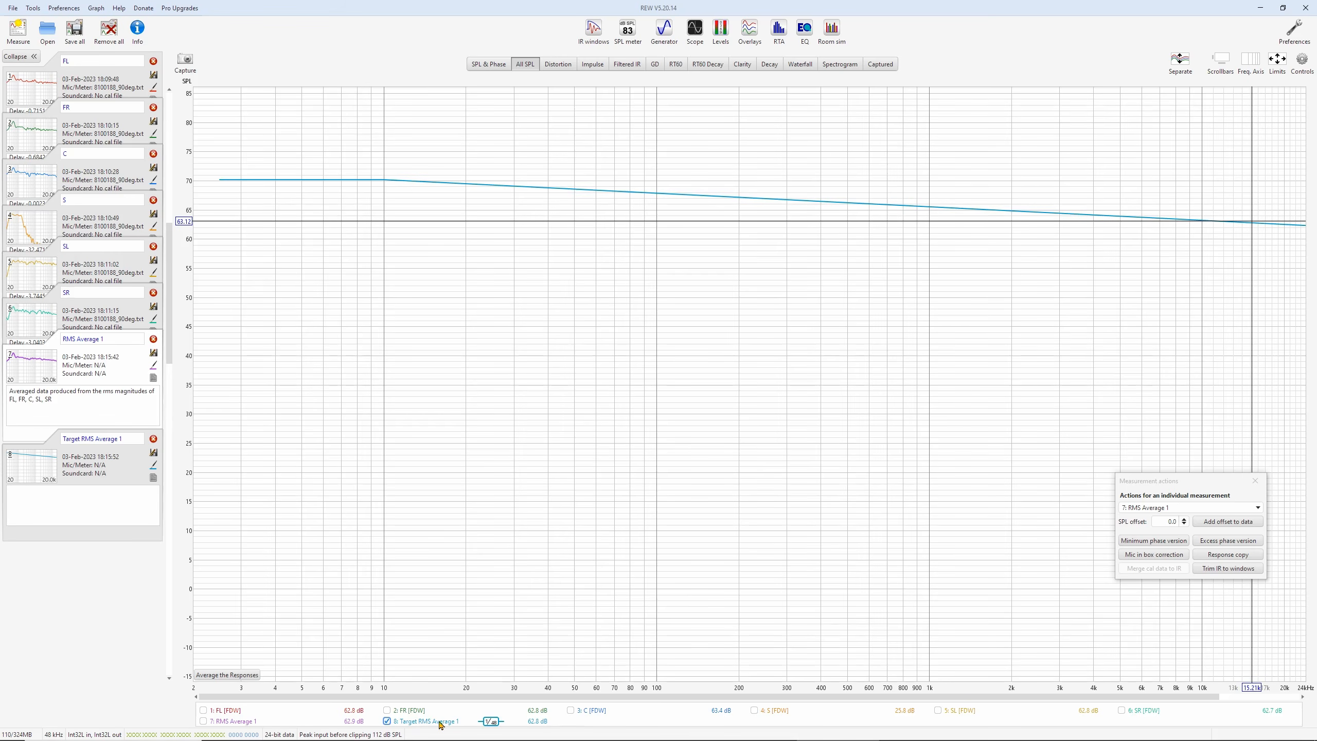
click(755, 711)
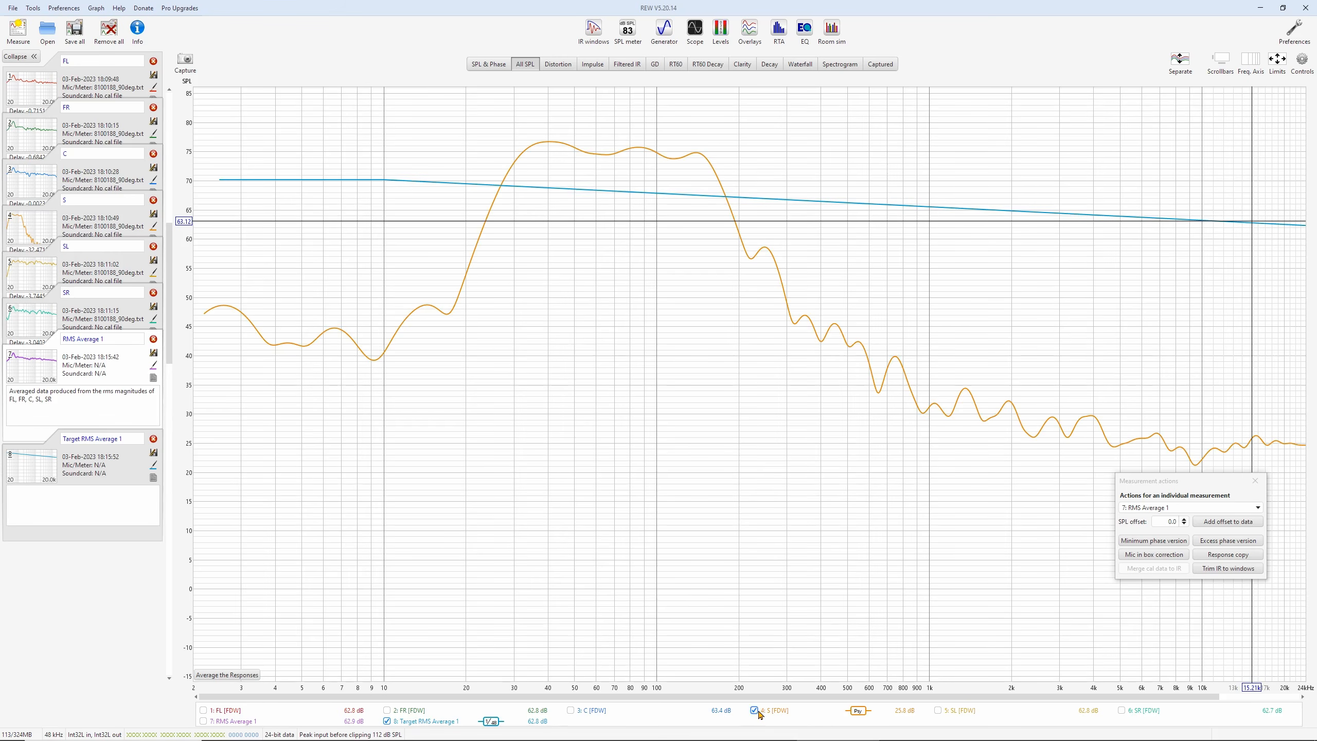
Align the S measurement with the target curve by adding an SPL offset of about -7 dB to its data, and close the measurement actions
click(1192, 507)
click(1167, 545)
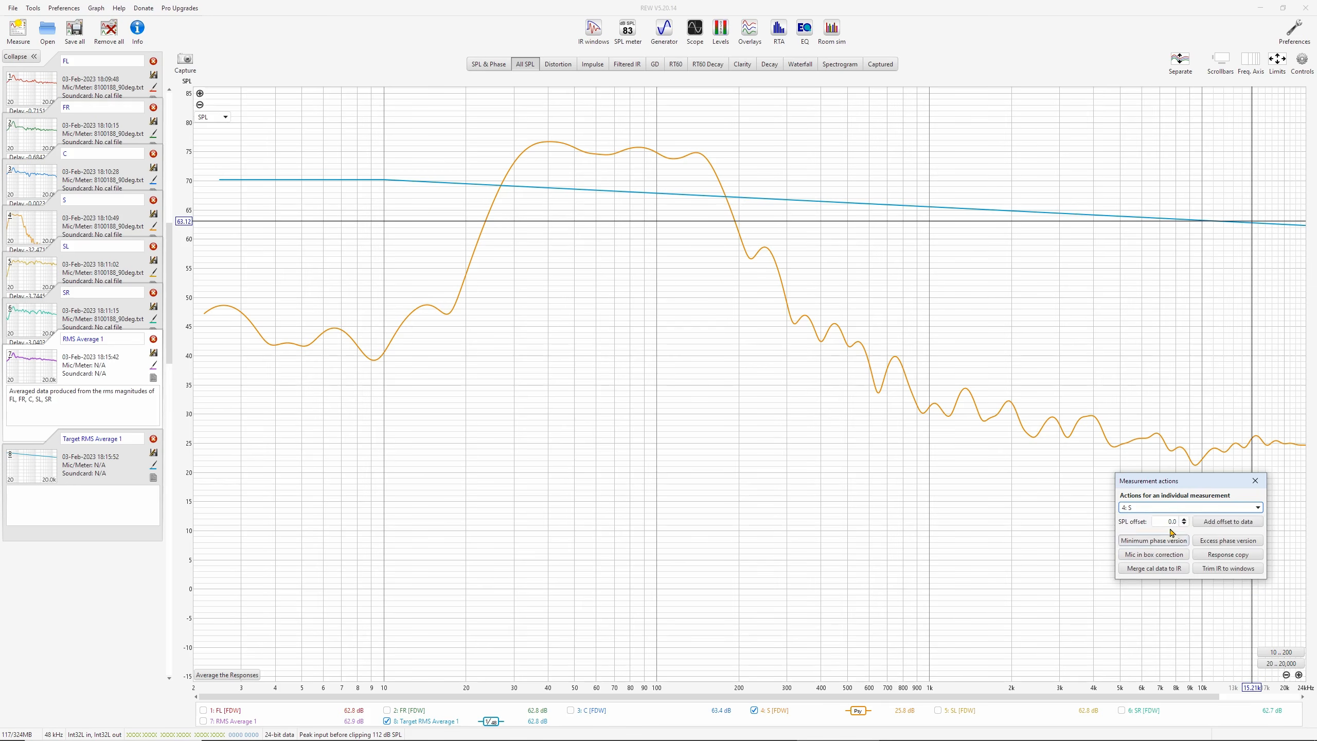
click(1185, 524)
drag(1186, 524, 1186, 524)
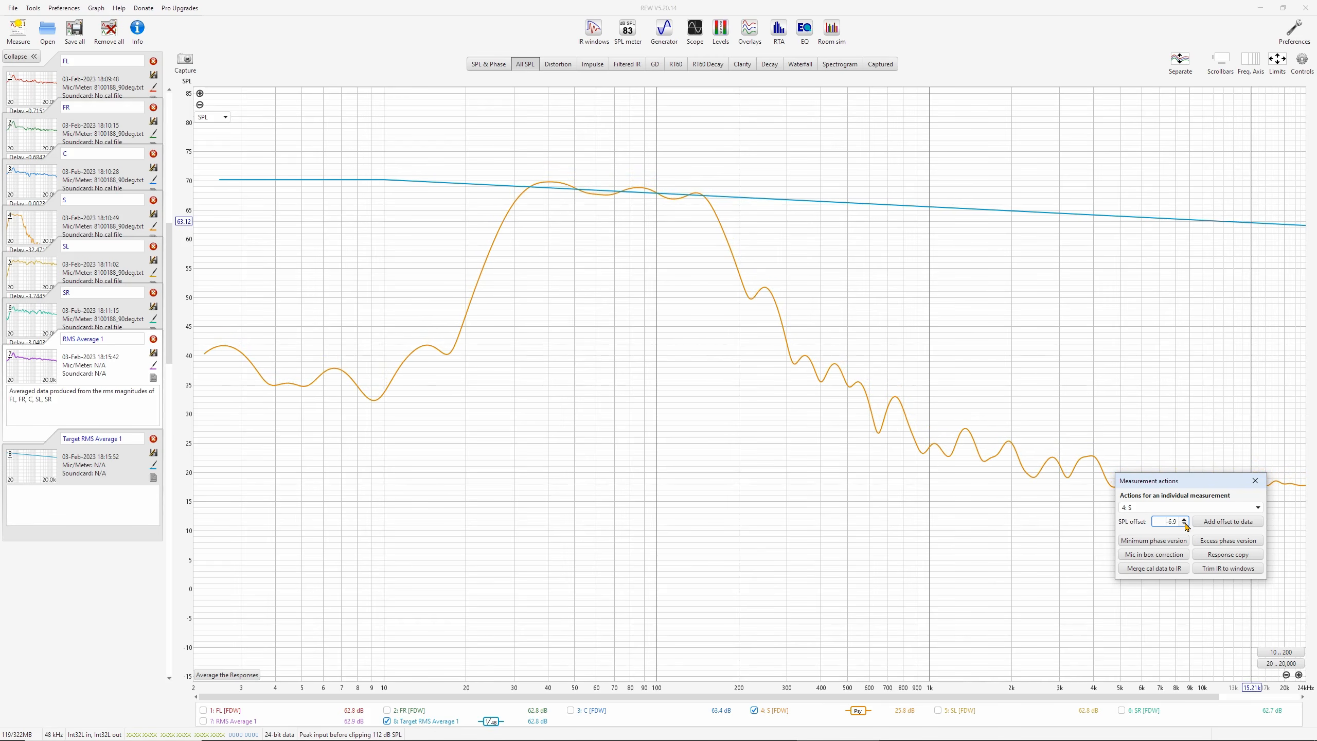
click(1222, 526)
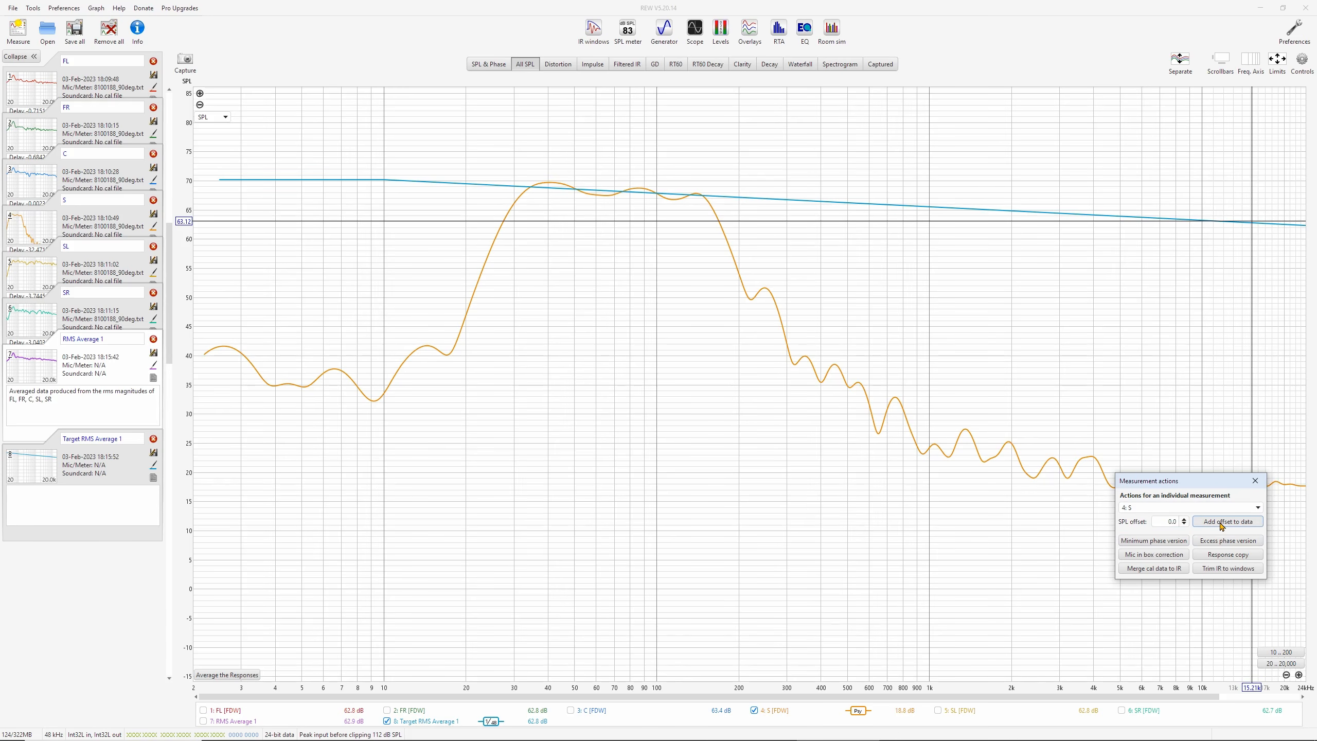
click(1255, 481)
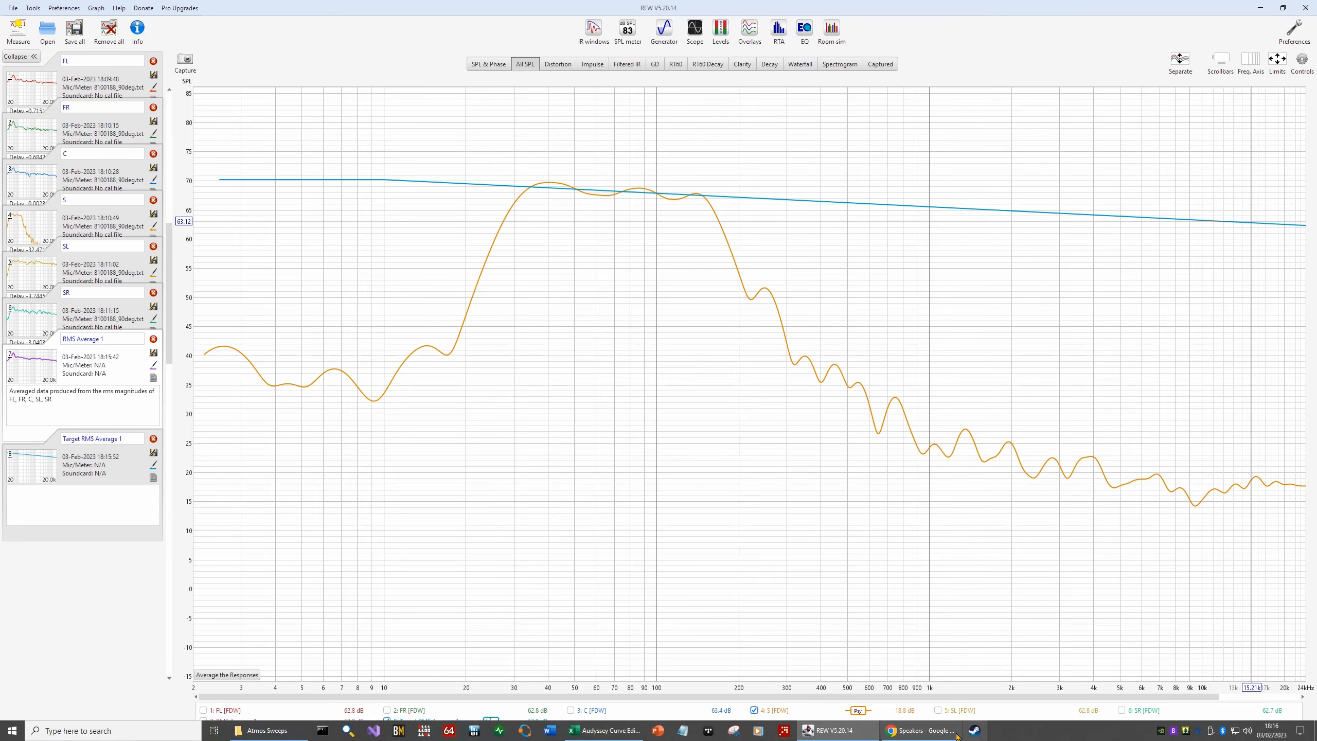
Switch to the Marantz web setup in Chrome, lower the Subwoofer 1 level by the offset applied to S, save it, and minimise the browser
click(939, 736)
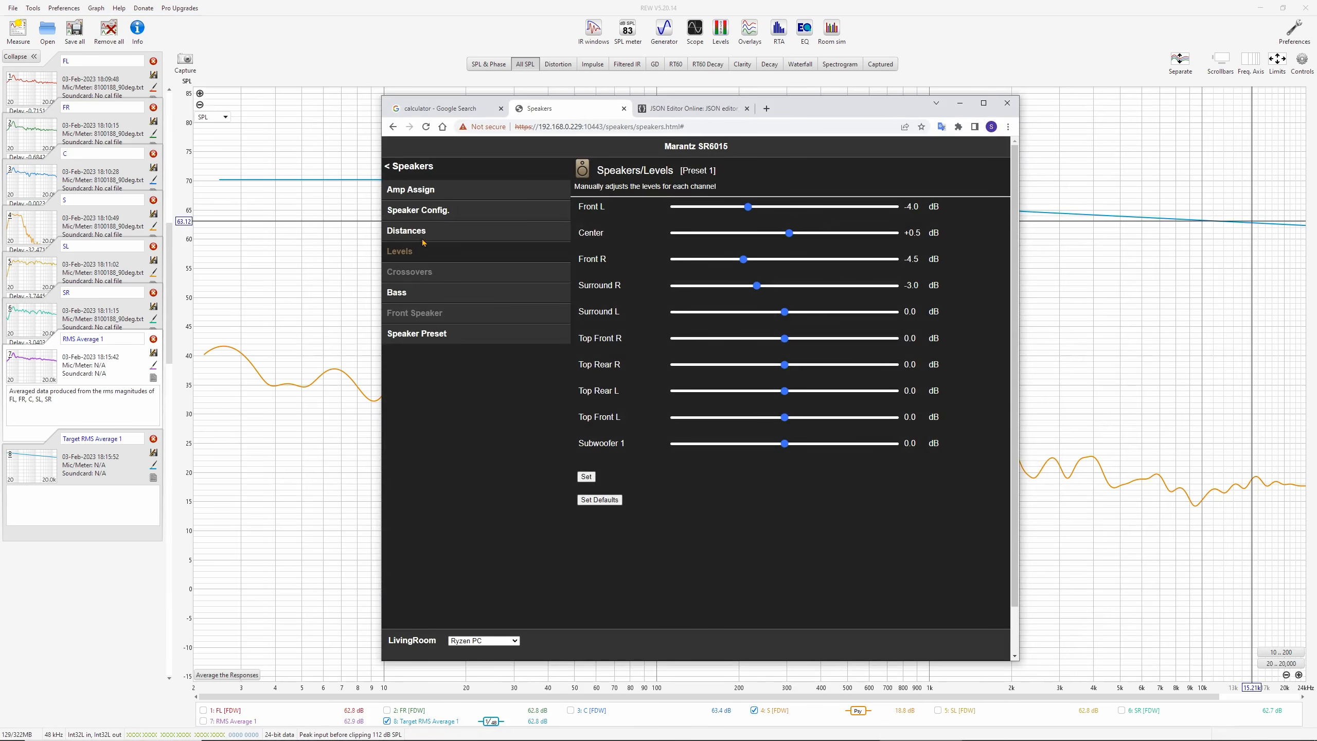
drag(787, 445, 717, 445)
drag(717, 444, 720, 444)
click(587, 476)
click(960, 107)
Show the FL, FR, C, SL and SR traces alongside S and the target, and delete the RMS Average 1 measurement
click(203, 710)
click(387, 710)
click(571, 709)
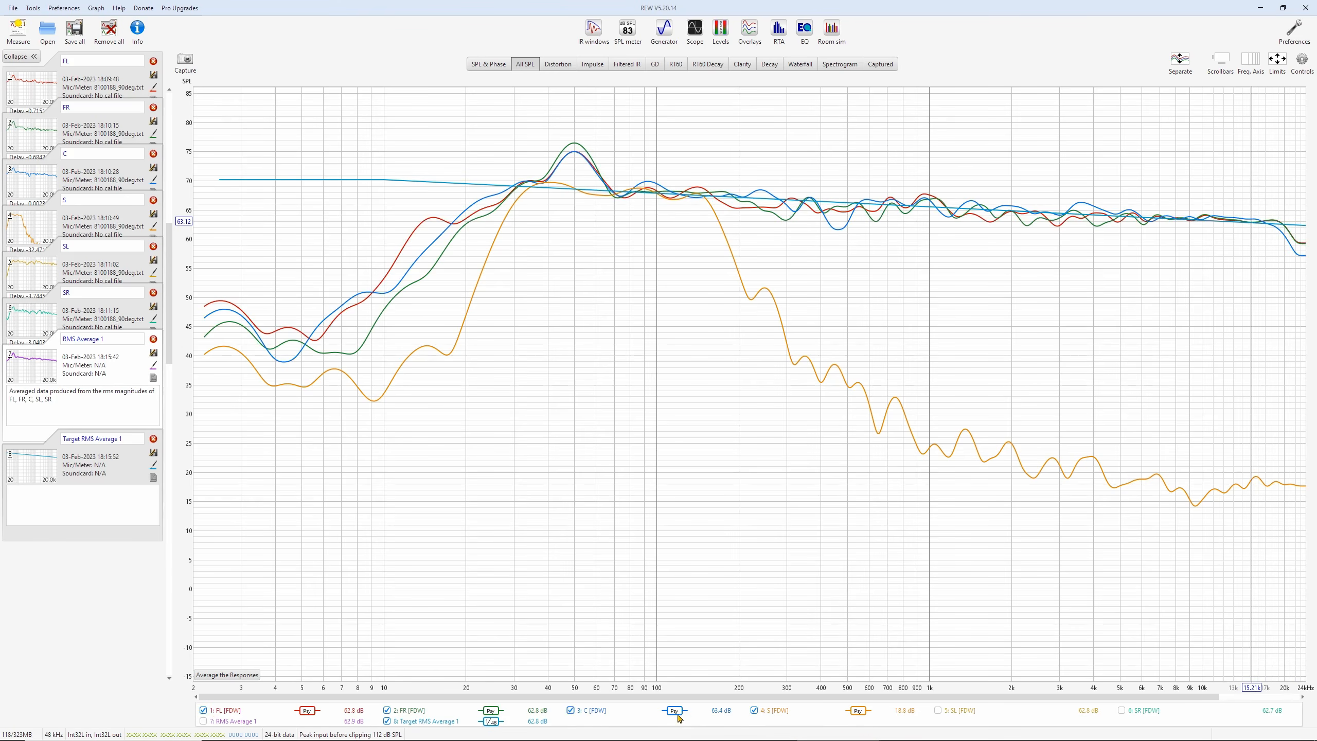
click(937, 712)
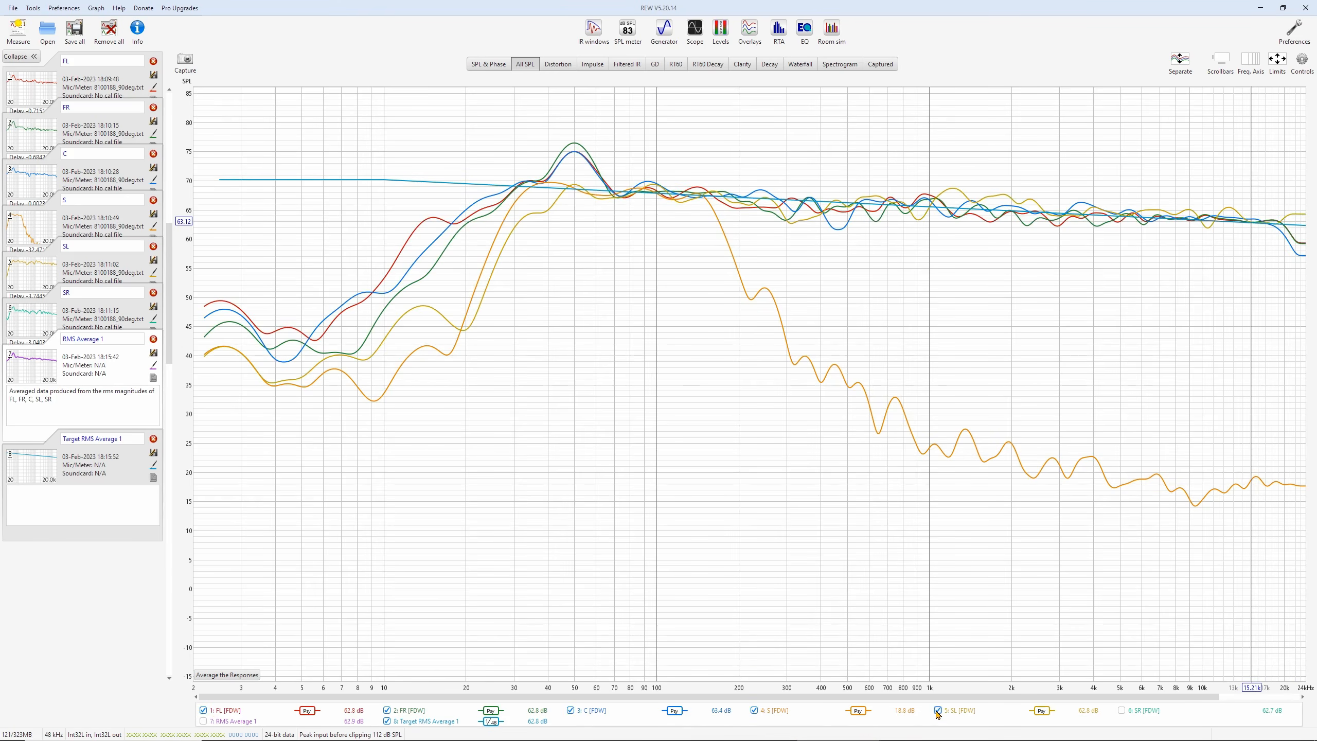
click(1123, 712)
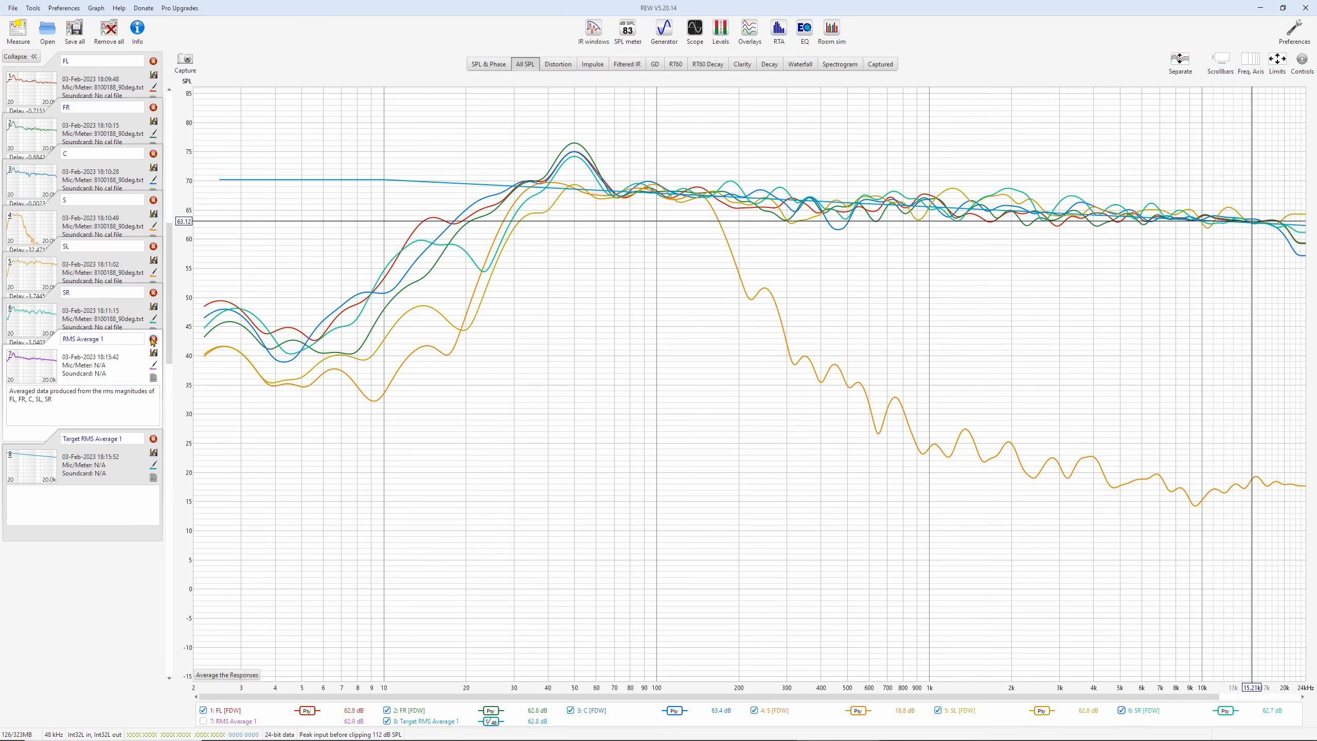
click(153, 338)
triple_click(133, 338)
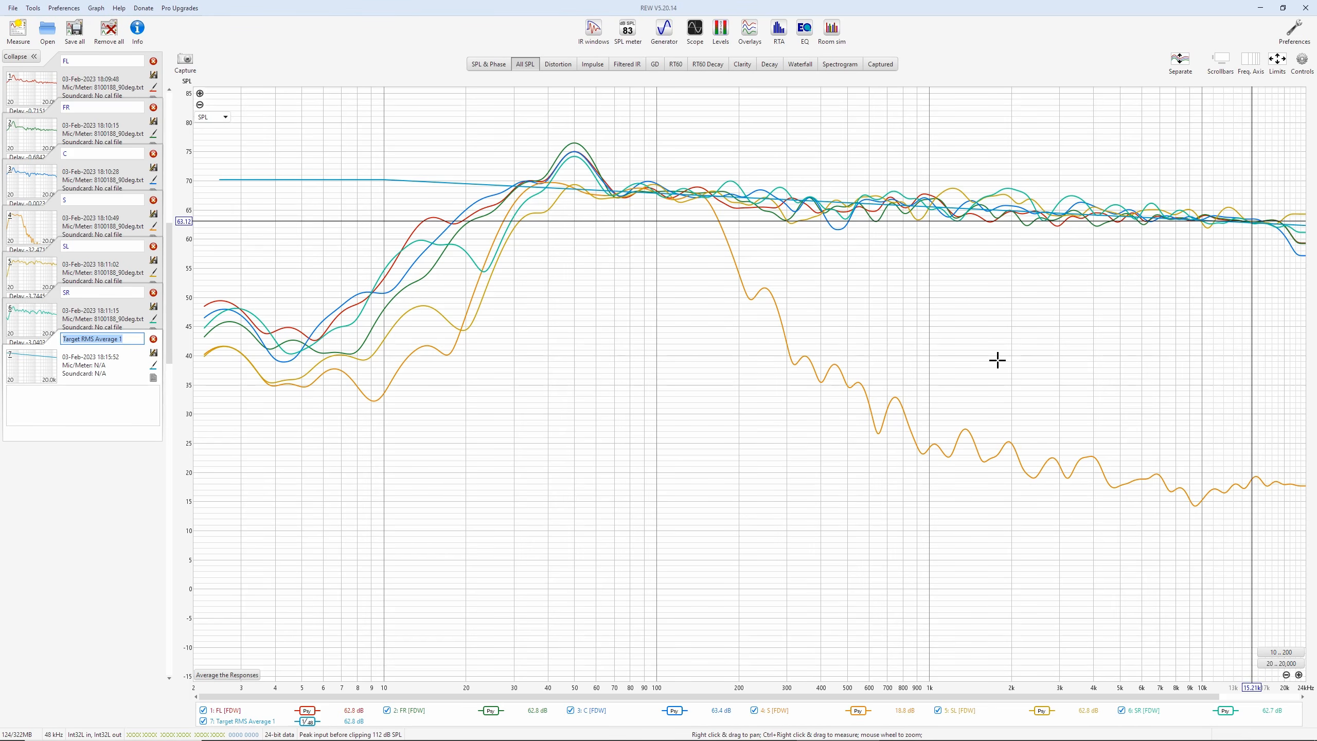
Clear all traces from the graph and show only the C measurement
right_click(612, 710)
click(653, 669)
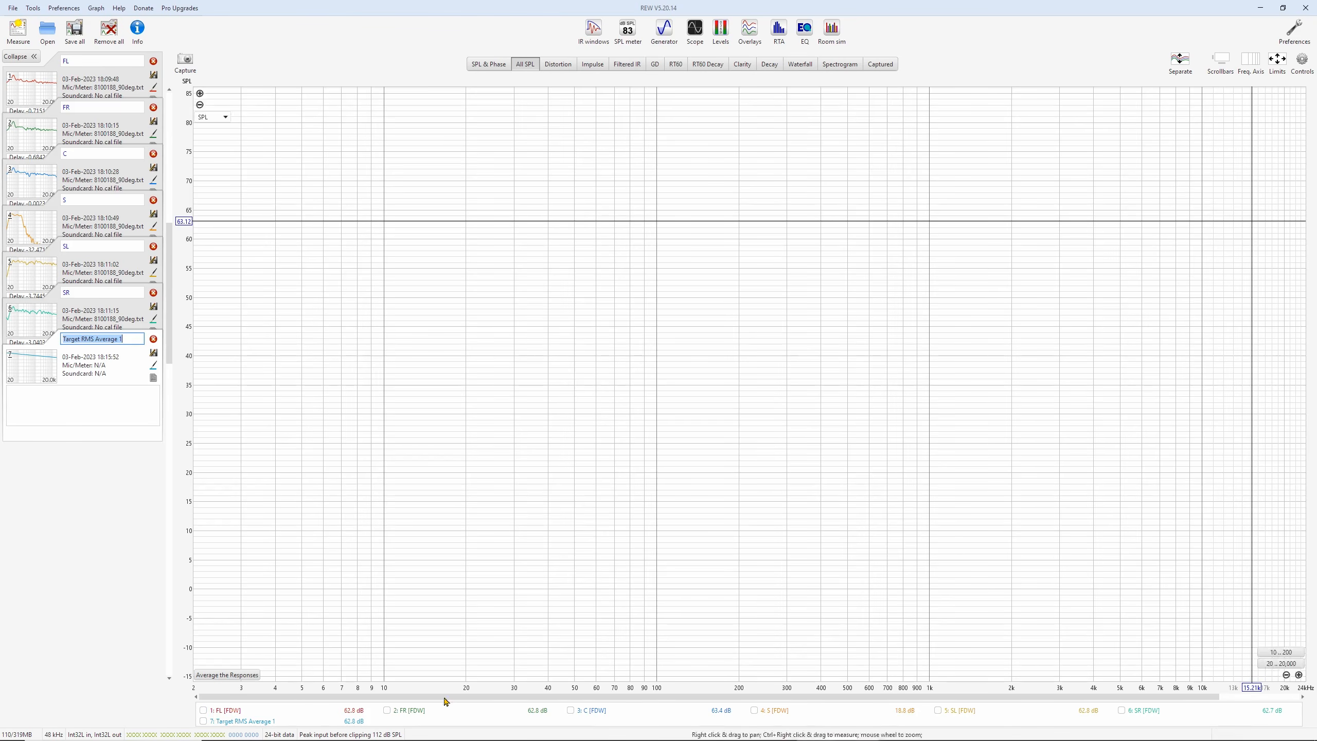
click(571, 712)
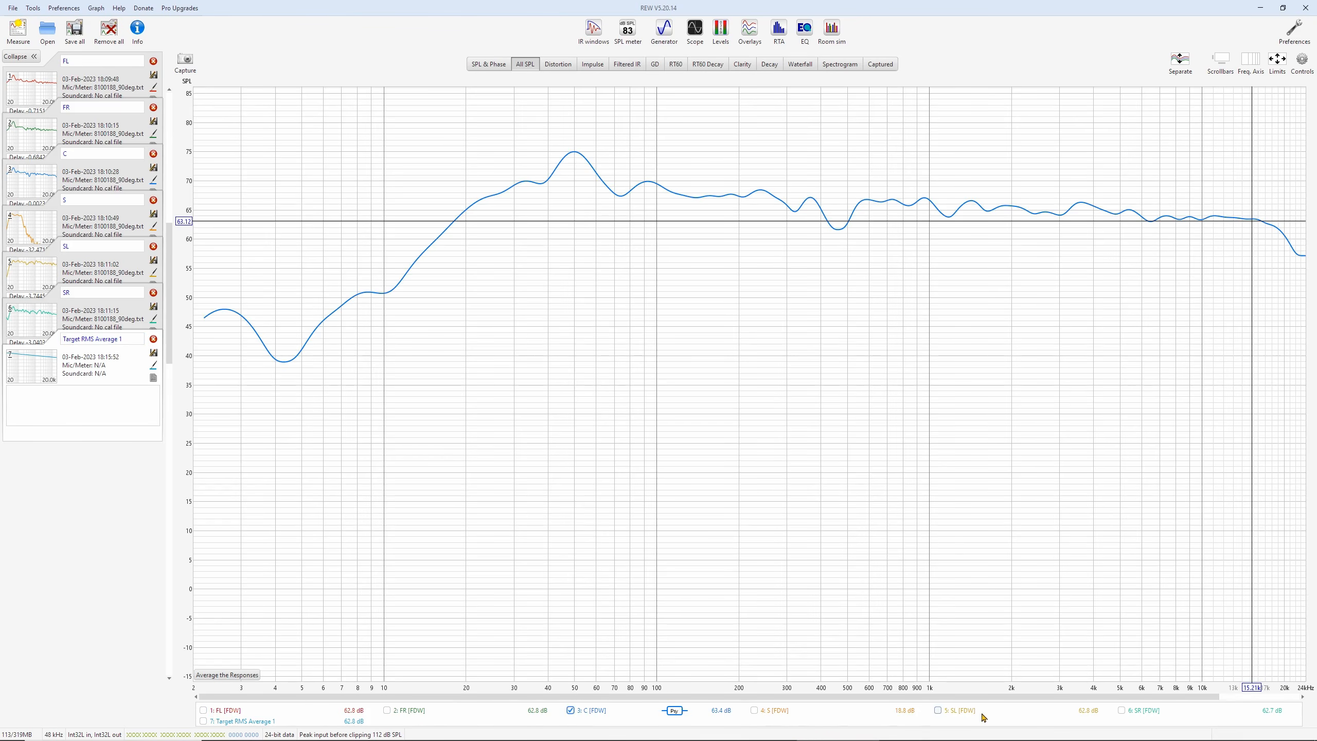
Show the S trace alongside C and examine the frequencies where the two curves meet as possible crossover points
click(754, 711)
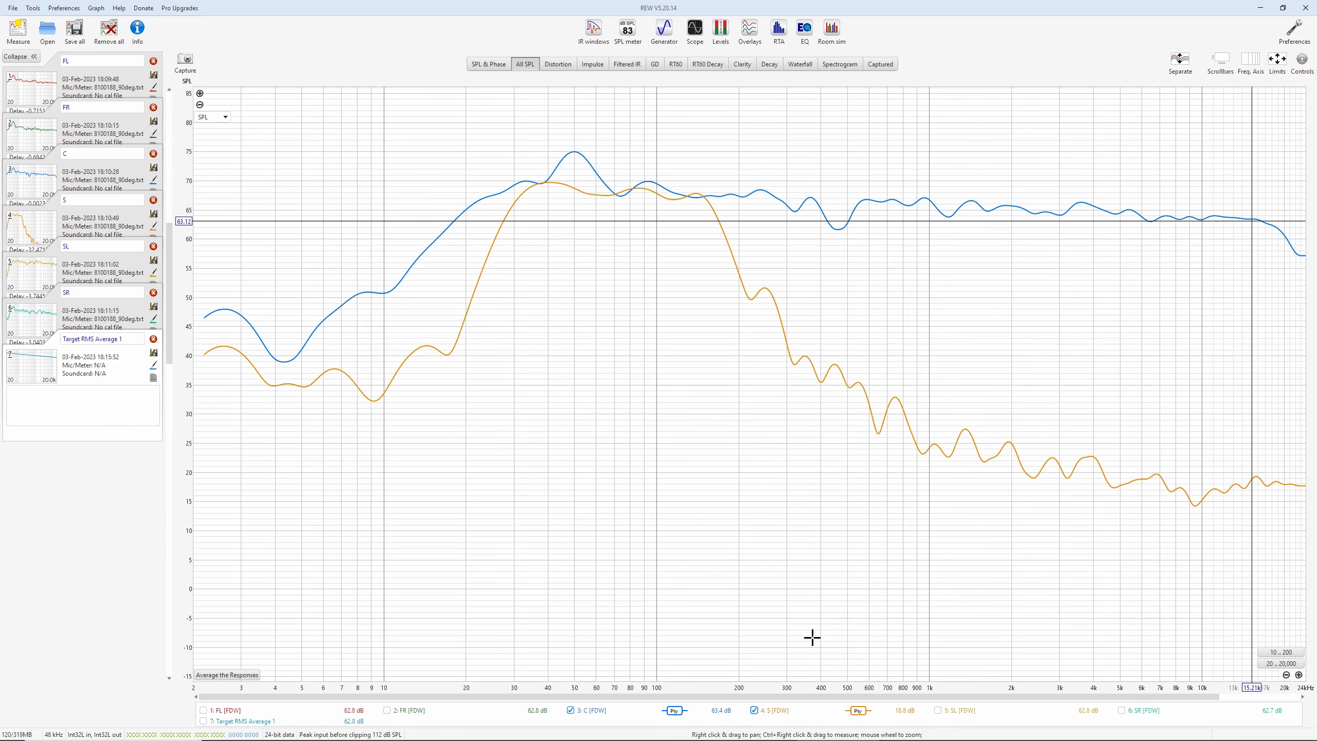
click(688, 196)
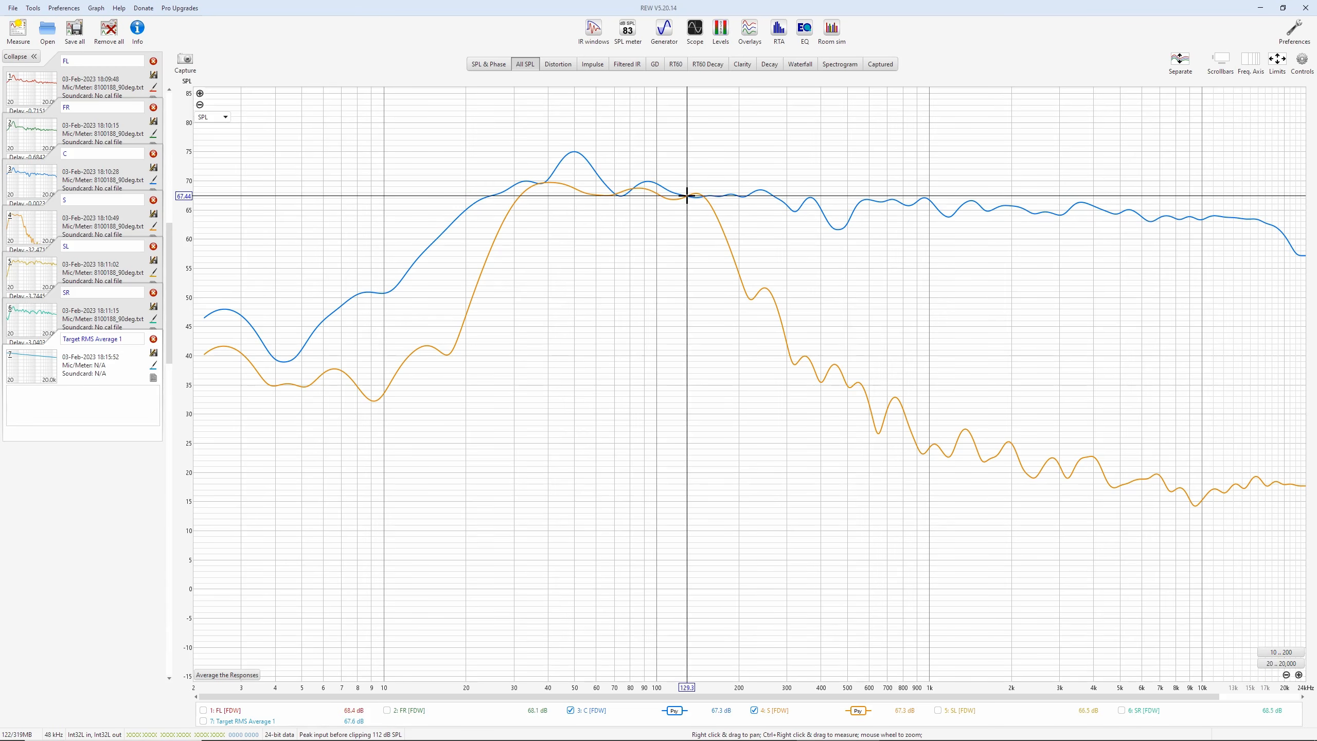
click(629, 190)
click(632, 189)
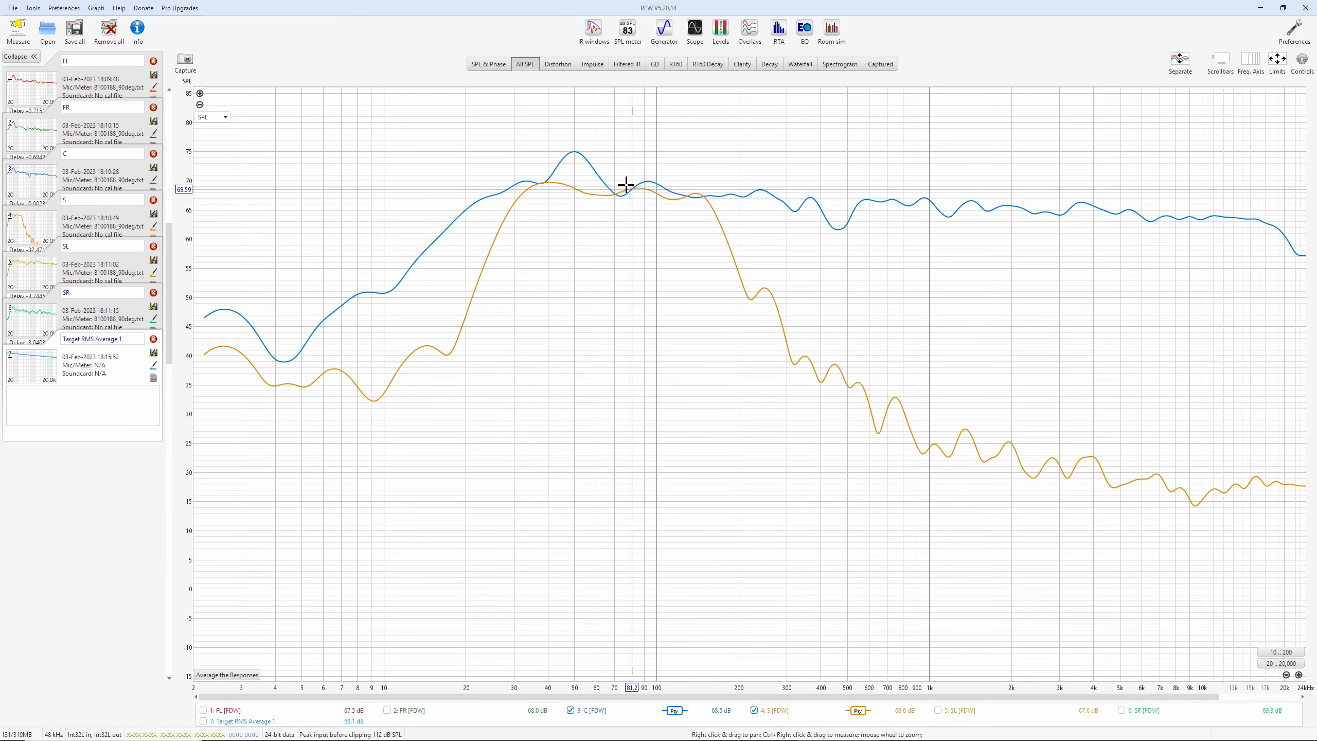
click(540, 185)
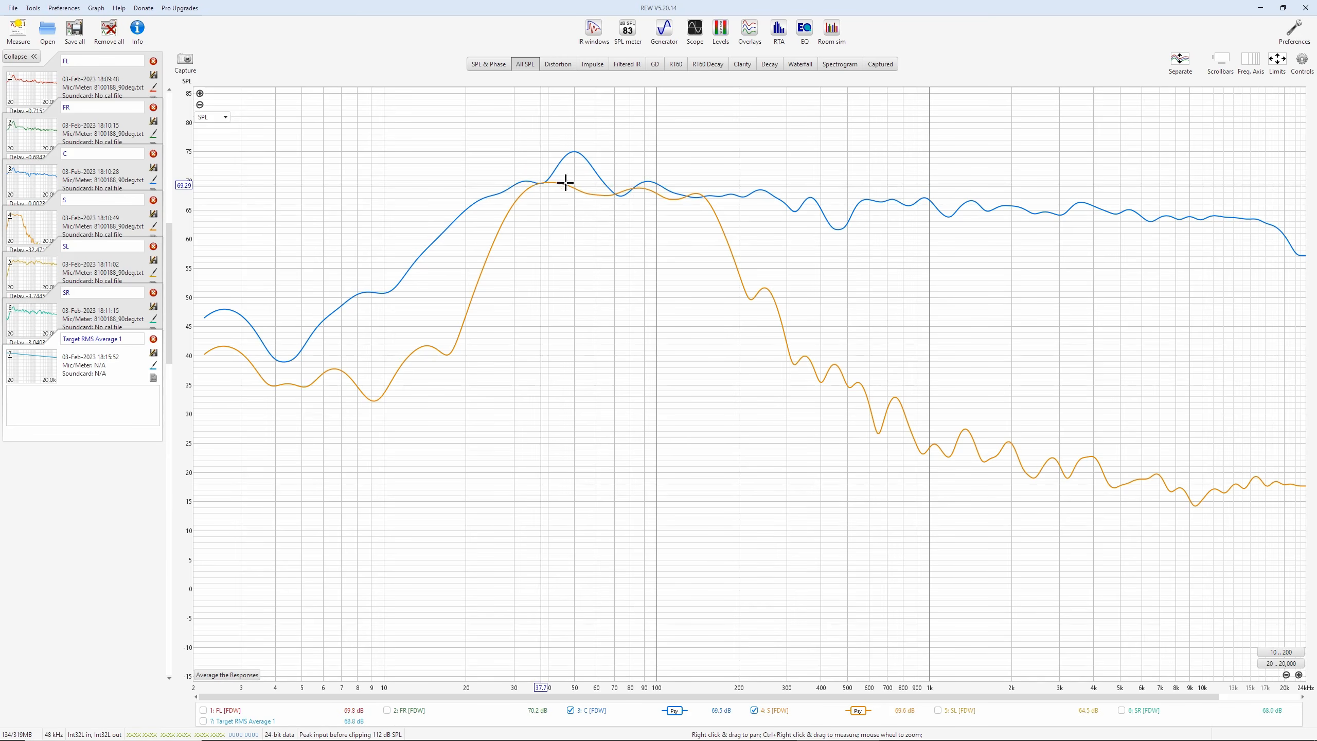
click(688, 195)
click(633, 187)
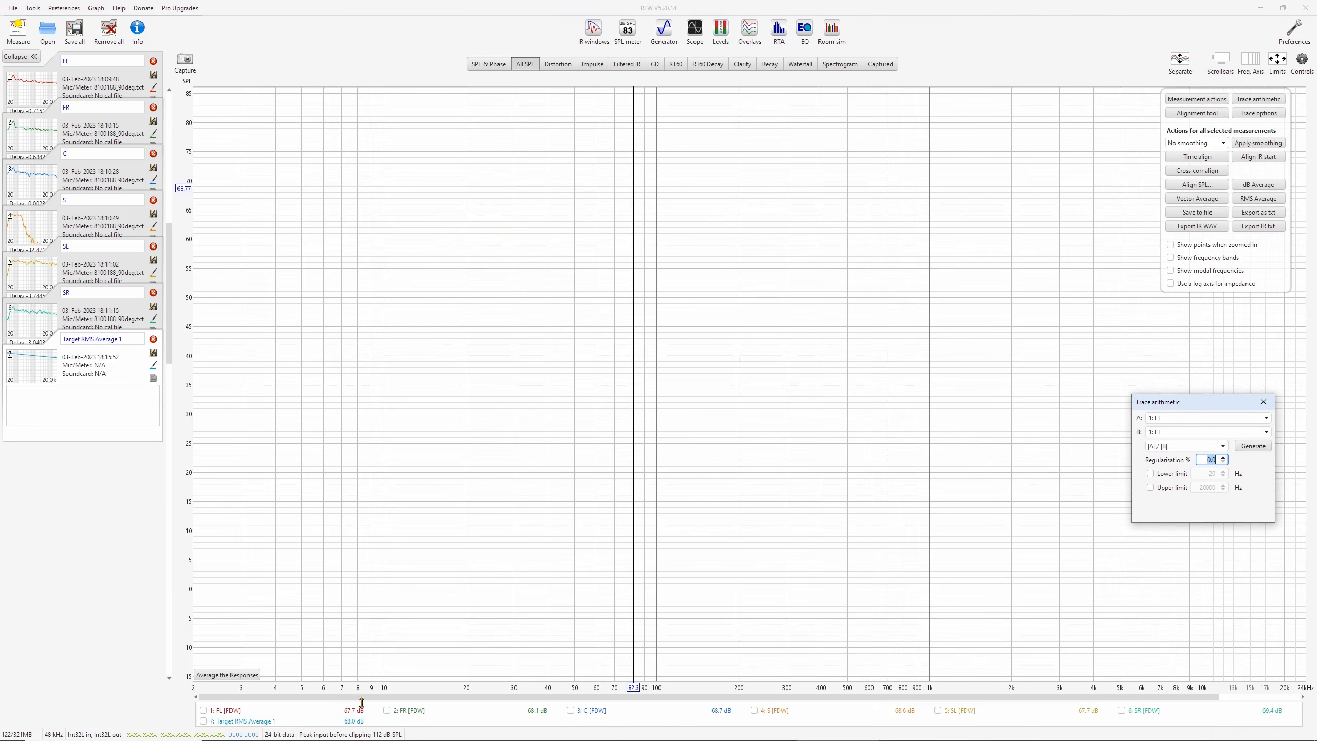
Show the FL and FR traces and generate their vector average
click(209, 710)
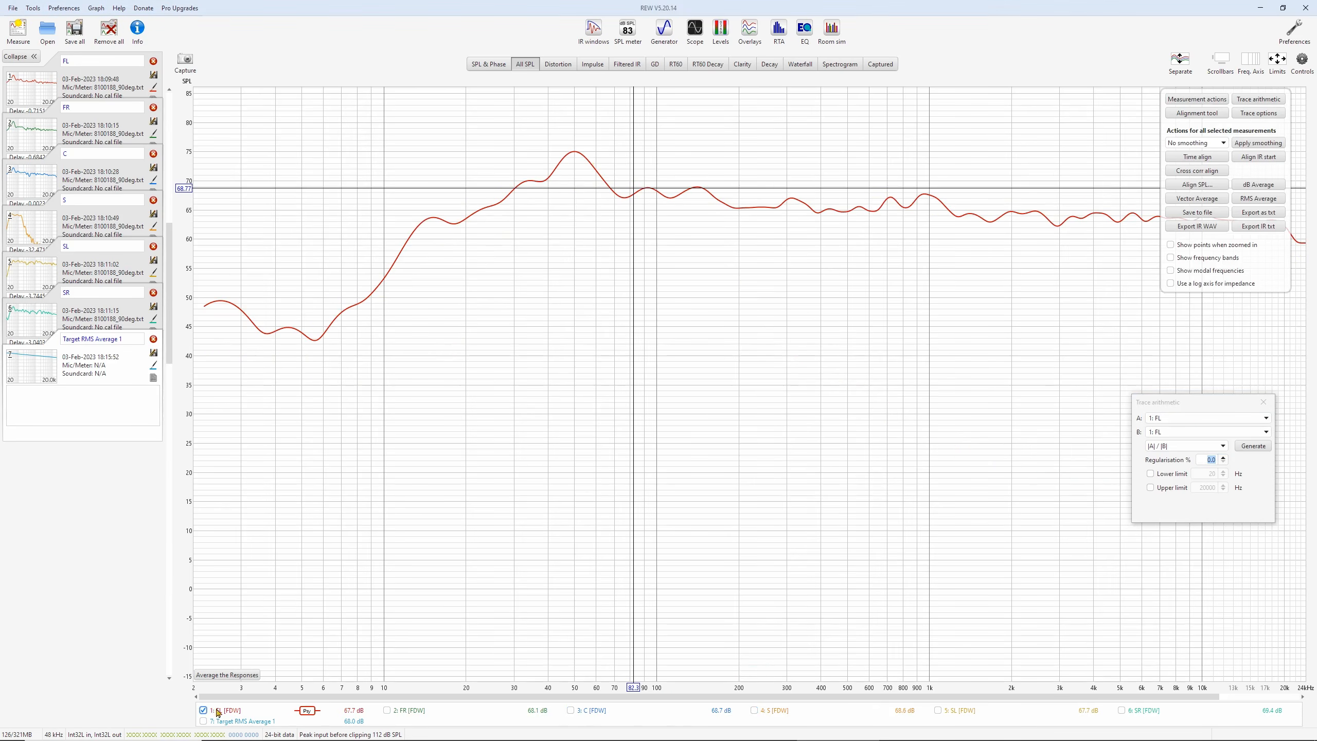
click(393, 712)
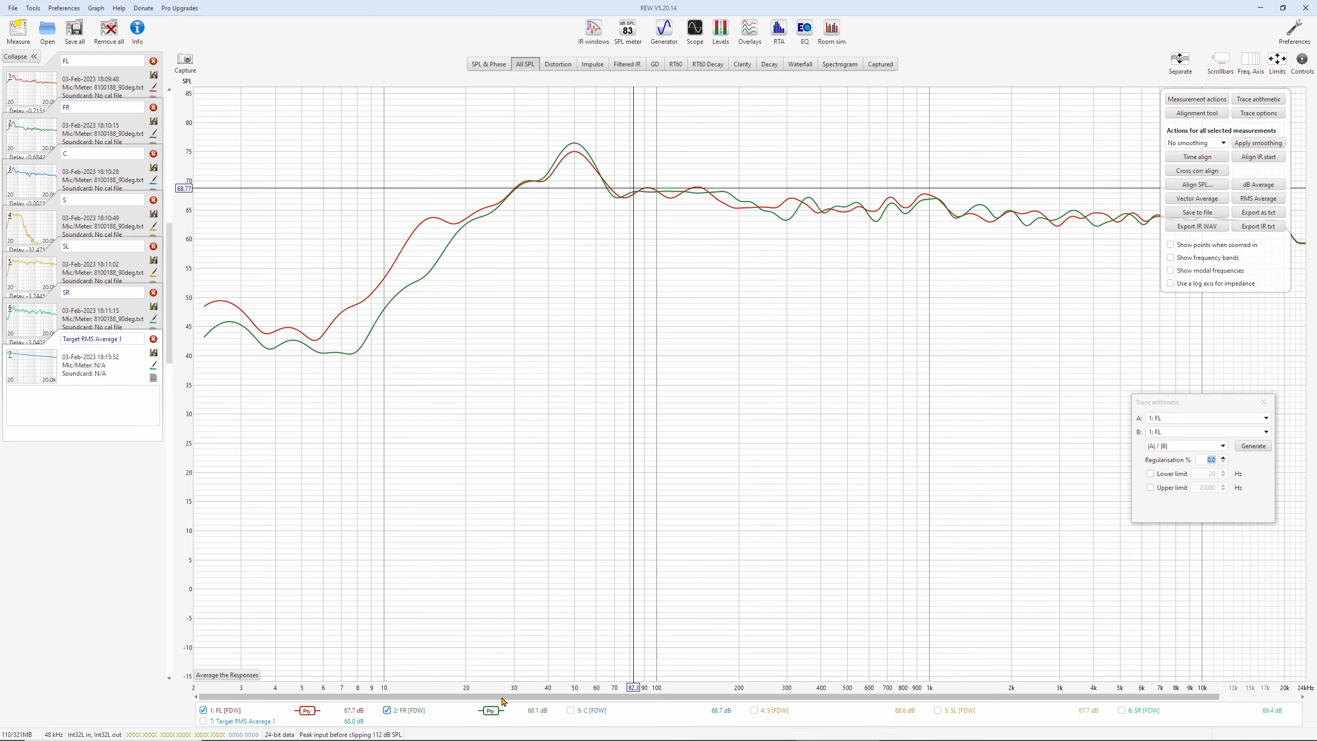
click(1202, 201)
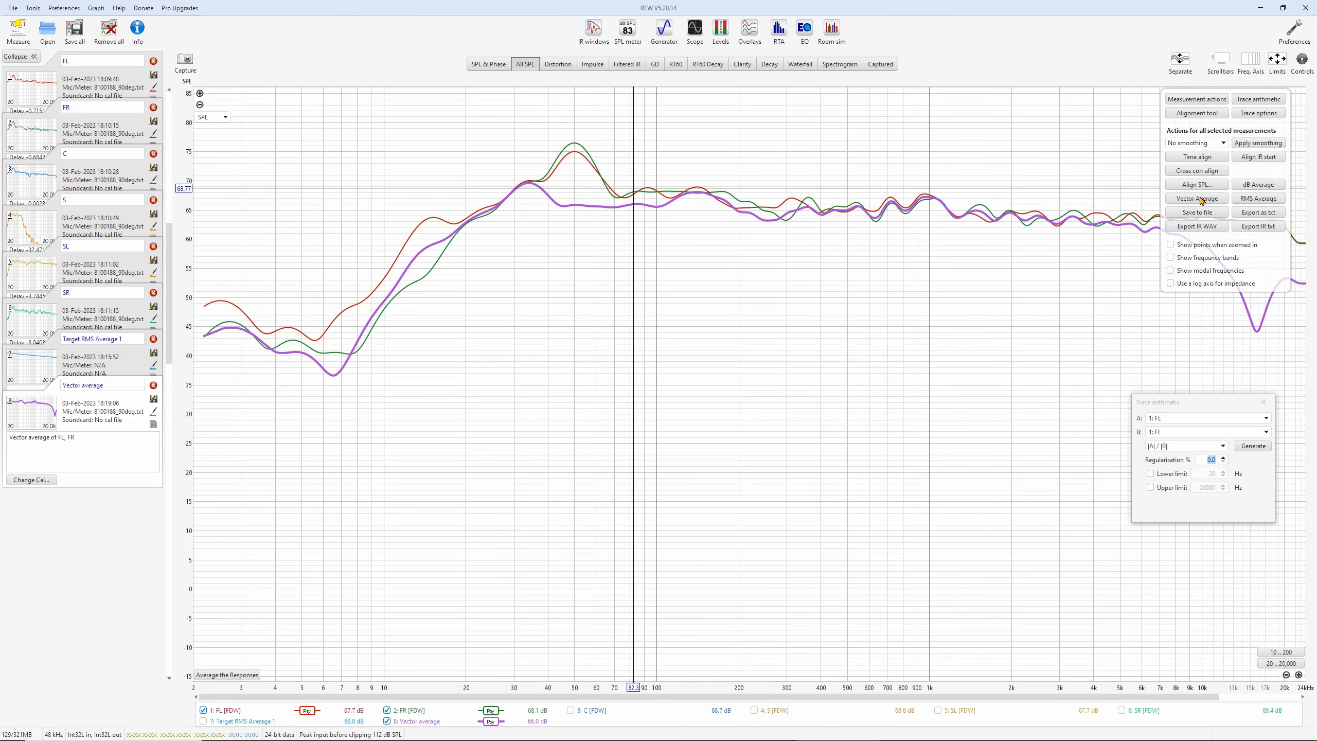
Generate a blended Merge B to A trace at 40 Hz, with the Vector average as A and S as B
click(1203, 419)
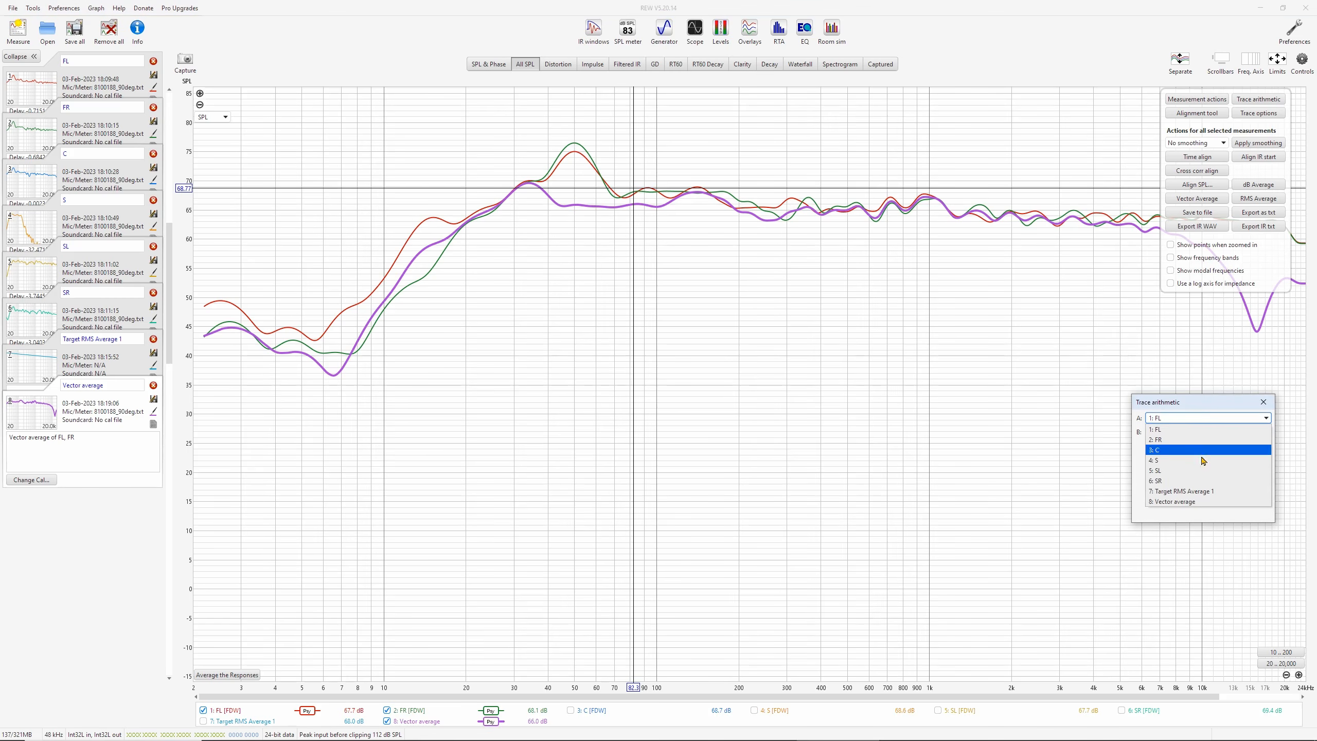
click(1193, 501)
click(1195, 434)
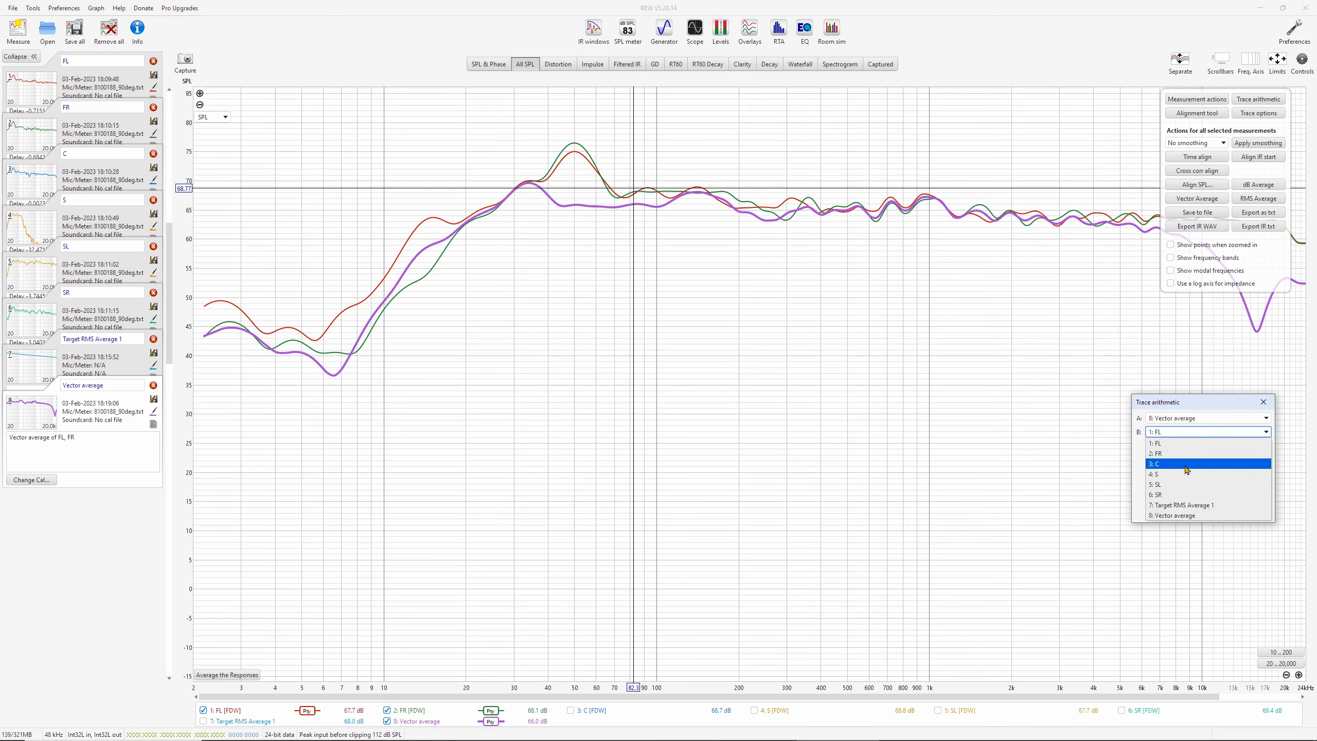
click(1187, 477)
click(1203, 446)
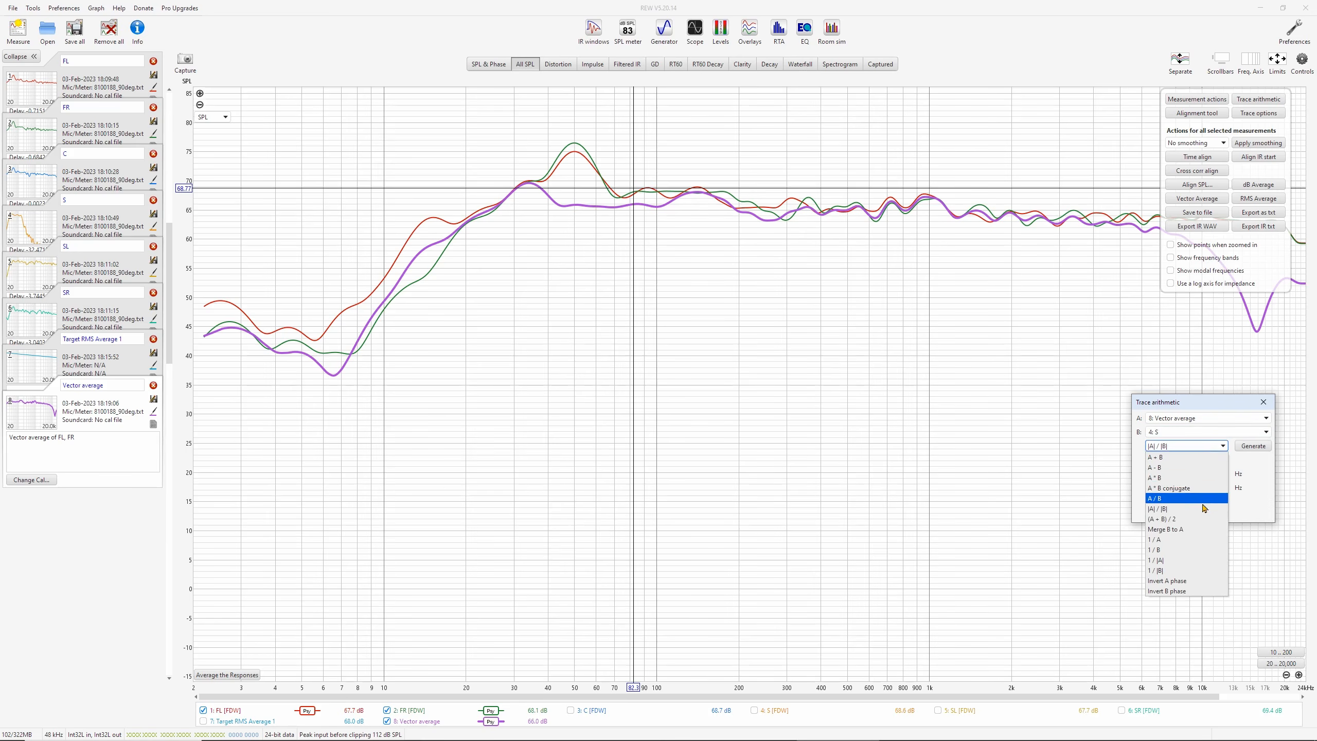
click(1196, 529)
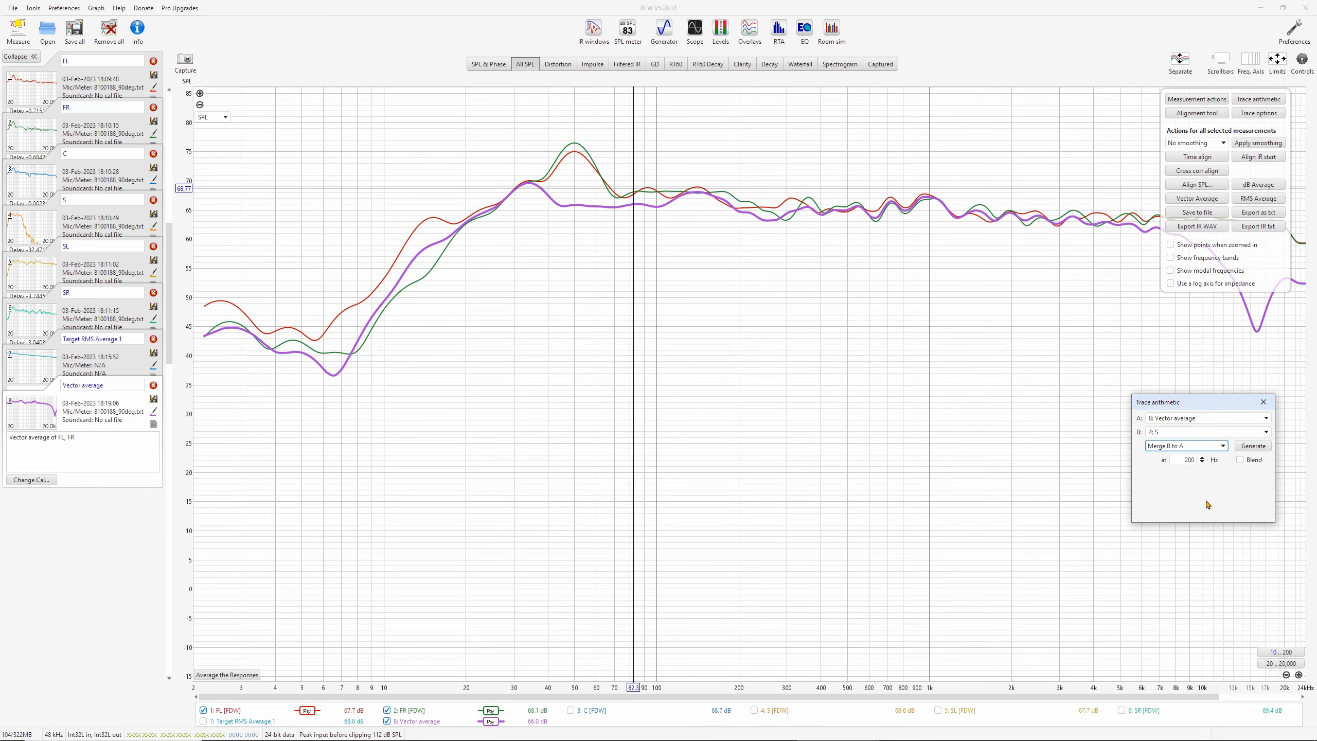
click(1240, 460)
double_click(1188, 459)
text(40)
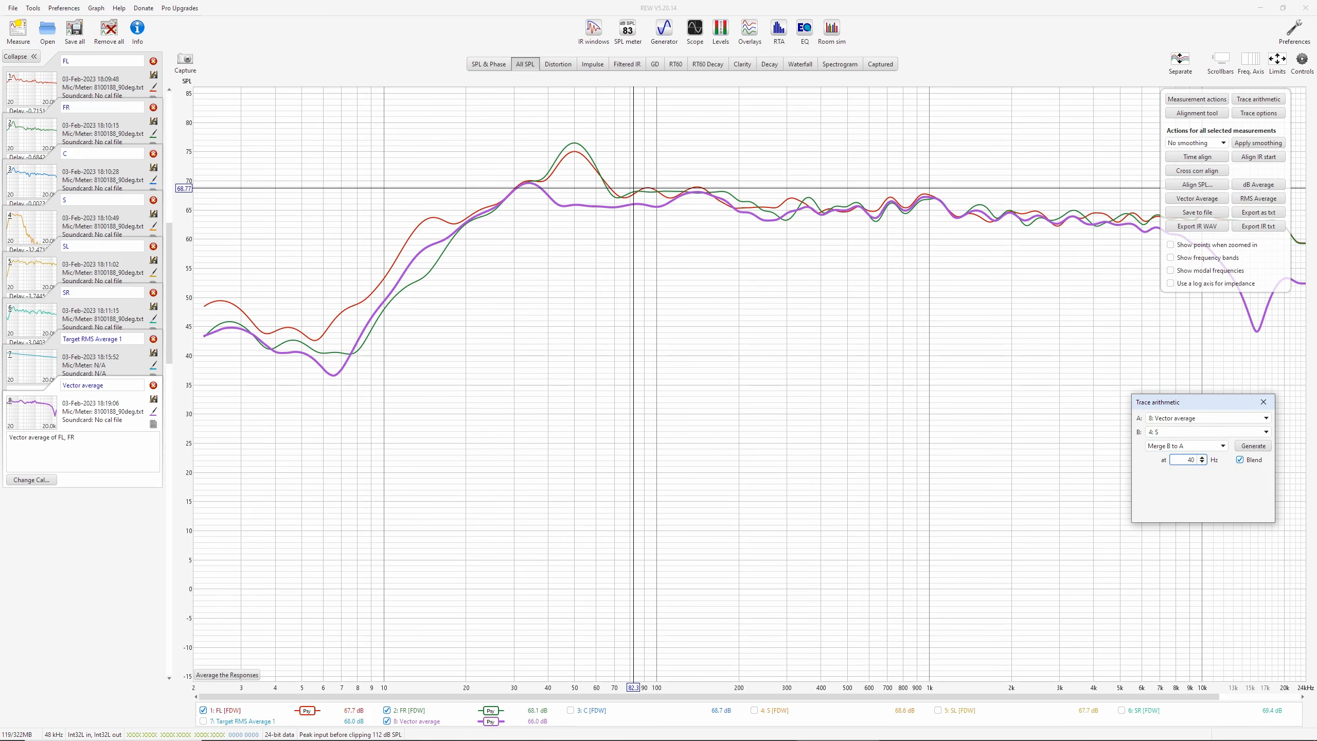
key(Tab)
click(1255, 447)
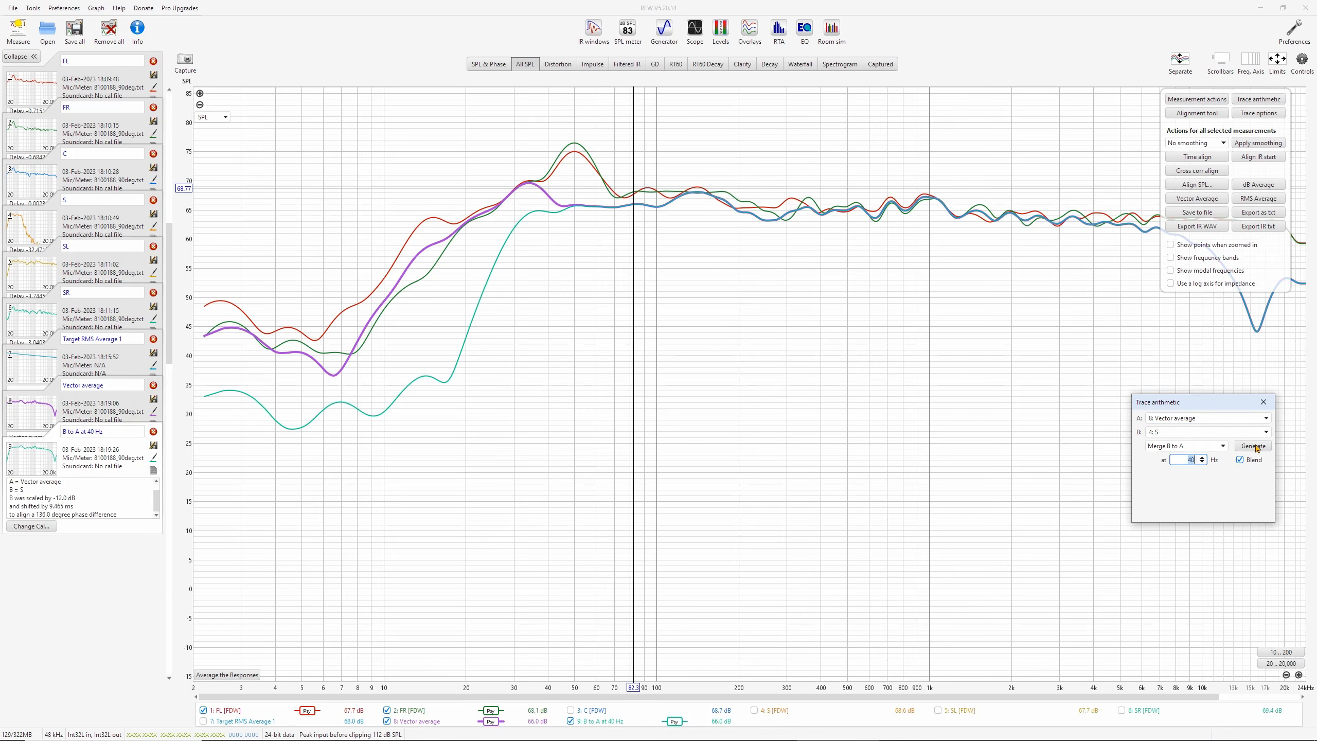
Generate further blended merges of S to the FL/FR vector average at 60, 80, 90 and 100 Hz
text(60)
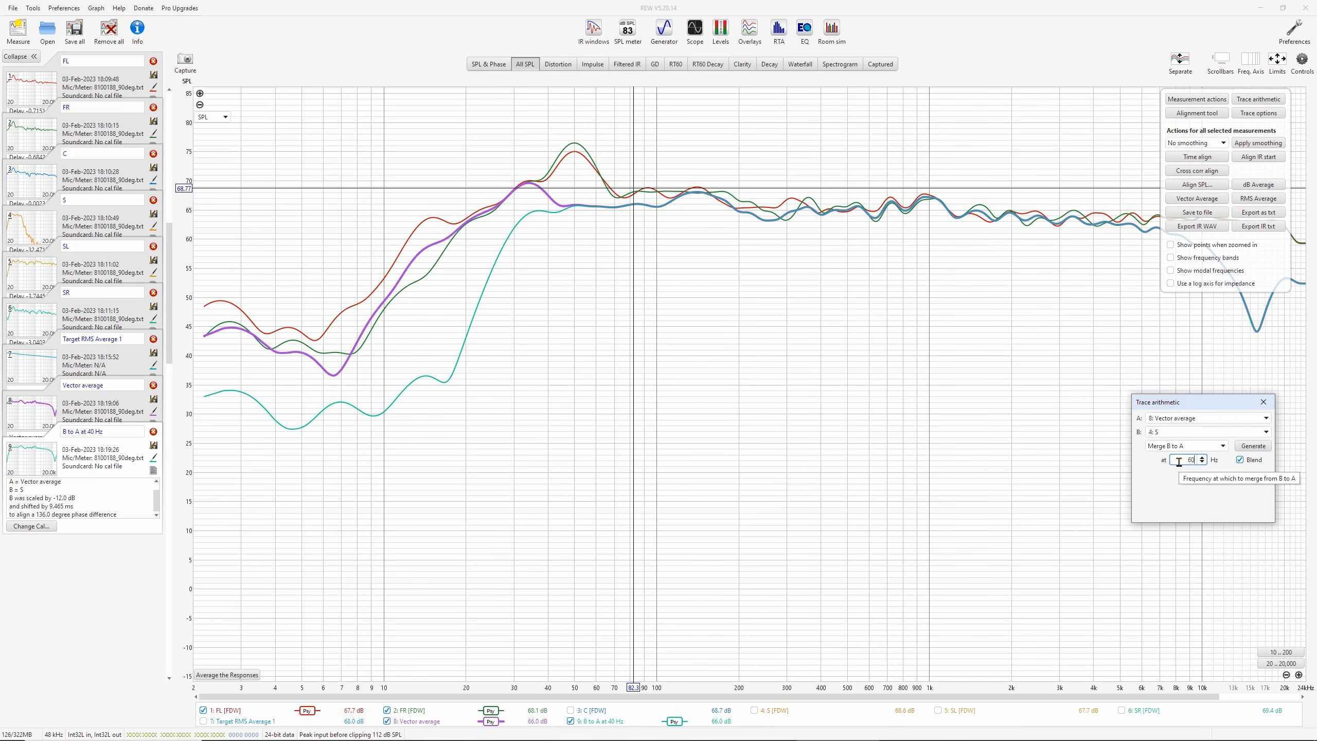
click(1257, 450)
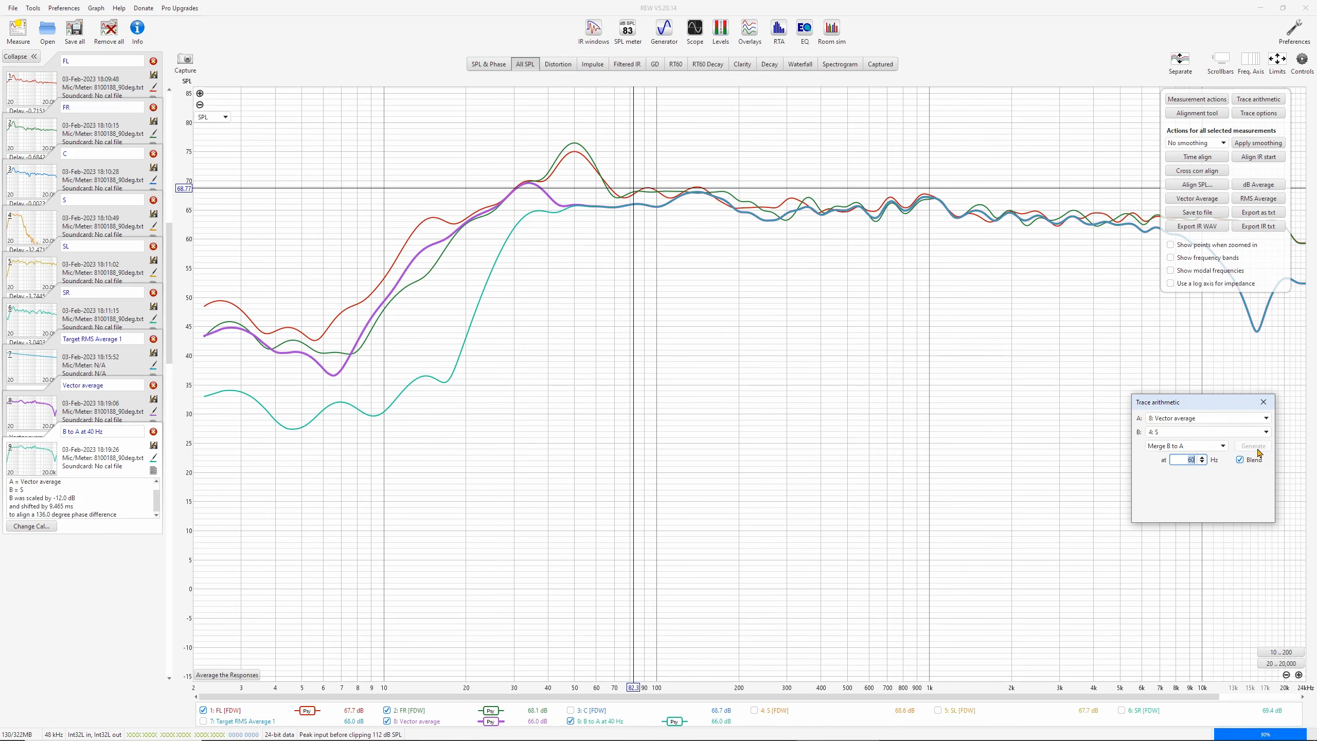
text(80)
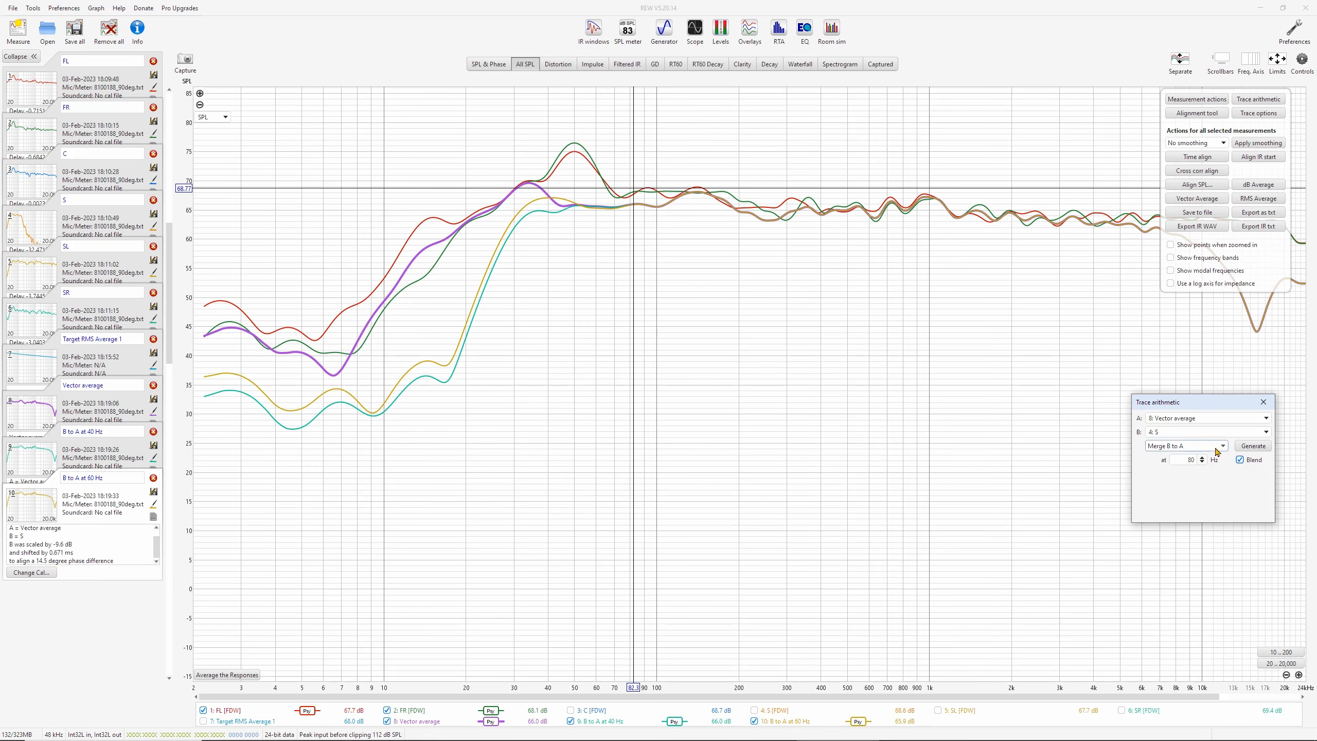
click(1254, 445)
text(90)
key(Tab)
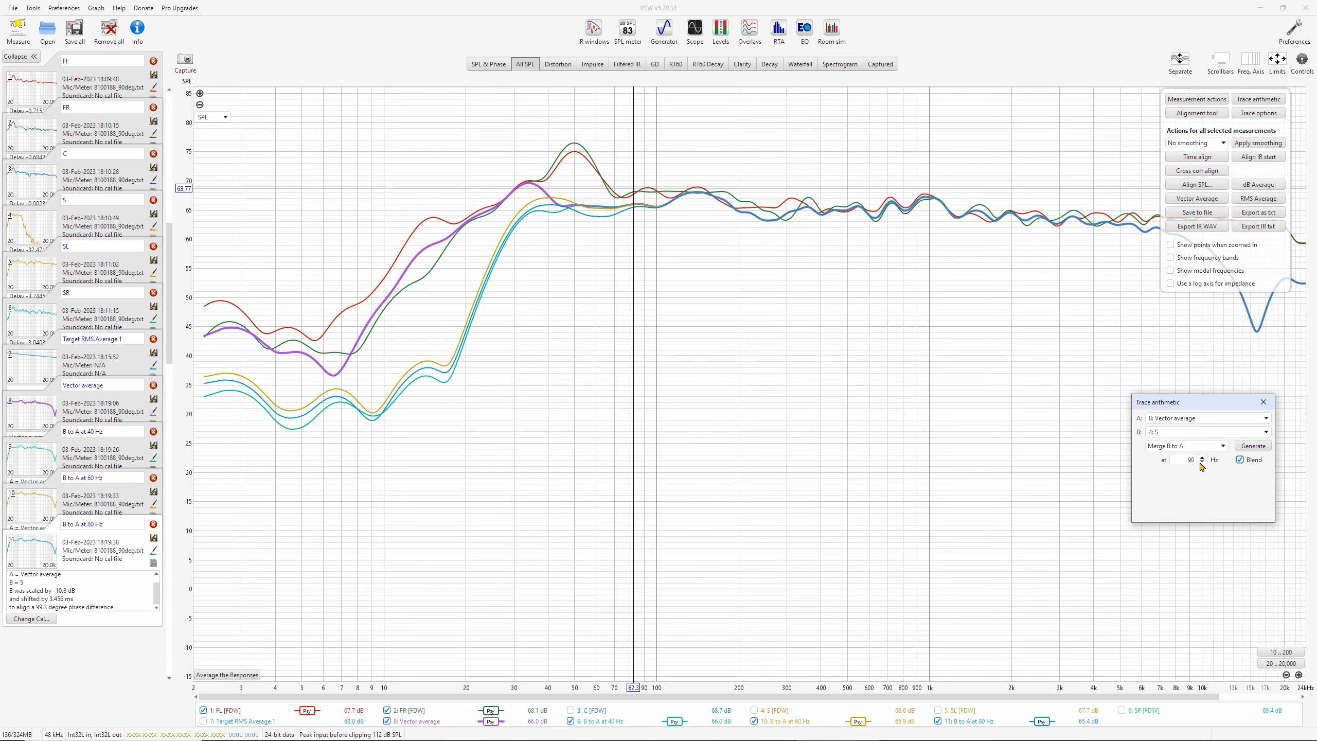
click(1242, 446)
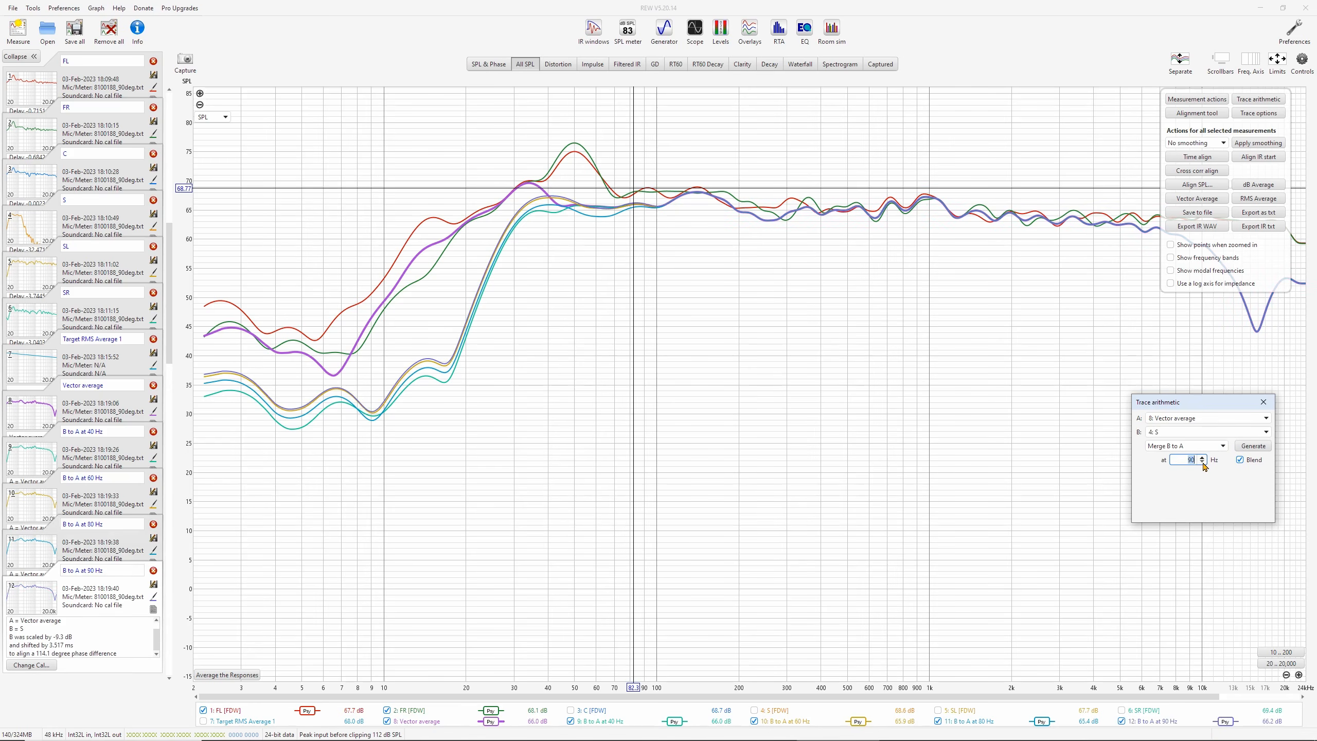
click(1202, 458)
click(1254, 445)
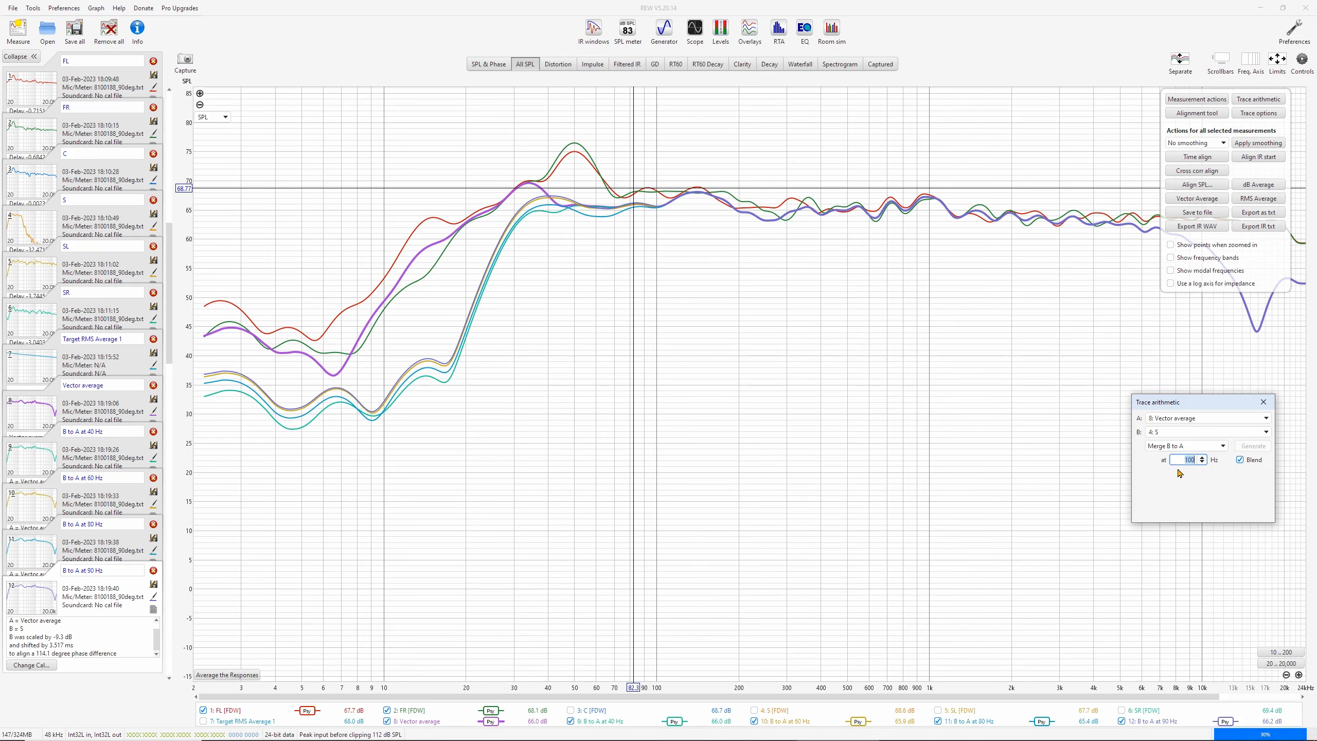
Generate the blended merges of S to the FL/FR vector average at 110, 120 and 150 Hz
double_click(1176, 459)
text(1)
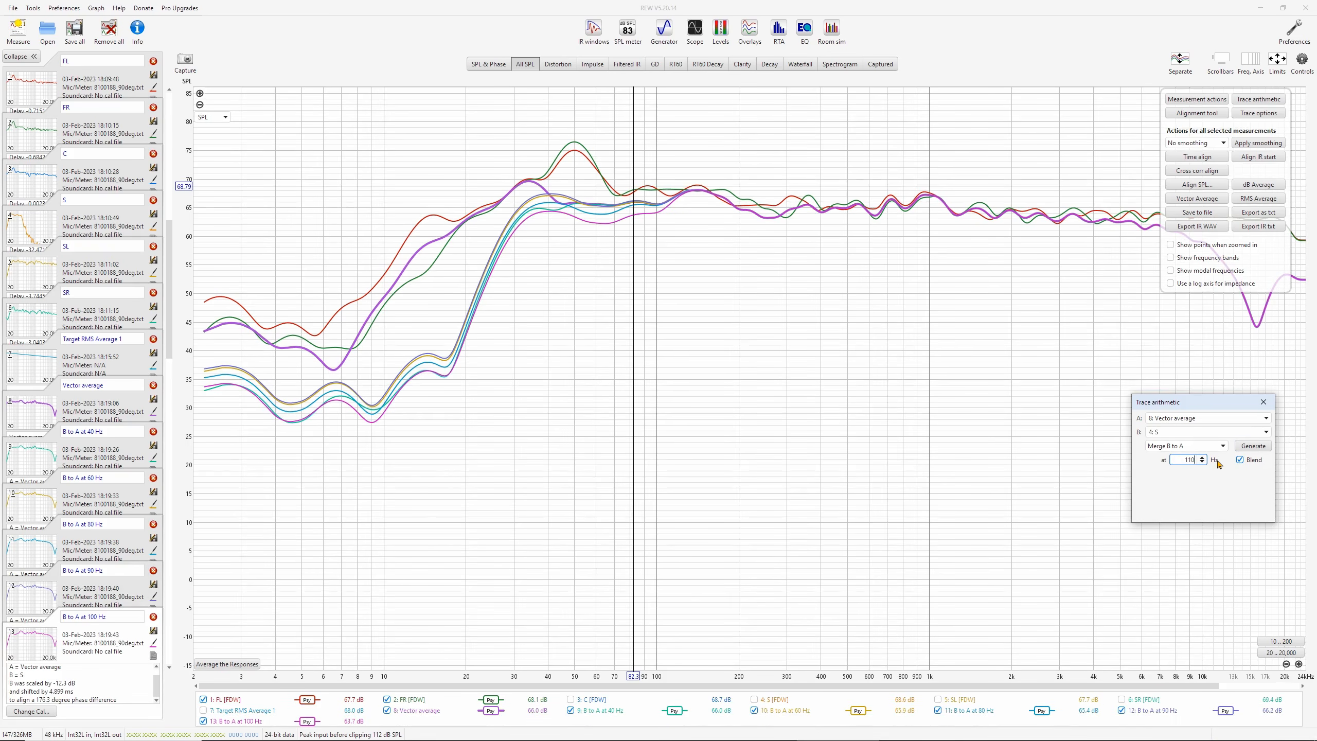
click(1253, 446)
click(1202, 458)
click(1254, 446)
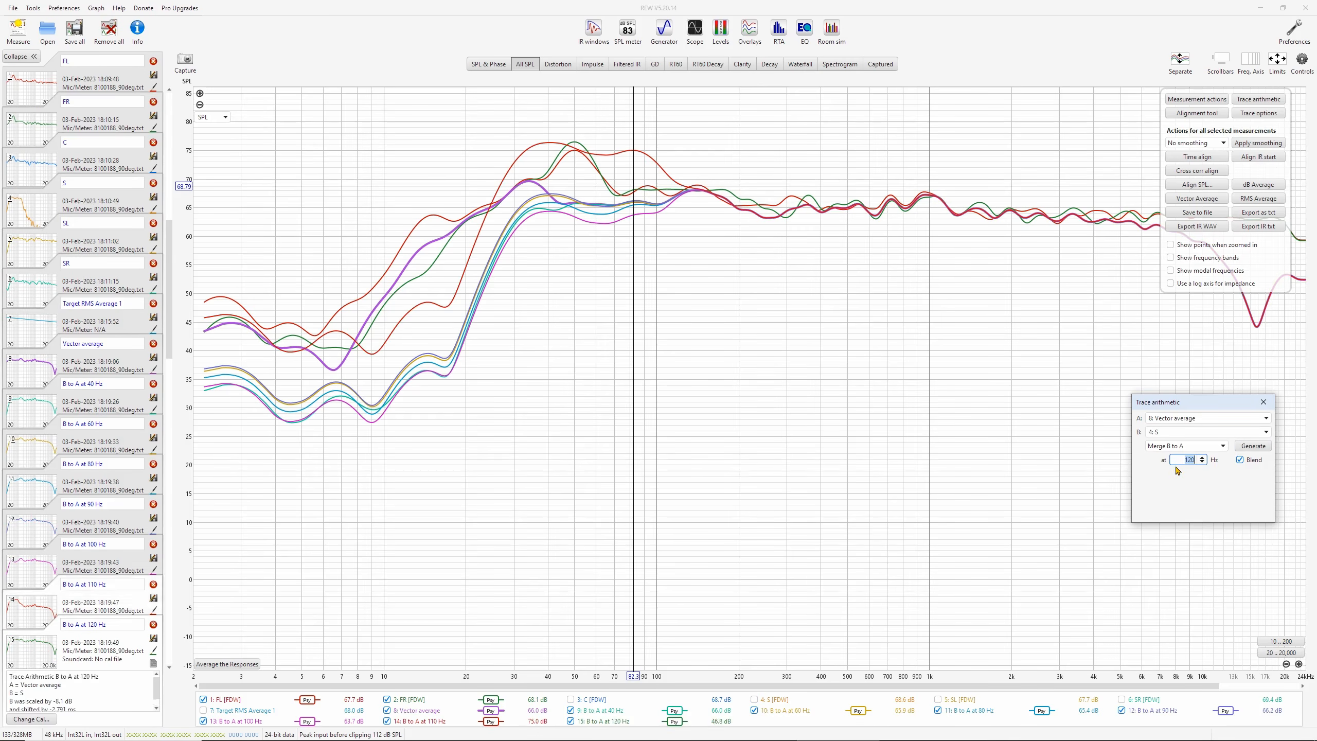
drag(1181, 460, 1201, 461)
text(150)
key(Tab)
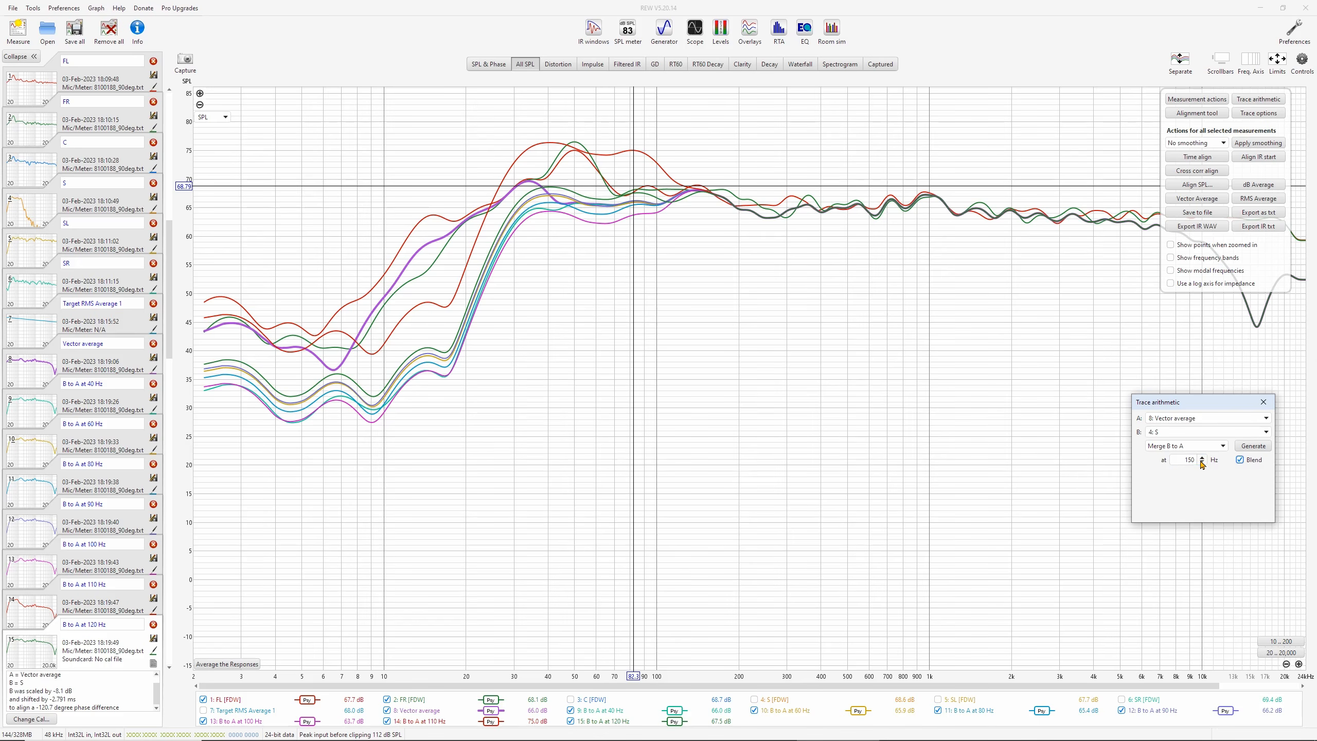
click(1253, 447)
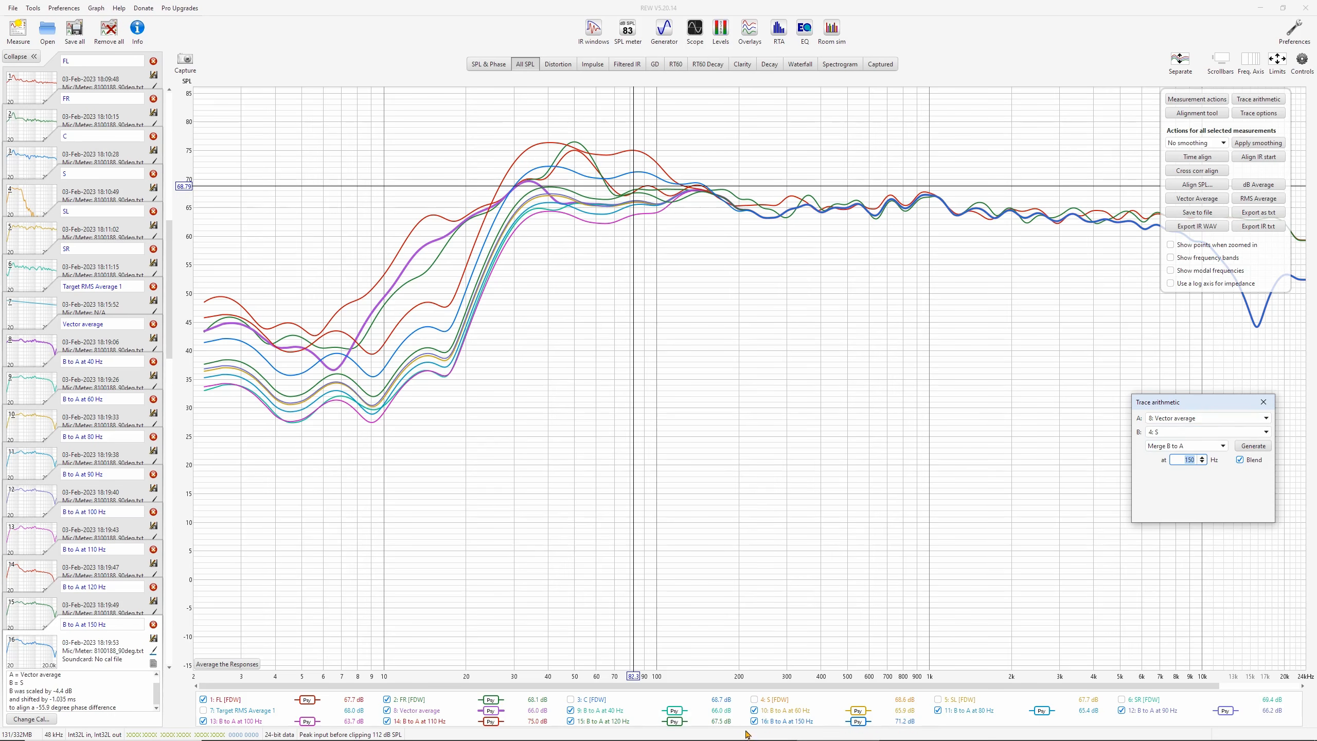
Hide the FR, FL and Vector average traces and show Target RMS Average 1 to compare the merged curves with it
click(384, 699)
click(203, 700)
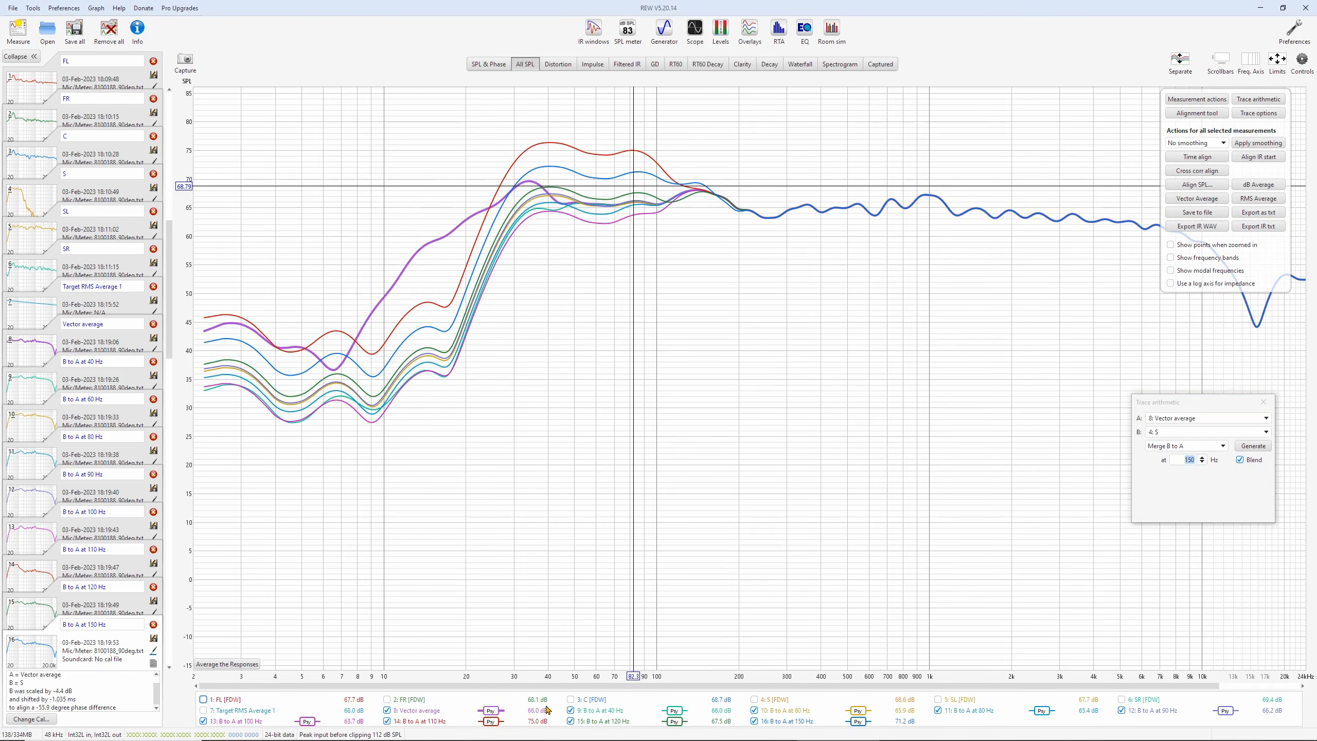
click(387, 710)
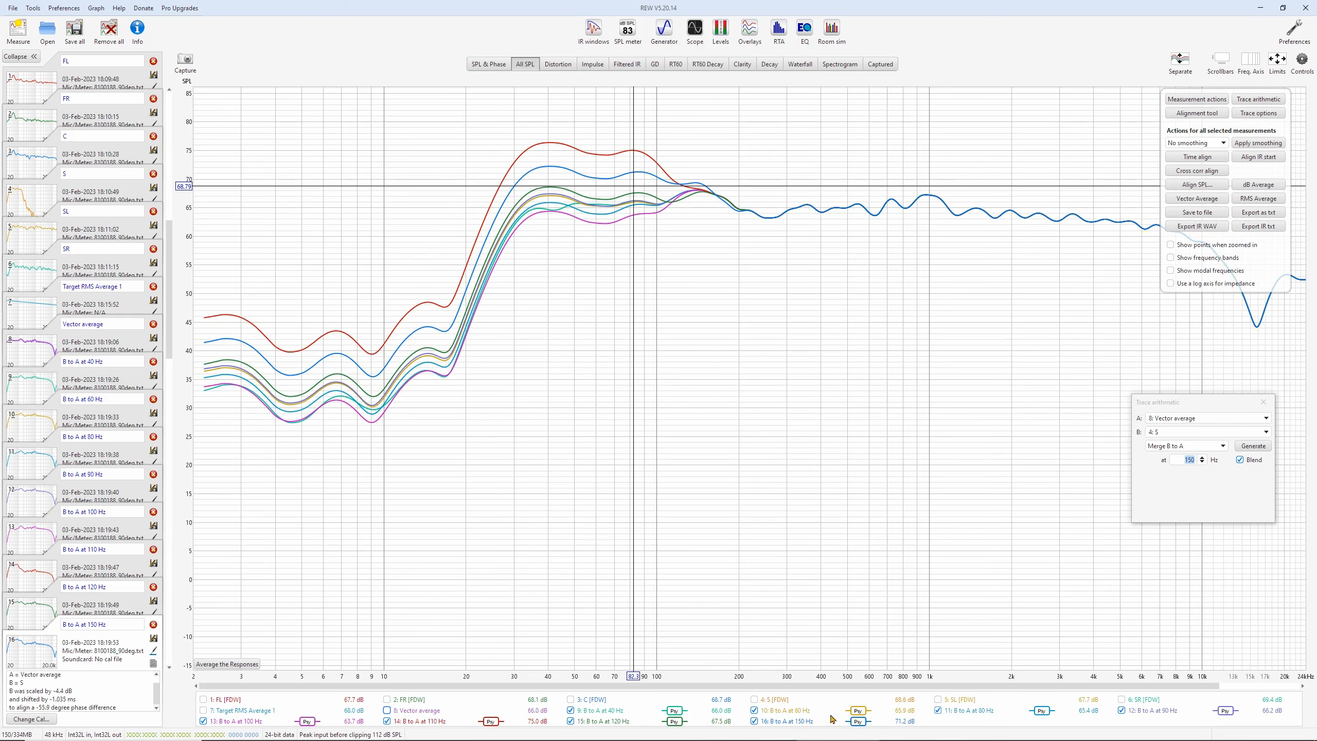
click(203, 711)
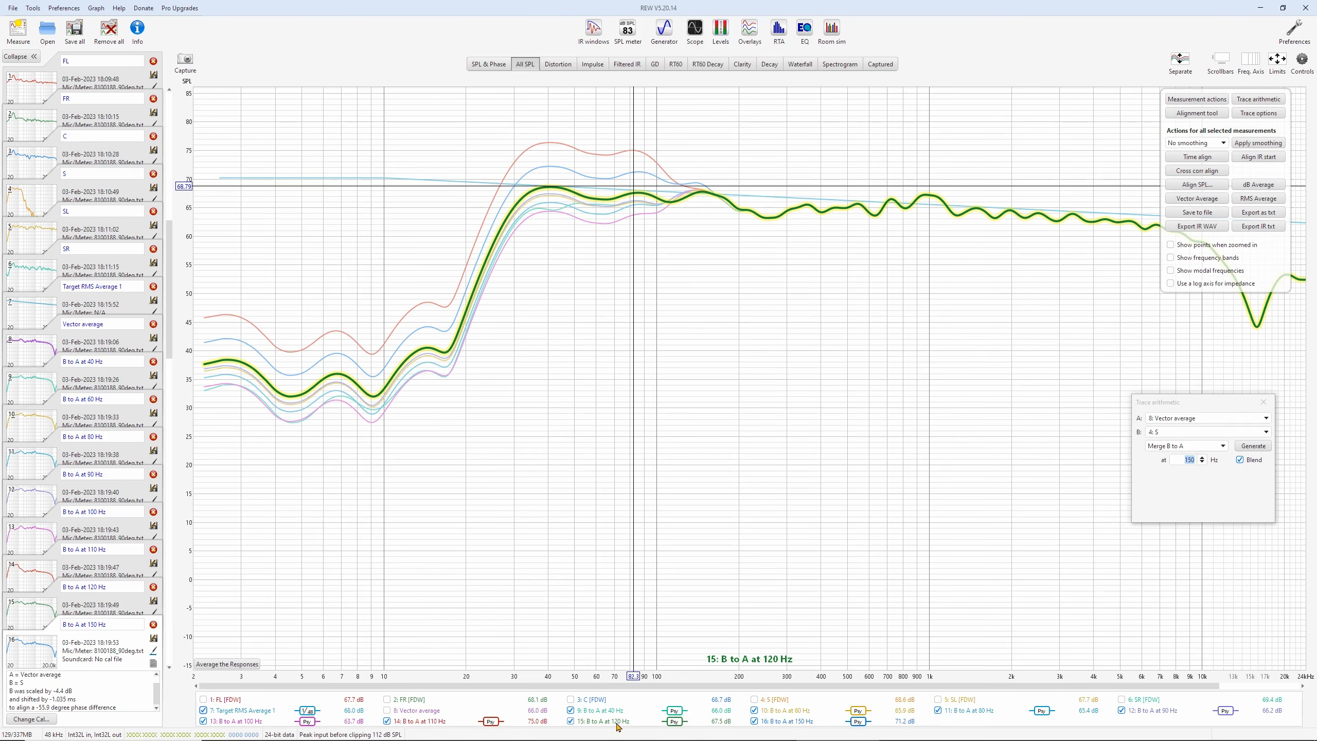
Switch to the Marantz web setup in Chrome and set the Front speakers to Small in the speaker configuration
click(973, 733)
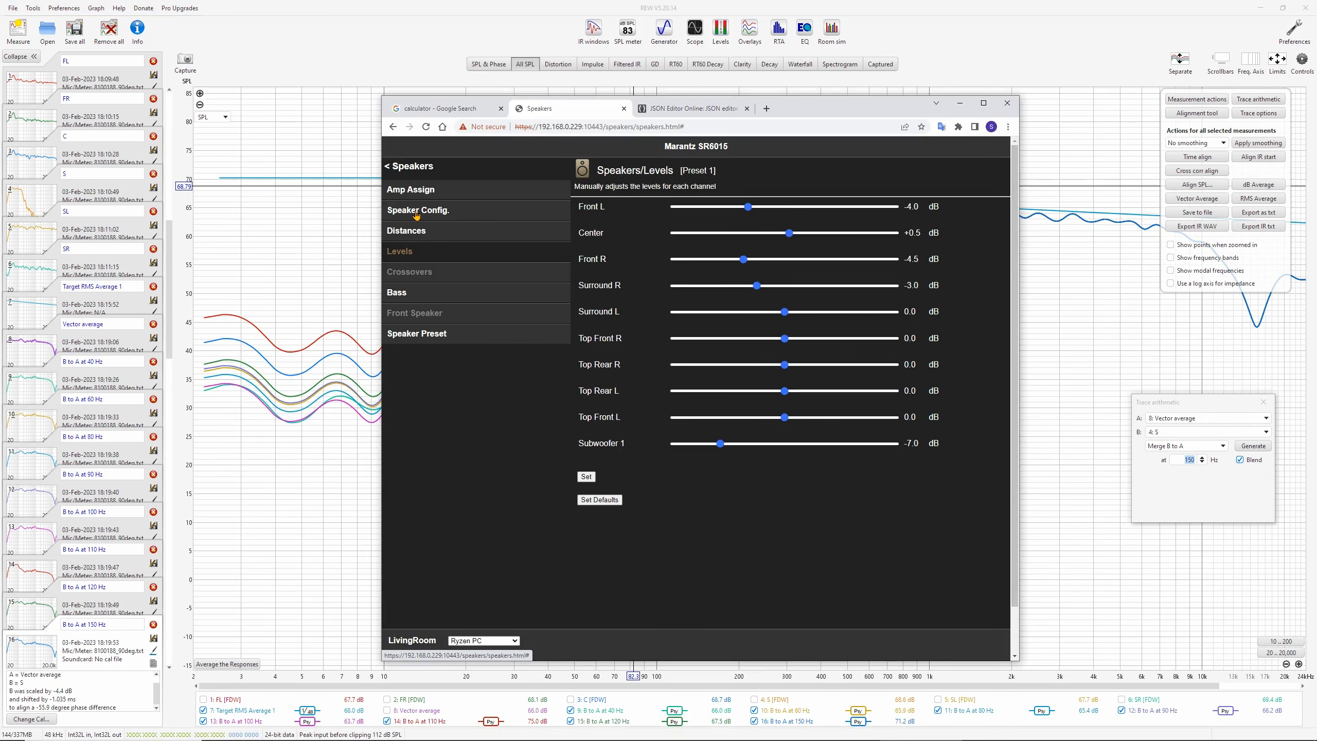
click(417, 210)
click(643, 212)
click(647, 223)
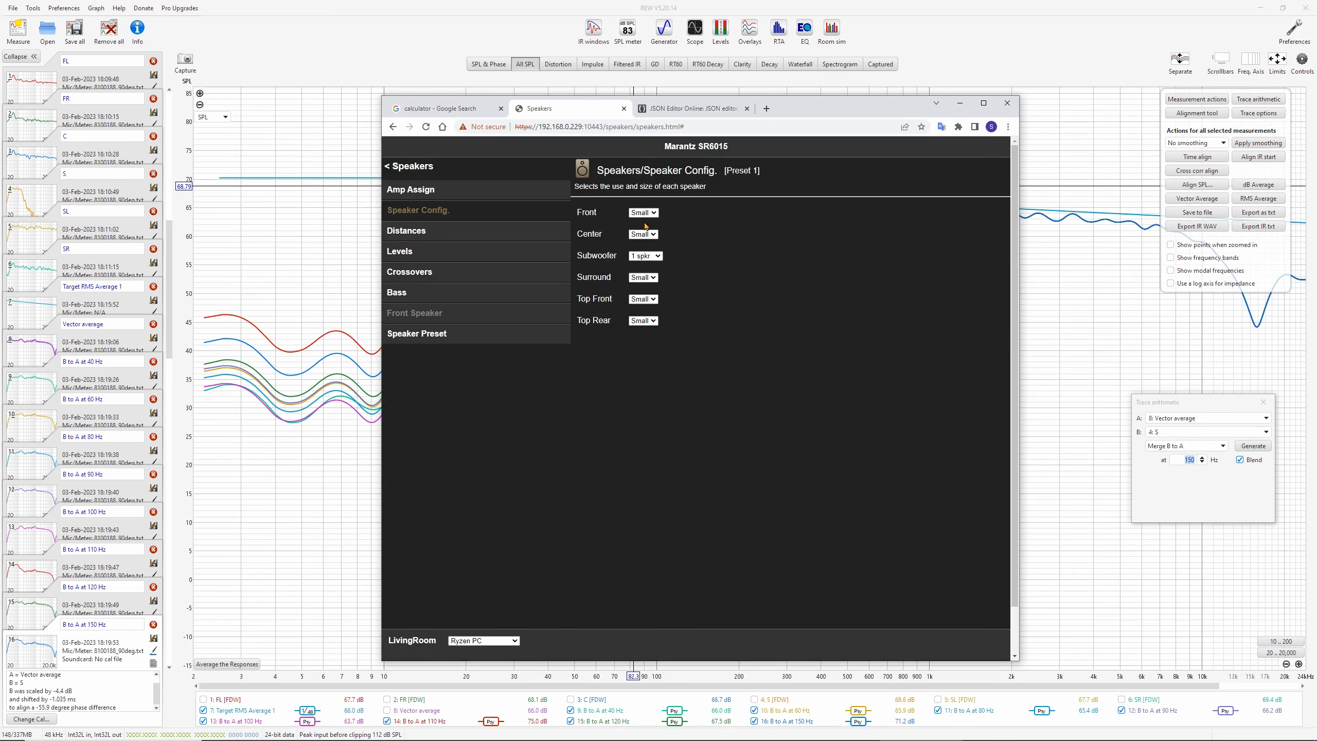
Set the Front crossover to 120Hz in the Marantz setup and minimise the browser
click(446, 276)
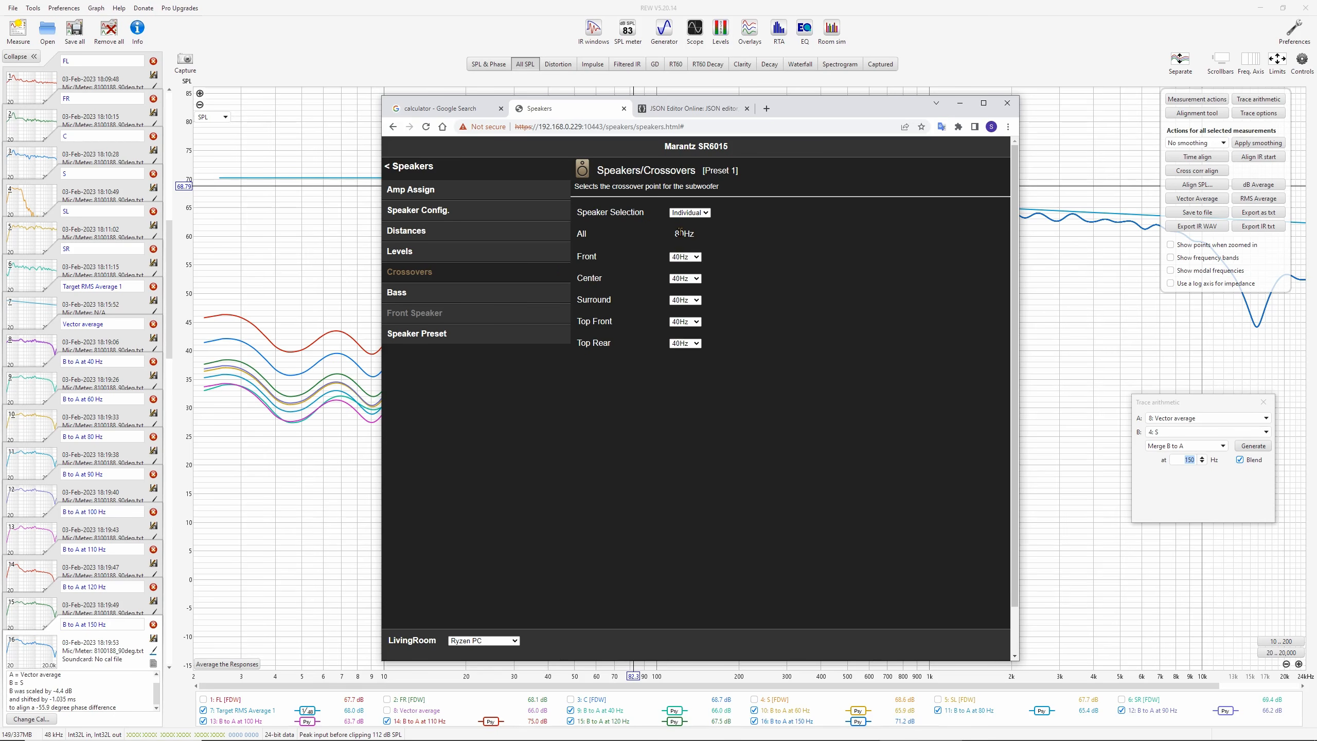
click(684, 256)
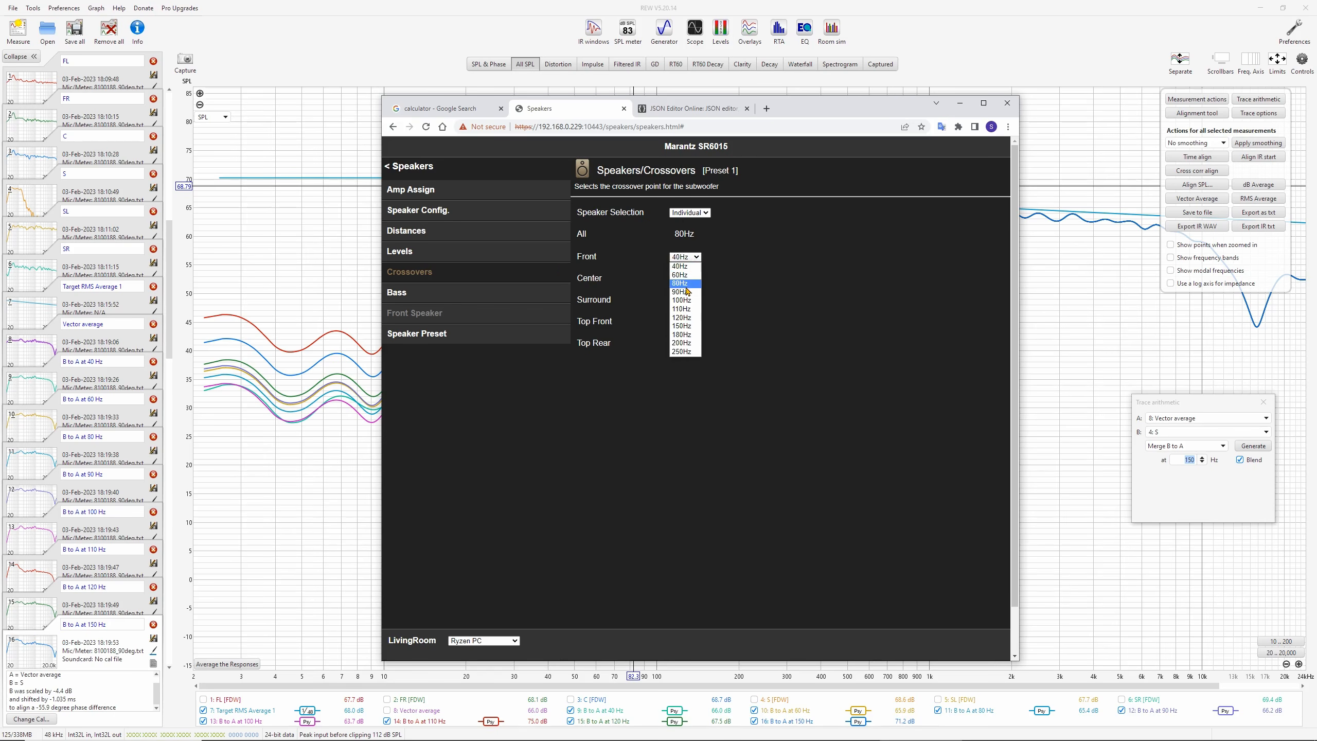
click(688, 318)
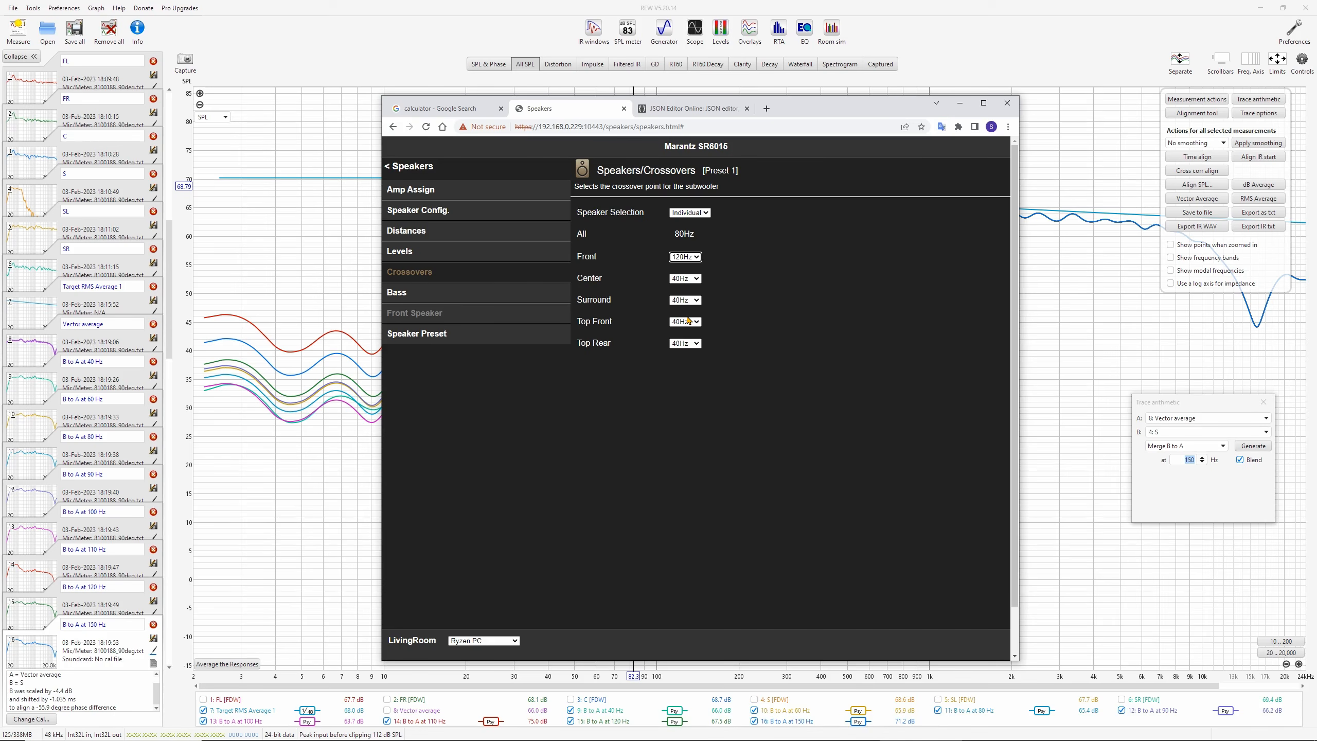
click(960, 103)
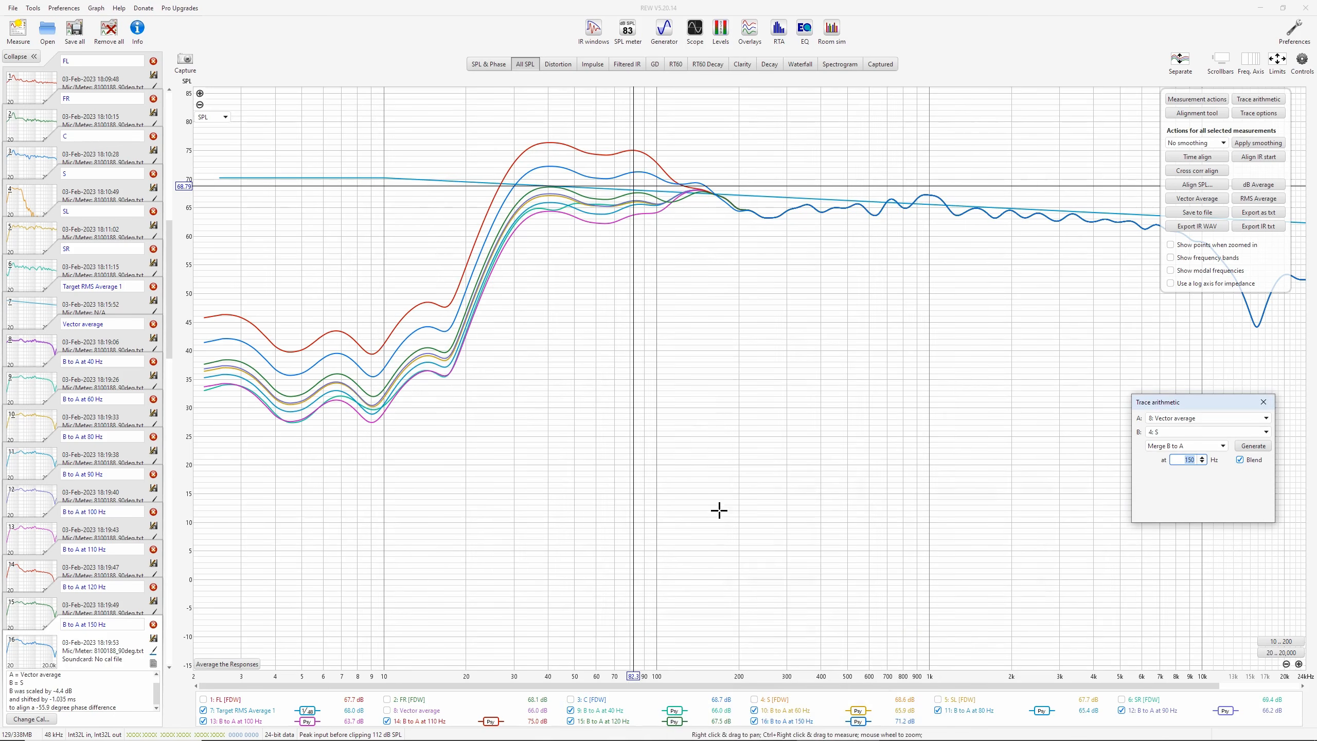
Clear all trace selections and generate a vector average of the SL and SR measurements
right_click(639, 704)
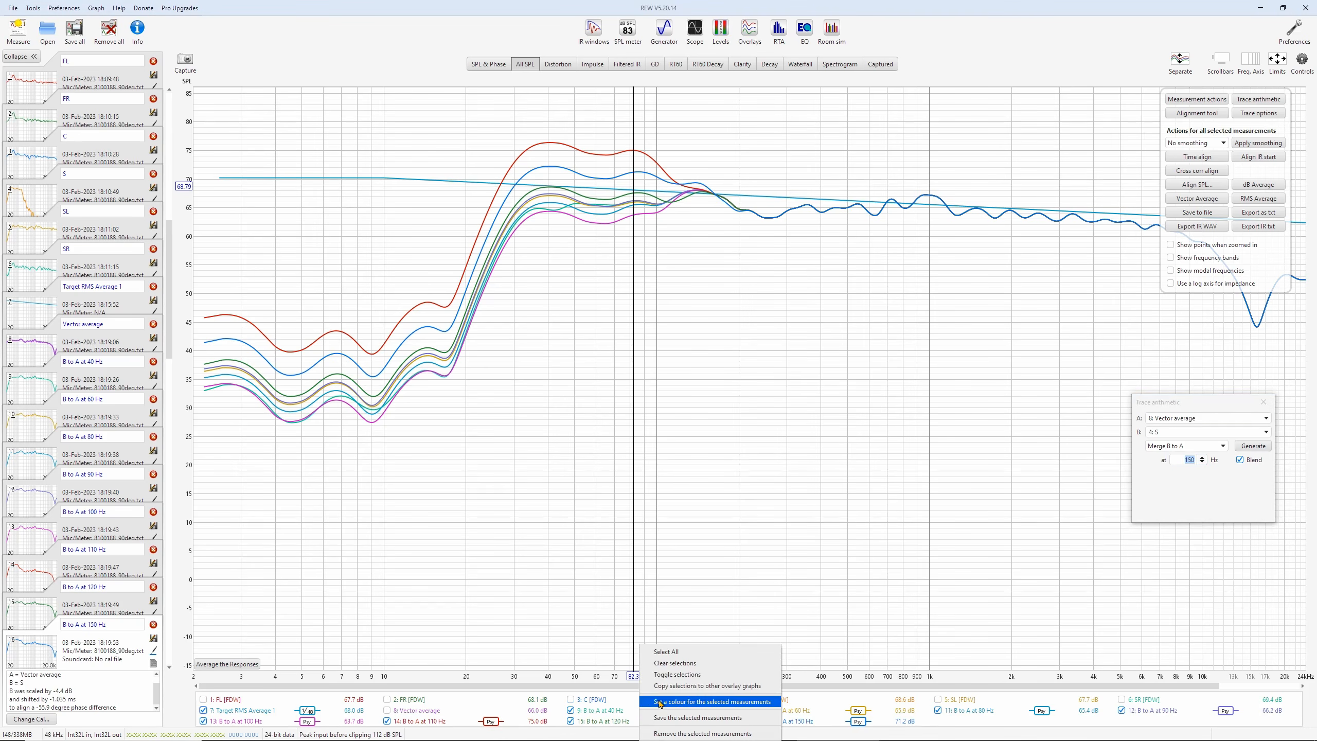
click(673, 666)
click(937, 700)
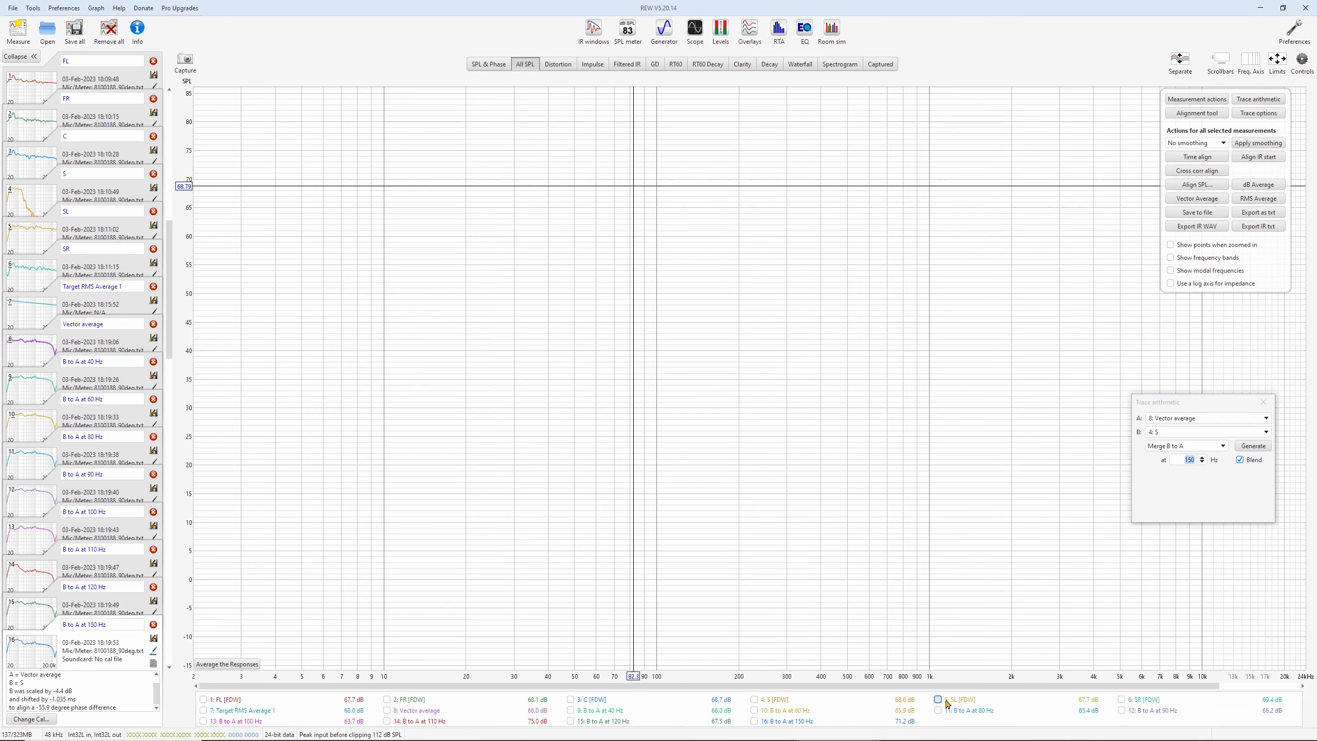
click(1121, 700)
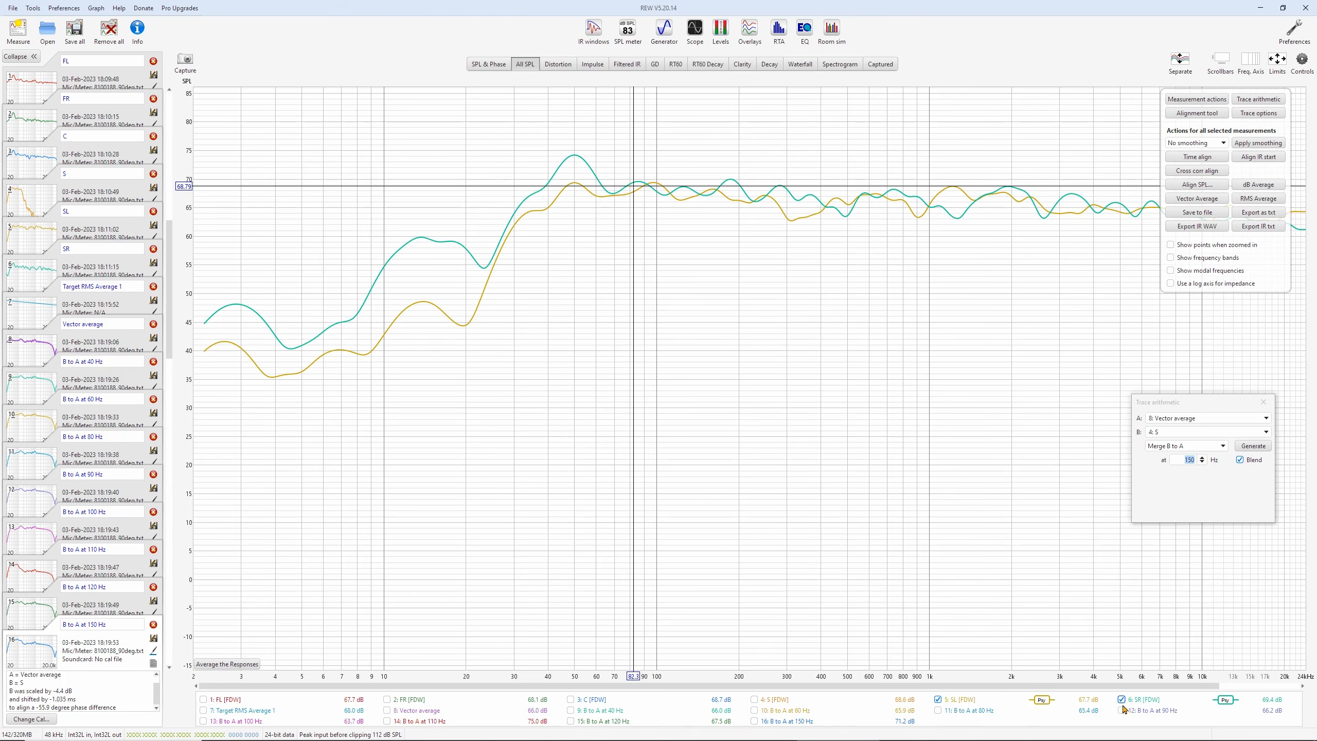
click(1201, 201)
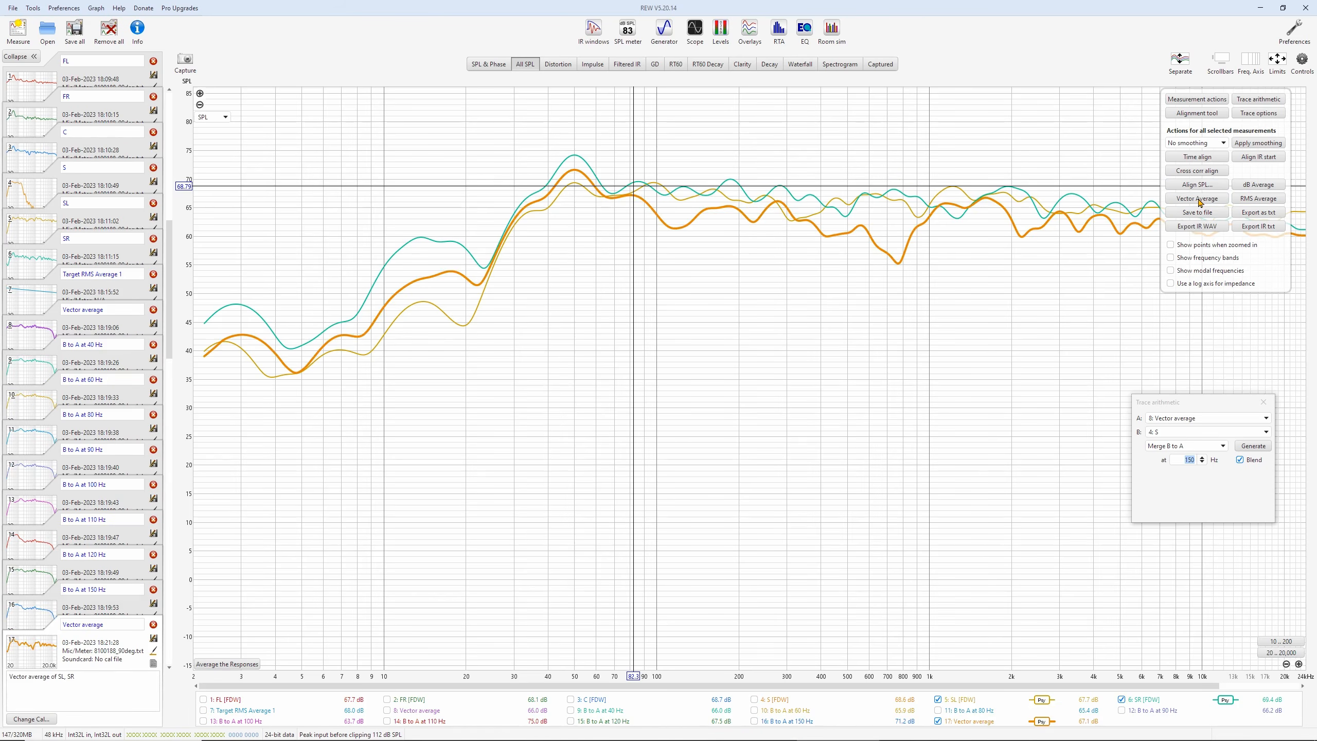
Hide the SL, SR and new Vector average traces so the graph is empty
click(938, 699)
click(1121, 700)
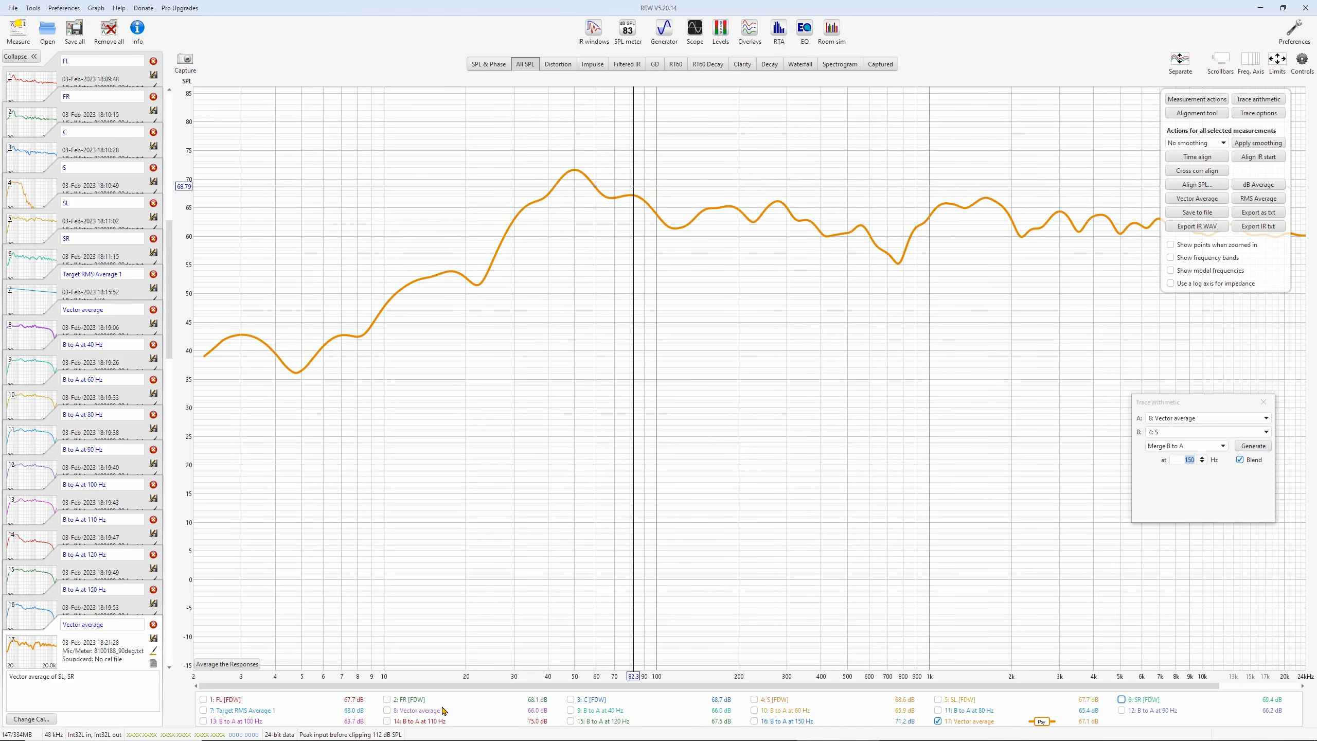
right_click(492, 704)
click(536, 671)
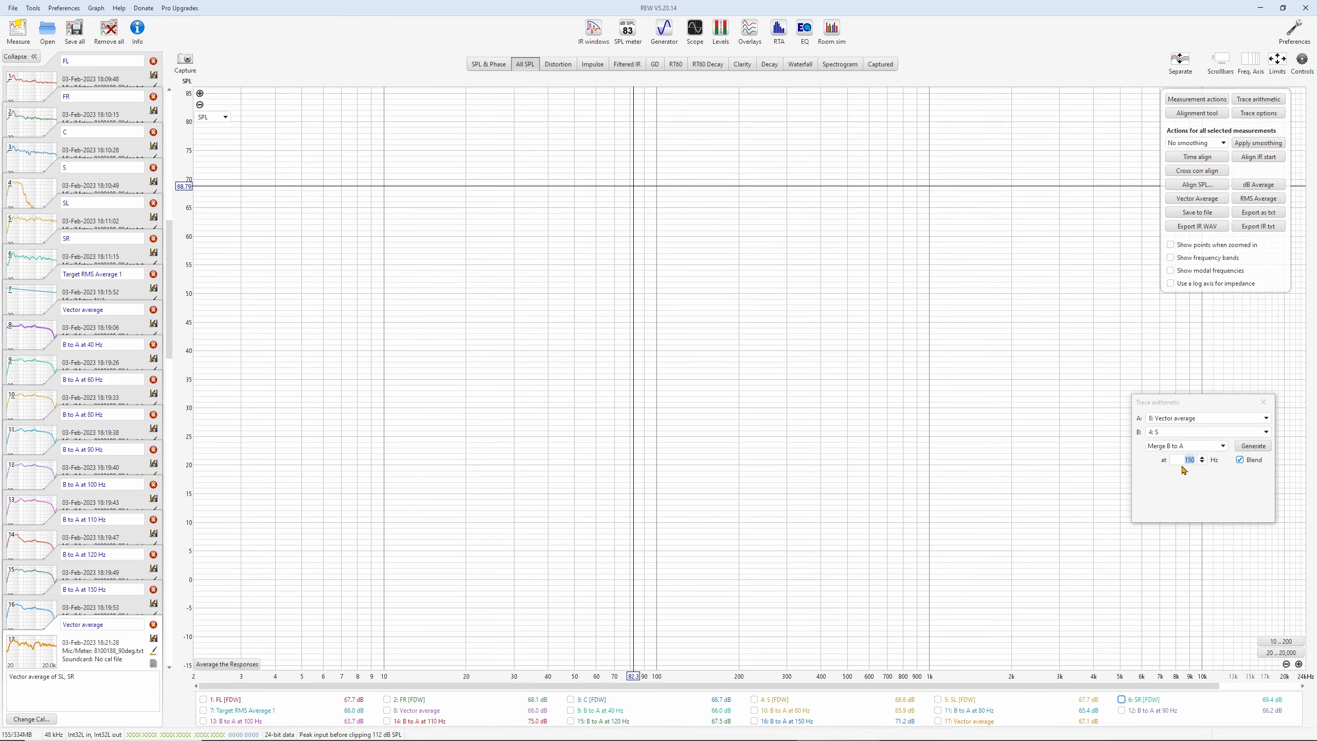
Set trace A to the SL/SR vector average and generate blended merges of S to it at 150 and 120 Hz
click(1206, 419)
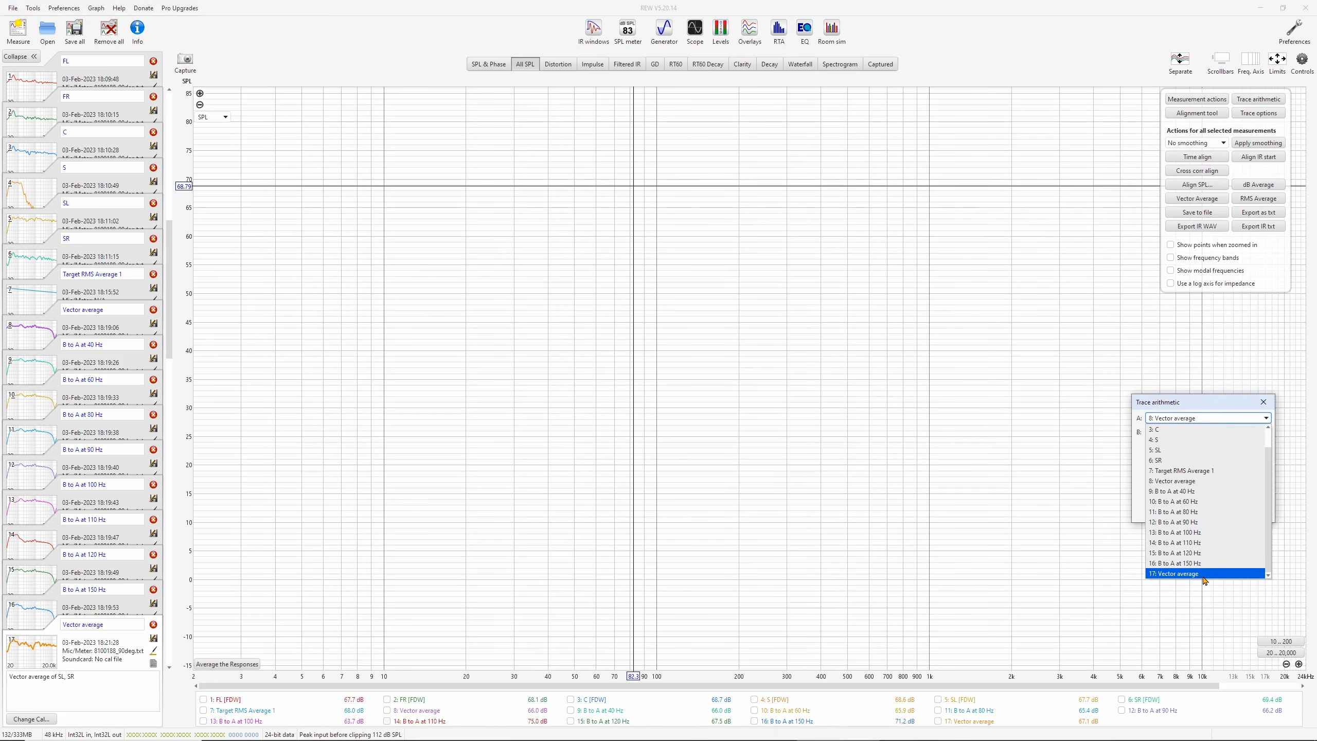
click(1205, 573)
click(1254, 446)
drag(1182, 460, 1195, 460)
text(120)
click(1253, 446)
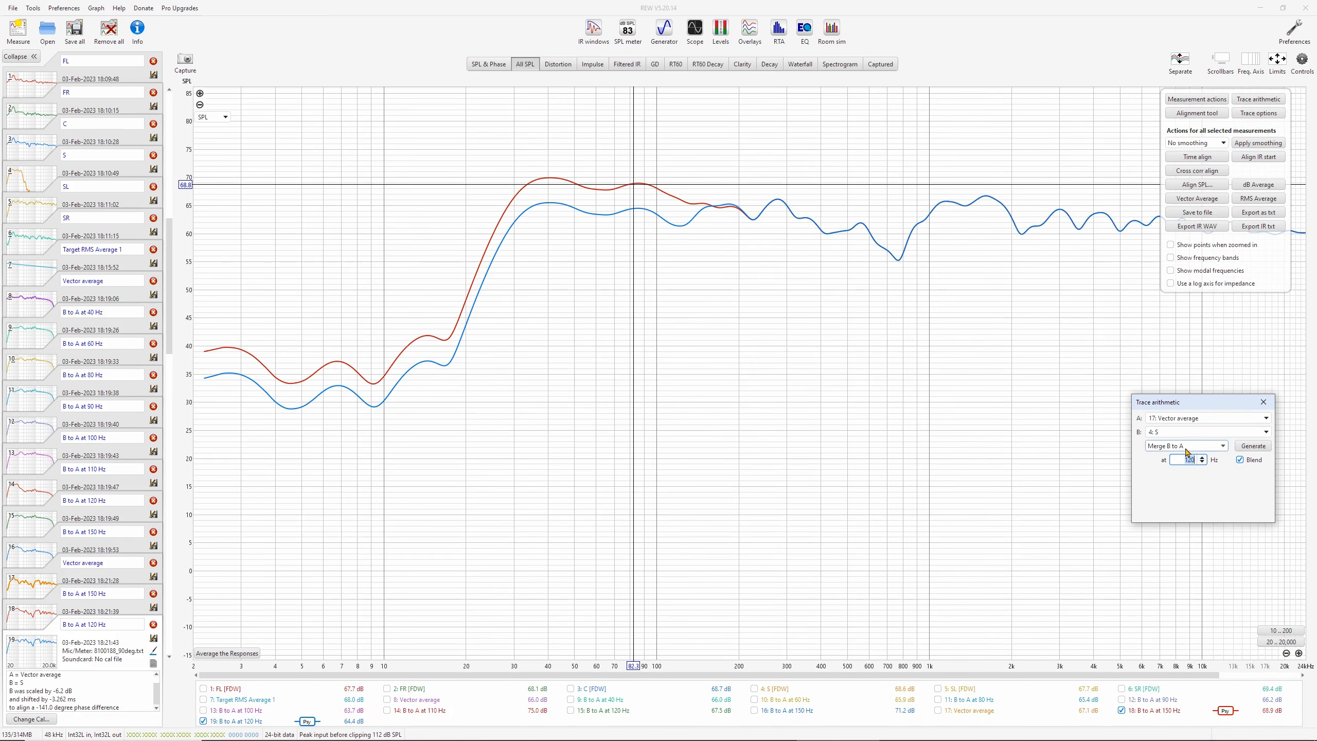
Generate the blended merges of S to the SL/SR vector average at 110, 100, 90 and 80 Hz
text(110)
click(1253, 446)
drag(1173, 459, 1202, 466)
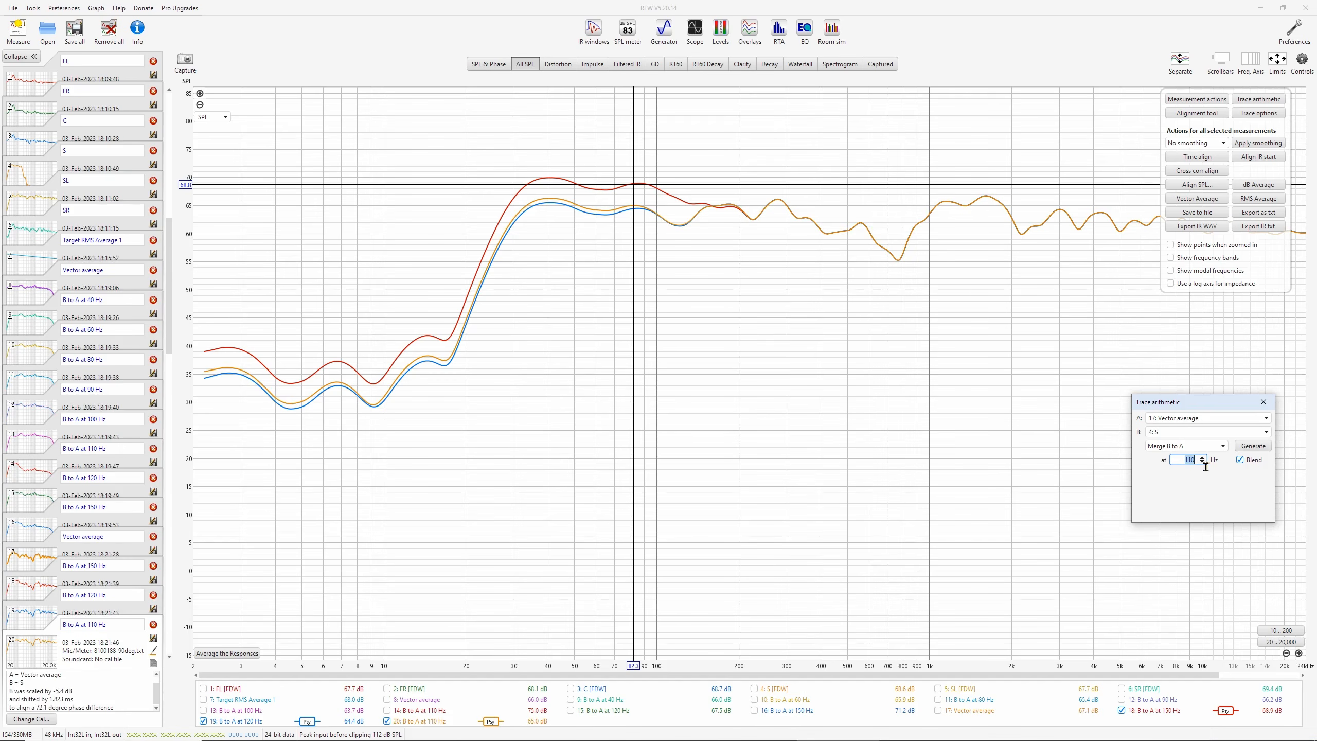
text(100)
click(1253, 445)
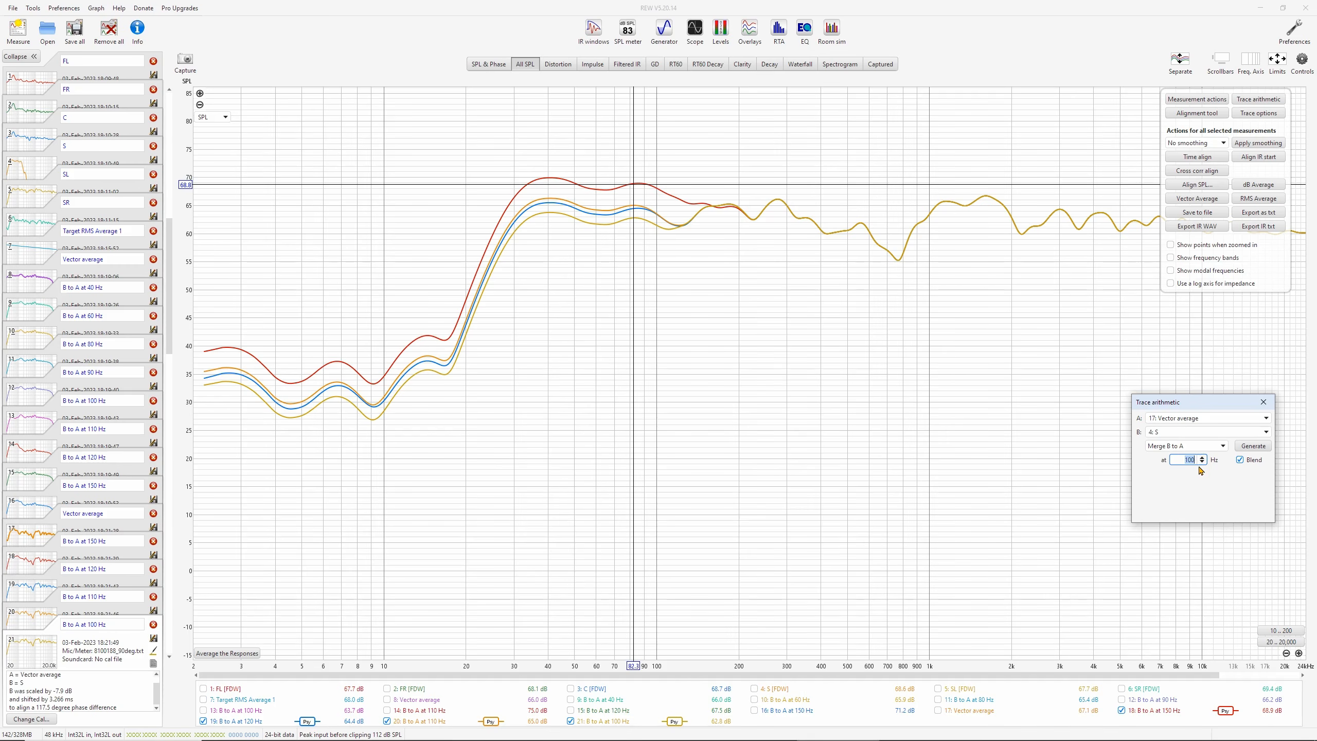
text(90)
click(1253, 446)
text(80)
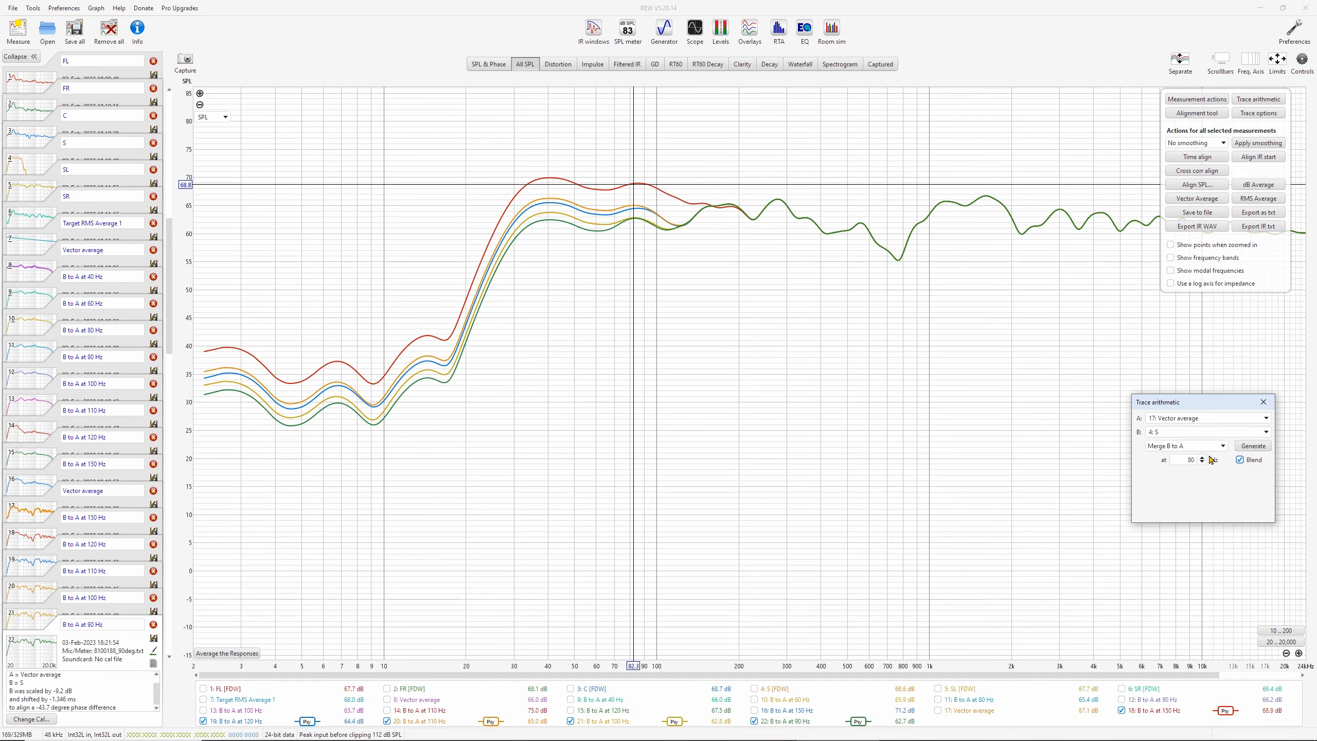
click(1253, 446)
Generate the SL/SR merges with S at 60 and 40 Hz and show Target RMS Average 1 for comparison
double_click(1188, 460)
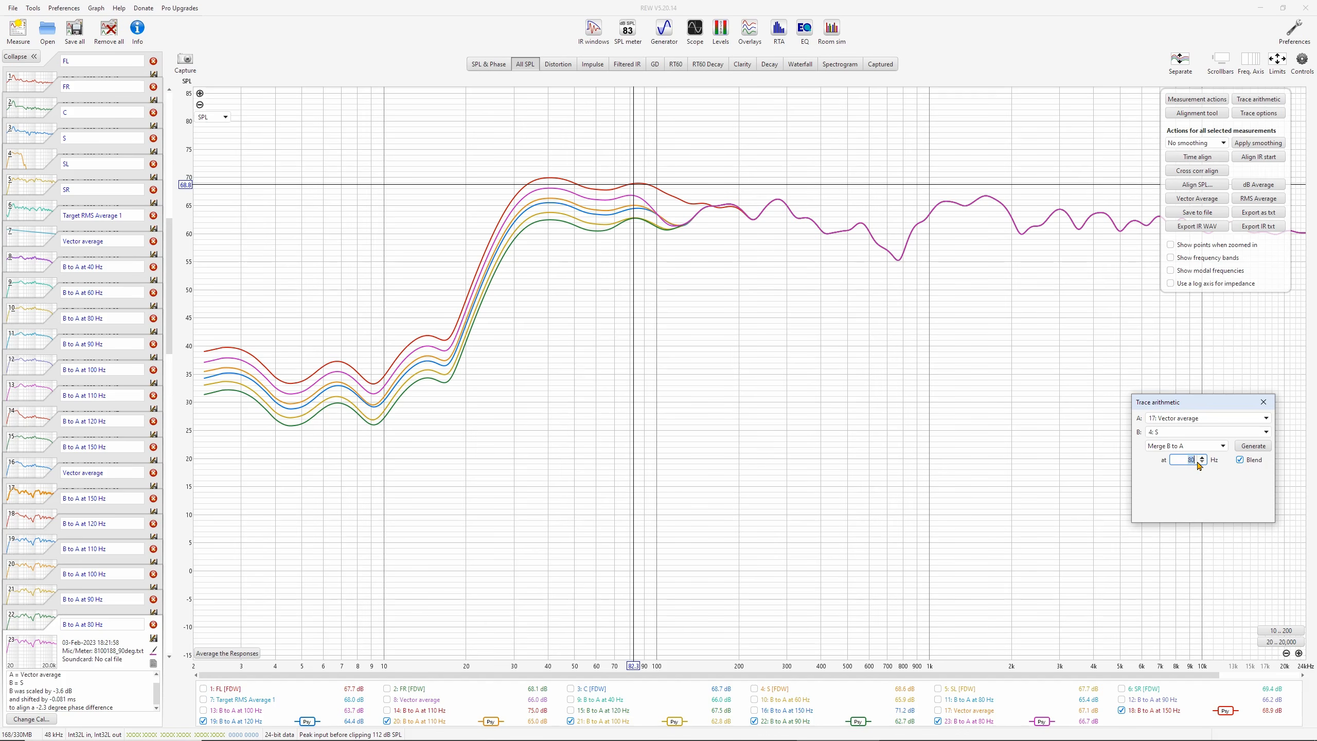
text(70)
double_click(1189, 460)
text(60)
key(Tab)
click(1246, 447)
double_click(1190, 459)
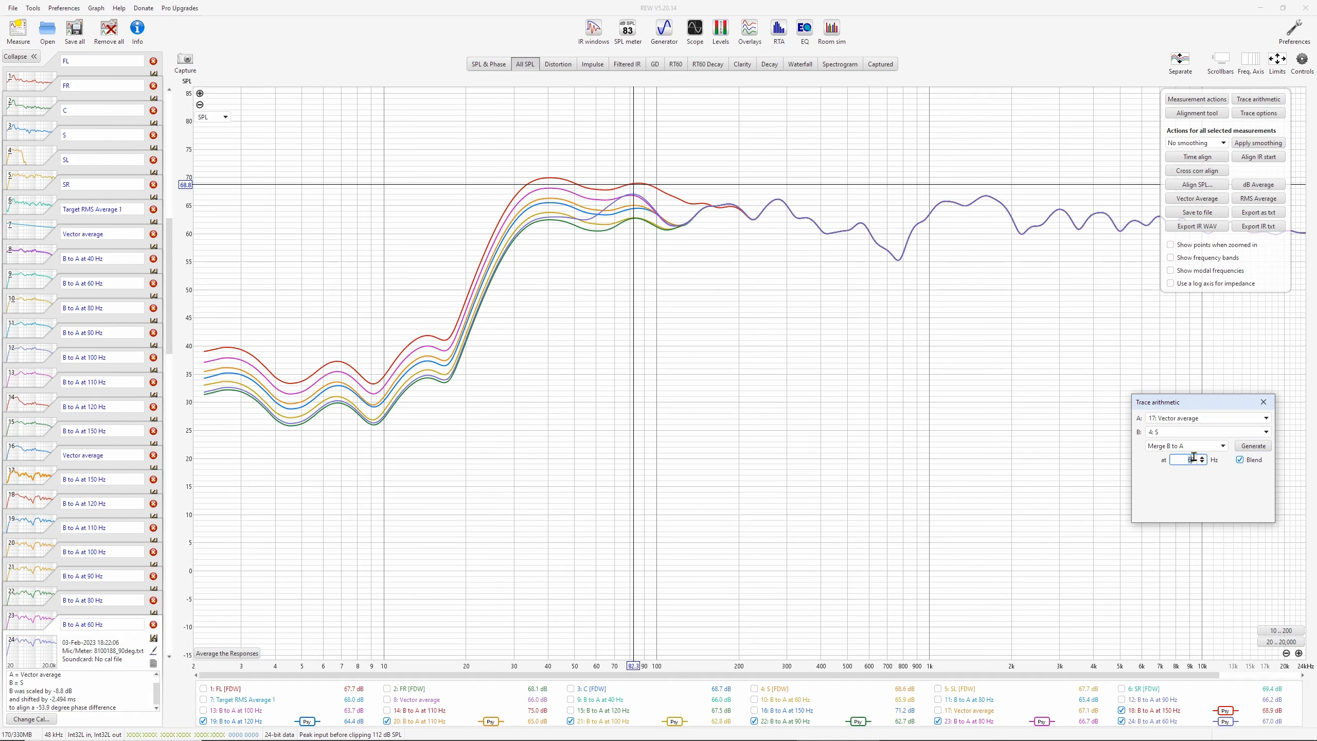
text(40)
key(Tab)
click(1254, 446)
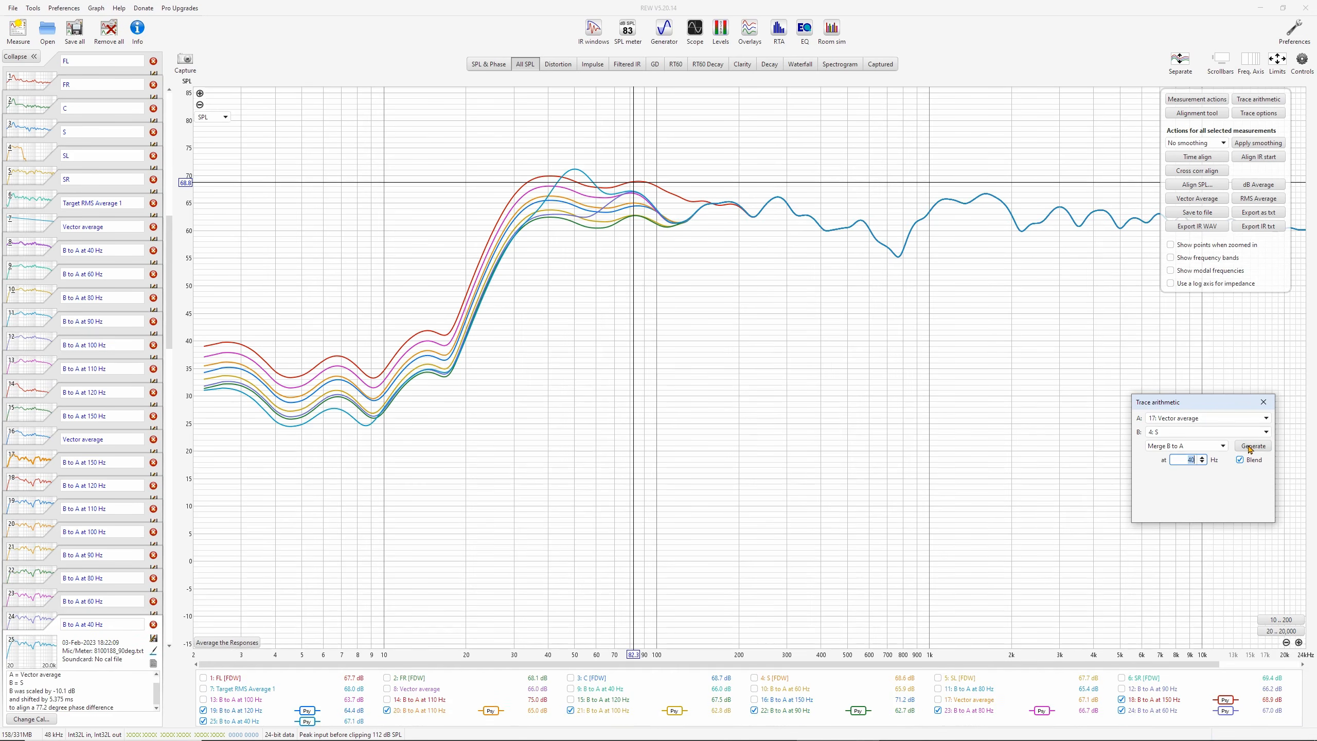
click(252, 689)
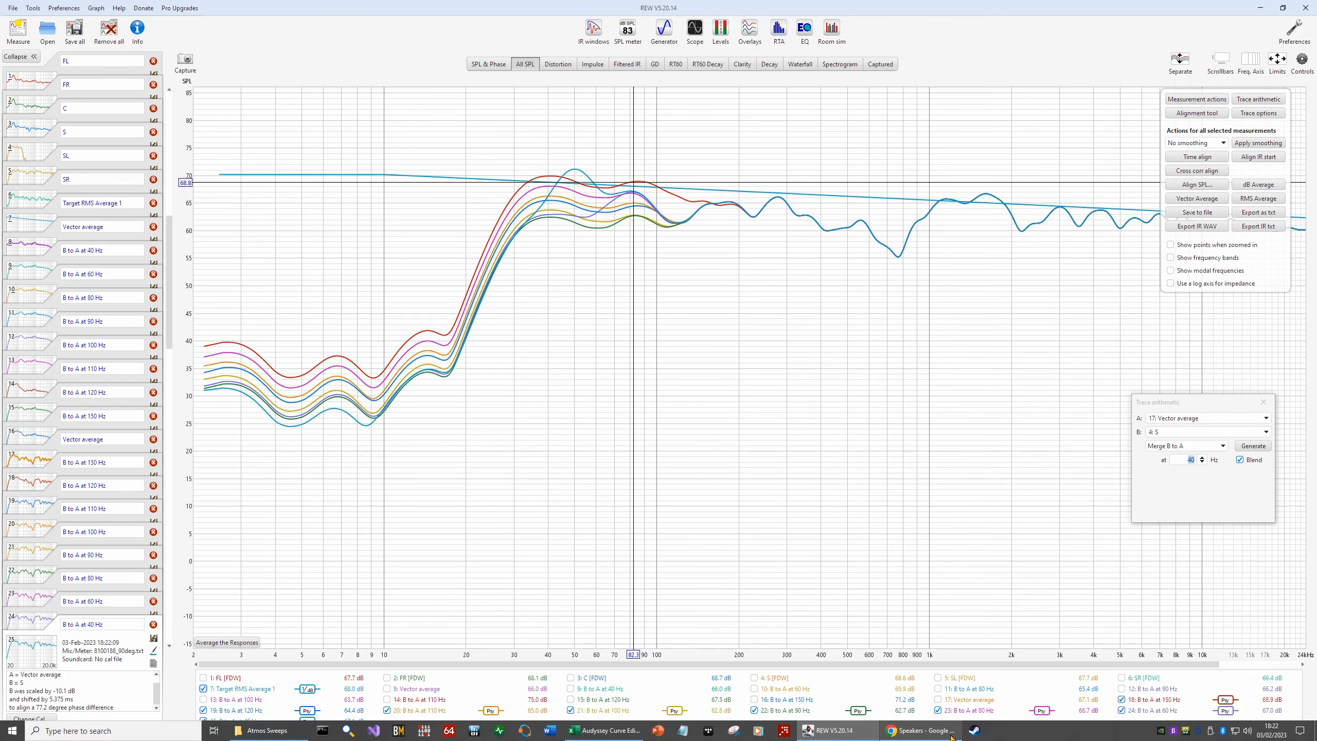
Switch to the Marantz web setup in Chrome, set the Surround crossover to 150Hz and return to the Speakers overview
click(864, 732)
click(699, 300)
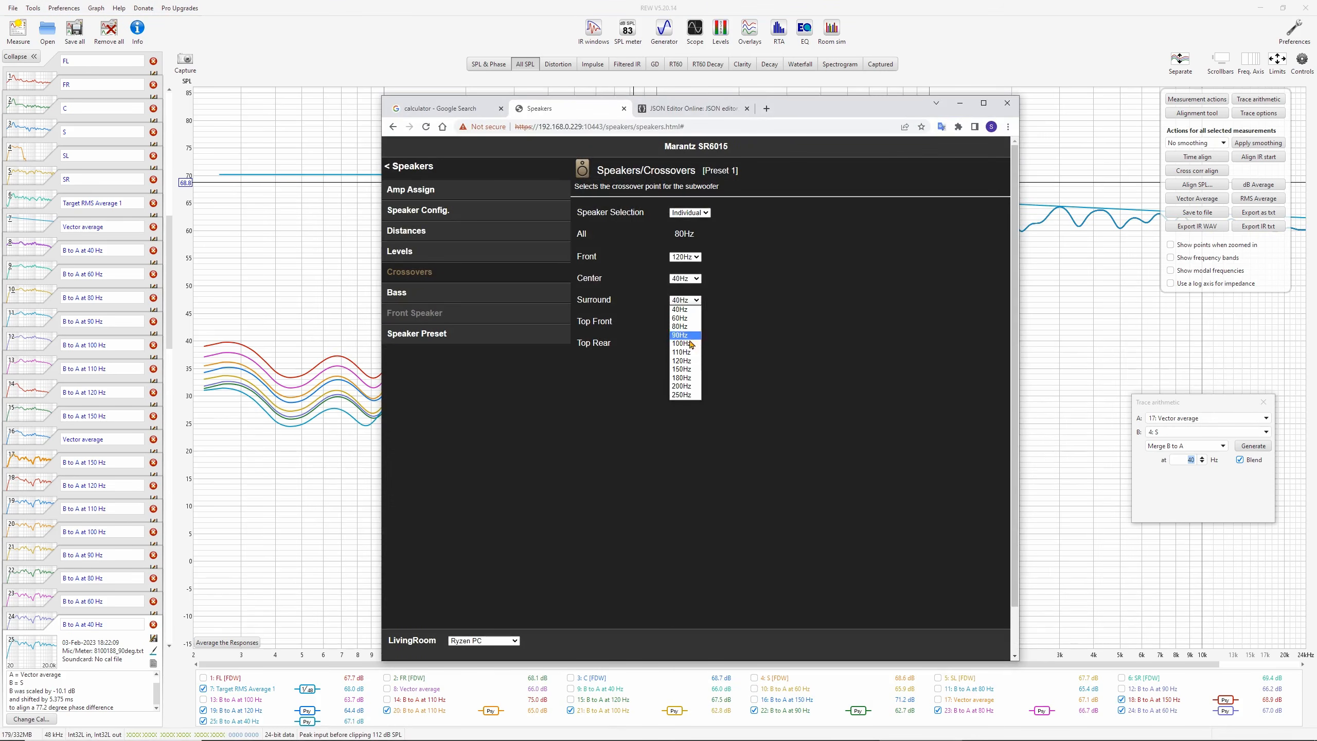
click(687, 371)
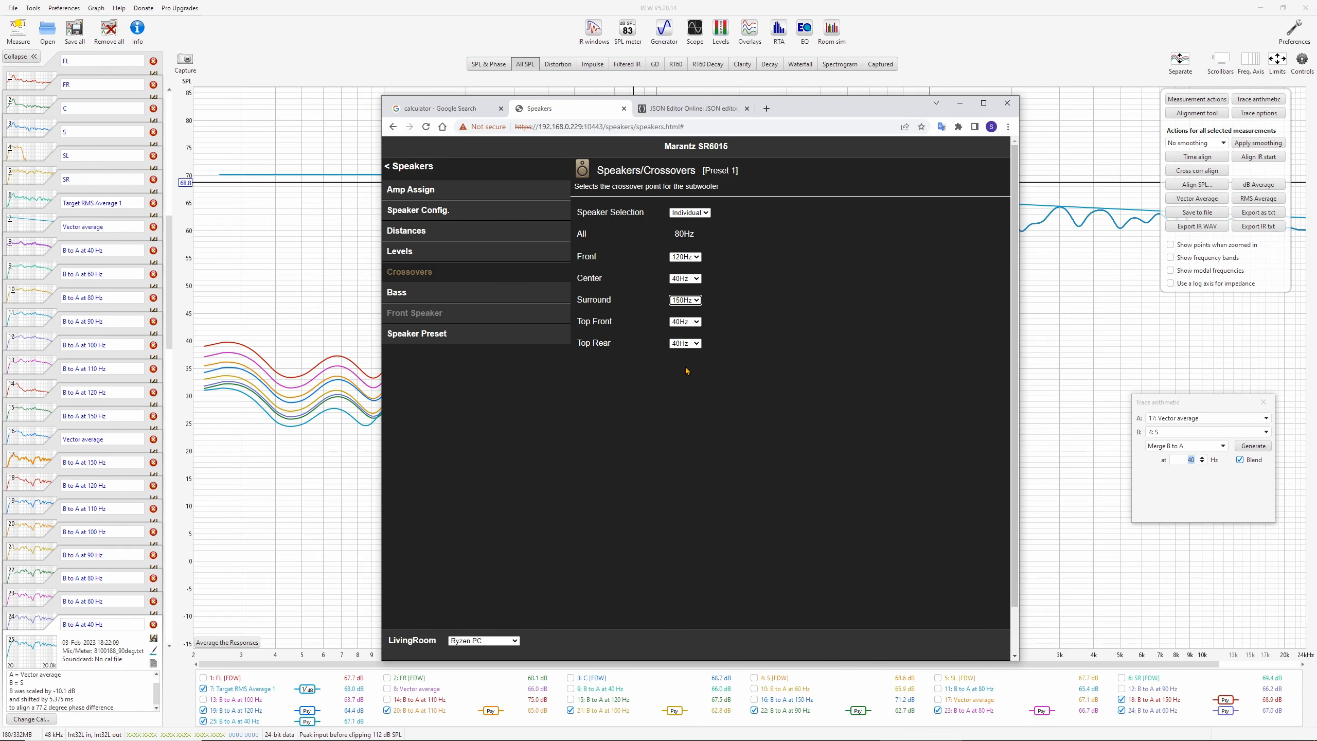
click(418, 167)
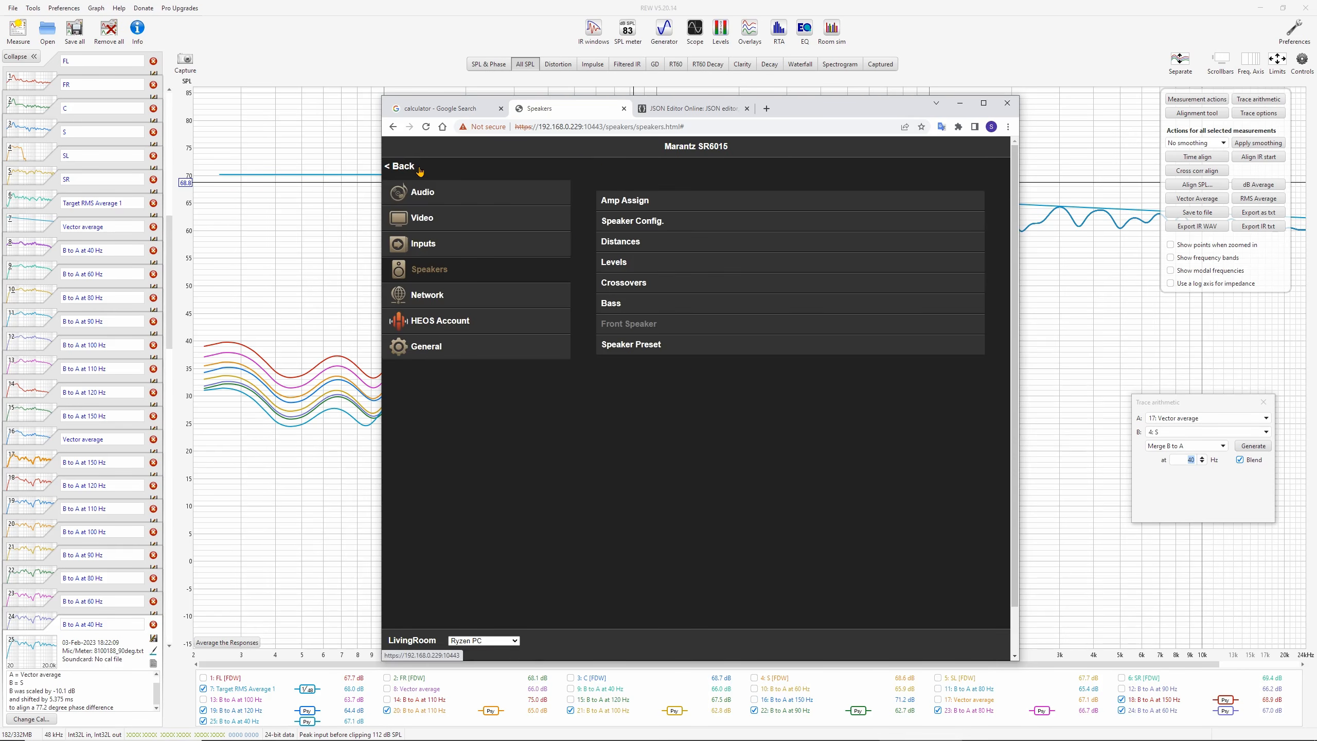